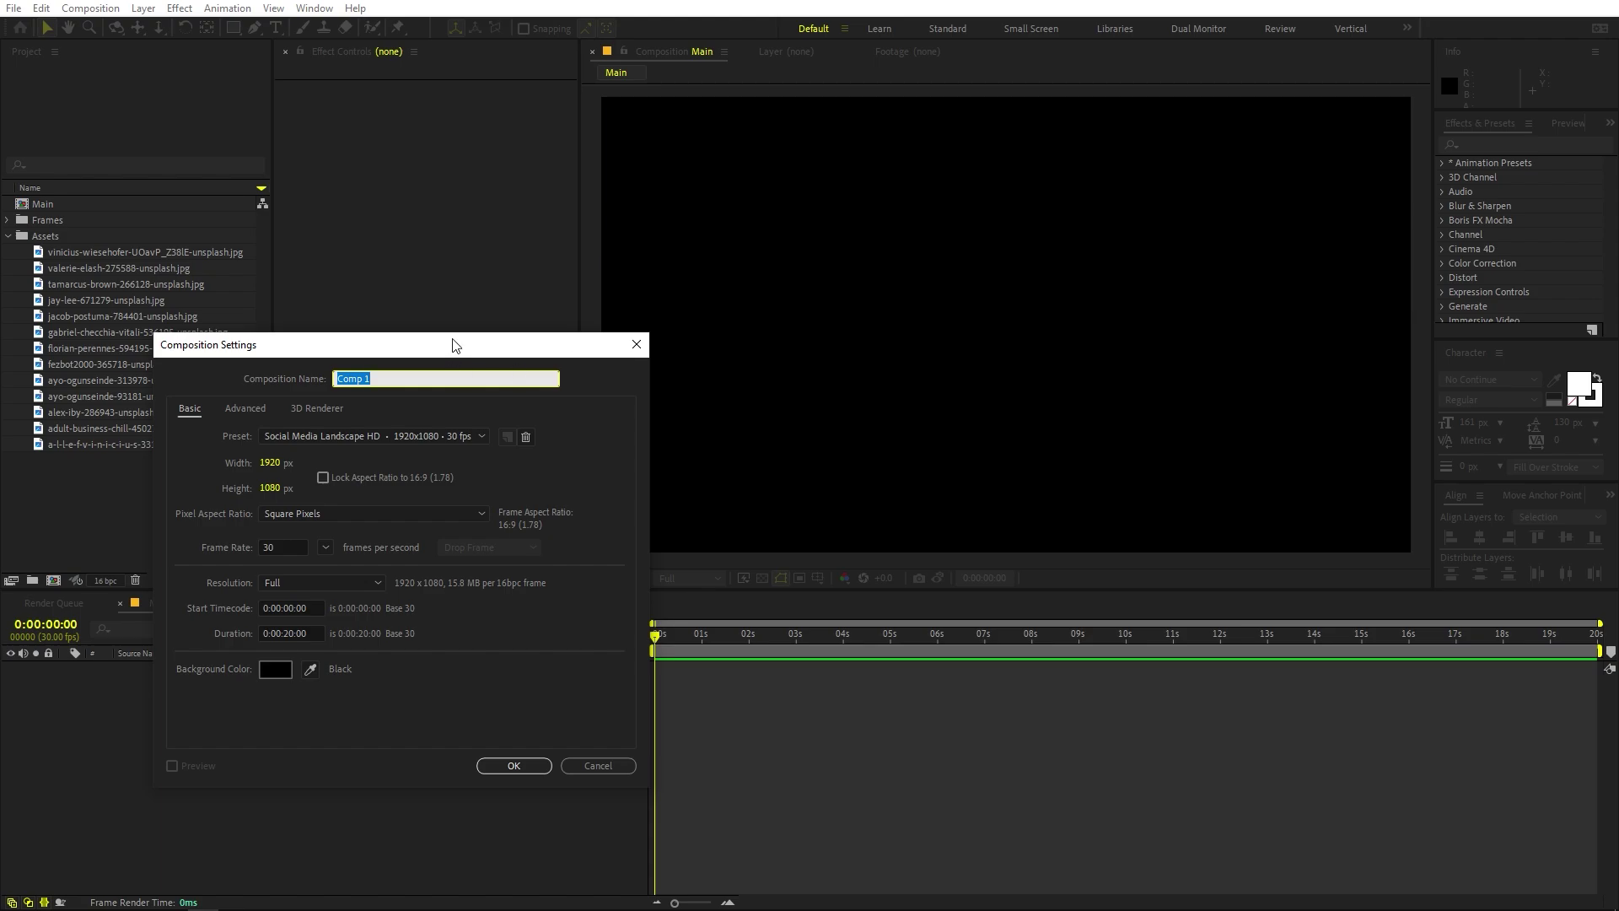
Step: Create a composition with a width of 1080 px and a height of 1350 px
drag(451, 344, 726, 207)
click(544, 329)
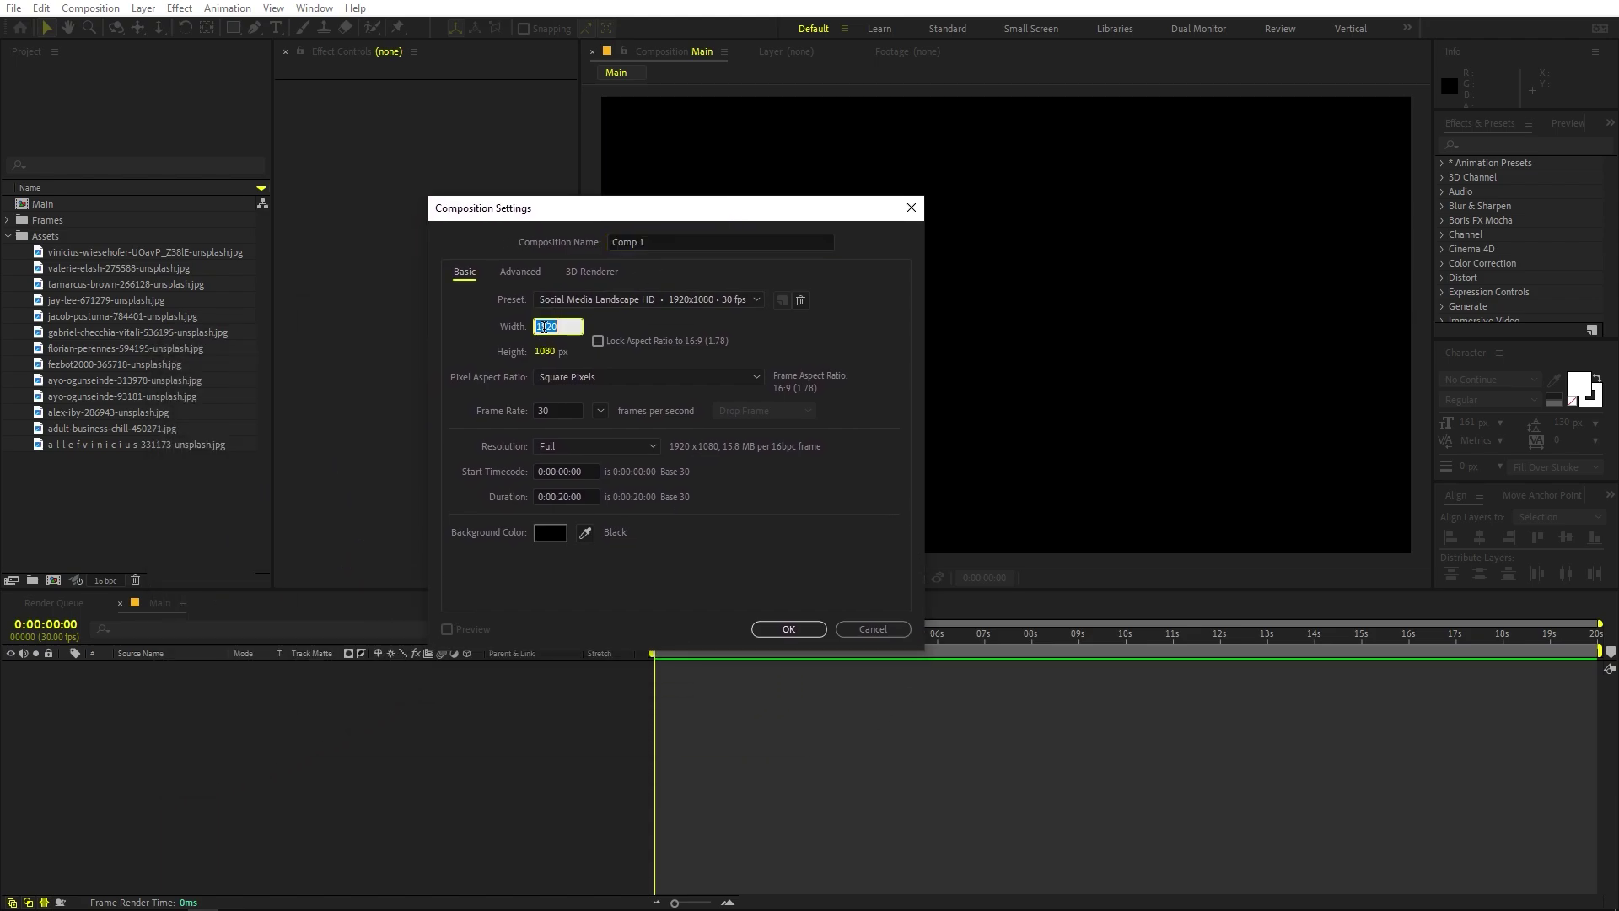
text(1080)
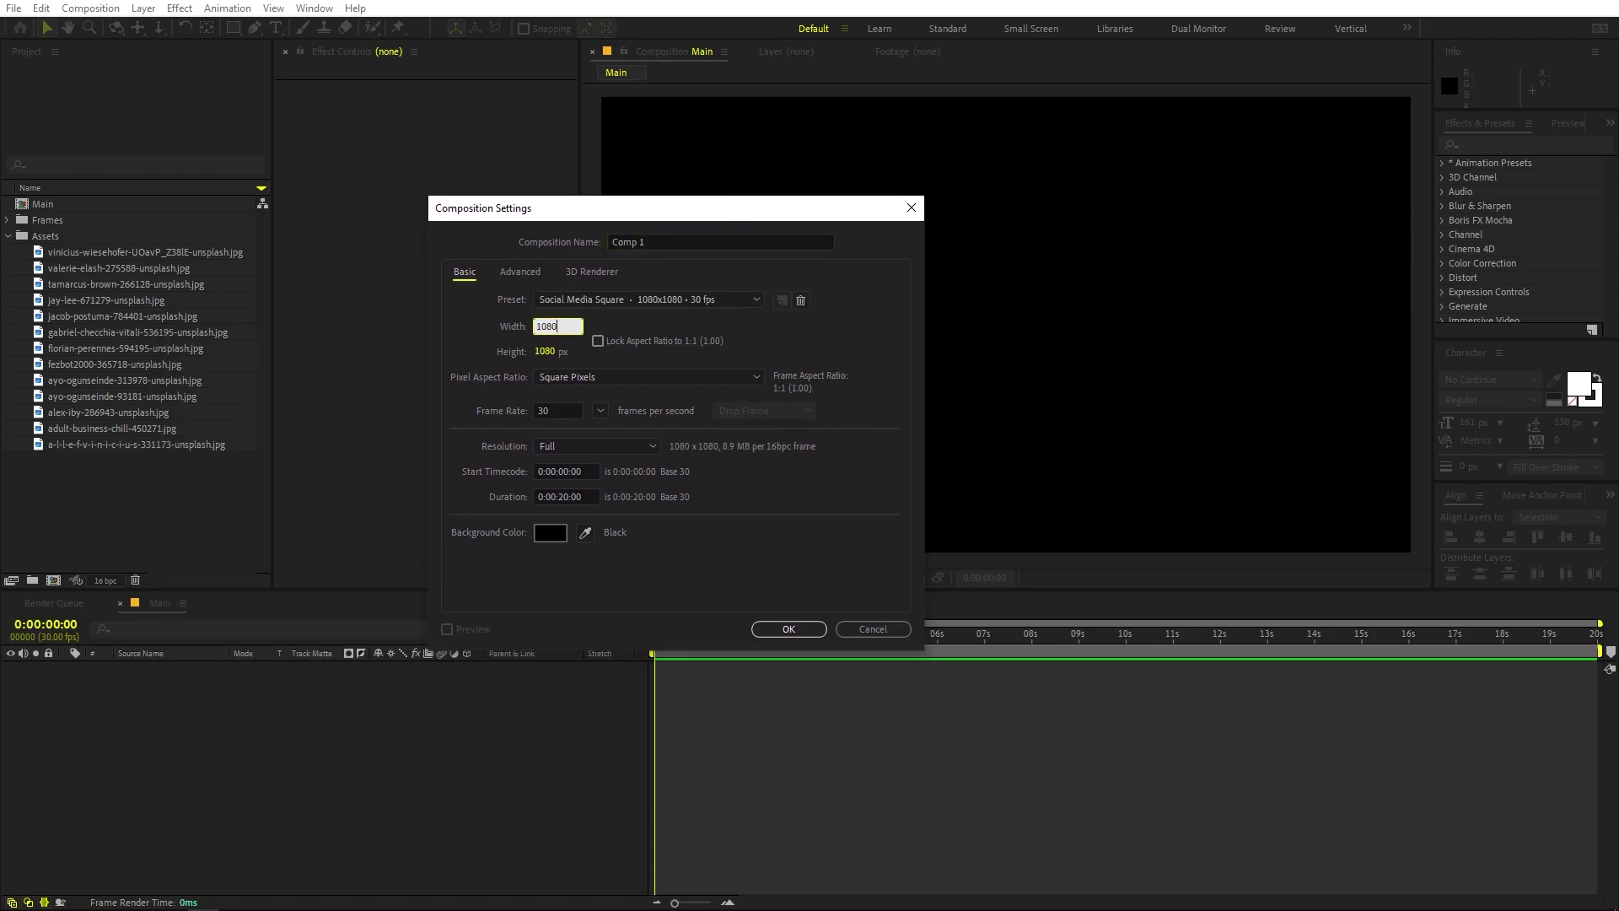
key(Tab)
text(19)
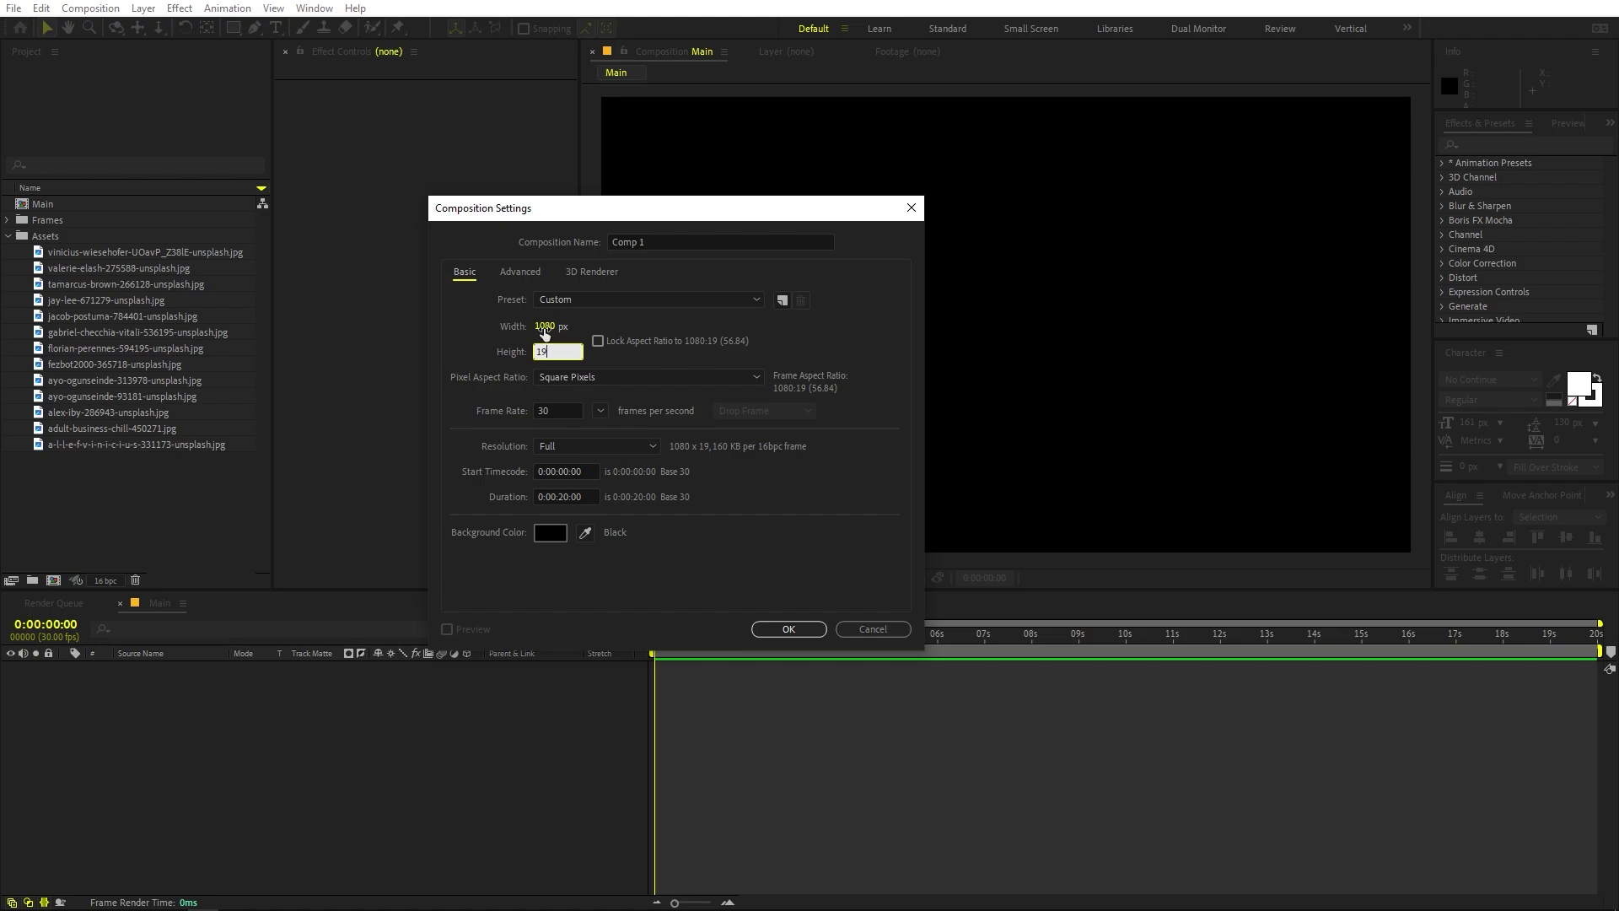
key(BackSpace)
text(350)
key(Tab)
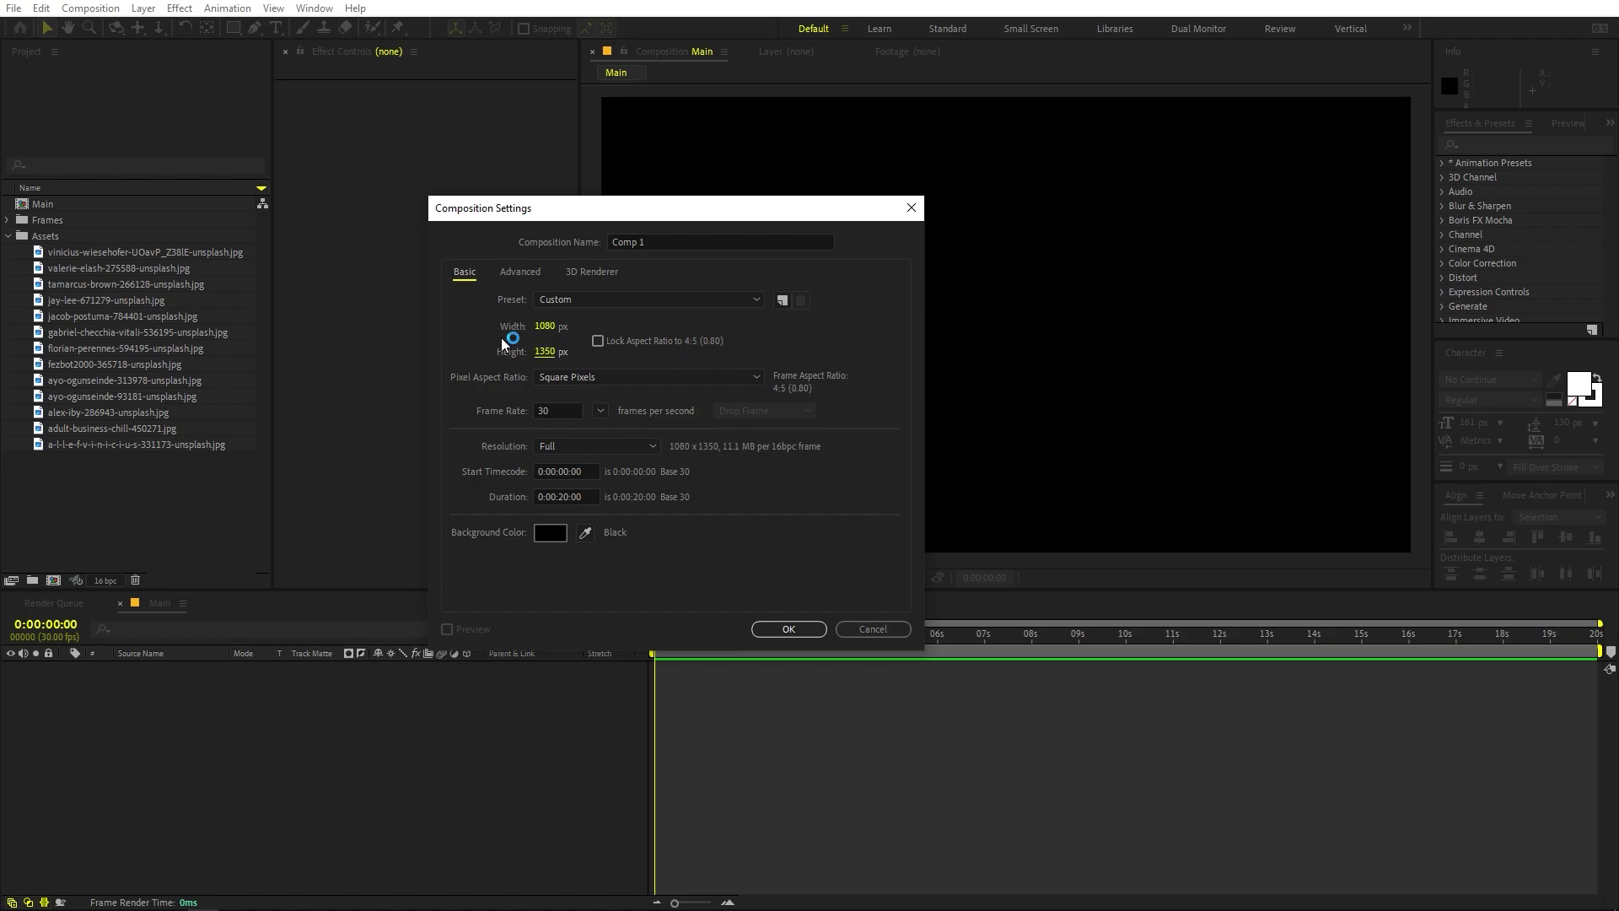
click(791, 629)
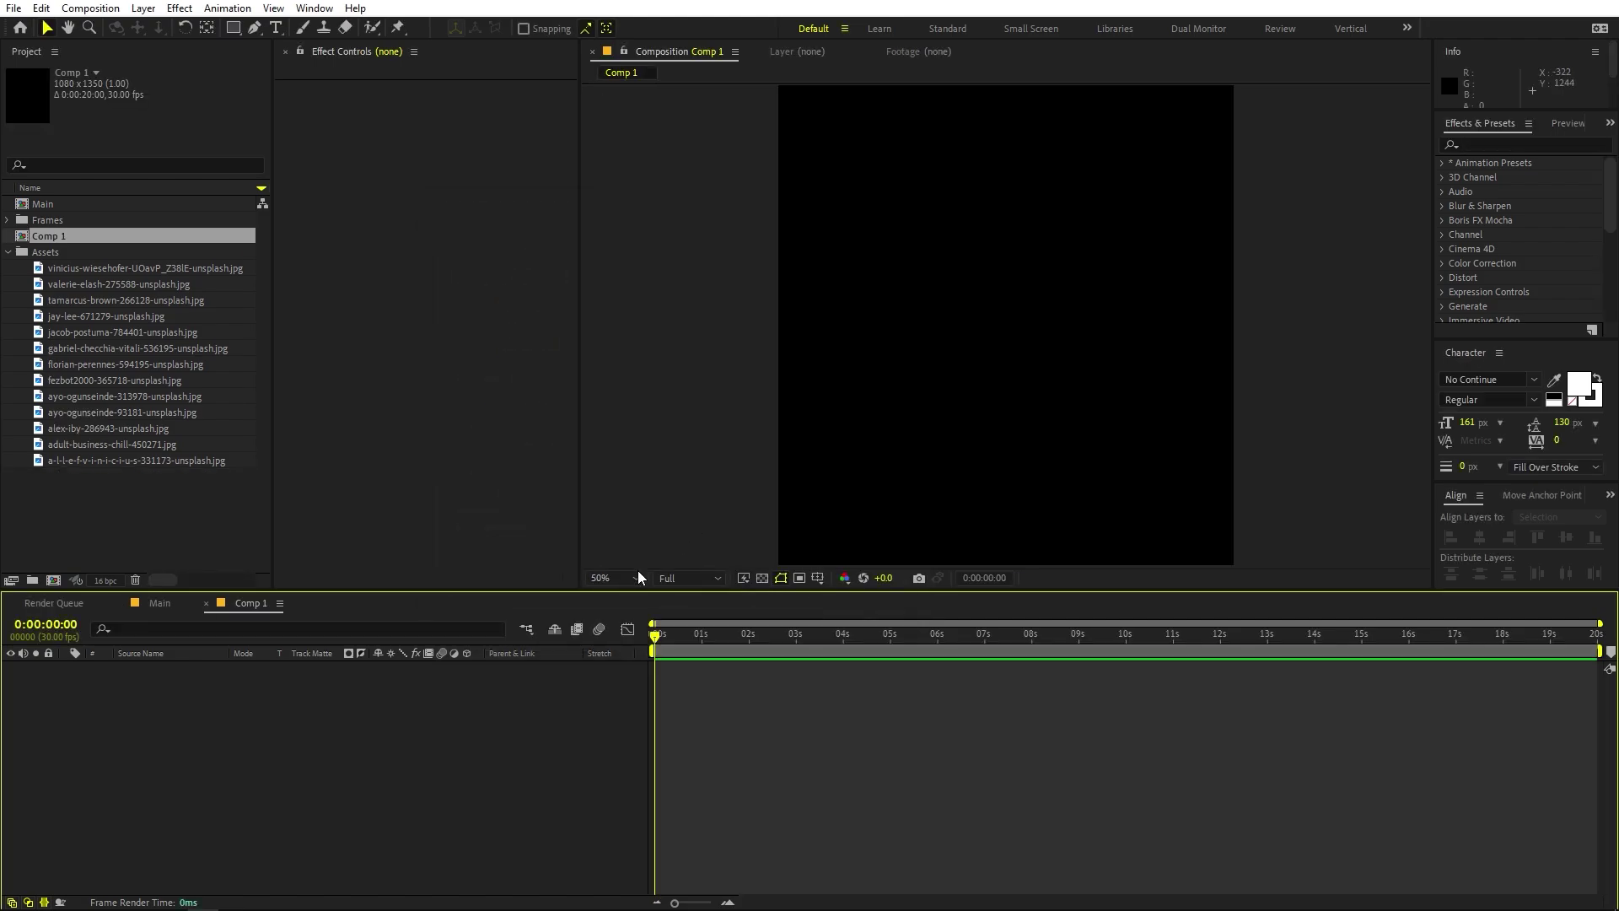
Step: Fit the composition in the viewer and add a rectangle shape layer covering the full frame
click(634, 576)
click(644, 616)
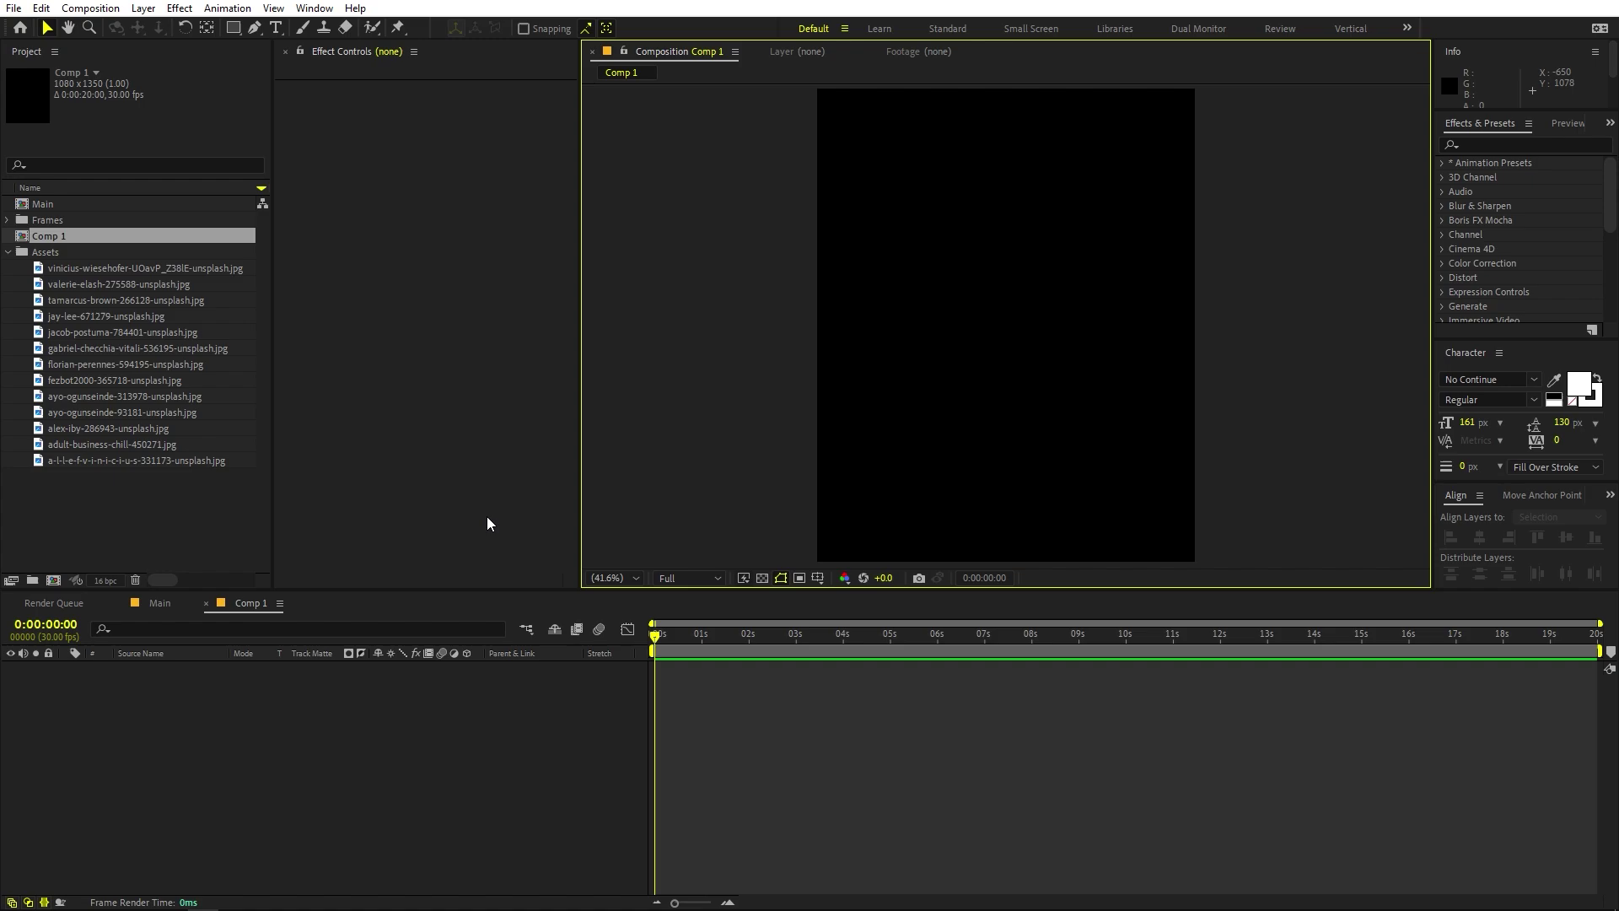
click(159, 544)
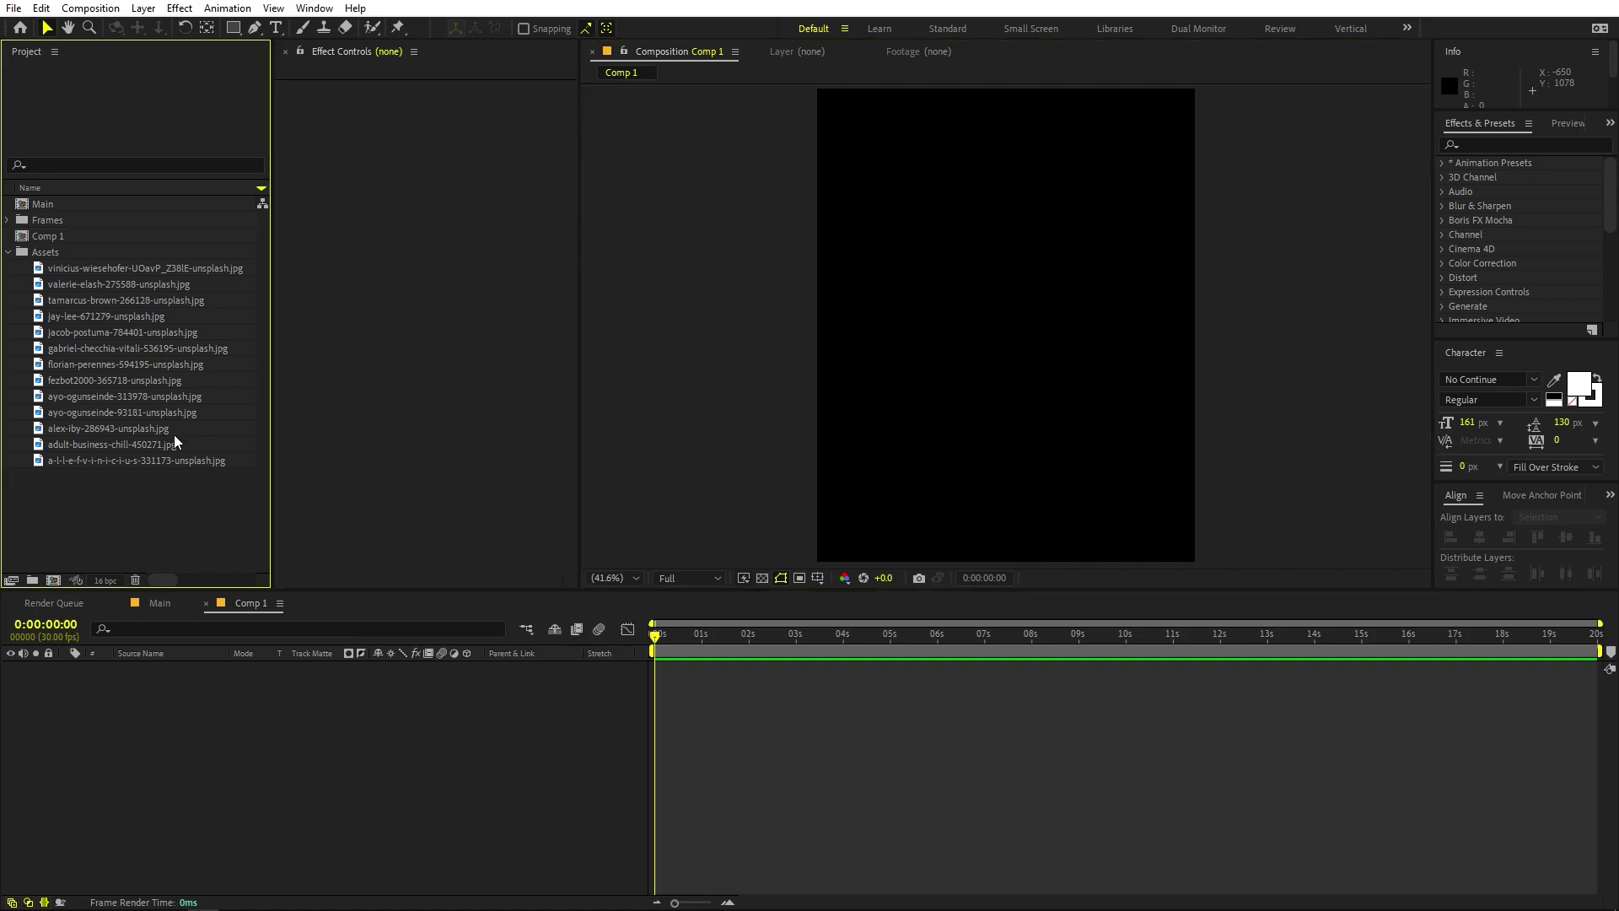
click(214, 737)
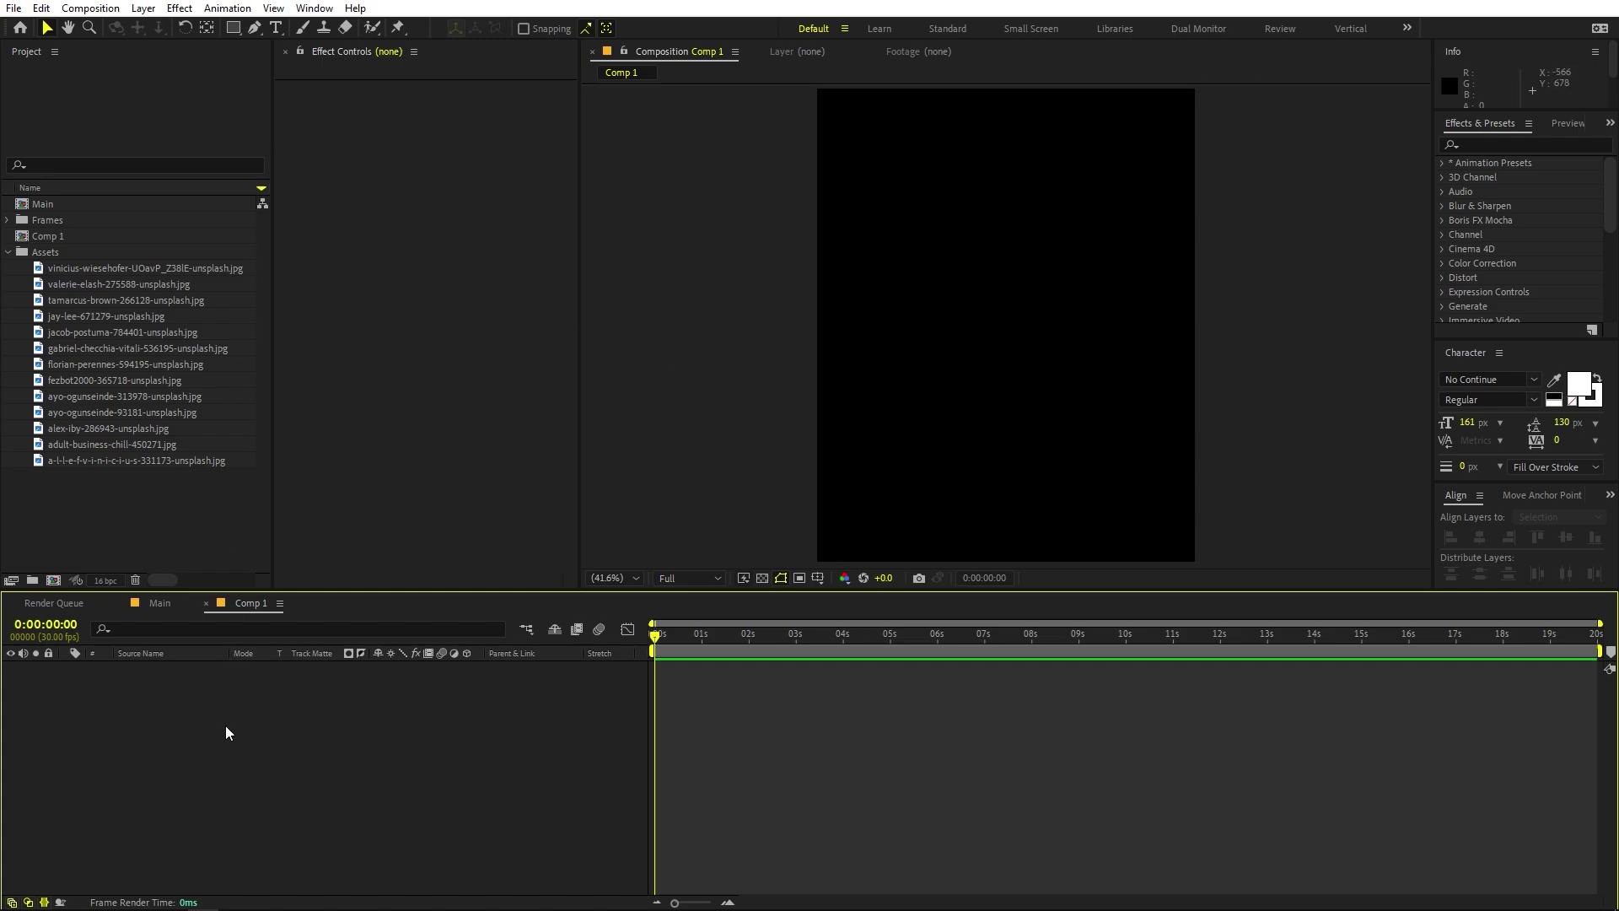
double_click(234, 30)
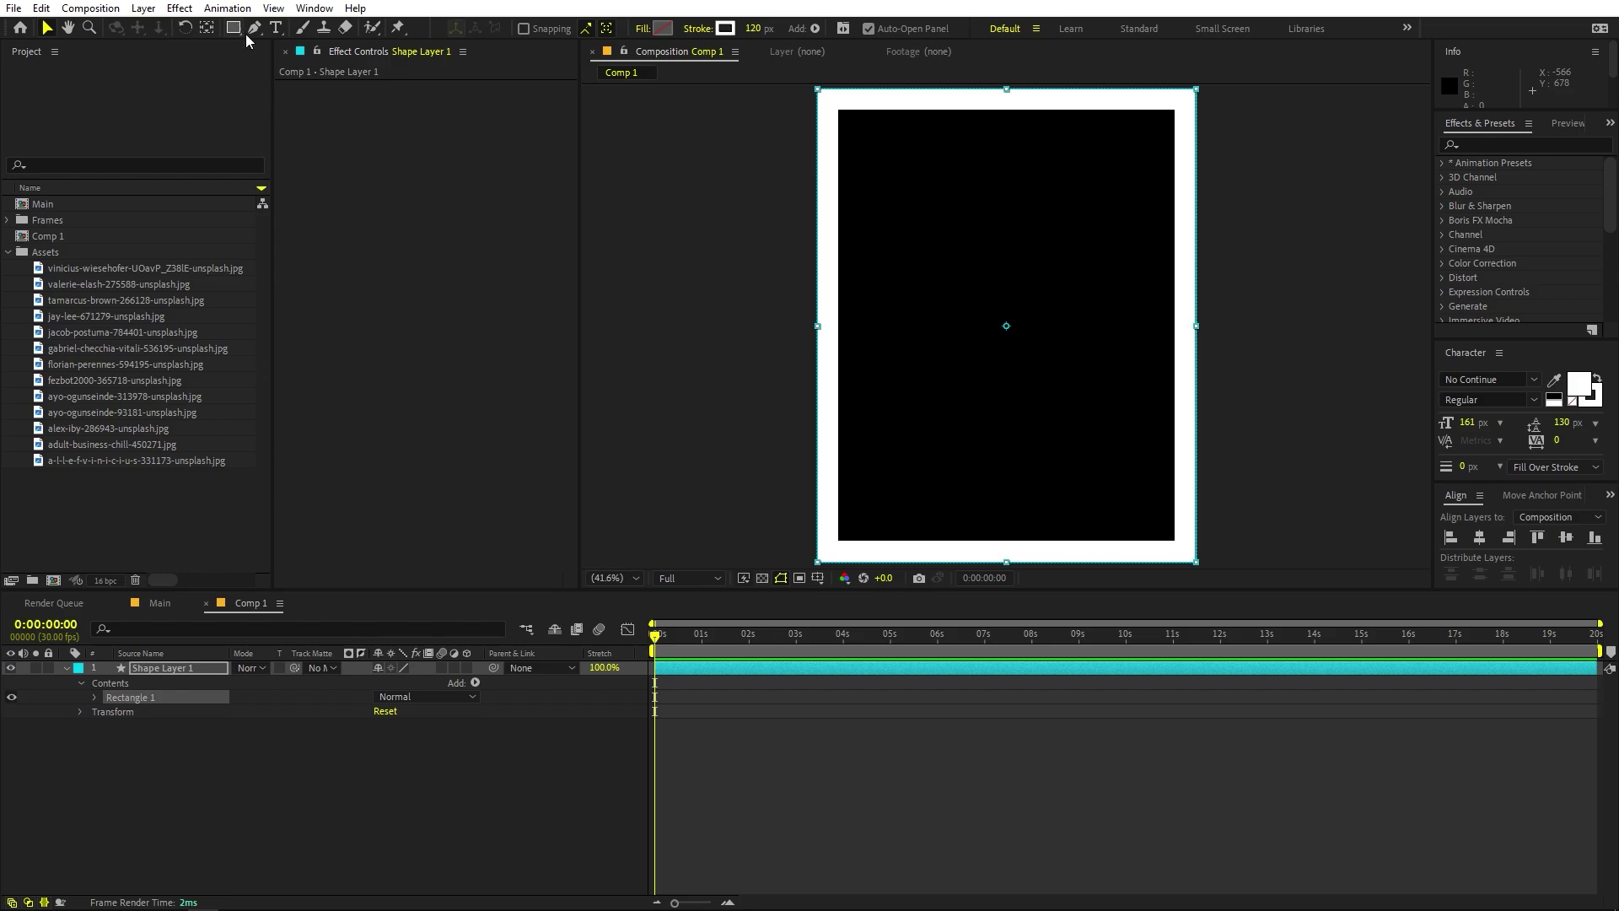
Step: Give the full-frame rectangle no fill and a white FFFFFF stroke
click(661, 27)
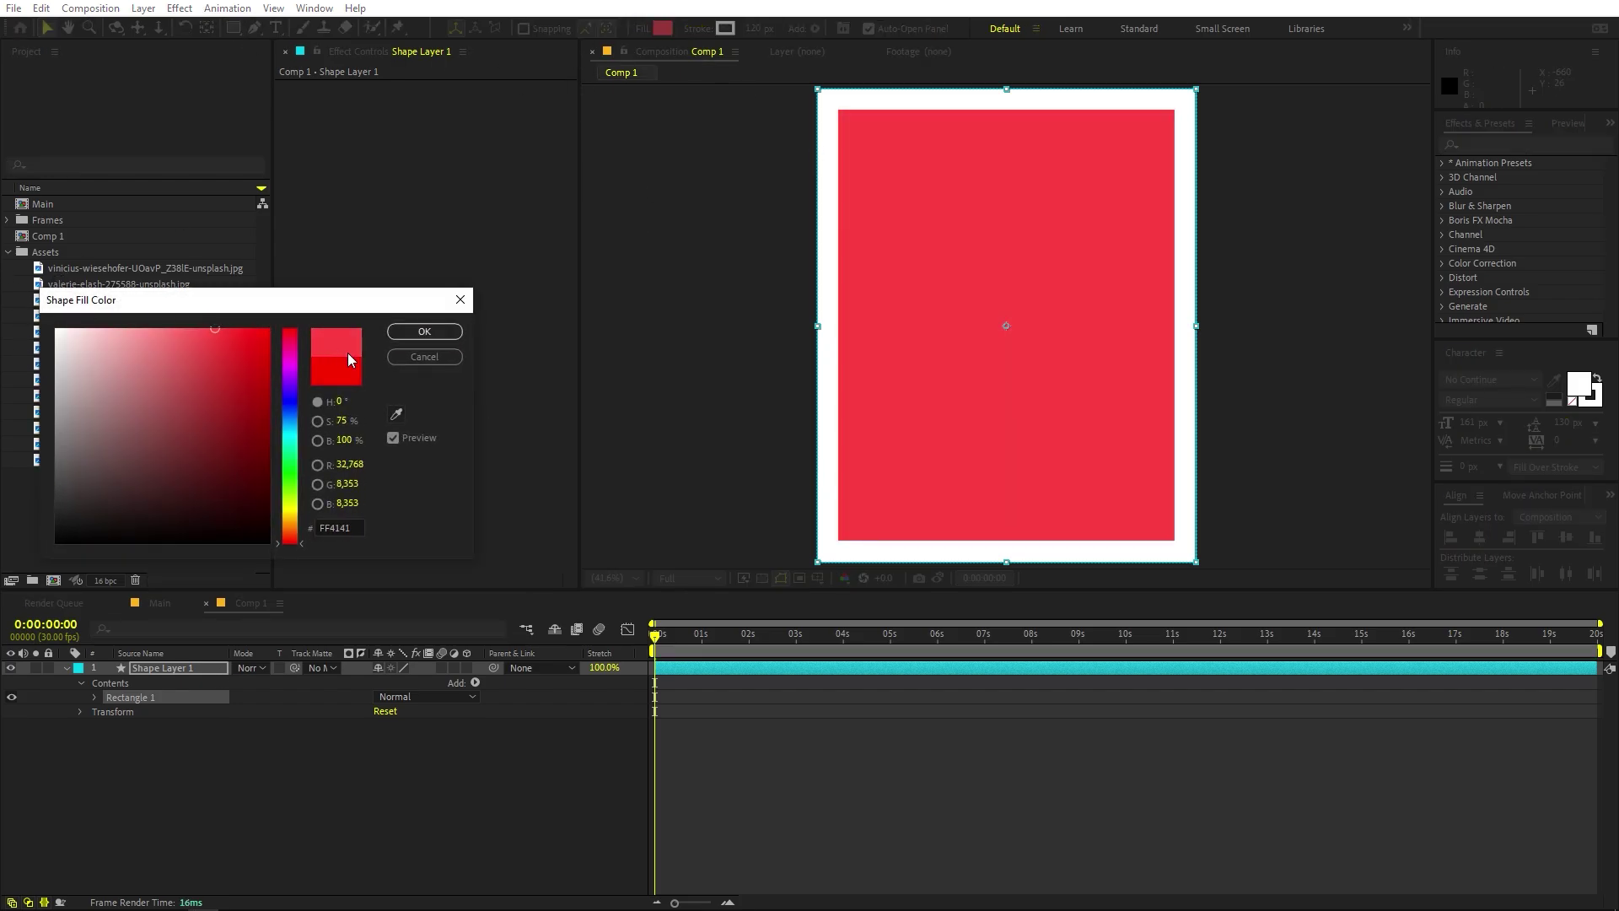
click(424, 357)
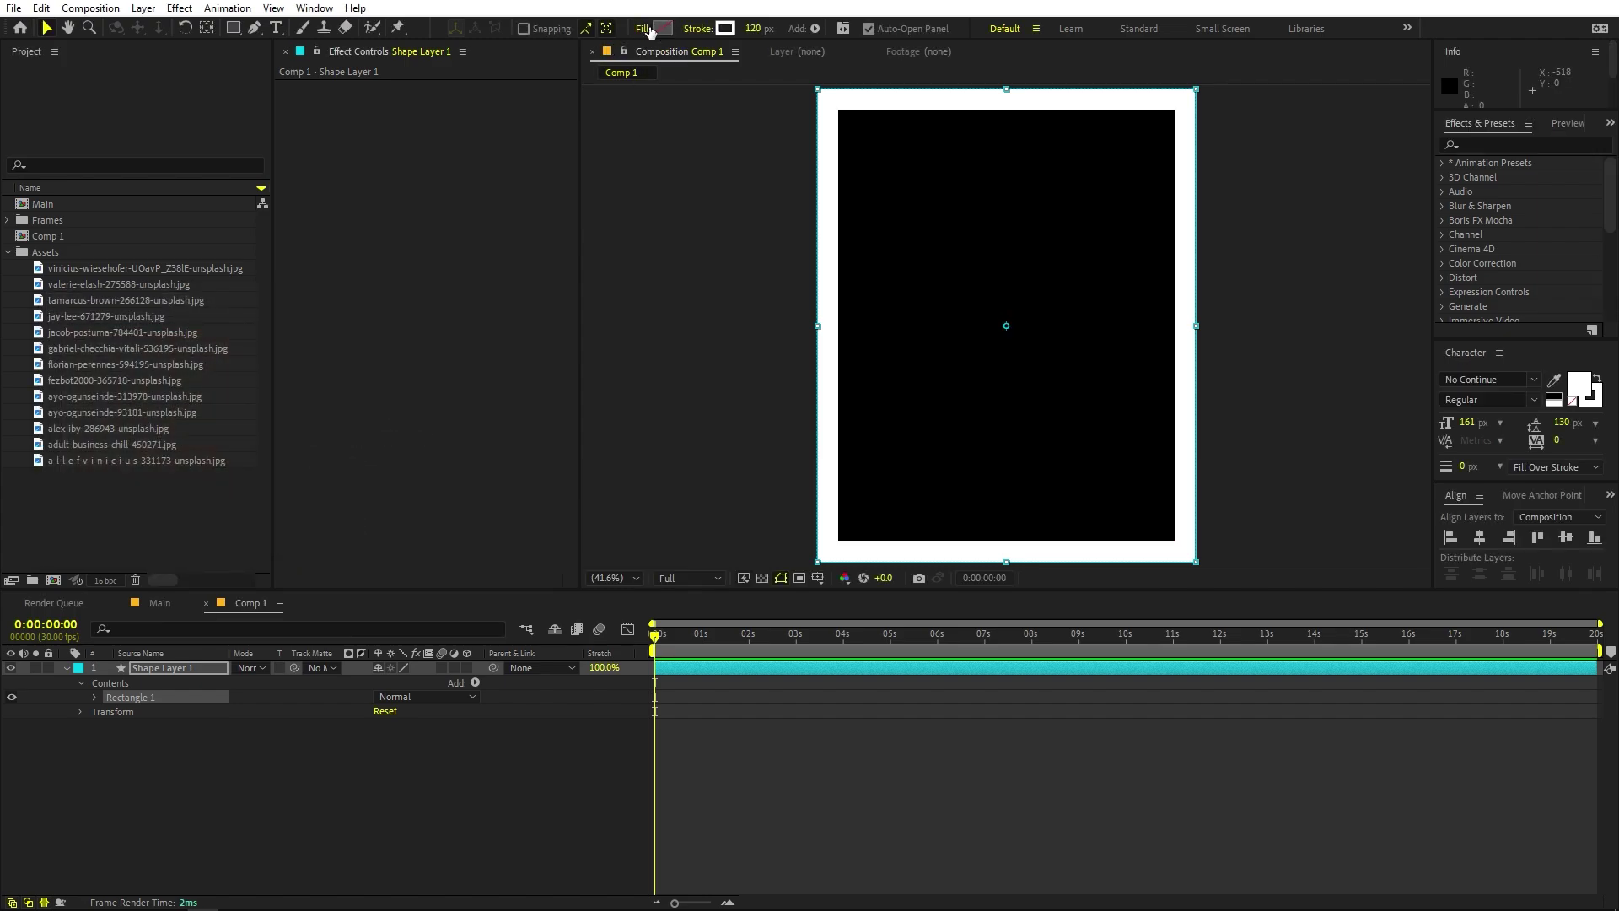
click(643, 29)
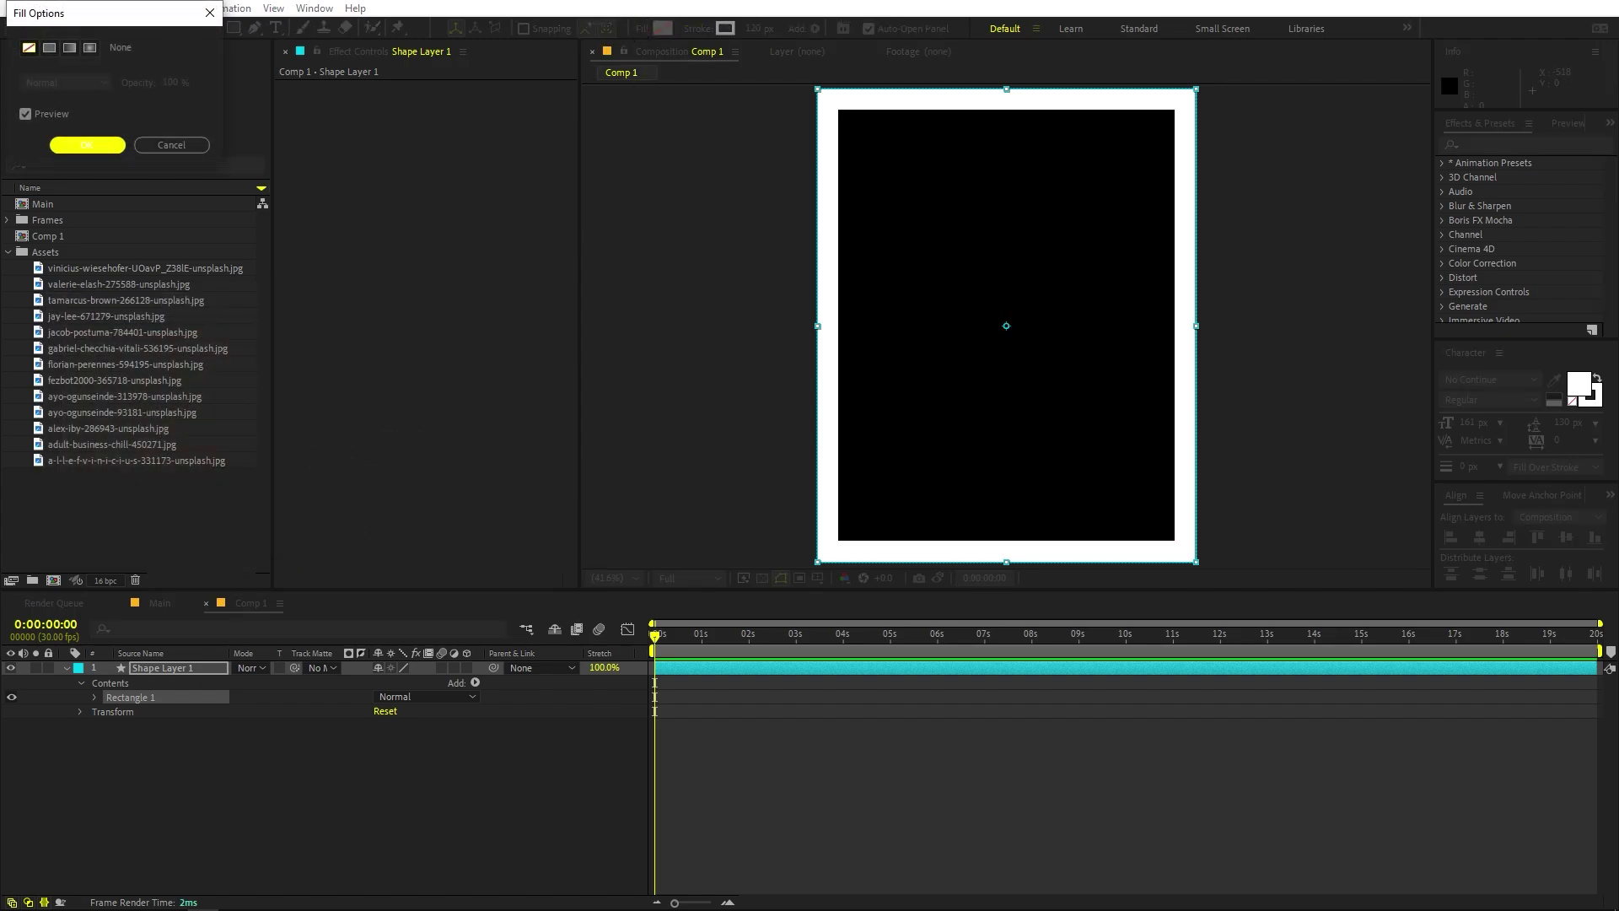
click(87, 144)
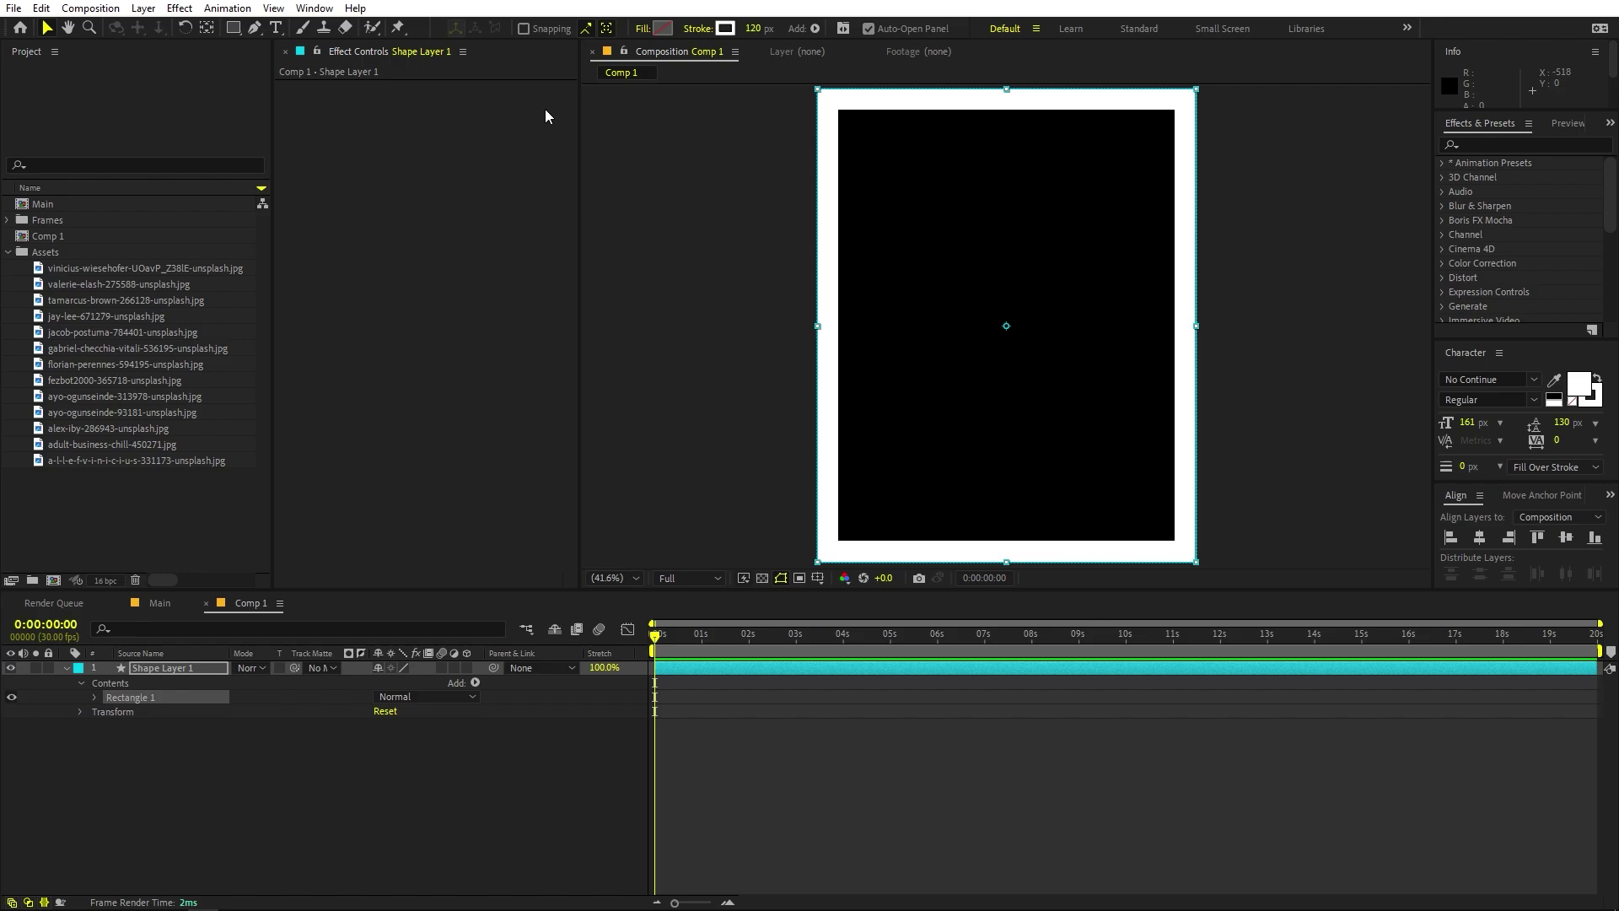
click(725, 28)
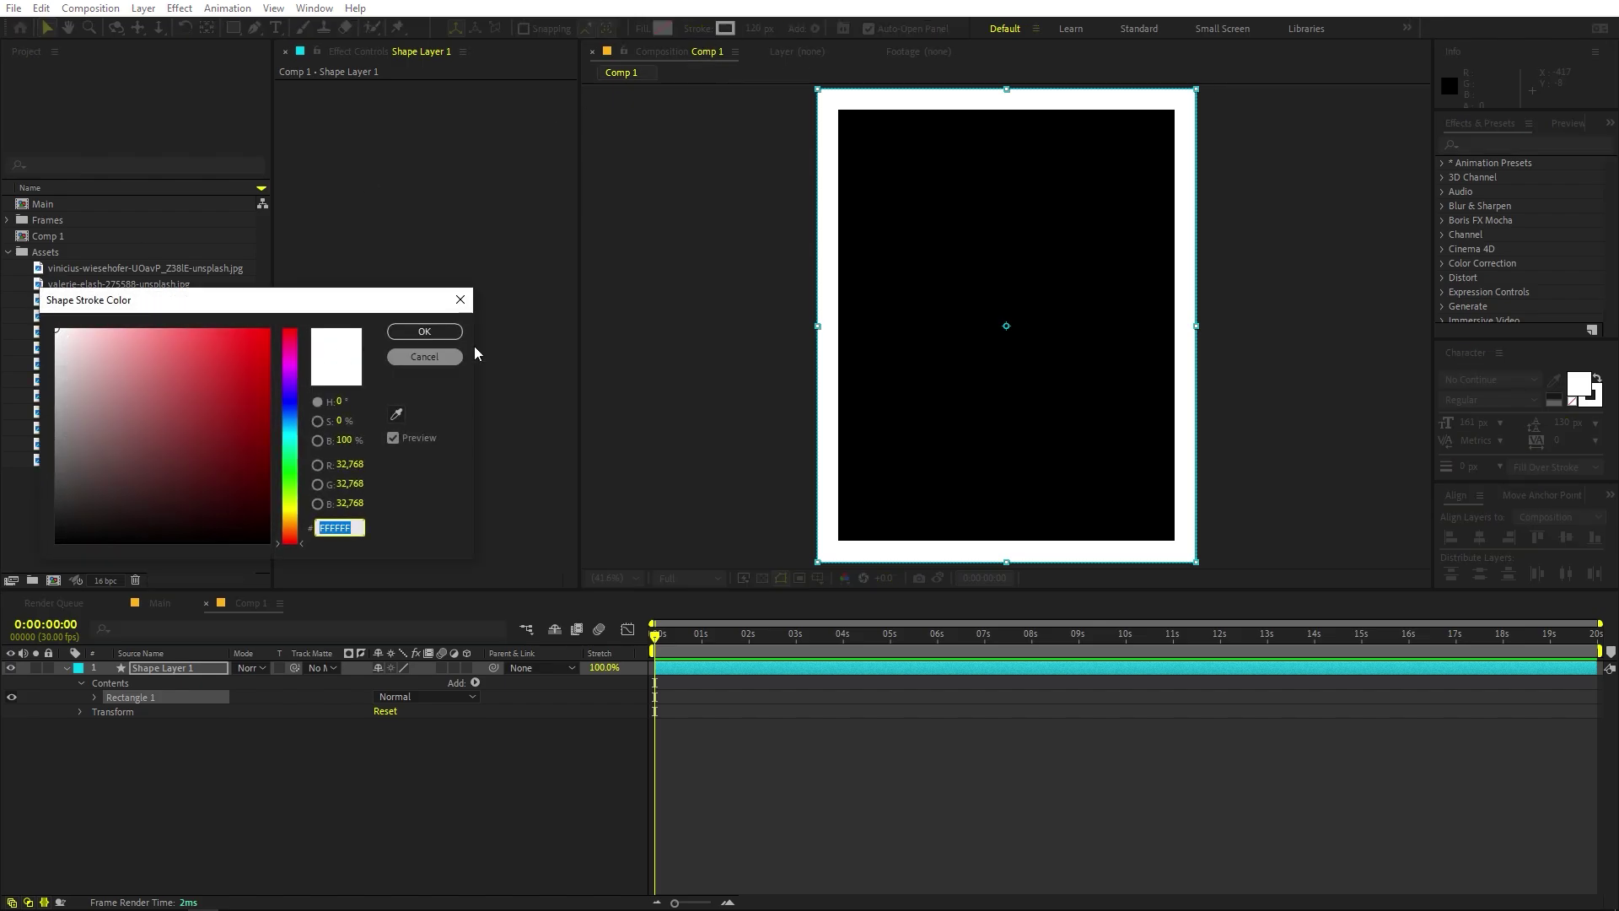
click(442, 332)
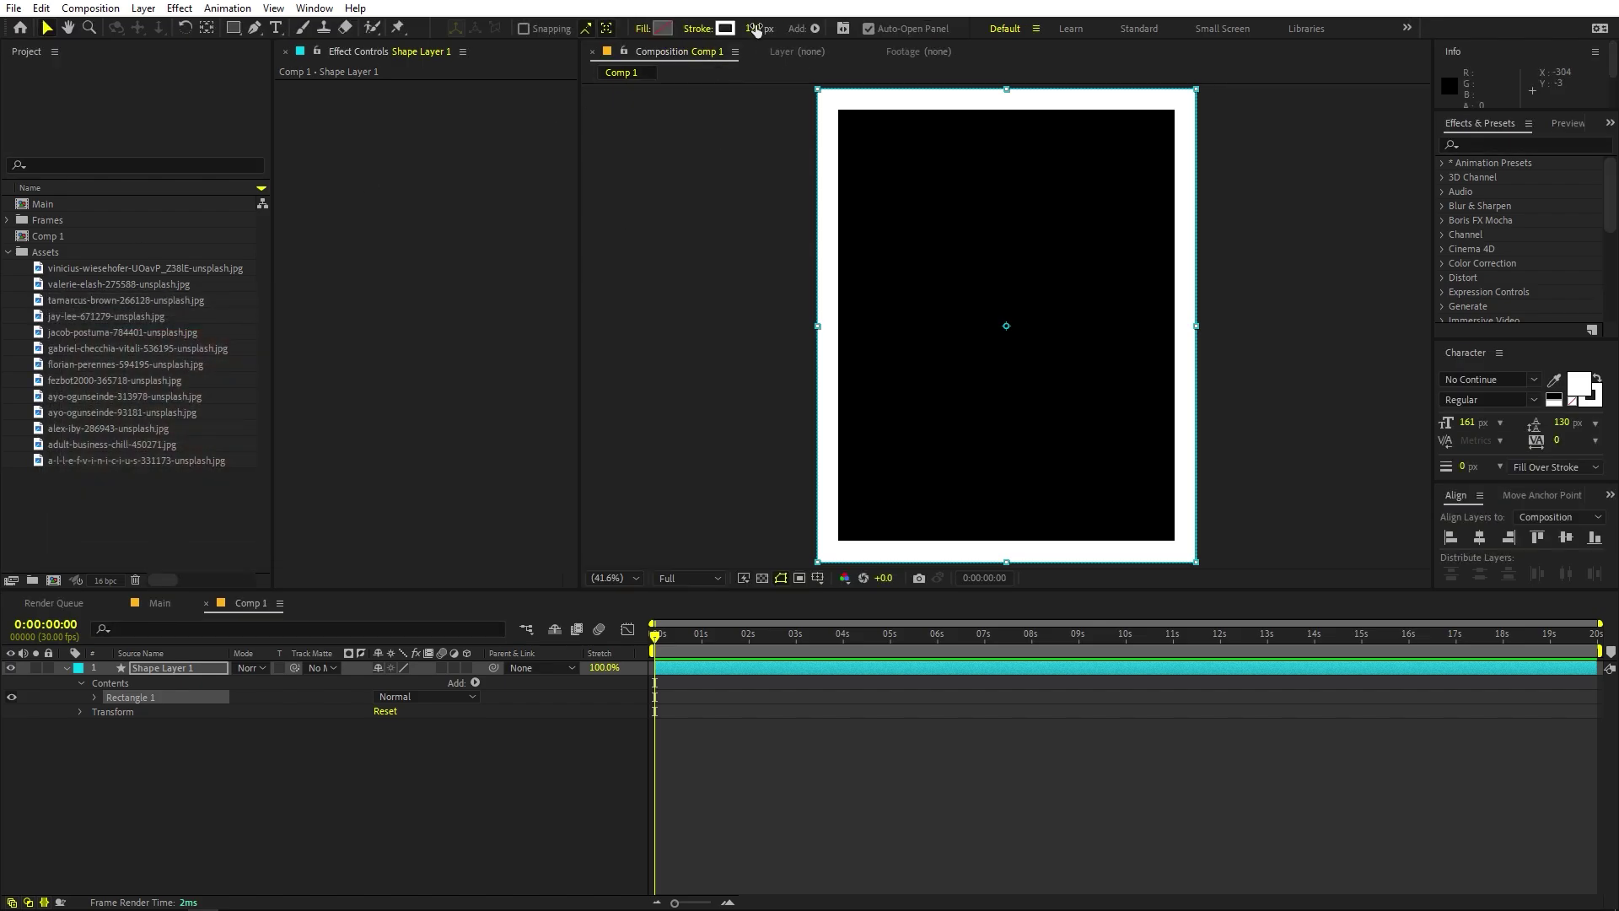
Step: Set the rectangle's stroke width to 120 px and collapse the shape layer's properties
mouse_move(756, 29)
mouse_down()
mouse_move(792, 35)
mouse_move(725, 50)
mouse_move(749, 72)
mouse_up()
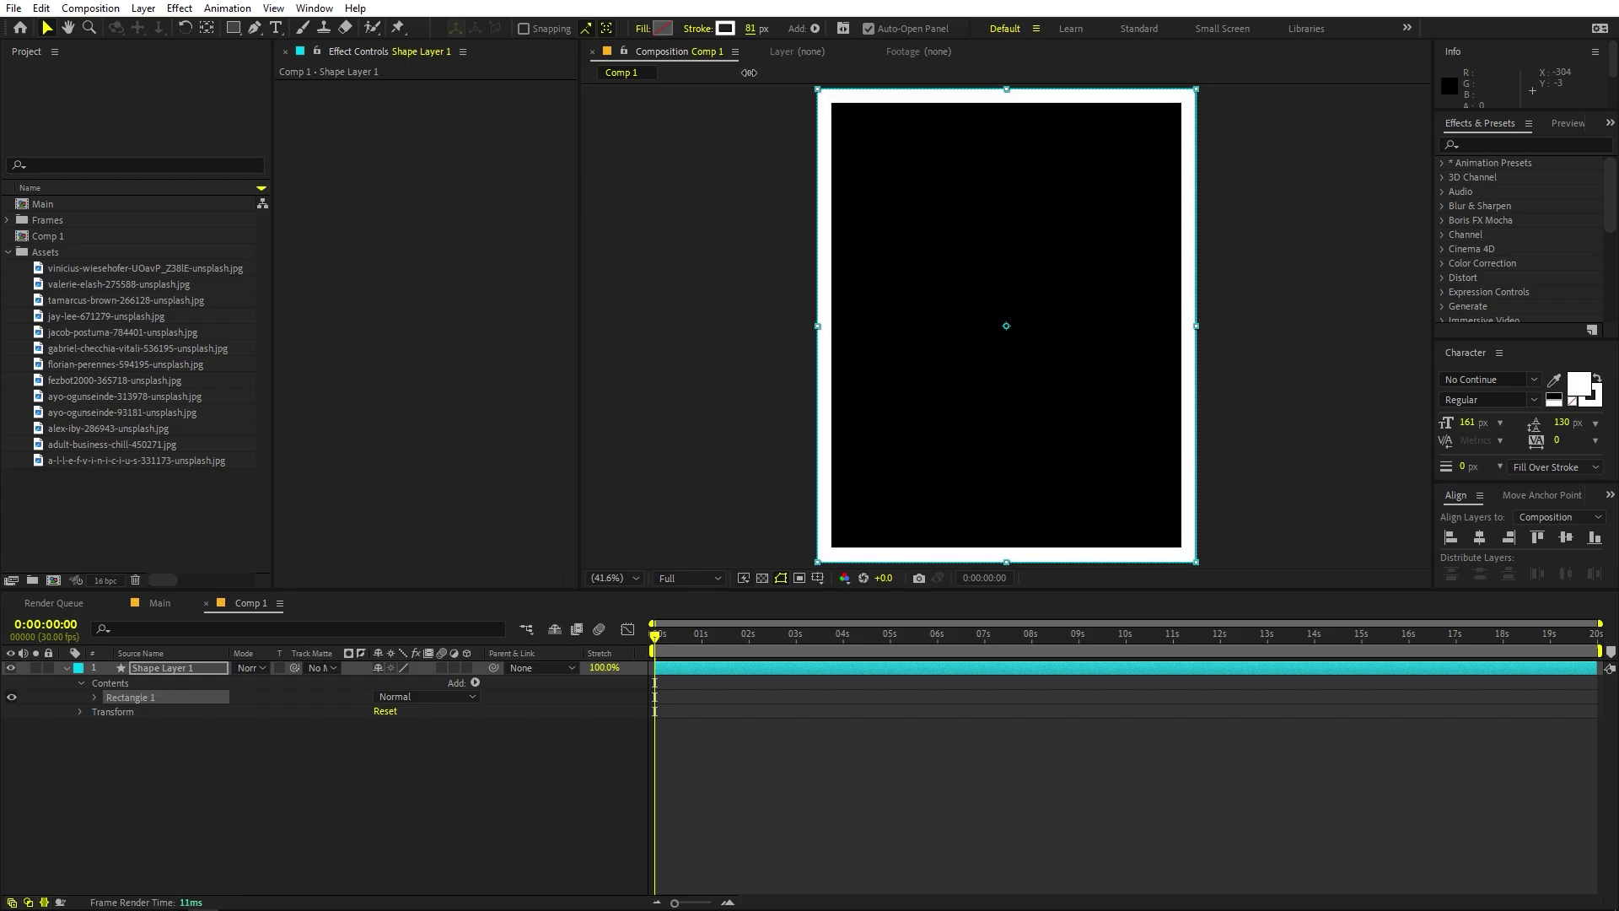
click(747, 30)
text(1)
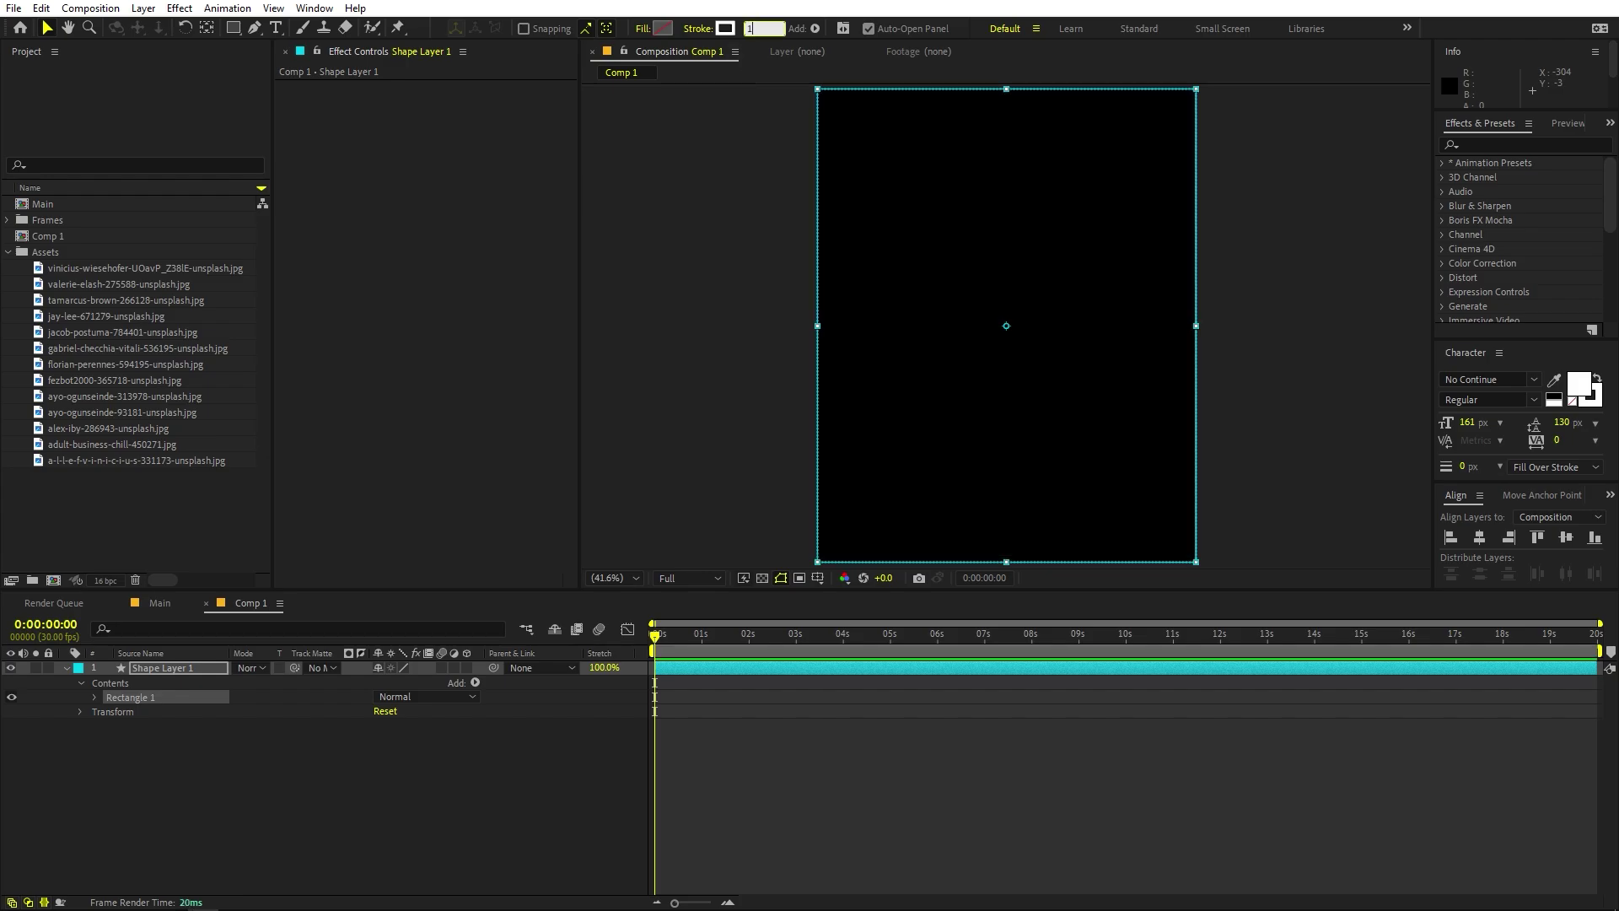
text(20)
key(Return)
click(66, 667)
click(135, 734)
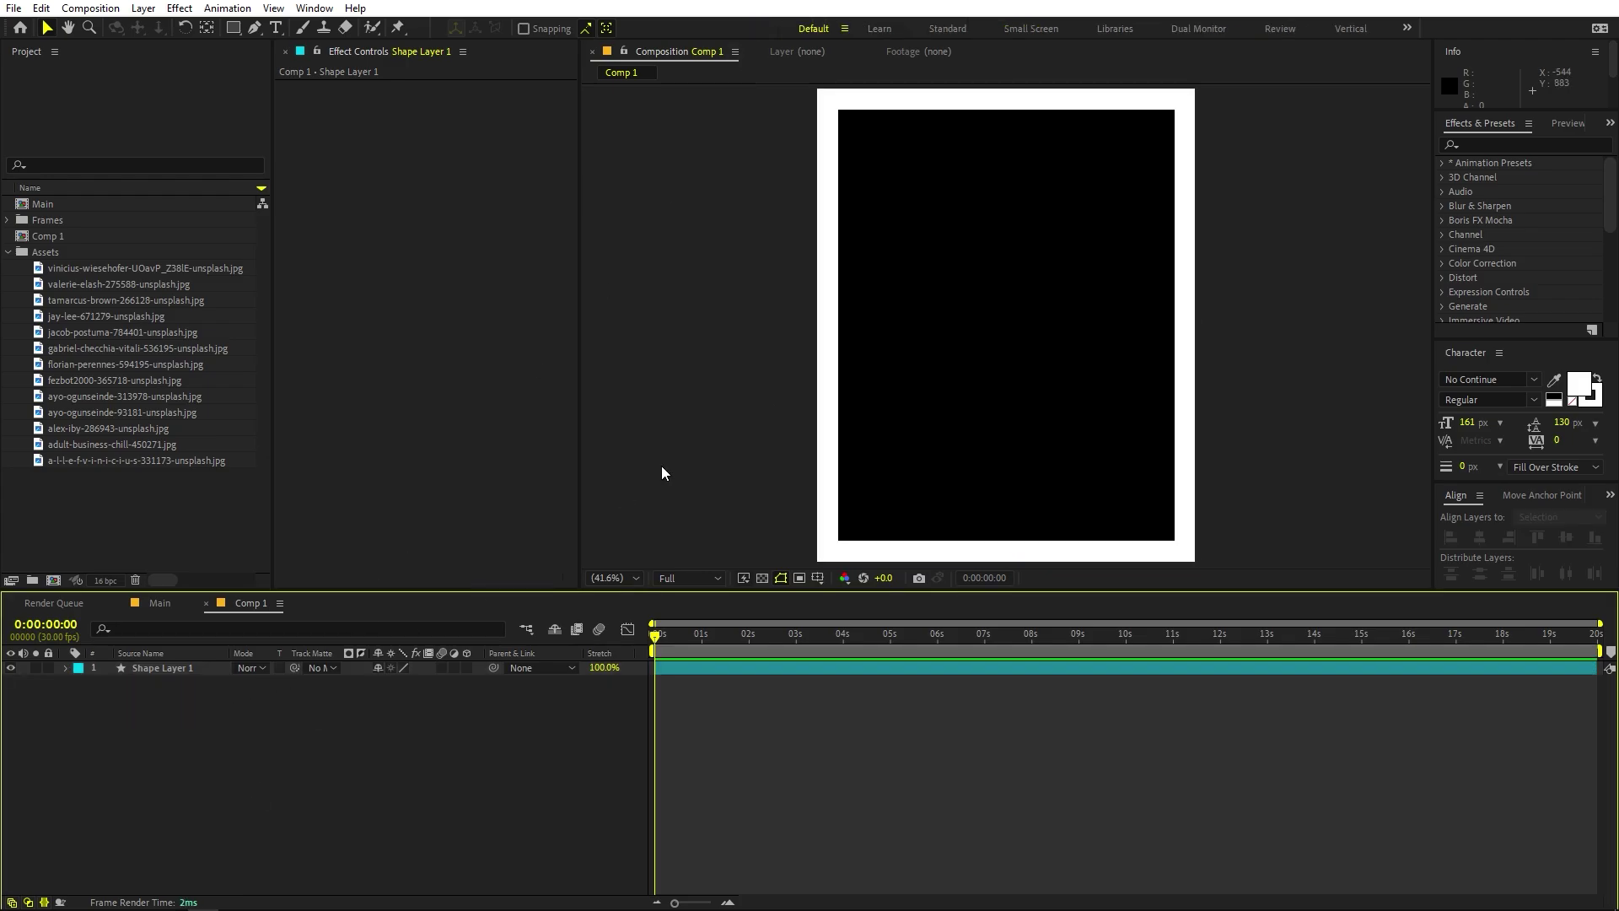
Step: Lock the white border shape layer
click(969, 267)
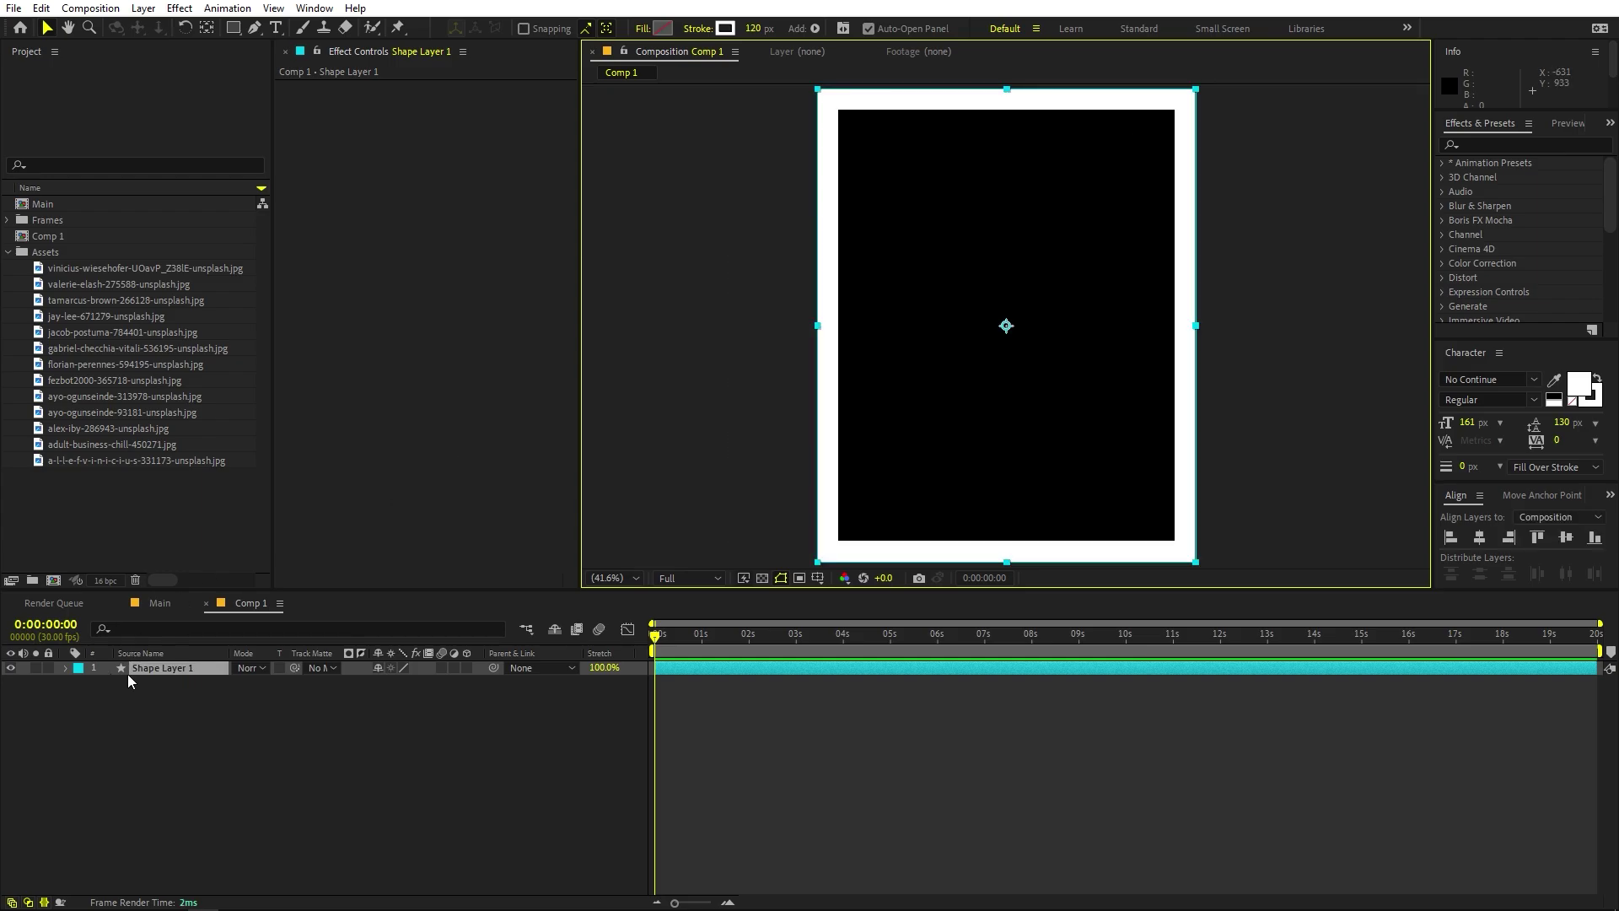
click(156, 672)
click(48, 668)
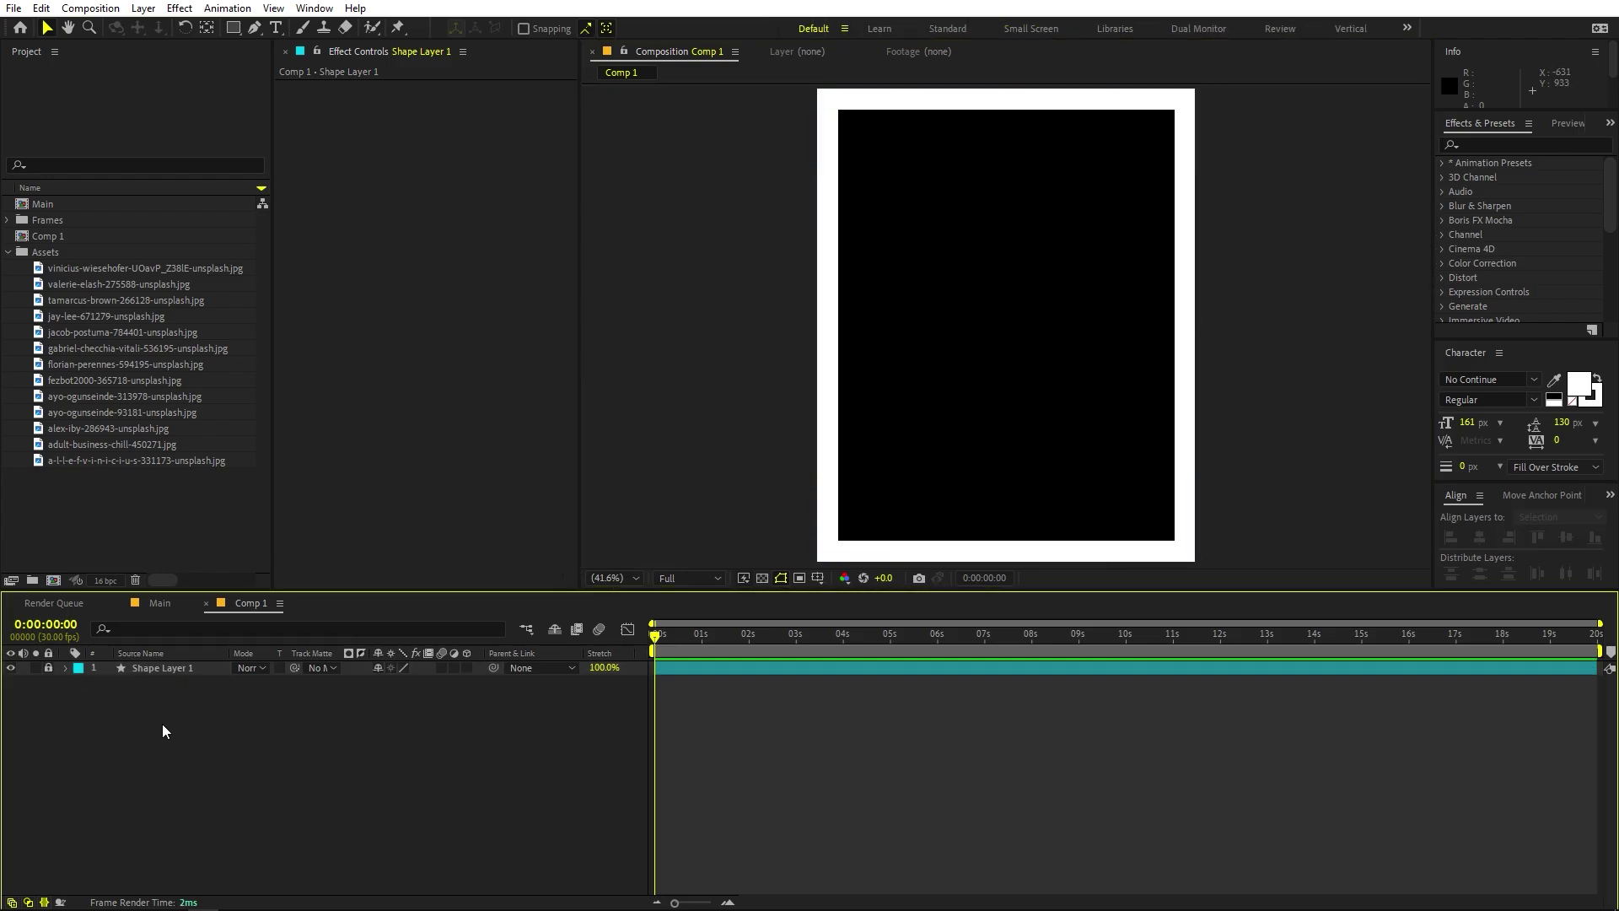
click(772, 199)
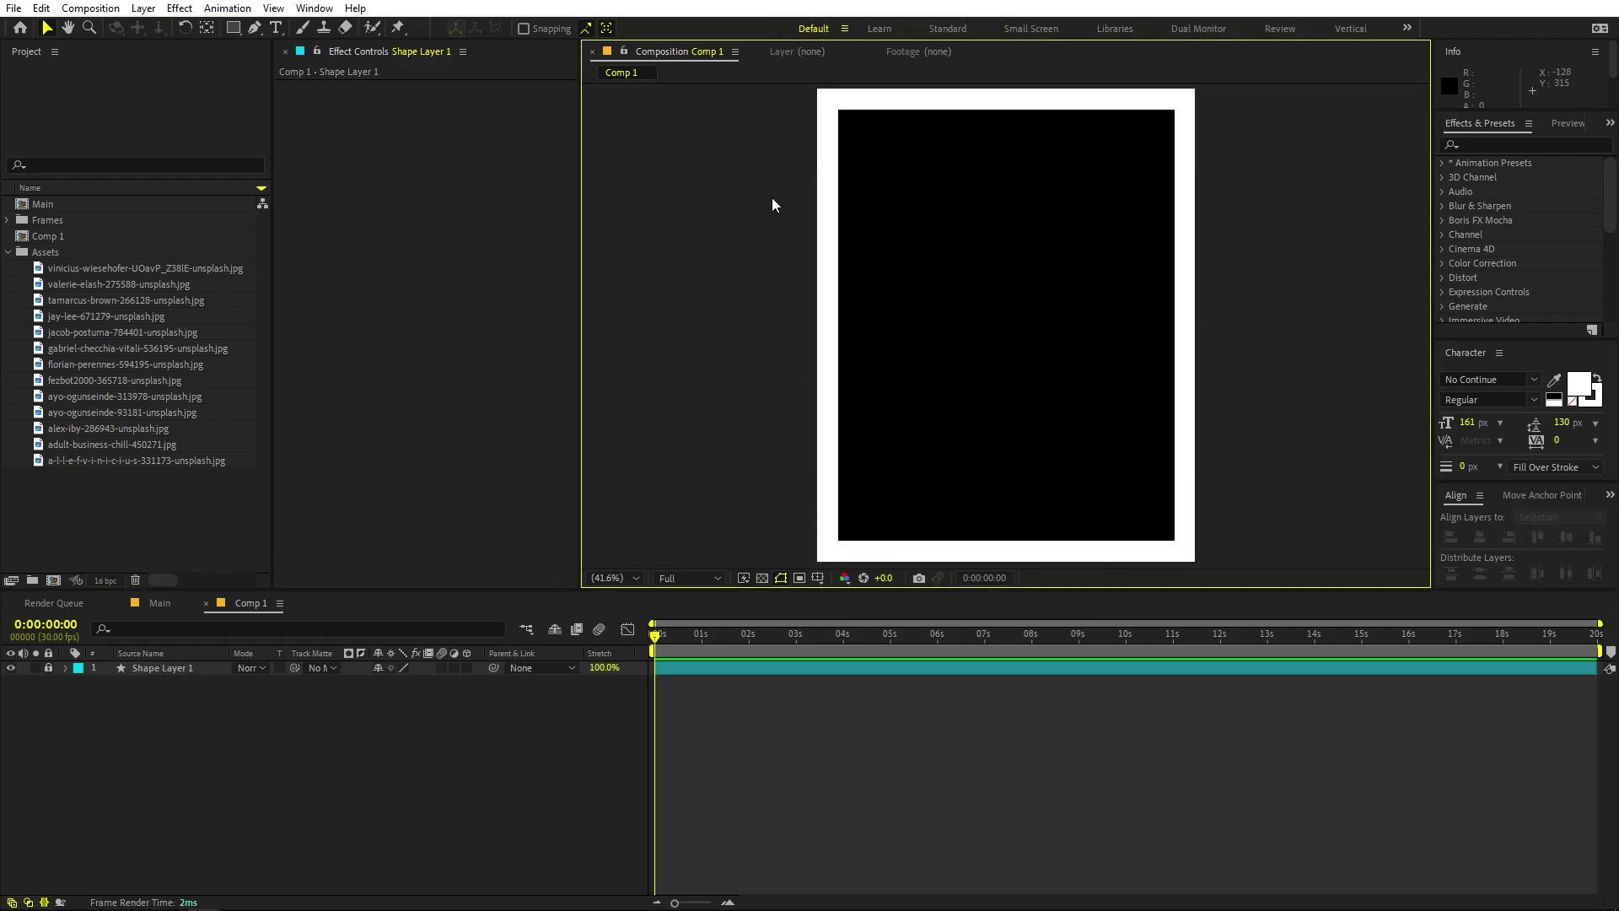
Step: Place the first Assets photo below the border layer, scale it to 44.3% and shift it right to frame the woman
click(118, 268)
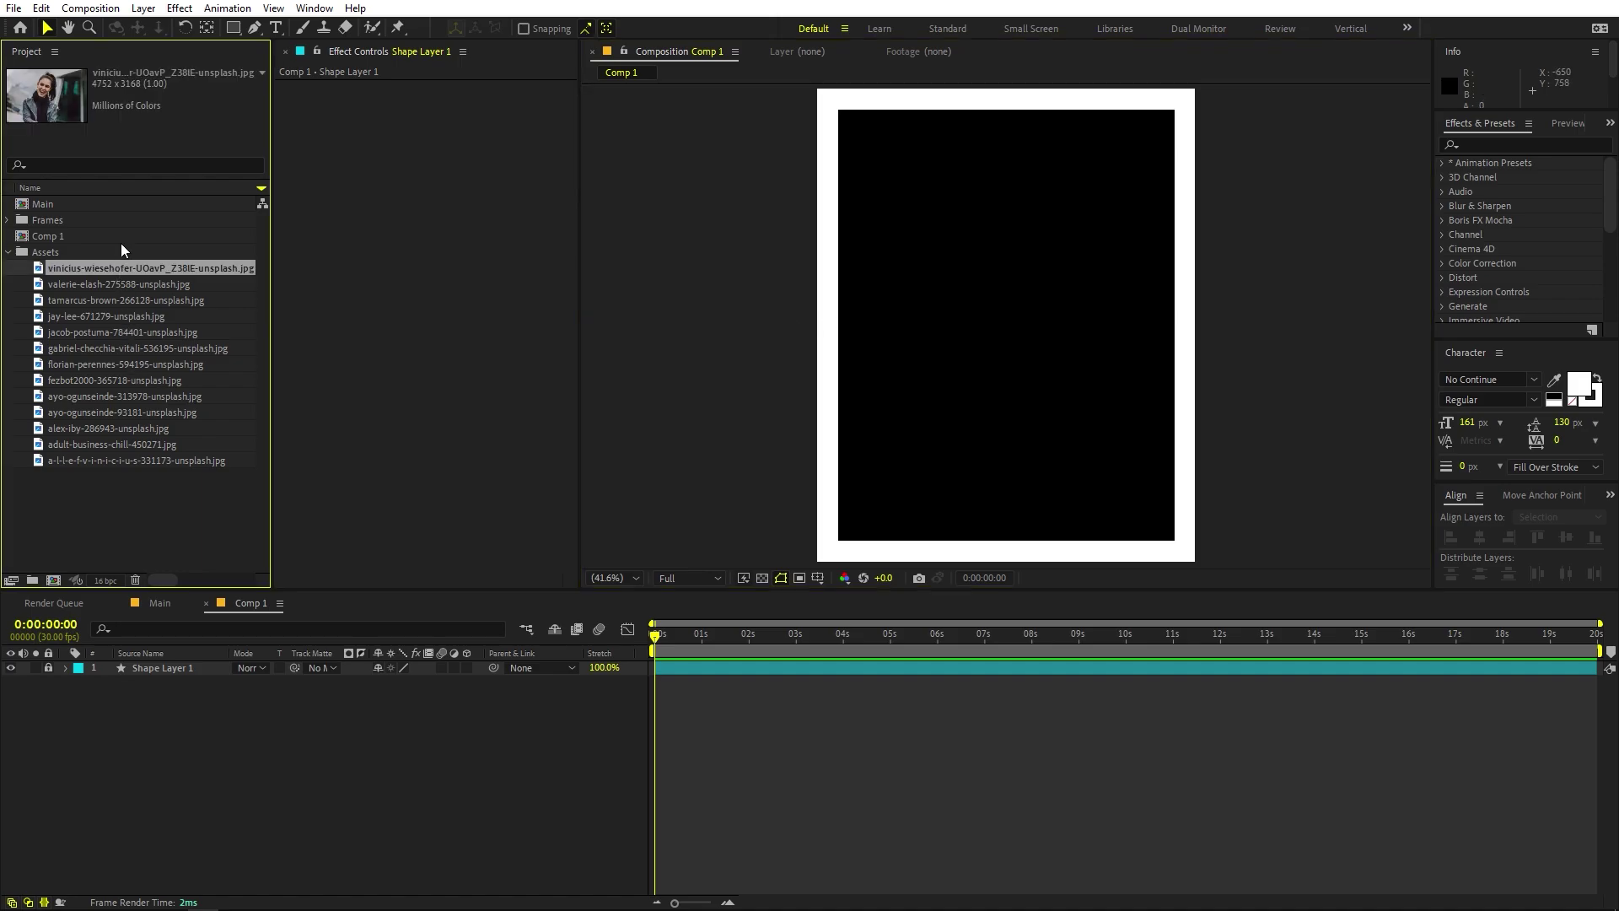
drag(93, 269, 214, 706)
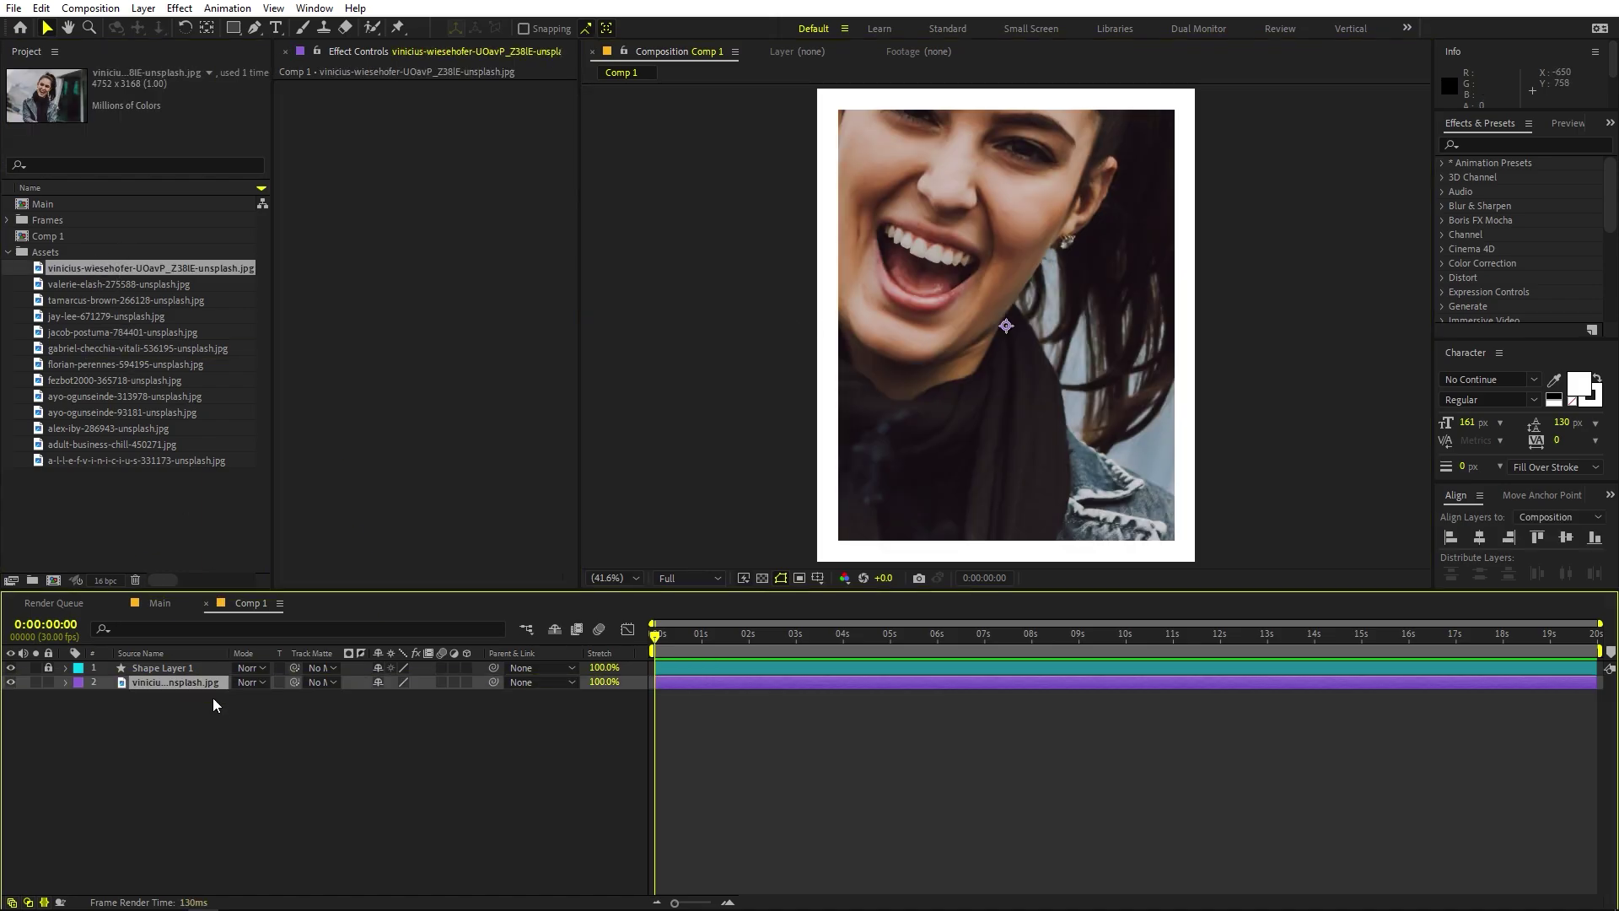
key(s)
drag(402, 697, 354, 698)
drag(991, 373, 1028, 373)
click(649, 715)
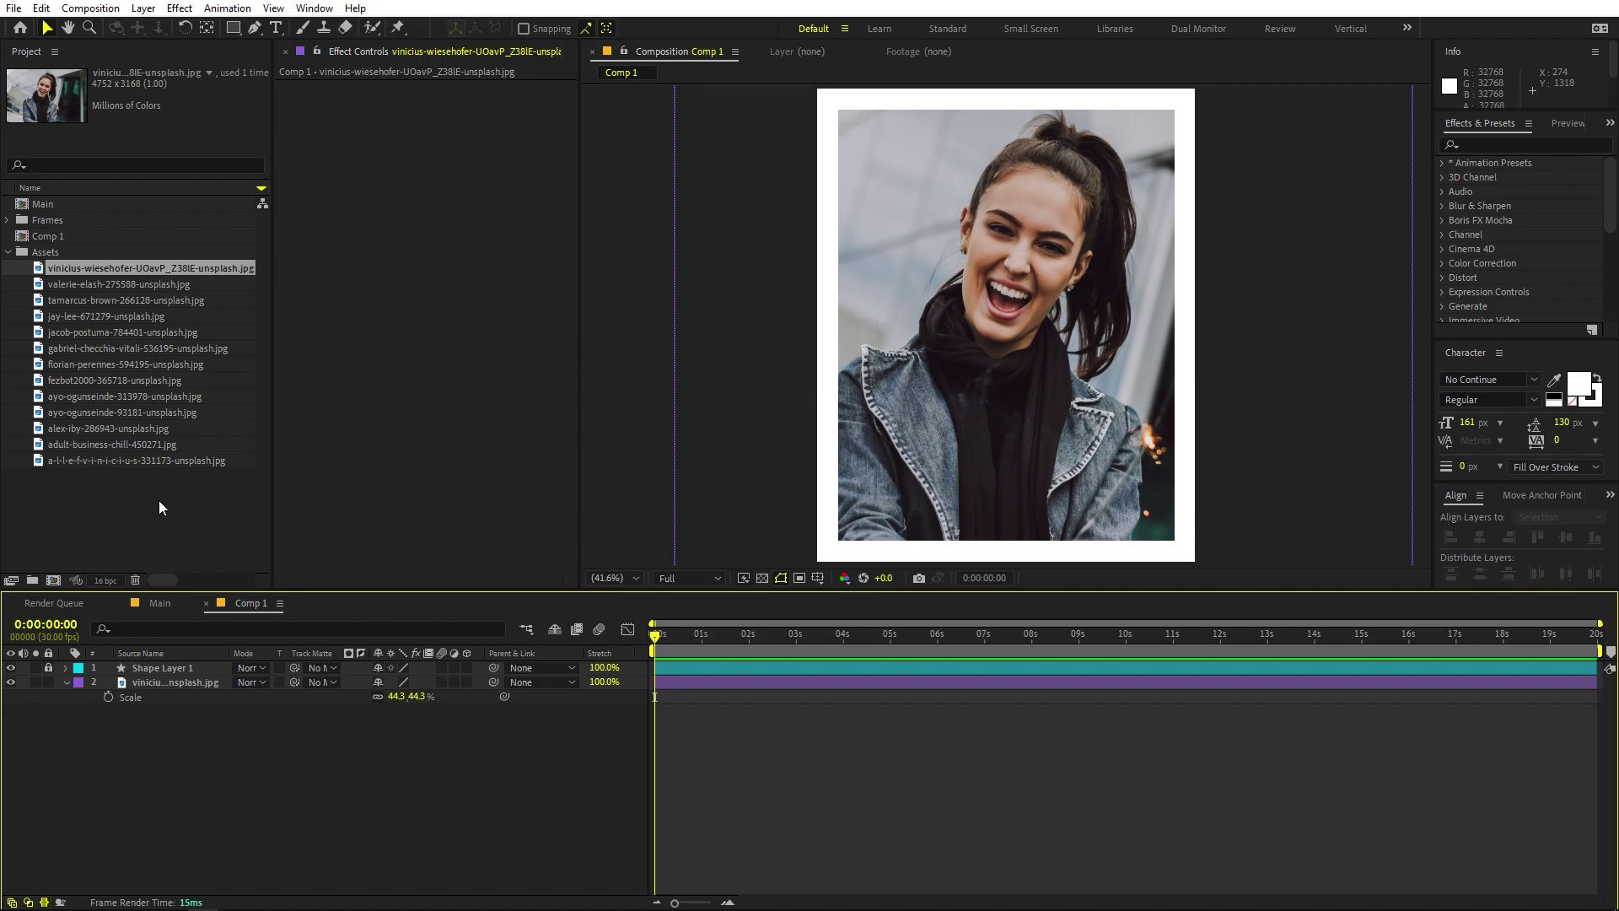
Step: Rename Comp 1 as "frame 1" and move it into the Frames folder
click(47, 235)
key(Return)
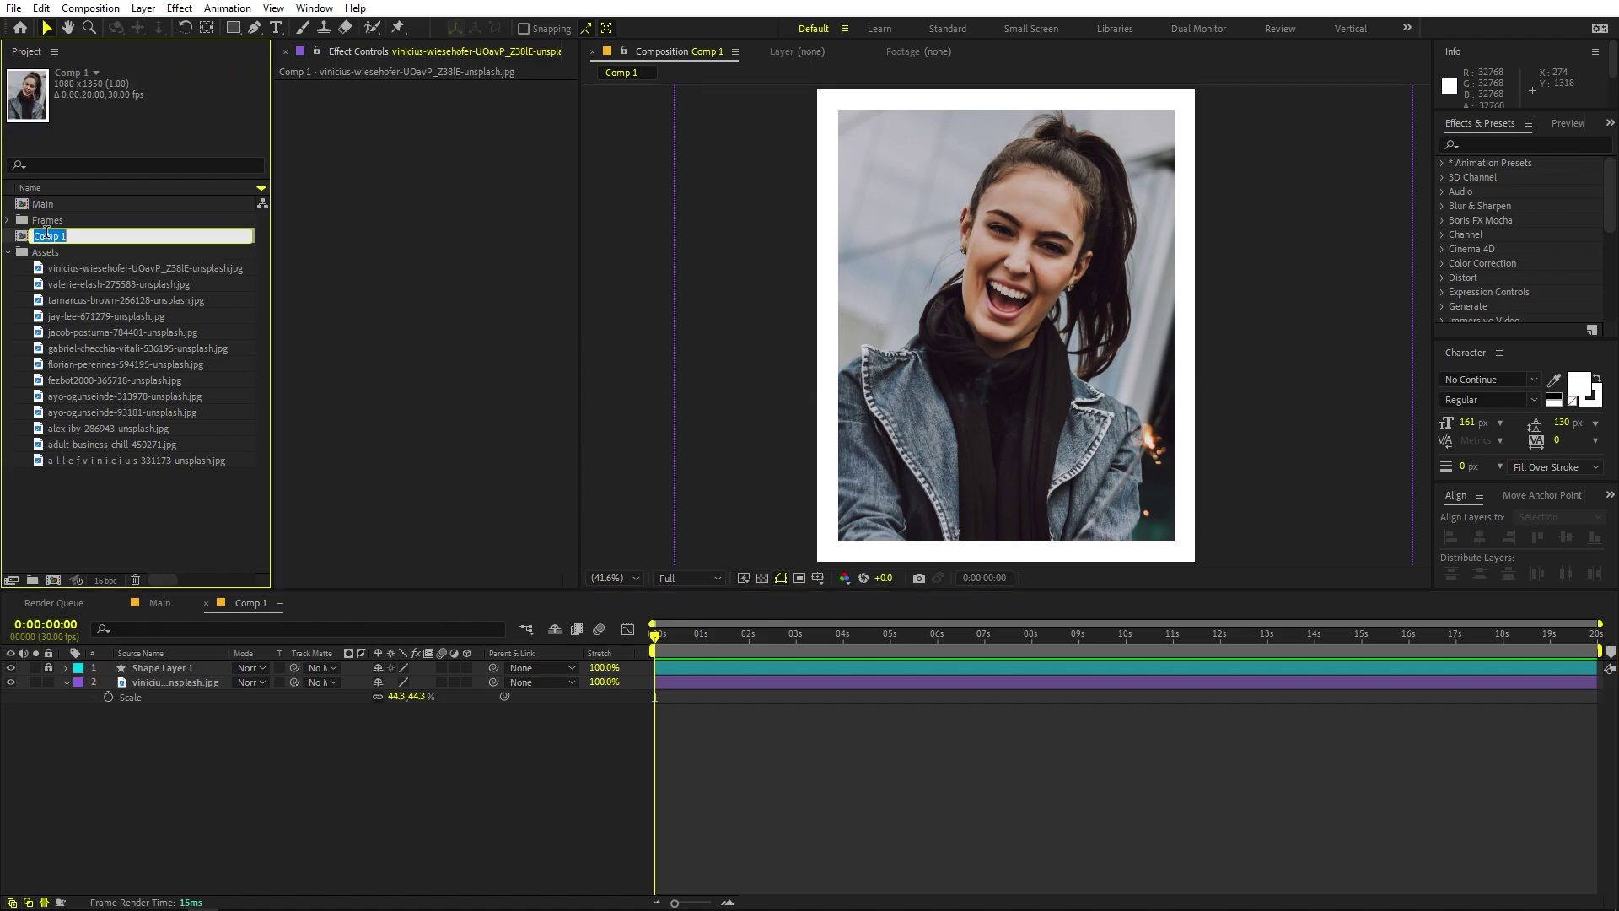
text(frame)
key(Return)
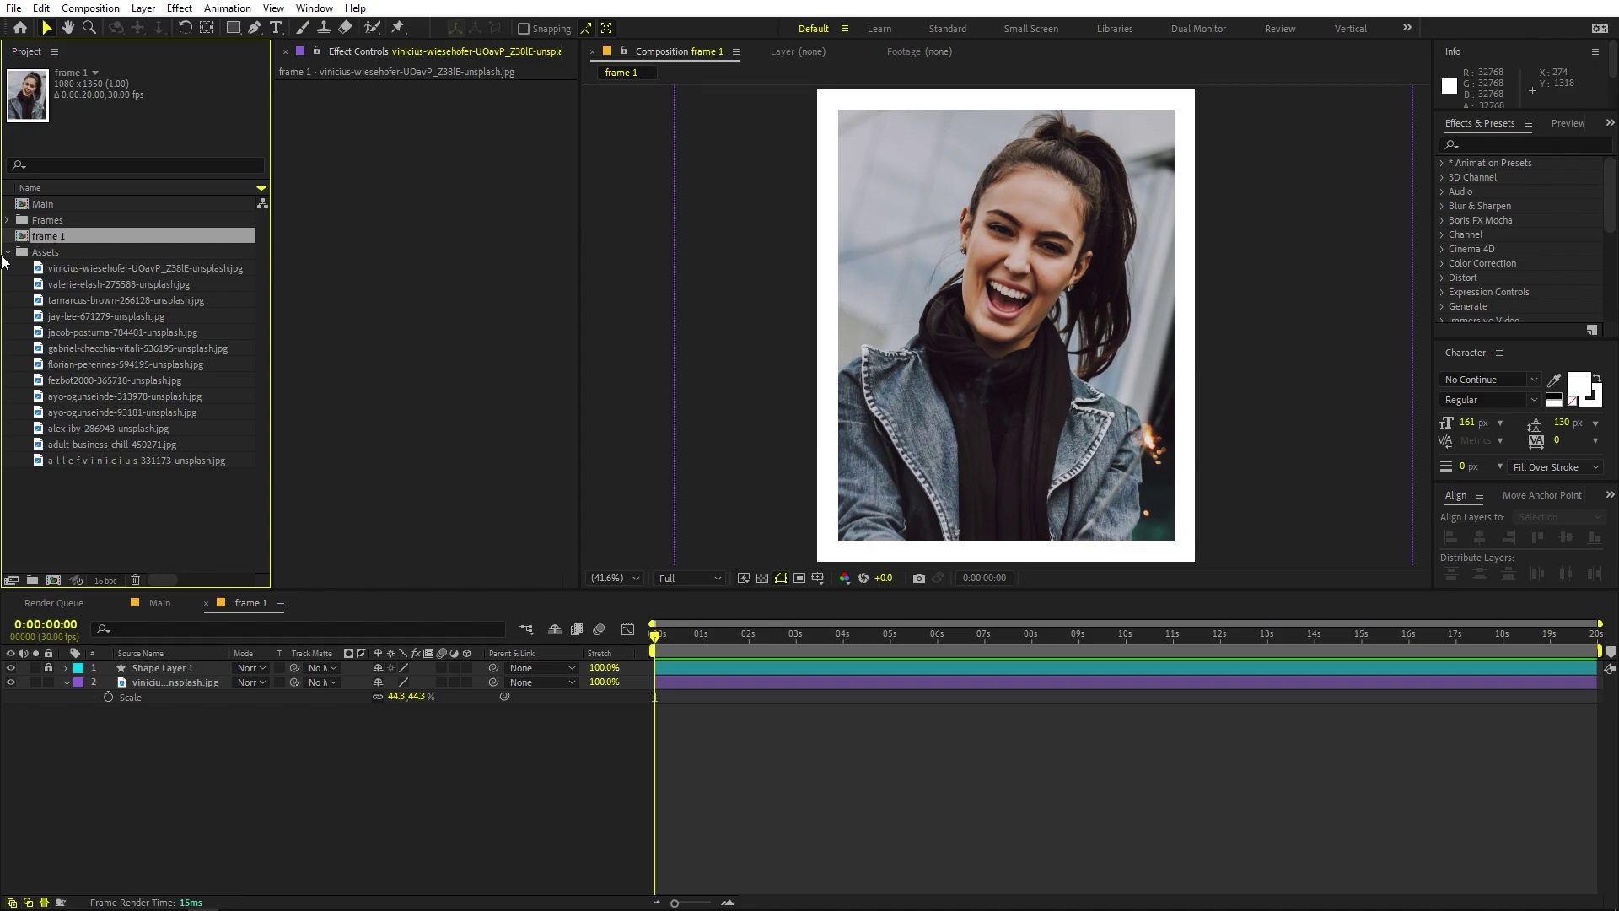
drag(54, 236, 39, 224)
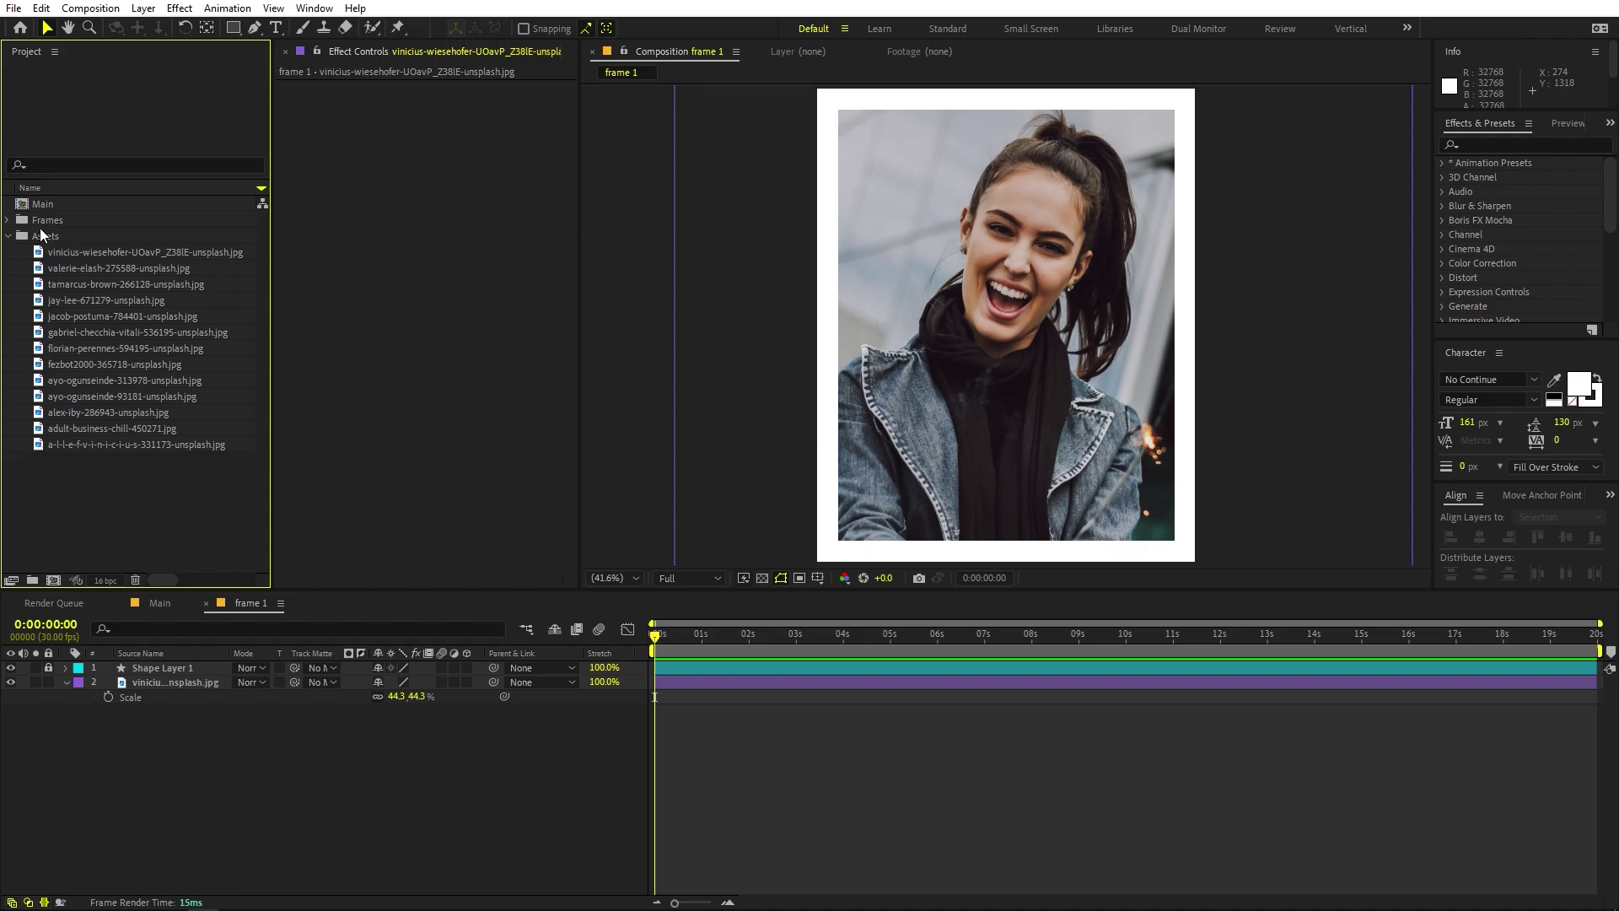
Step: Duplicate the frame 1 composition inside the Frames folder and open the copy
click(59, 238)
key(ctrl+d)
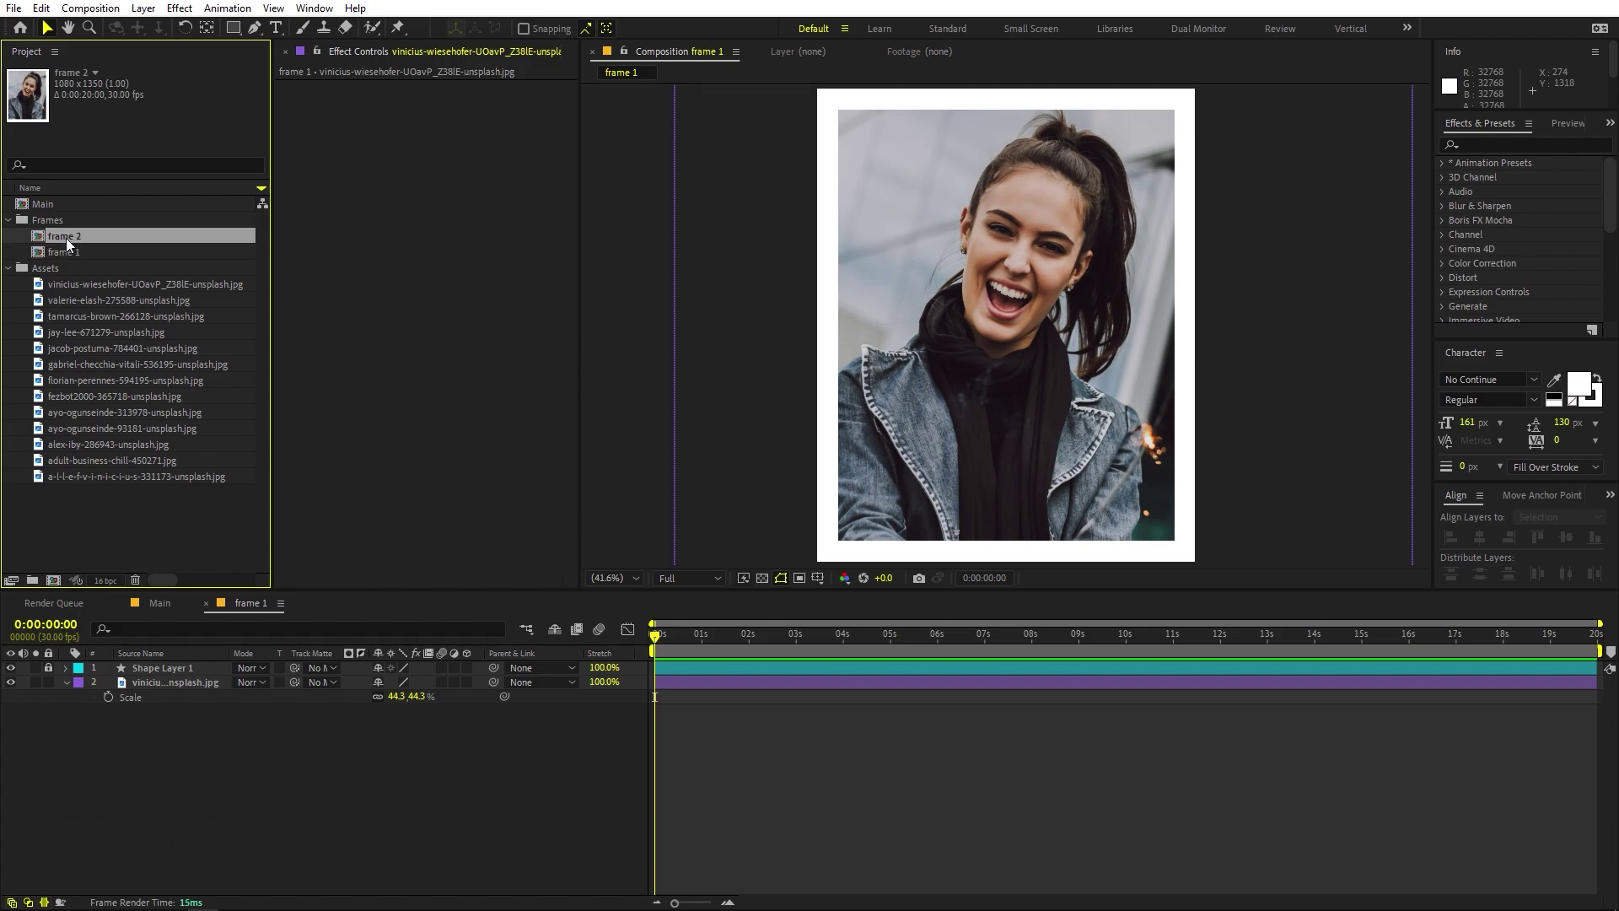
double_click(66, 238)
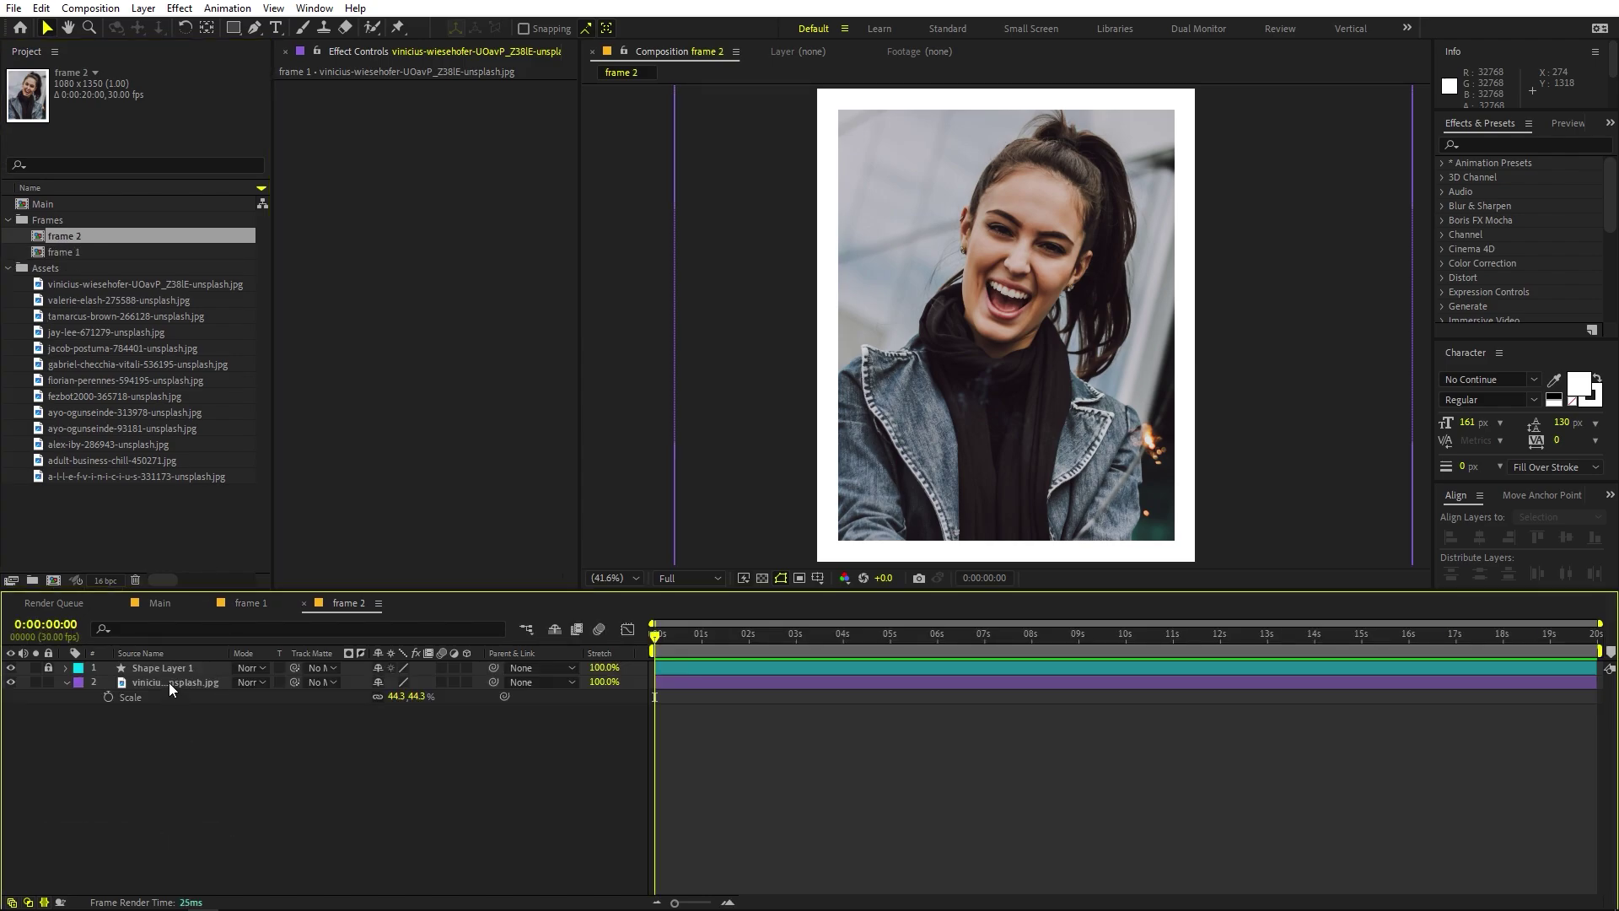
Step: Replace the photo in frame 2 with the second Assets photo, scale it to 29.3% and reposition it within the border
click(169, 680)
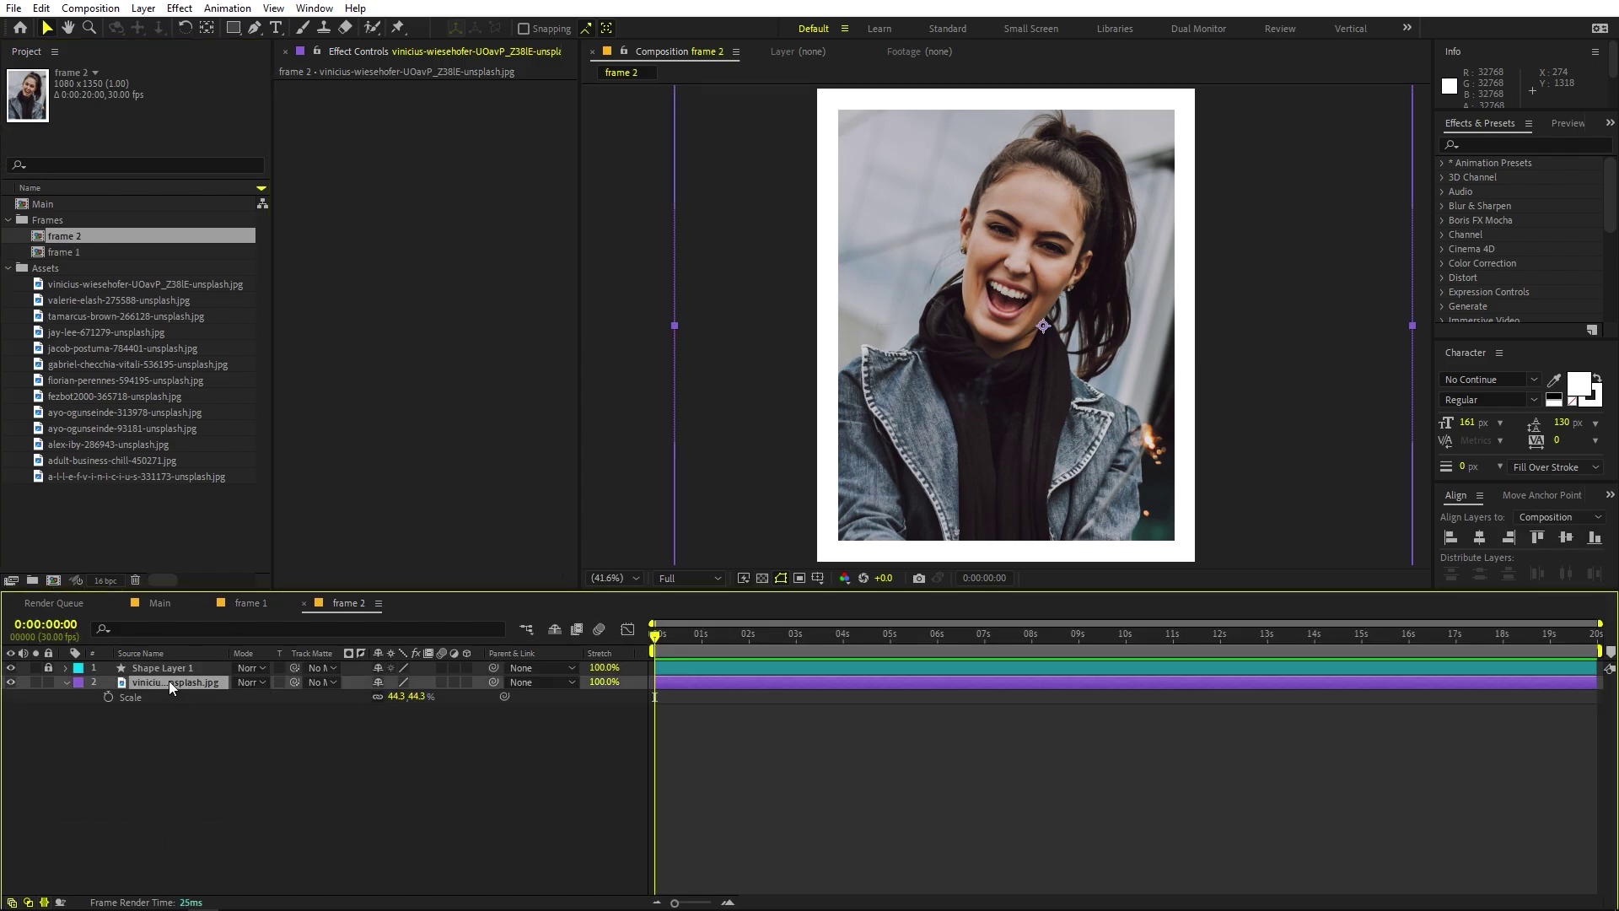
click(82, 296)
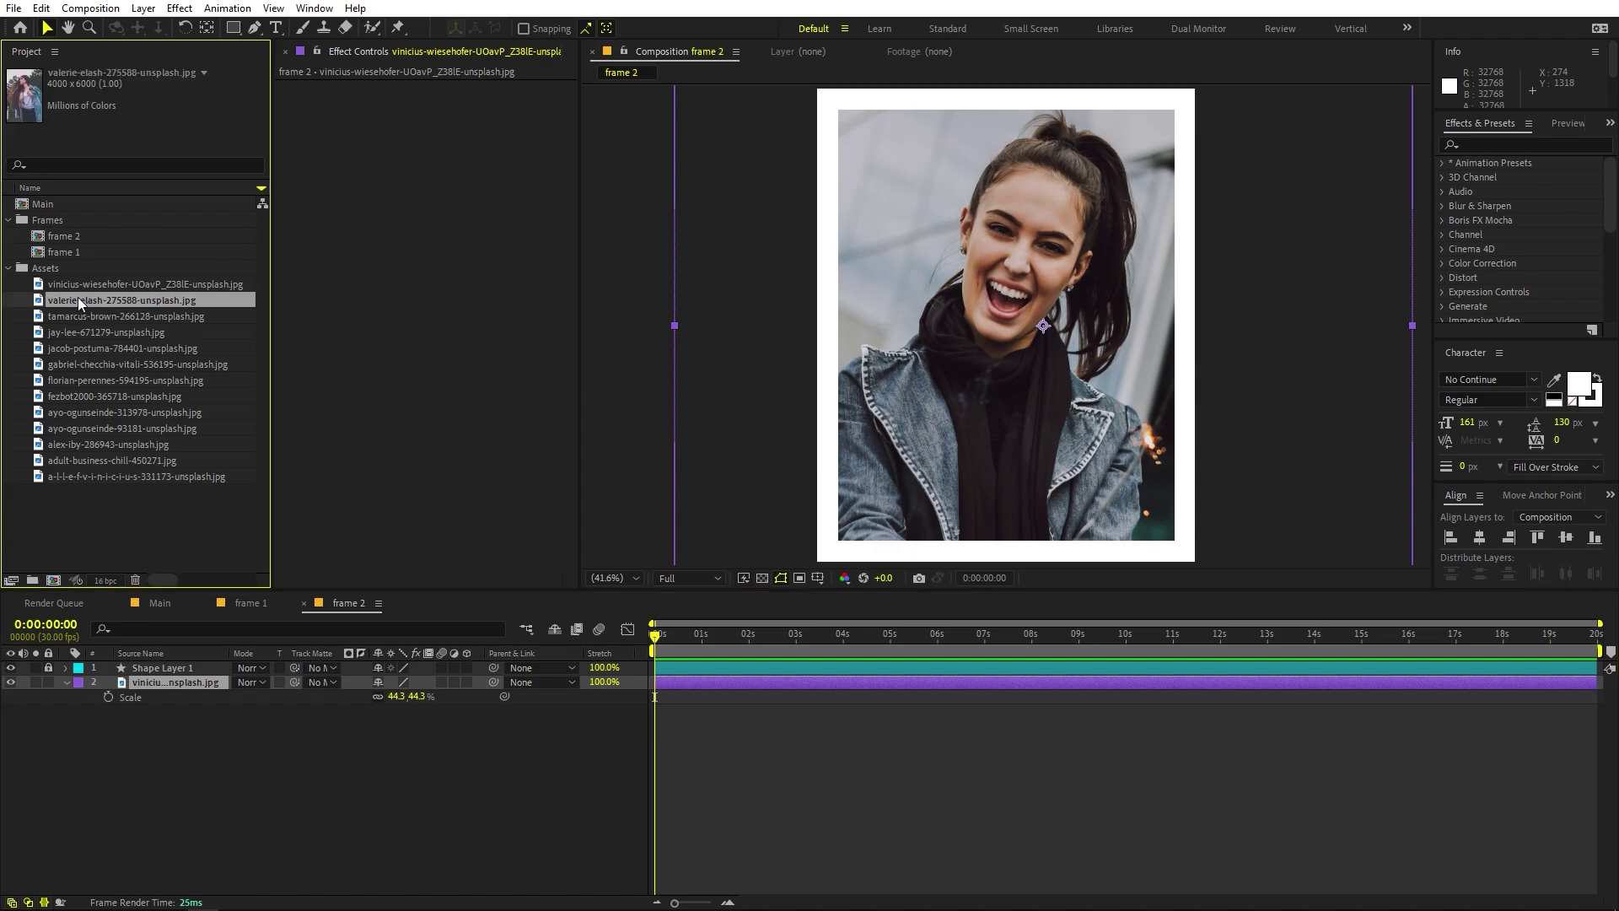
drag(78, 297, 179, 682)
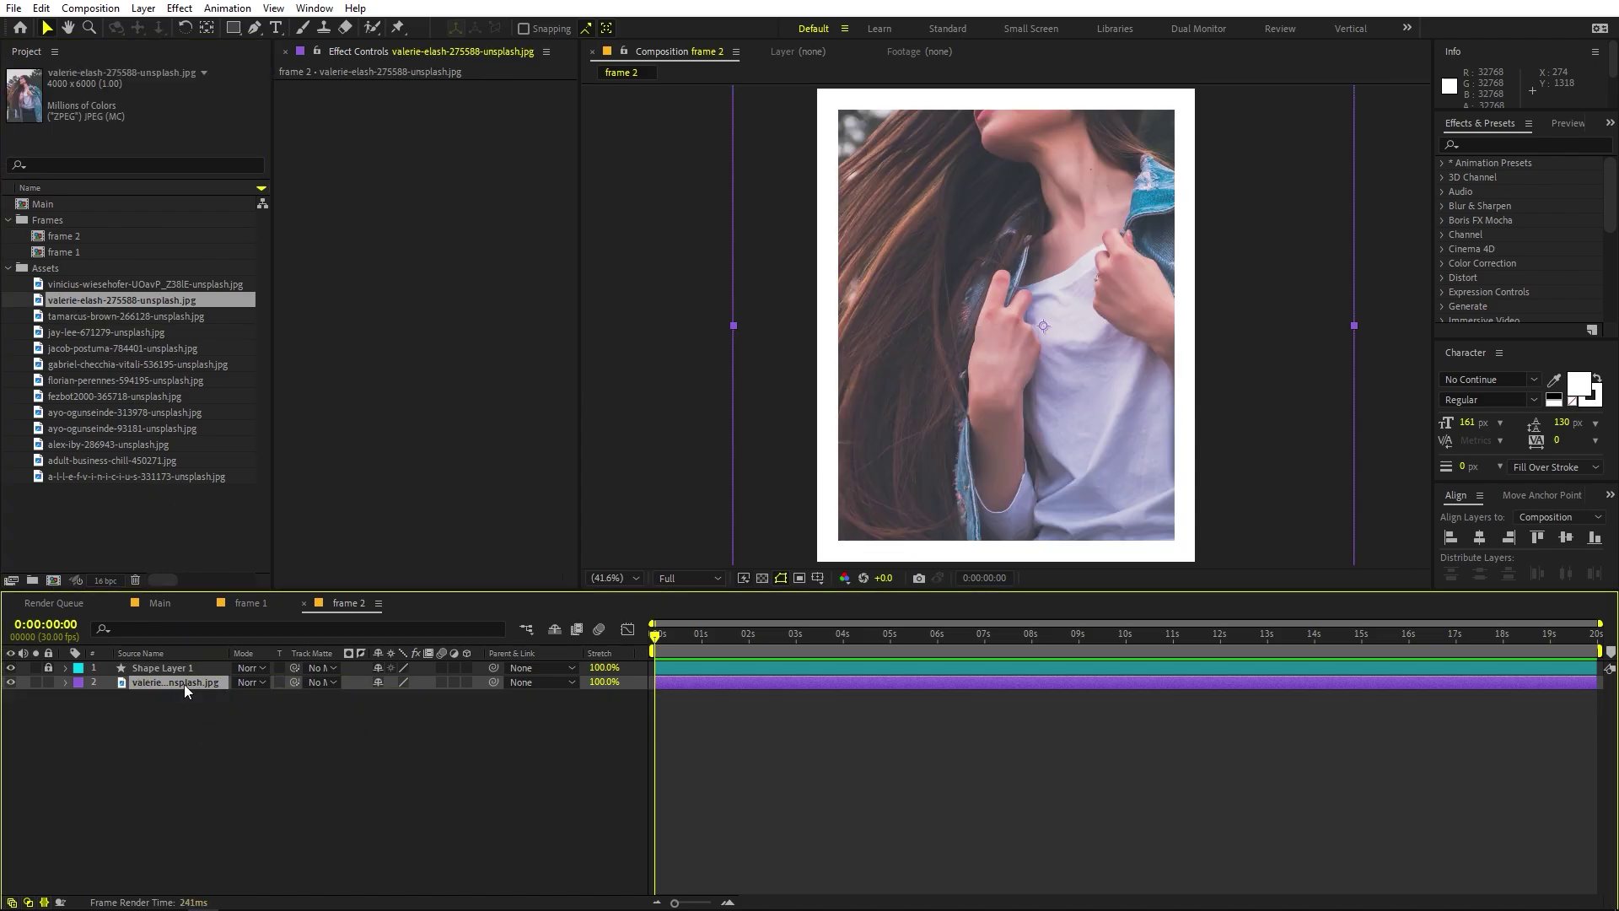
key(s)
drag(396, 696, 293, 708)
mouse_move(1047, 361)
mouse_down()
mouse_move(995, 407)
mouse_move(1035, 386)
mouse_up()
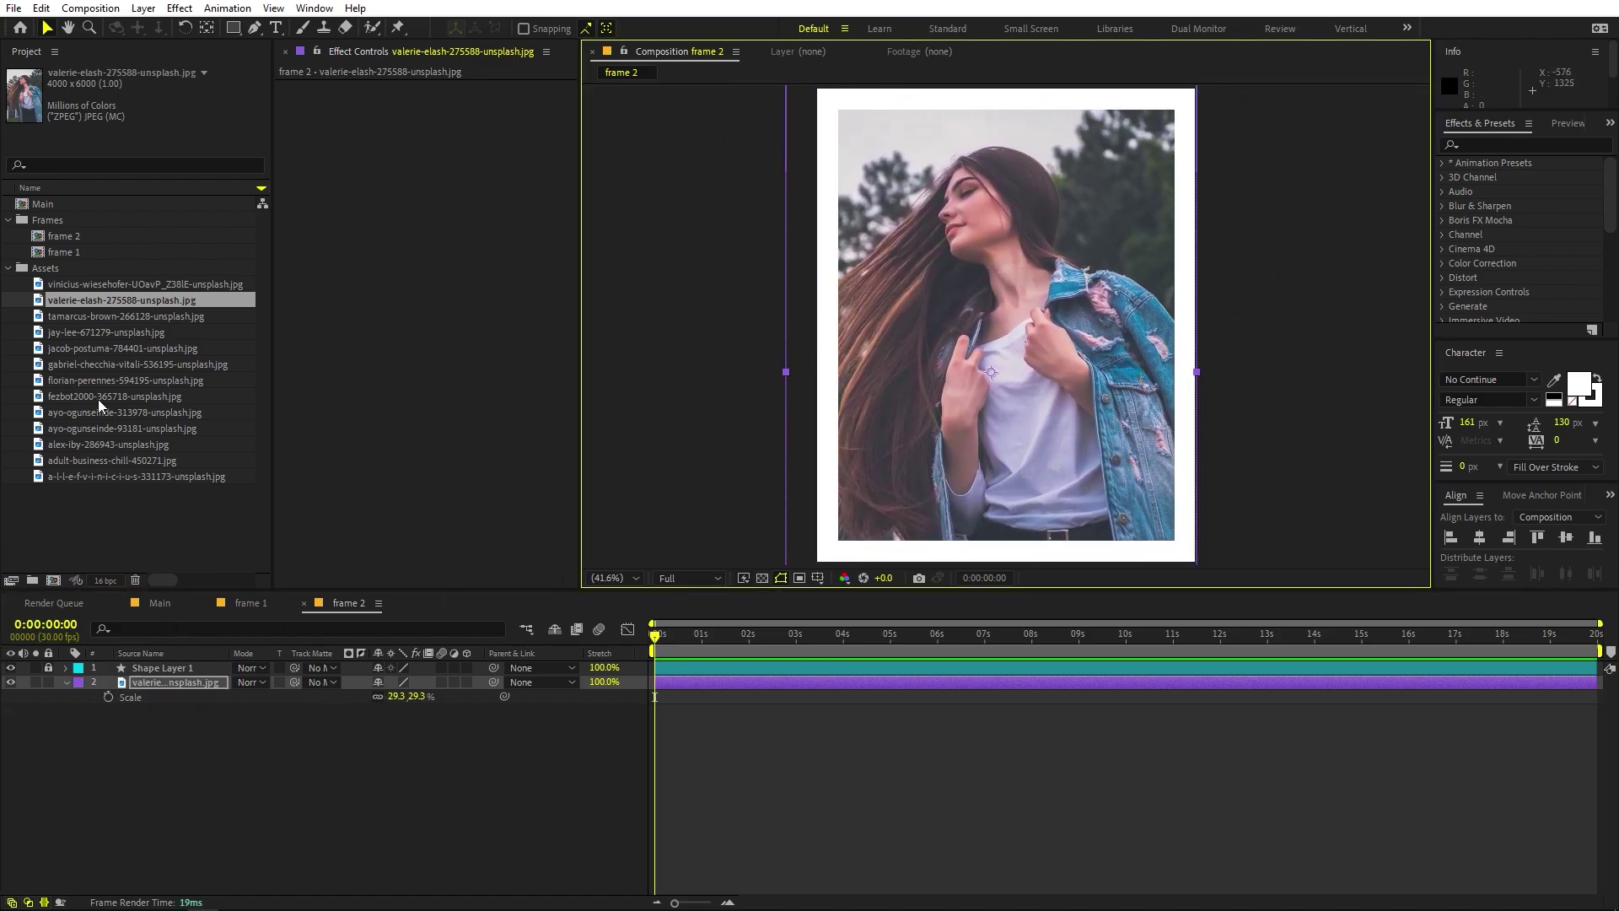
Step: Duplicate the frame 2 composition, open the copy and select its photo layer
click(72, 240)
key(ctrl+d)
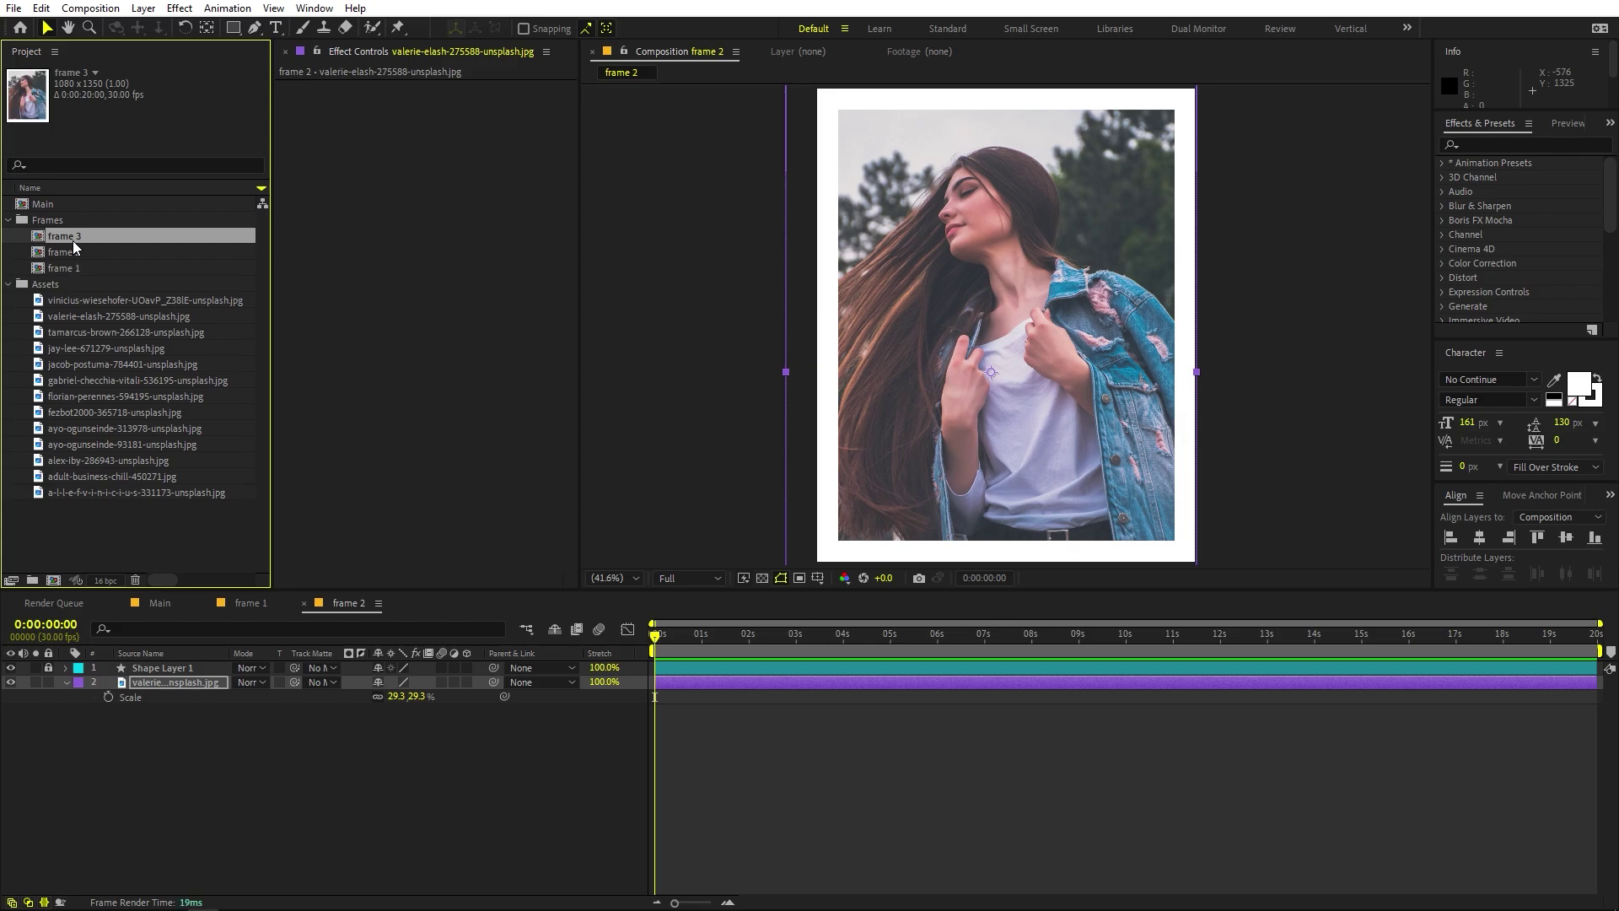
double_click(73, 238)
click(162, 681)
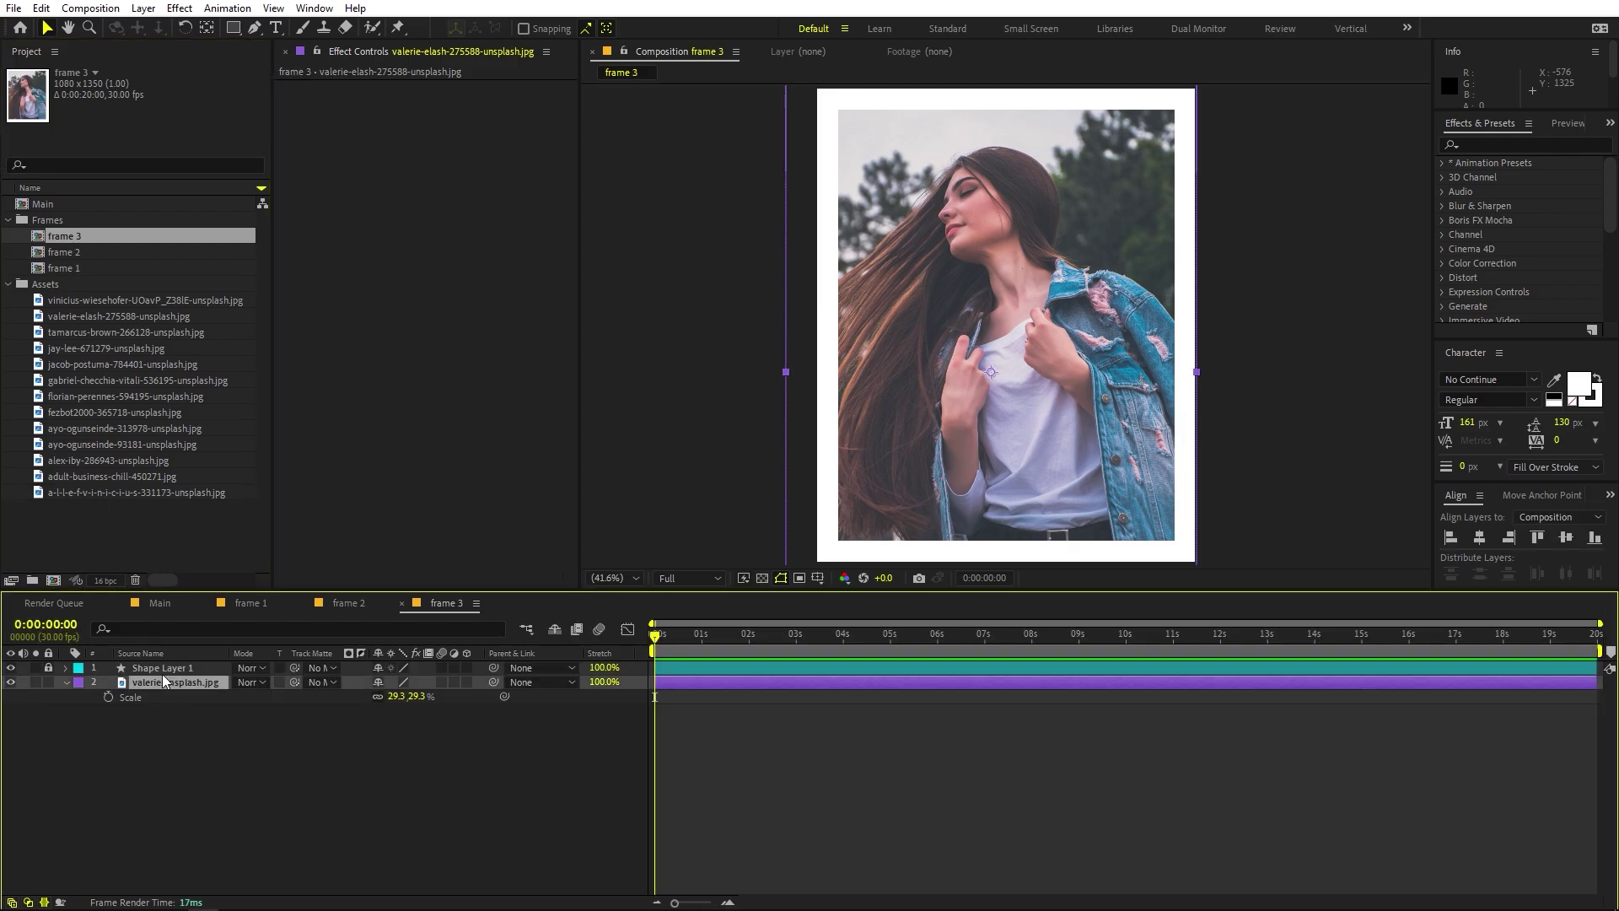
Step: Replace the photo in frame 3 with the third Assets photo and enlarge it to fill the border
click(107, 362)
click(107, 345)
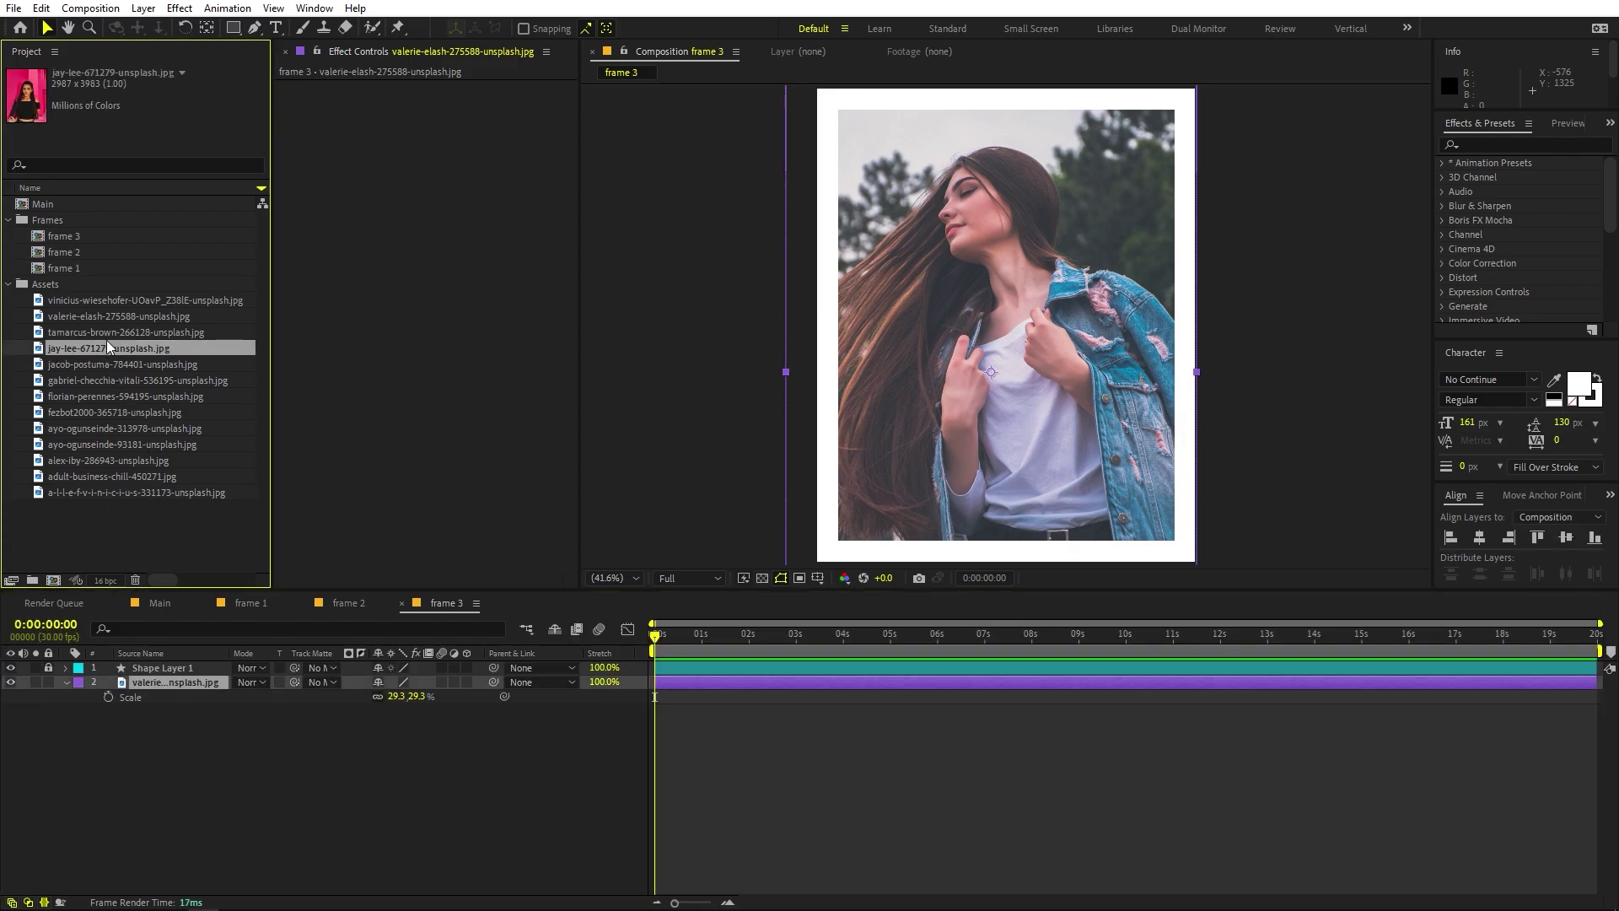
click(113, 332)
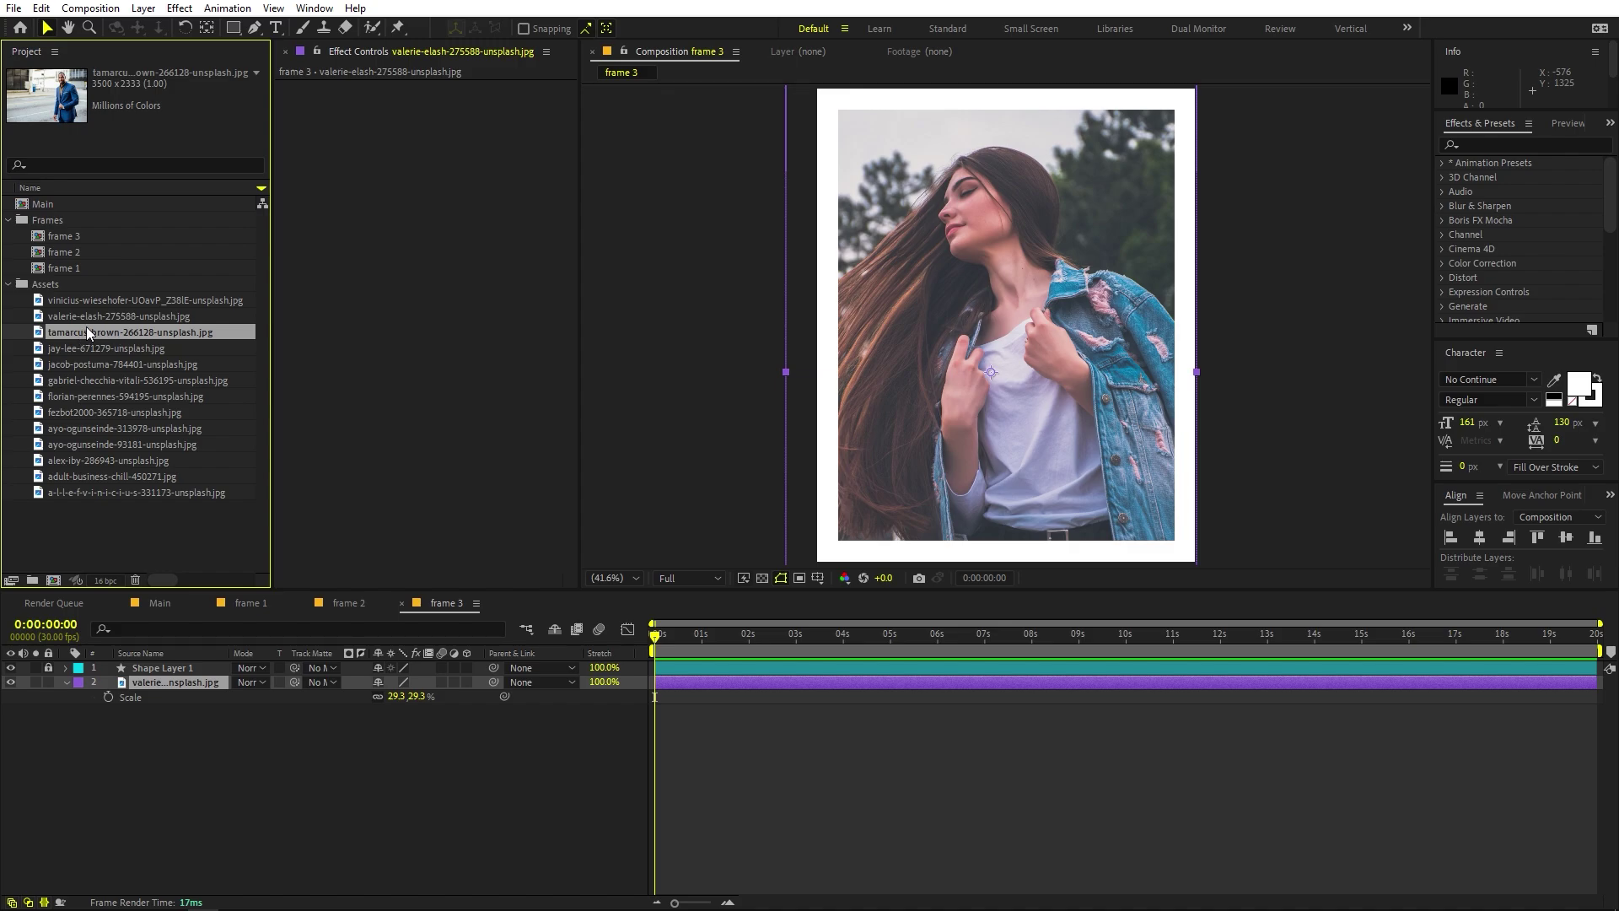
drag(86, 326, 156, 681)
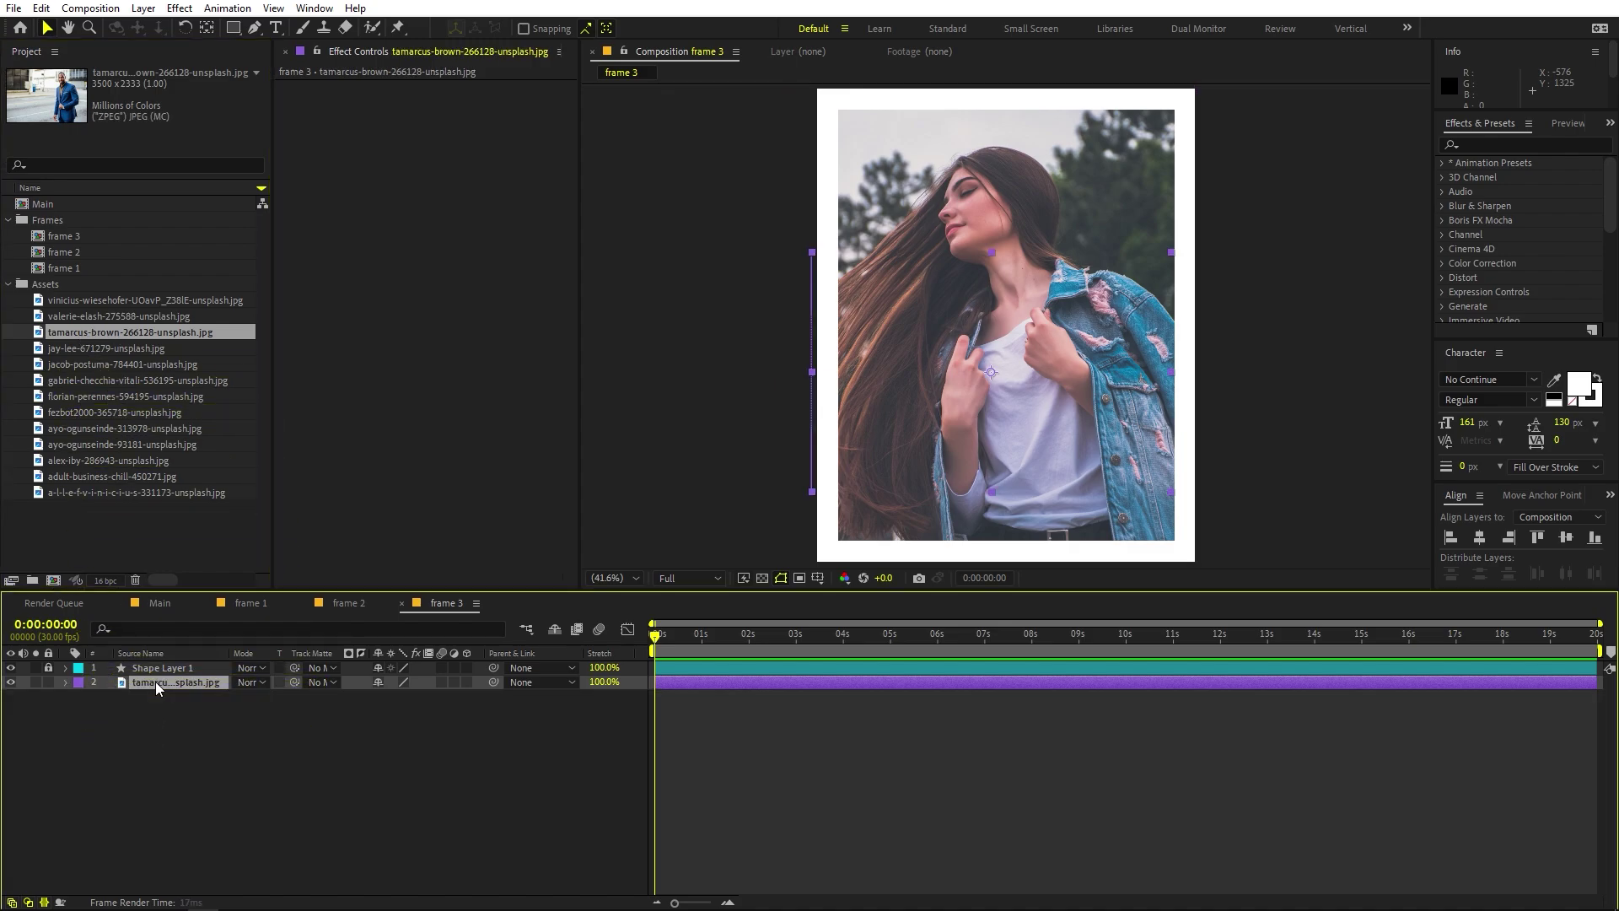
drag(1170, 253, 1218, 141)
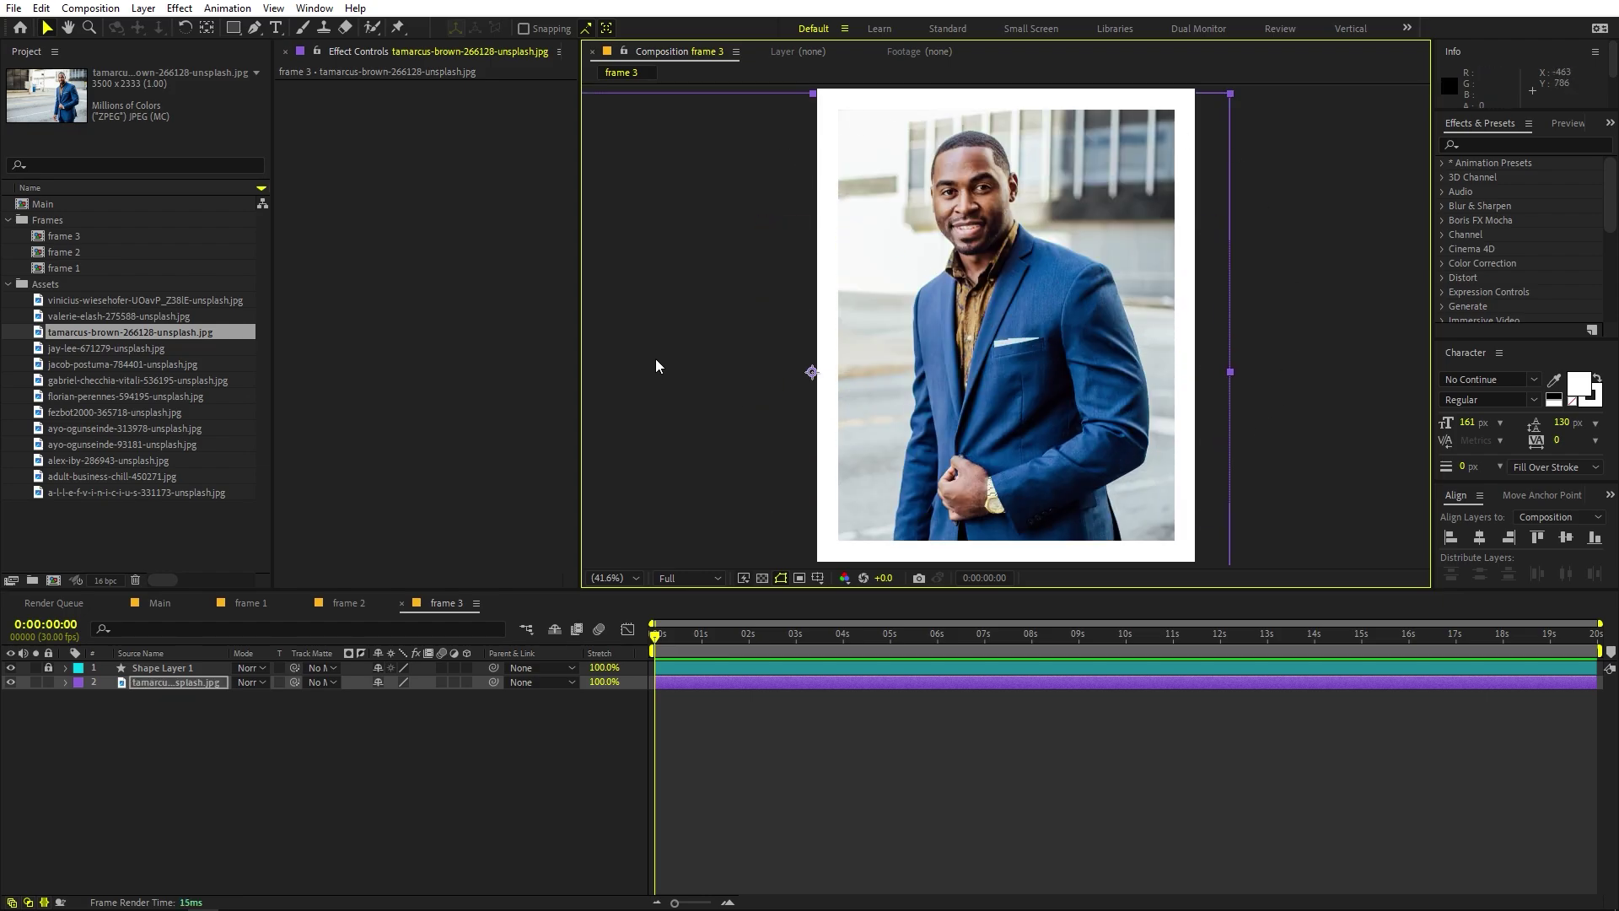
click(271, 786)
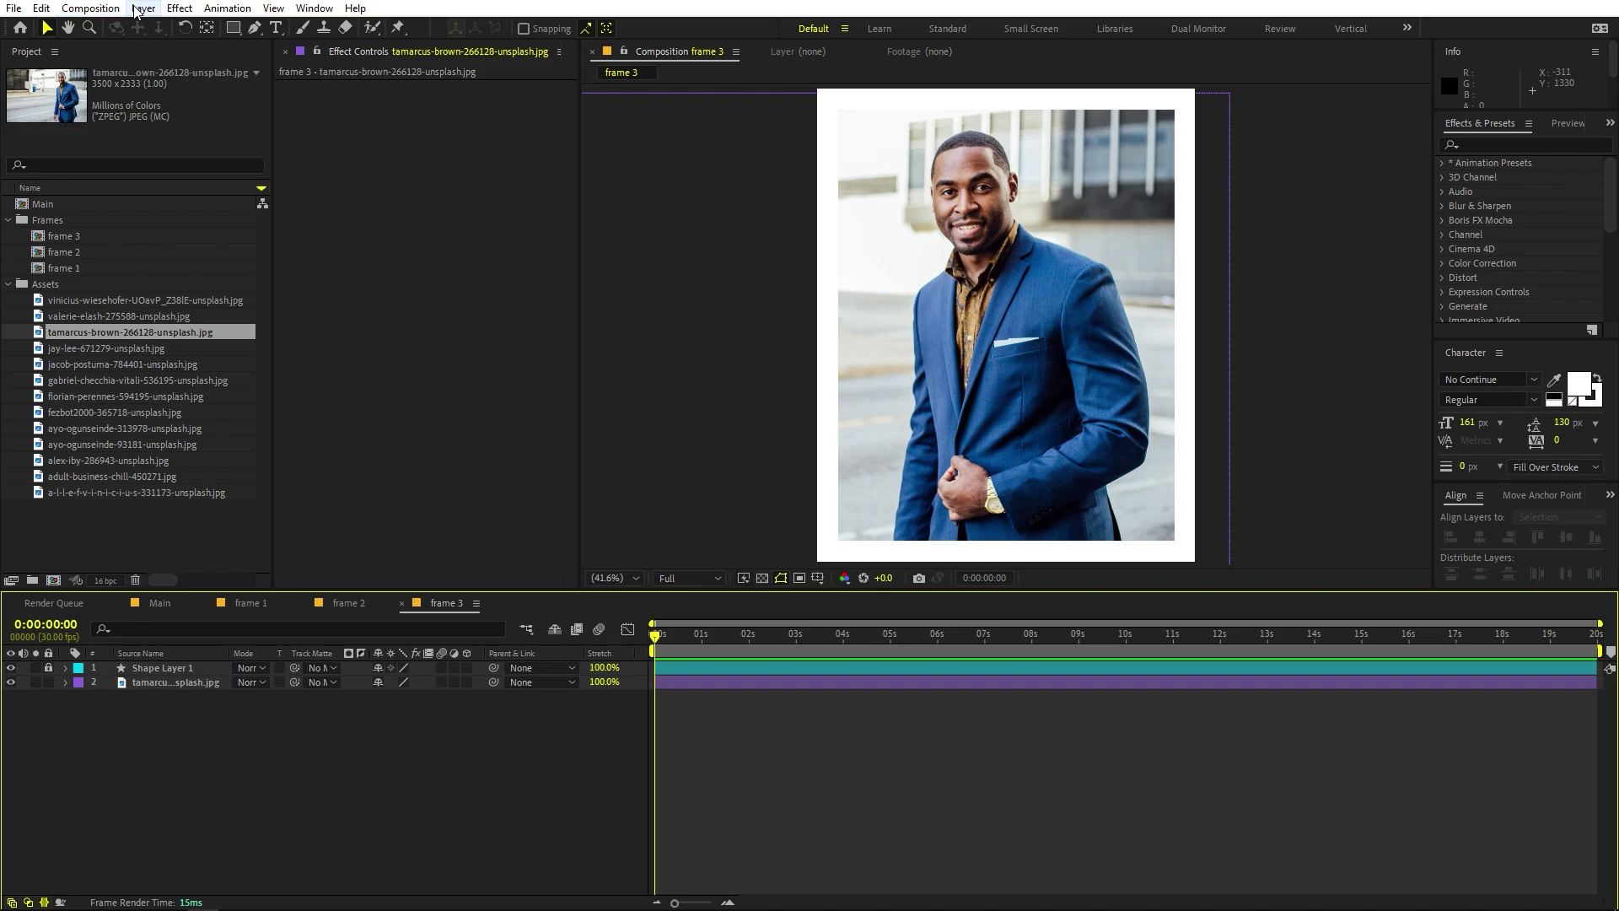
Step: Set the frame 3 composition's width to 5 px and height to 4 px, and lock the 5:4 aspect ratio
click(108, 9)
click(110, 11)
click(110, 11)
click(123, 49)
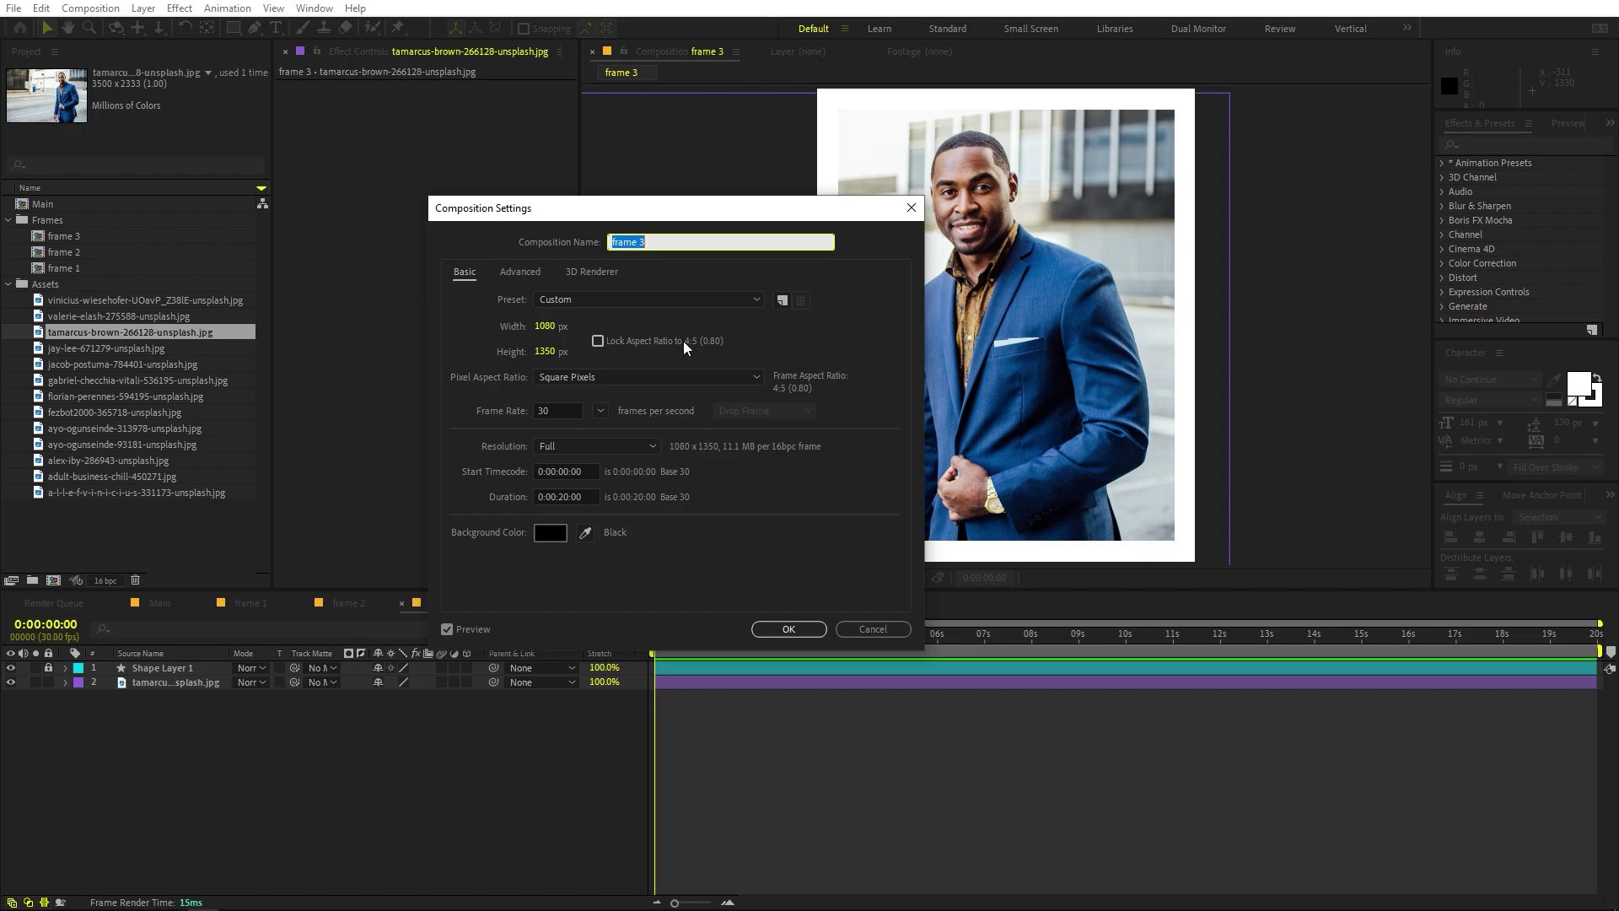
click(552, 329)
text(5)
key(Tab)
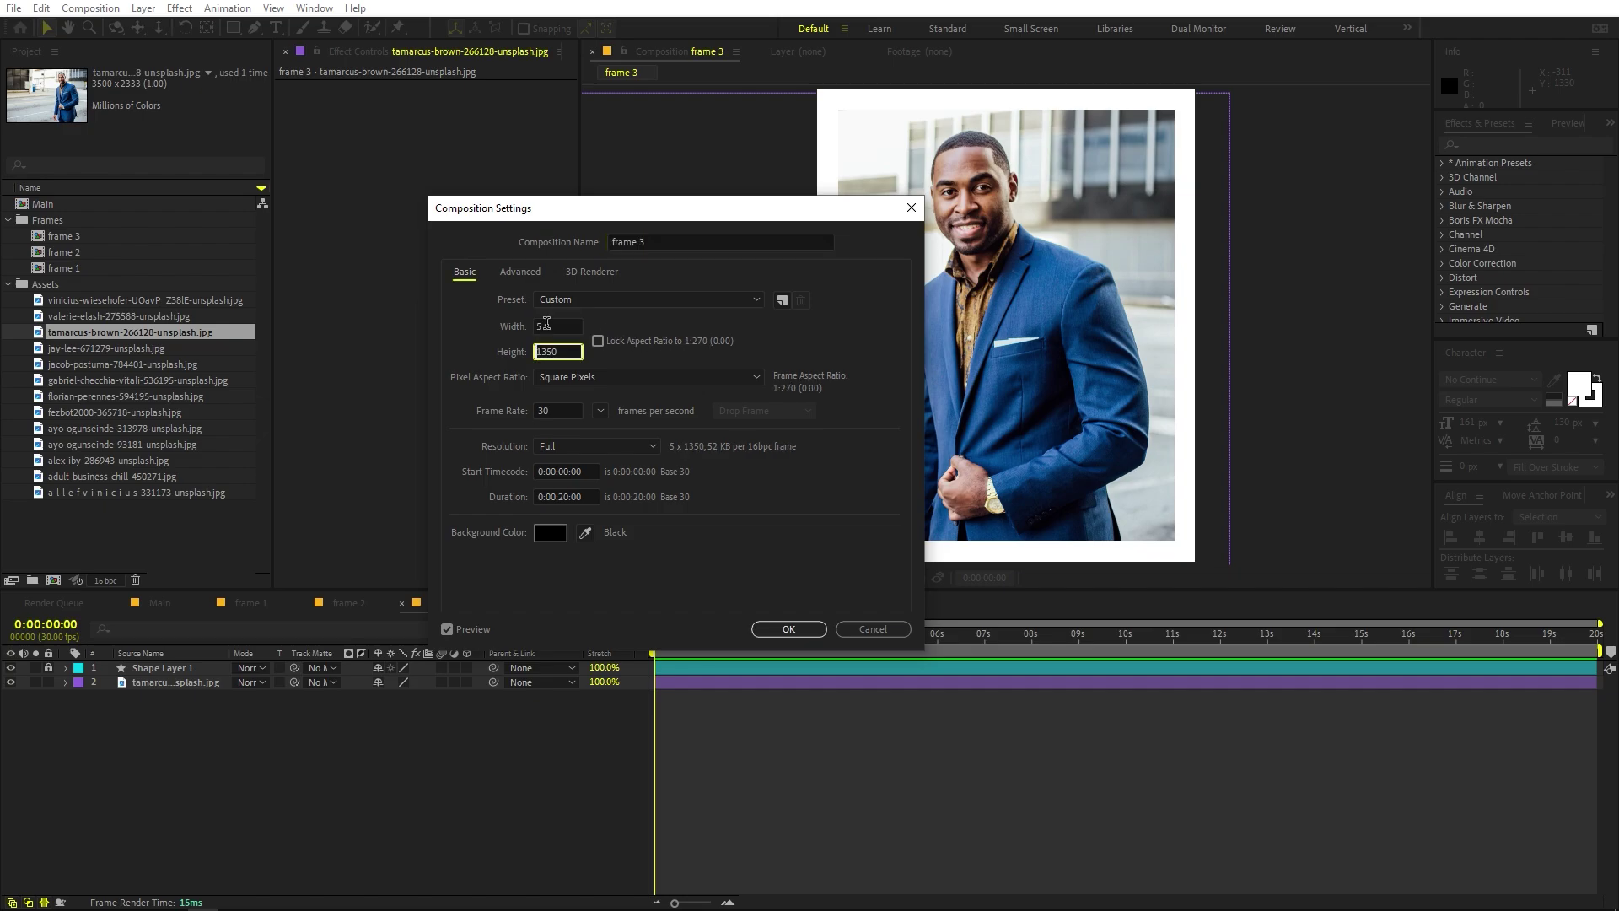
text(4)
key(Return)
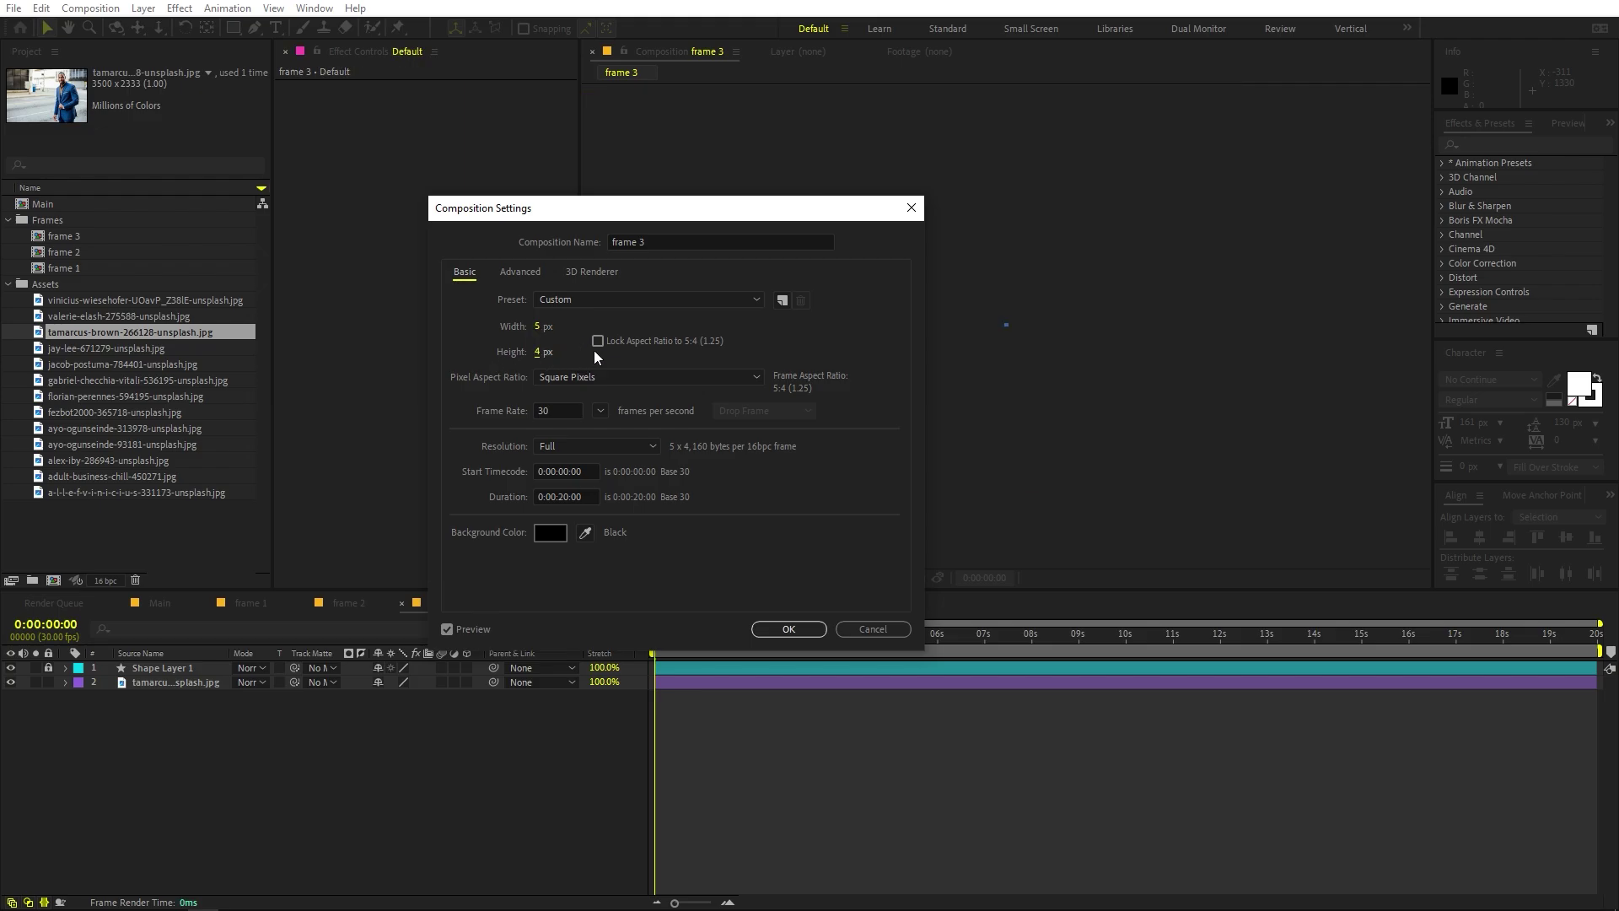
click(597, 341)
Step: Set the frame 3 composition's width to 1080 px at the locked 5:4 ratio and apply the settings
click(540, 326)
text(1080)
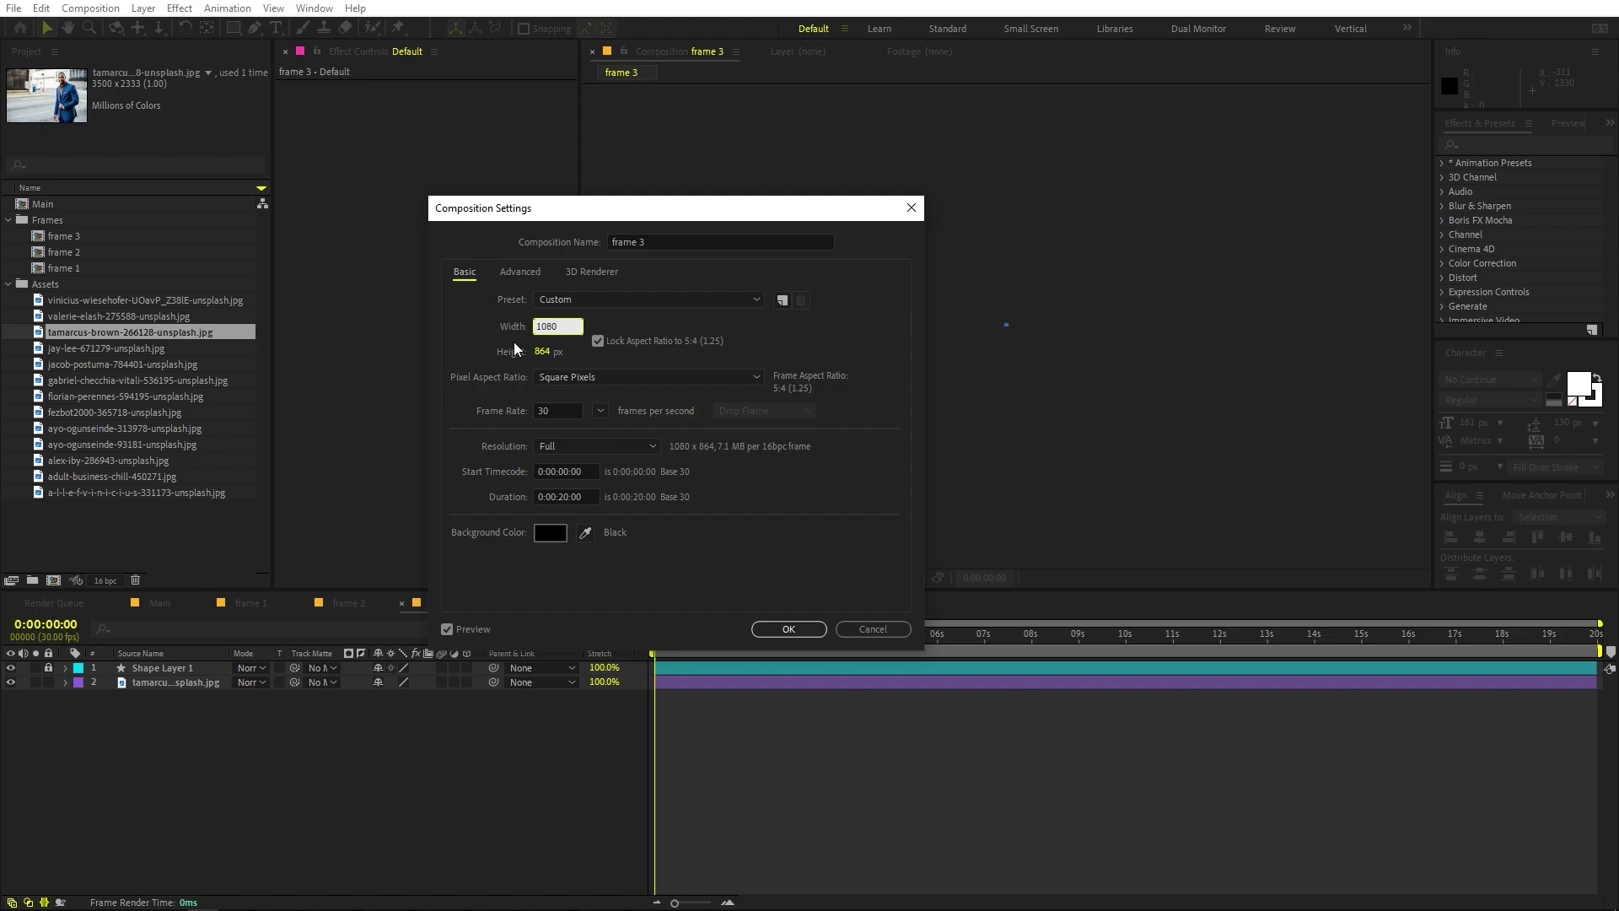
click(485, 348)
click(786, 628)
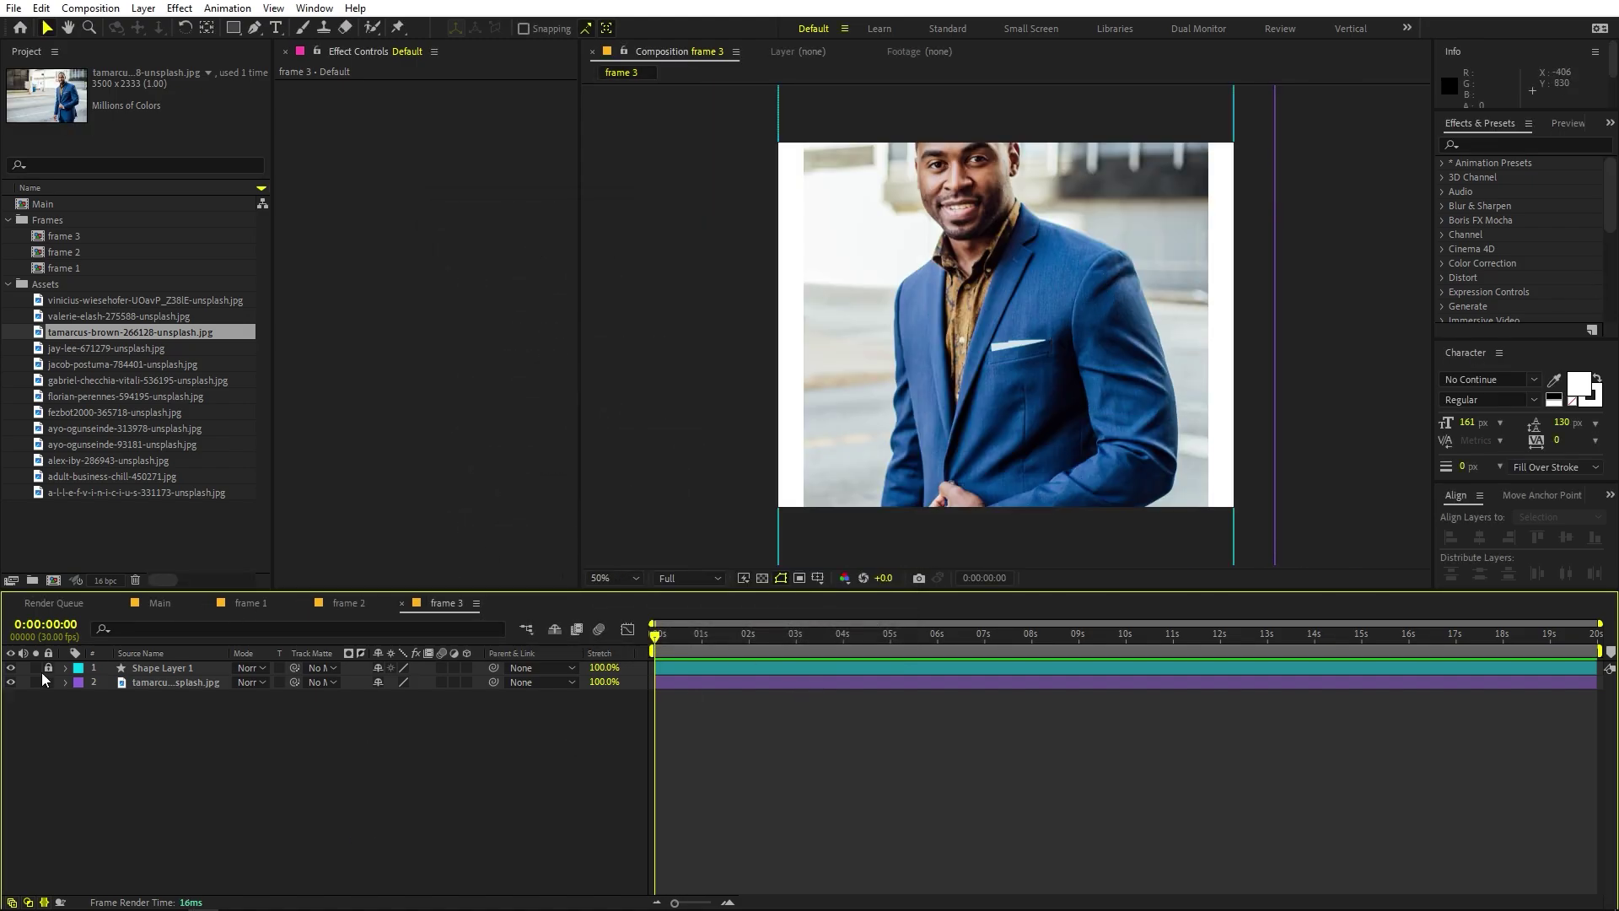
Step: Delete the old border shape layer in frame 3 and add a full-composition rectangle with a white 120 px stroke
click(150, 667)
key(Delete)
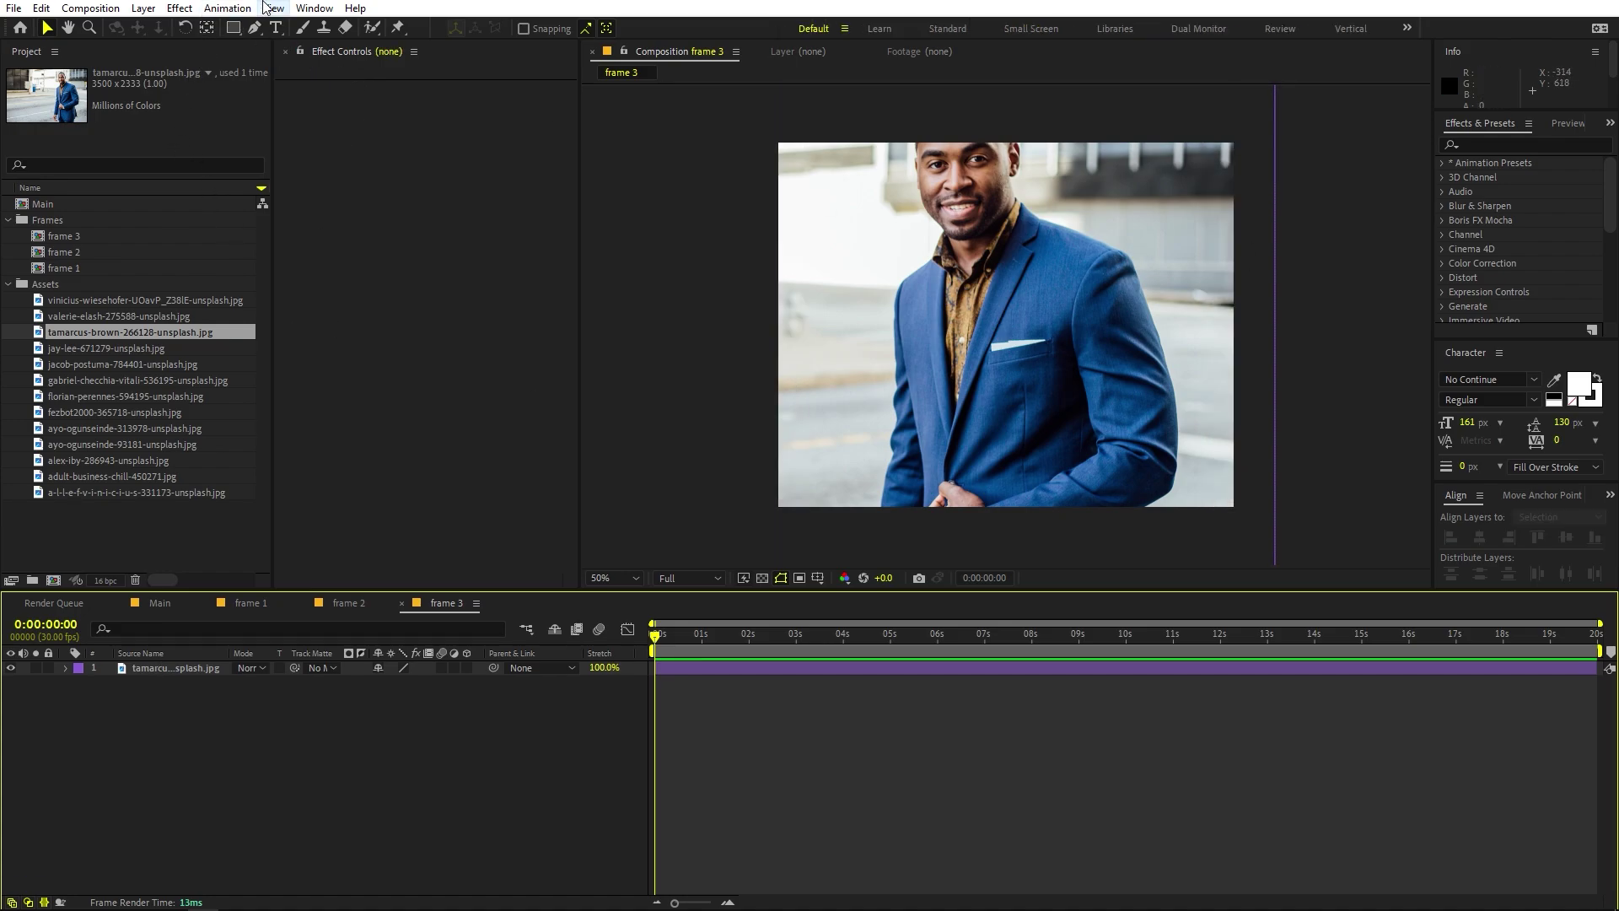
double_click(233, 28)
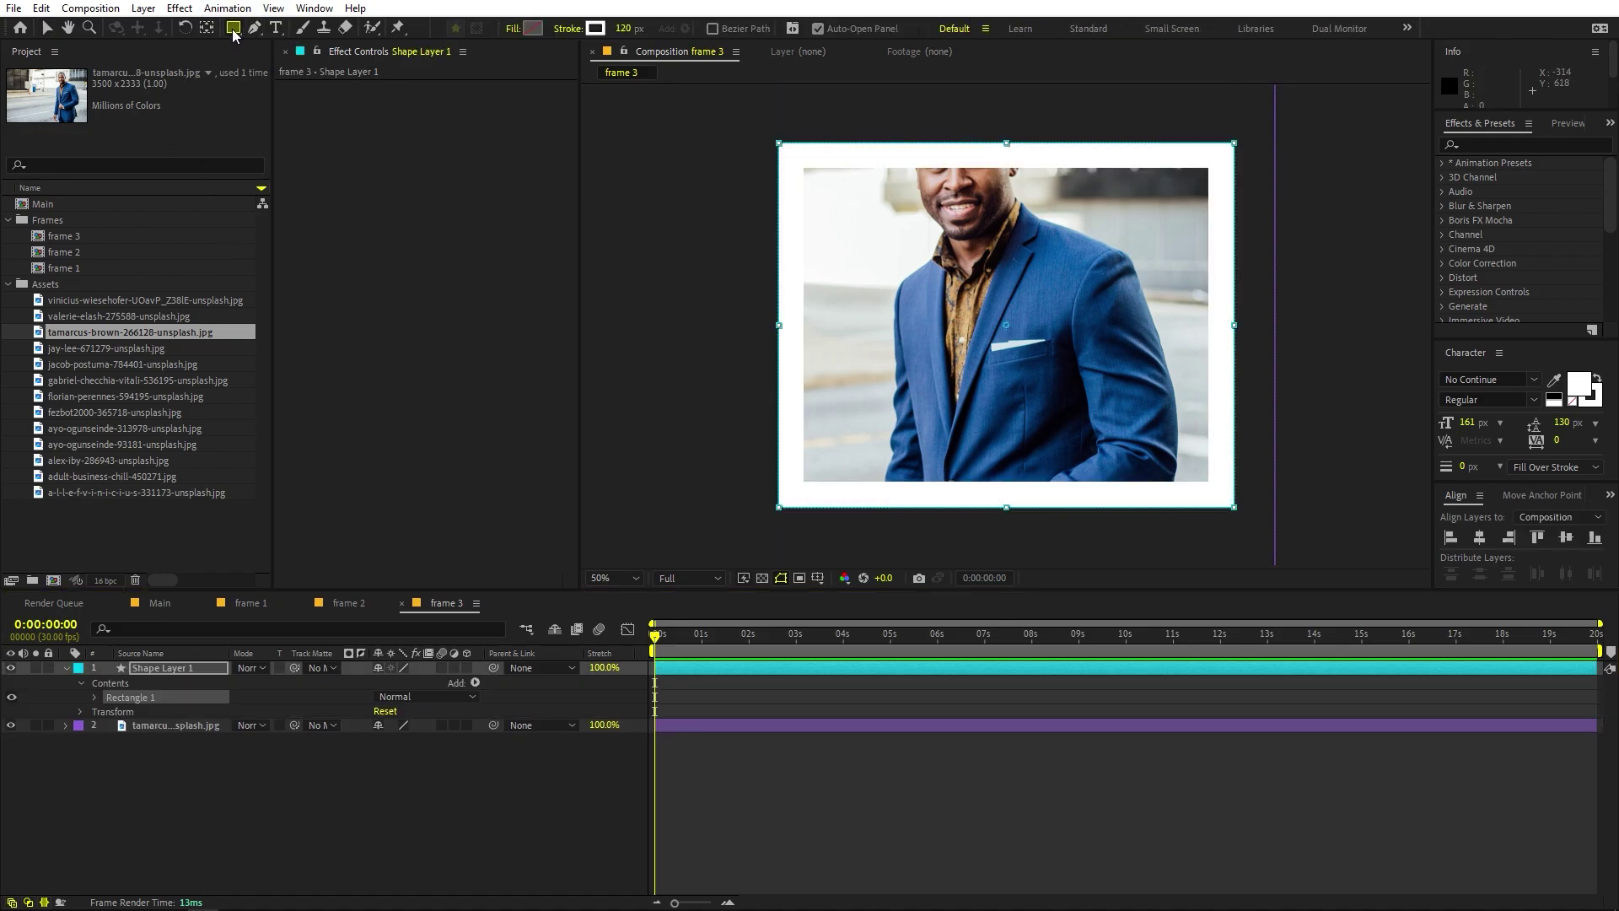
Step: Scale the frame 3 photo to 39.9% and reposition it so it fills the landscape border
click(151, 721)
key(s)
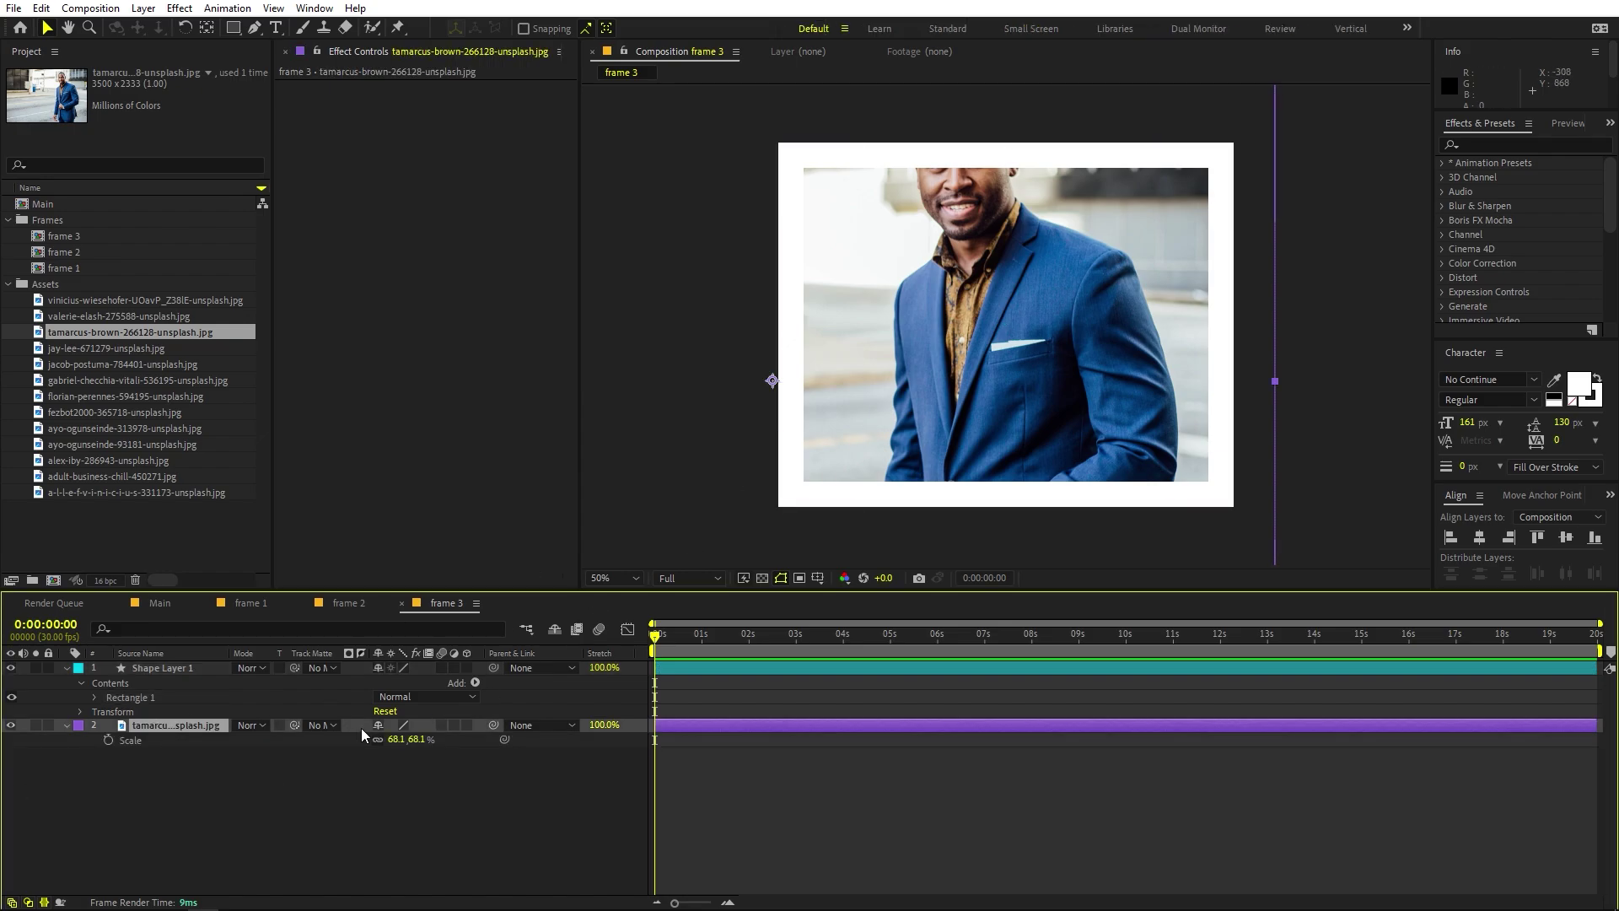
drag(396, 738, 158, 747)
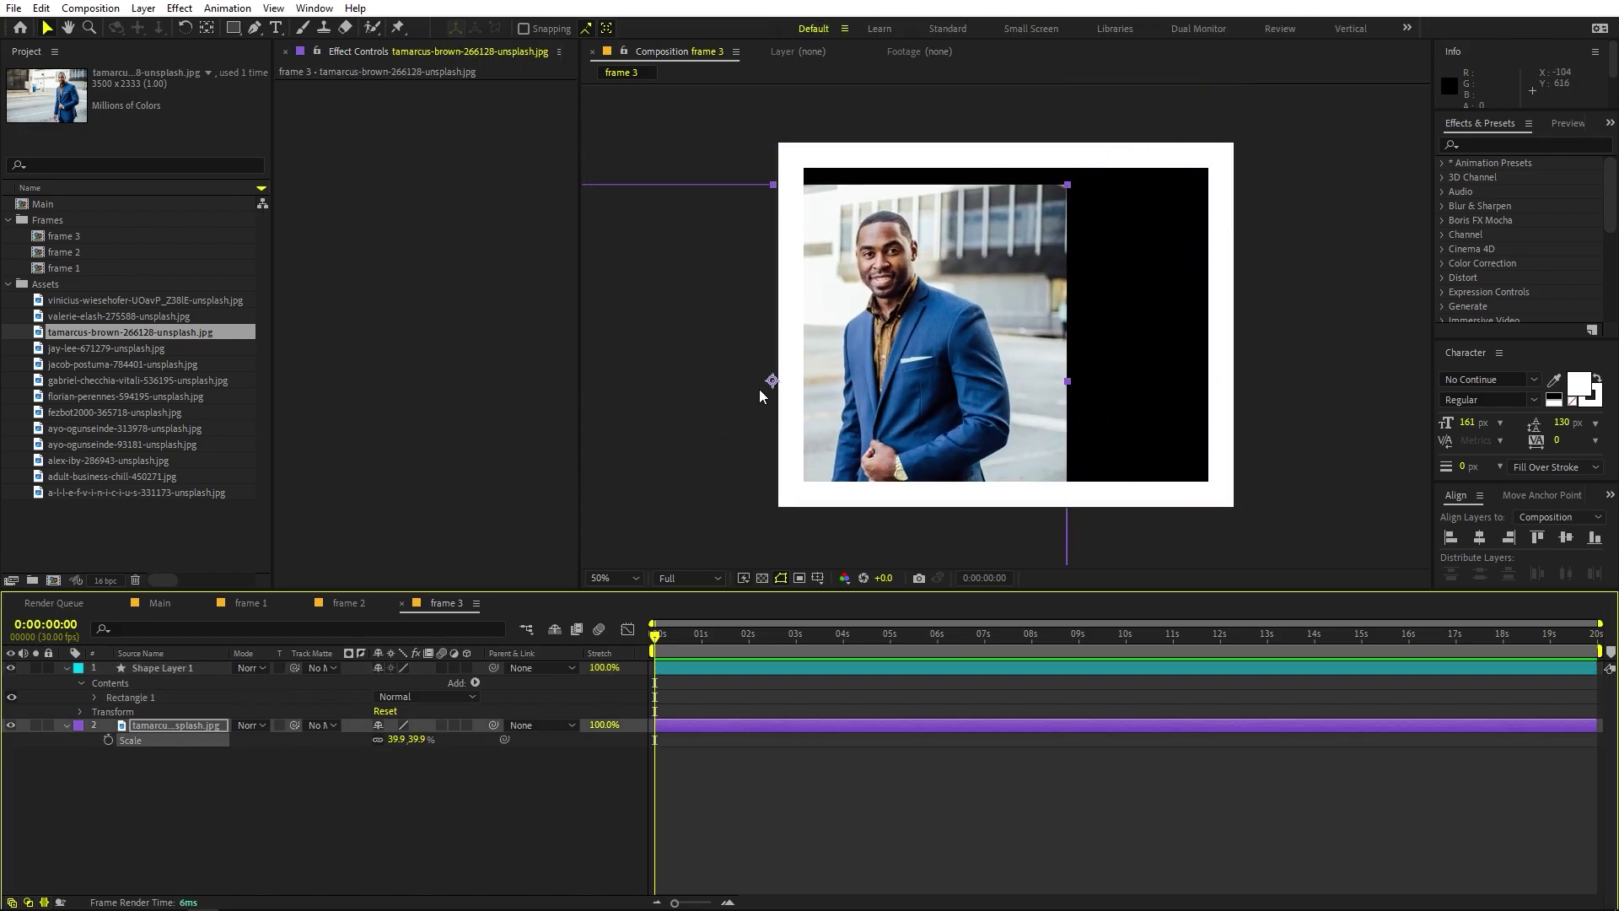
drag(846, 362, 1012, 348)
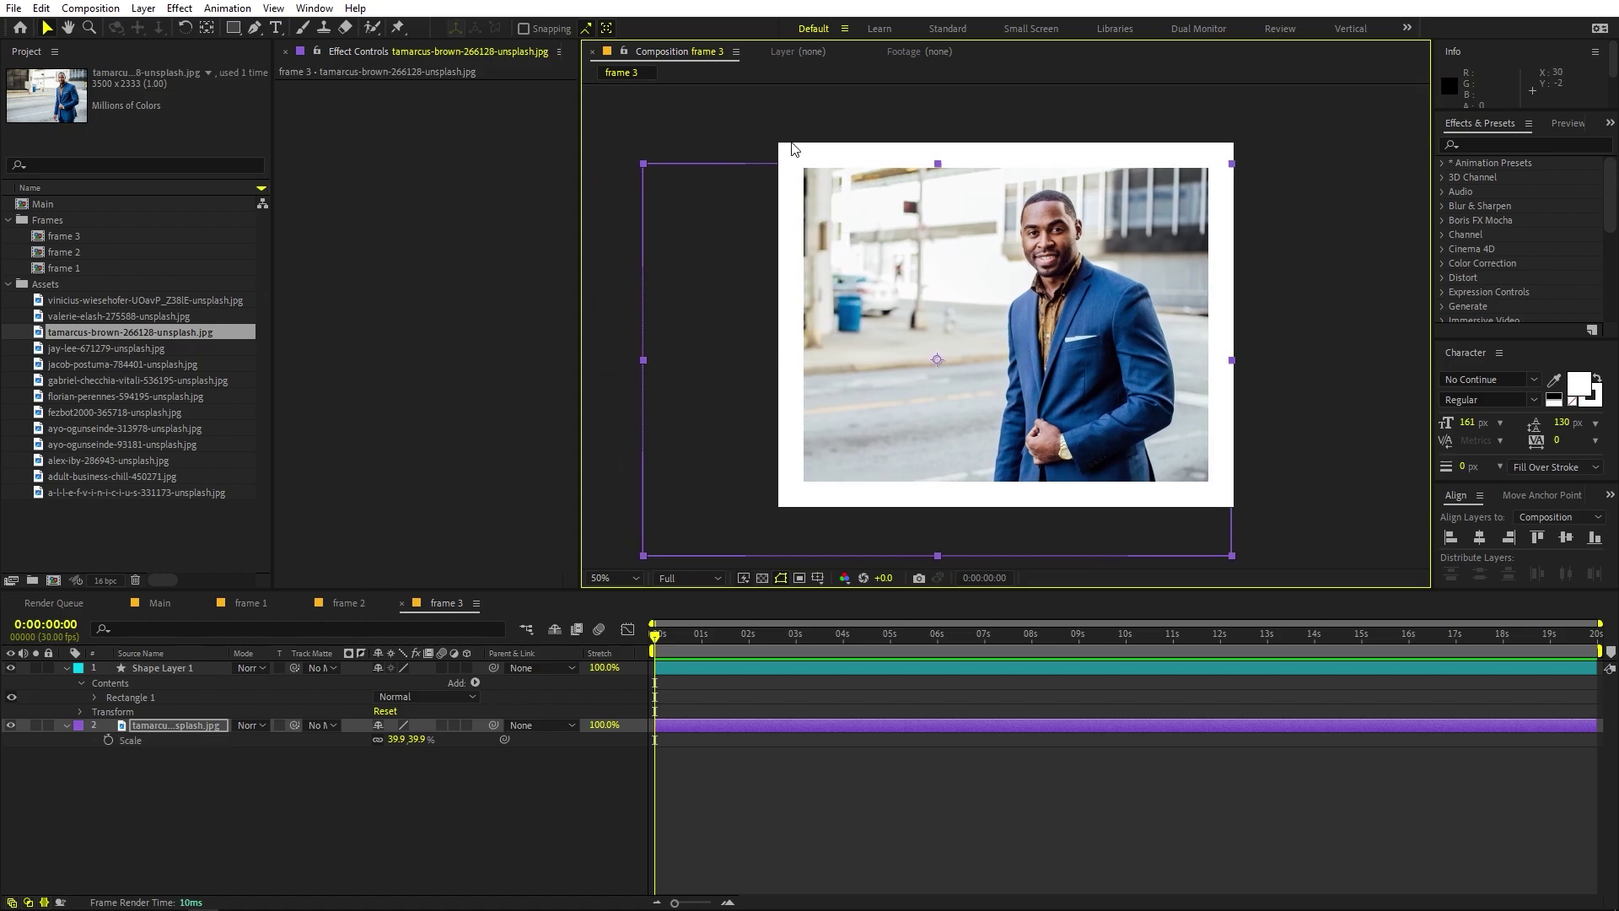
click(225, 771)
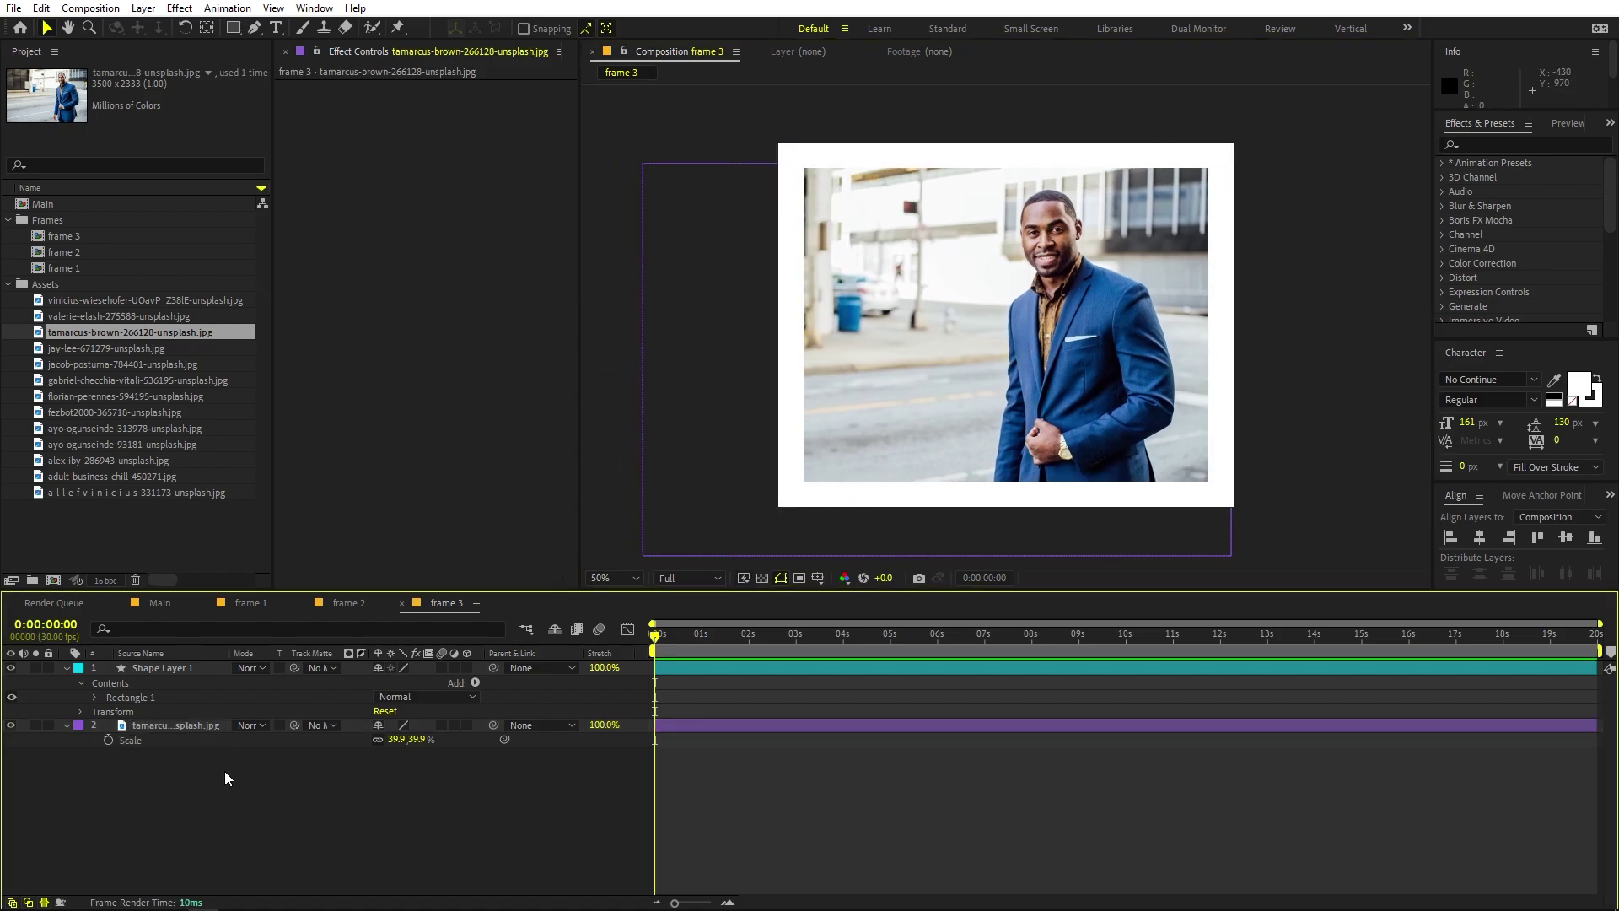
click(66, 668)
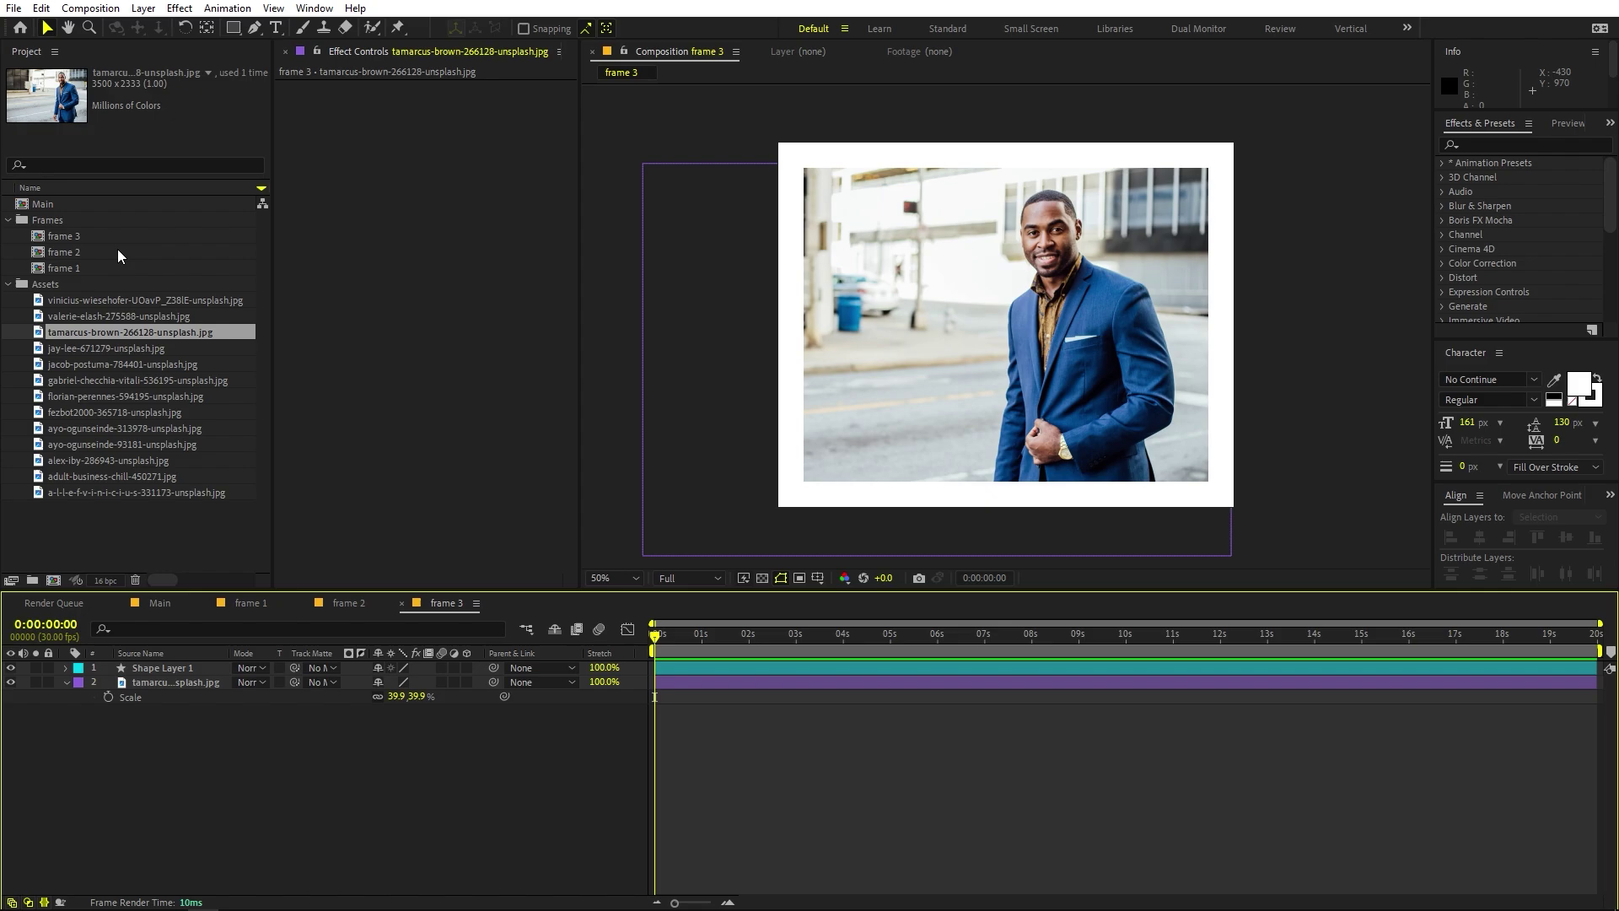
Step: Preview several other photos in the Assets folder for further frames
click(113, 351)
click(104, 396)
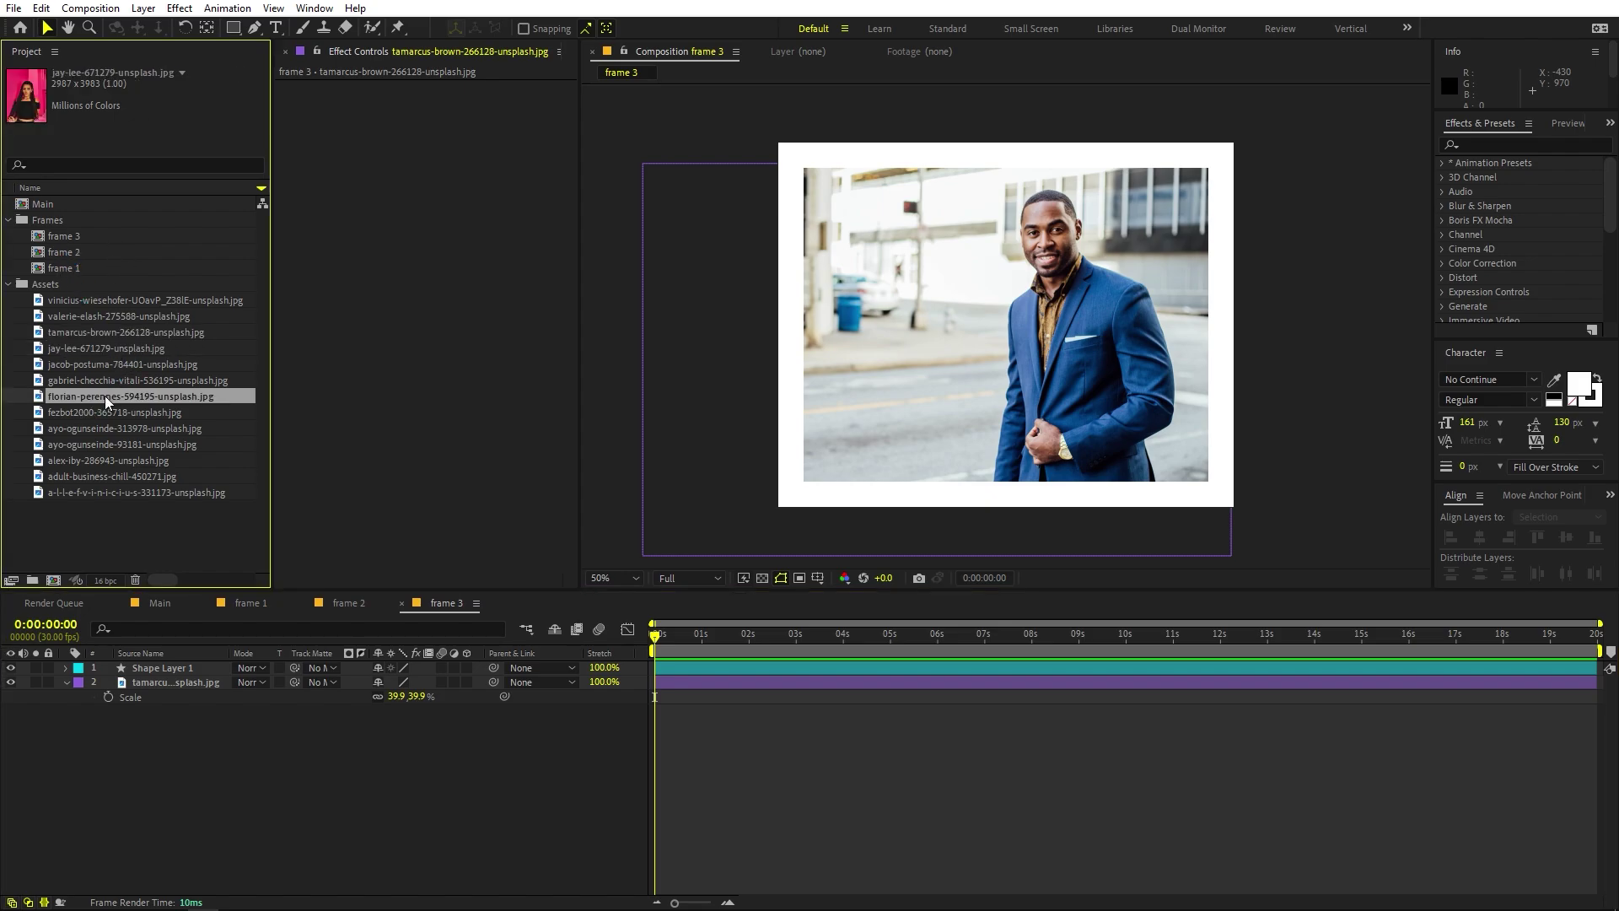
click(104, 443)
click(105, 460)
click(98, 348)
click(114, 396)
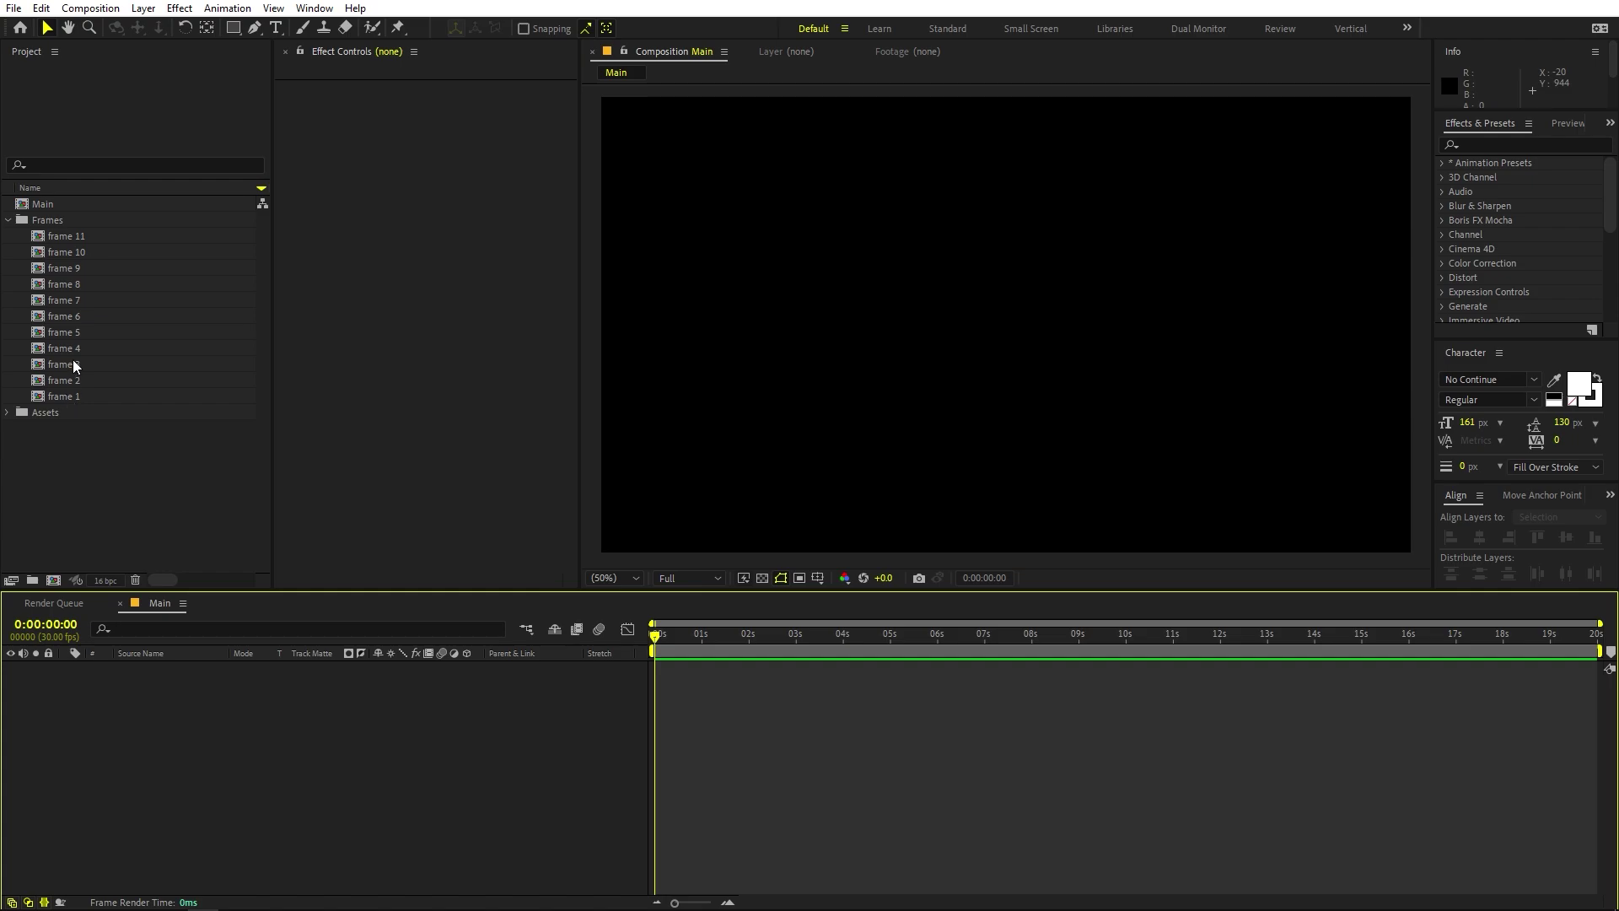
Step: Open the frame 5 and frame 9 compositions to inspect their framed photos, and close both
double_click(70, 331)
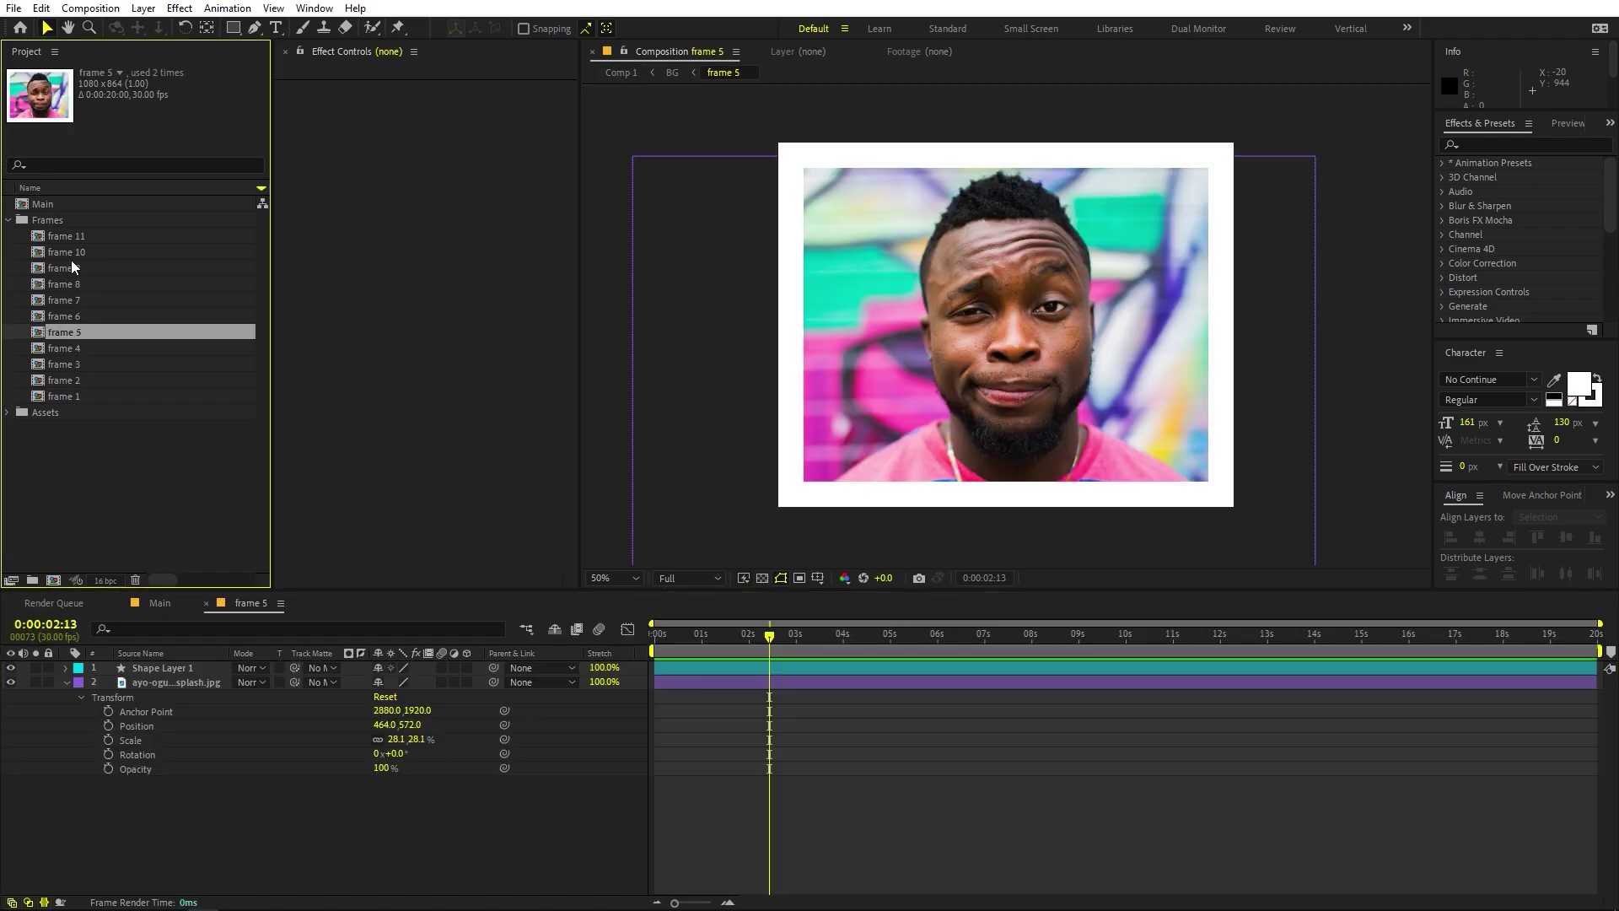
double_click(72, 263)
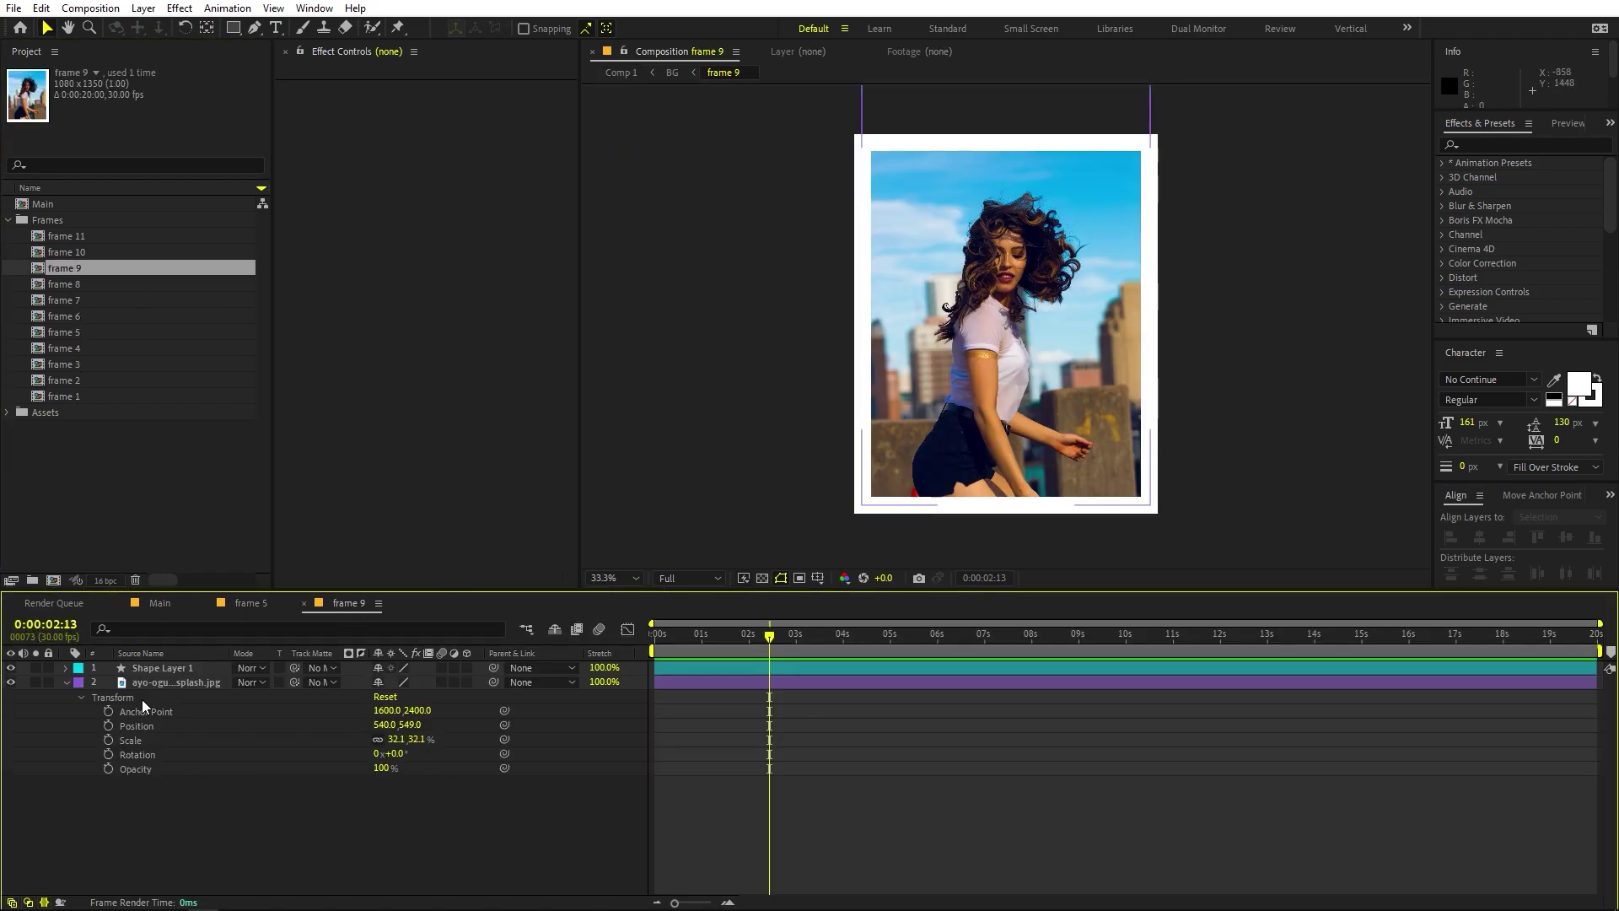
click(67, 682)
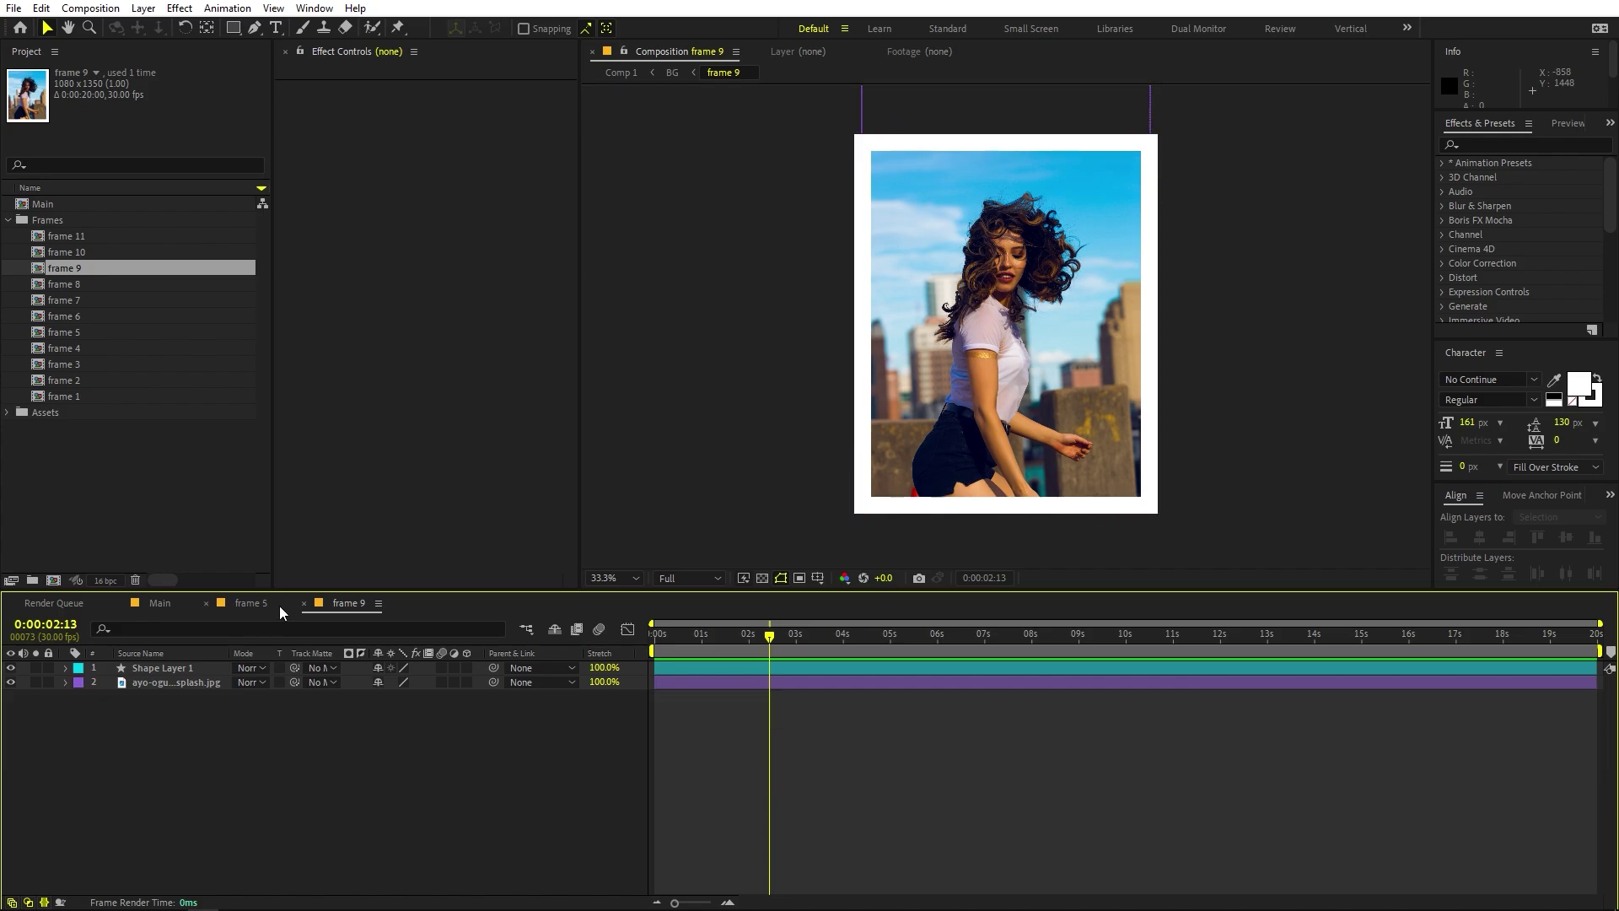
click(206, 603)
click(206, 603)
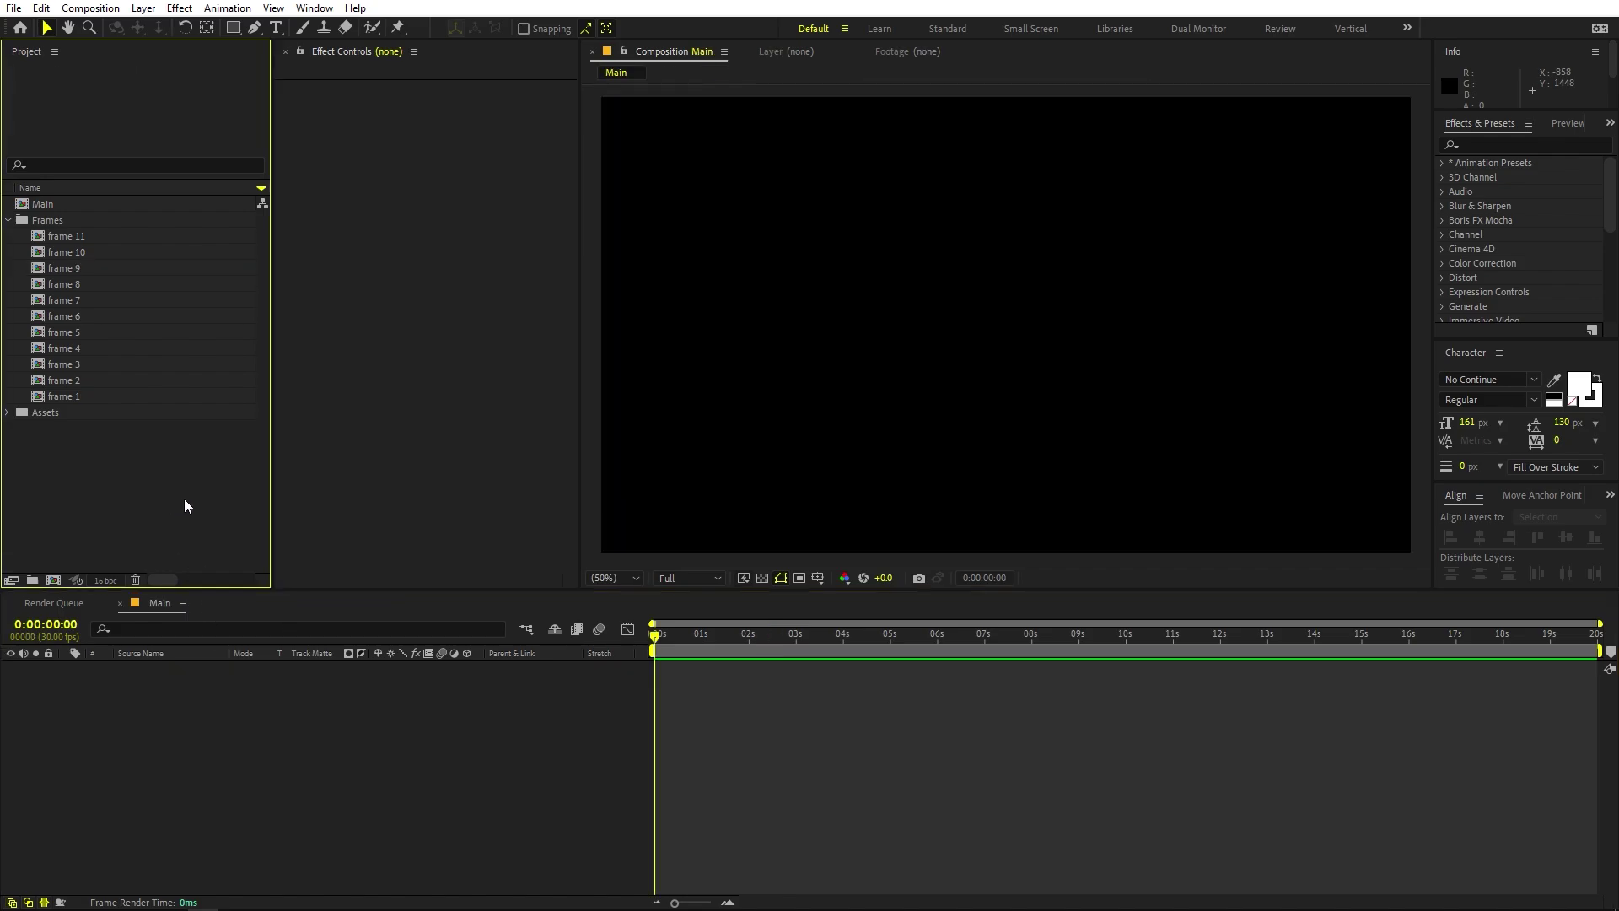
Step: Create a 2000 x 2000 px composition named "BG" with the aspect ratio unlocked
click(91, 7)
click(114, 28)
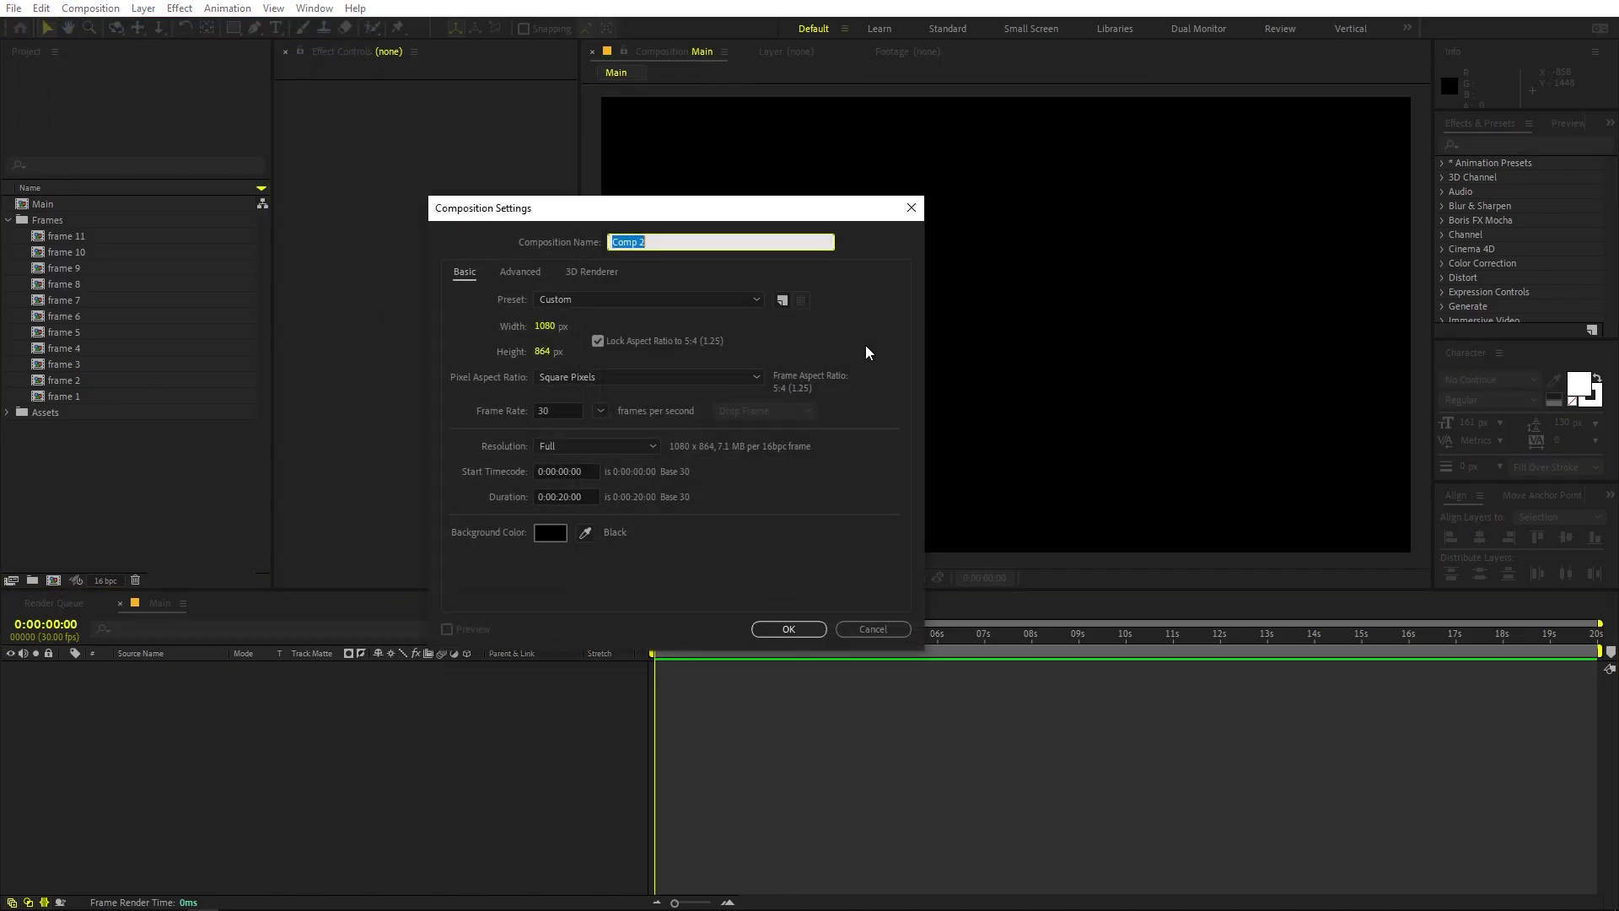
click(546, 326)
text(200)
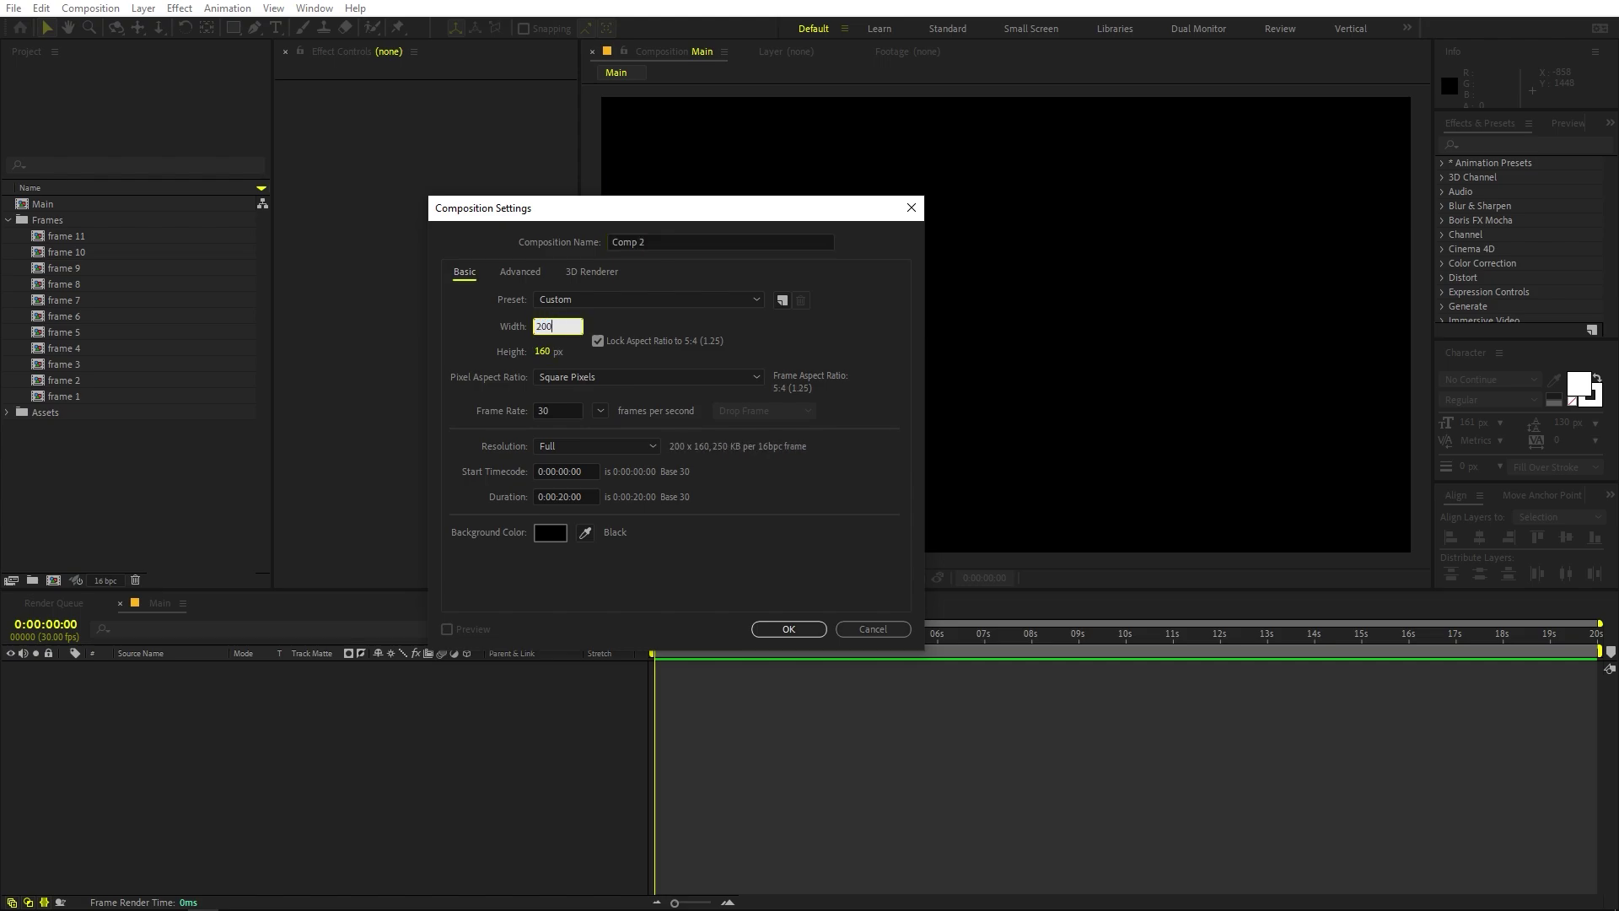
text(0)
click(597, 340)
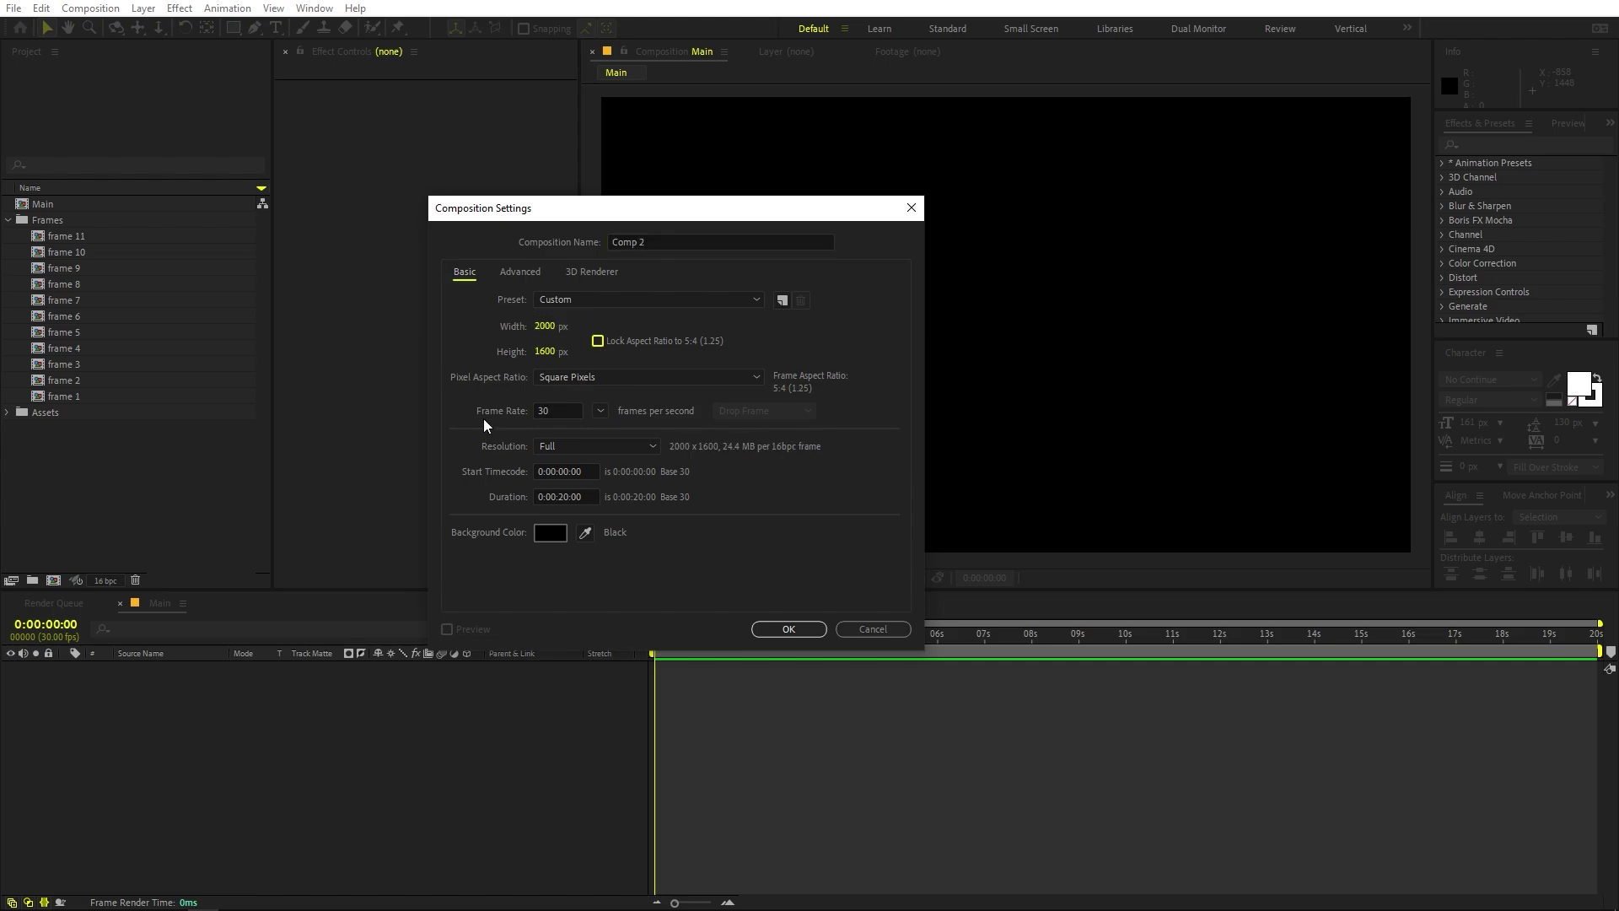
click(548, 351)
text(2000)
click(483, 342)
drag(678, 238, 324, 267)
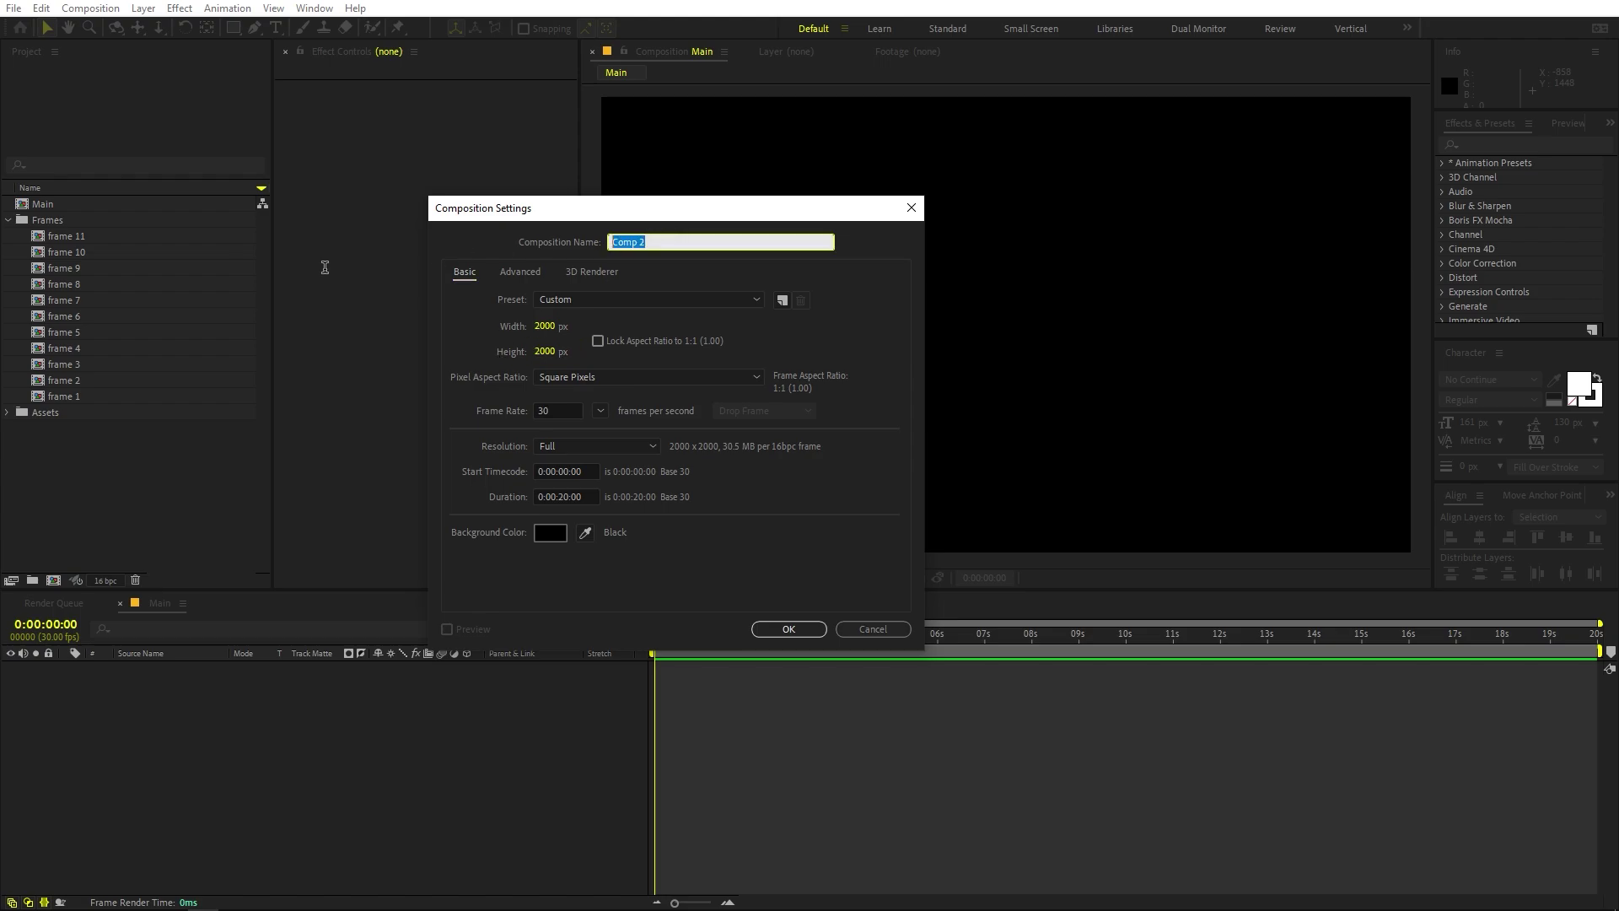
text(BG)
click(817, 630)
Step: Add all compositions from frame 1 to frame 11 as layers in BG, with frame 1 uppermost
click(70, 391)
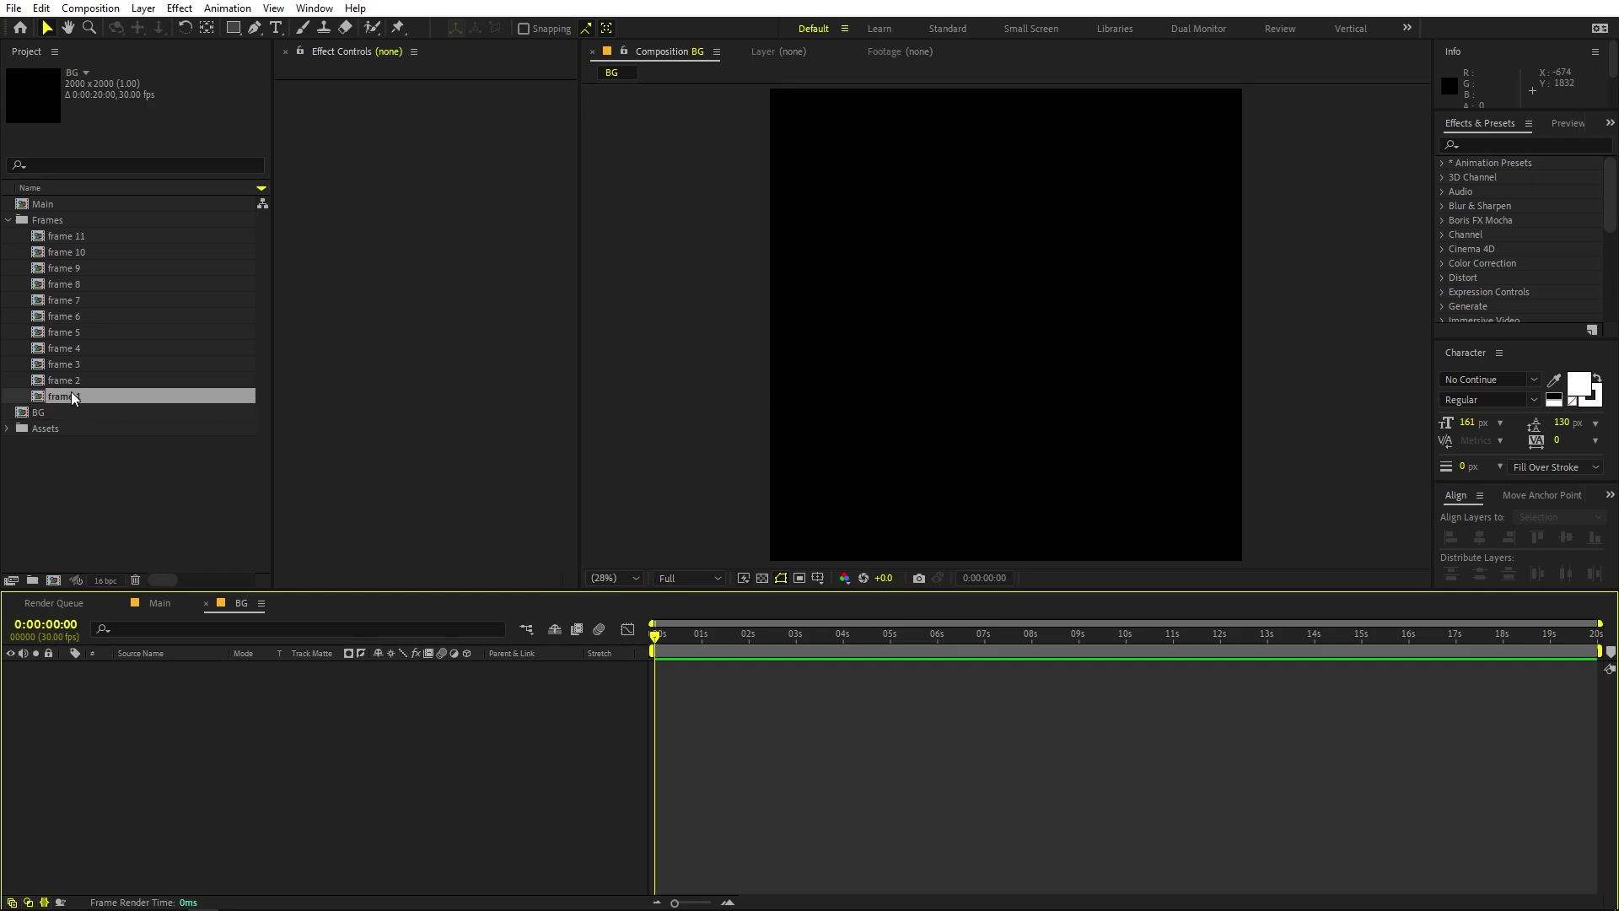
shift+click(69, 239)
drag(76, 344, 159, 756)
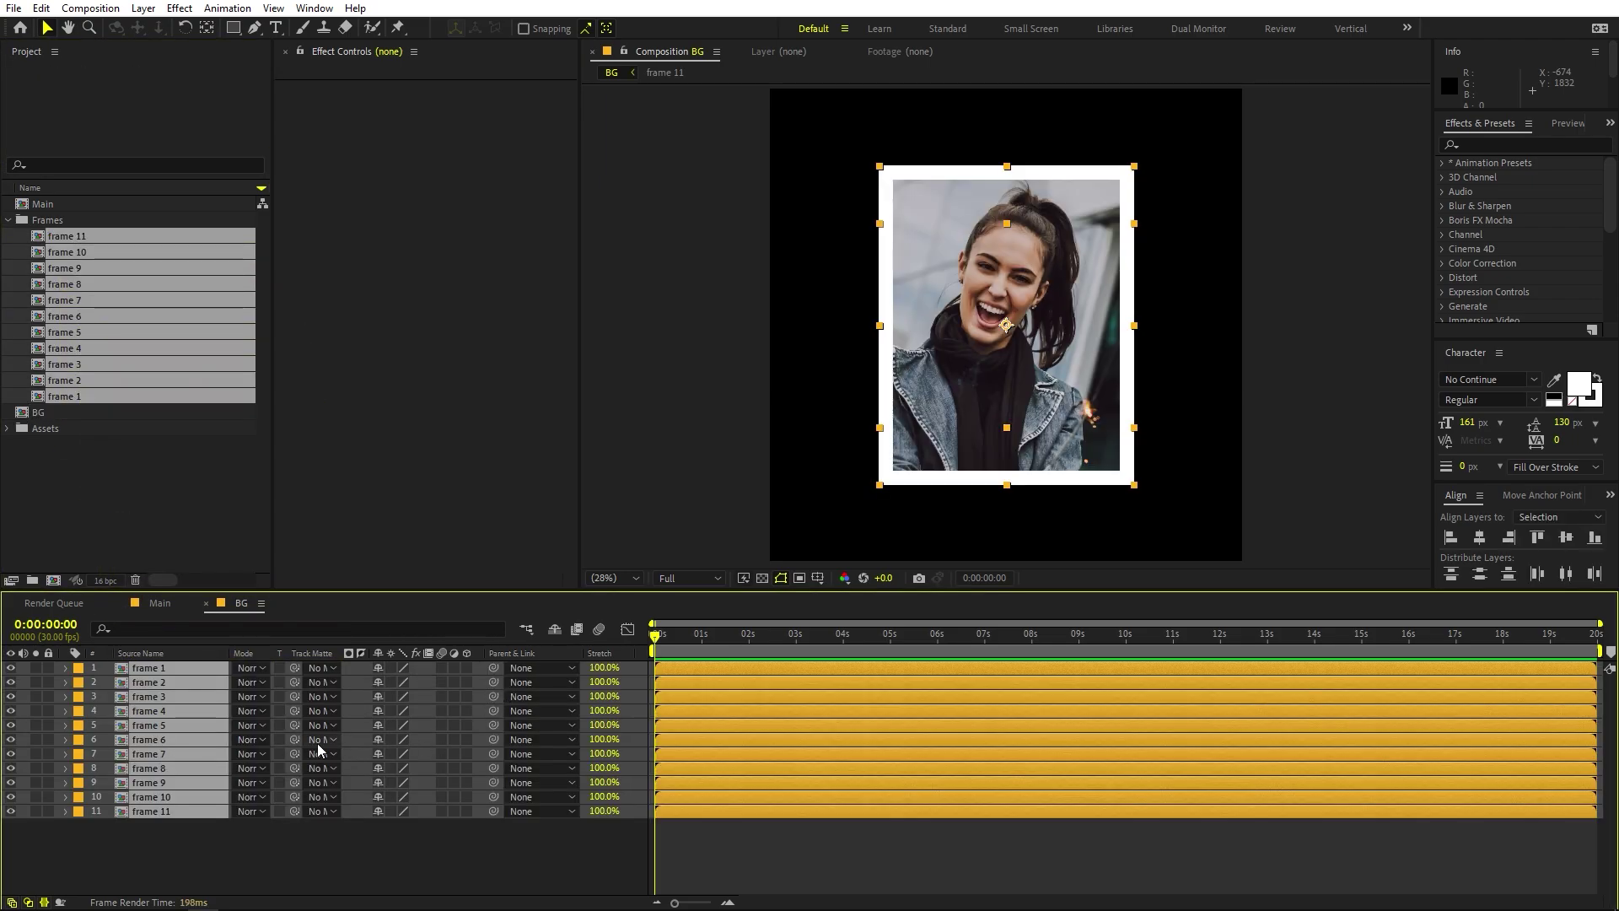
Step: Scale all the frame layers in BG to 82.9% and collapse their properties
key(s)
drag(394, 686, 376, 684)
scroll(129, 710, up, 3)
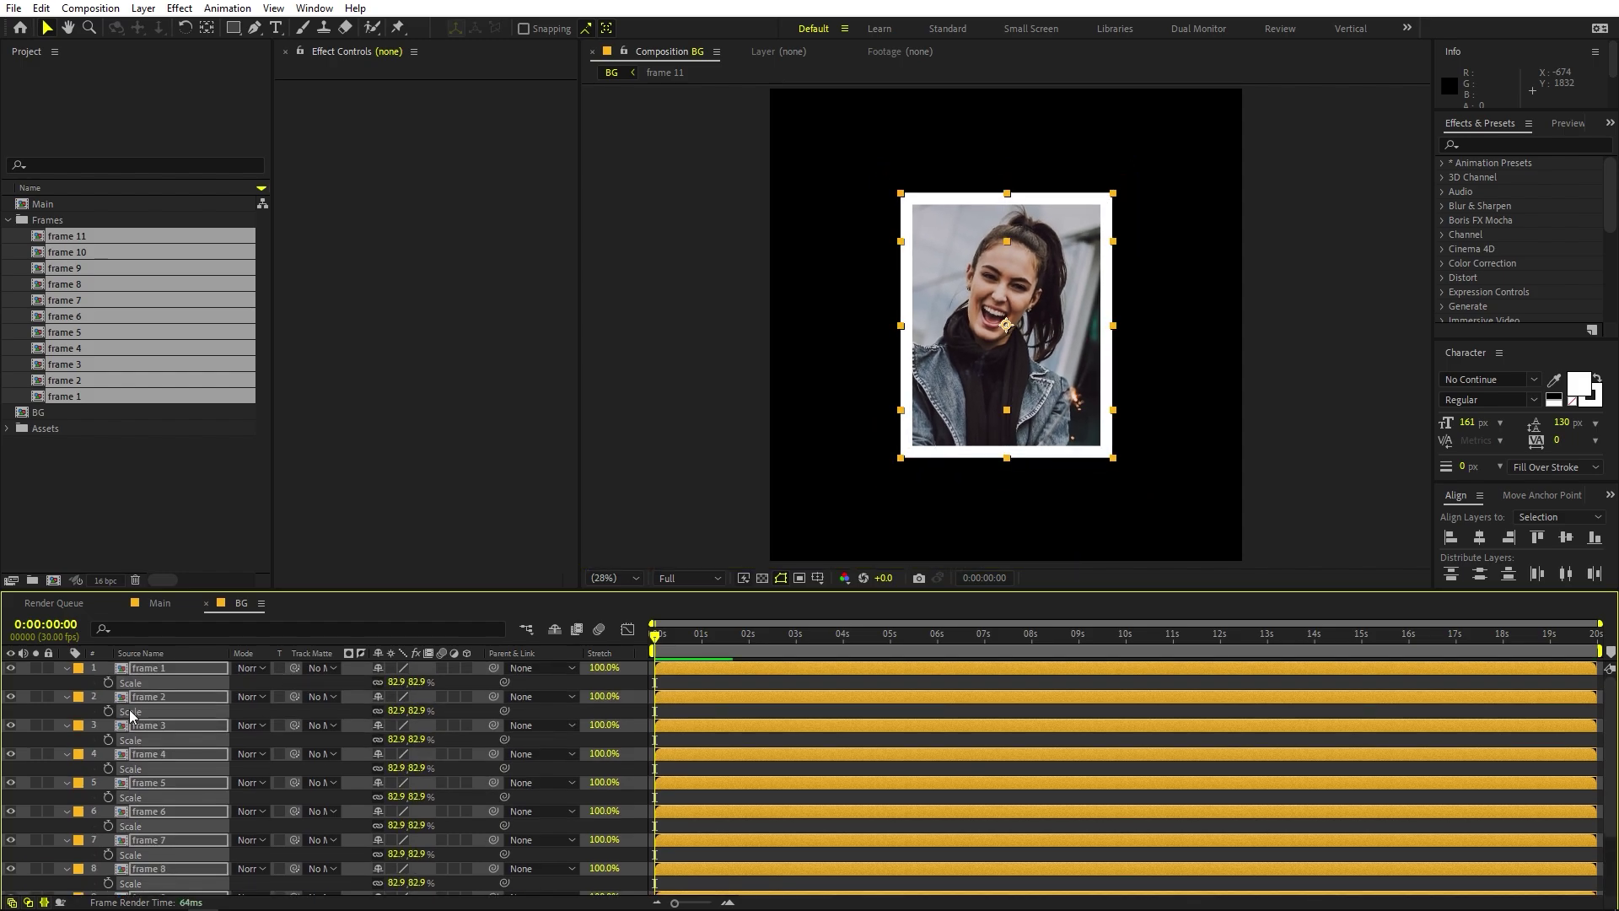
click(67, 669)
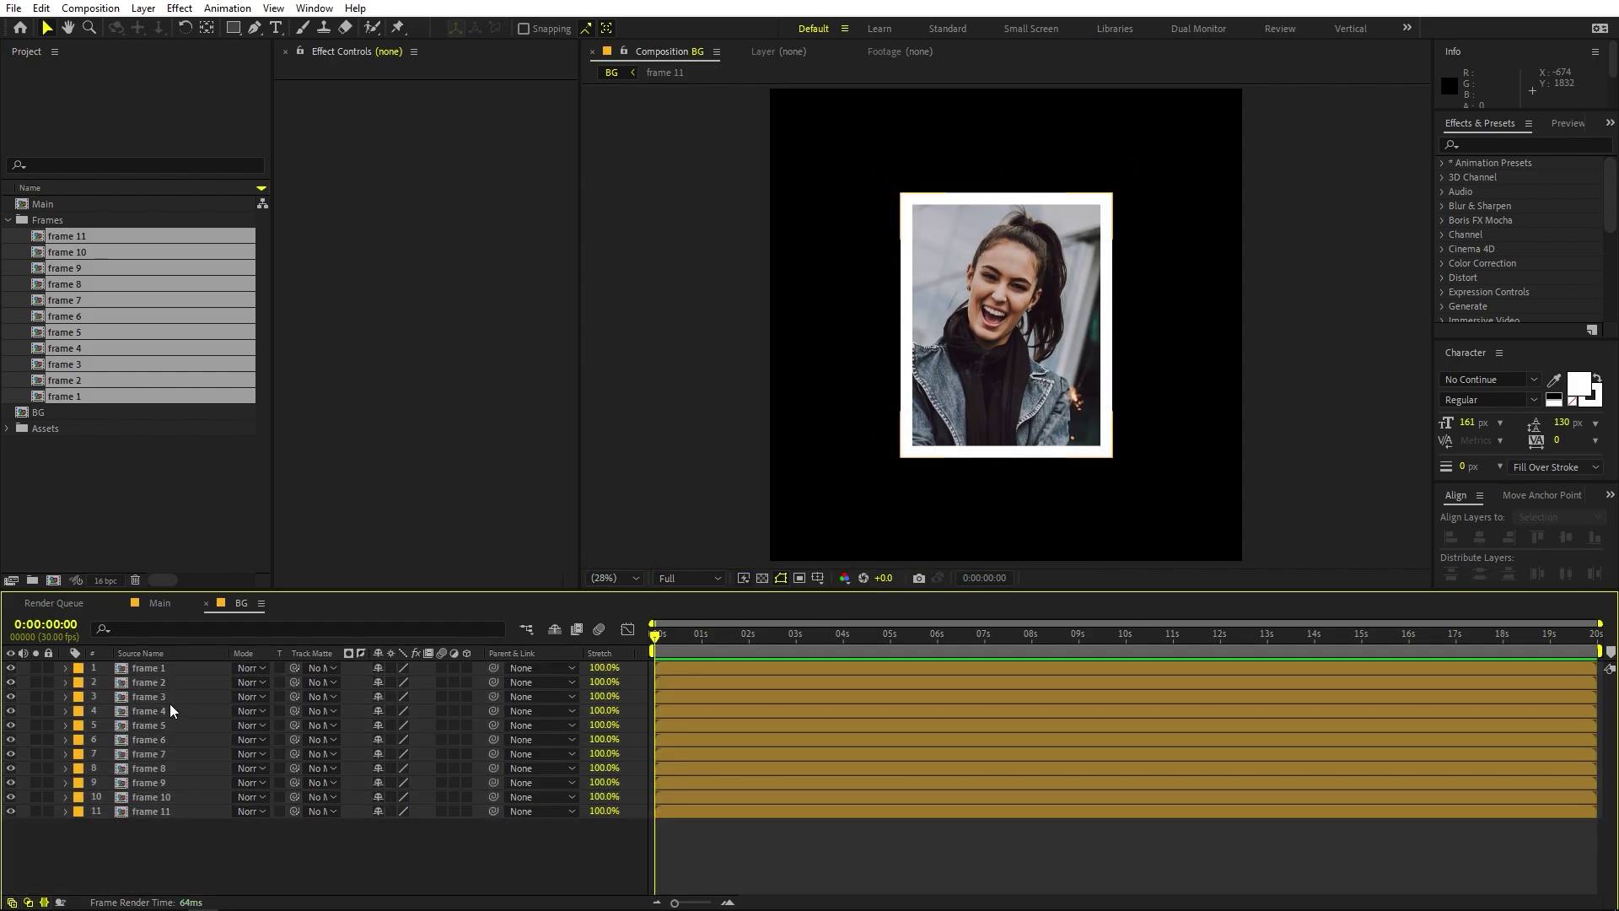
click(165, 669)
click(824, 854)
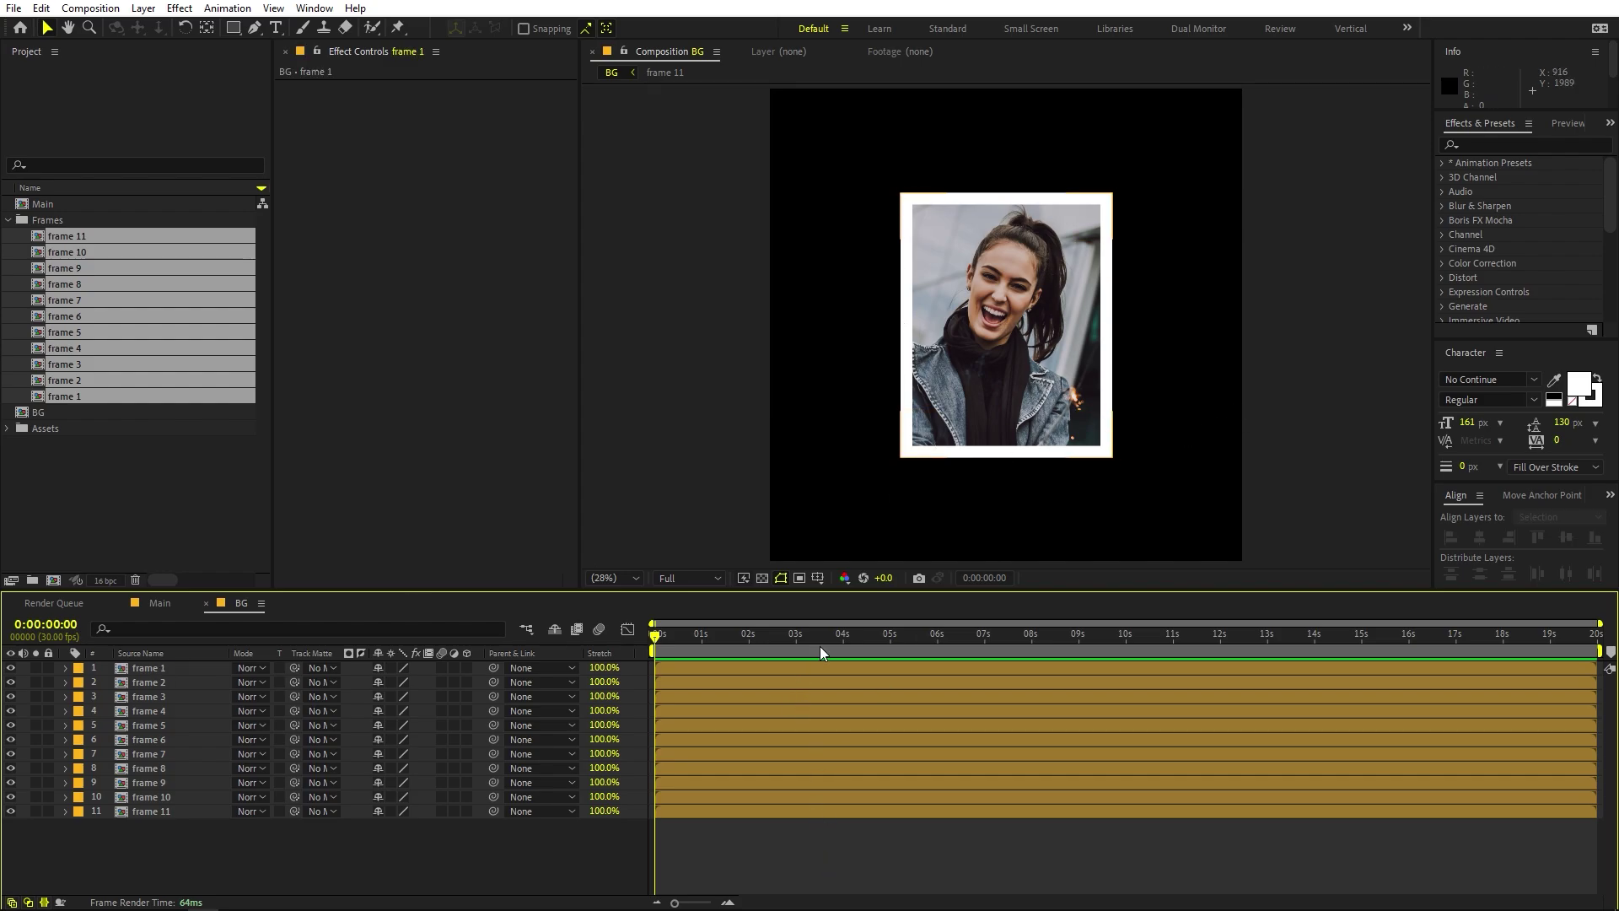
Step: Apply the Drop Shadow effect to the frame 1 layer in BG
click(160, 669)
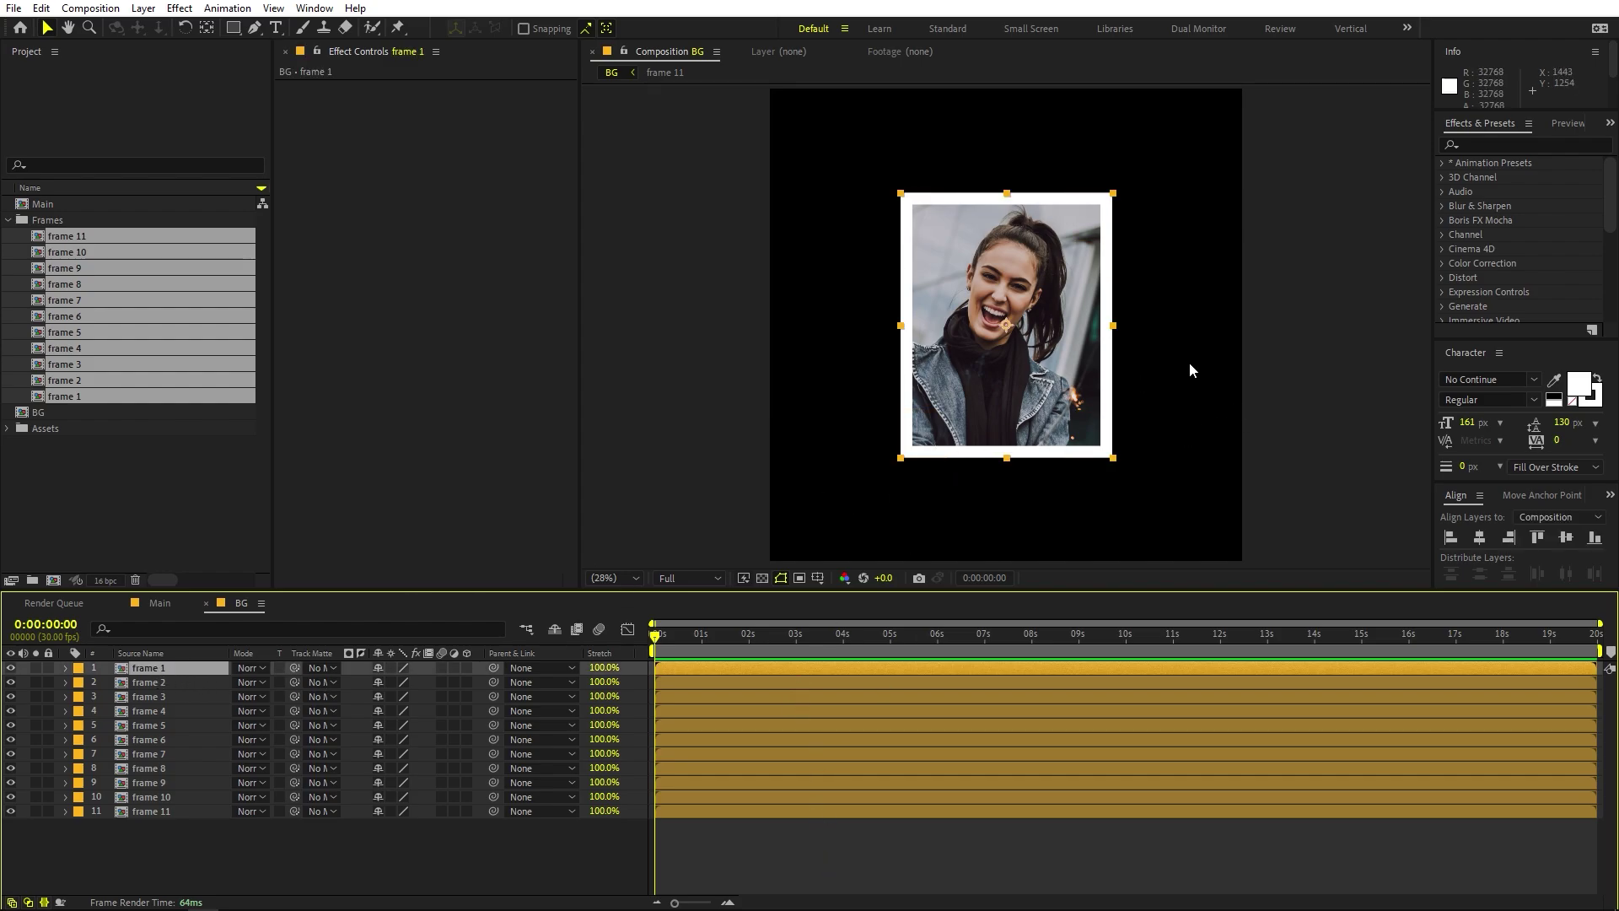
click(1539, 146)
text(drop s)
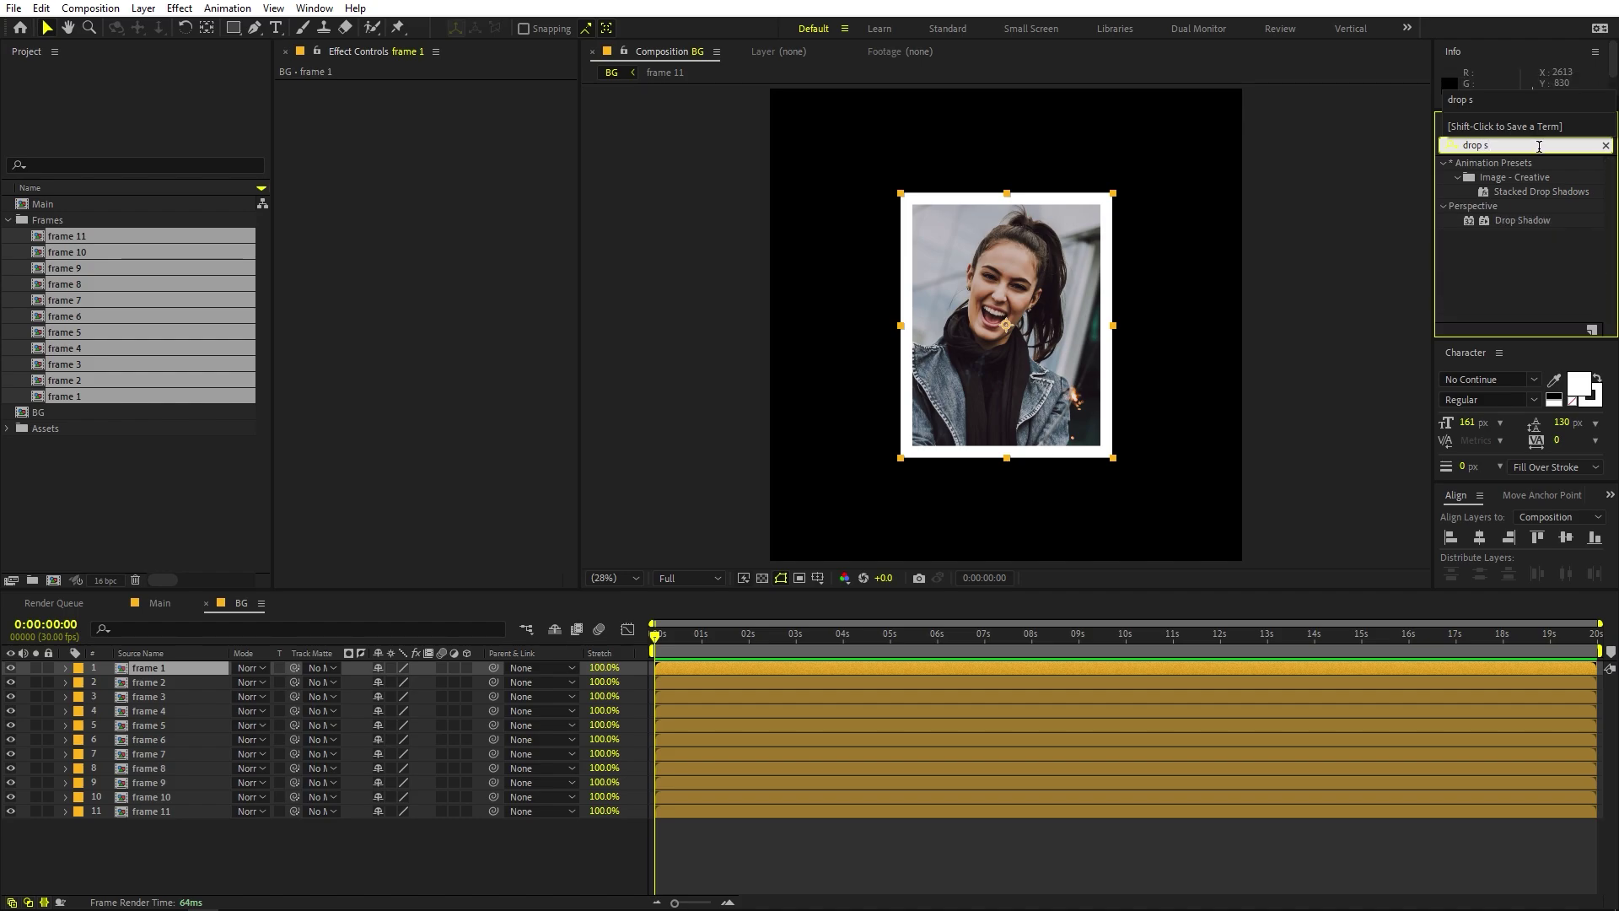
key(Return)
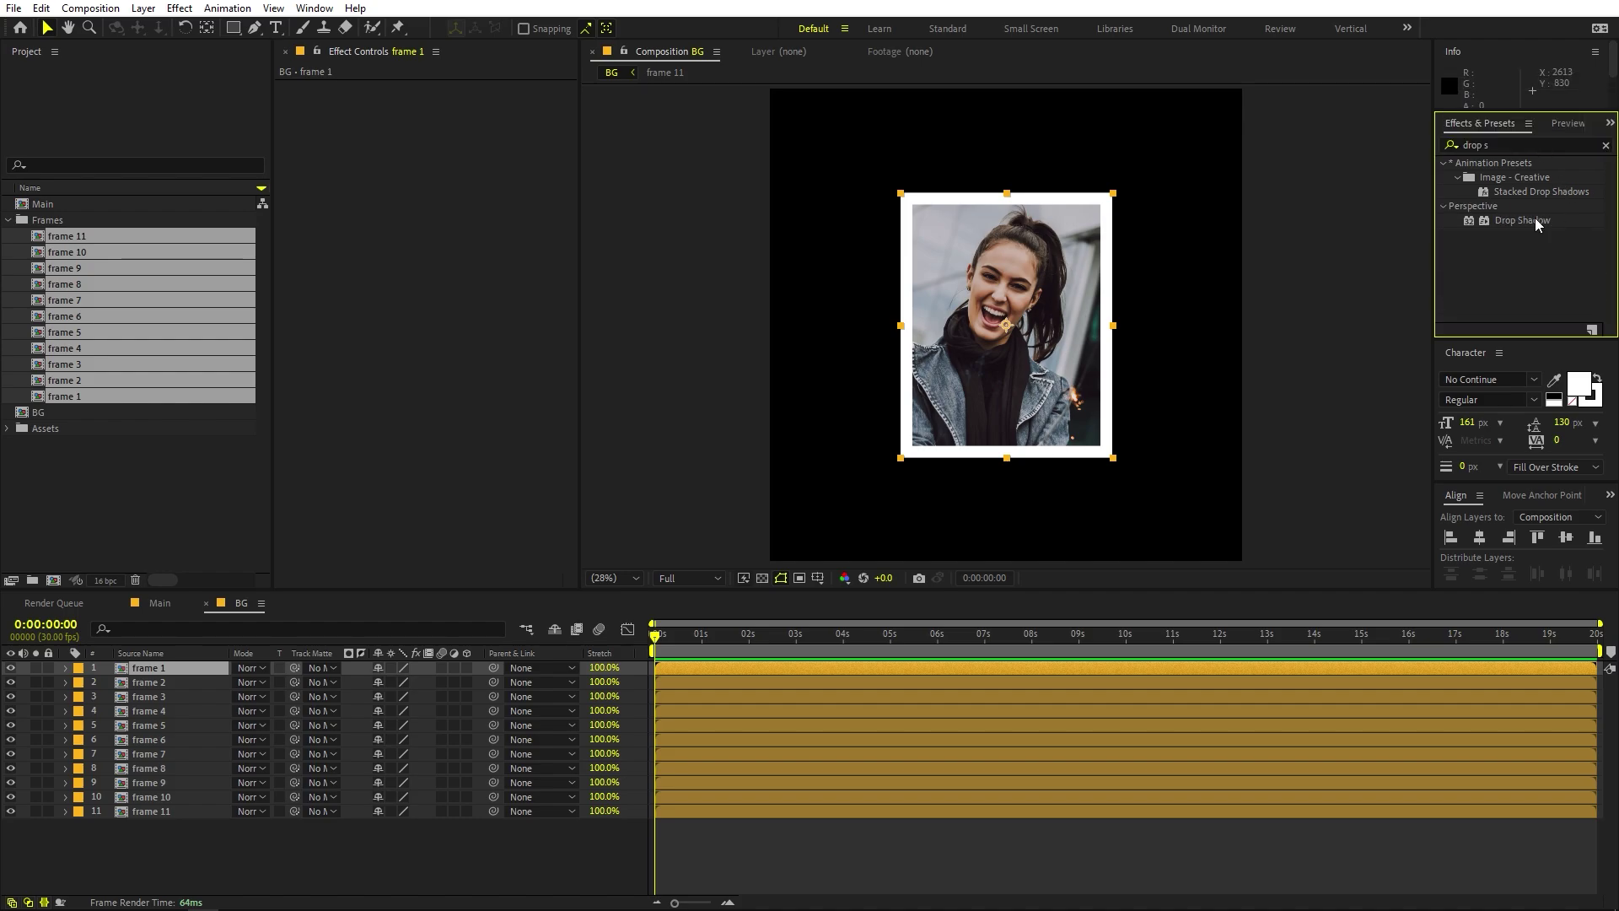
drag(1535, 218, 997, 310)
Step: Set the softness of frame 1's drop shadow to 150
scroll(1029, 276, up, 8)
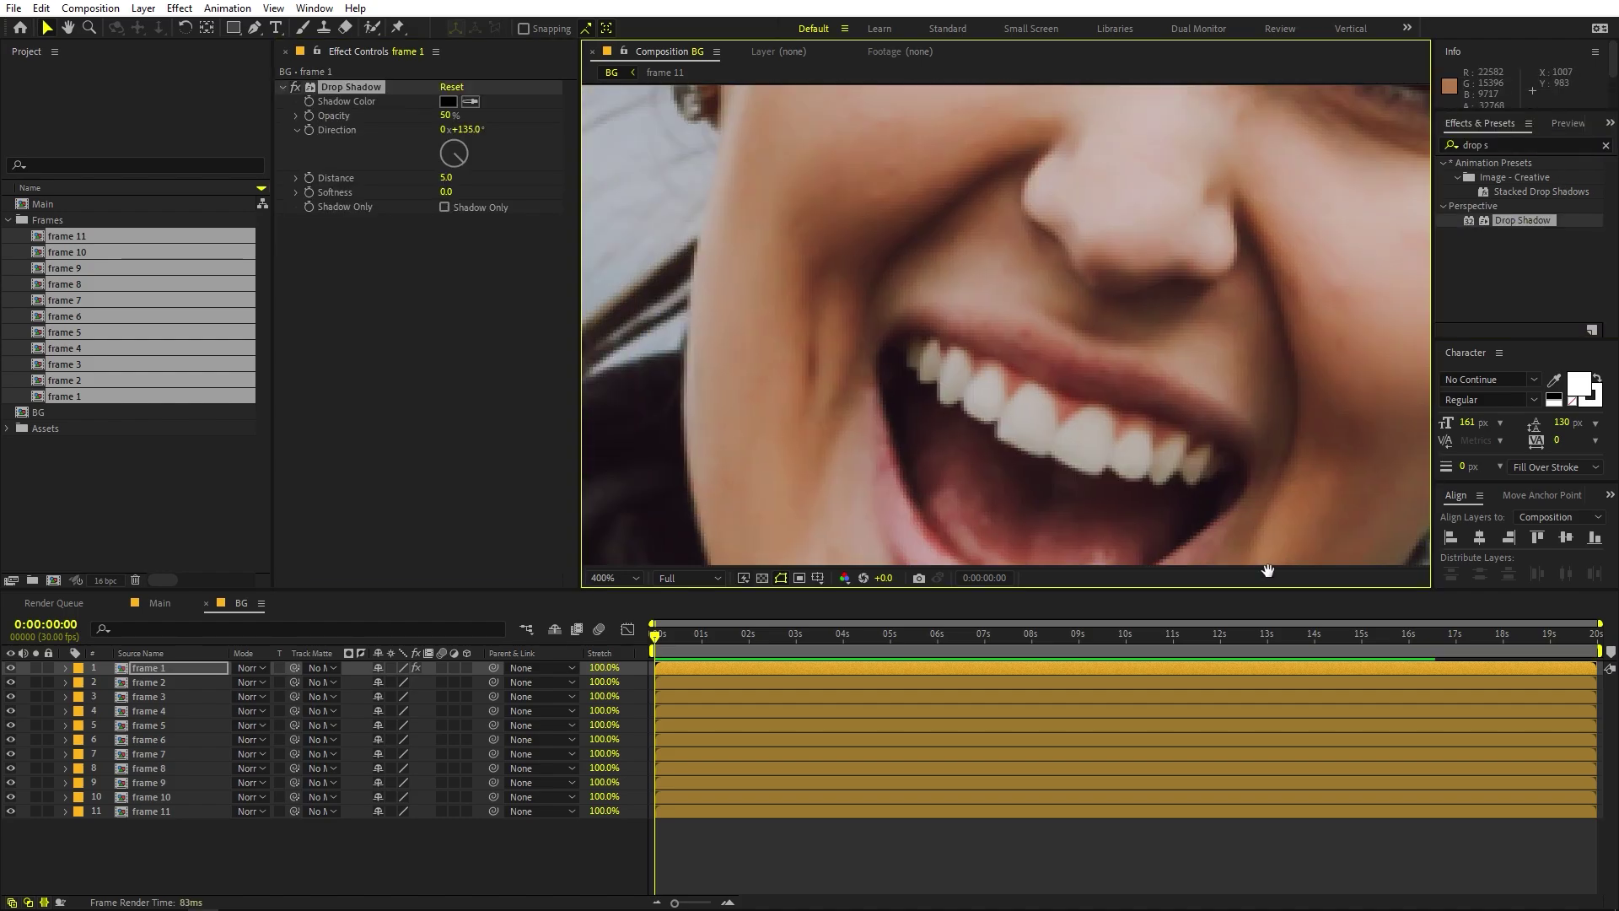
drag(1267, 571, 1290, 600)
drag(1049, 126, 1324, 615)
drag(896, 329, 1145, 590)
scroll(1014, 332, down, 1)
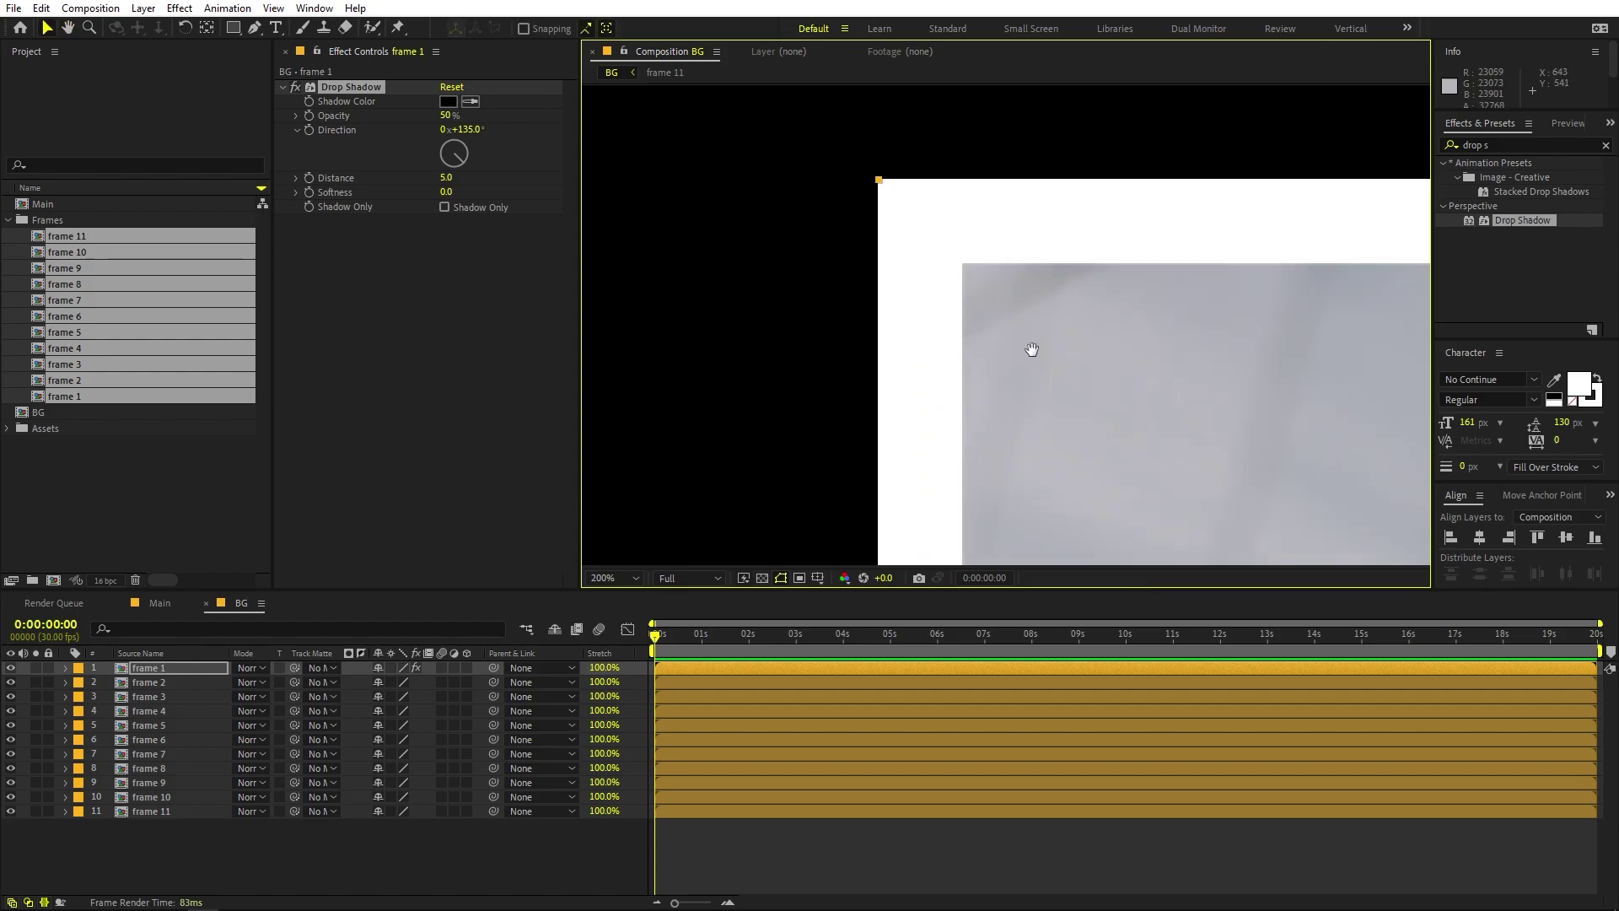
drag(1031, 349, 1122, 517)
drag(1106, 503, 570, 442)
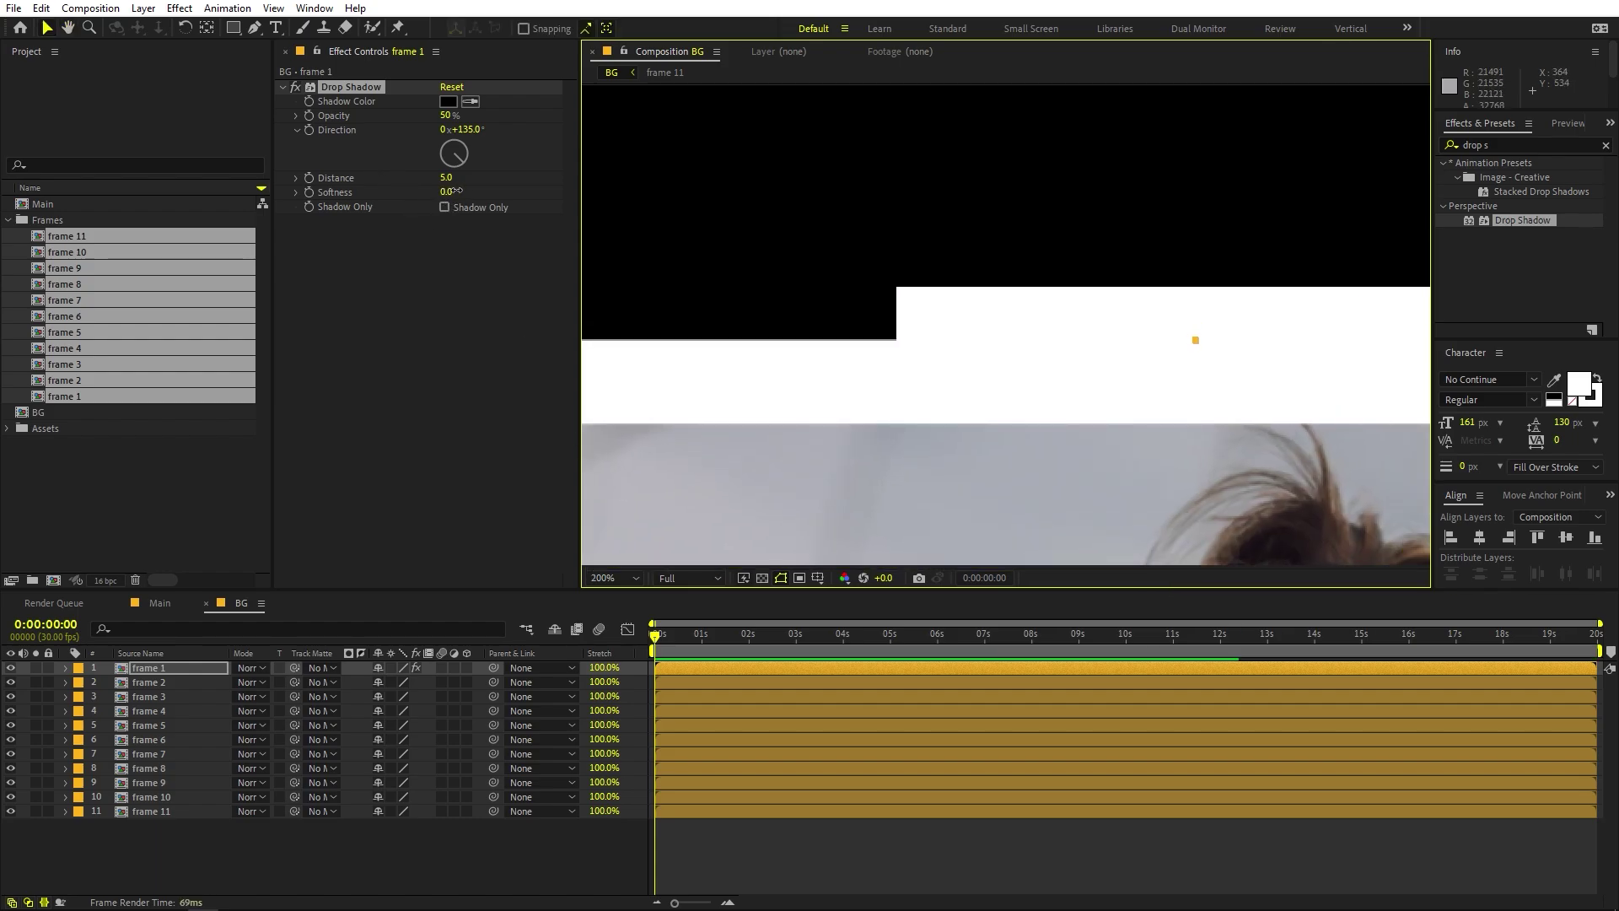
drag(447, 192, 675, 212)
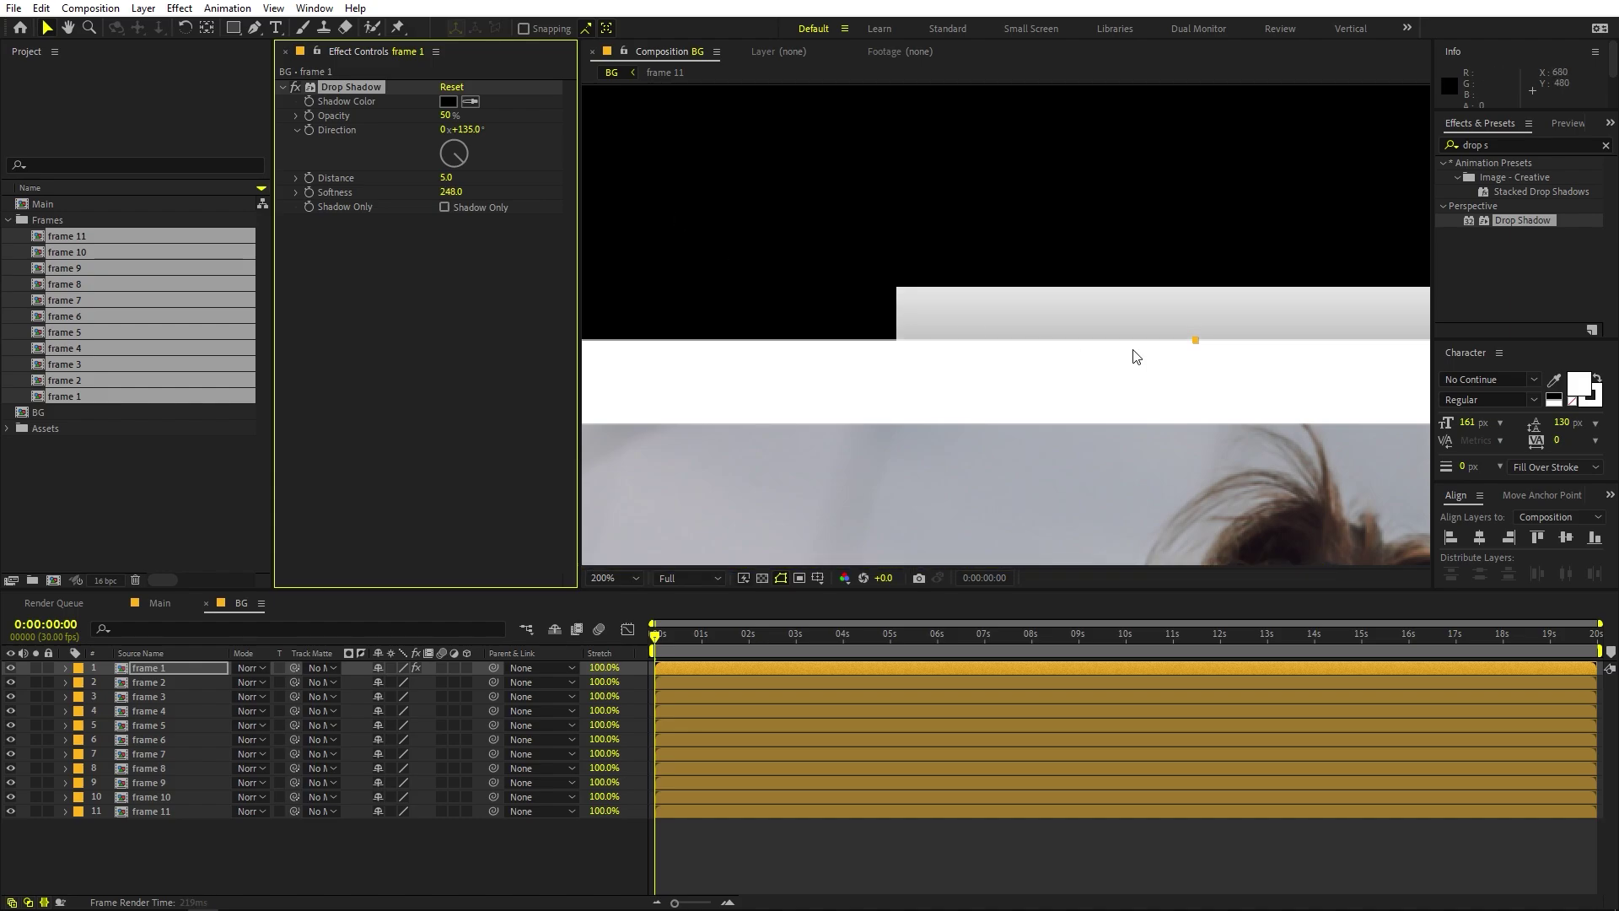
click(453, 192)
text(150)
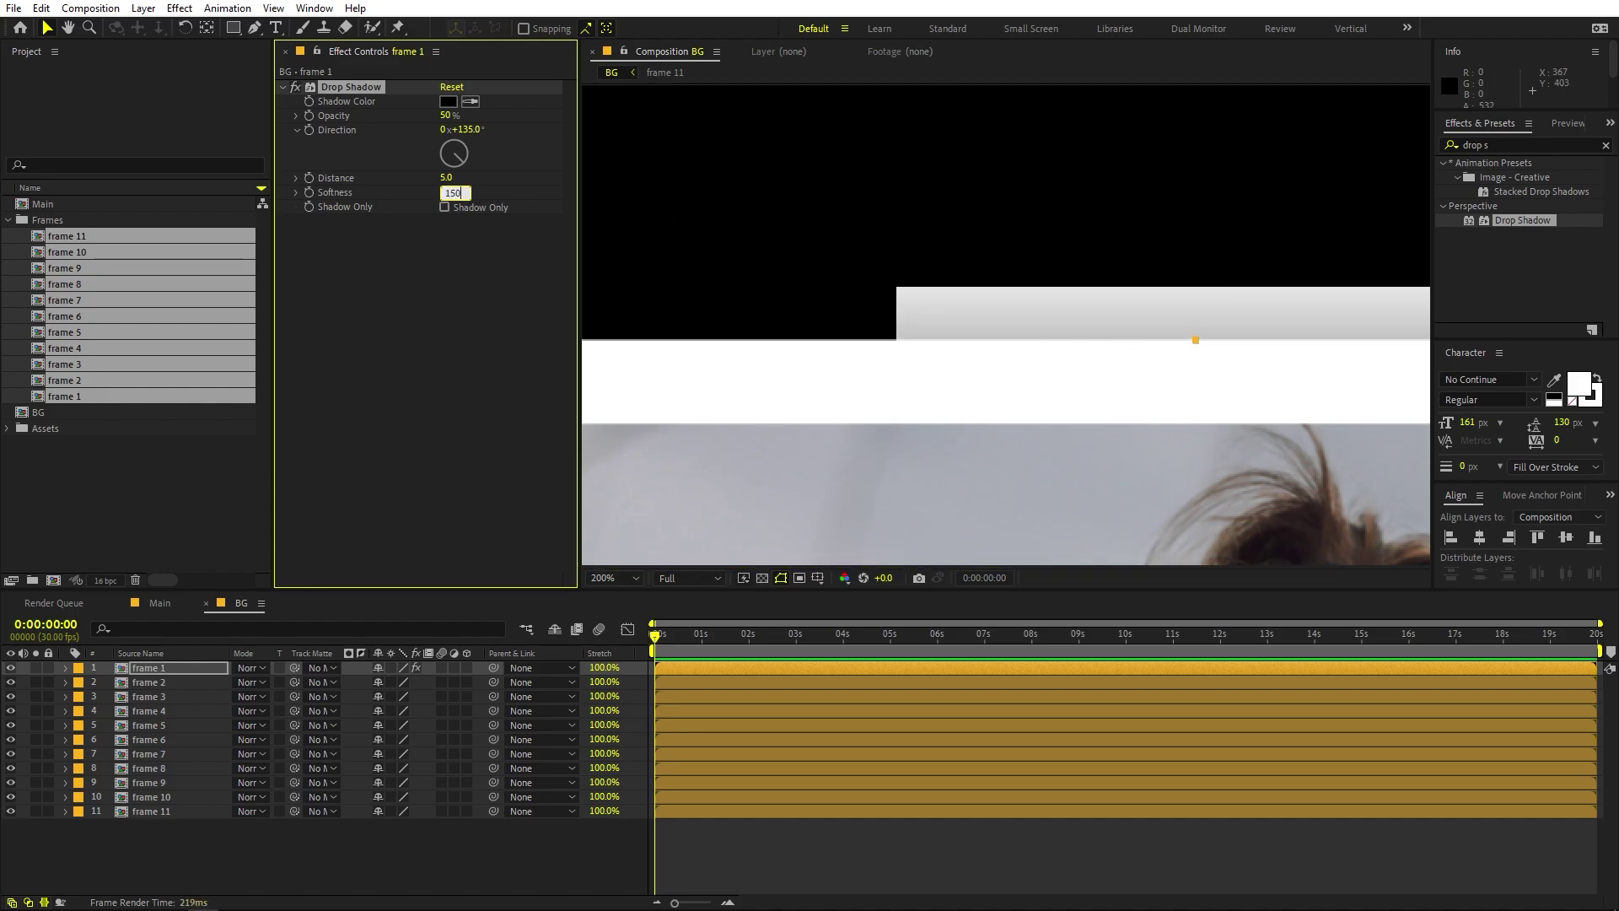
key(Return)
scroll(1124, 374, down, 6)
scroll(1124, 374, up, 2)
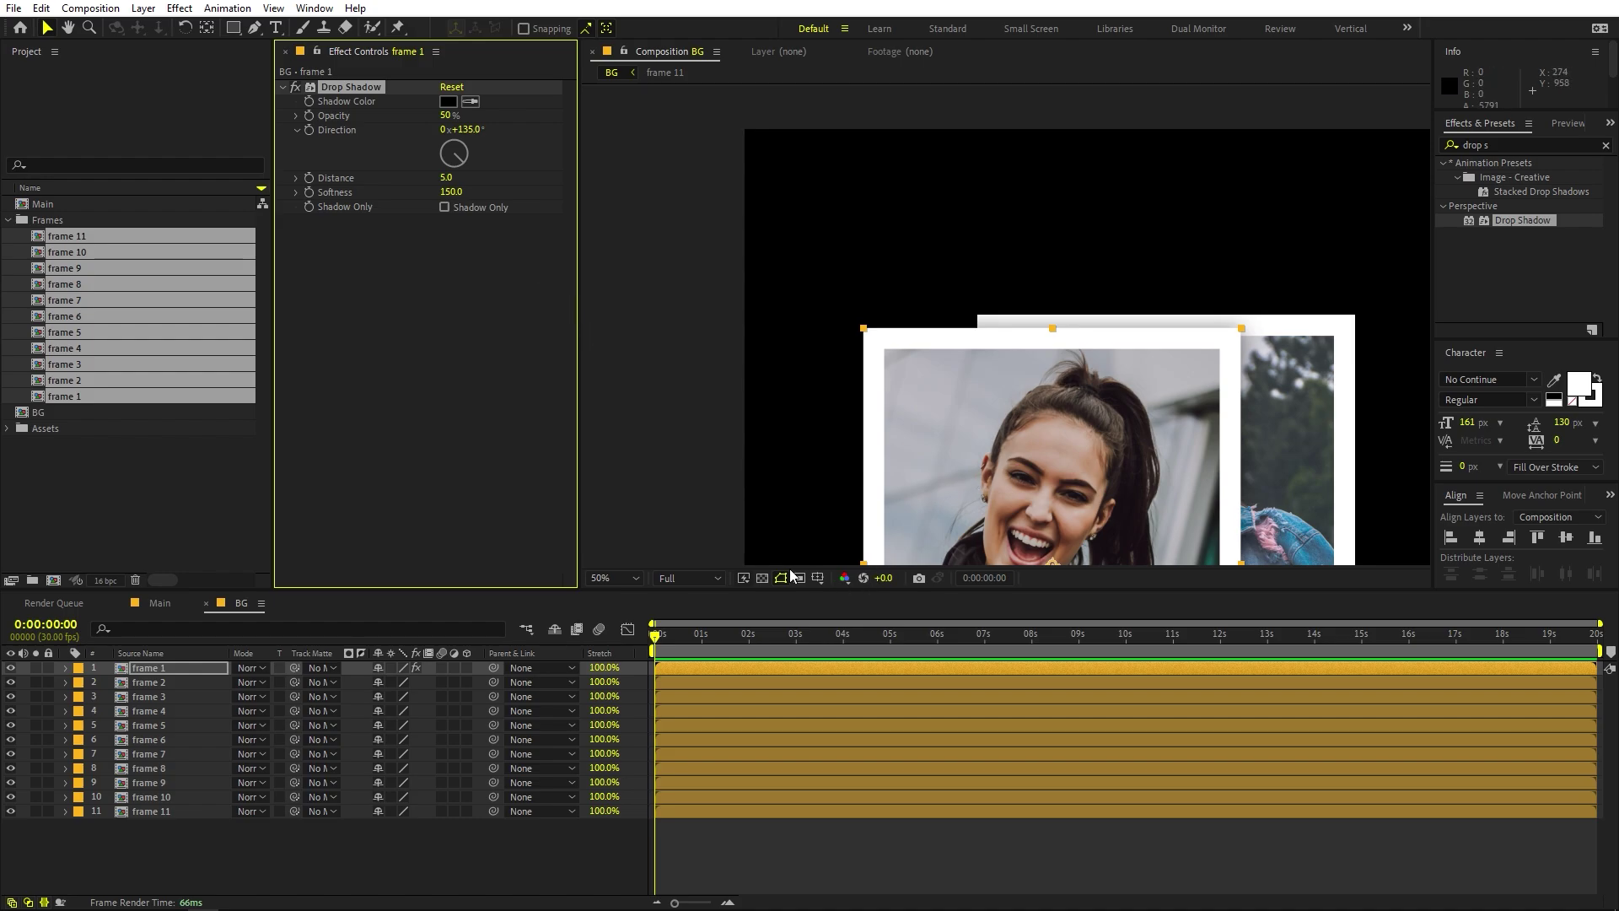
Step: Try an ordinary copy of frame 1's Drop Shadow on frame 2, testing frame 1's shadow opacity at 100%
click(165, 683)
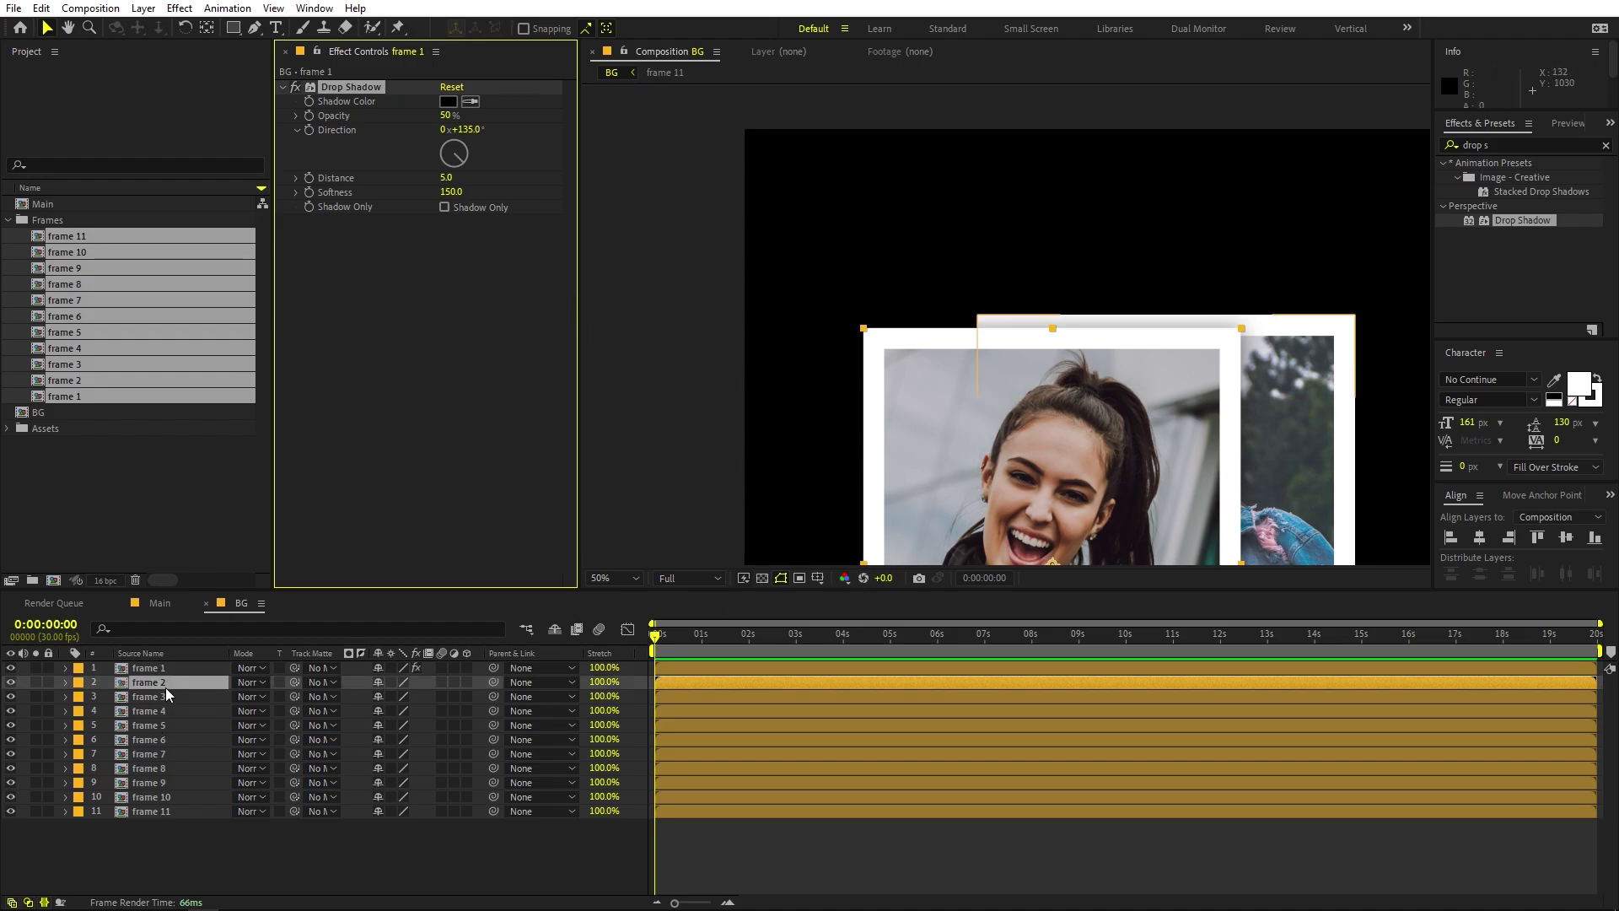
click(193, 666)
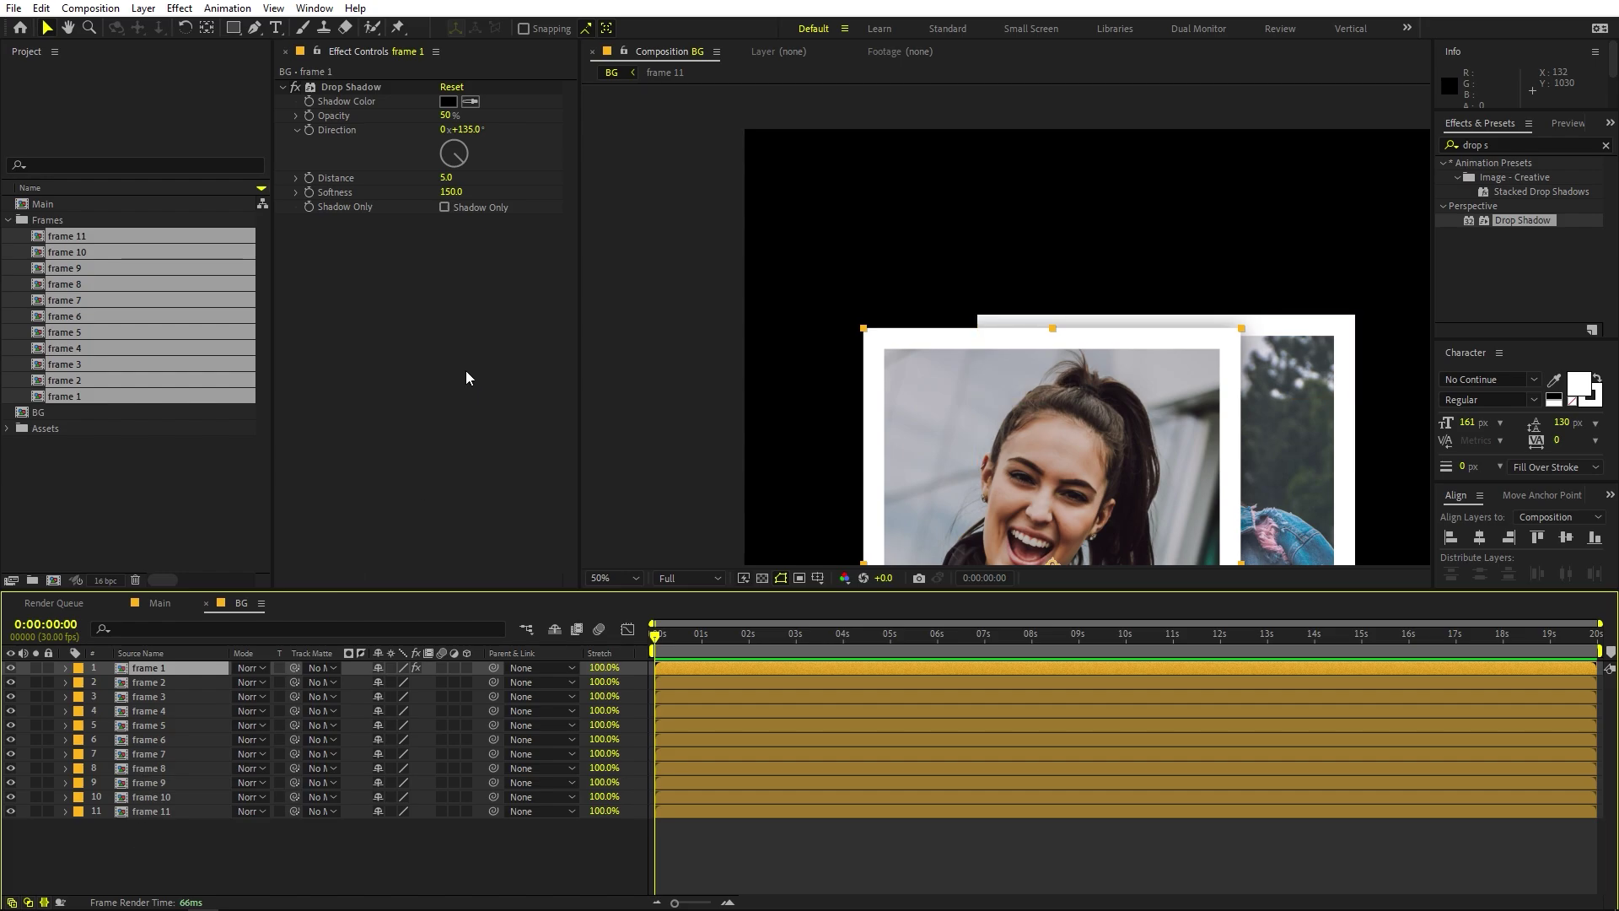
click(357, 86)
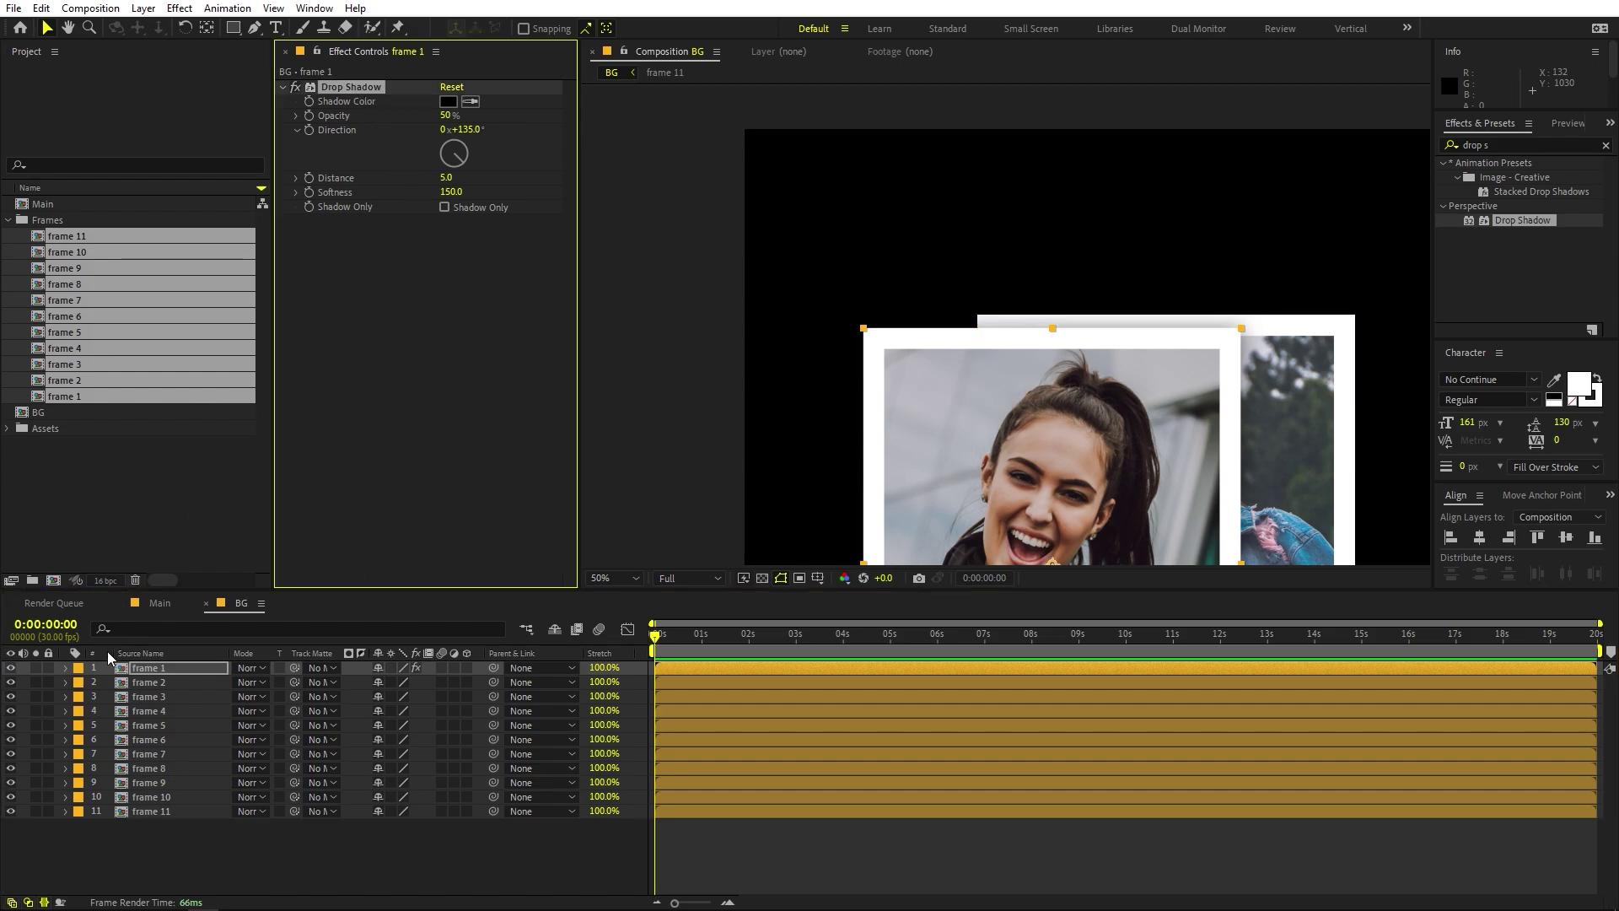
click(160, 683)
key(ctrl+v)
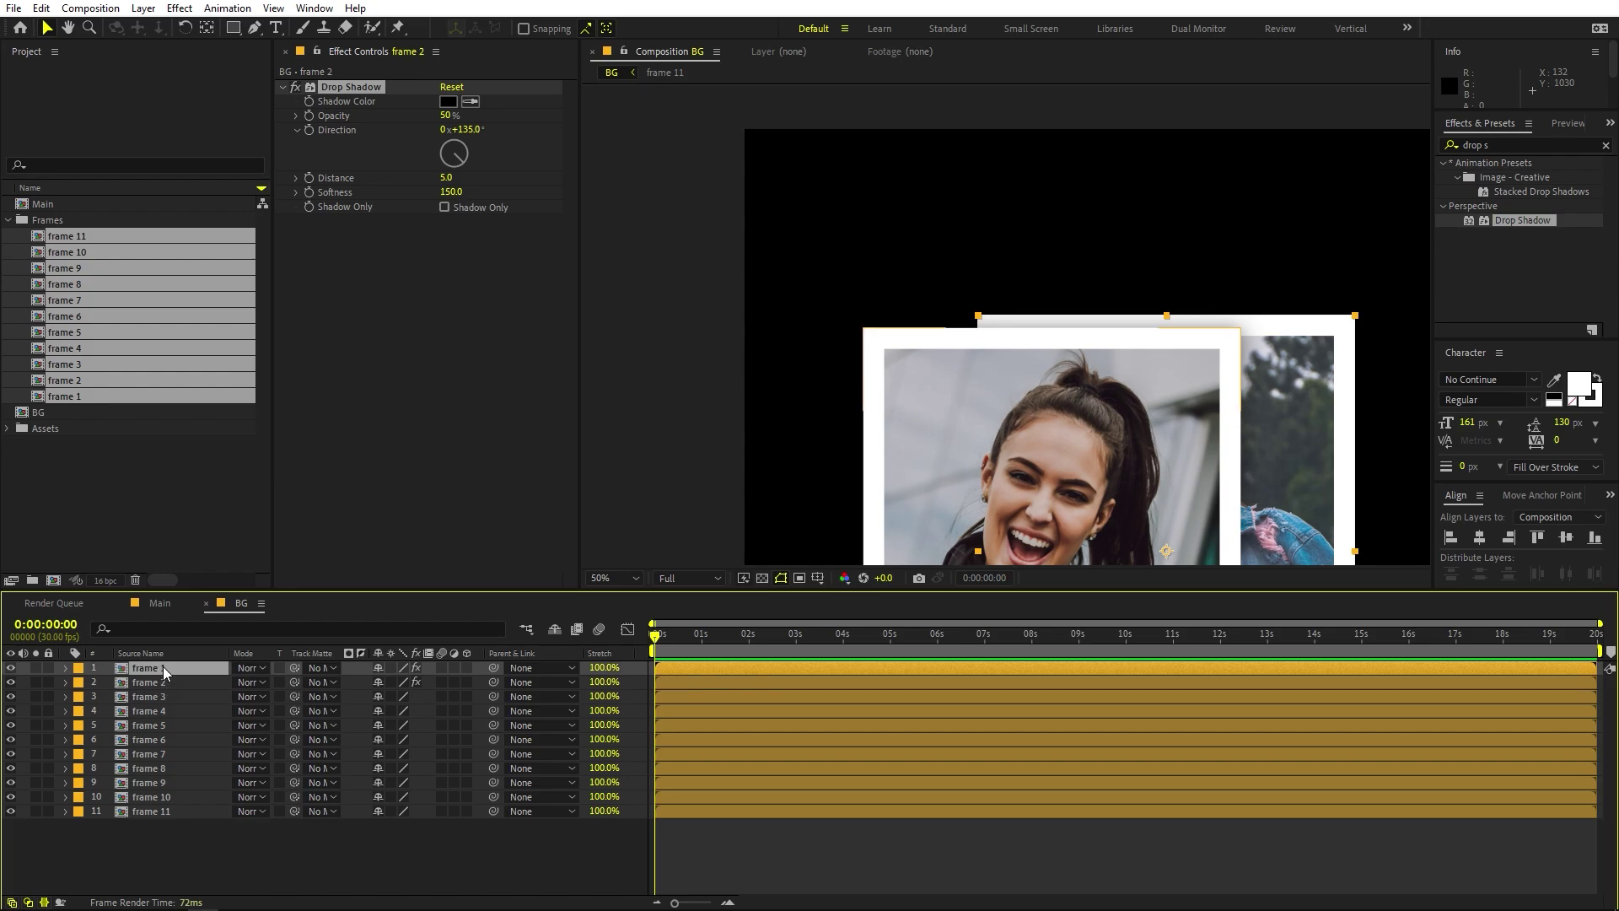
click(163, 666)
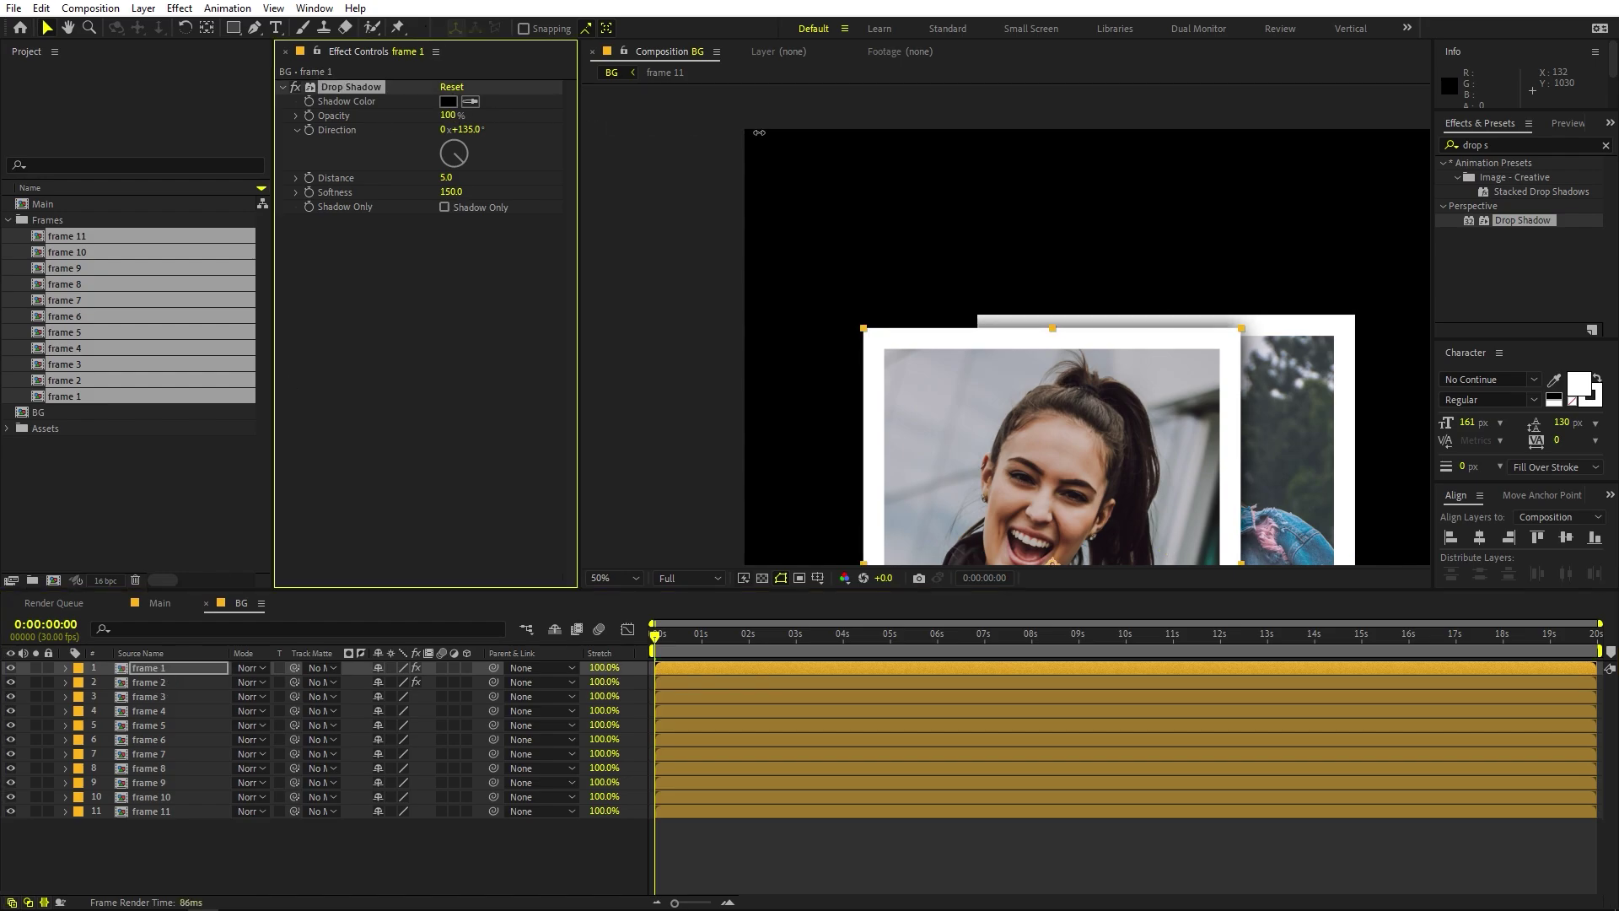
click(155, 681)
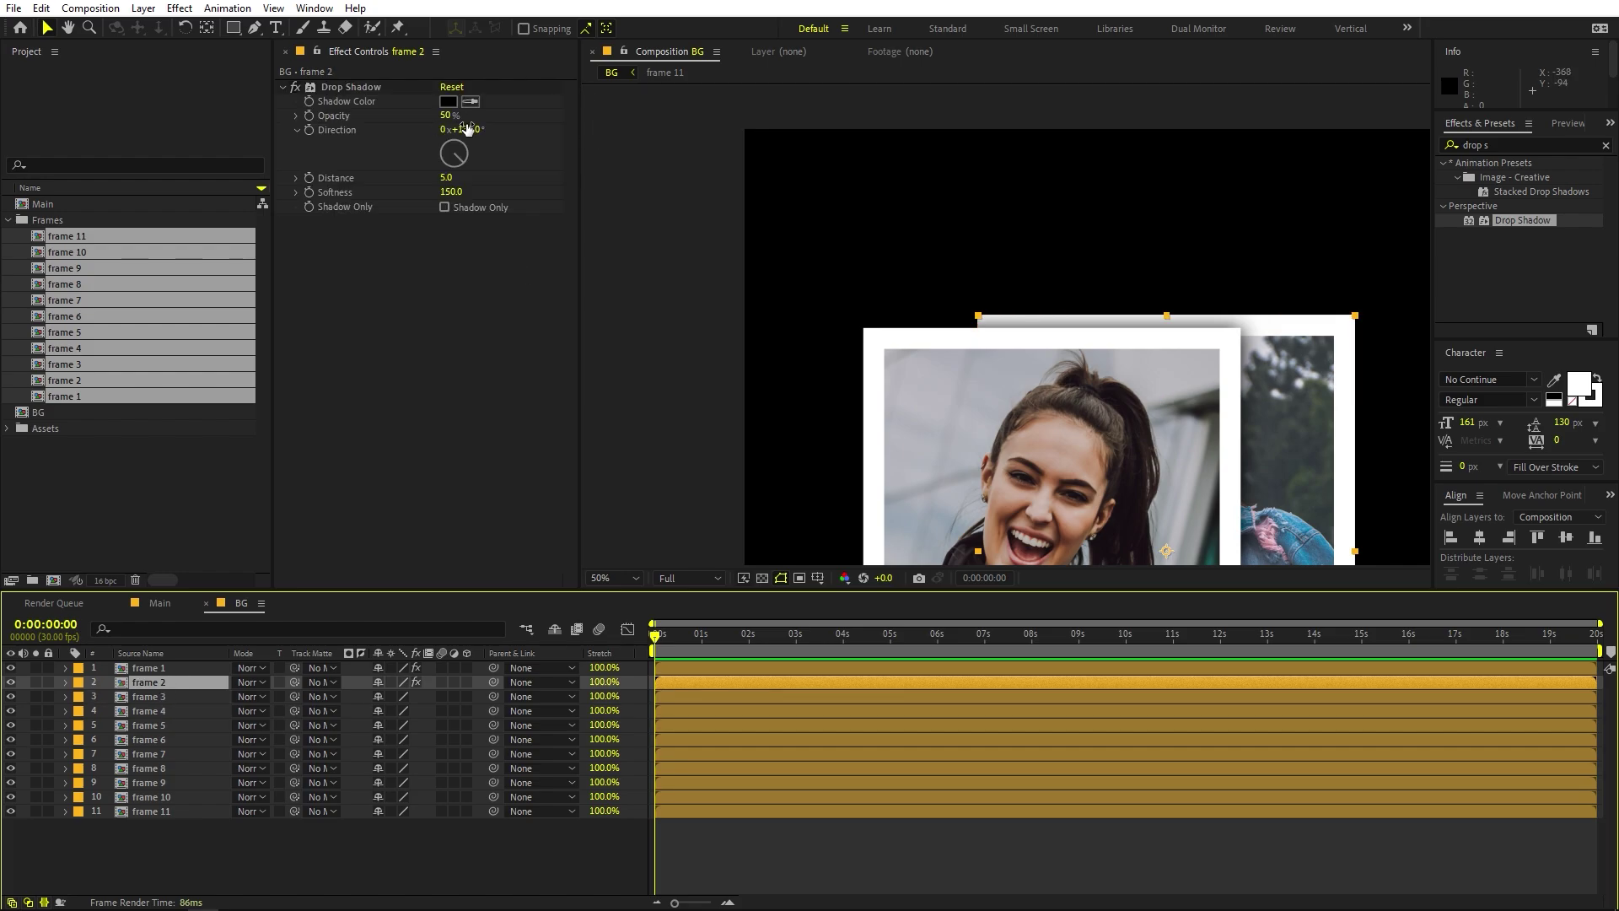
key(Delete)
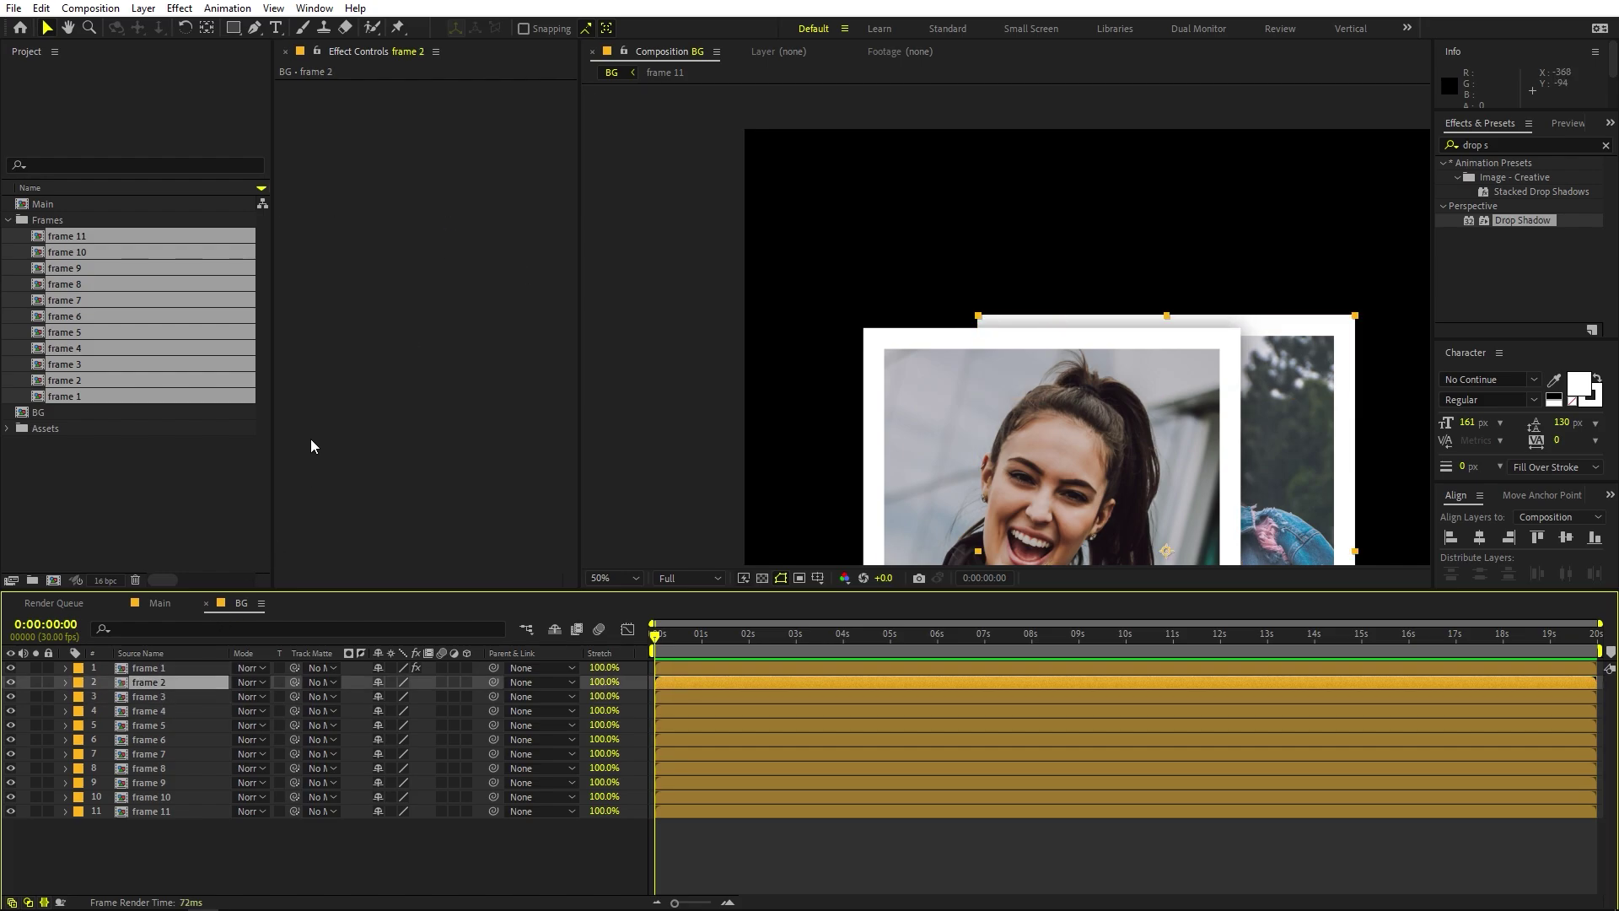
Step: Copy frame 1's Drop Shadow with relative property links and paste it onto the layers frame 2 through frame 11
click(172, 669)
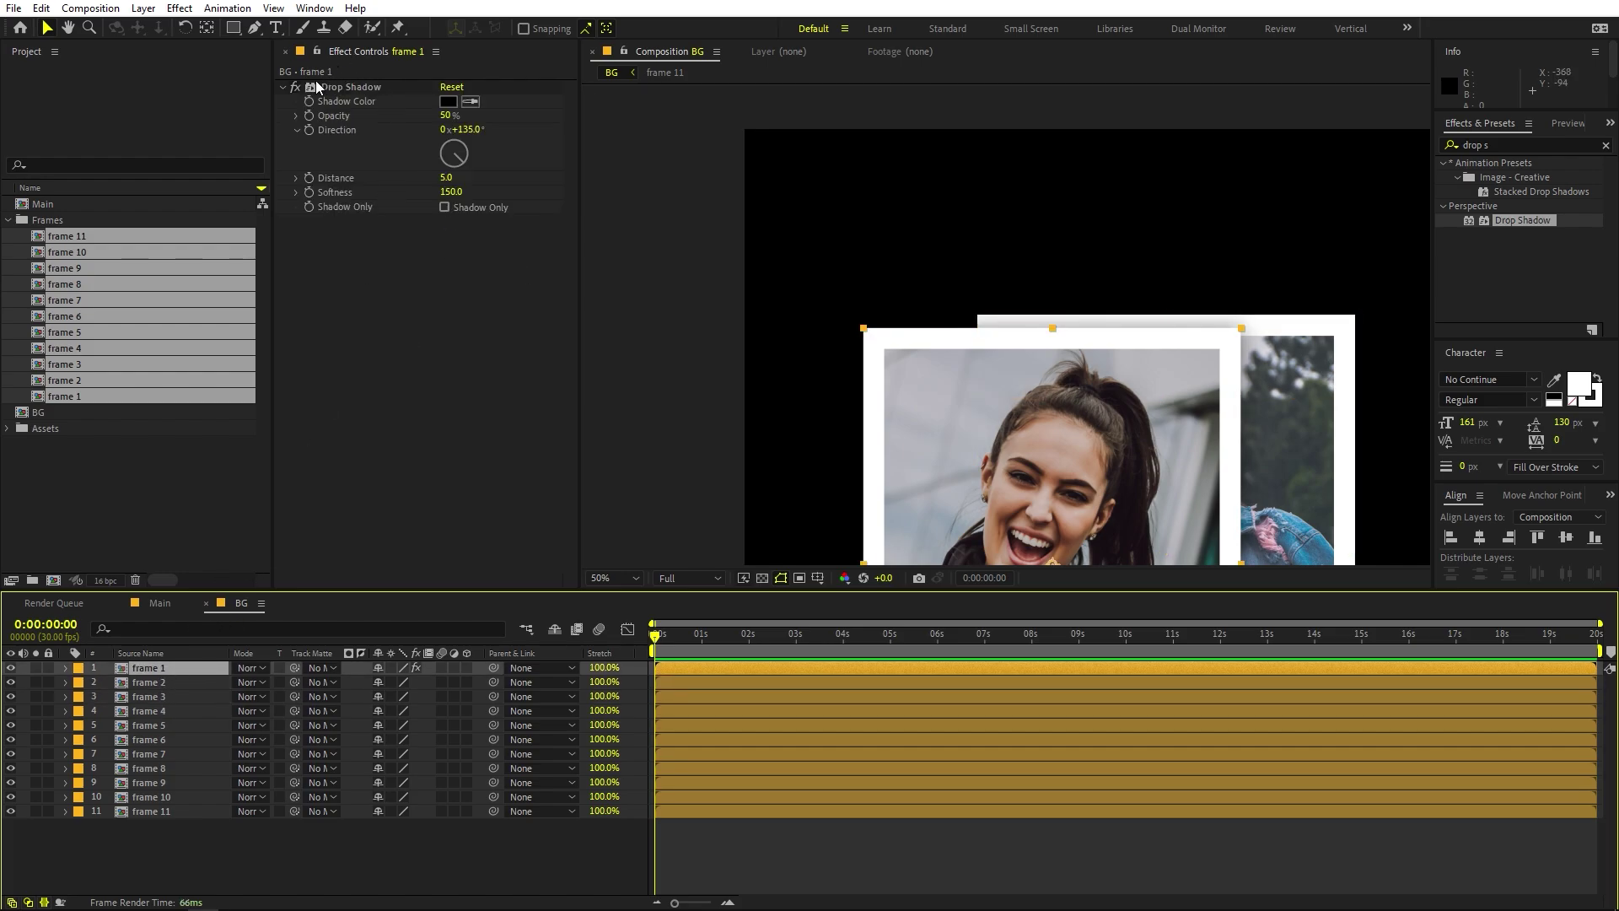
click(346, 87)
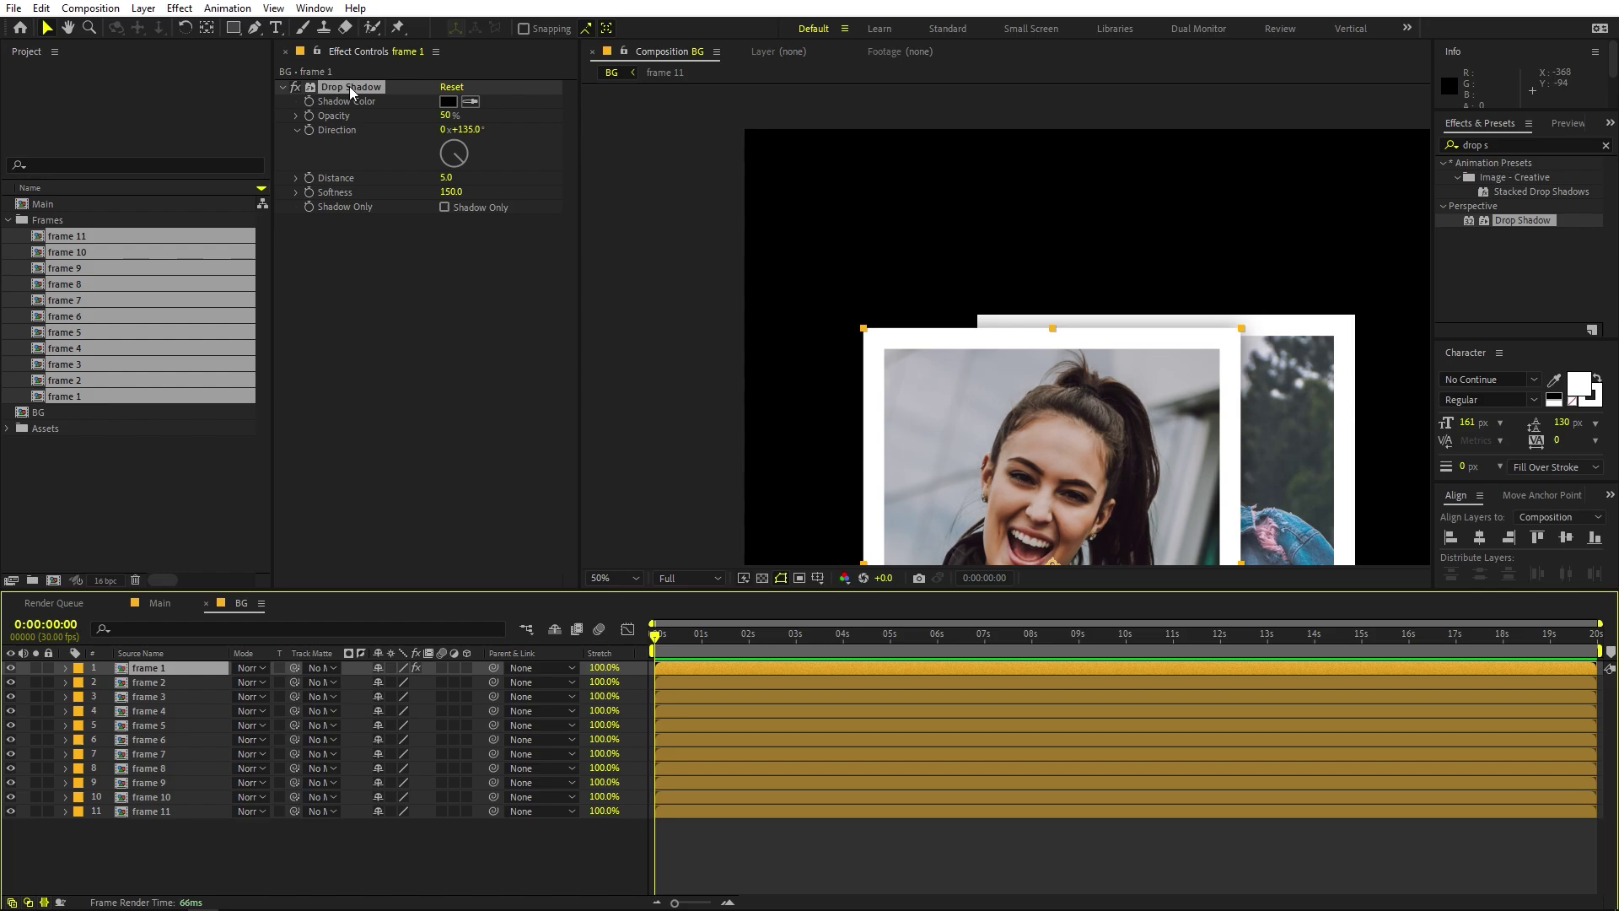
click(46, 7)
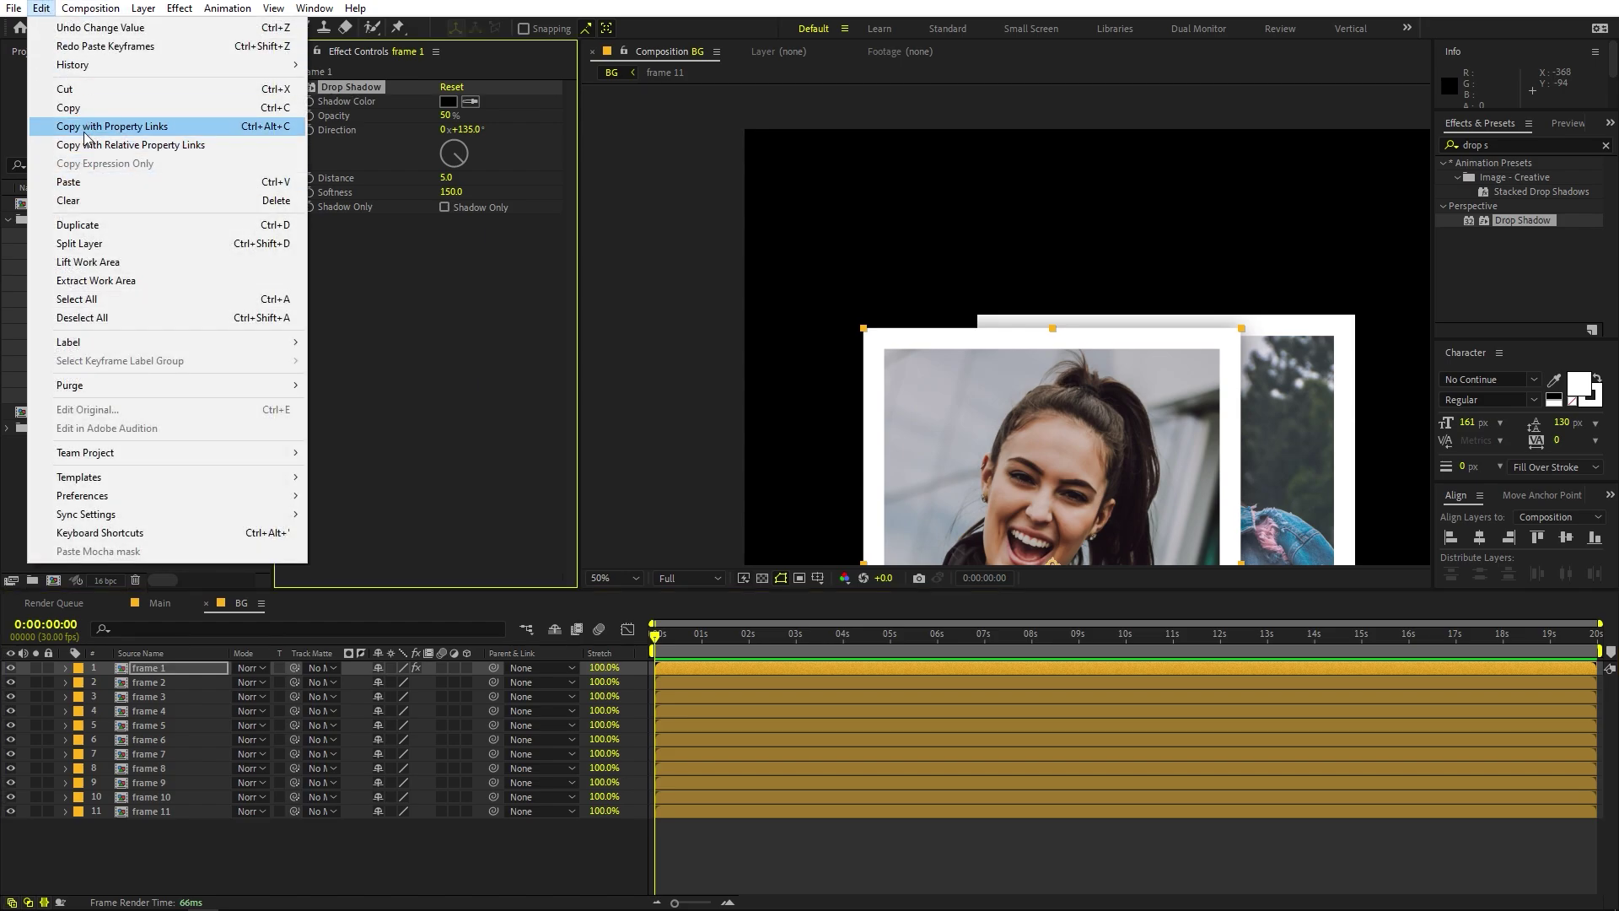
click(139, 146)
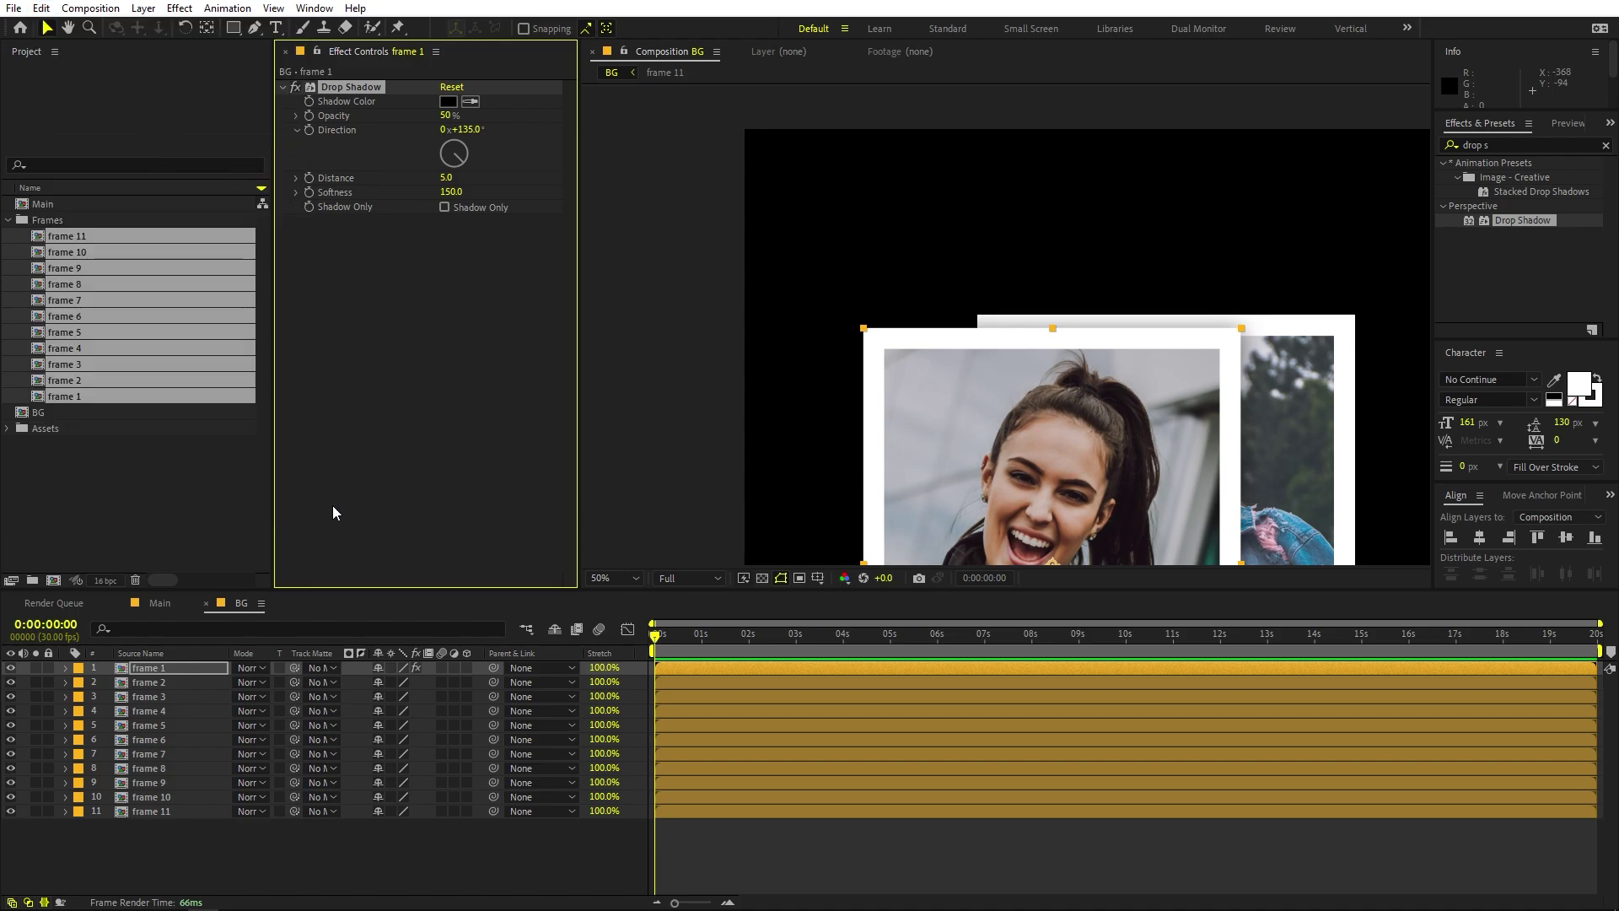
click(163, 685)
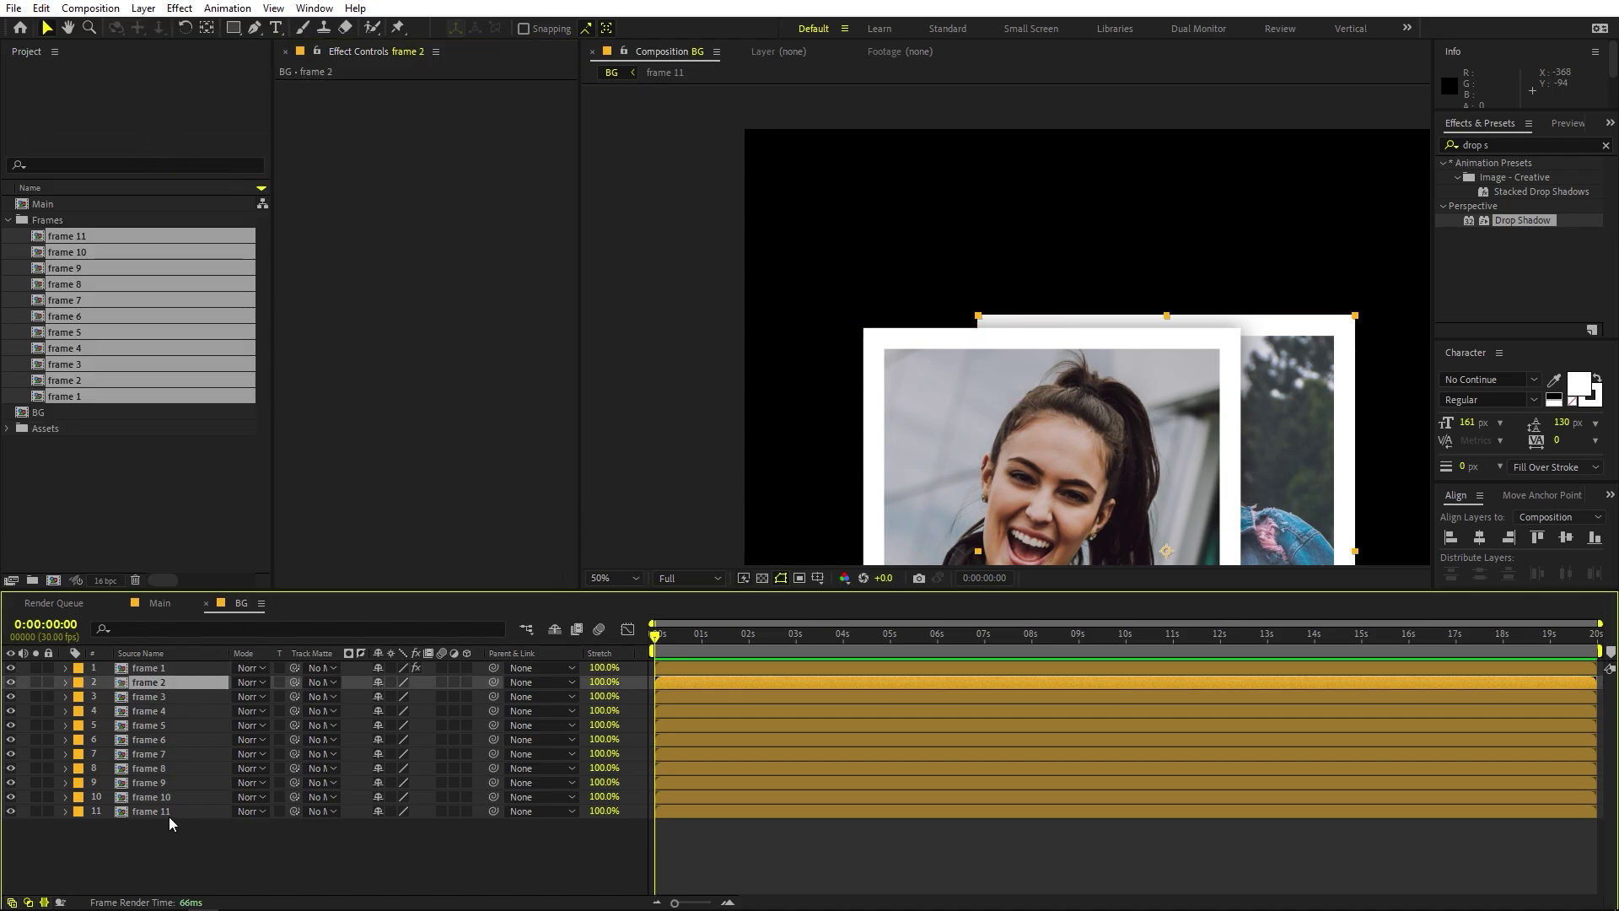
shift+click(169, 814)
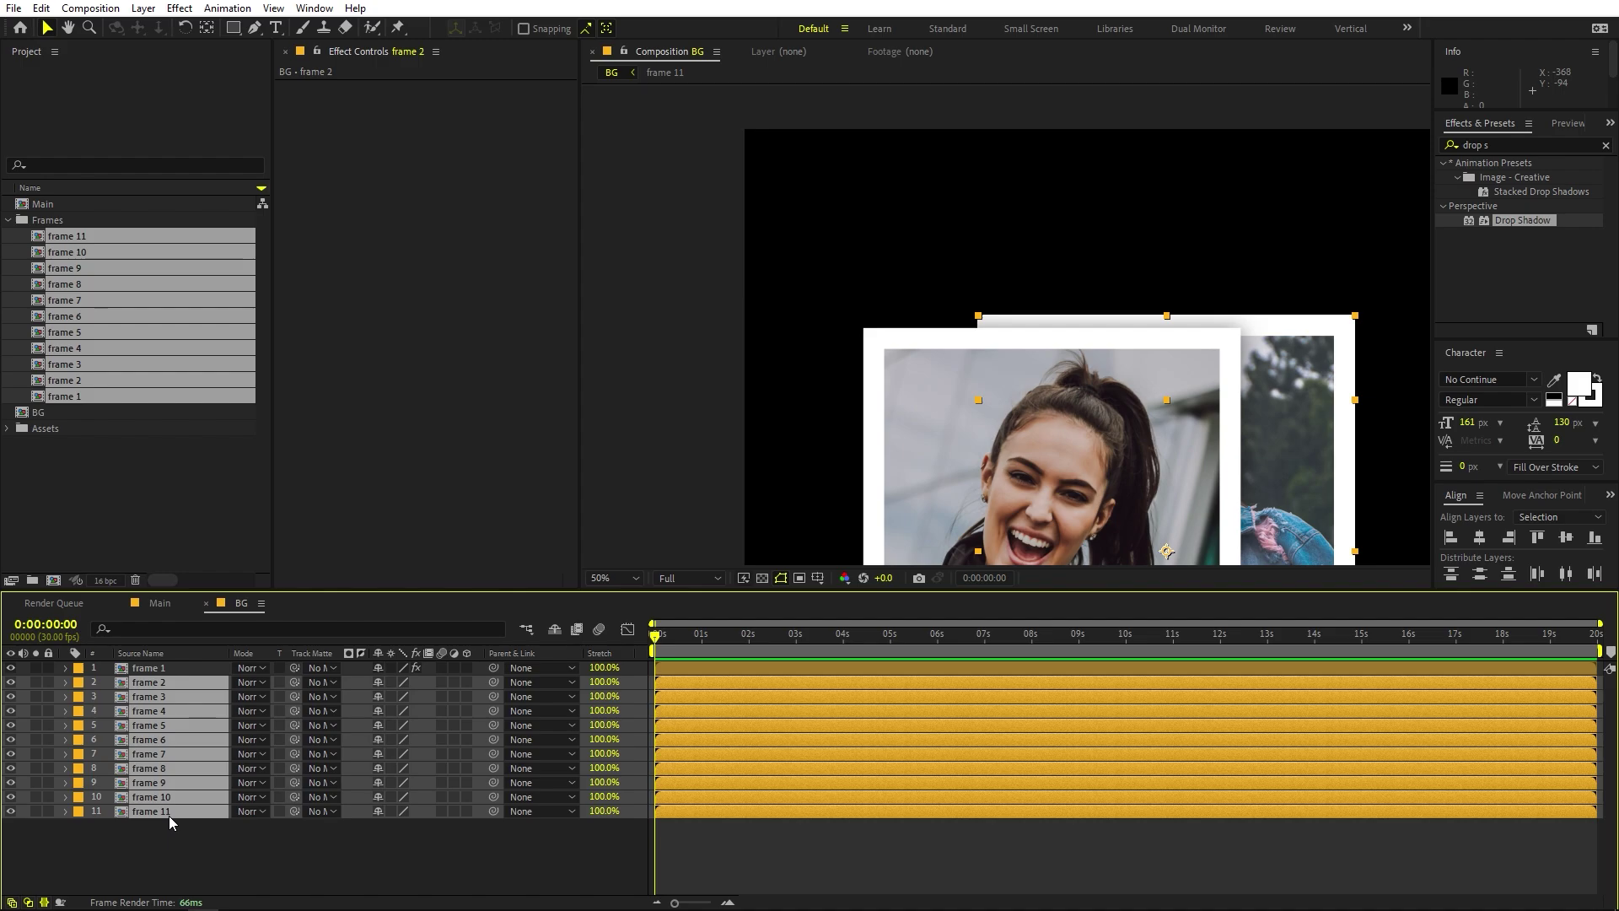
key(ctrl+v)
Step: Test the linked shadows by raising frame 1's shadow opacity to 100%, check frame 5's effect, and undo the opacity change
click(180, 670)
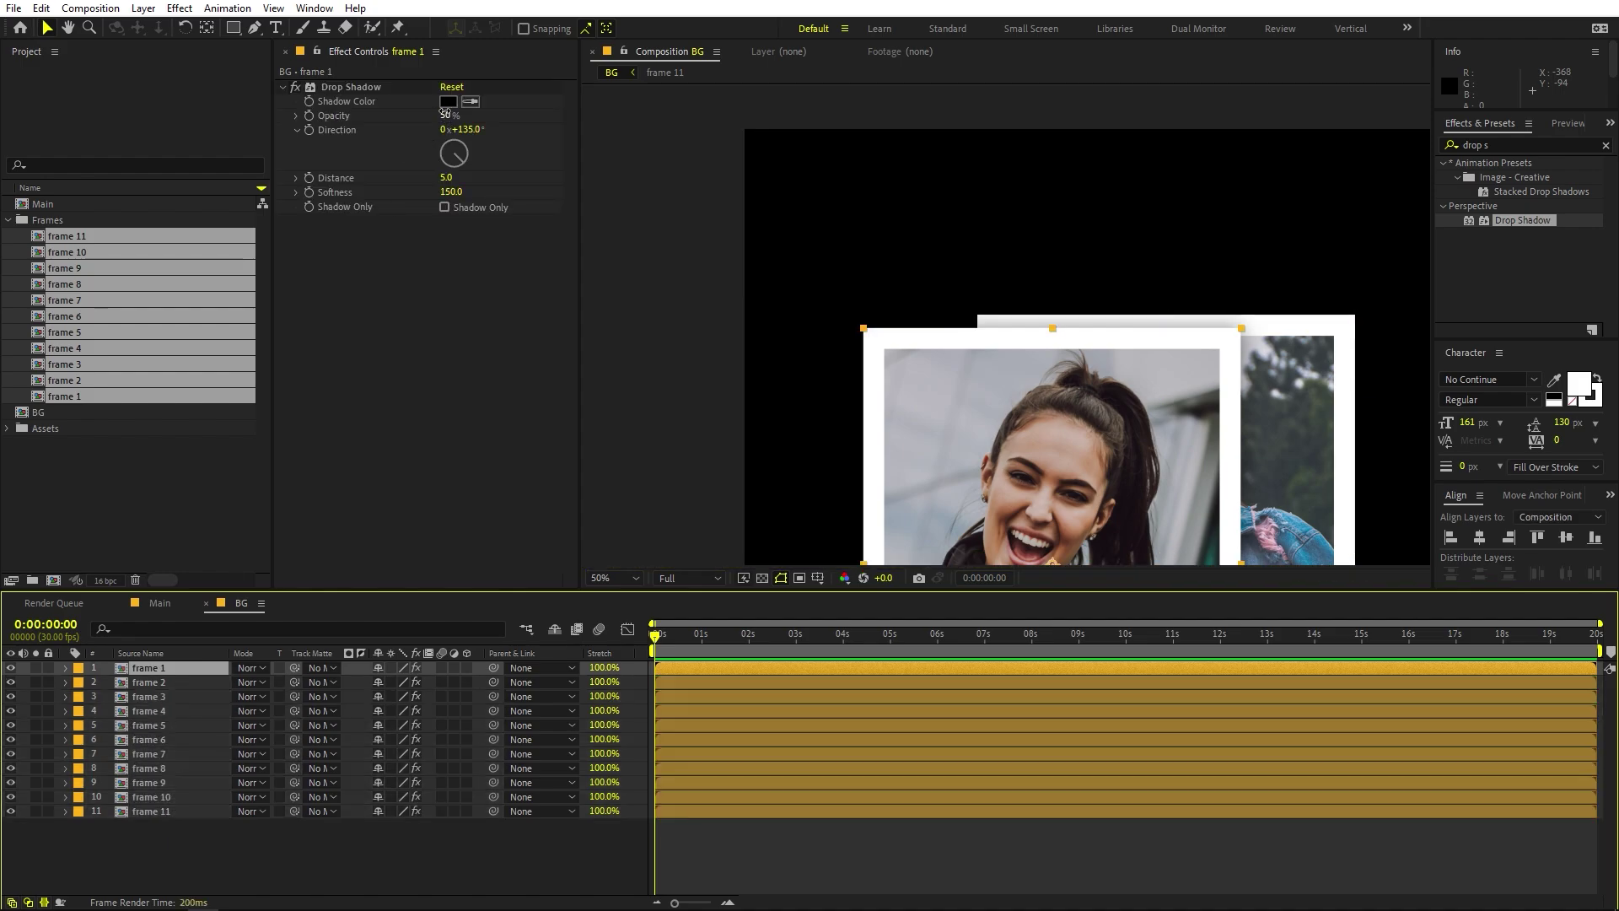
drag(445, 115, 486, 115)
click(151, 725)
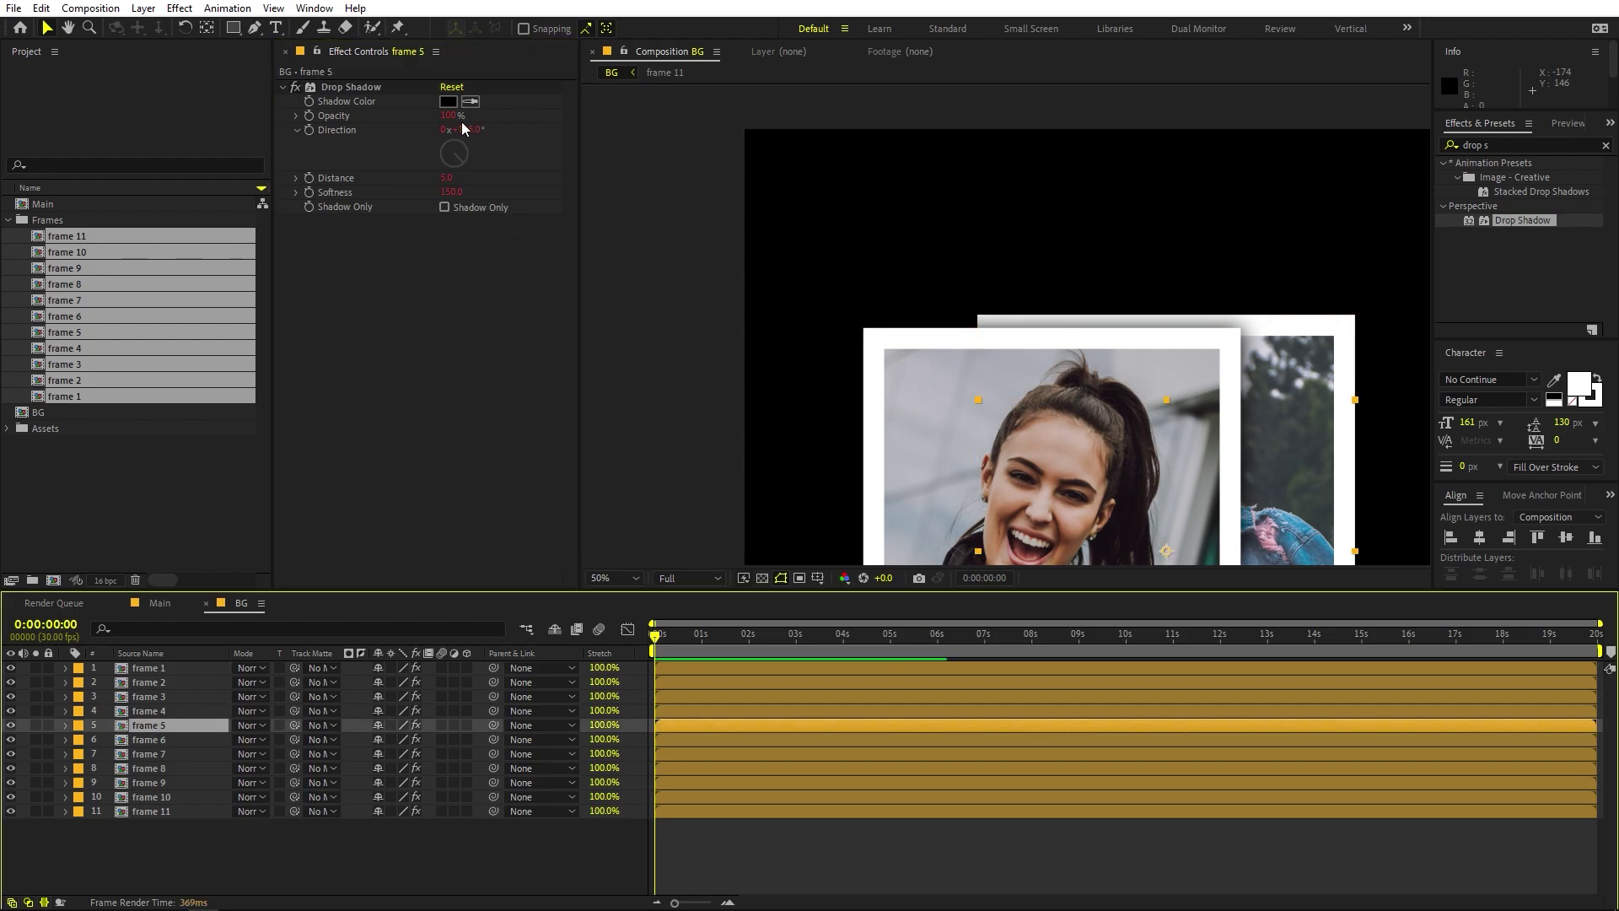
key(ctrl+z)
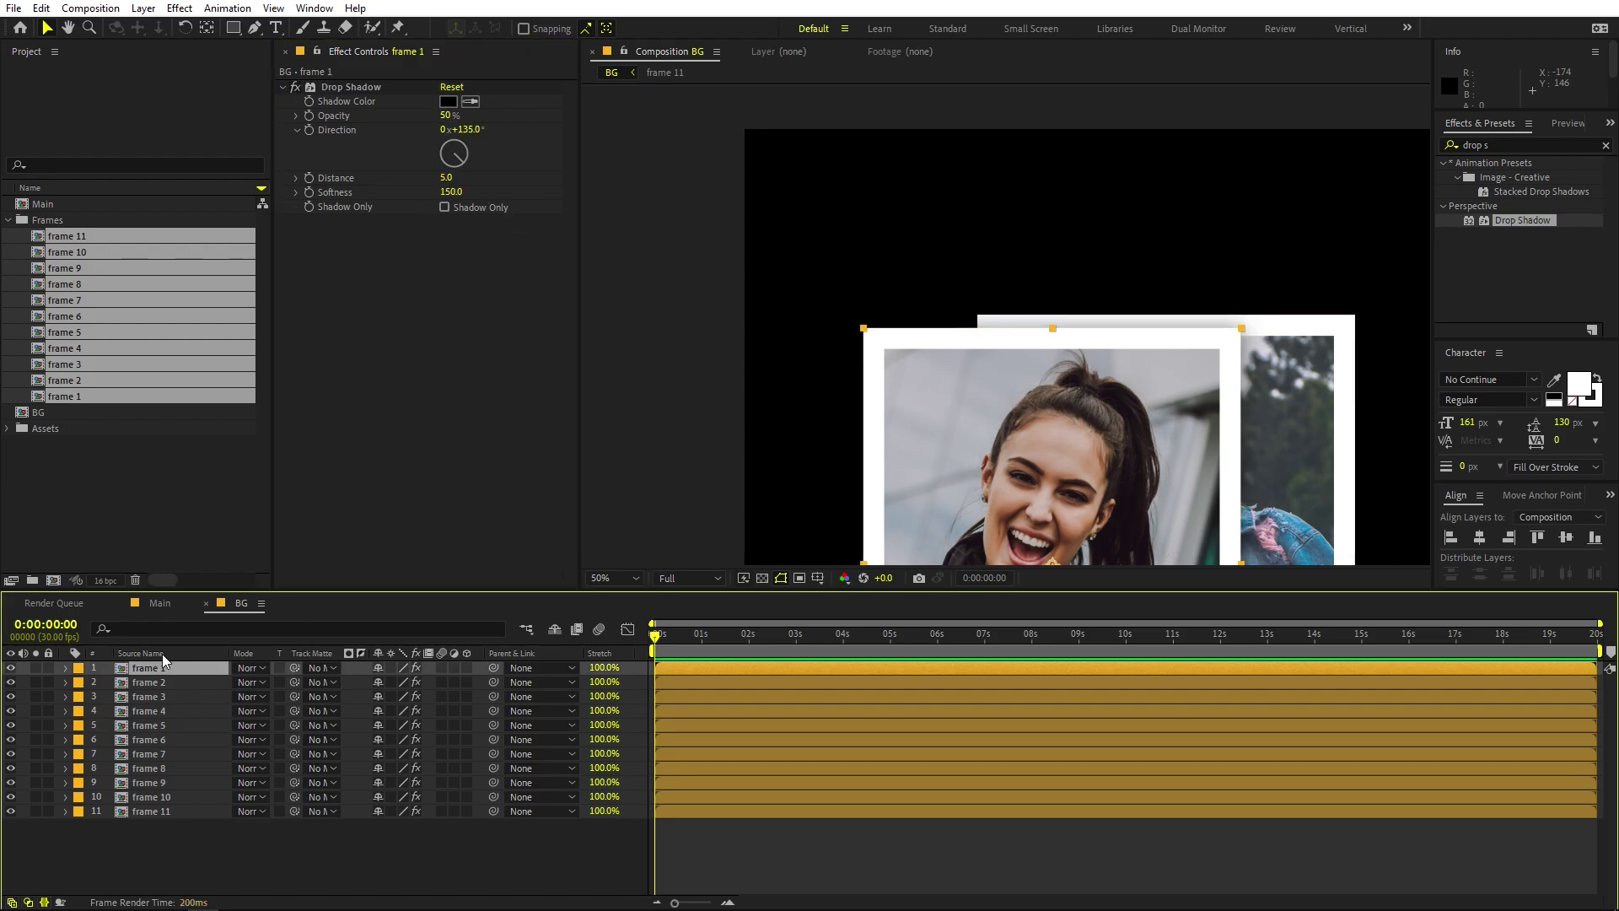
Step: Move frame 1 to the upper-left corner of the BG canvas and frame 2 to its lower-left area
drag(896, 361, 769, 11)
click(620, 582)
click(634, 610)
drag(1000, 347, 902, 506)
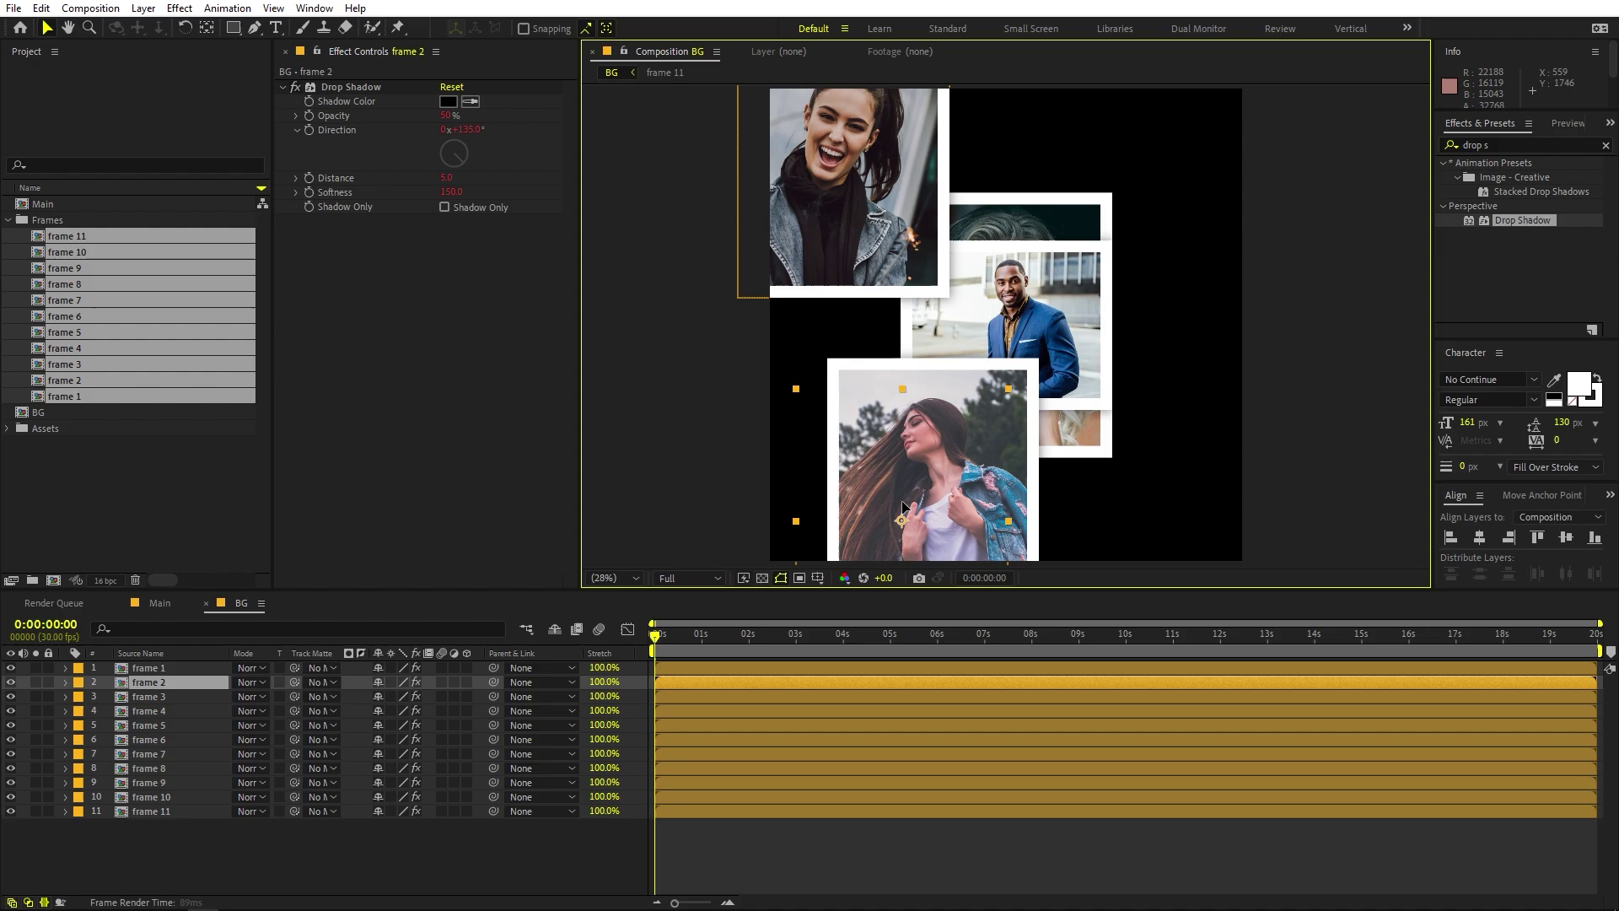
Step: Arrange all frames in three rows across BG, scaling most to 54.8%, frame 2 to 62.2%, frame 3 to 92.6%, frame 10 to 57.2%, frame 11 to 89.1%
drag(1182, 439, 1131, 232)
scroll(1131, 281, down, 1)
drag(1120, 289, 1098, 405)
drag(831, 415, 788, 354)
drag(962, 237, 1085, 383)
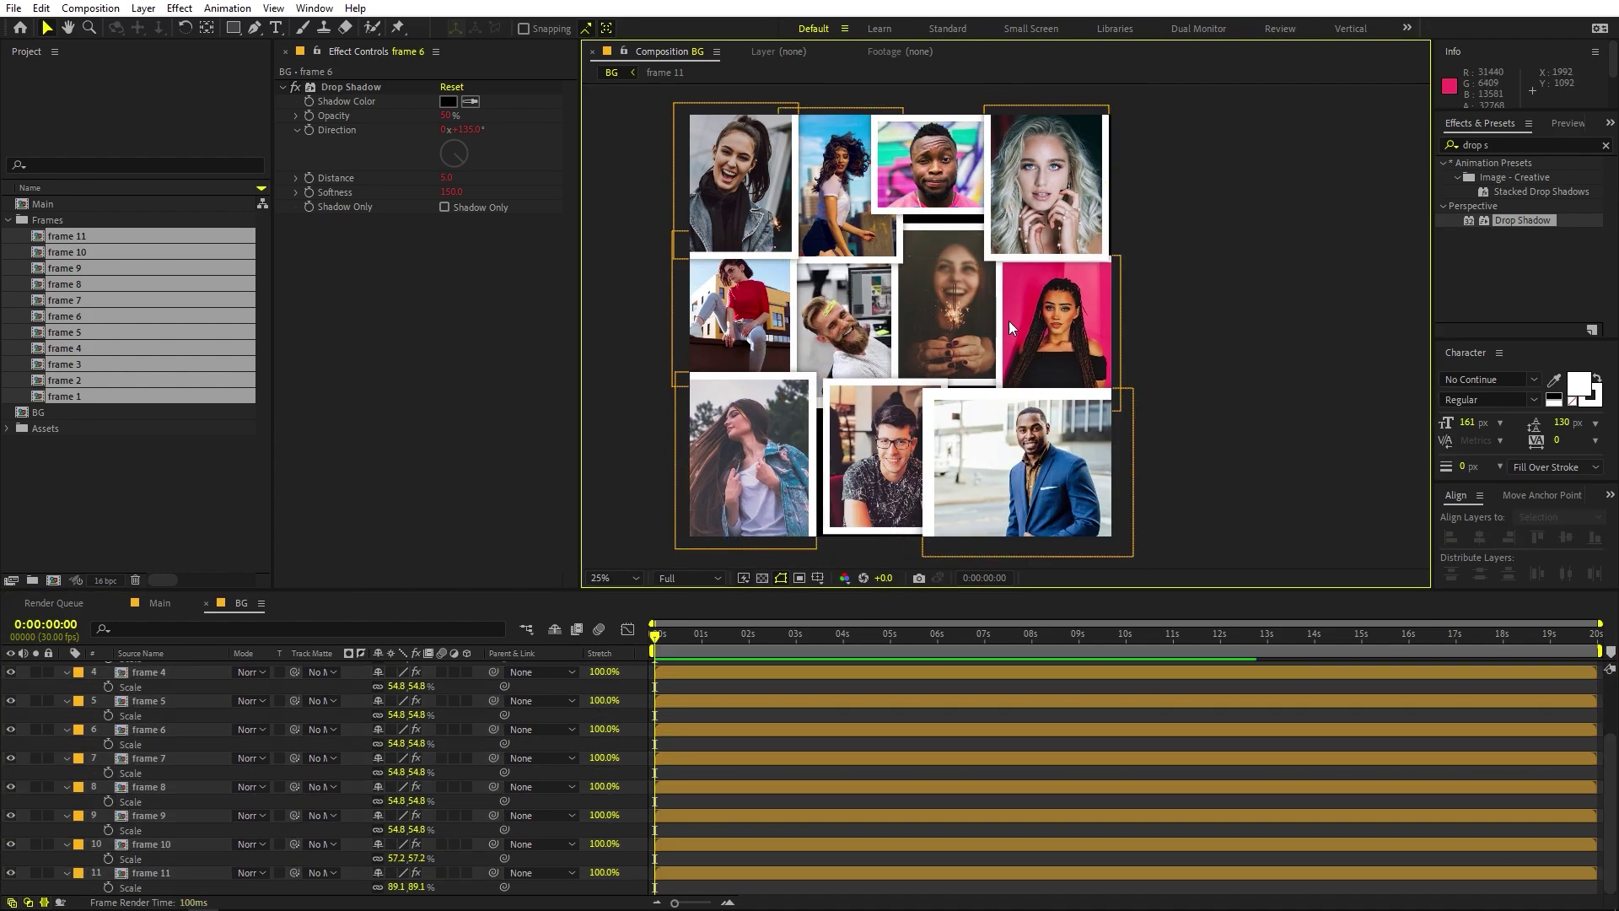
click(745, 461)
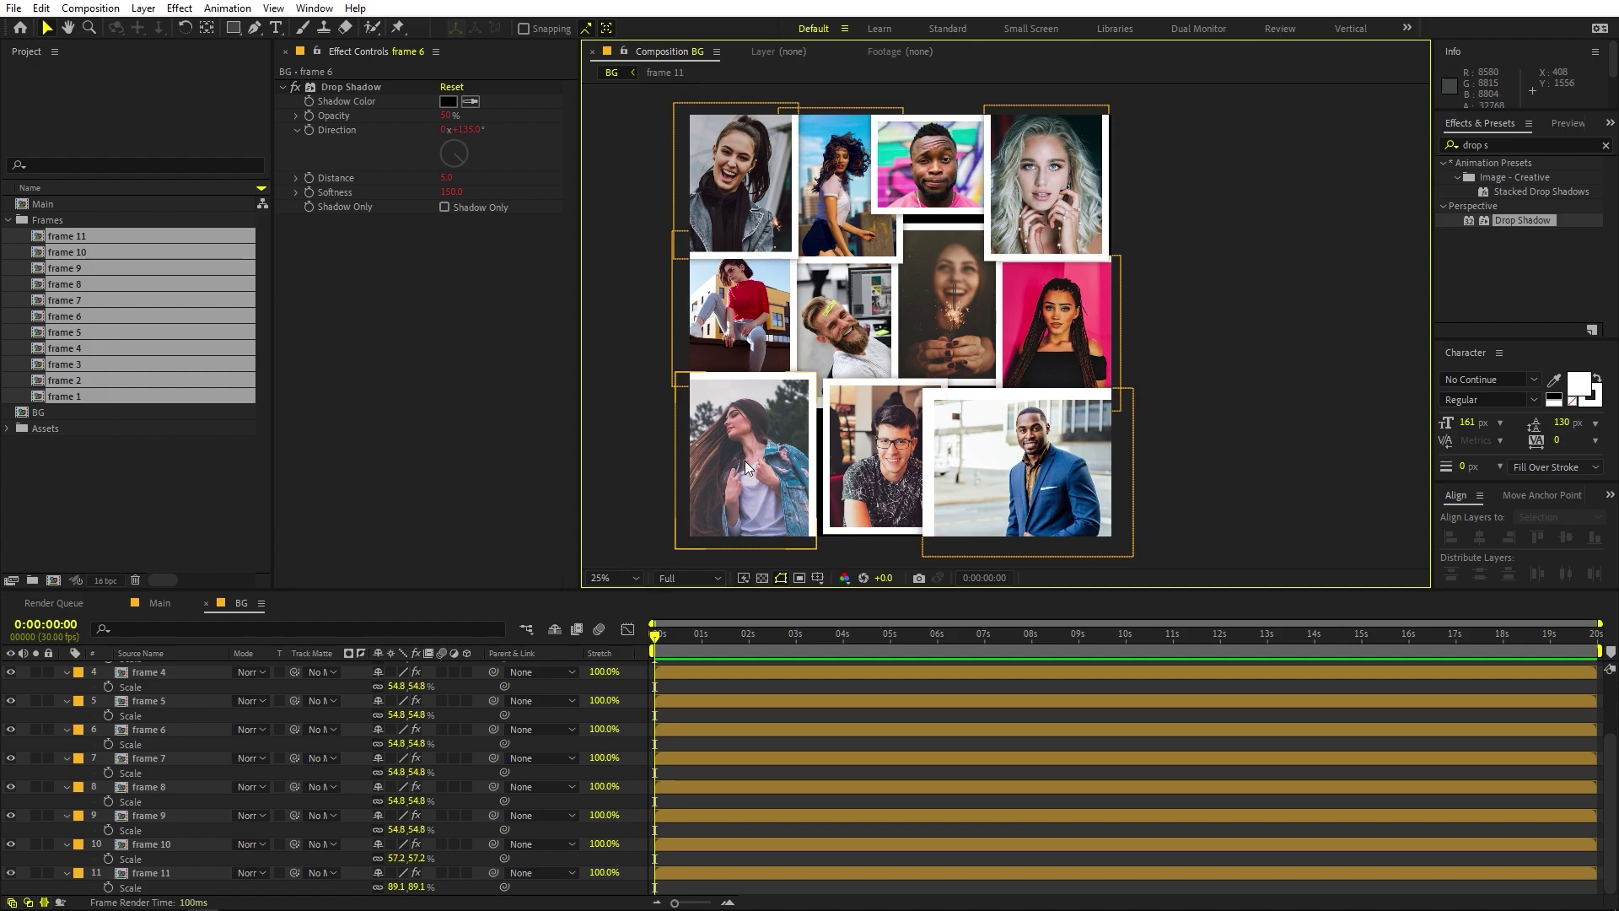
scroll(170, 781, up, 3)
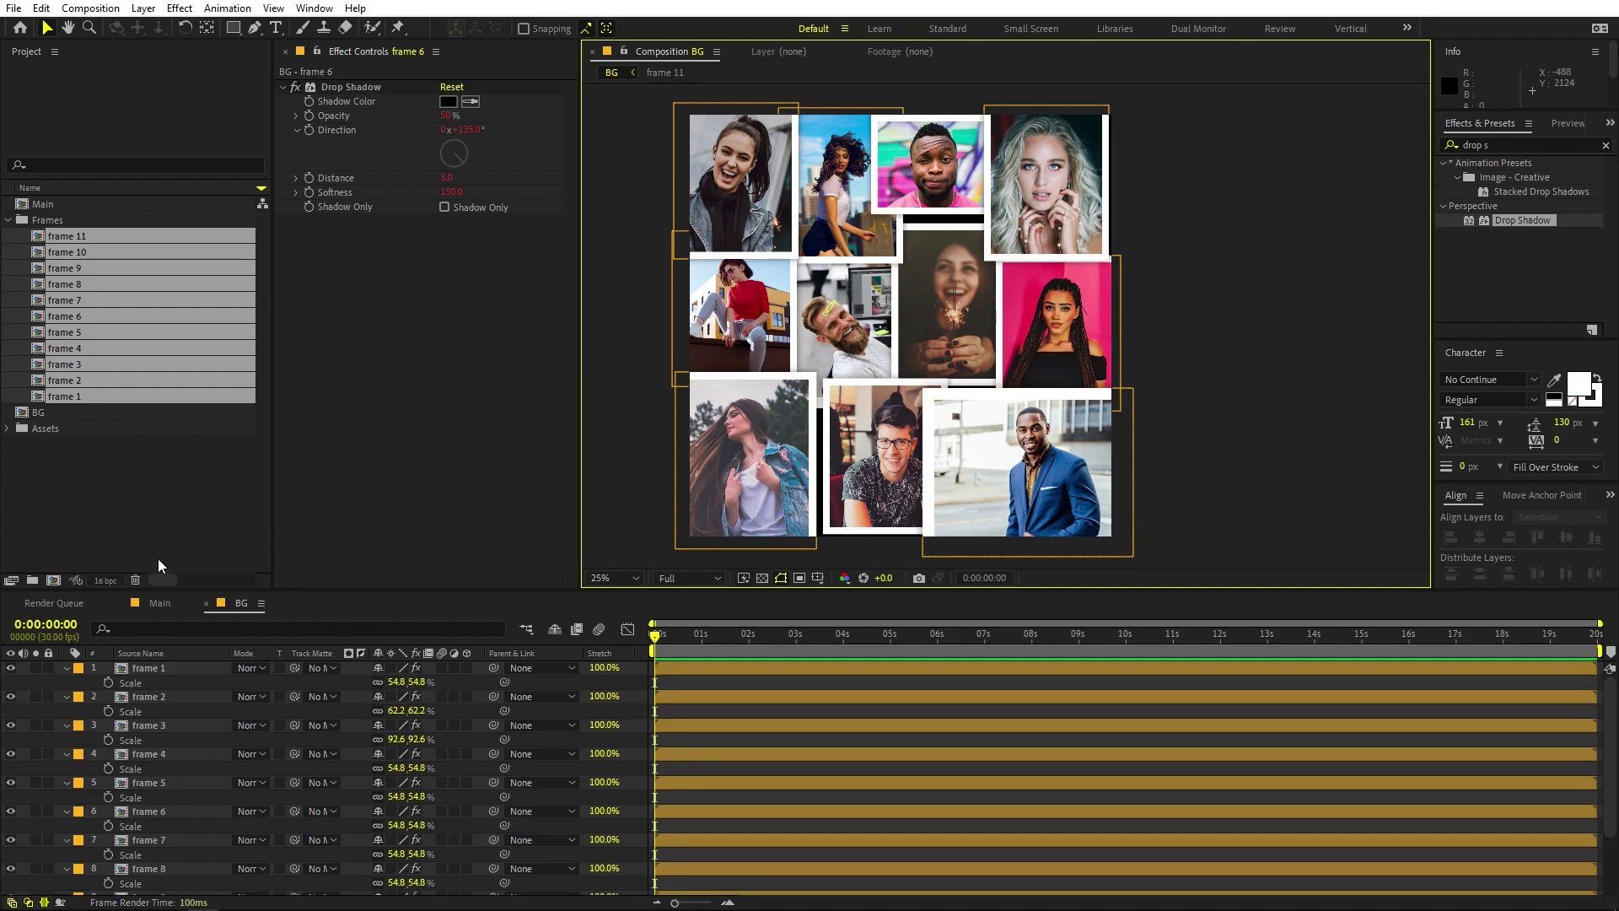
Step: Add the BG composition as a layer in the Main composition
click(160, 604)
click(174, 505)
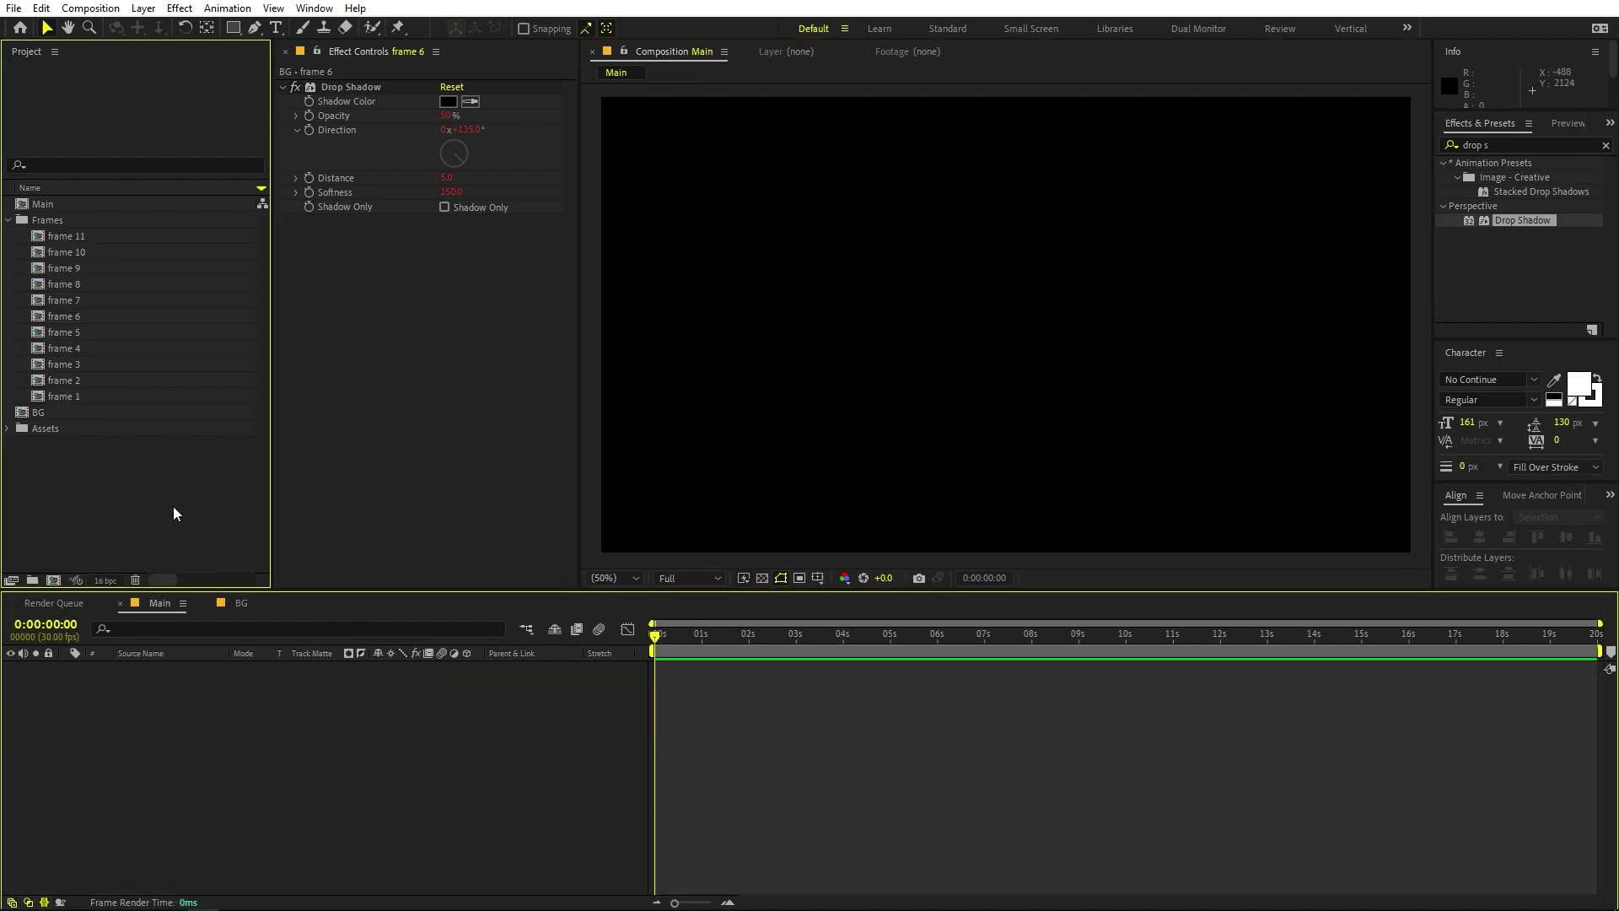
drag(42, 413, 189, 766)
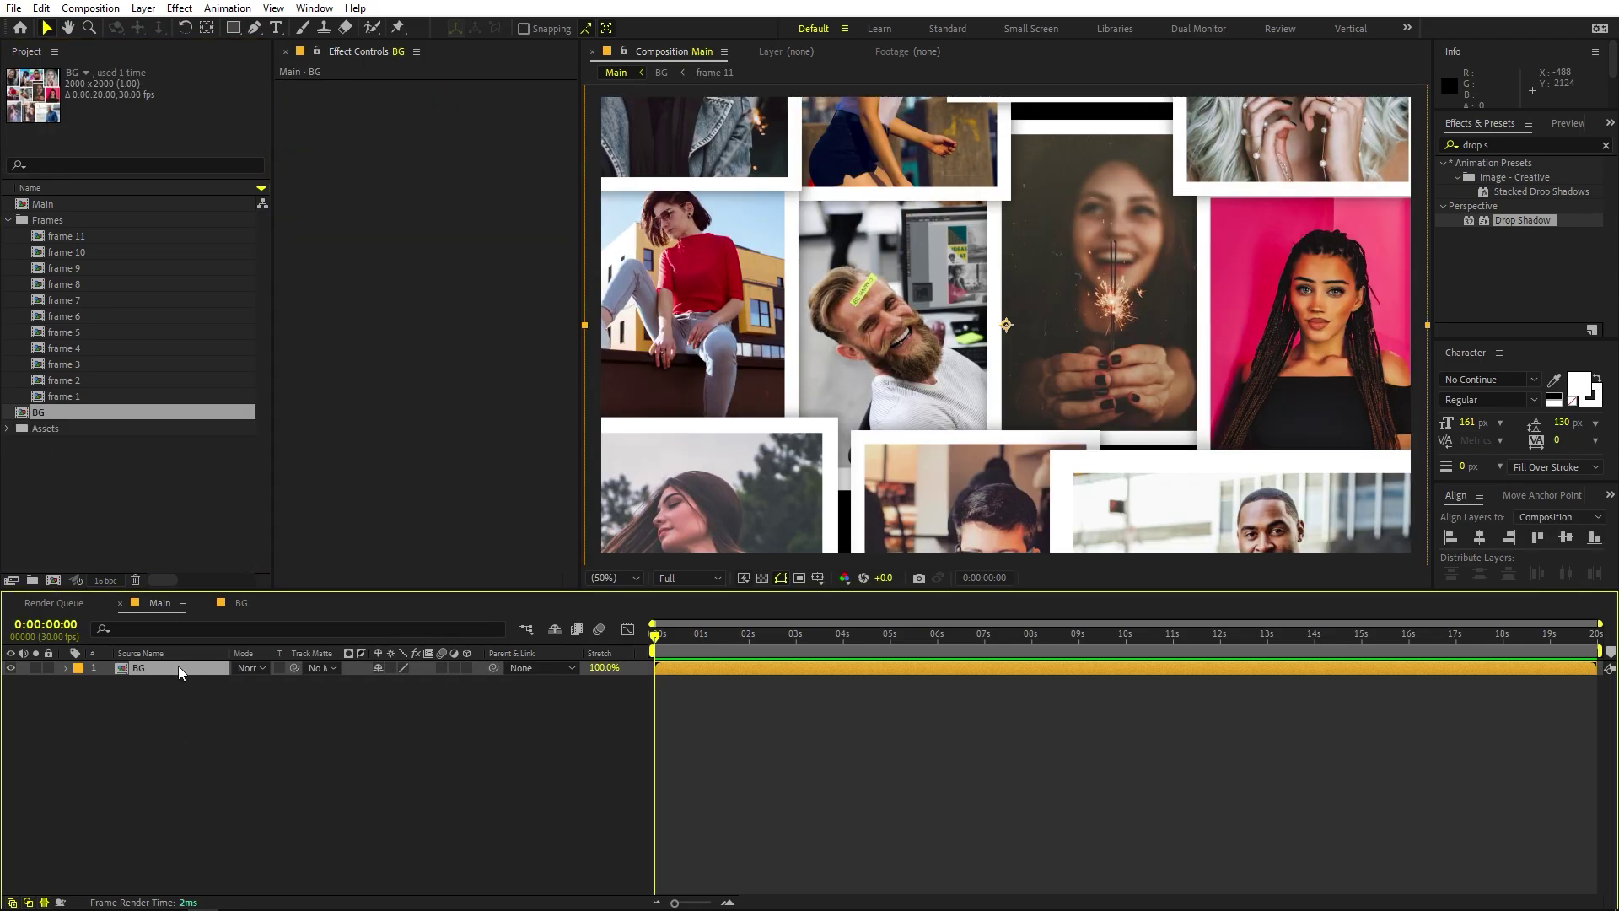
Step: Make all eleven frame layers in BG 3D layers with their scale properties collapsed, and return to the Main composition
double_click(150, 669)
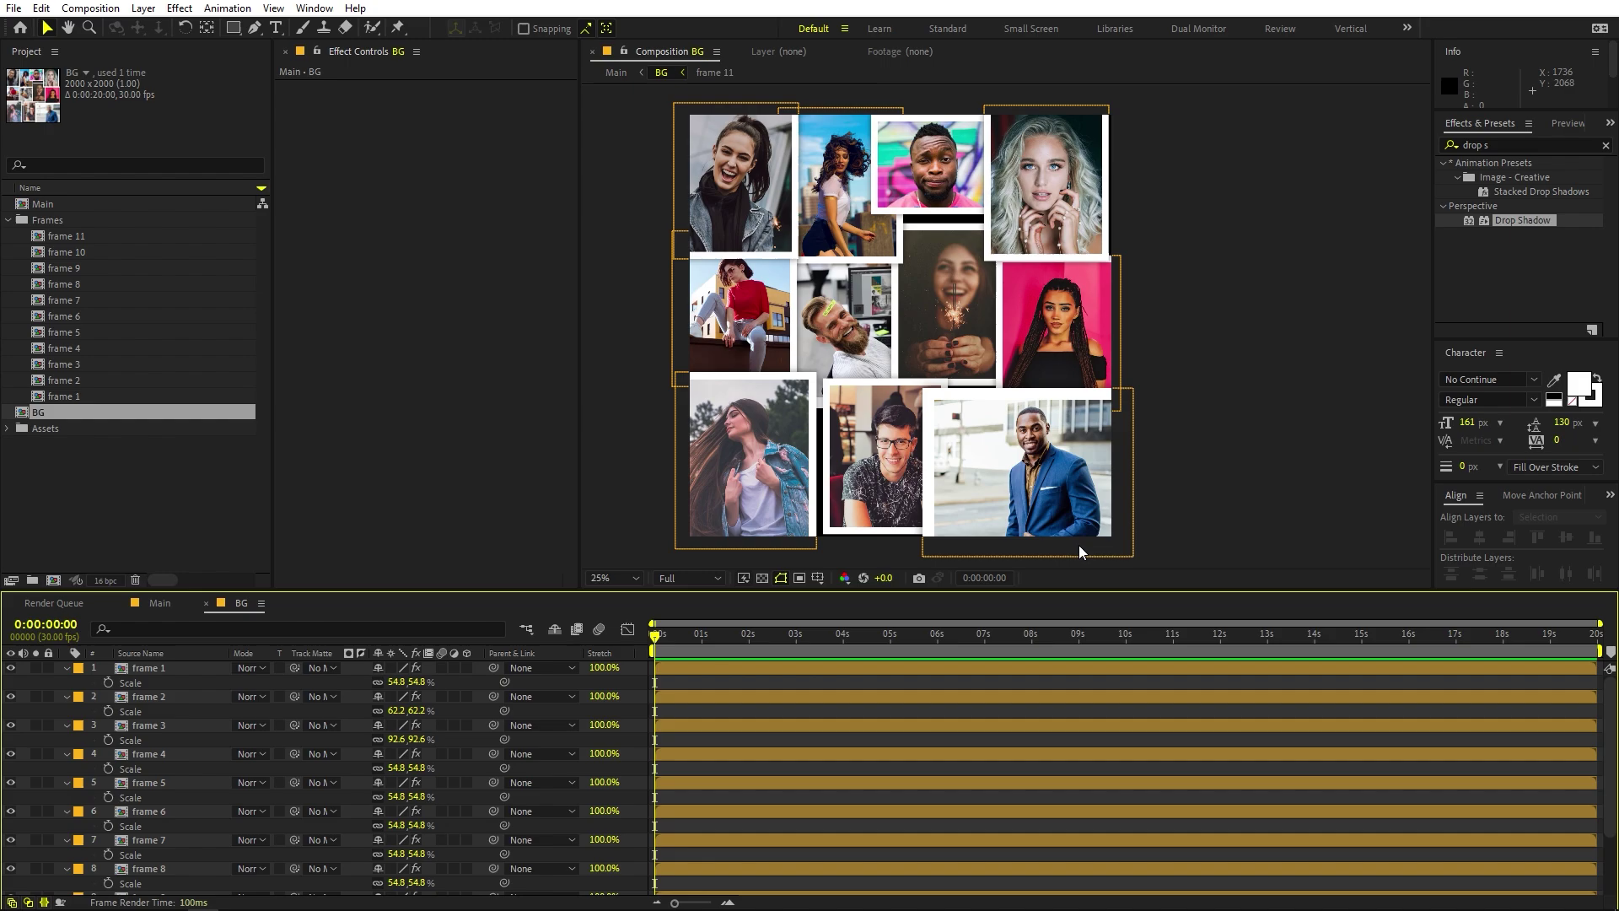
key(ctrl+a)
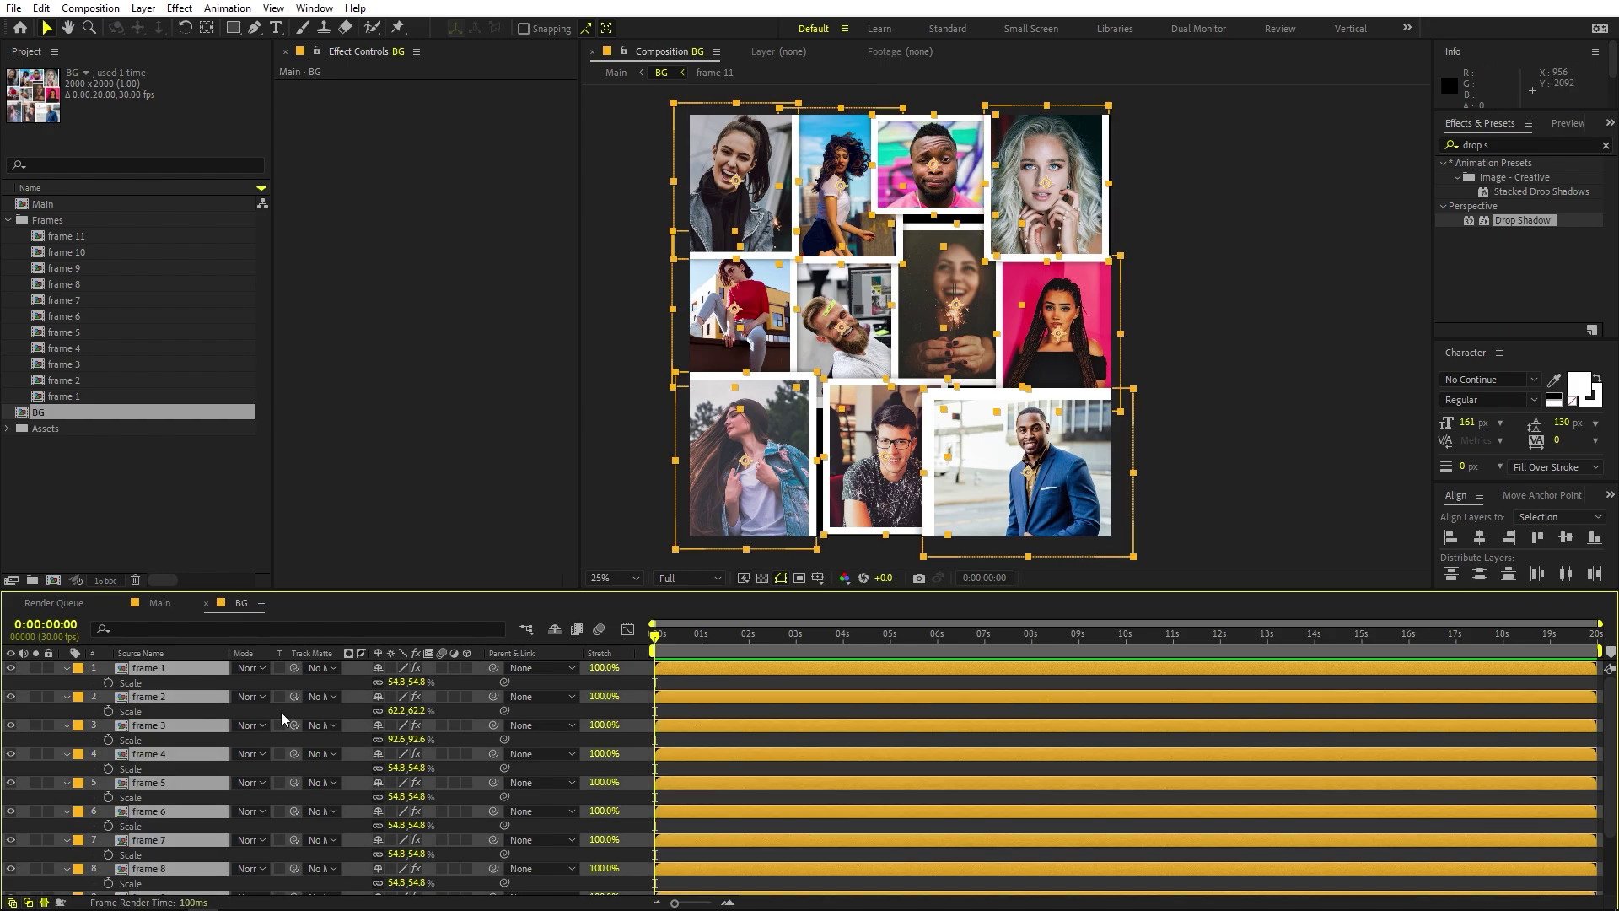
key(s)
click(467, 667)
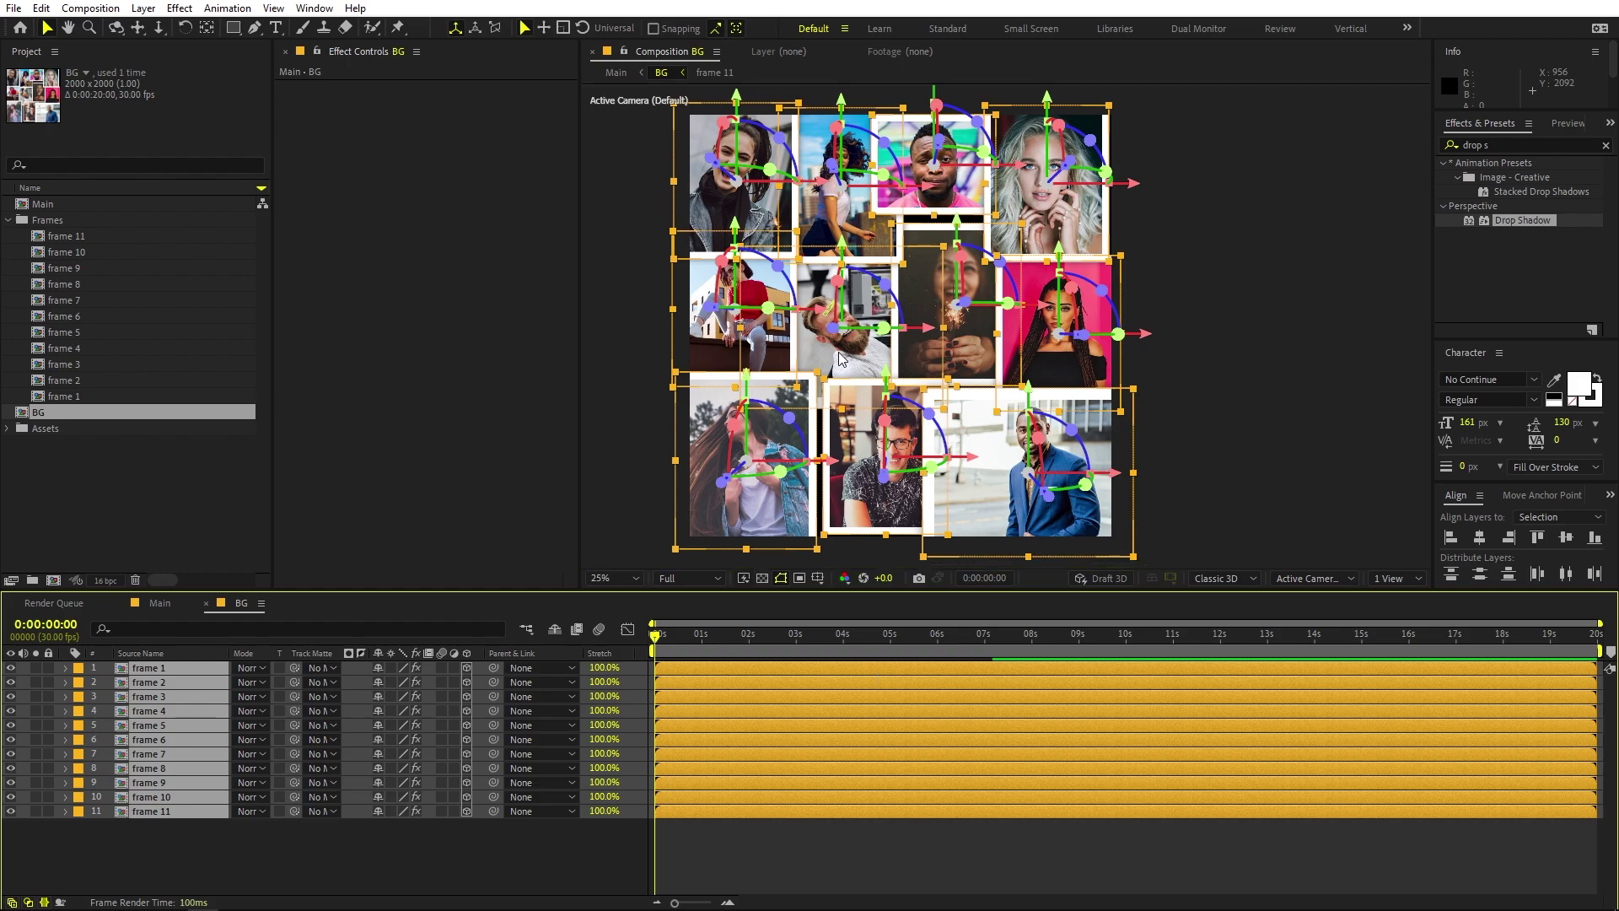
click(155, 602)
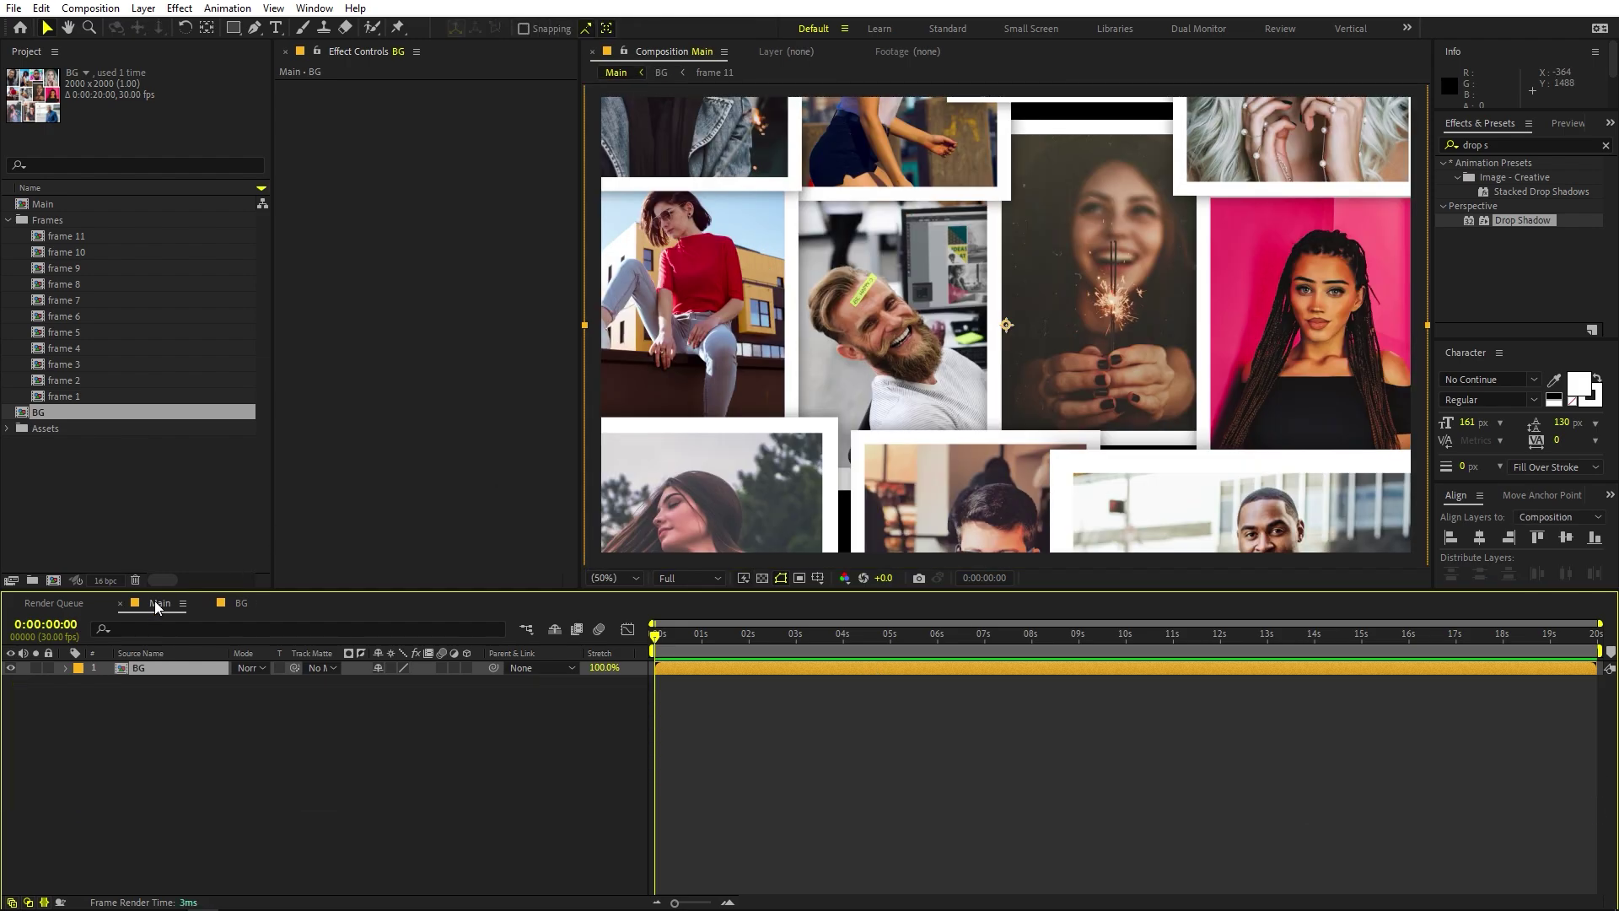
Step: Make the BG layer in Main a 3D layer and collapse its transformations
click(160, 752)
click(467, 667)
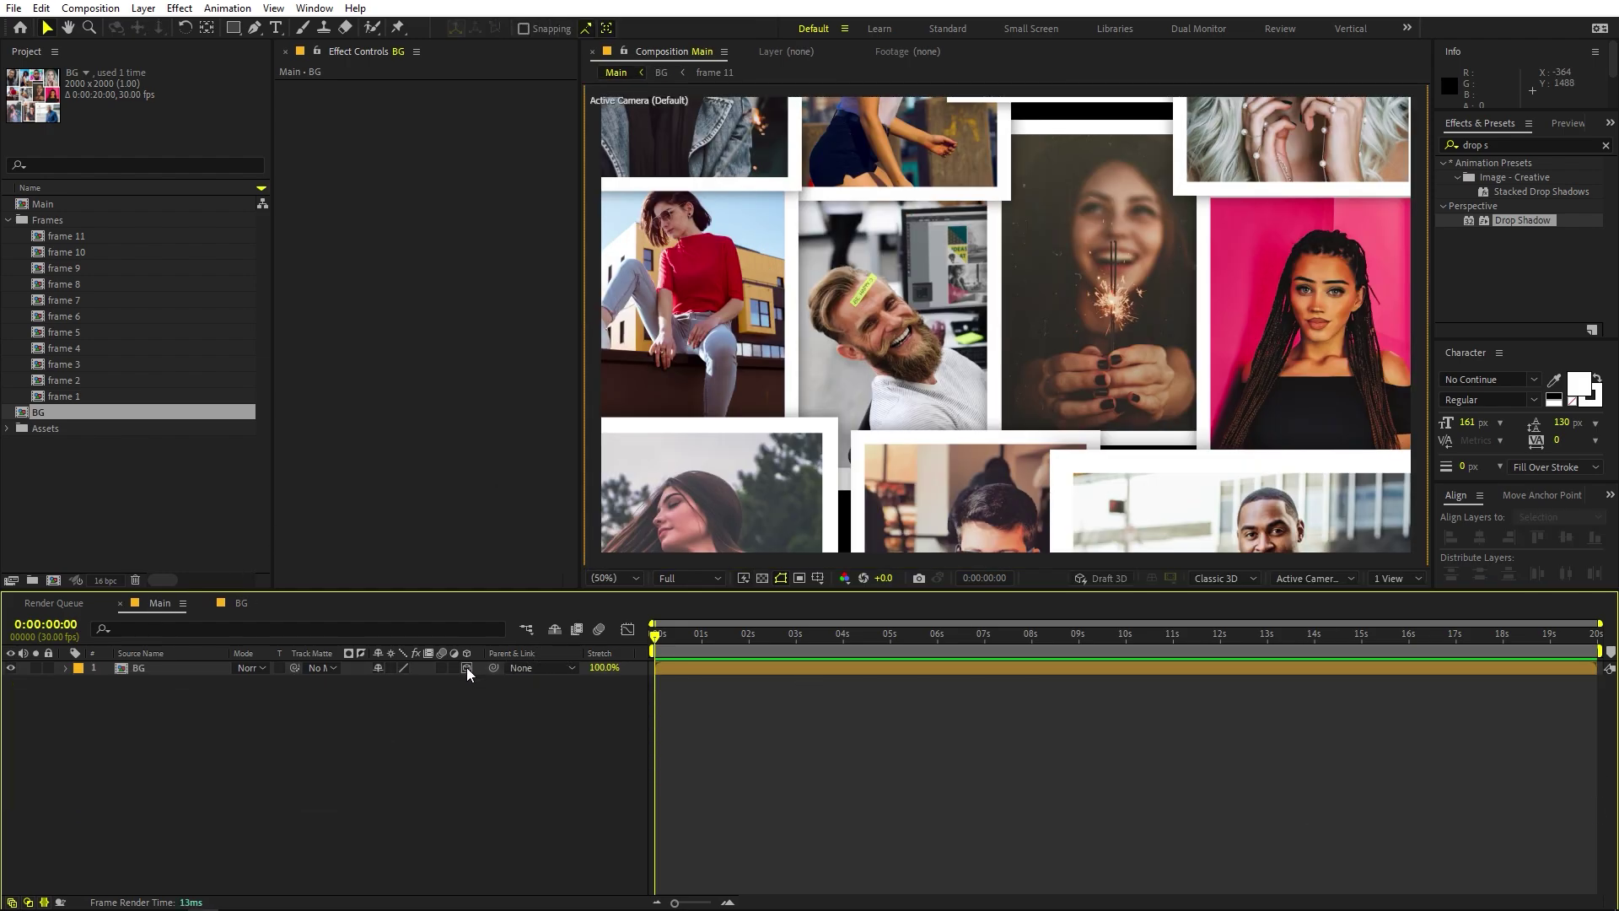
click(391, 668)
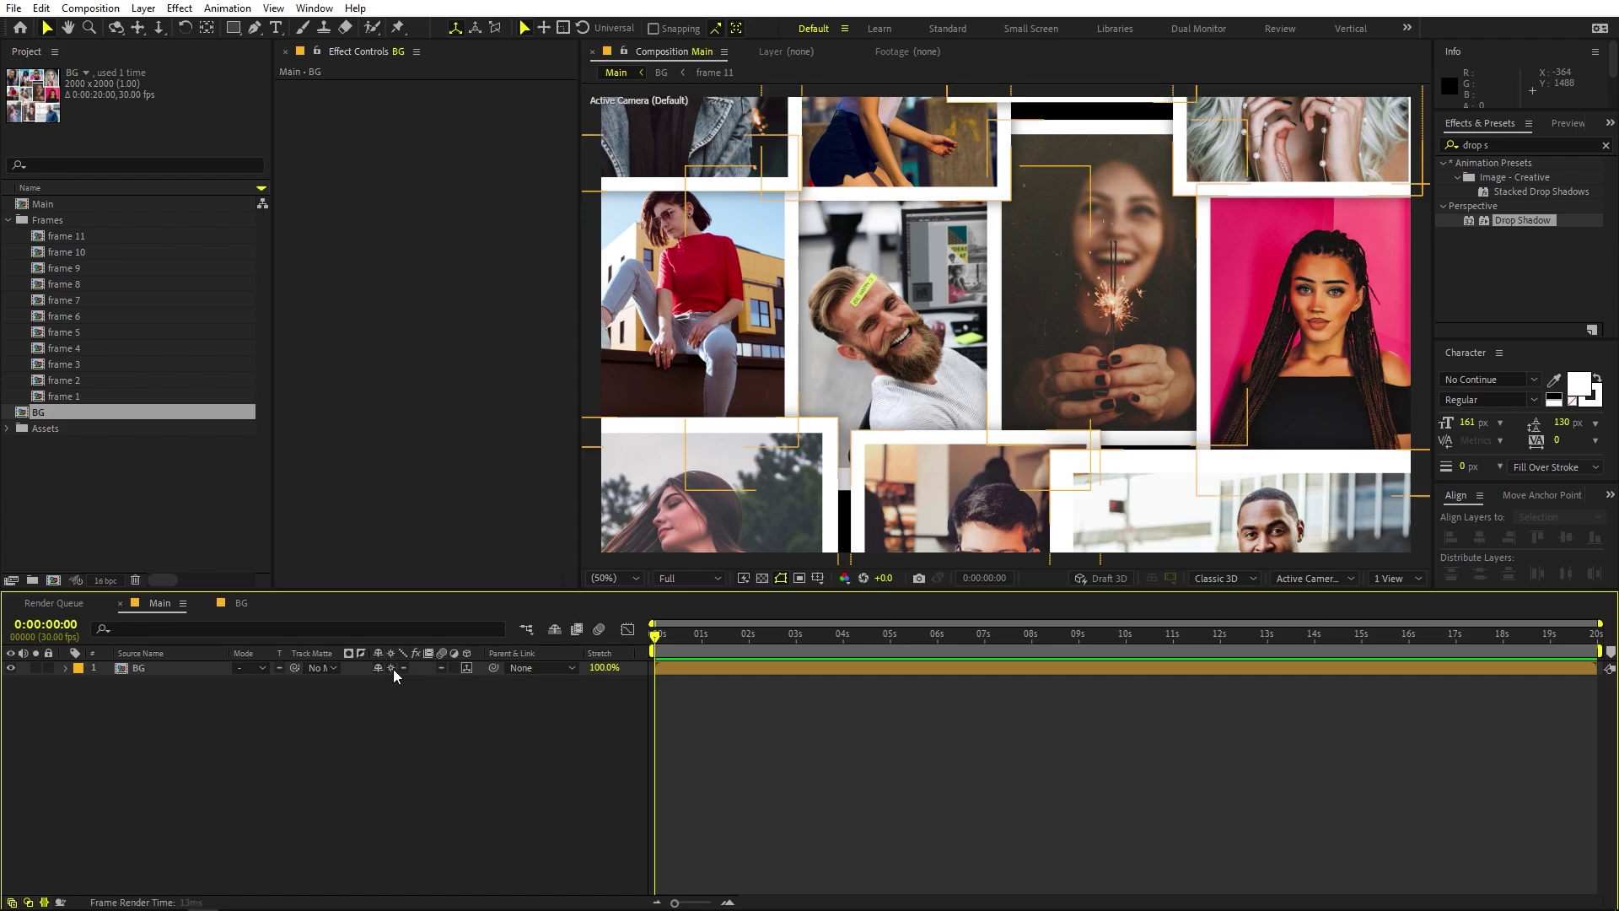
scroll(924, 356, down, 2)
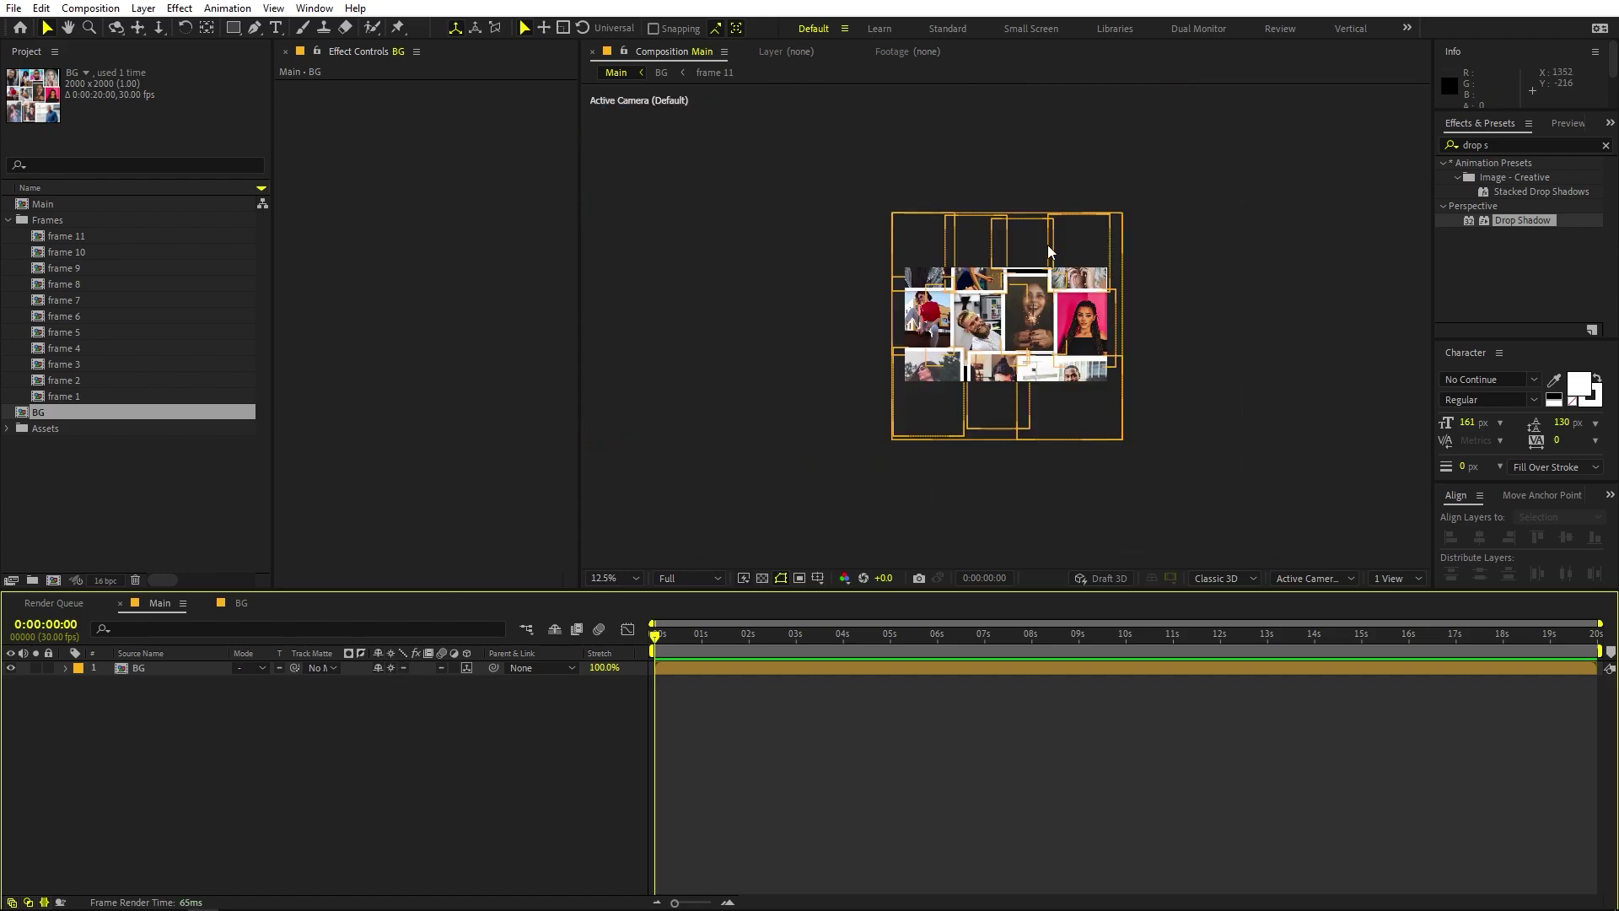
click(1049, 244)
click(1140, 350)
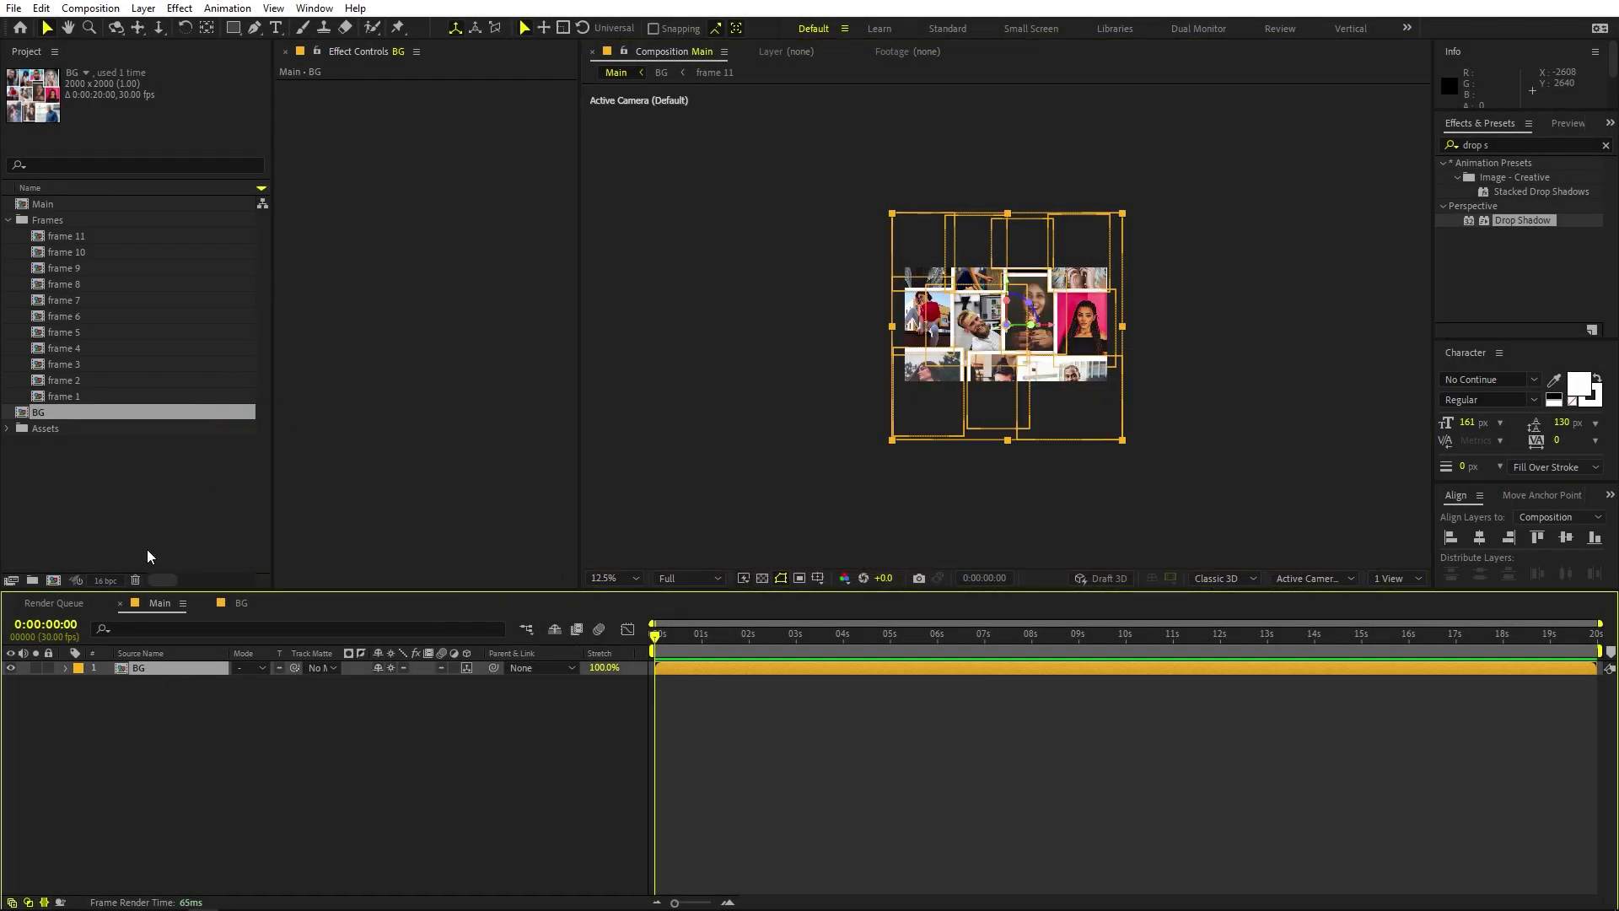
click(183, 735)
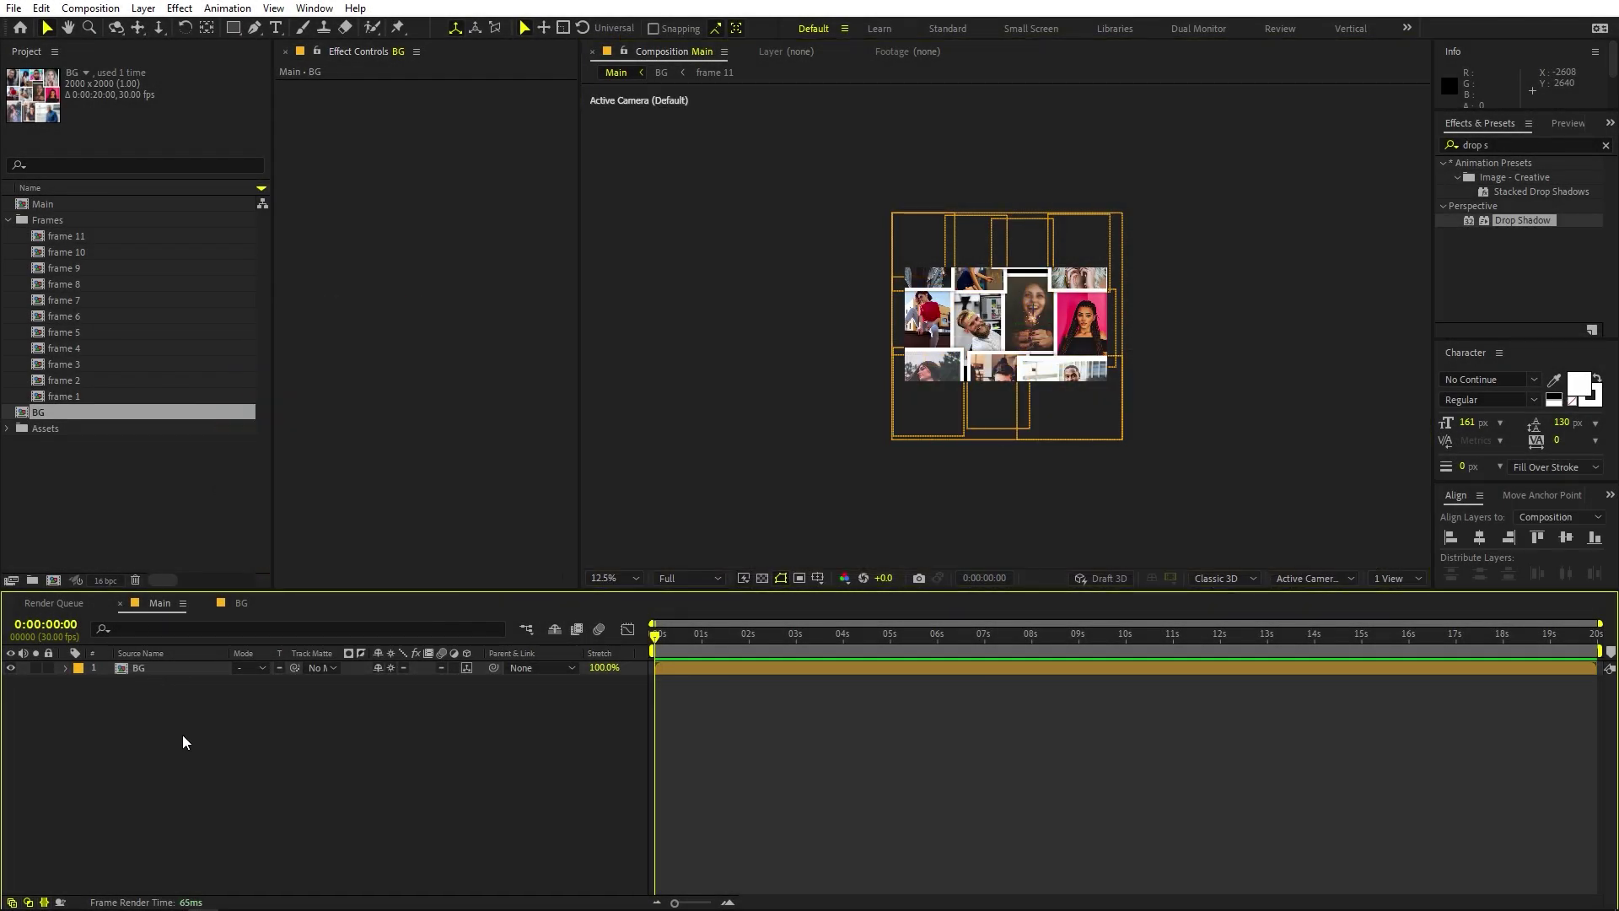
key(period)
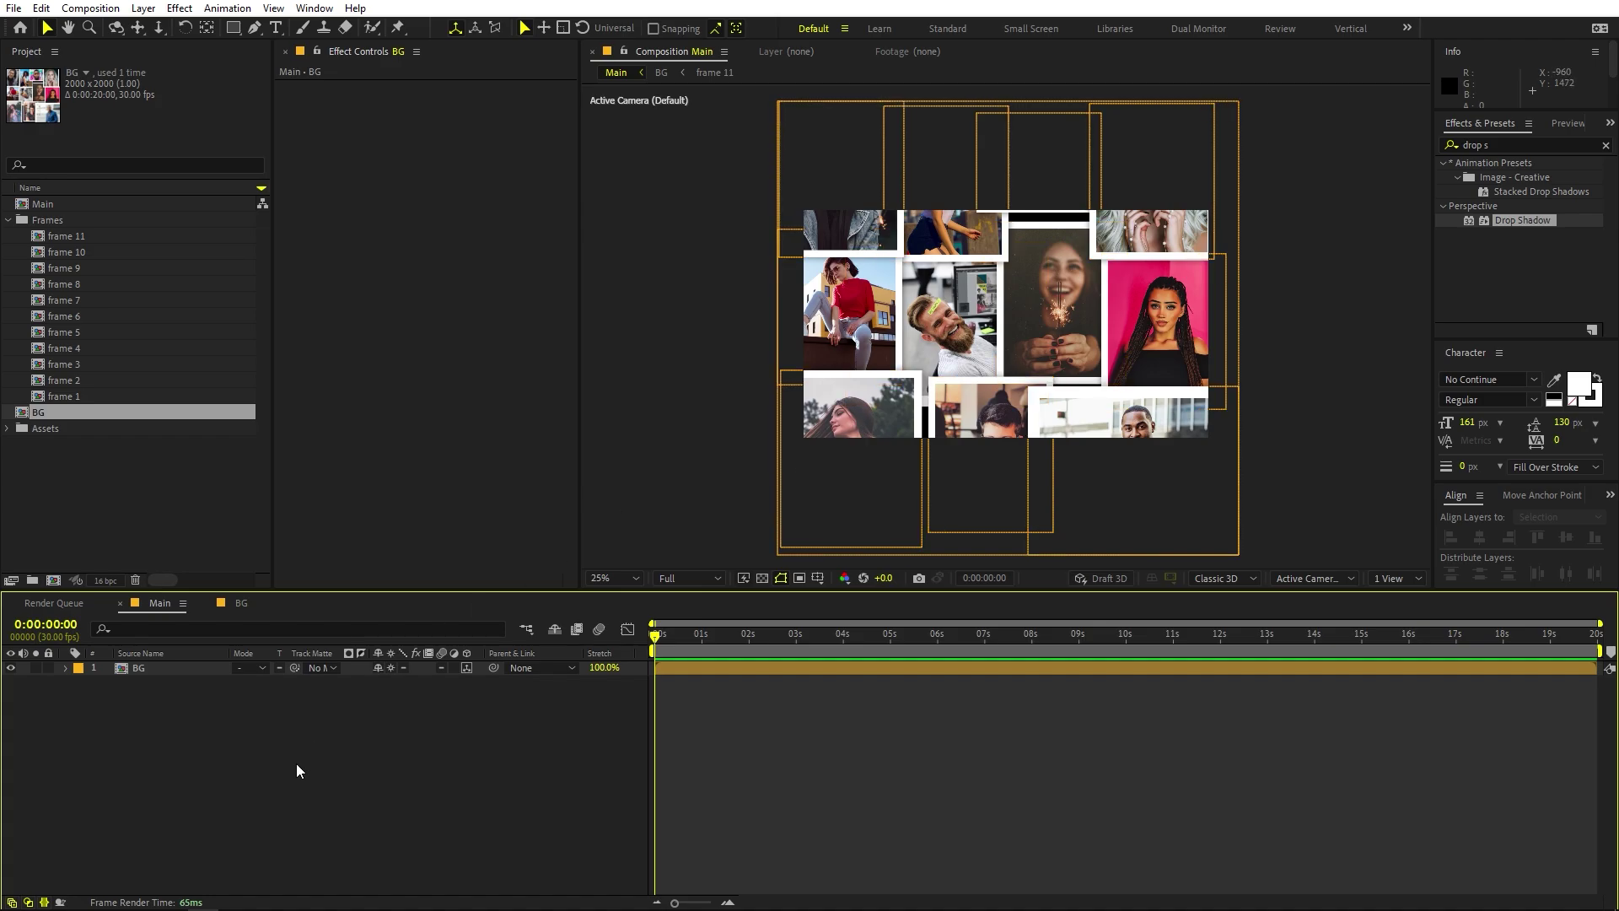
Step: Add a two-node camera with a 100 mm focal length to the Main composition
right_click(255, 777)
click(379, 571)
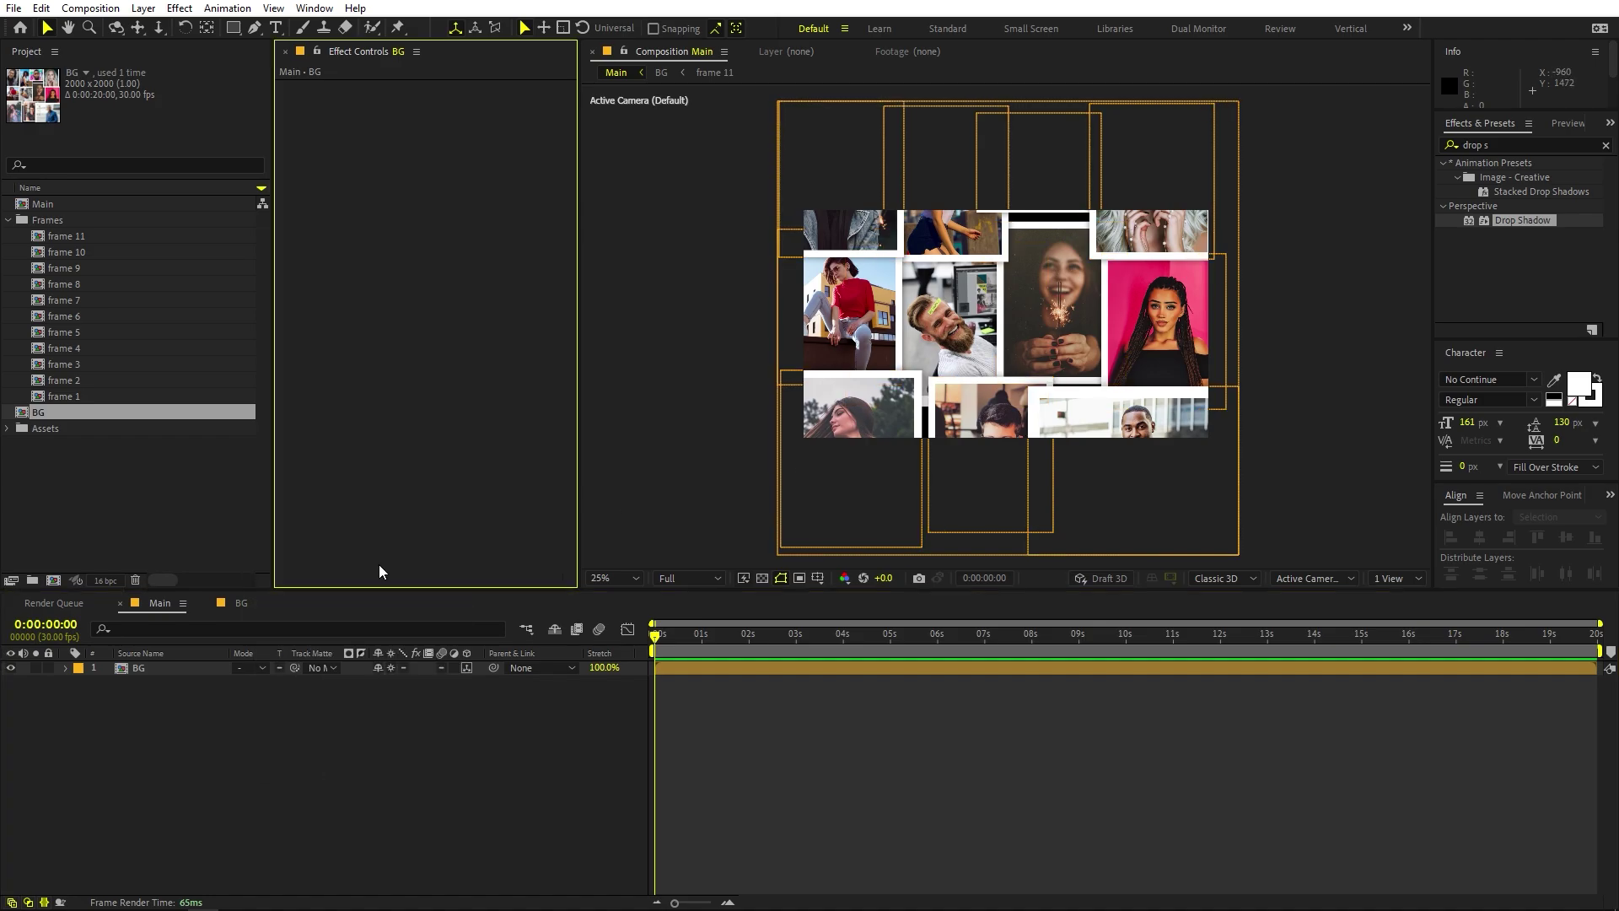
right_click(223, 869)
mouse_move(339, 666)
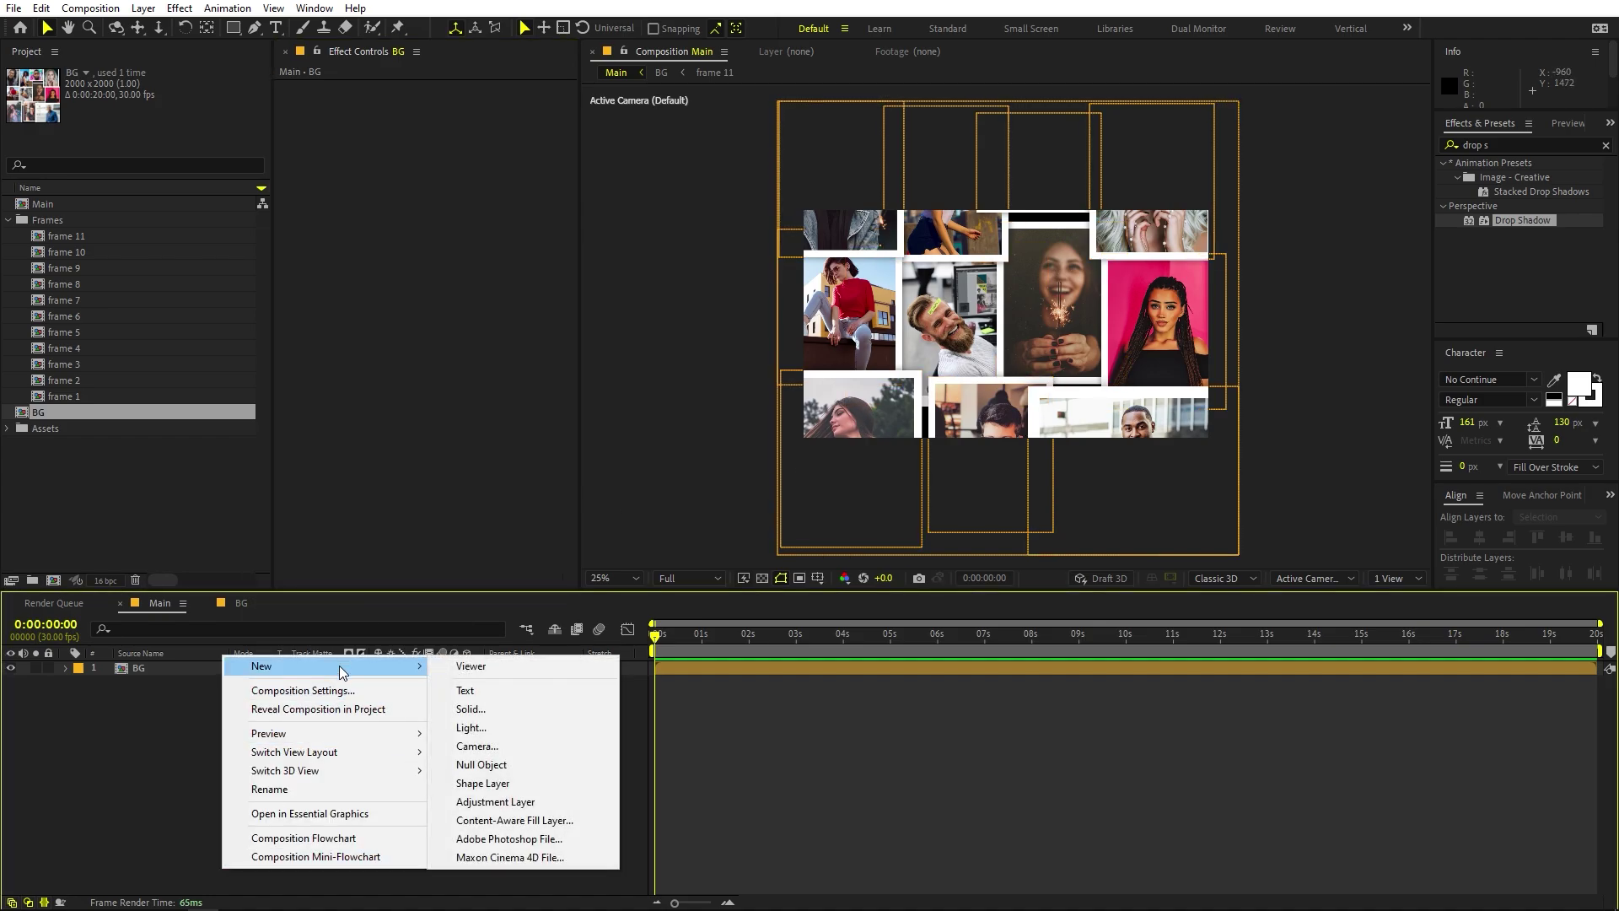
click(514, 745)
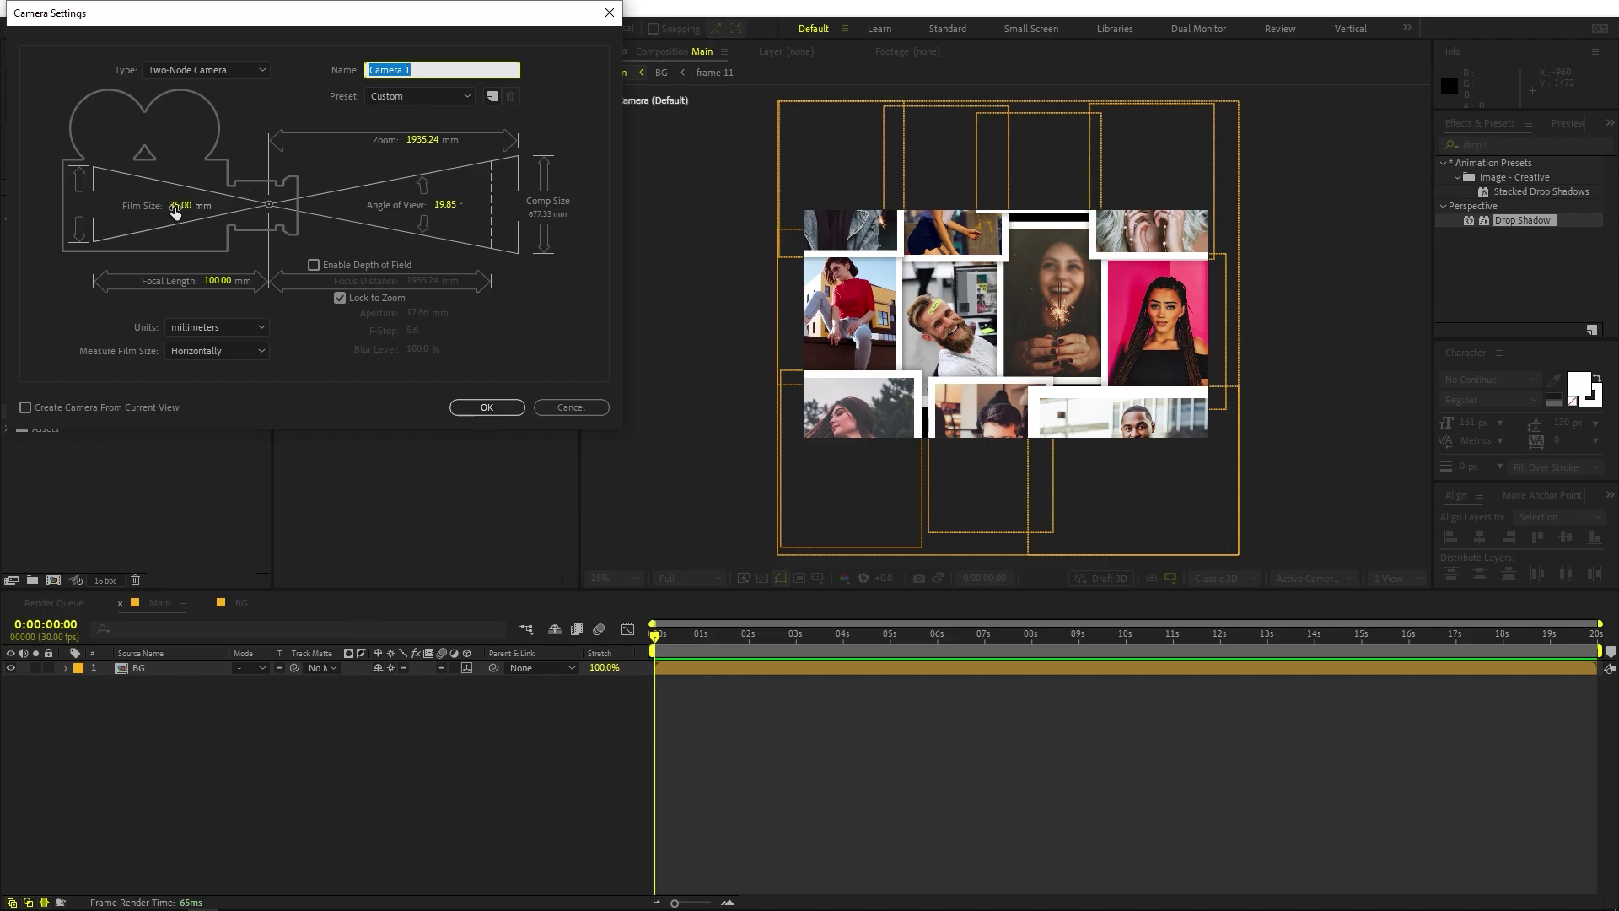
click(485, 409)
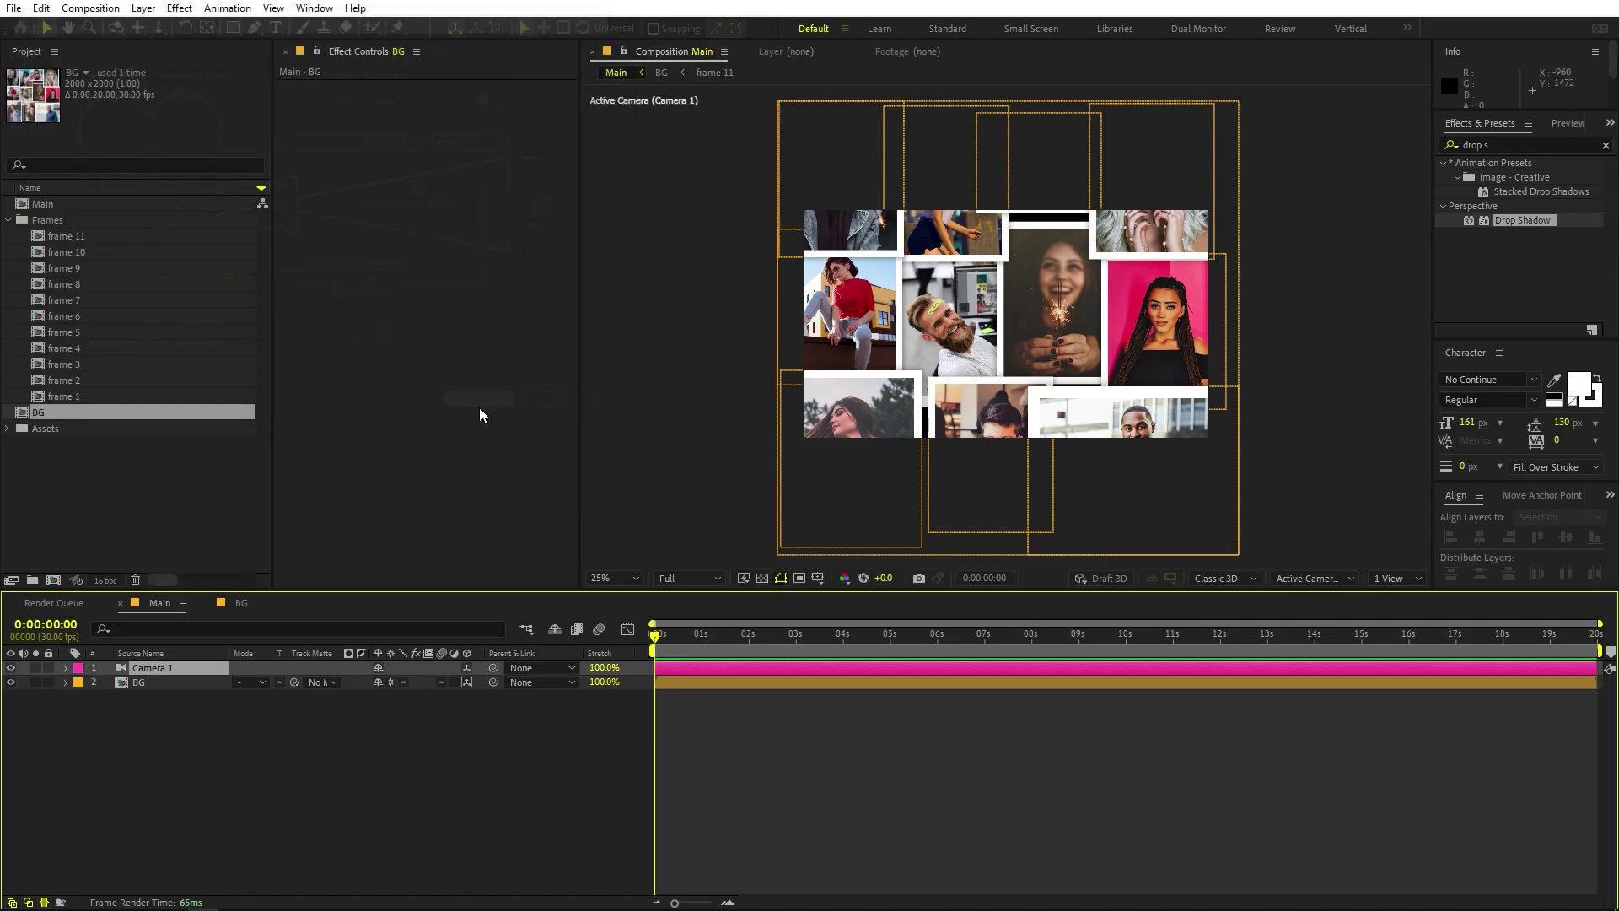
Step: Add a null object, make it a 3D layer, and parent the camera to it
right_click(245, 773)
mouse_move(366, 568)
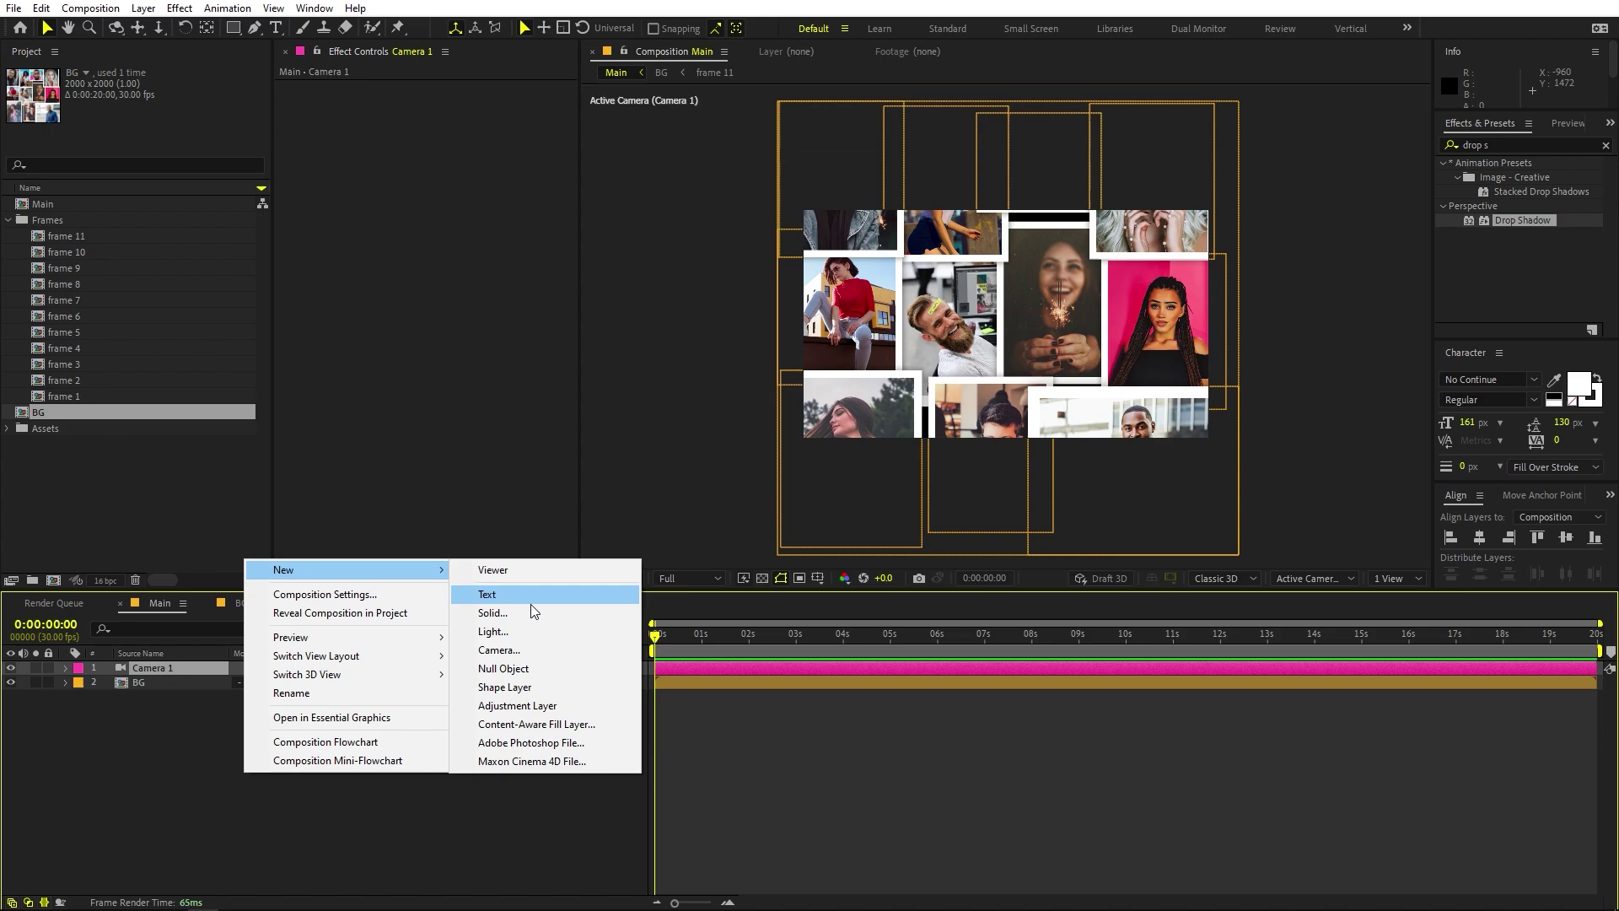
click(522, 668)
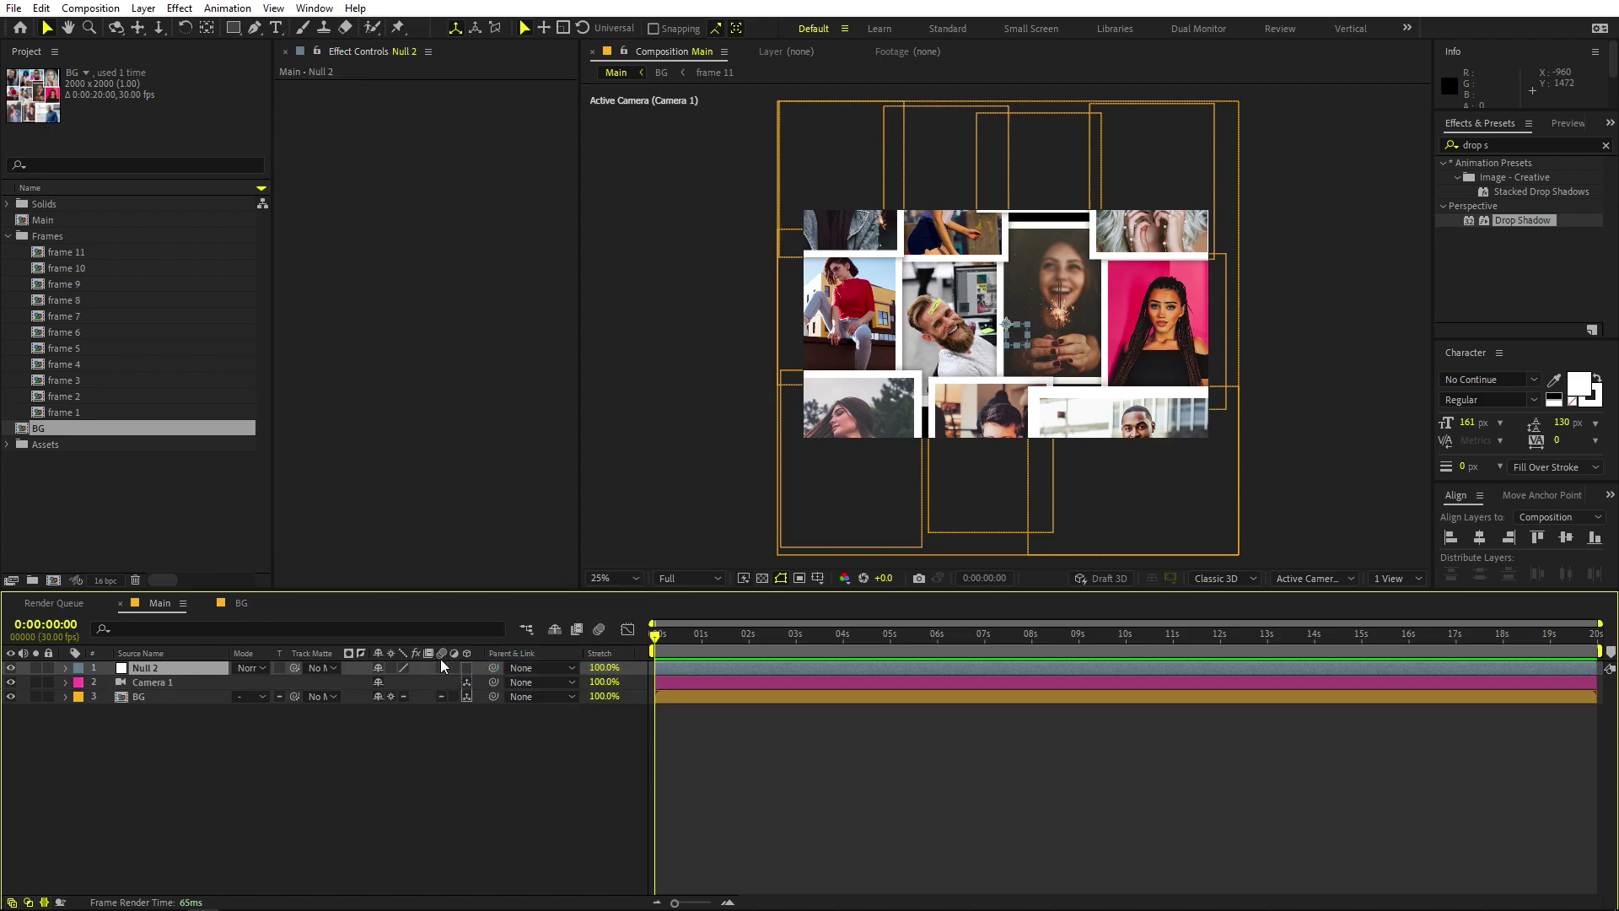
click(467, 667)
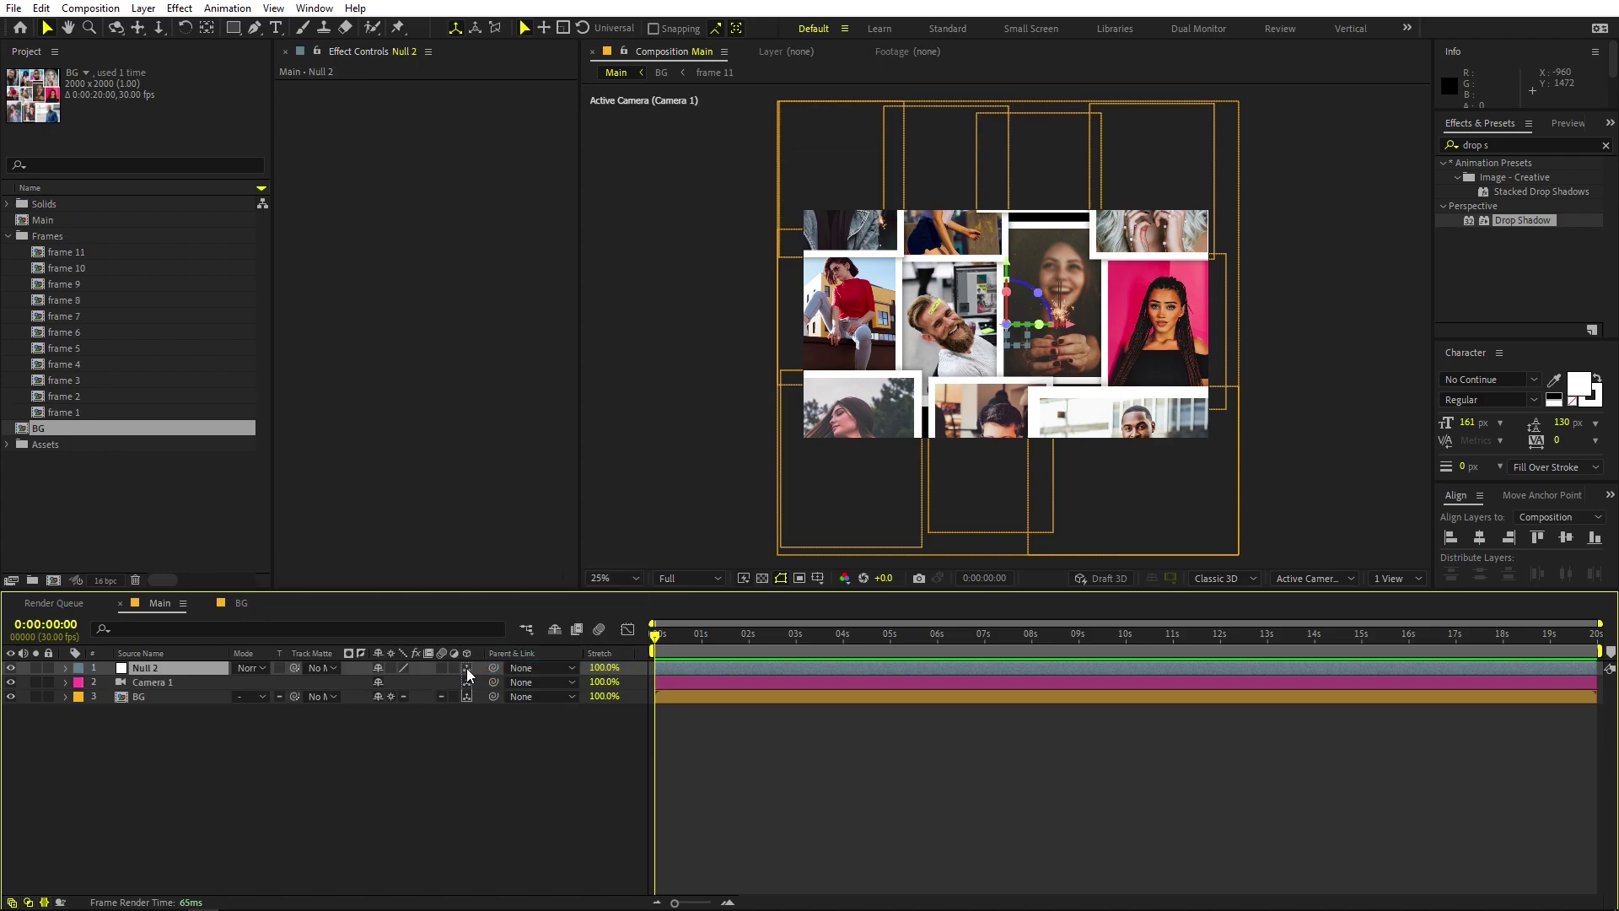
click(168, 680)
drag(492, 682, 169, 670)
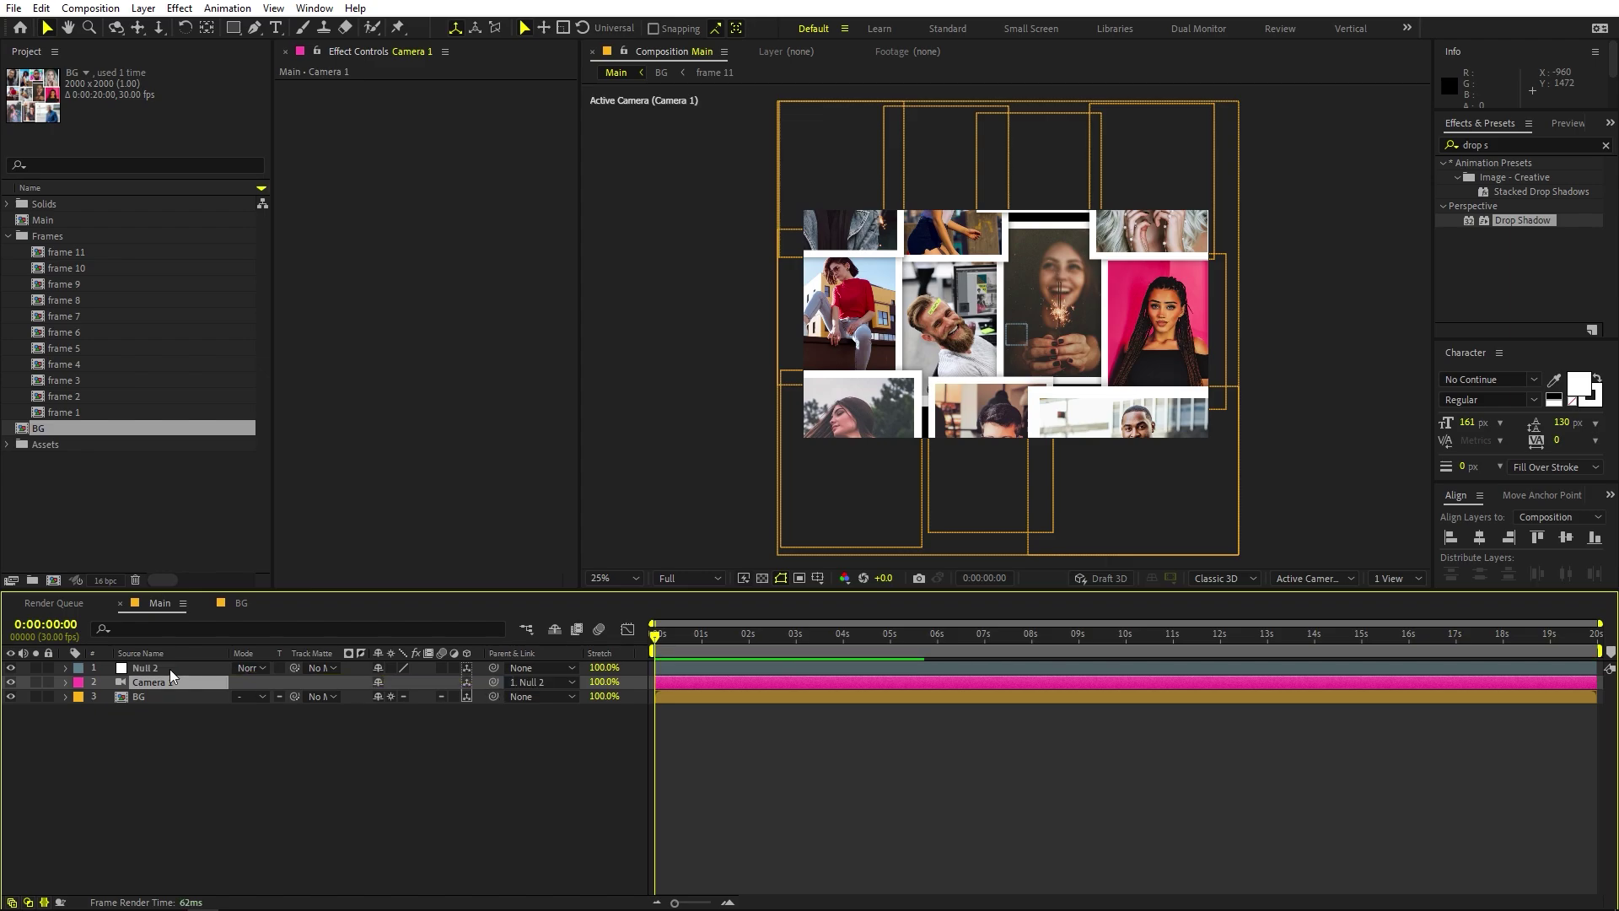
click(163, 732)
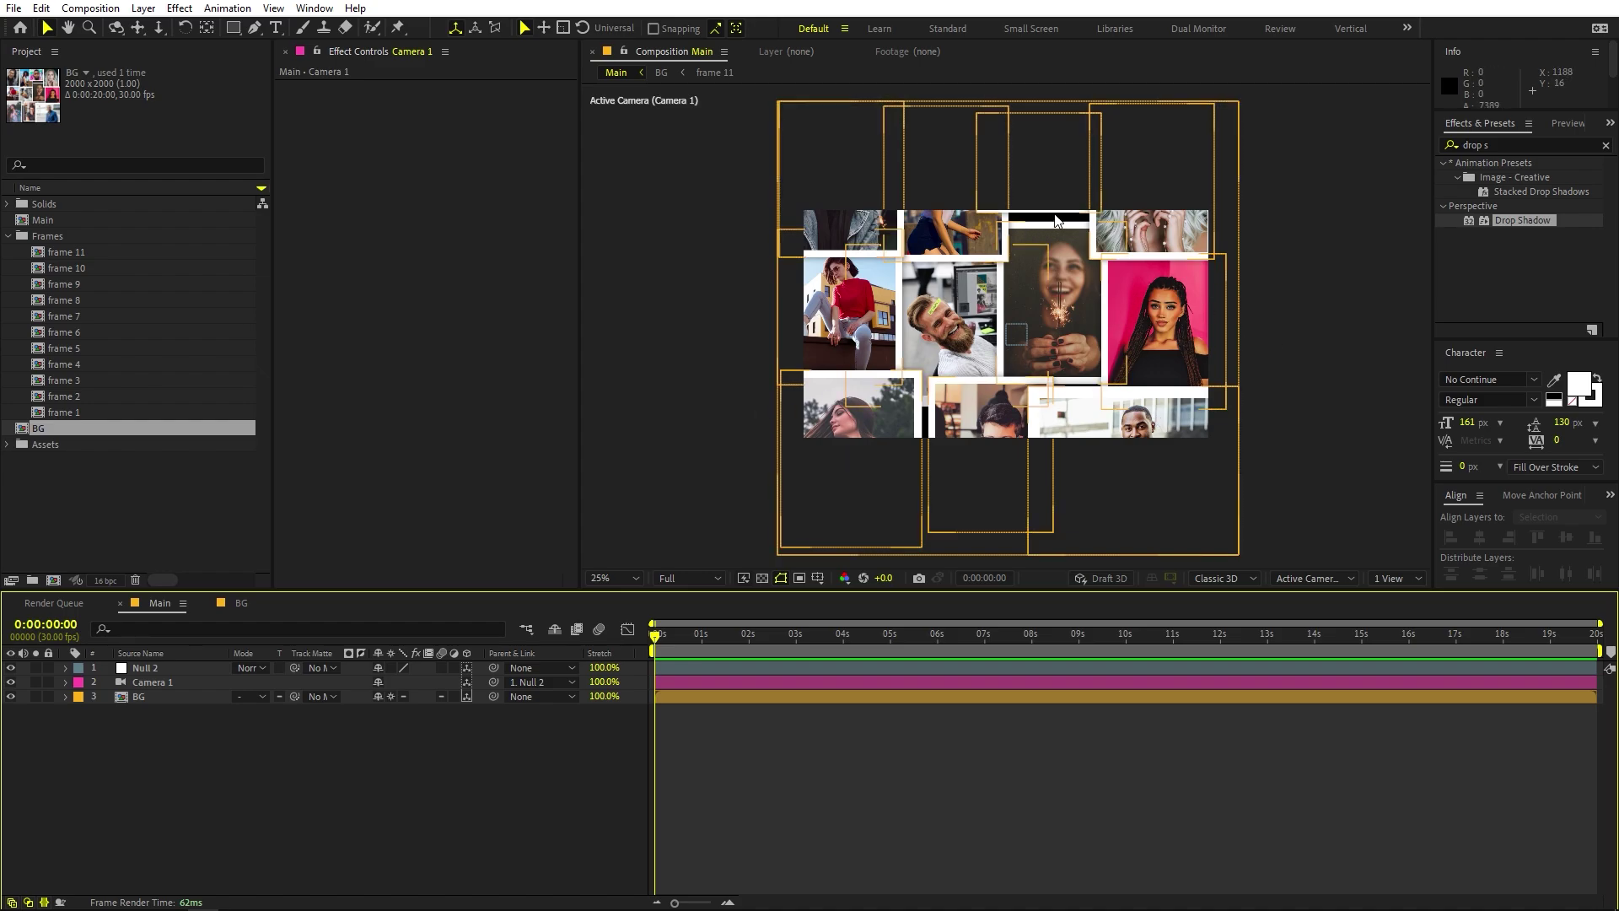
Step: Show the composition in two views, Top beside Active Camera, and widen the composition panel
click(1401, 580)
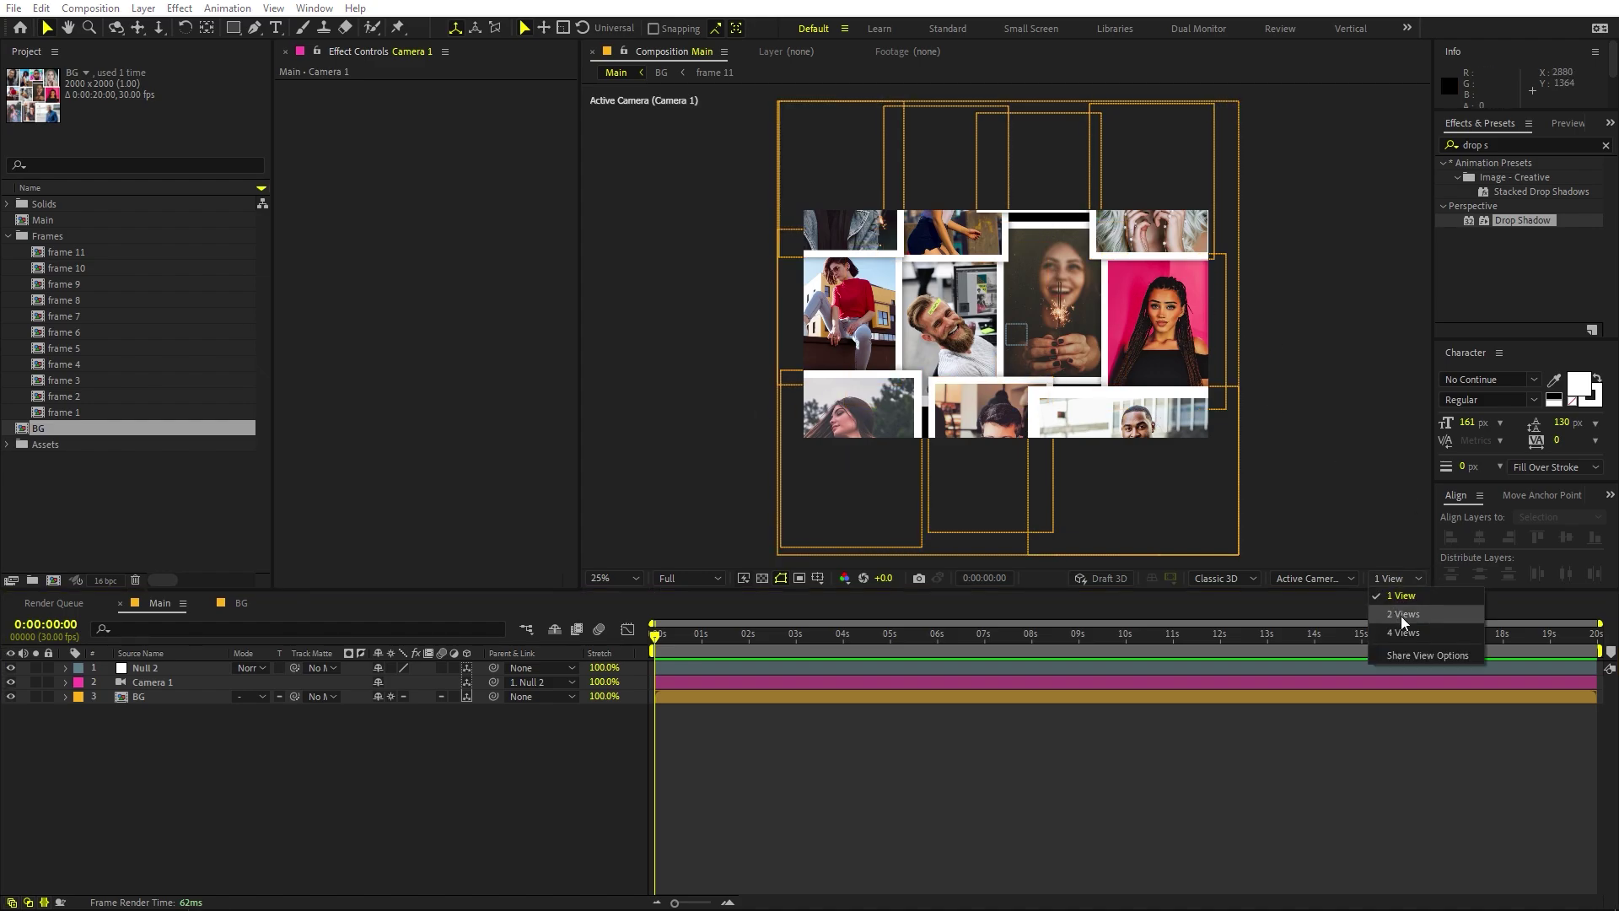
click(1402, 615)
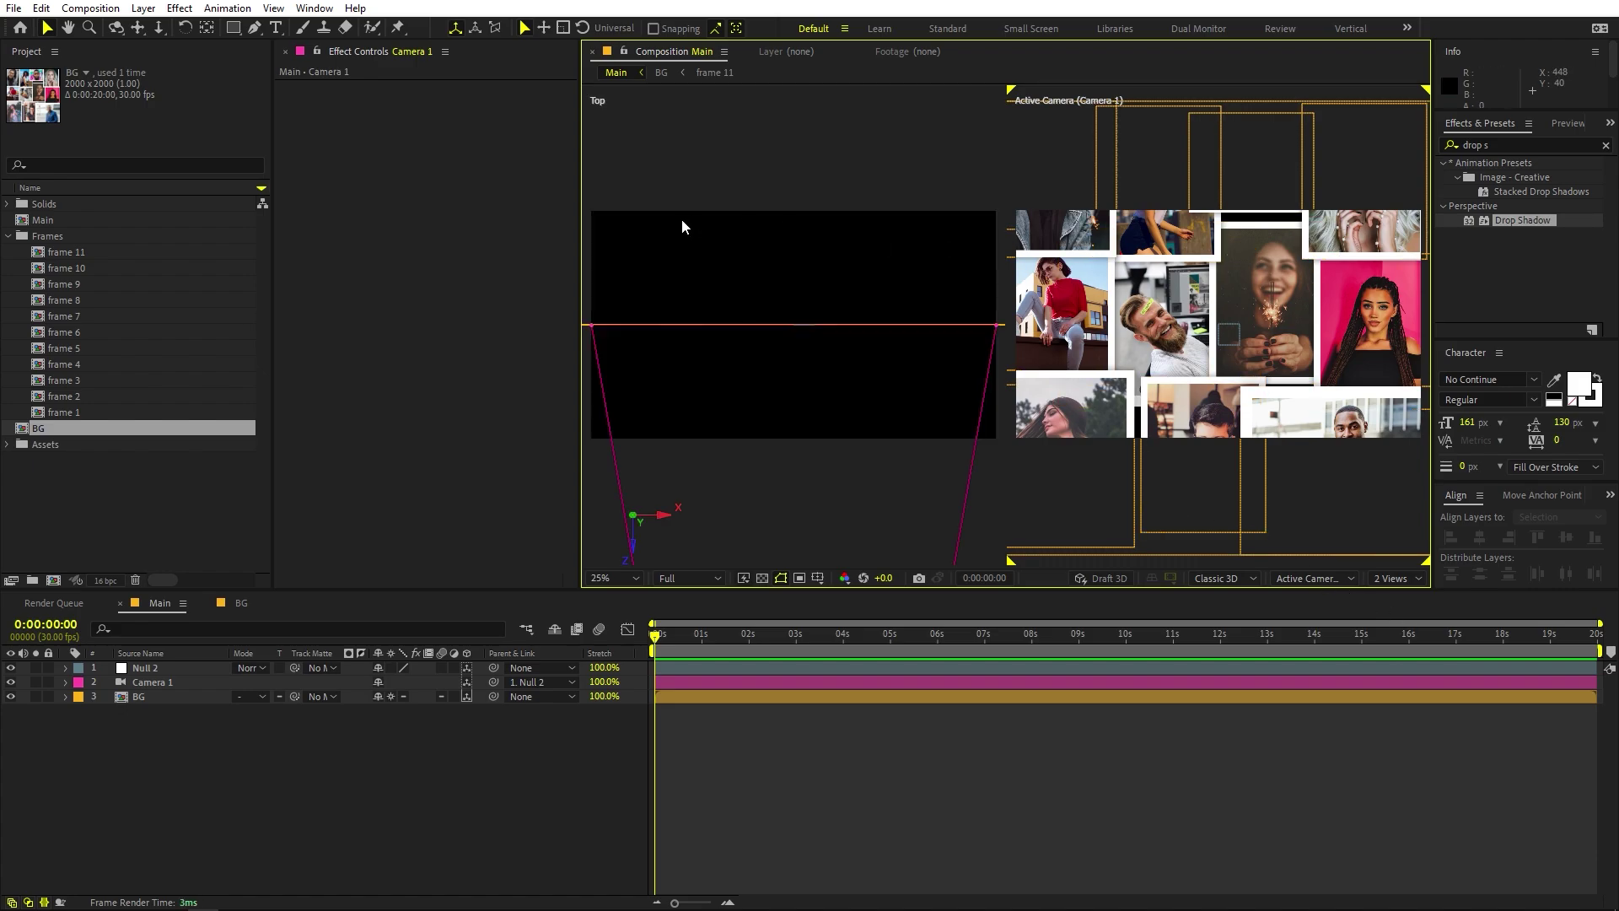
drag(578, 197, 508, 197)
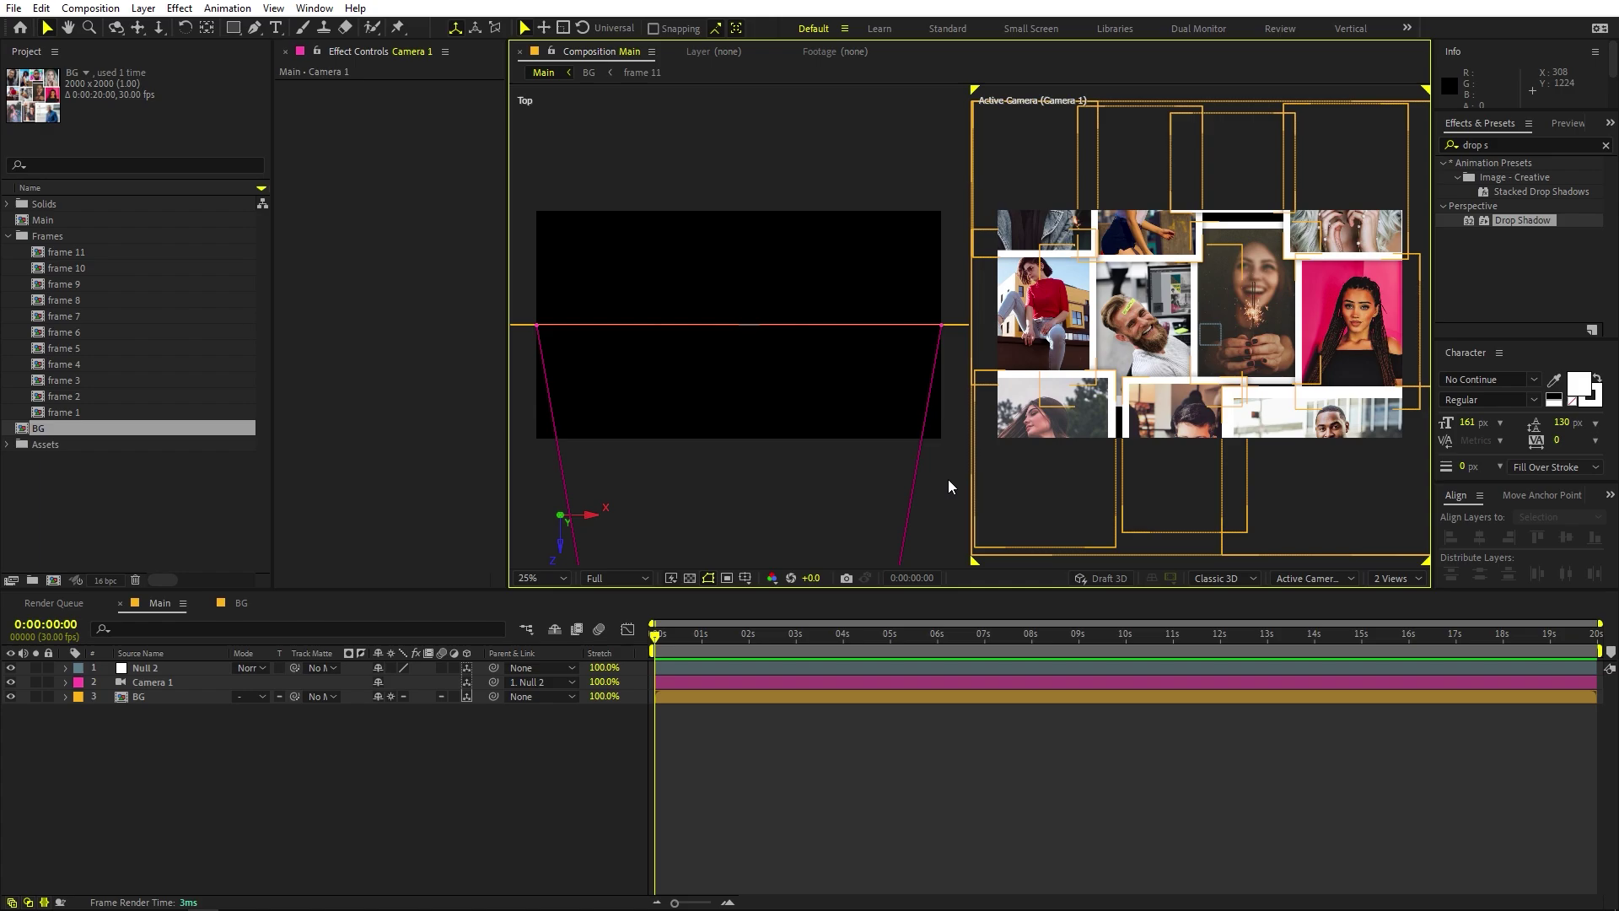
click(174, 682)
key(comma)
scroll(1101, 428, down, 1)
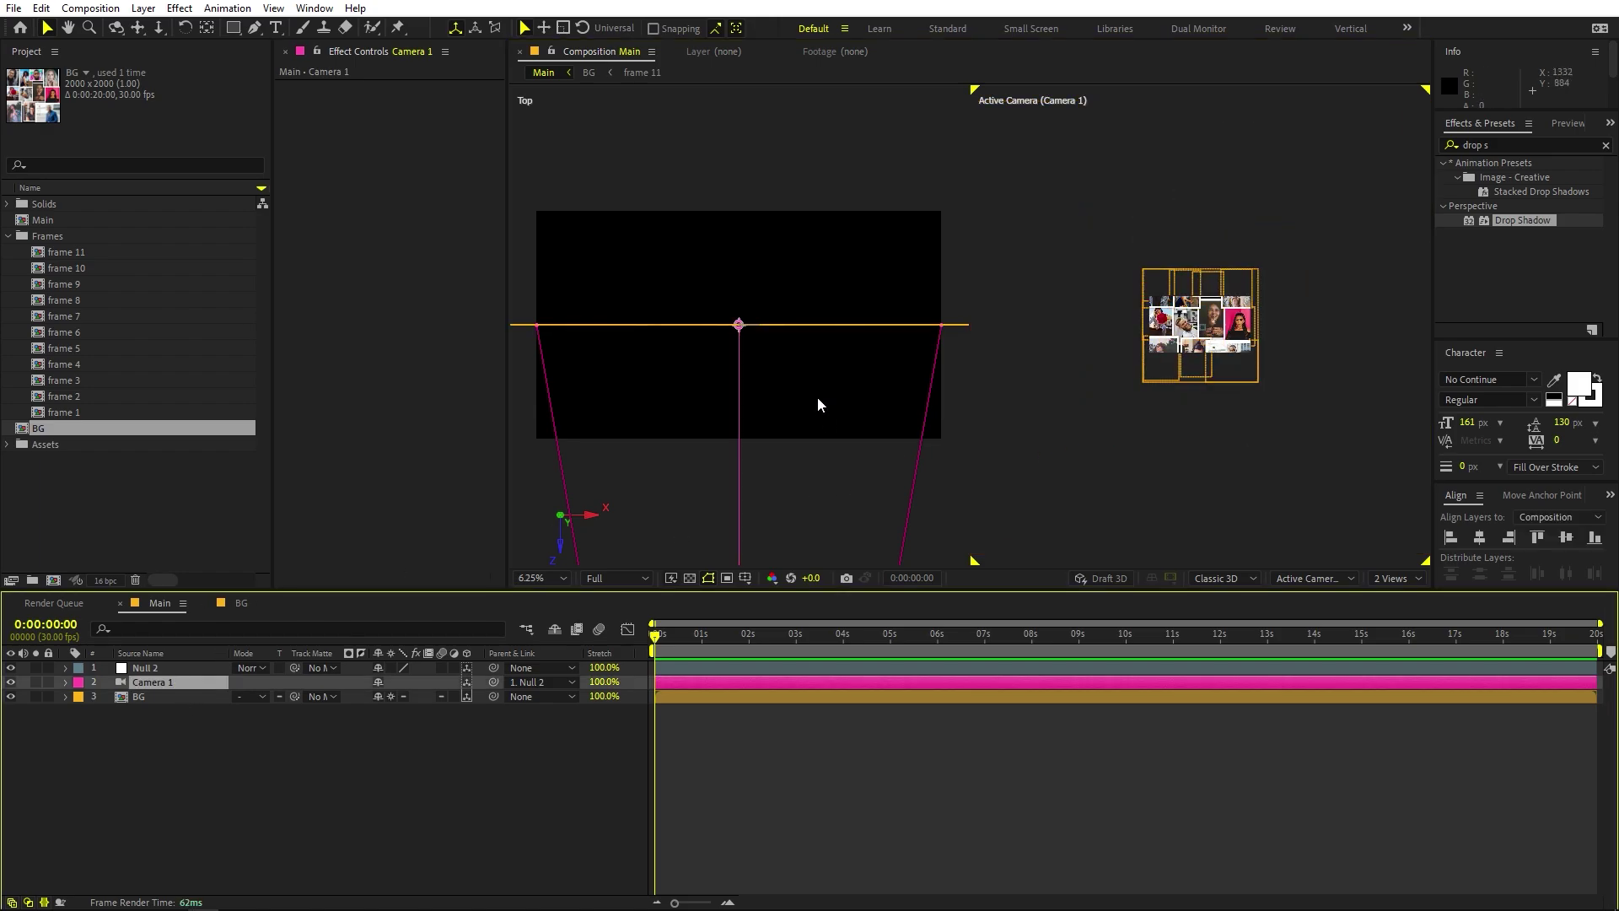
scroll(817, 396, up, 1)
scroll(1135, 392, down, 1)
scroll(1137, 392, up, 2)
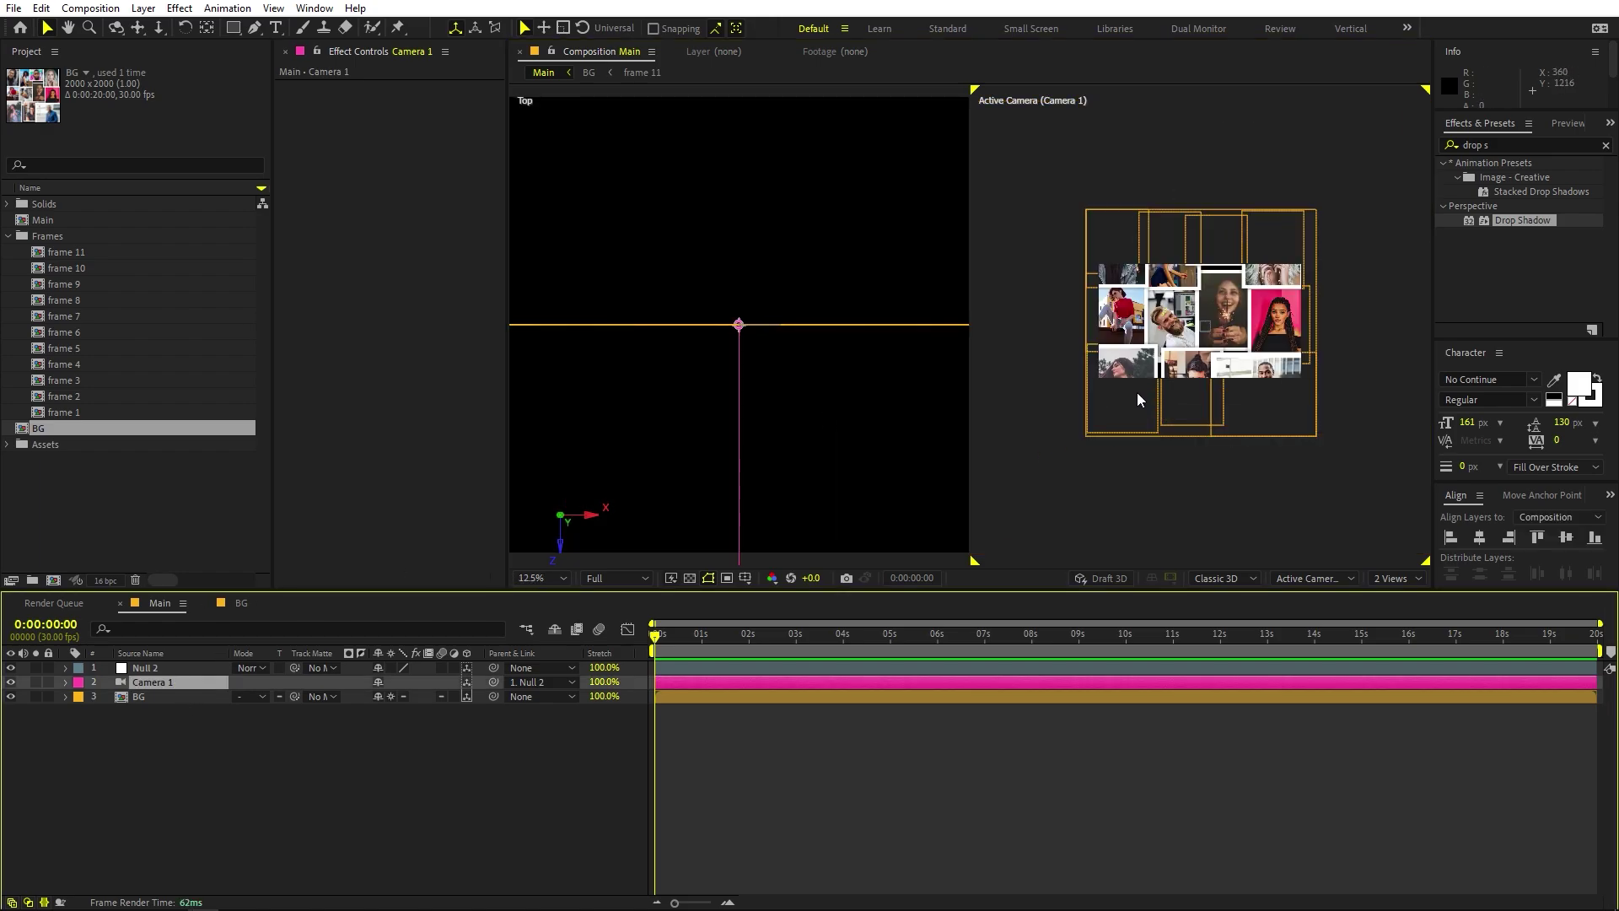
scroll(1137, 392, up, 3)
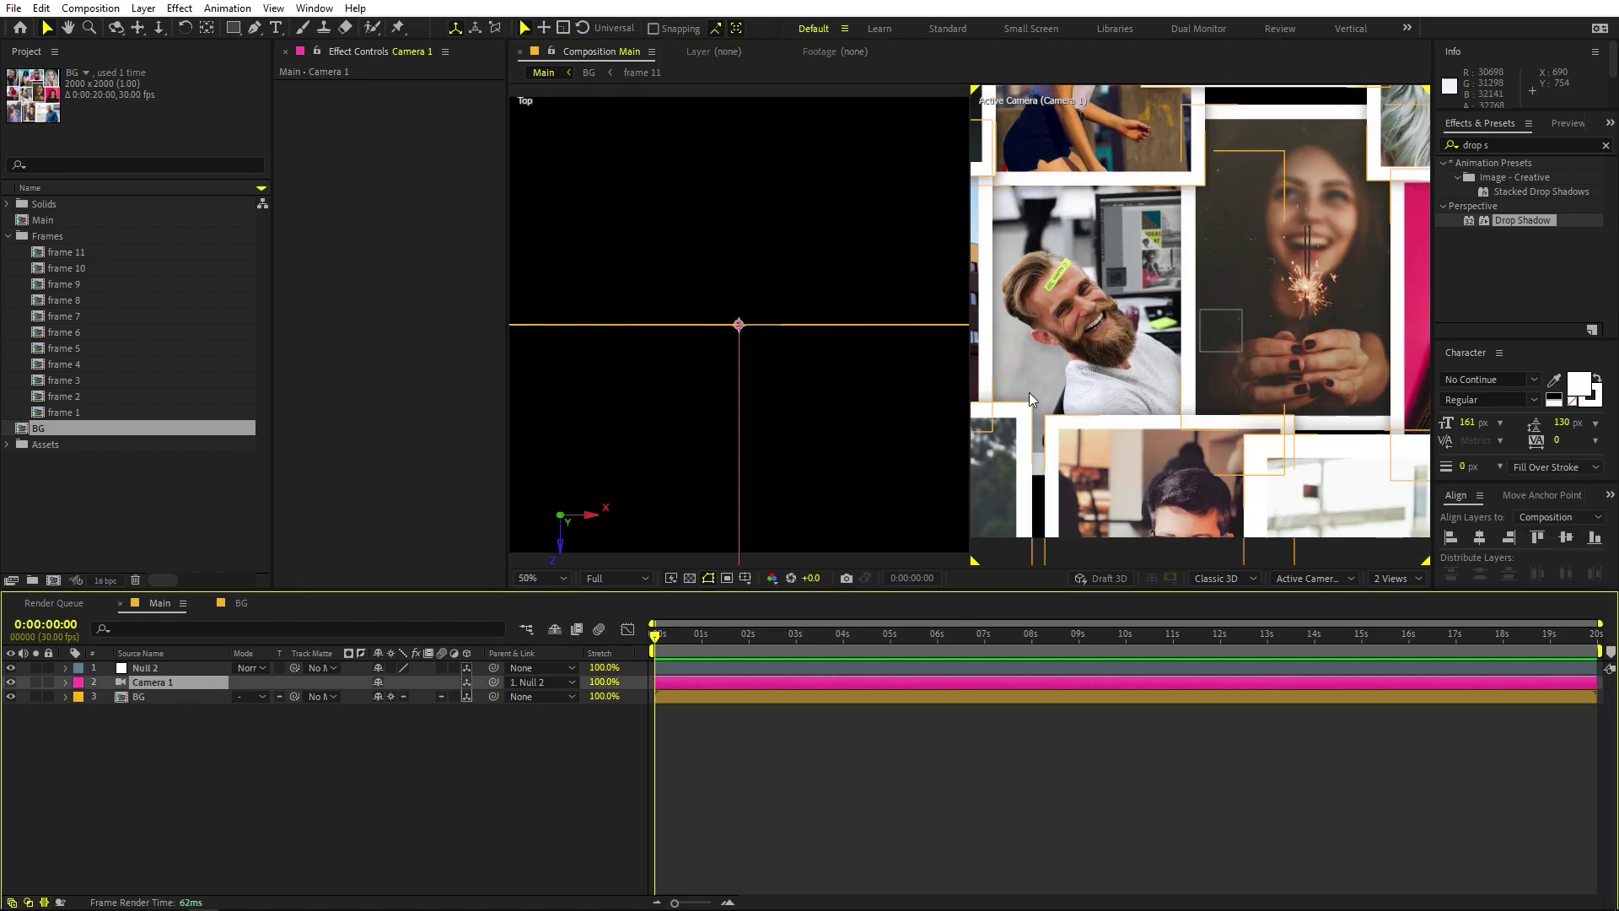
scroll(695, 327, down, 6)
scroll(710, 336, up, 2)
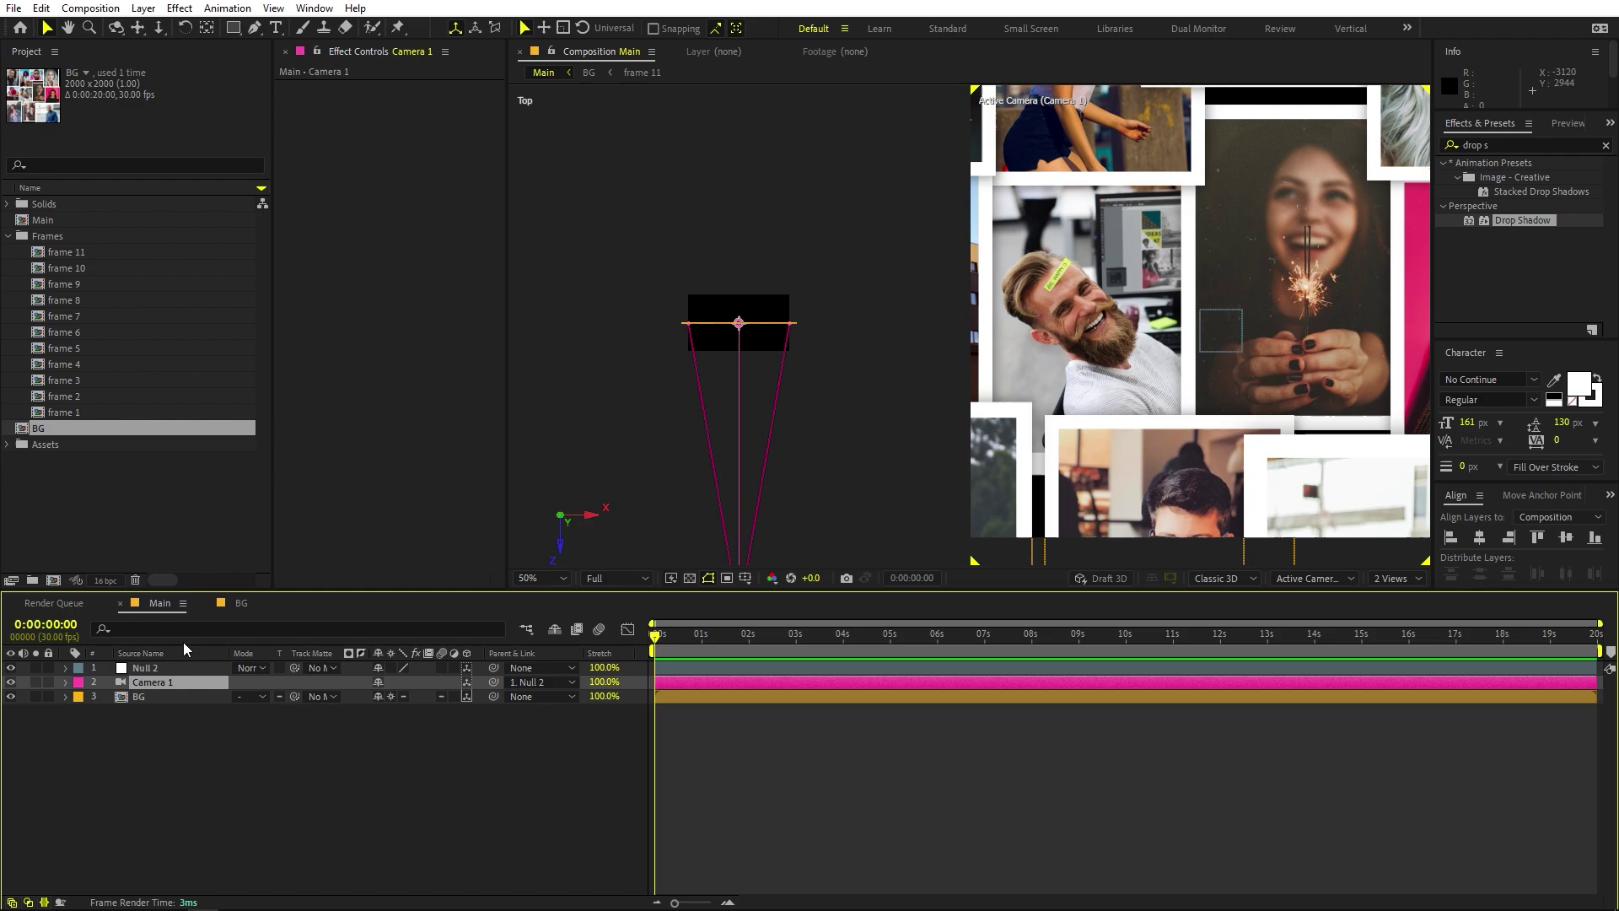
Step: Push the BG layer far back along its Z axis, past 12000, away from the camera
click(150, 698)
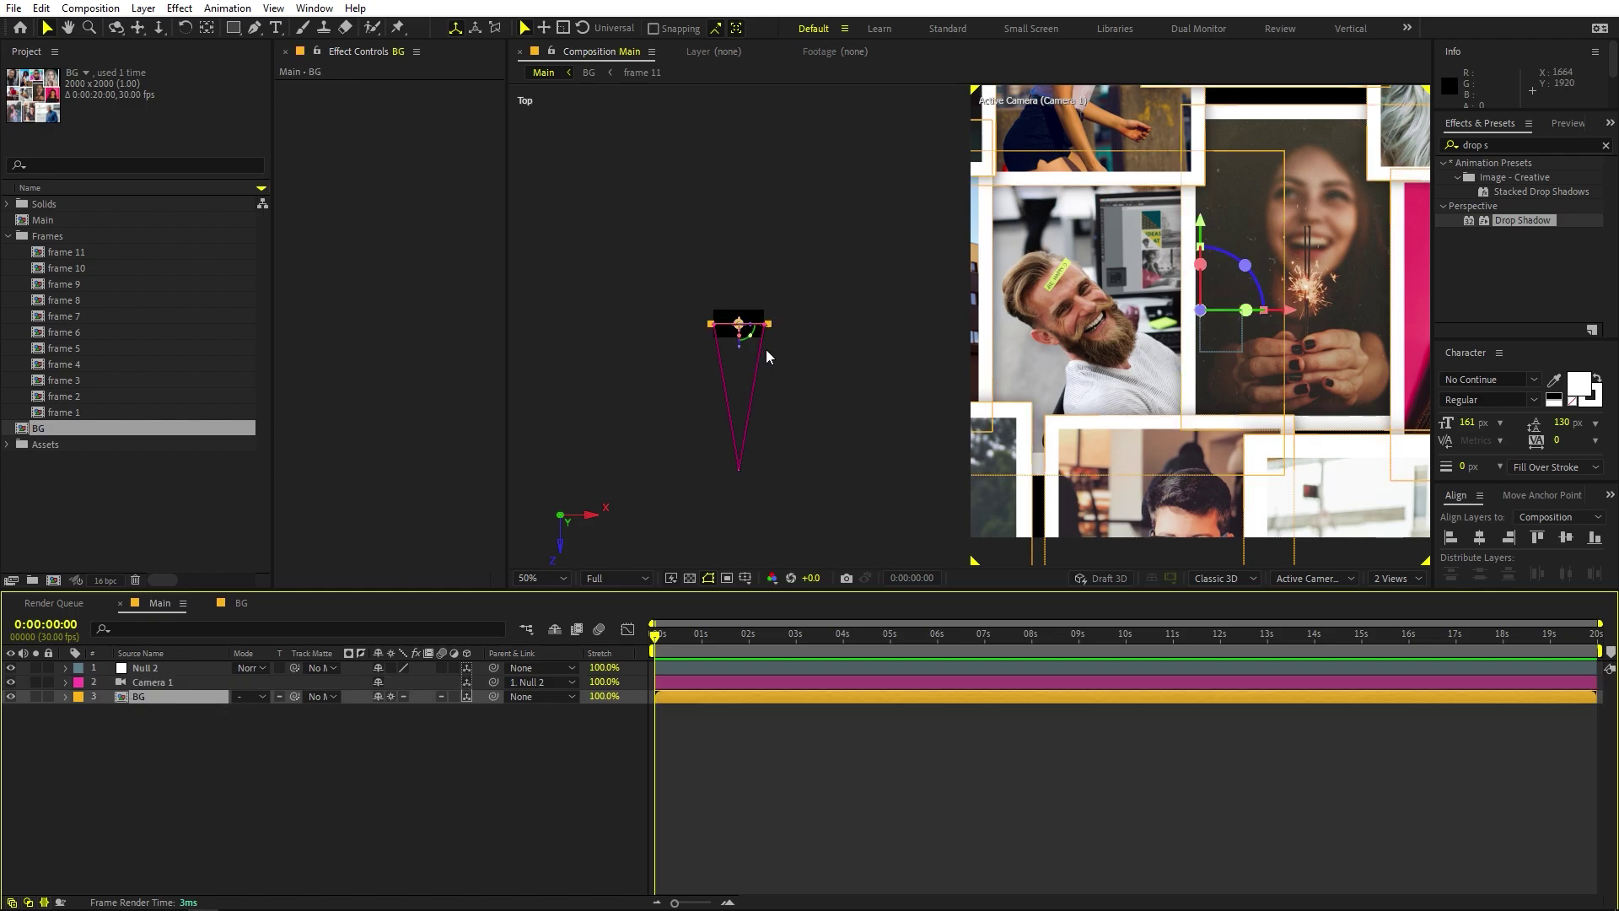
click(766, 349)
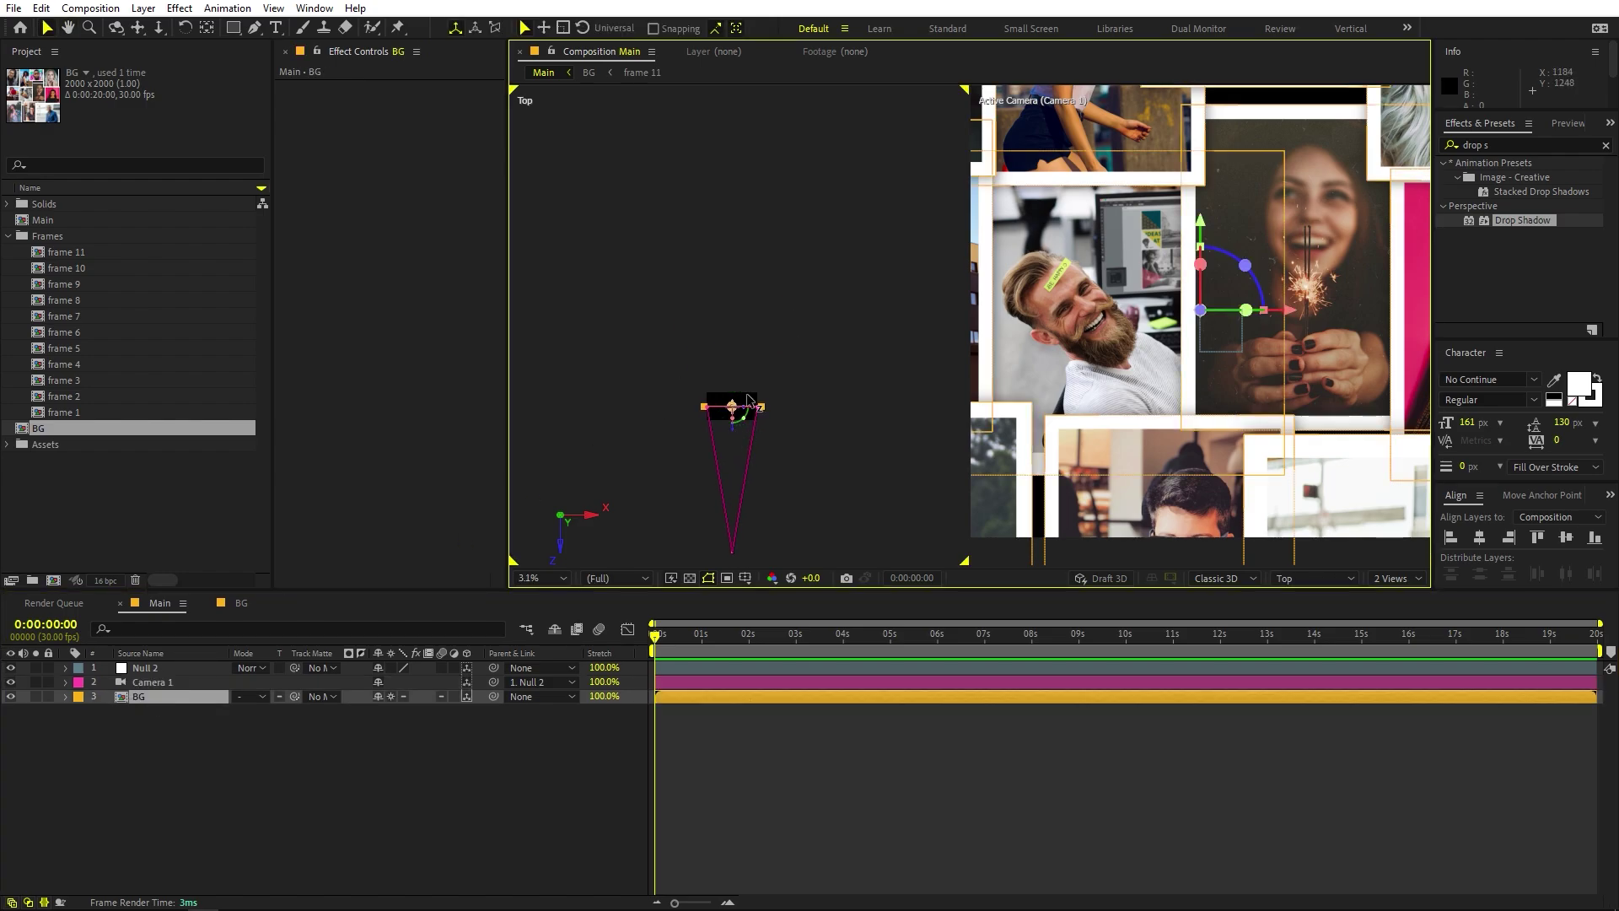
drag(735, 427, 739, 105)
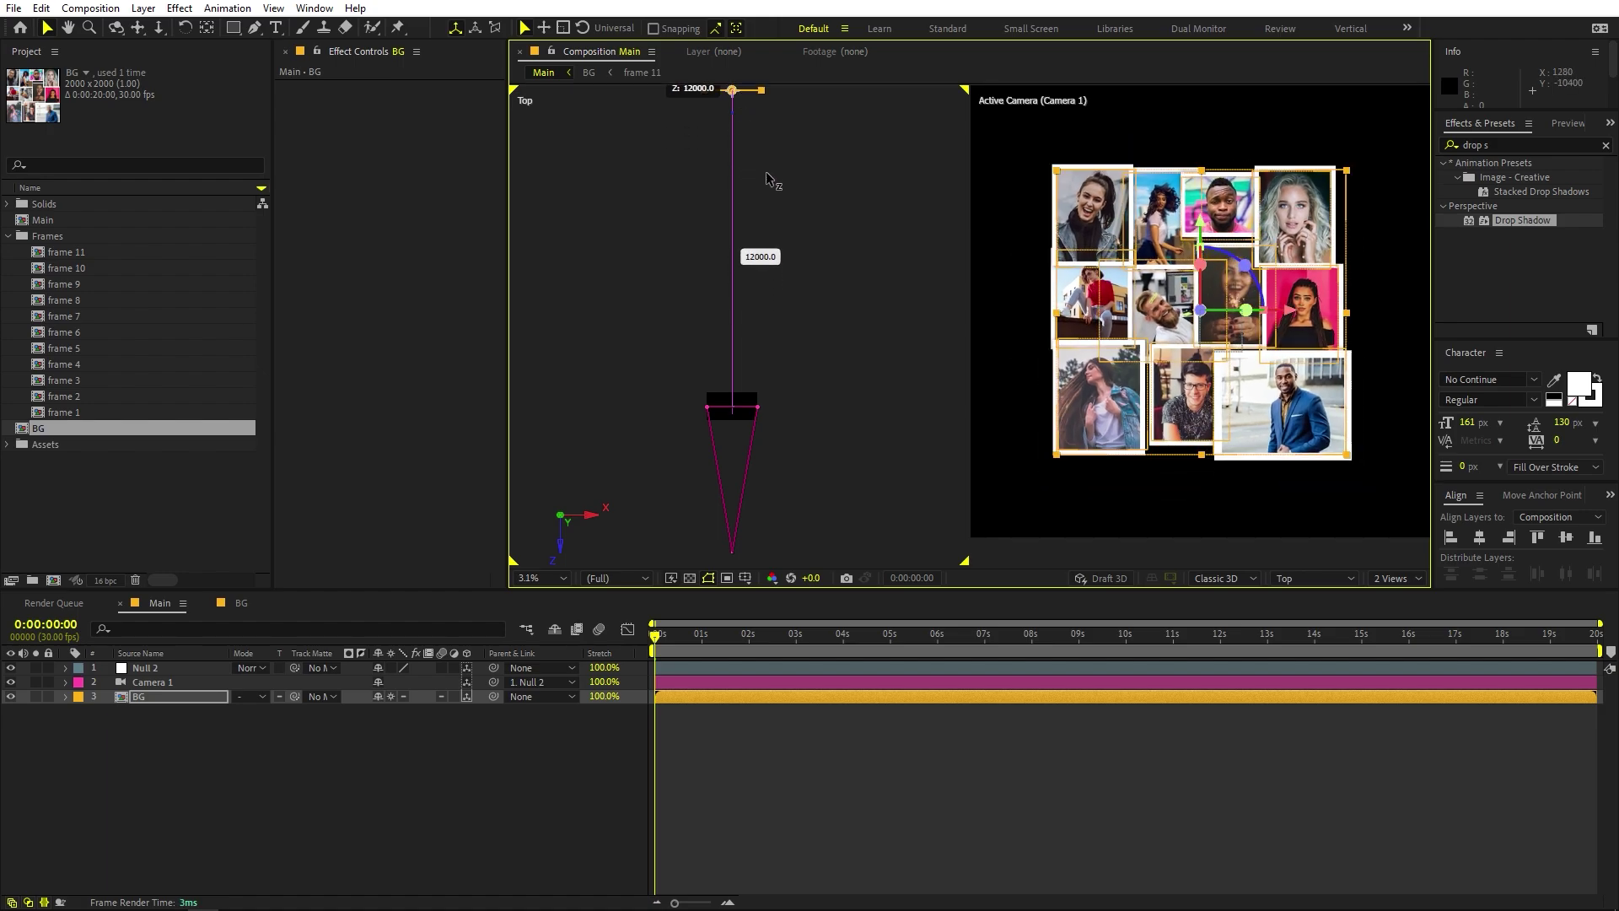
key(space)
drag(801, 182, 781, 459)
drag(810, 381, 737, 232)
scroll(817, 305, down, 1)
key(space)
scroll(1262, 314, down, 2)
scroll(1262, 314, up, 1)
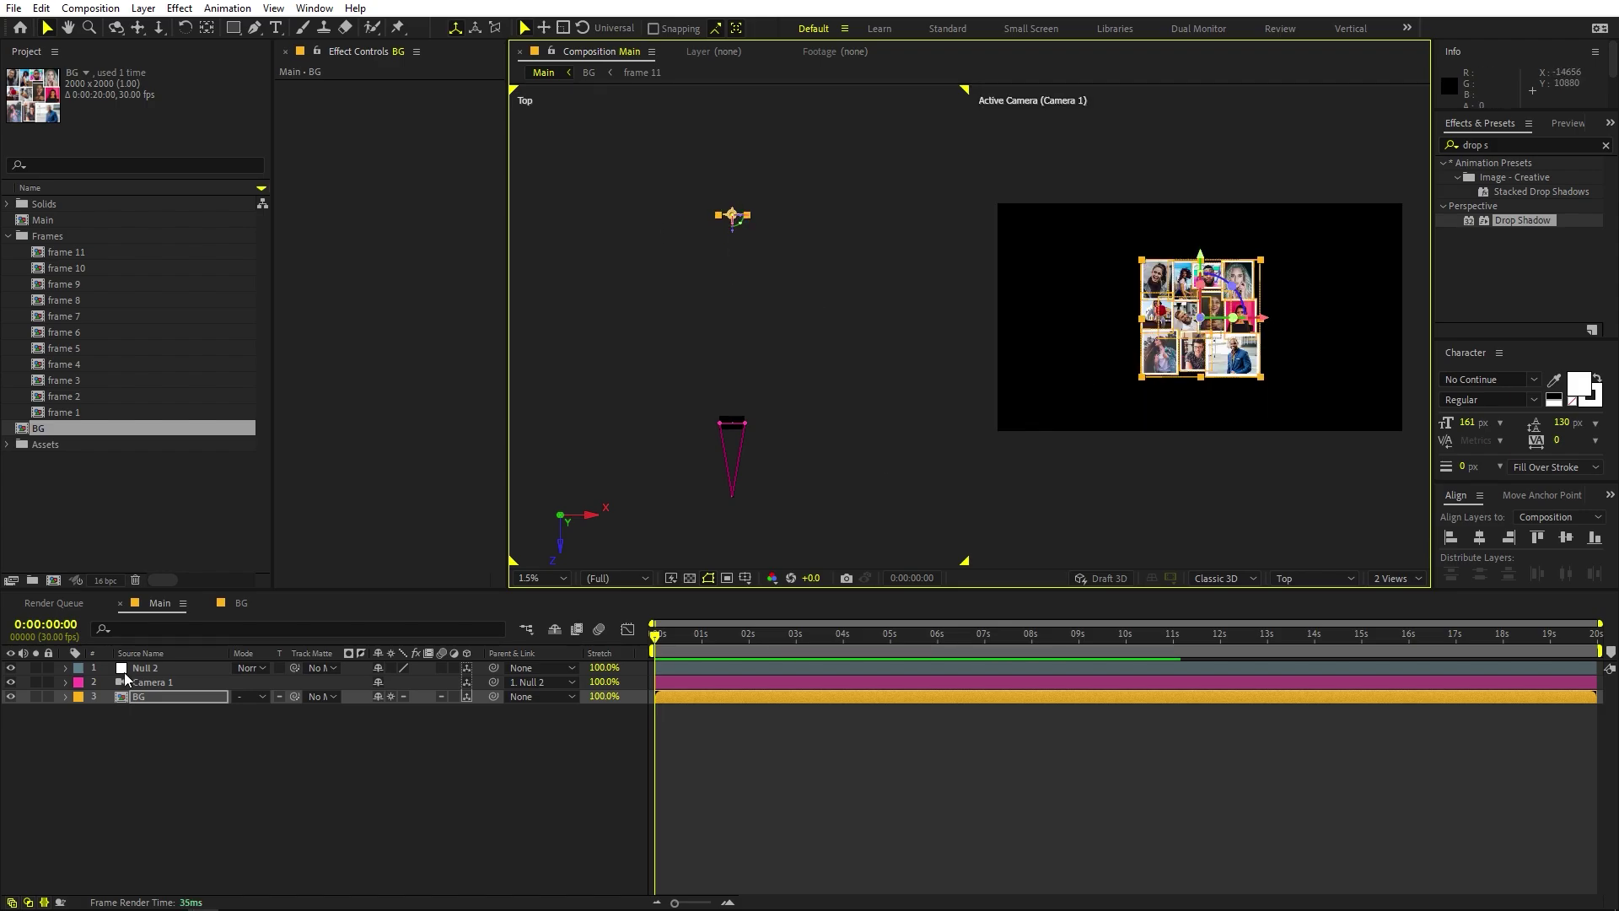
Step: Scale the BG layer up to 380.7% so the collage fills the camera frame again
click(174, 699)
key(s)
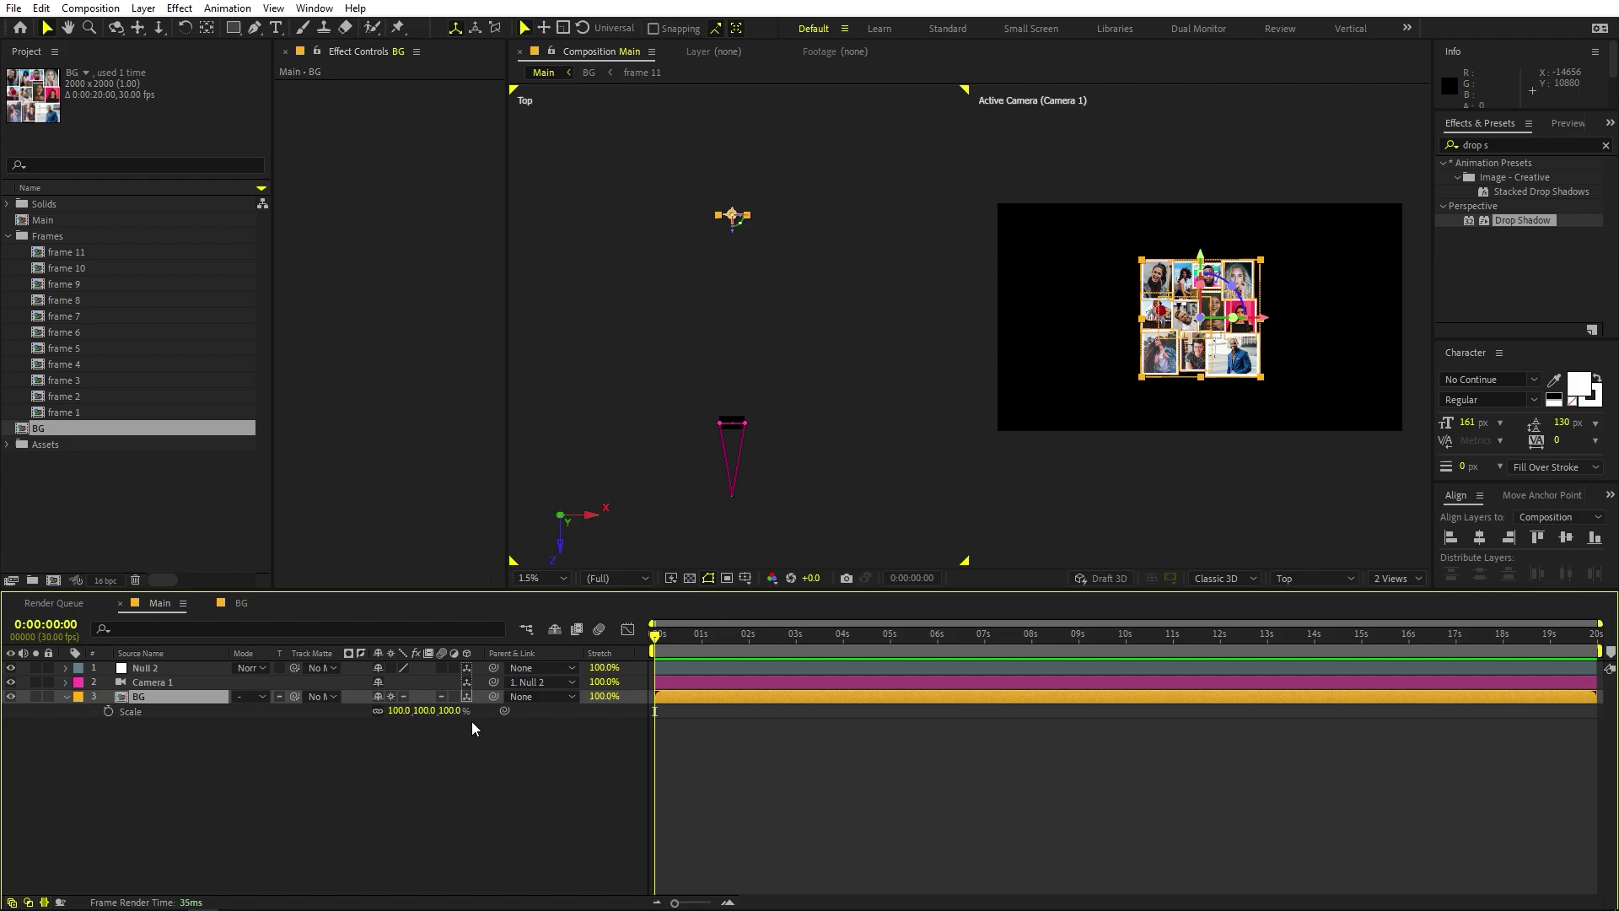
drag(389, 713, 540, 683)
drag(393, 713, 946, 548)
click(1003, 734)
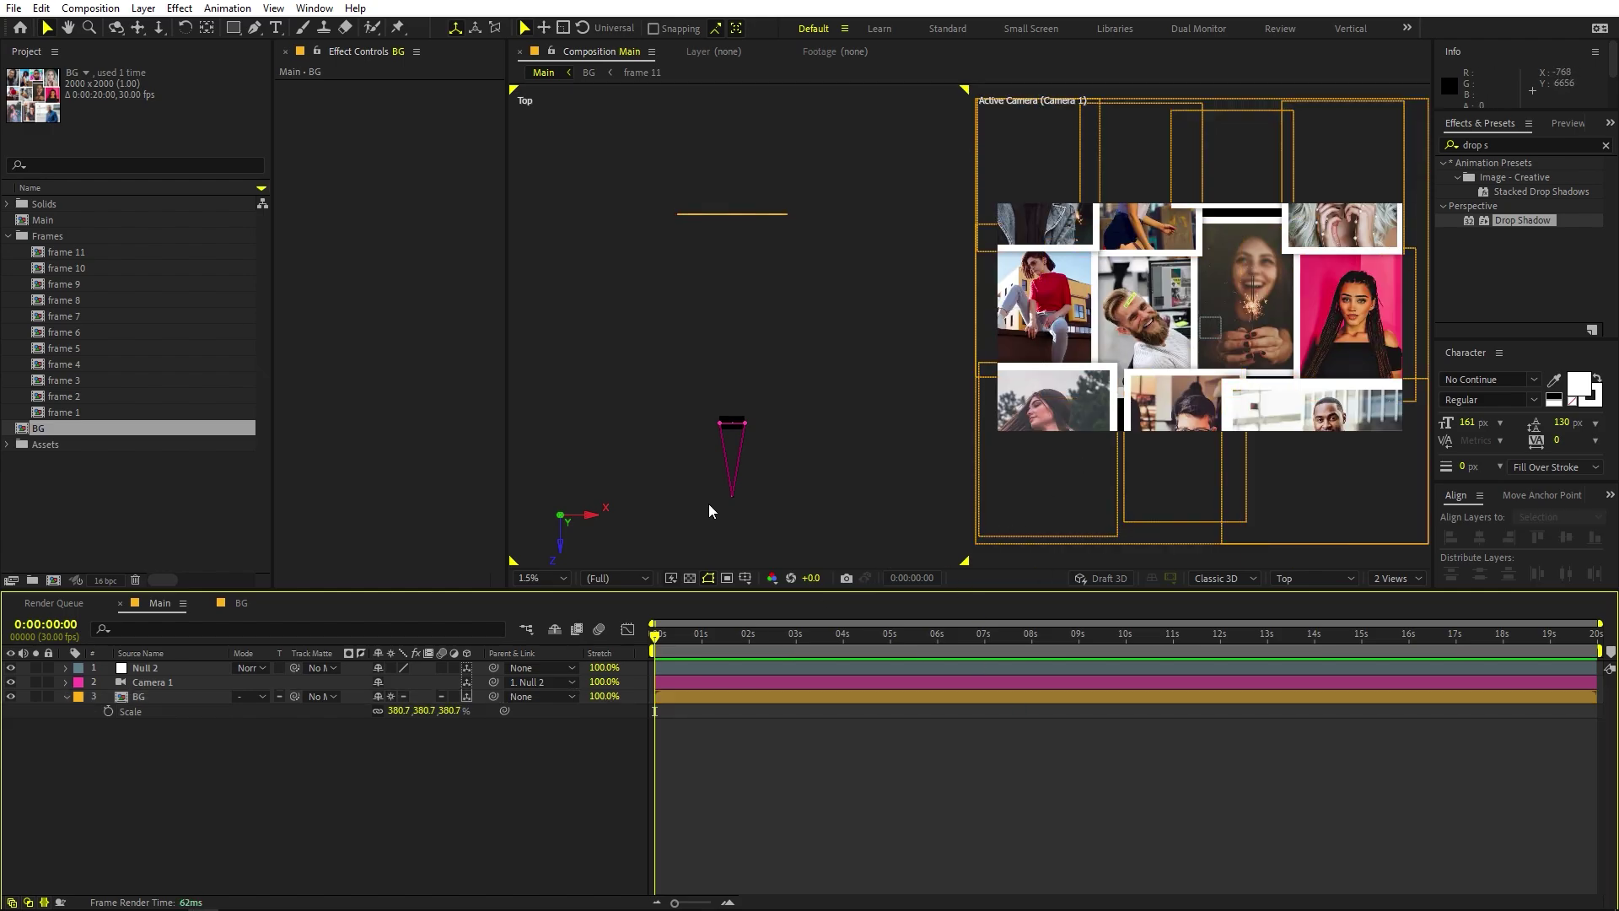
Step: Add compositions frame 1 through frame 7 to Main as layers between the null and the camera
click(57, 496)
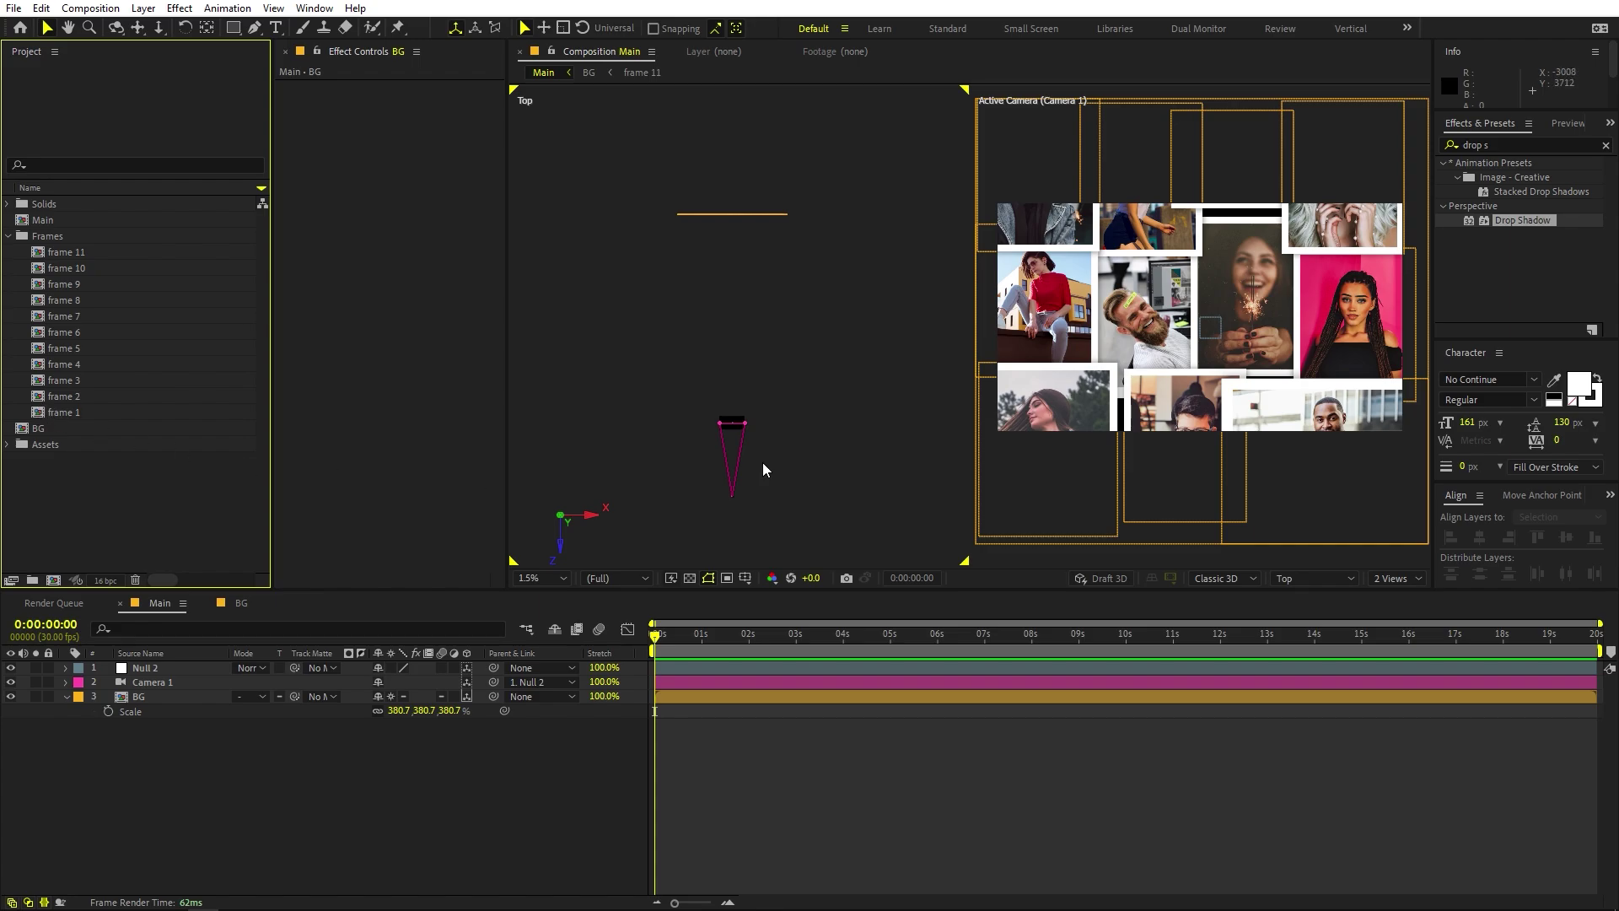
click(72, 412)
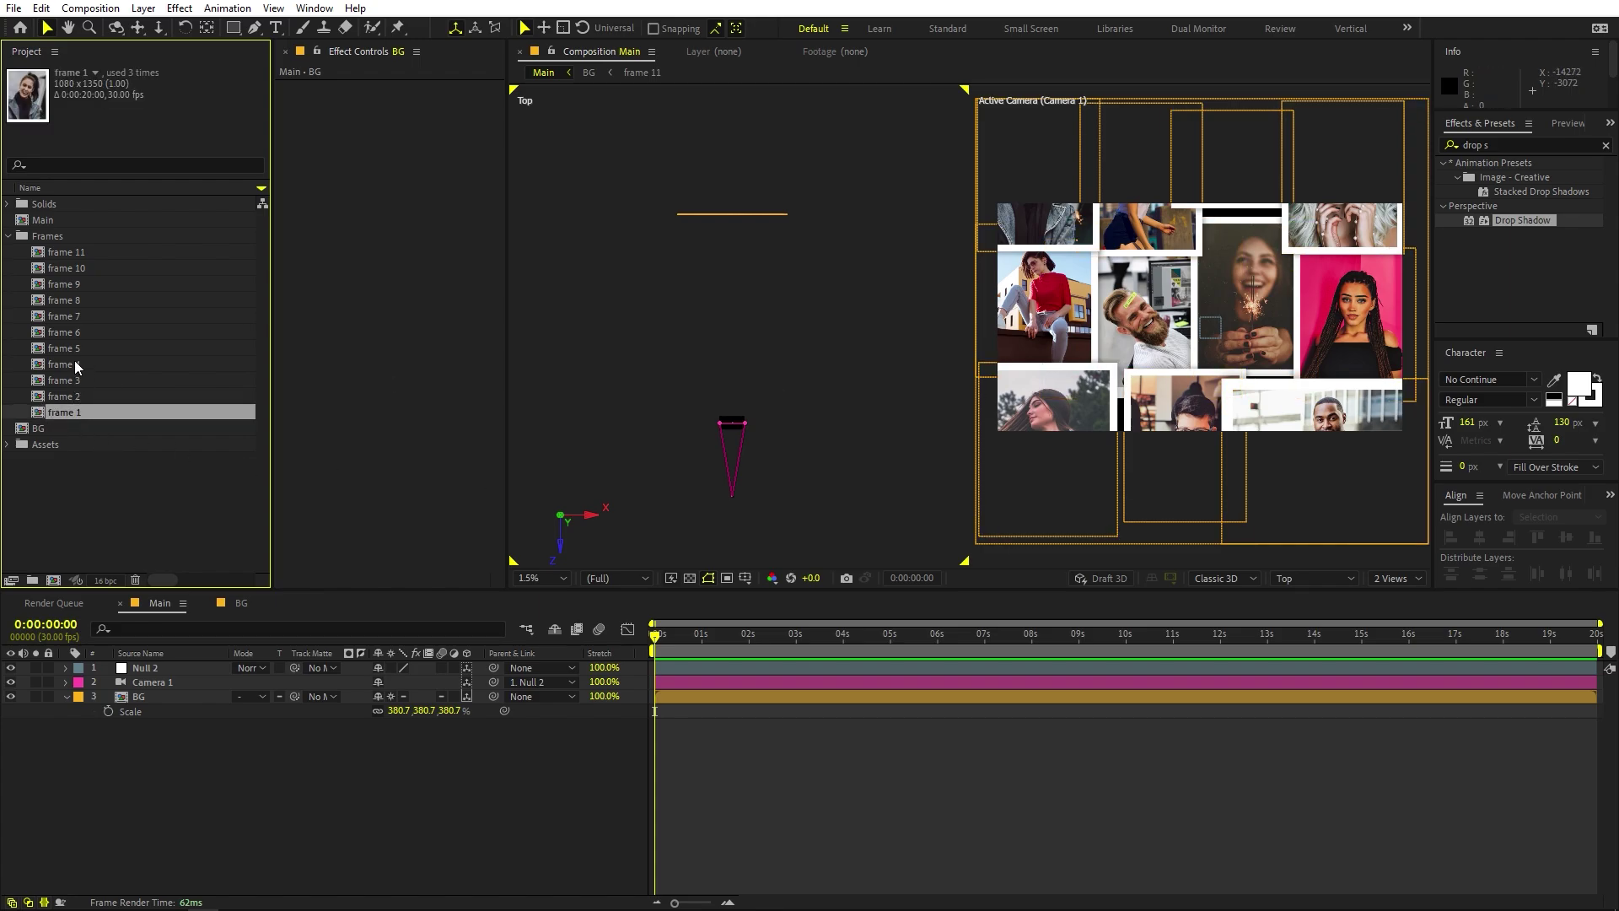
shift+click(72, 348)
shift+click(70, 317)
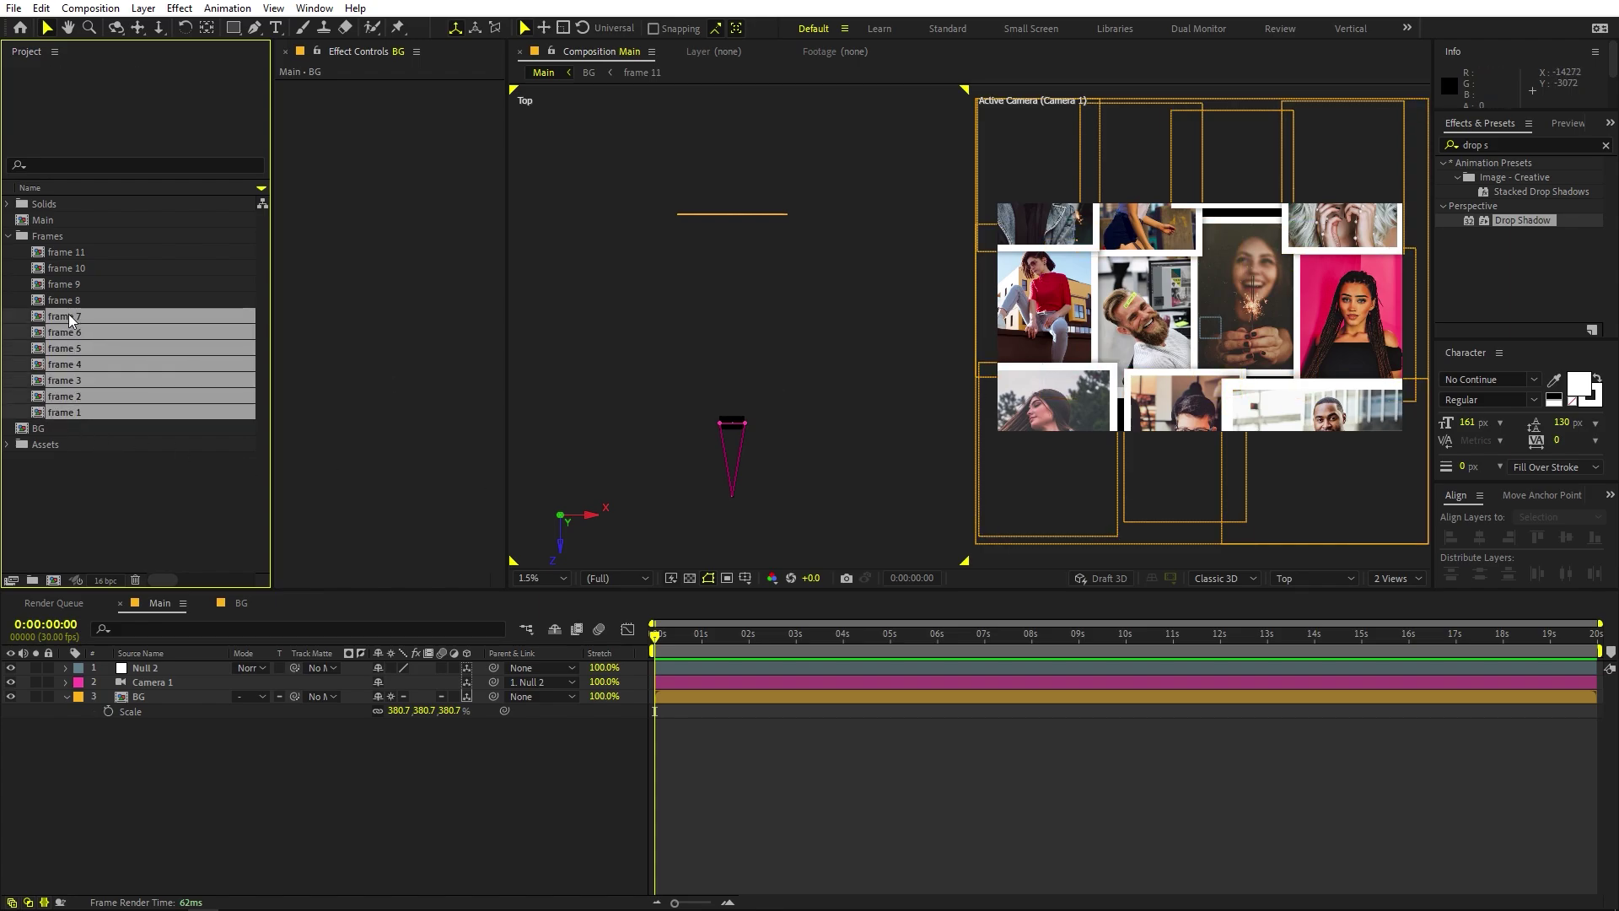
drag(69, 315, 194, 668)
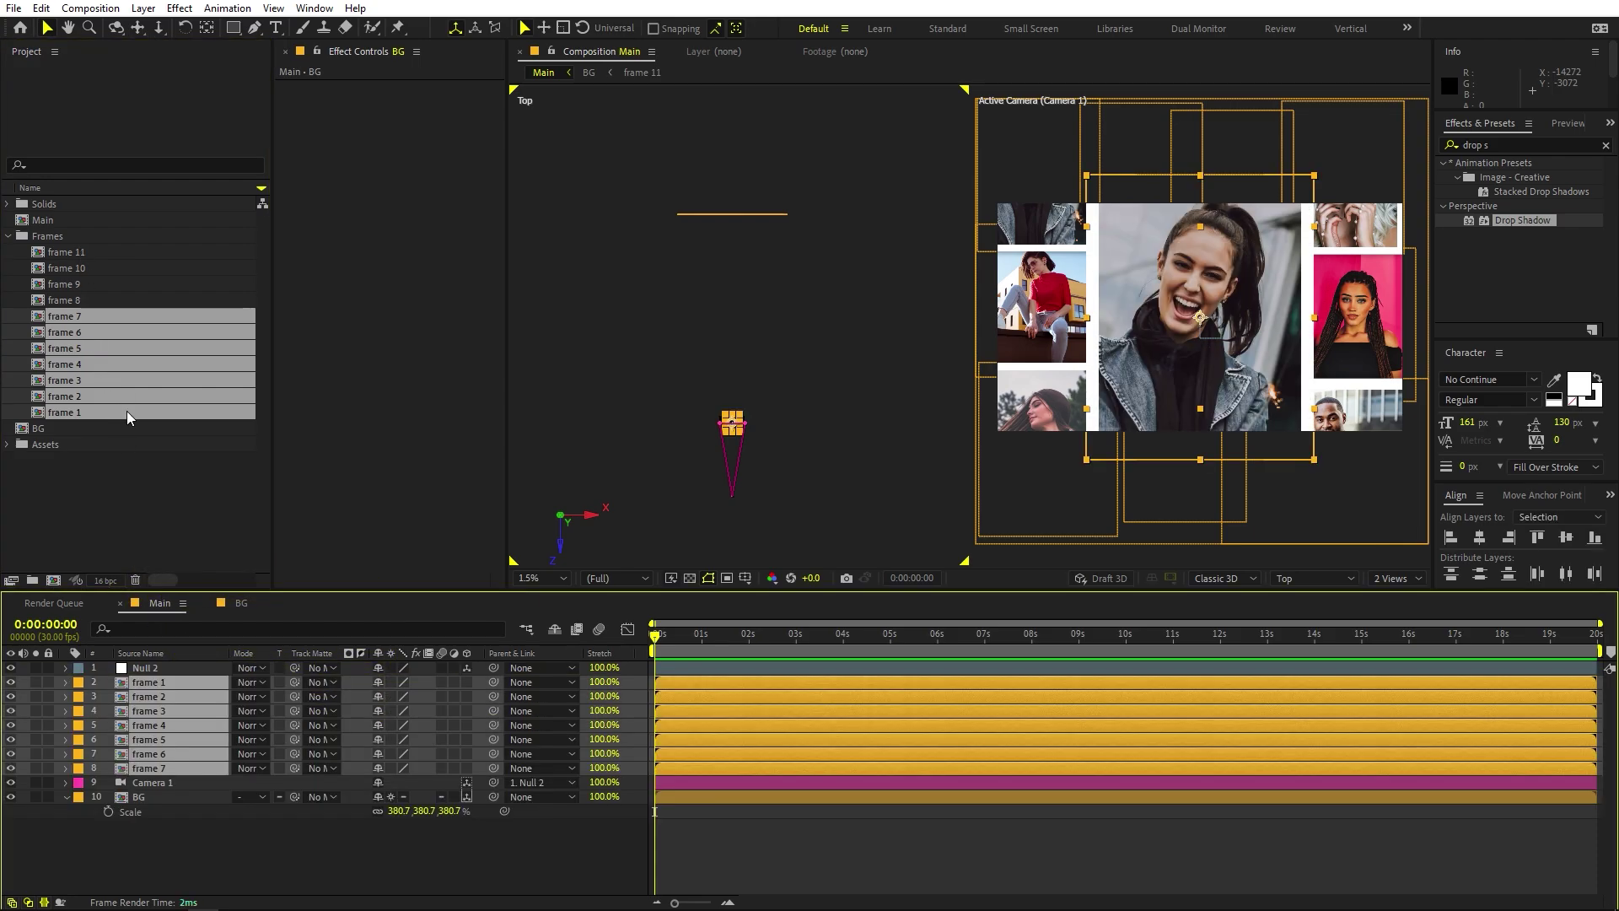
click(764, 828)
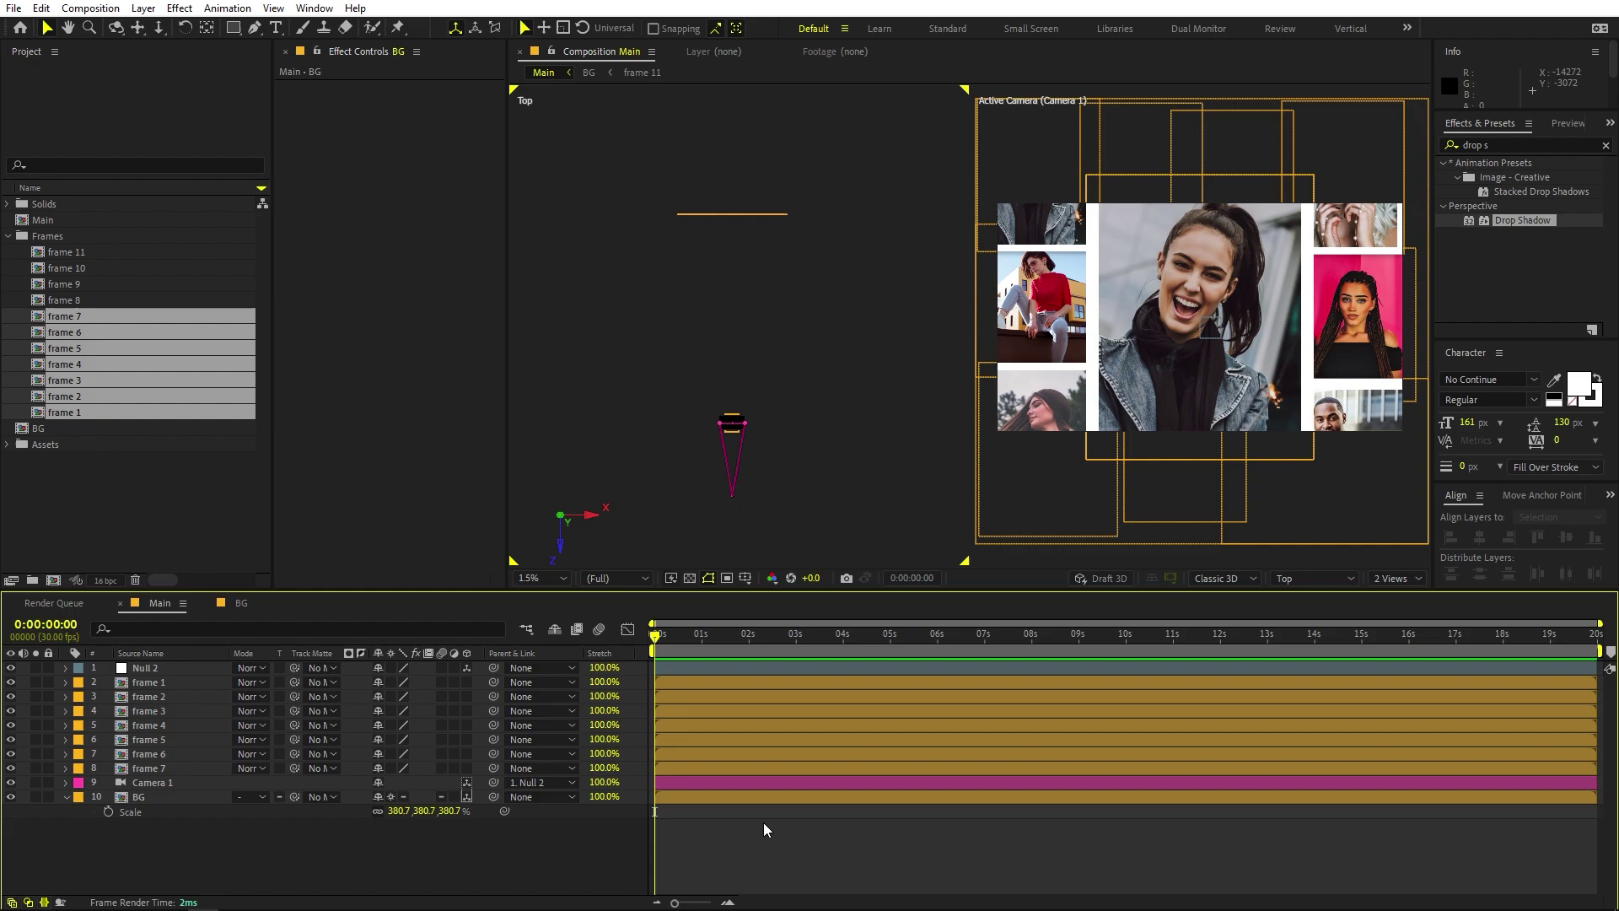
Step: Apply a Drop Shadow effect to the frame 1 layer and set its softness to 150
click(152, 684)
drag(1529, 219, 181, 681)
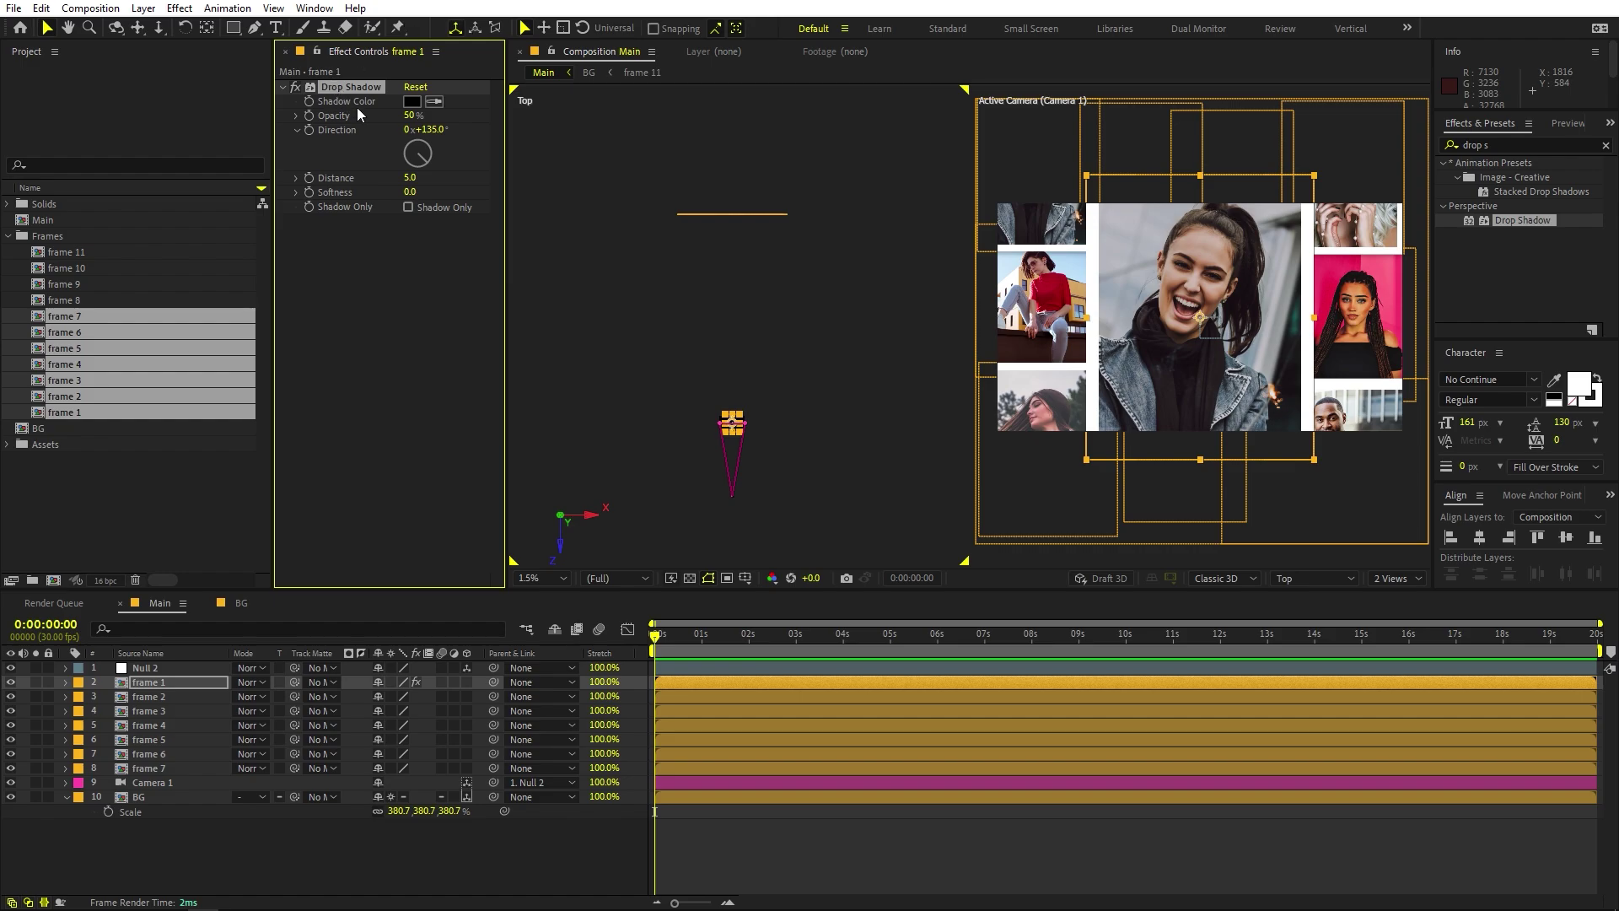
click(410, 193)
text(150)
key(Return)
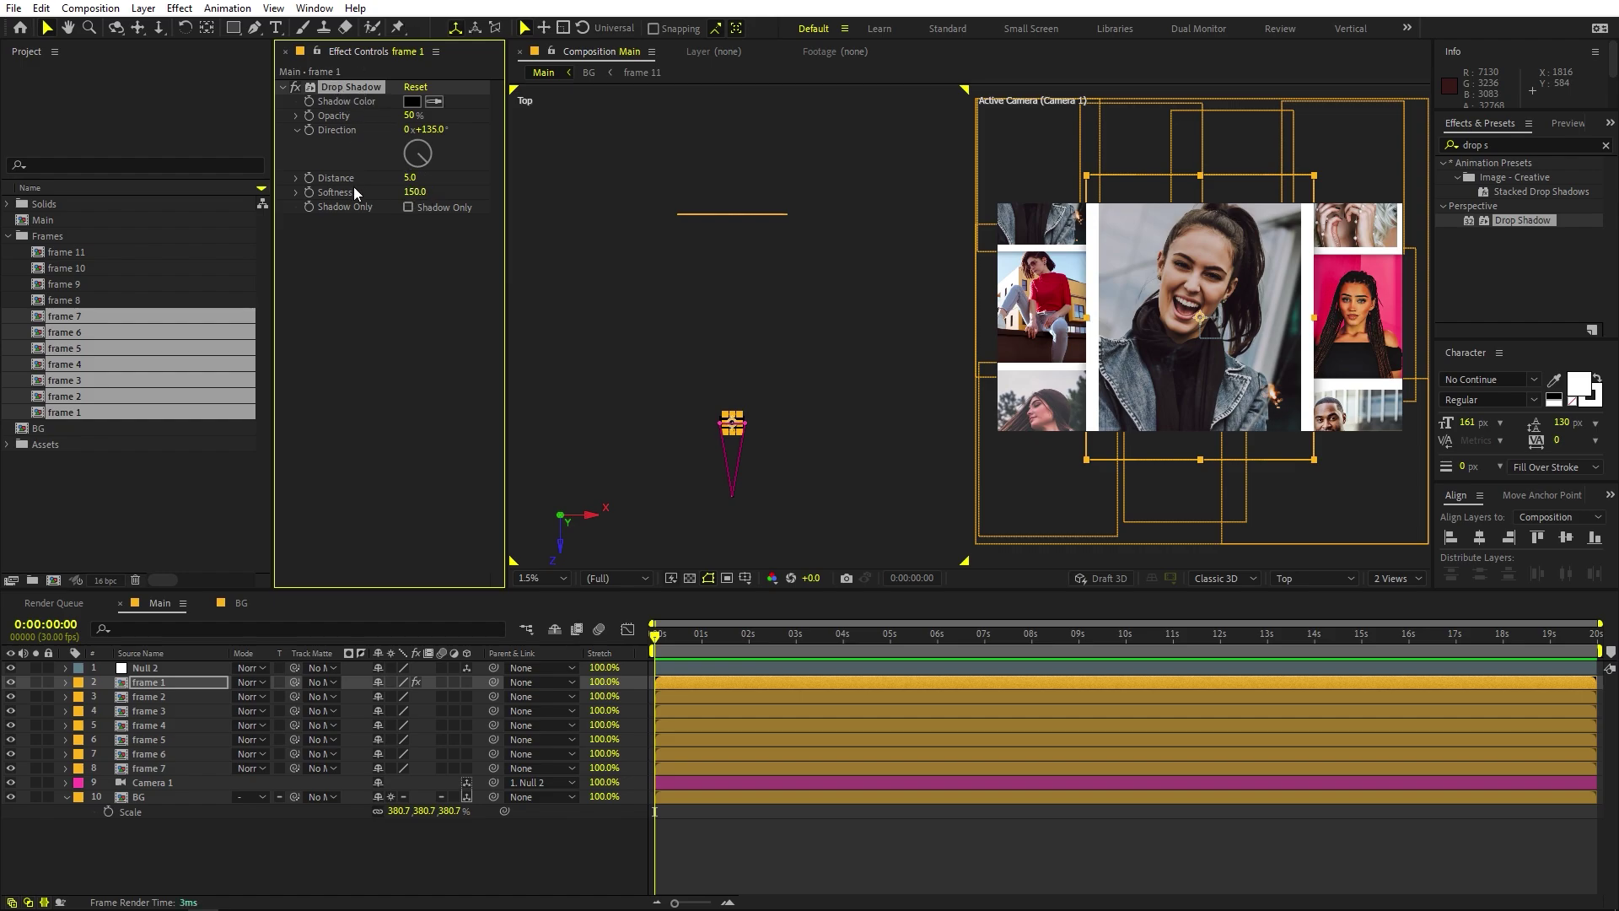
Step: Copy frame 1's Drop Shadow effect with relative property links and paste it onto layers frame 2 through frame 7
click(91, 8)
mouse_move(41, 7)
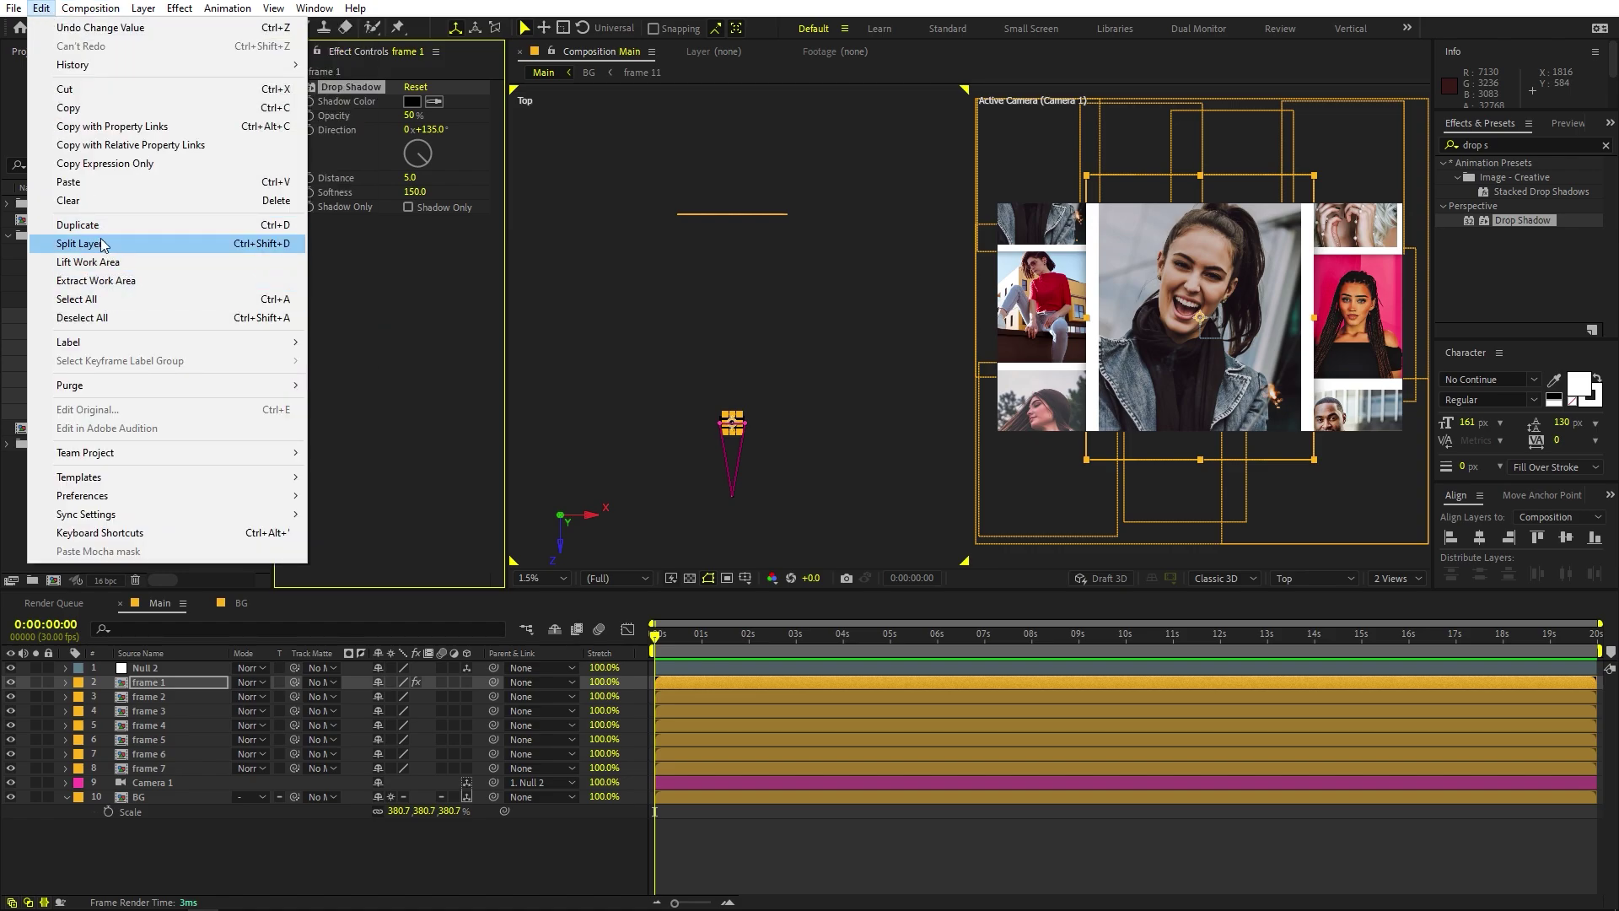
click(127, 144)
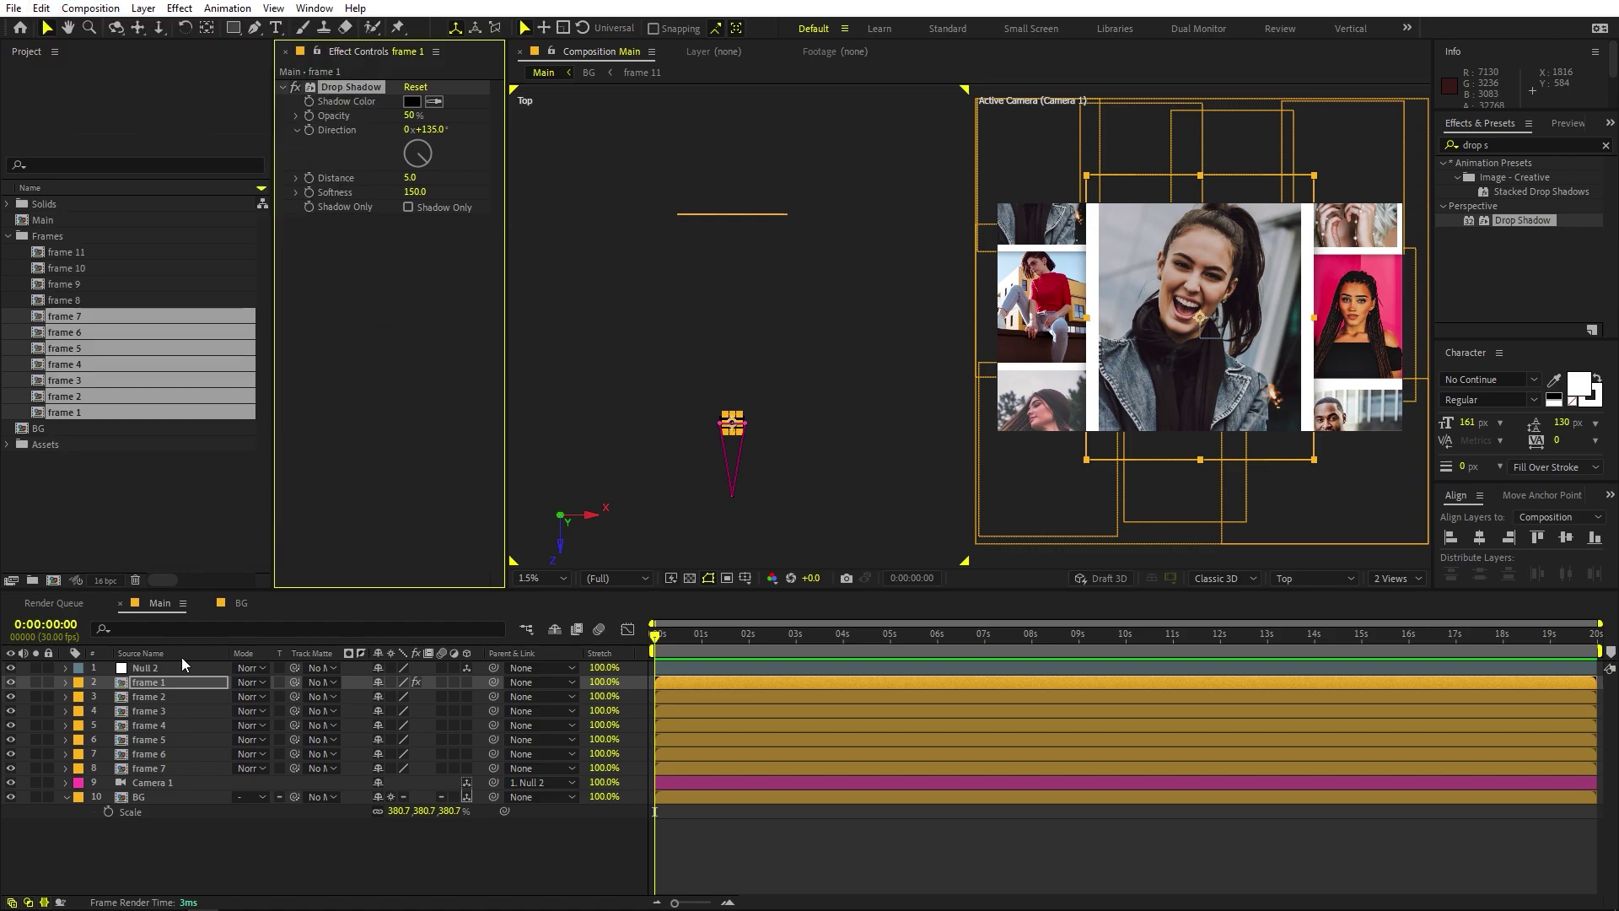
click(162, 696)
shift+click(167, 769)
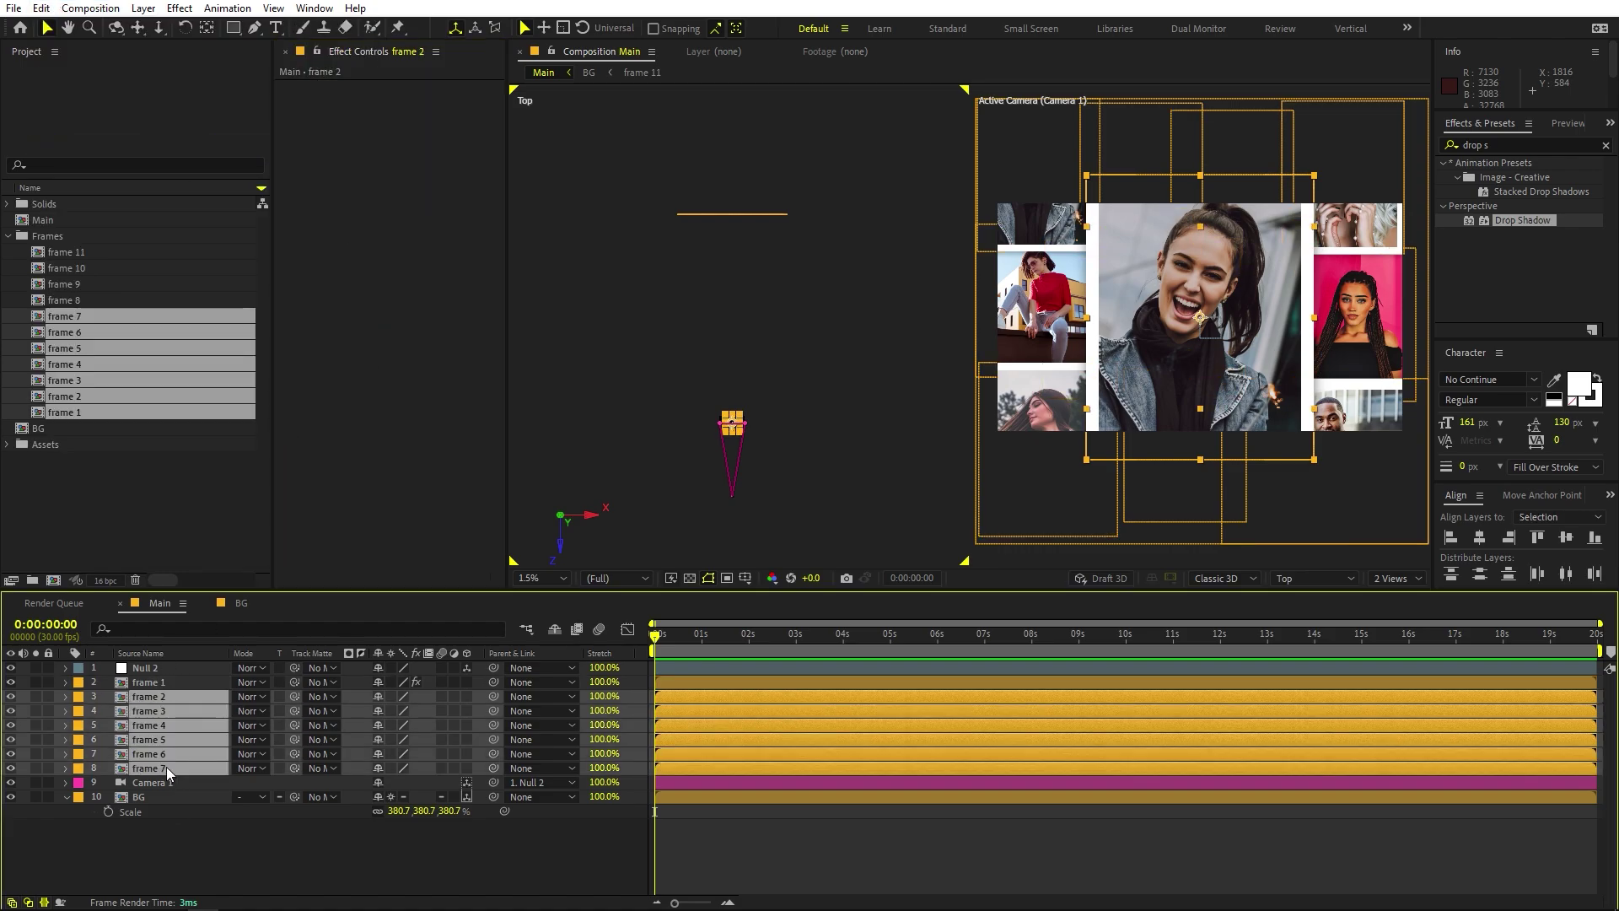
key(ctrl+v)
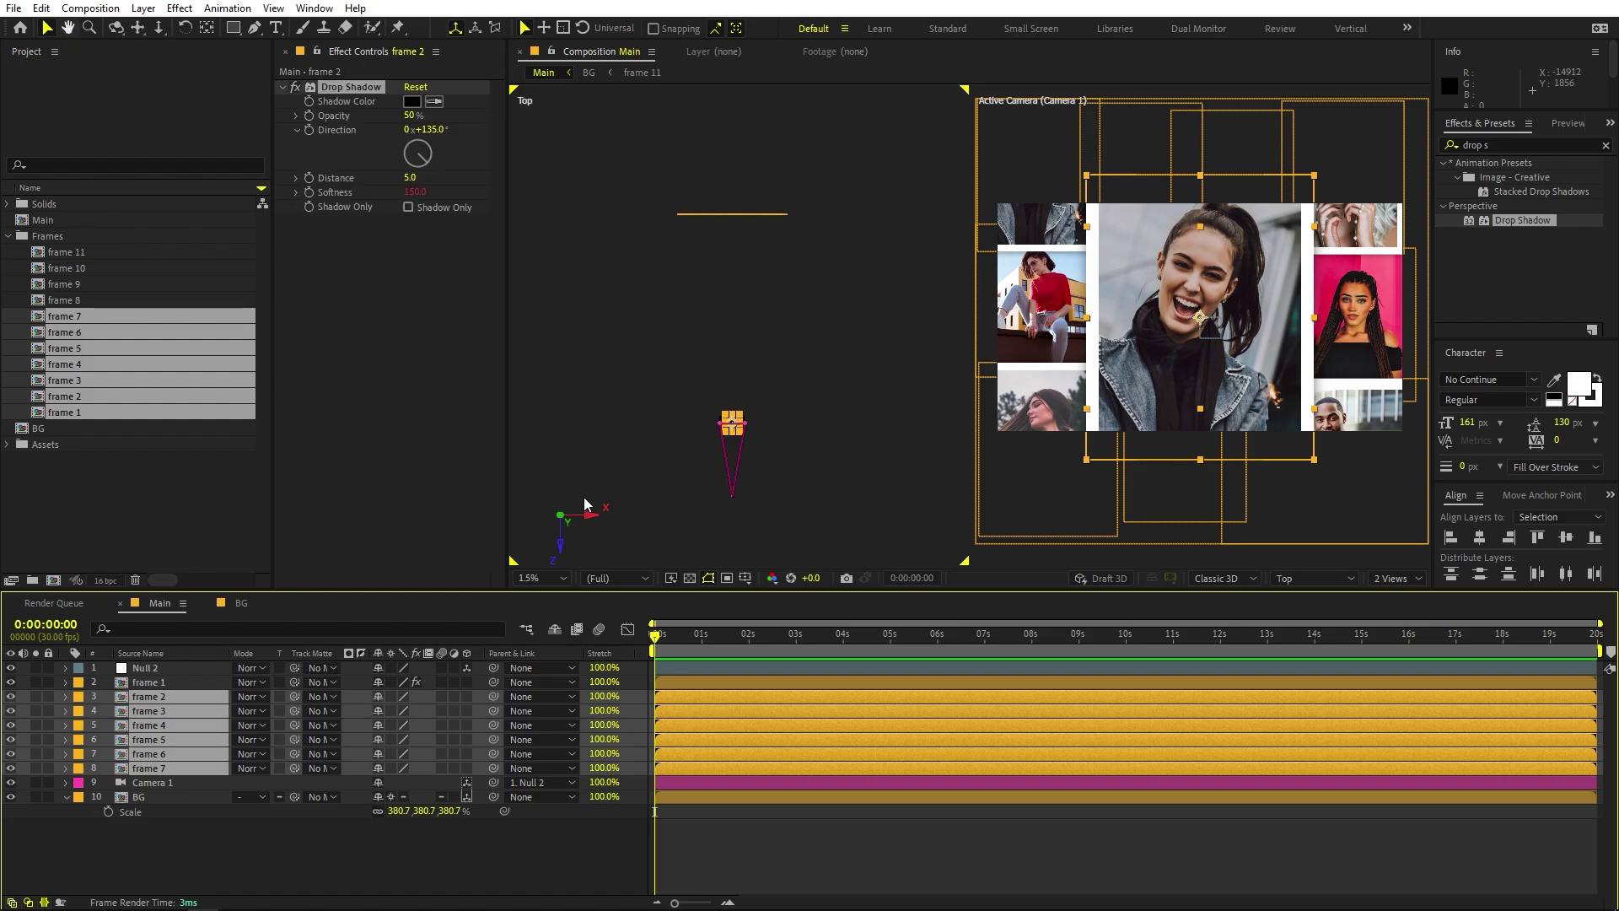
click(798, 818)
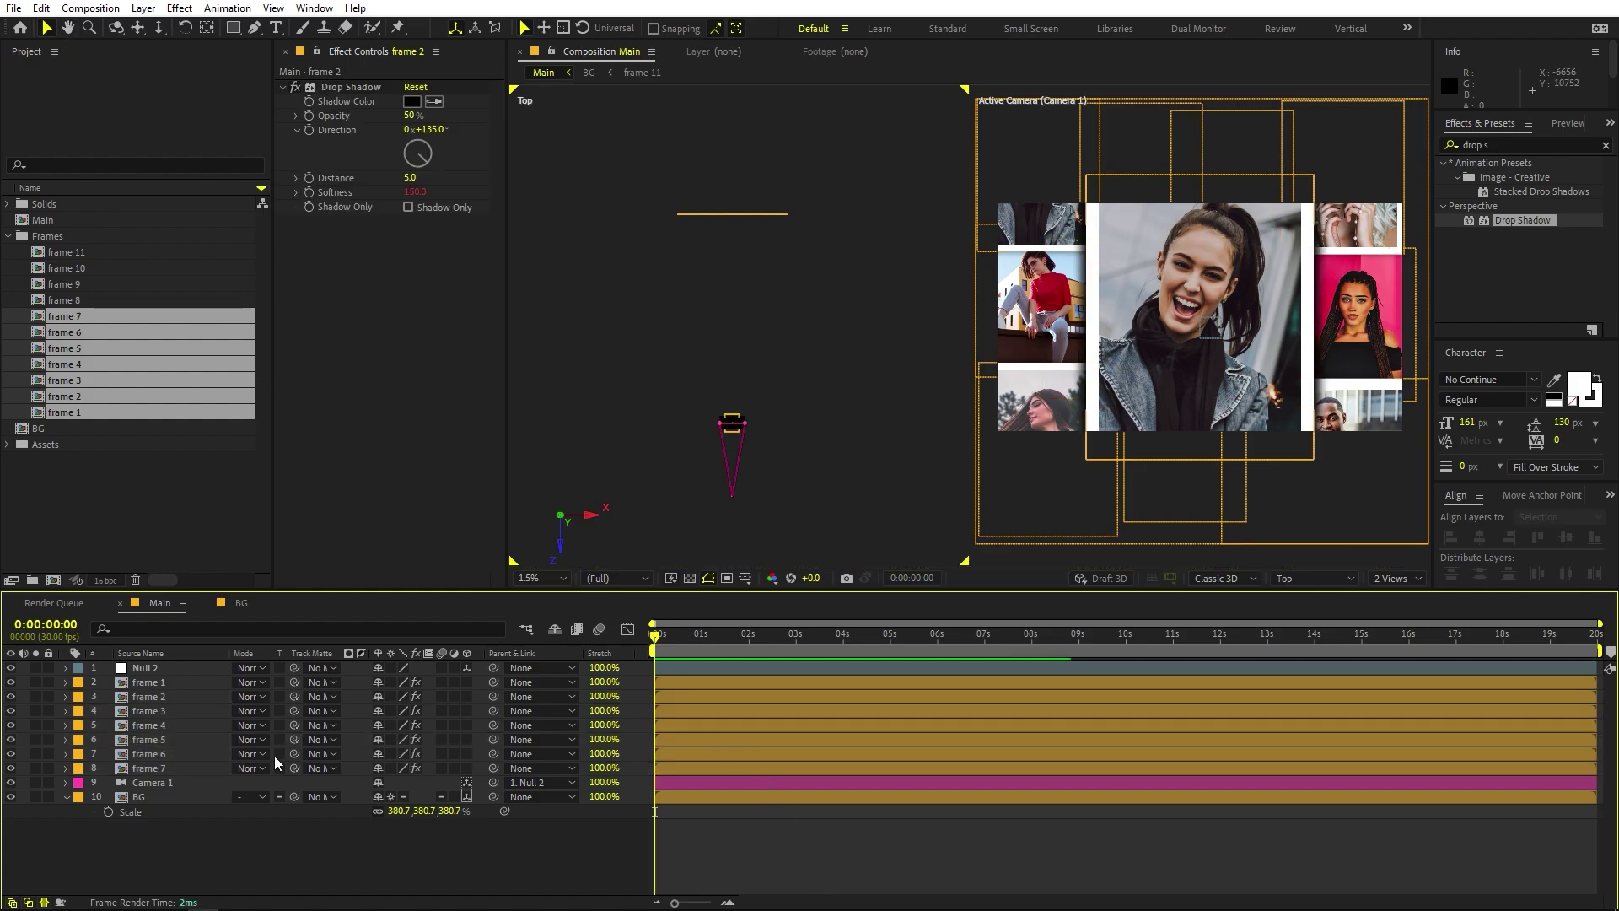
Step: Hide the BG layer and make frame 1 through frame 7 3D layers
click(681, 796)
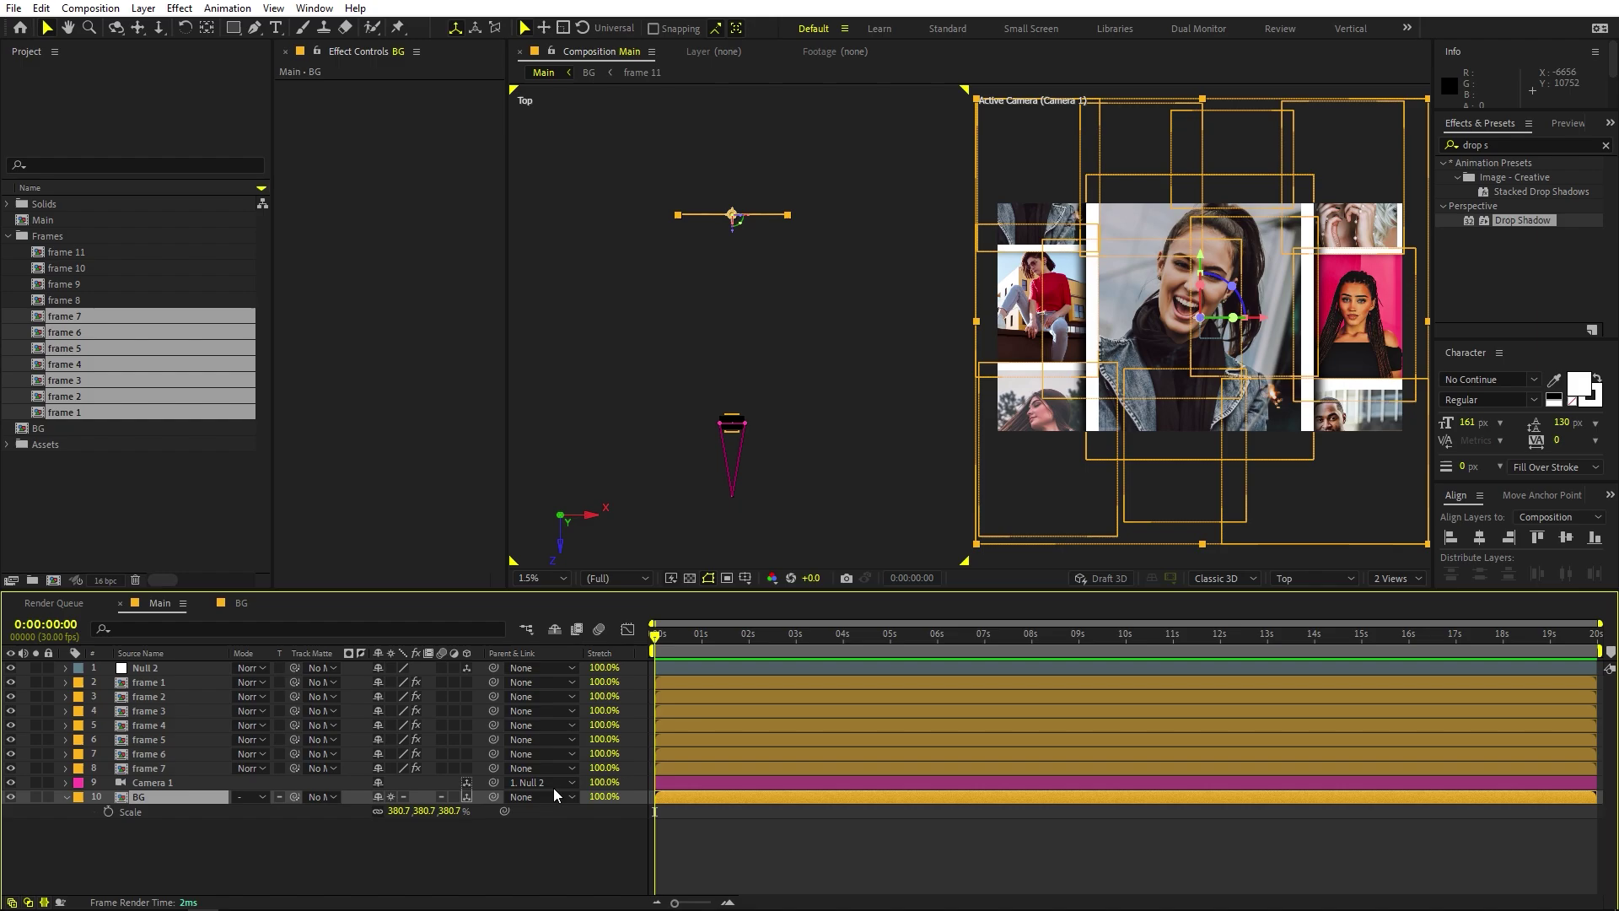
click(10, 795)
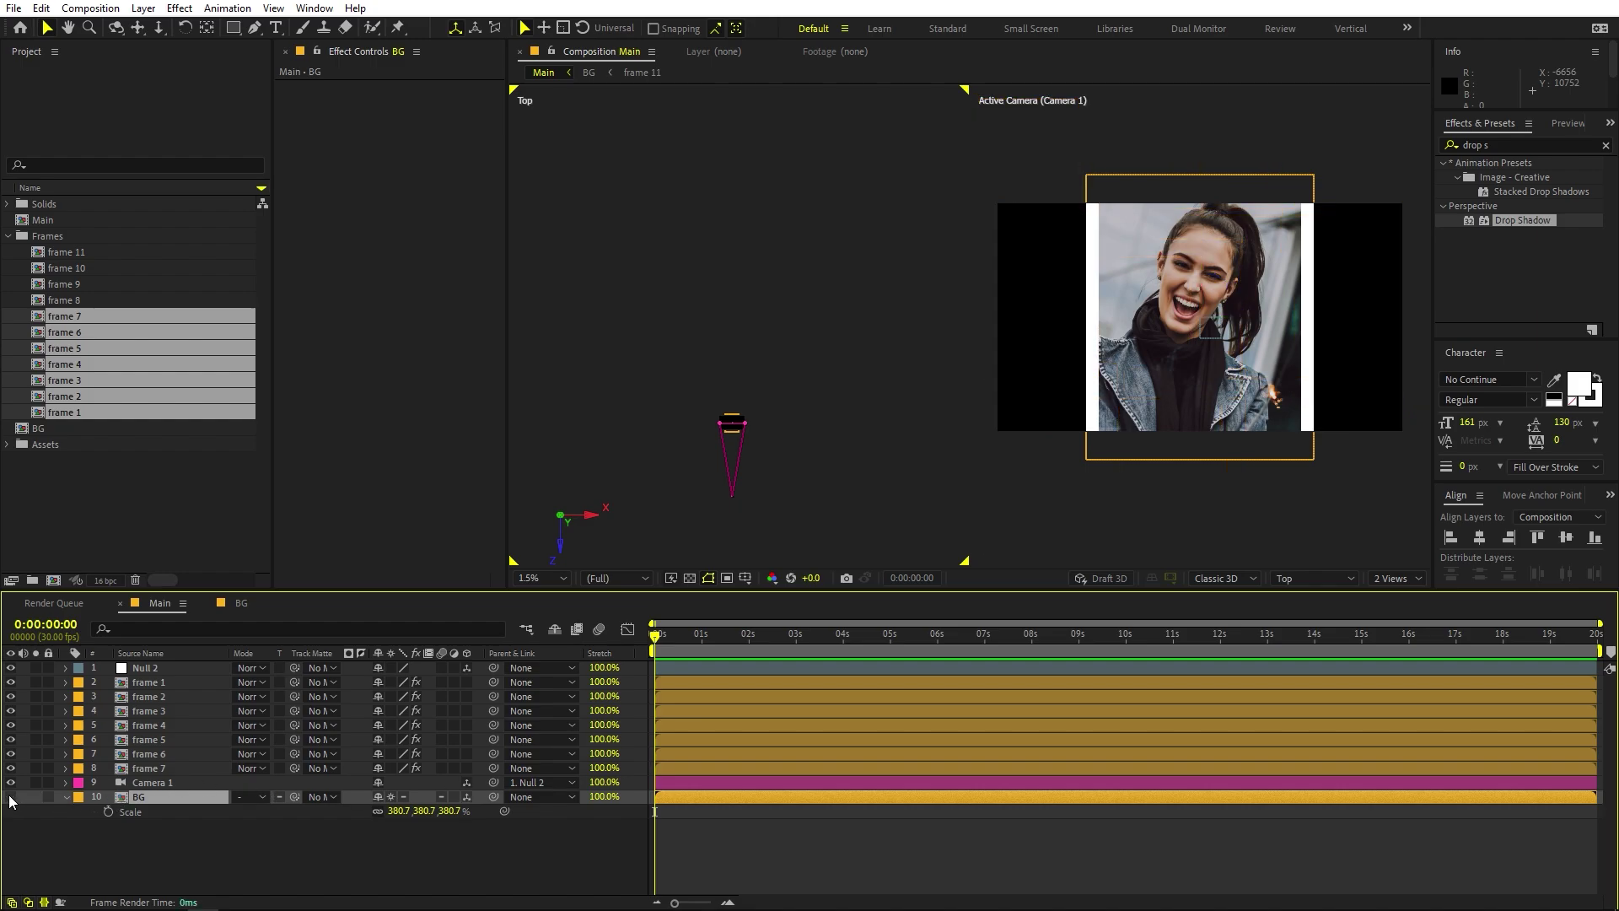
click(153, 768)
shift+click(144, 696)
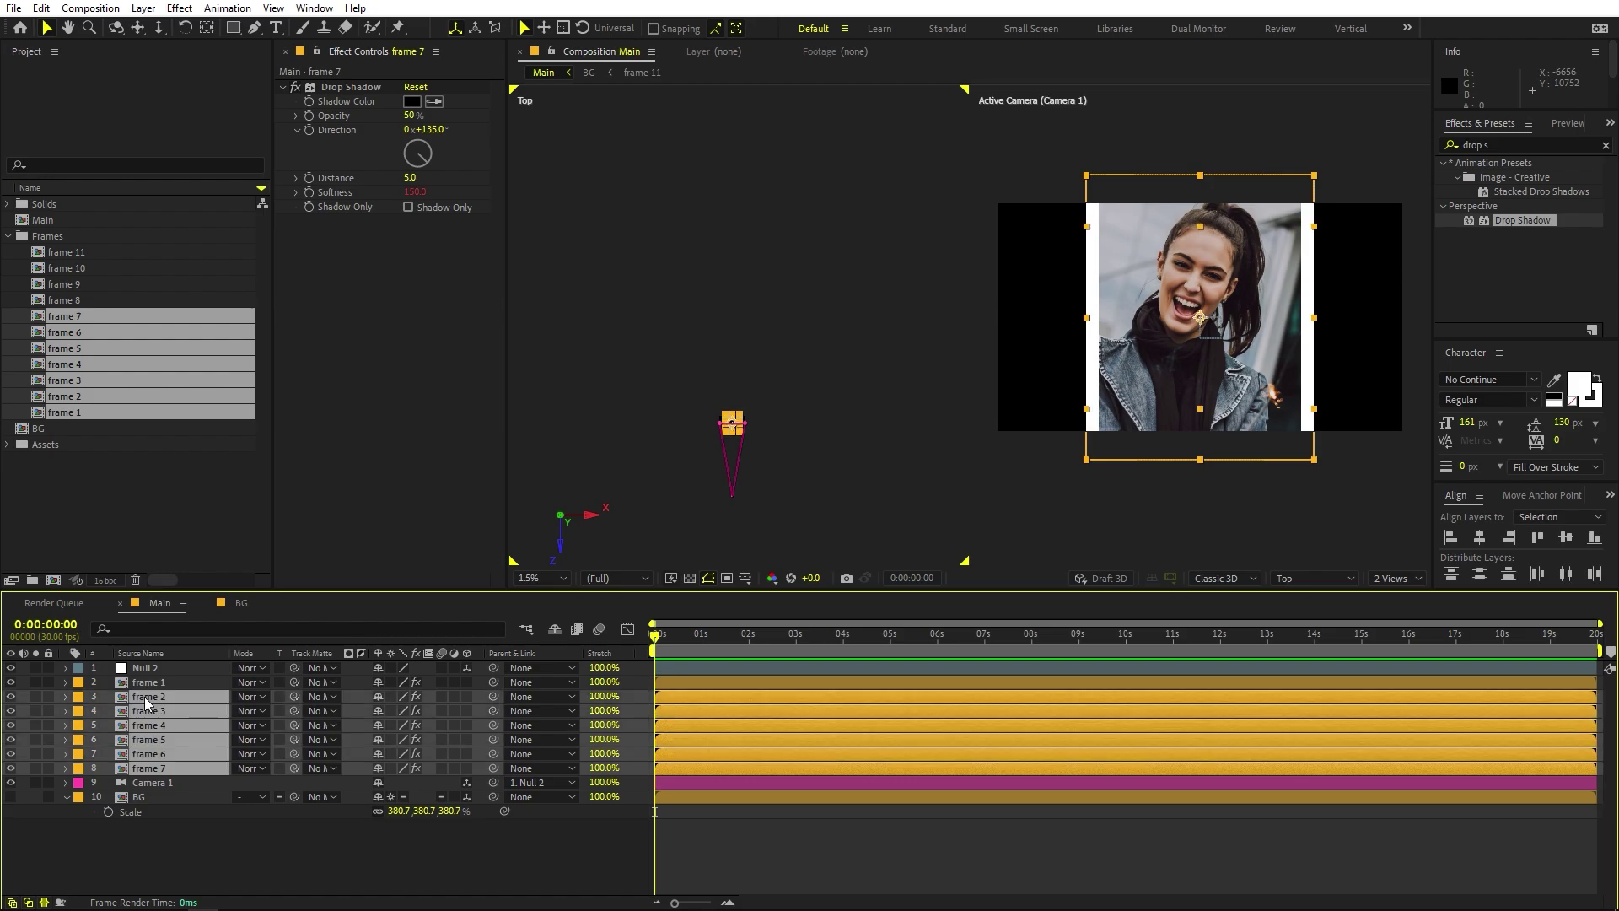
scroll(887, 482, up, 2)
drag(887, 482, 886, 343)
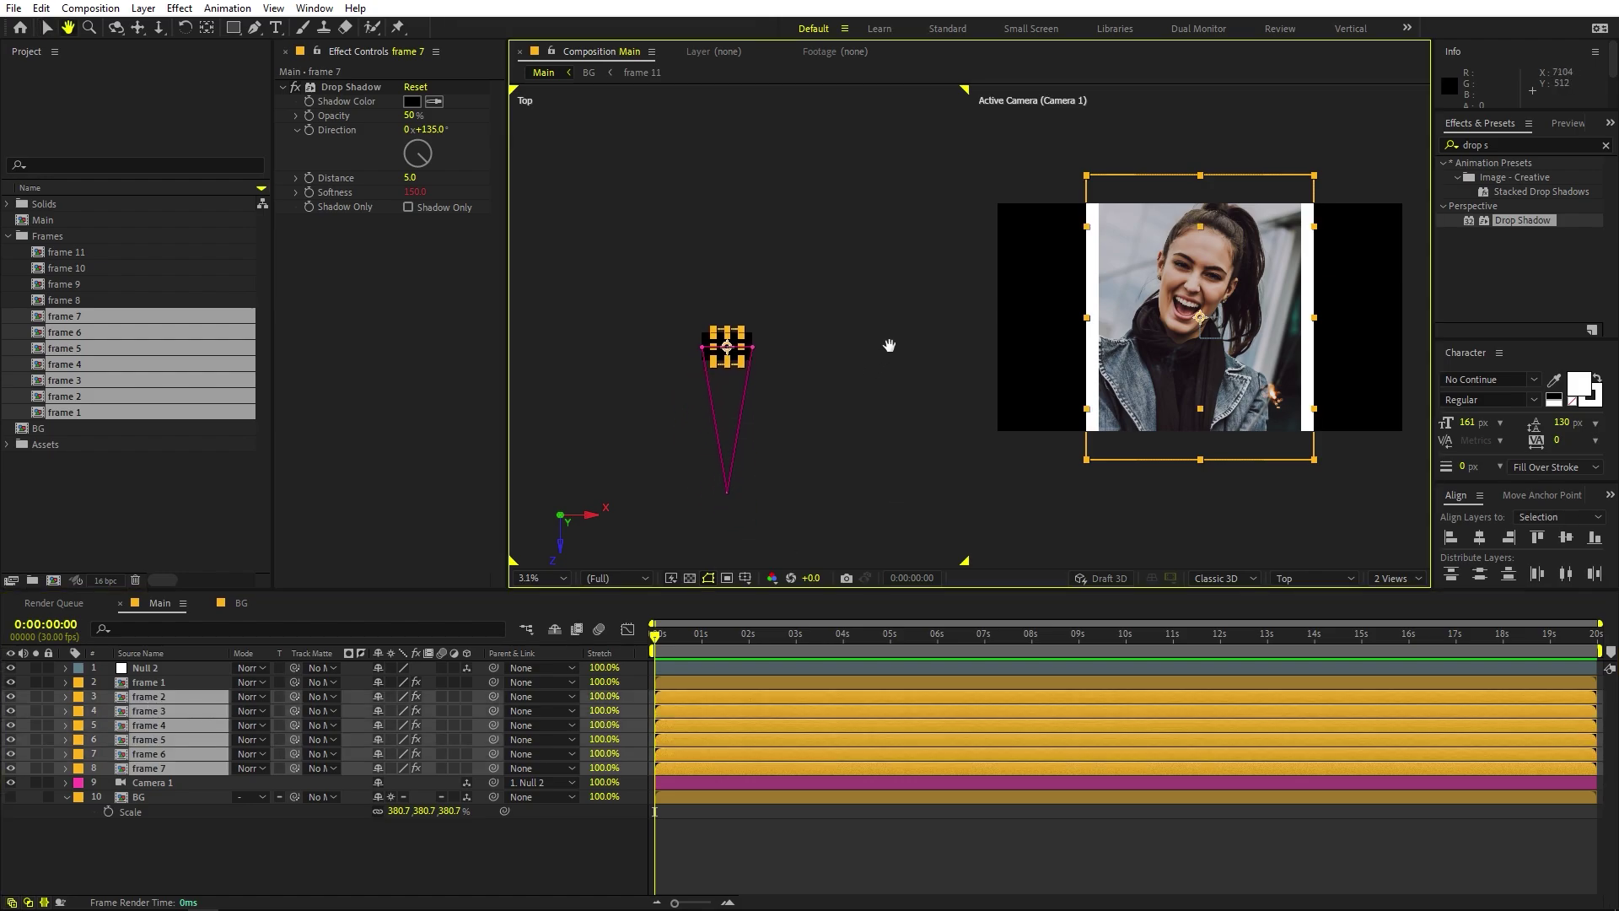
key(v)
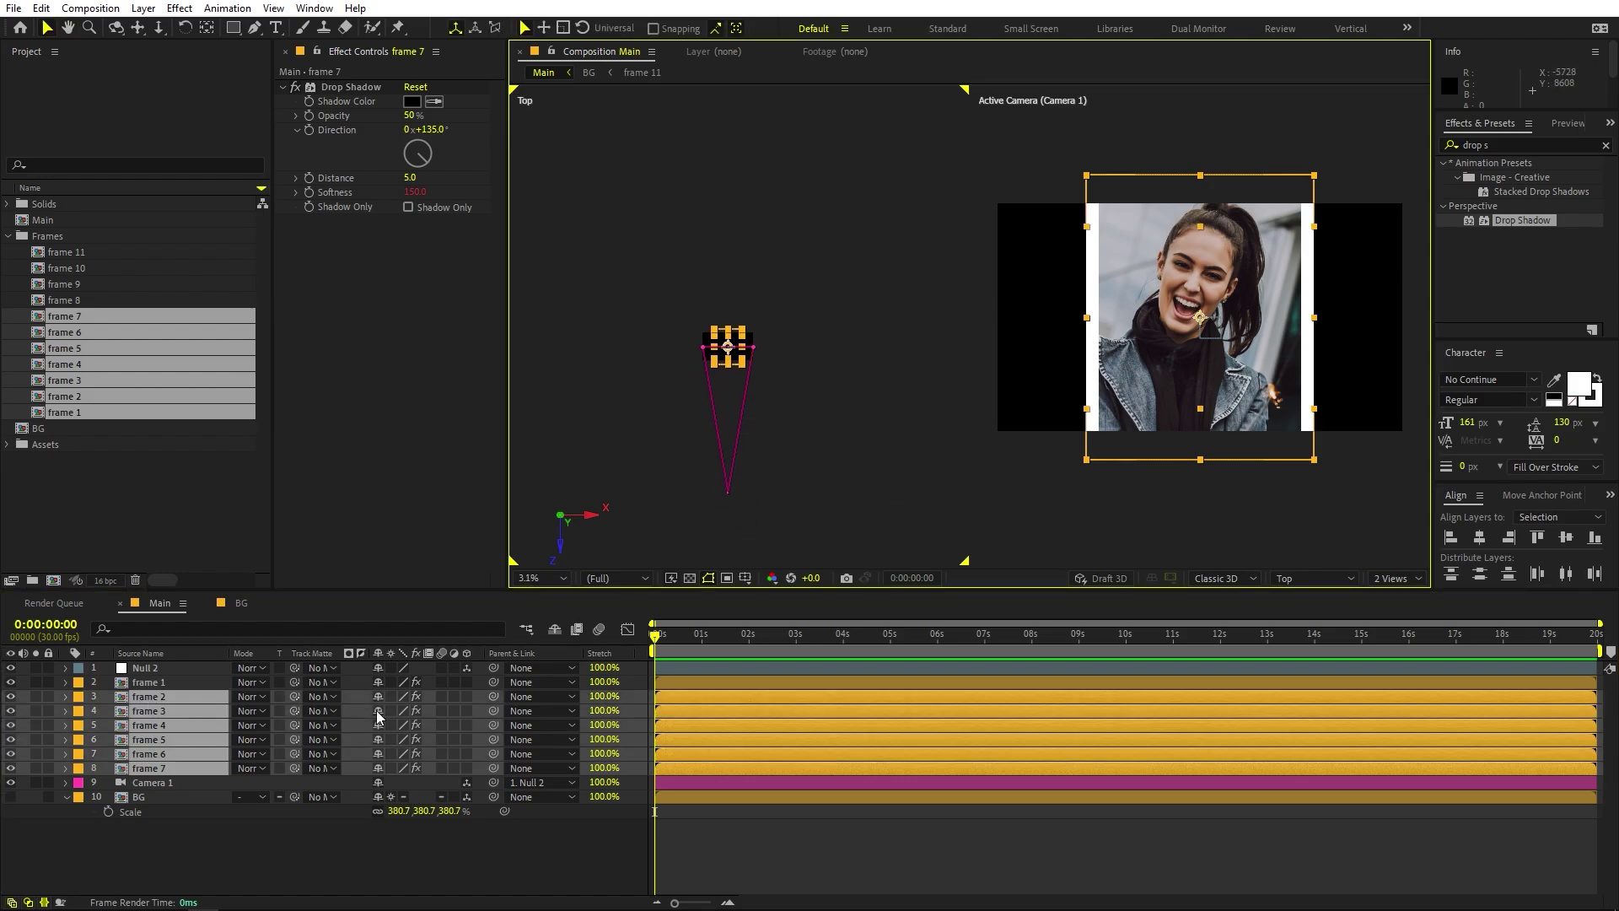
click(468, 682)
drag(463, 755, 464, 769)
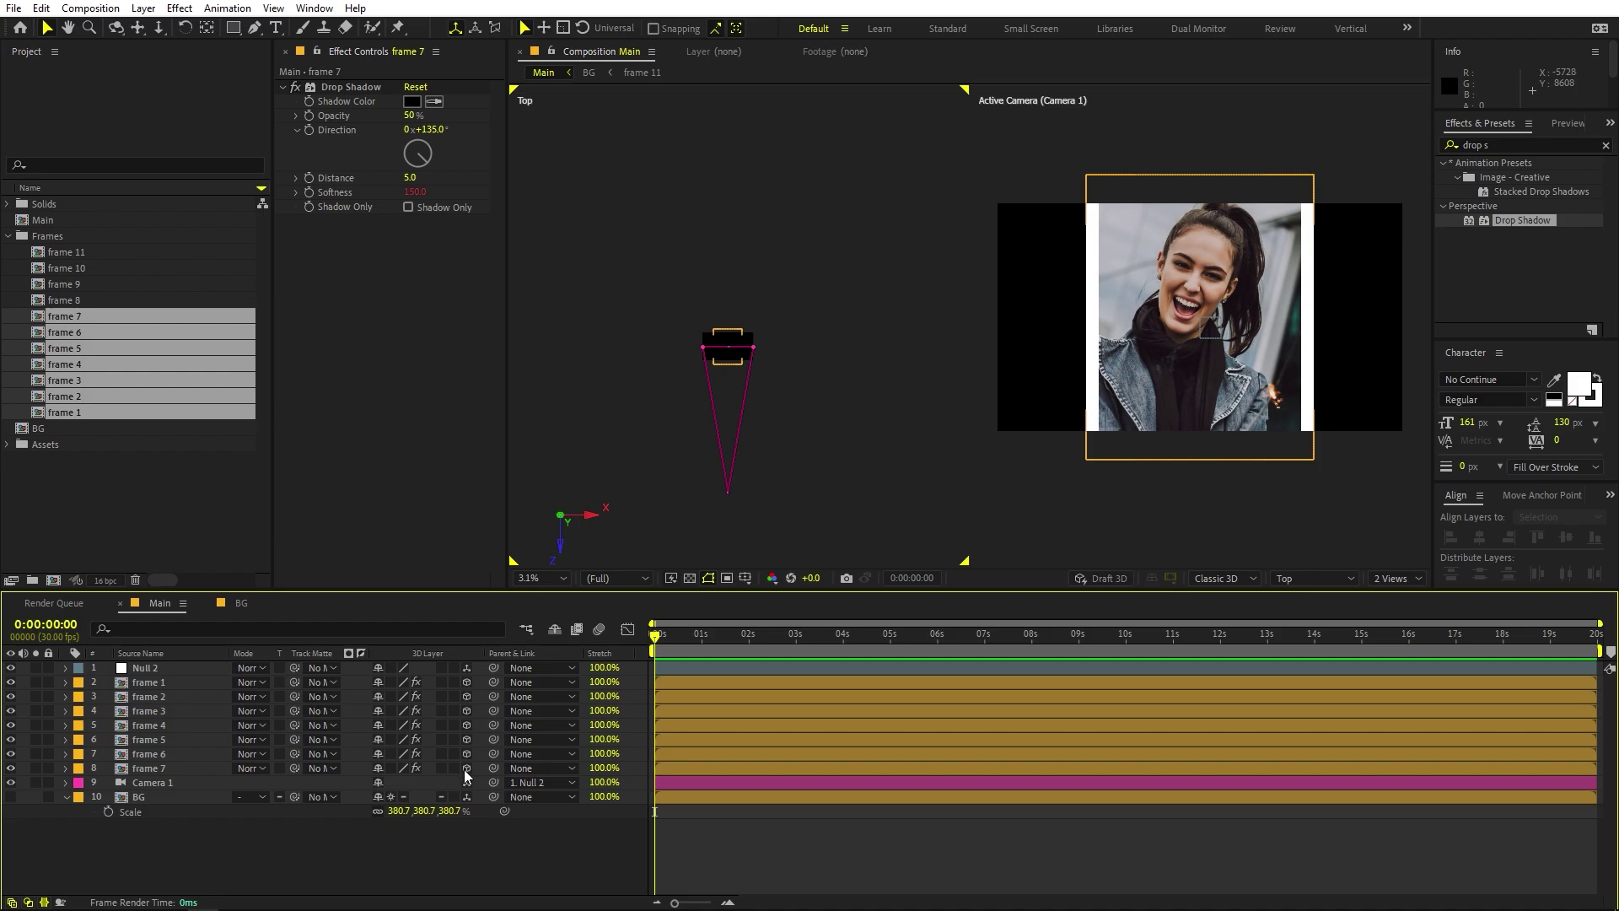
Step: Hide layers frame 2 through frame 7, keeping frame 1 visible in the Main composition
scroll(706, 282, up, 2)
drag(931, 410, 932, 359)
click(154, 775)
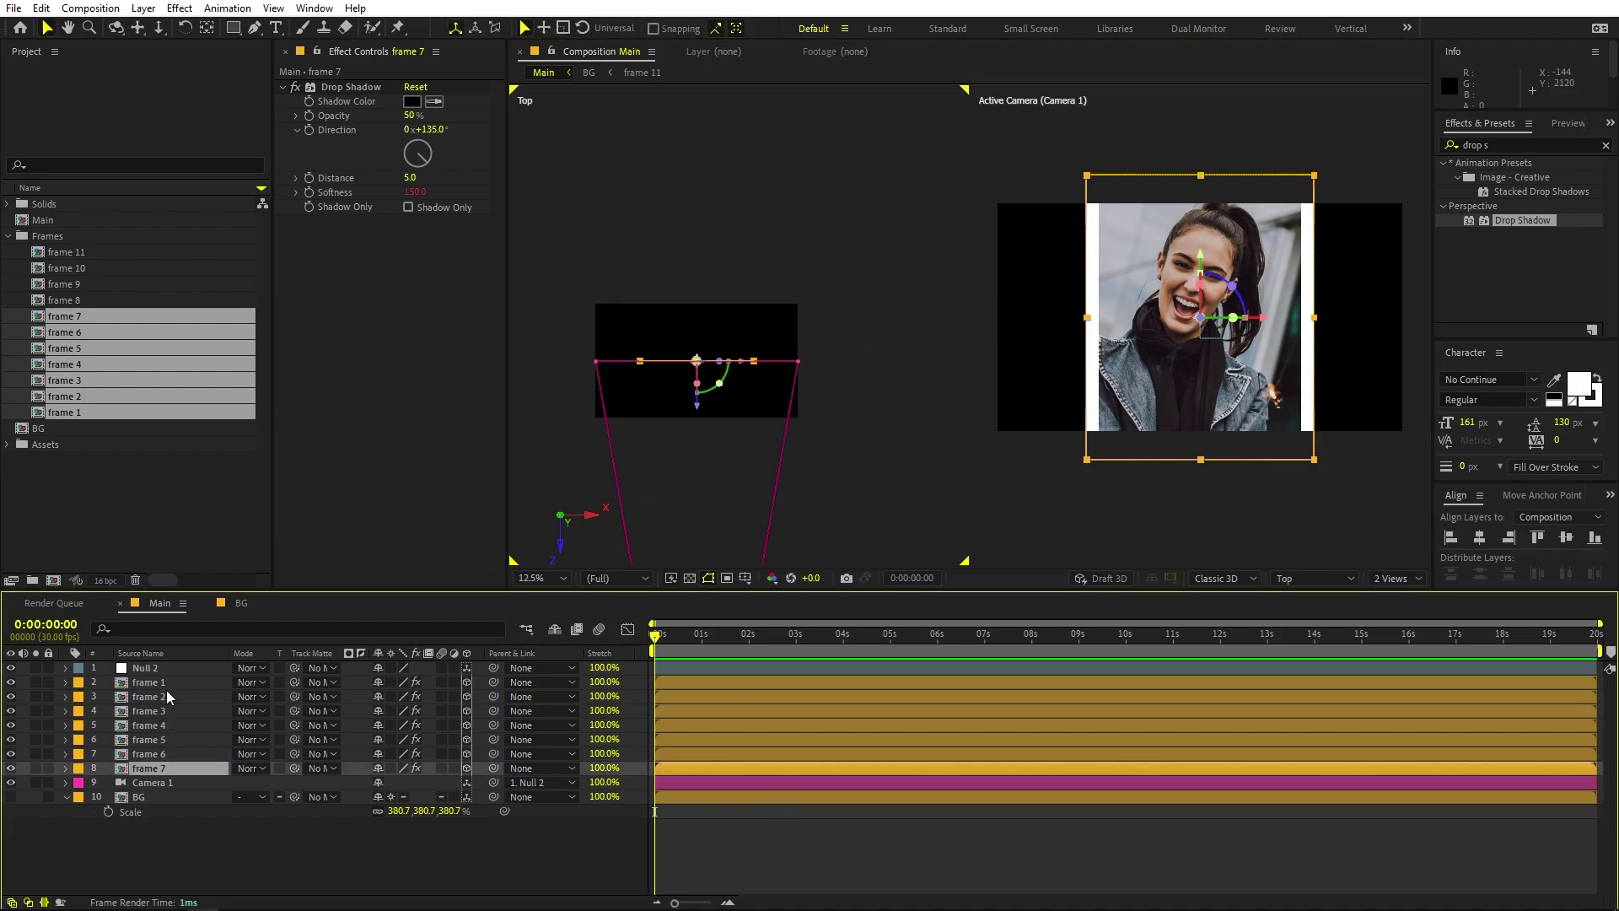
shift+click(166, 688)
drag(834, 258, 868, 361)
click(879, 312)
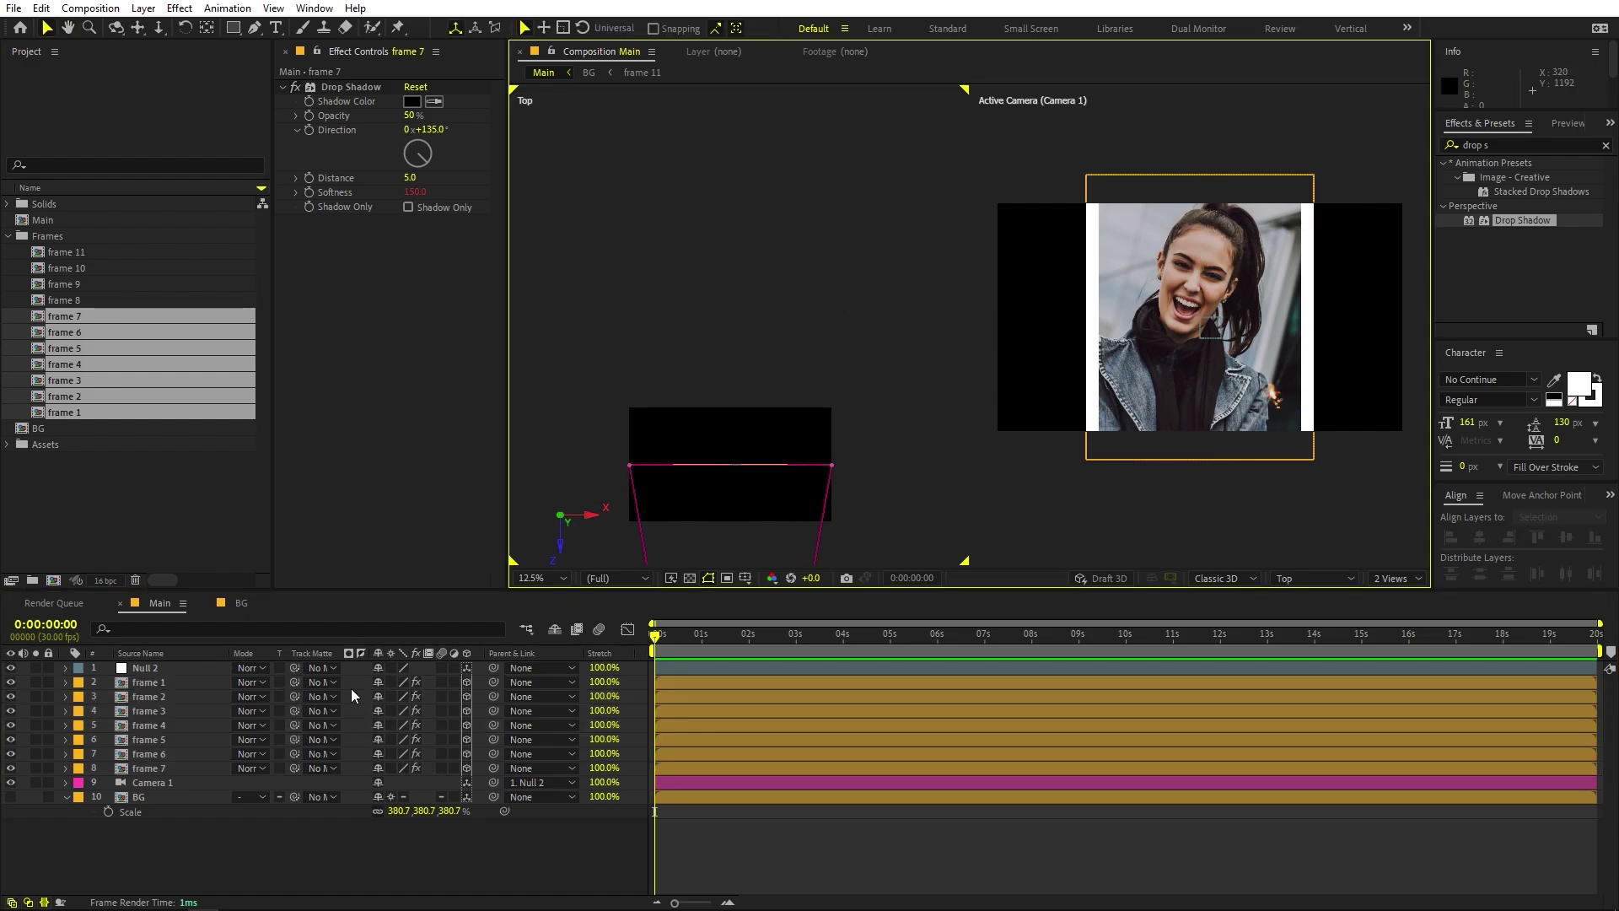
click(143, 683)
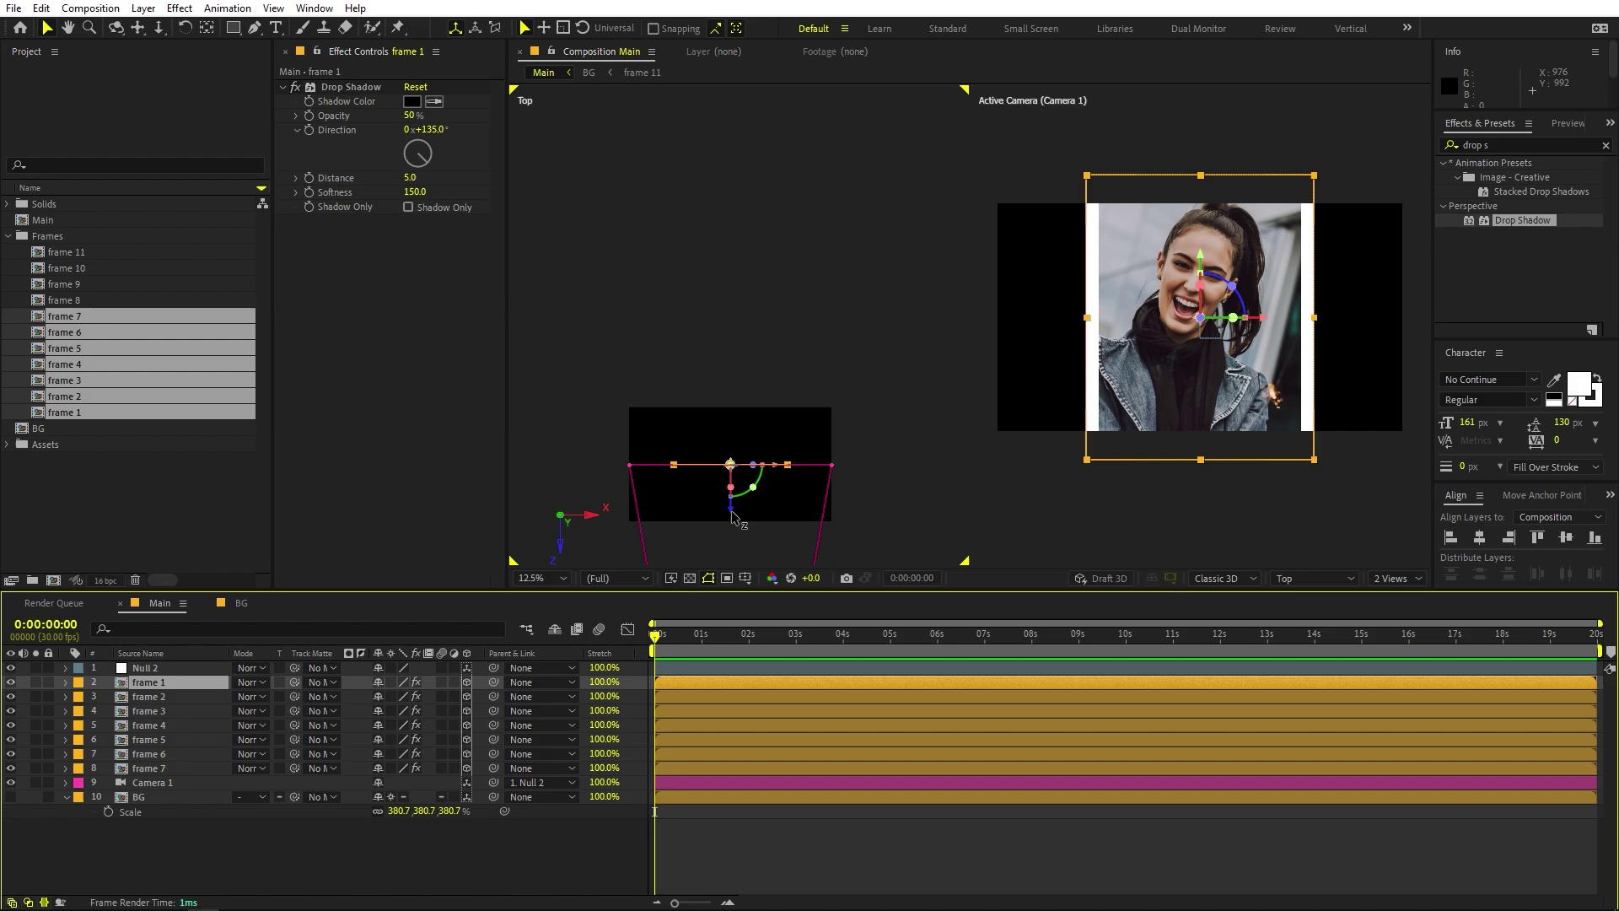
click(160, 696)
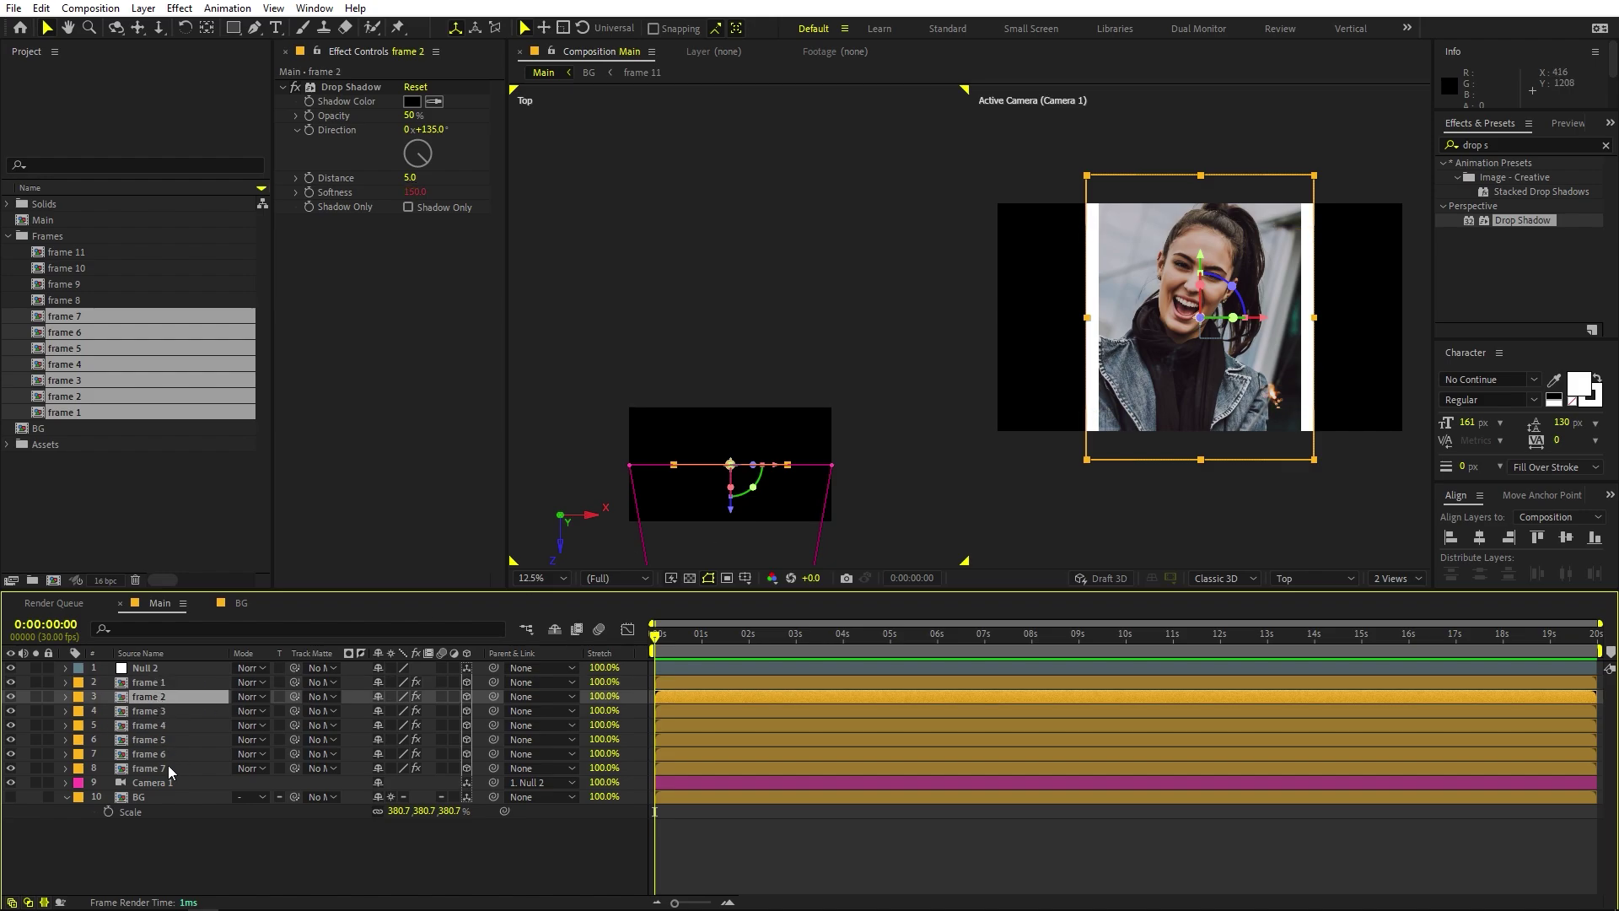
shift+click(169, 766)
click(11, 697)
Step: Move frame 1 away from the camera in depth and left of centre, and reveal its rotation properties
click(154, 681)
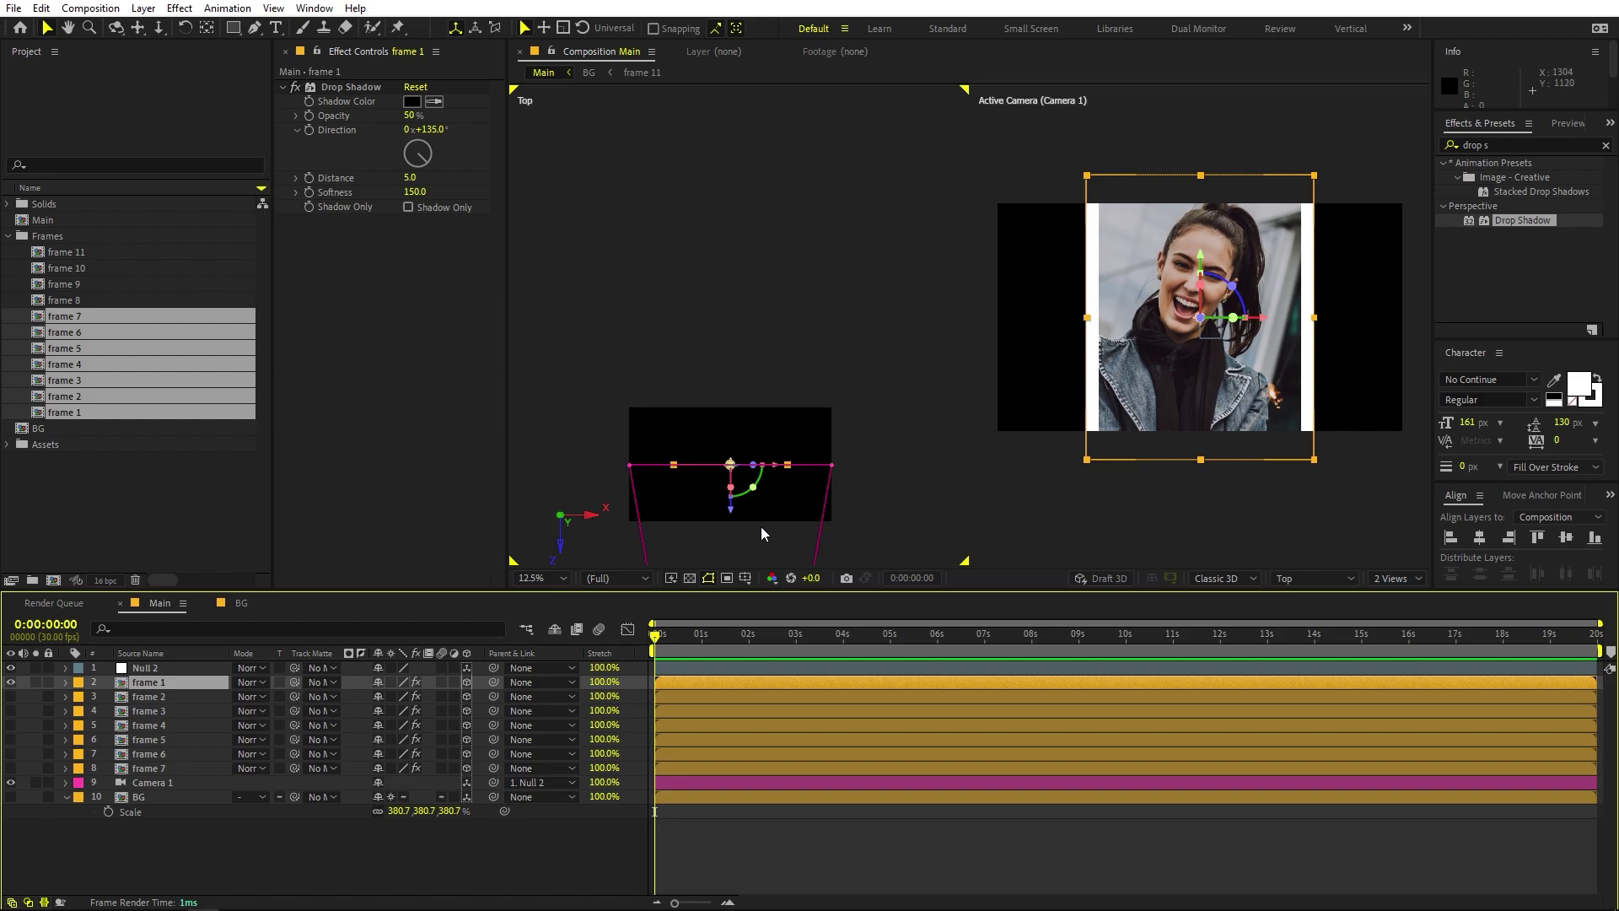
drag(730, 499, 717, 357)
key(r)
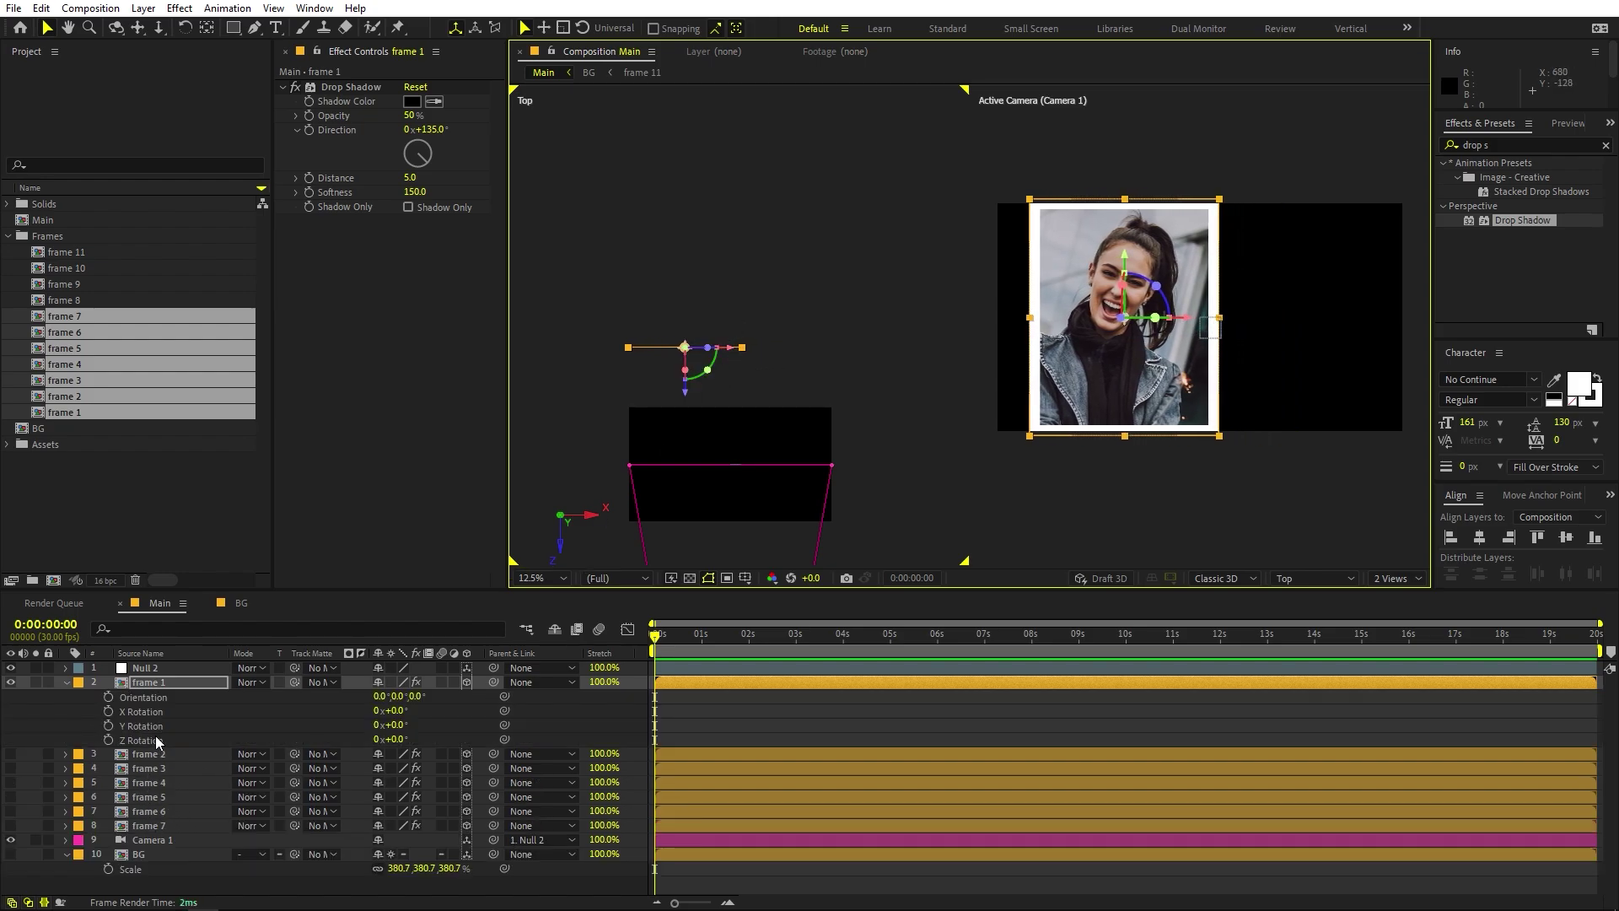
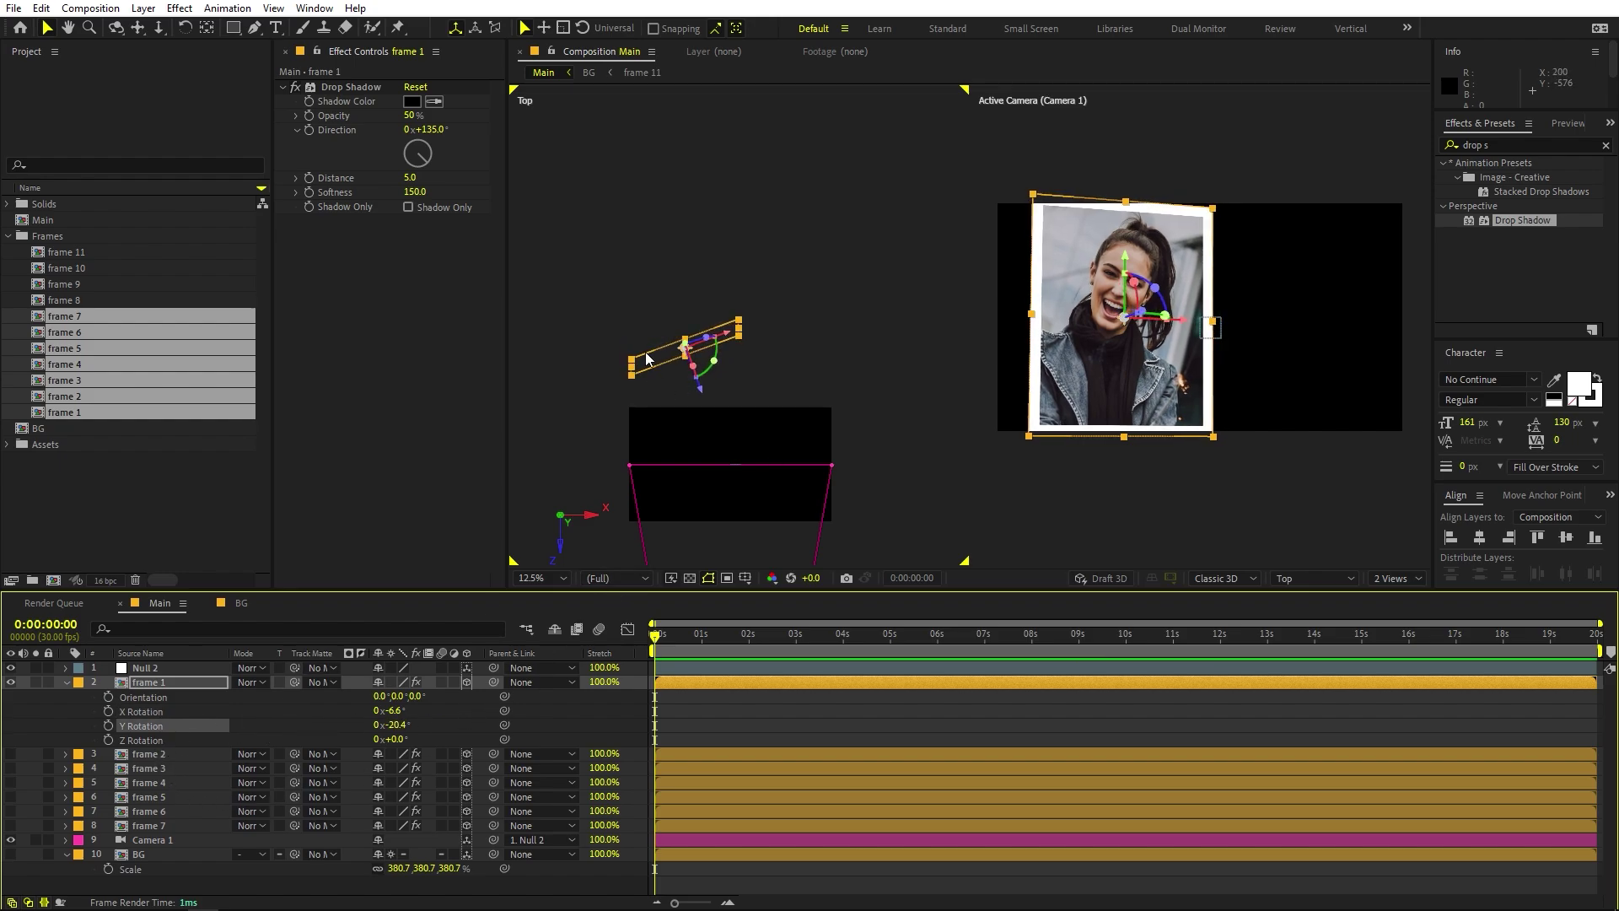
Step: Show the frame 2 layer and move it back in depth to about Z 1832, right to about X 1728, and slightly down
click(11, 754)
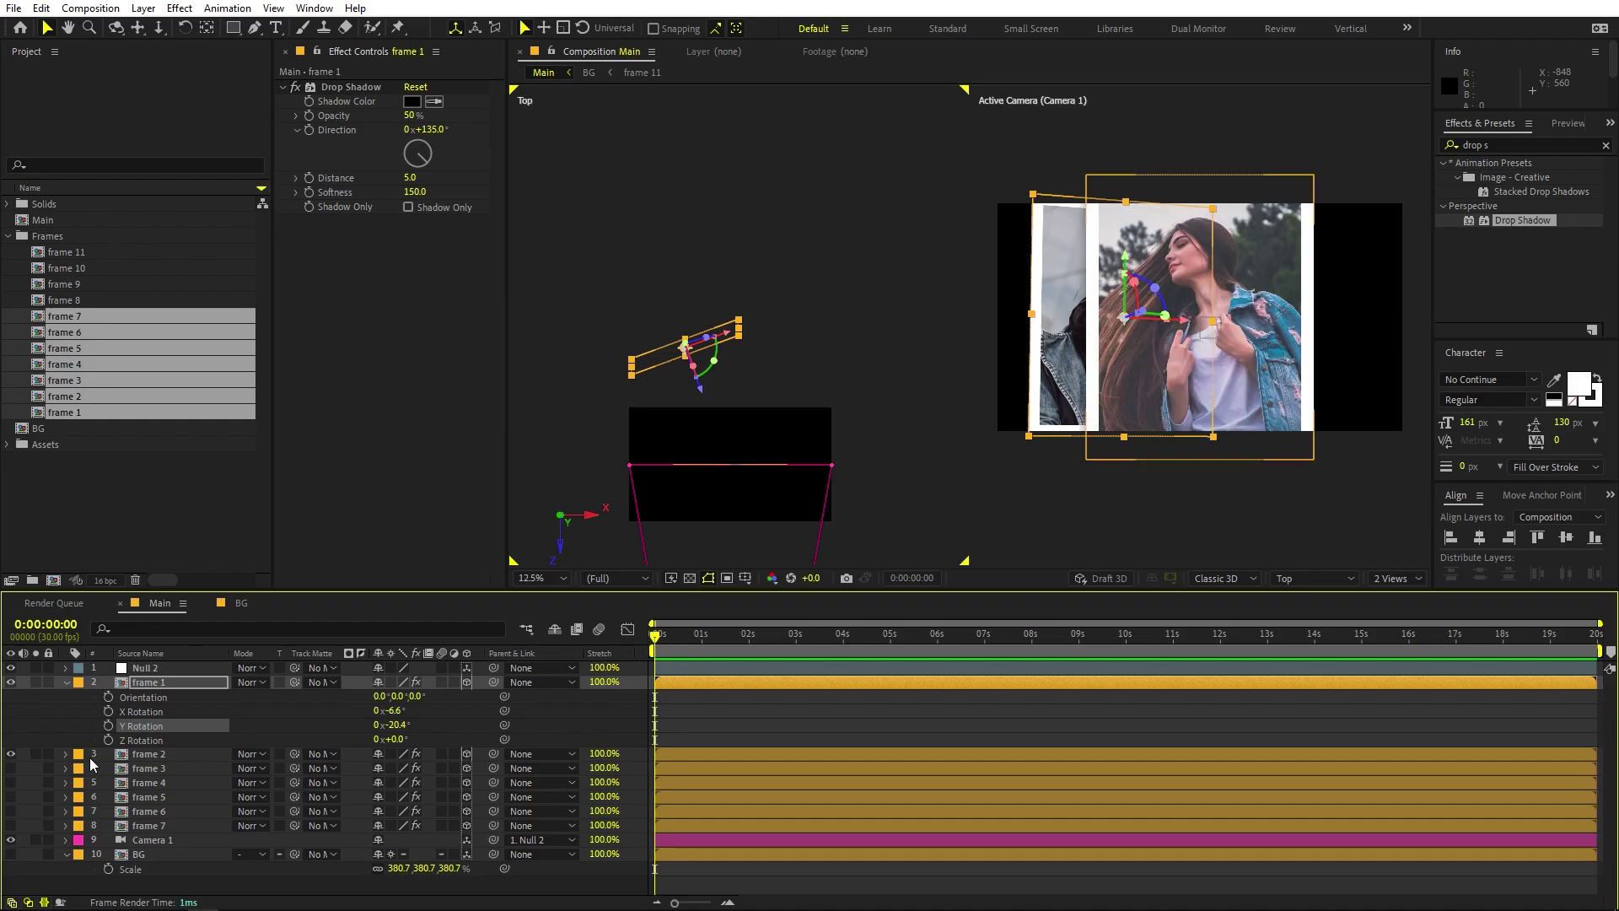
click(144, 755)
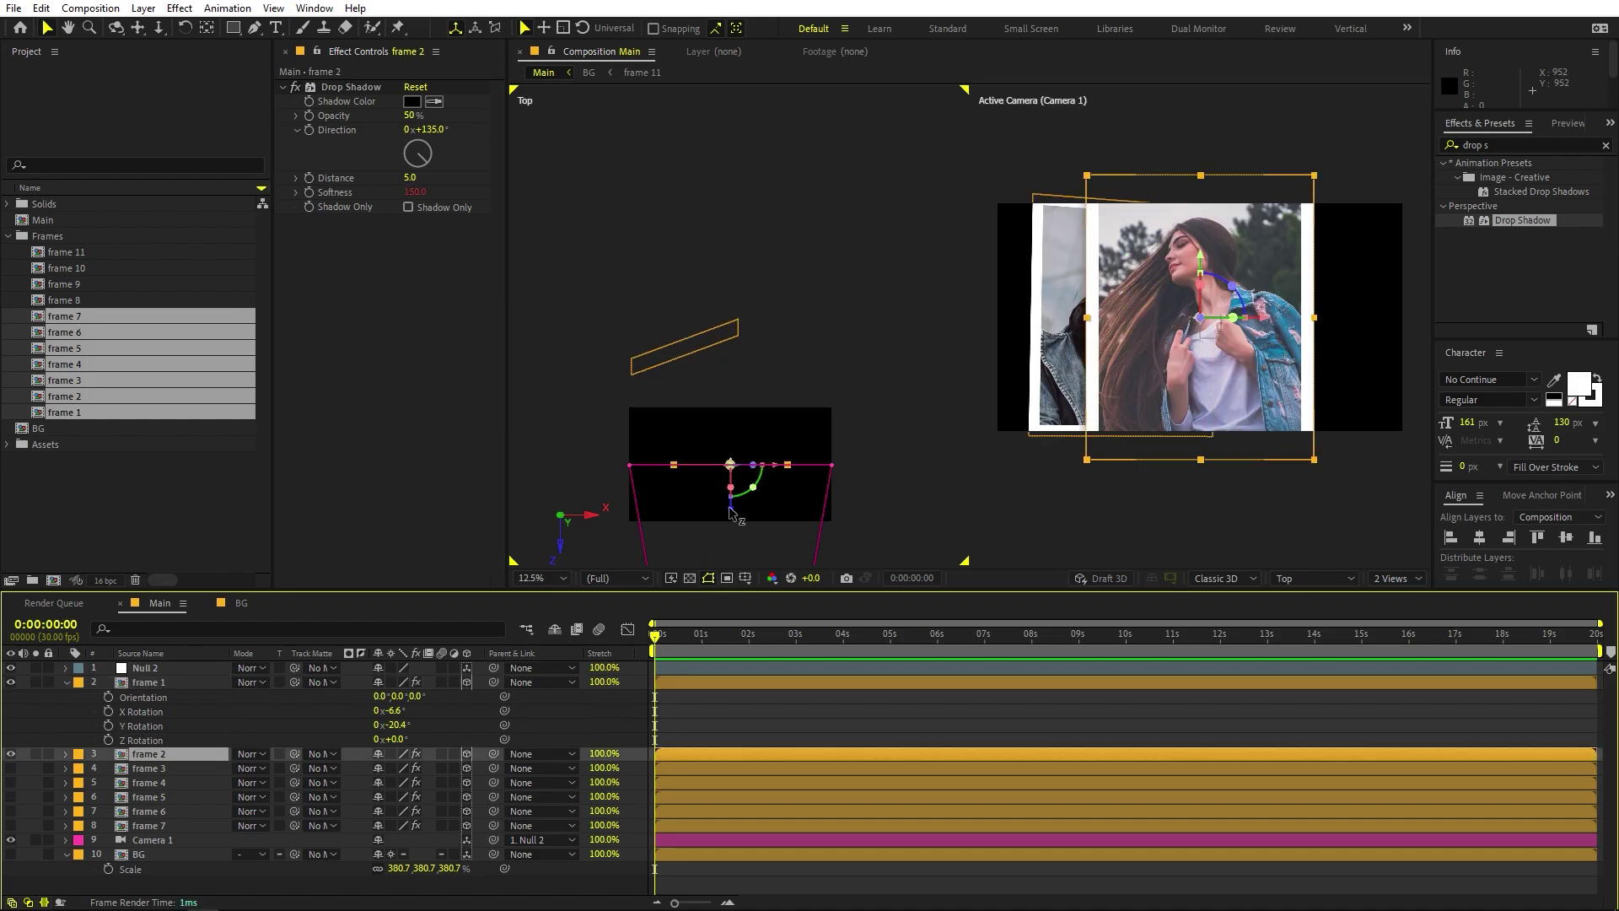
drag(733, 517, 858, 288)
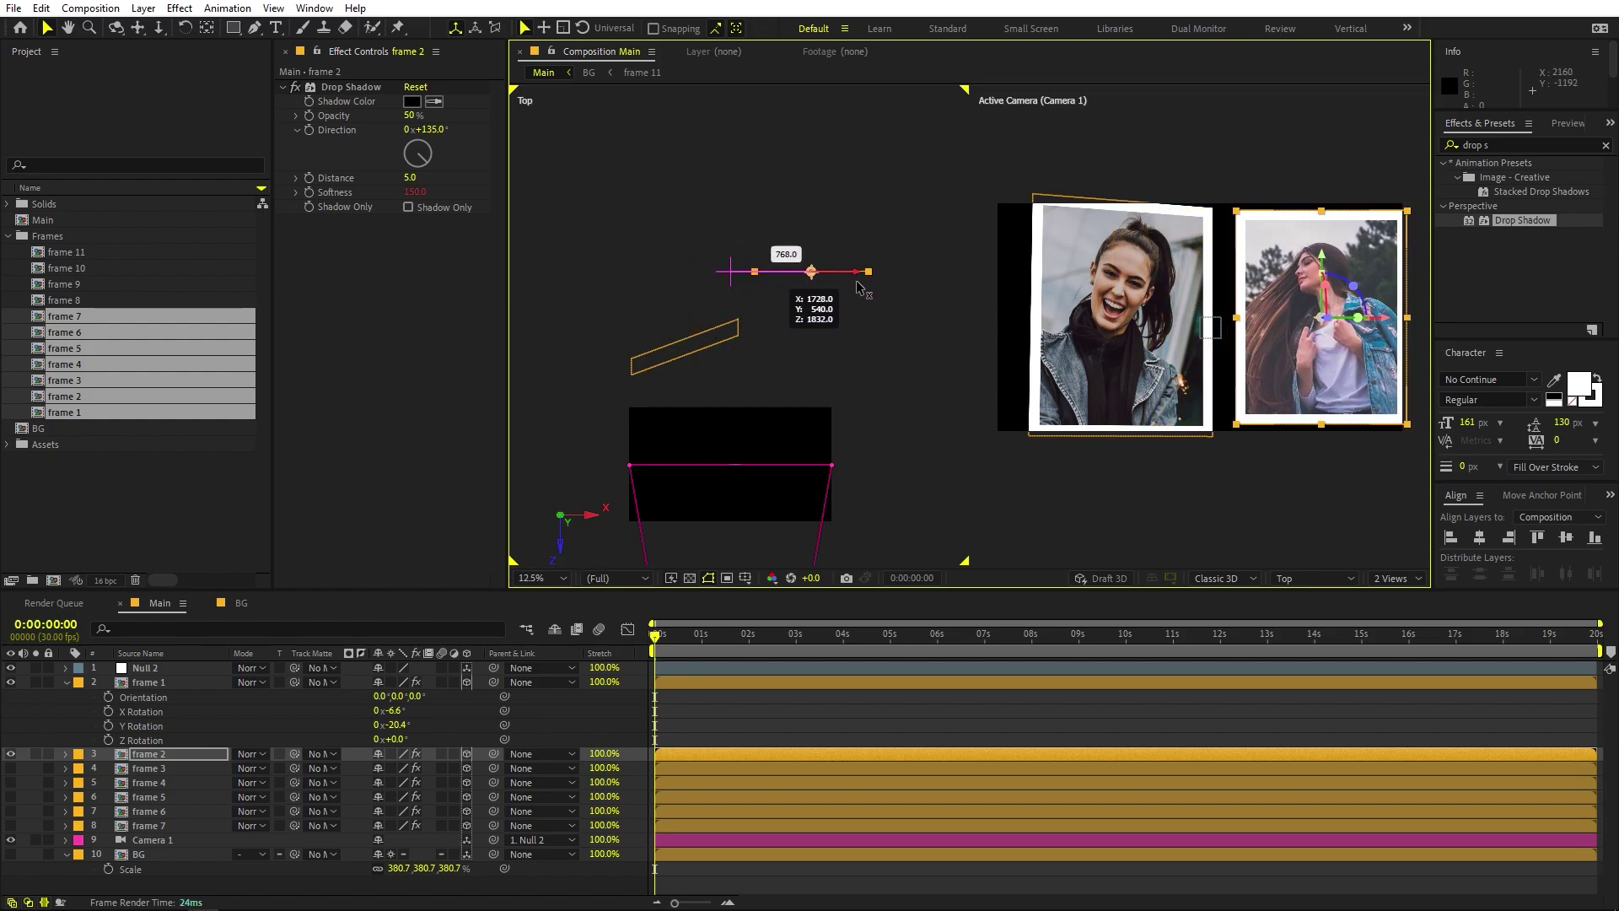
drag(1324, 258, 1325, 268)
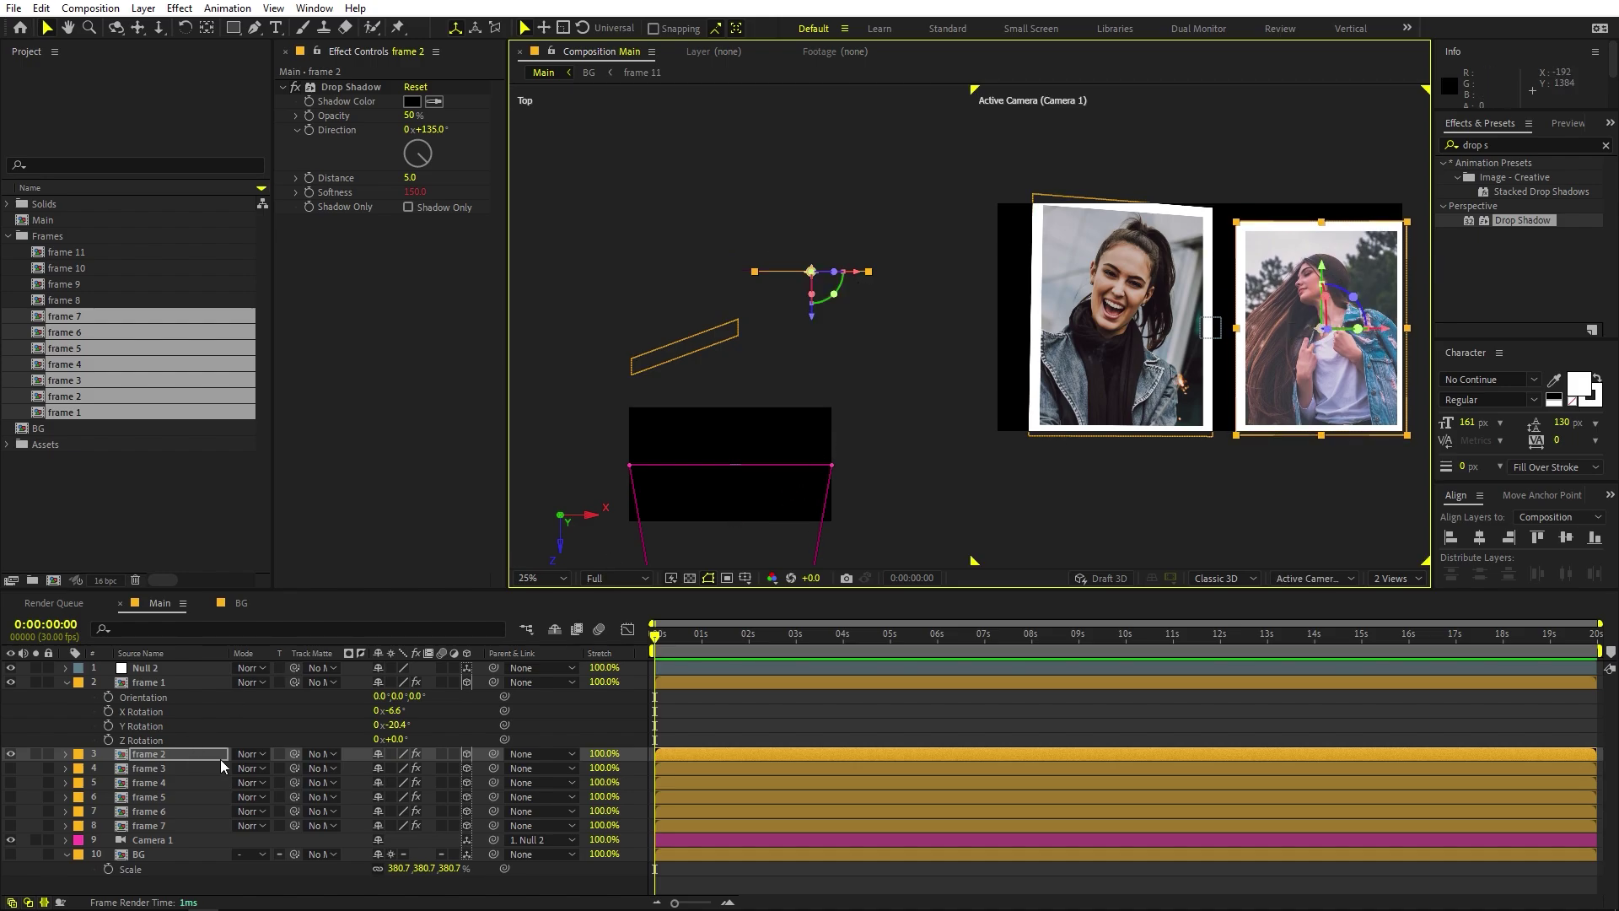
Step: Scale frame 2 to 76.9% and rotate it to -15.4° on X and +24.8° on Y
key(s)
drag(407, 768, 388, 768)
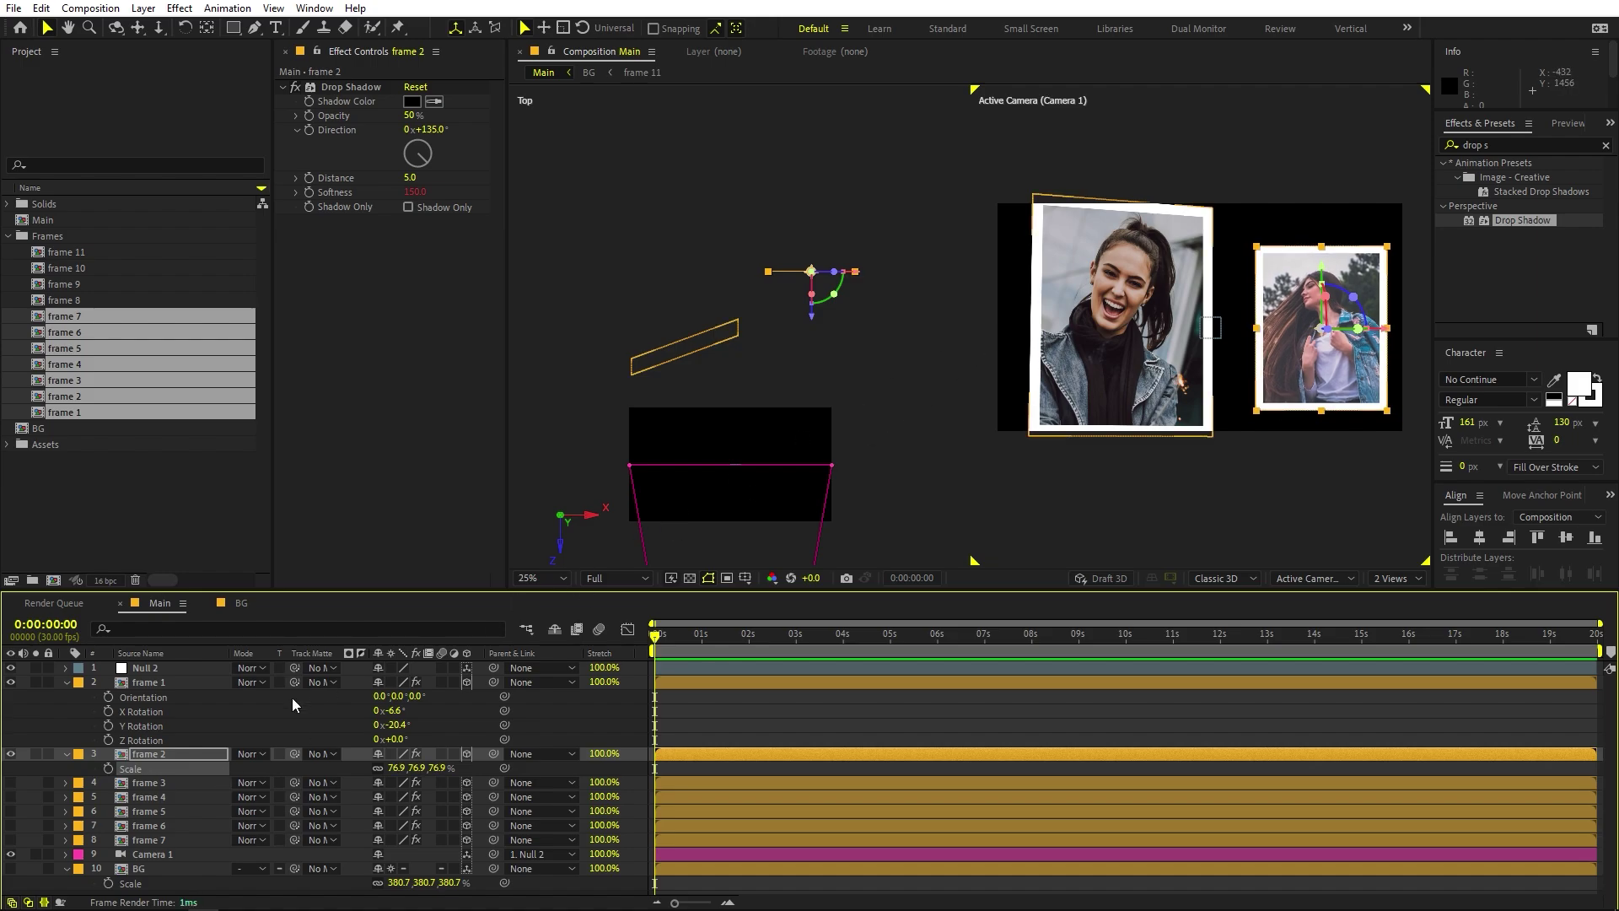
key(r)
drag(406, 795, 548, 786)
drag(397, 782, 329, 783)
Step: Move frame 1 farther left so that it runs past the left edge of the camera view
click(1150, 358)
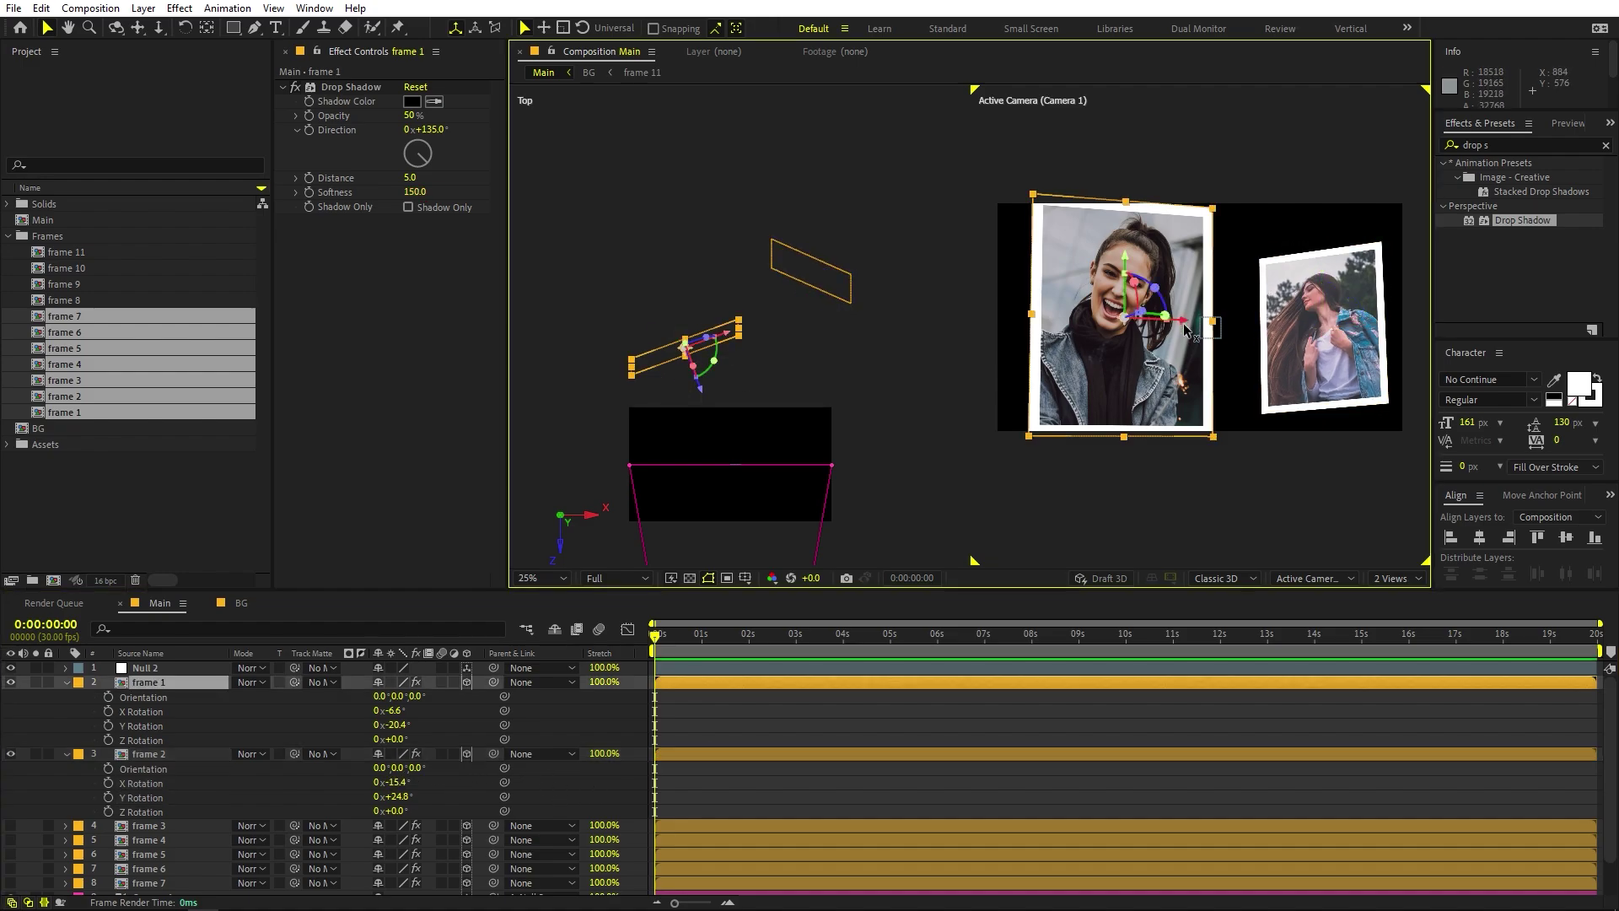
drag(1183, 325, 1113, 325)
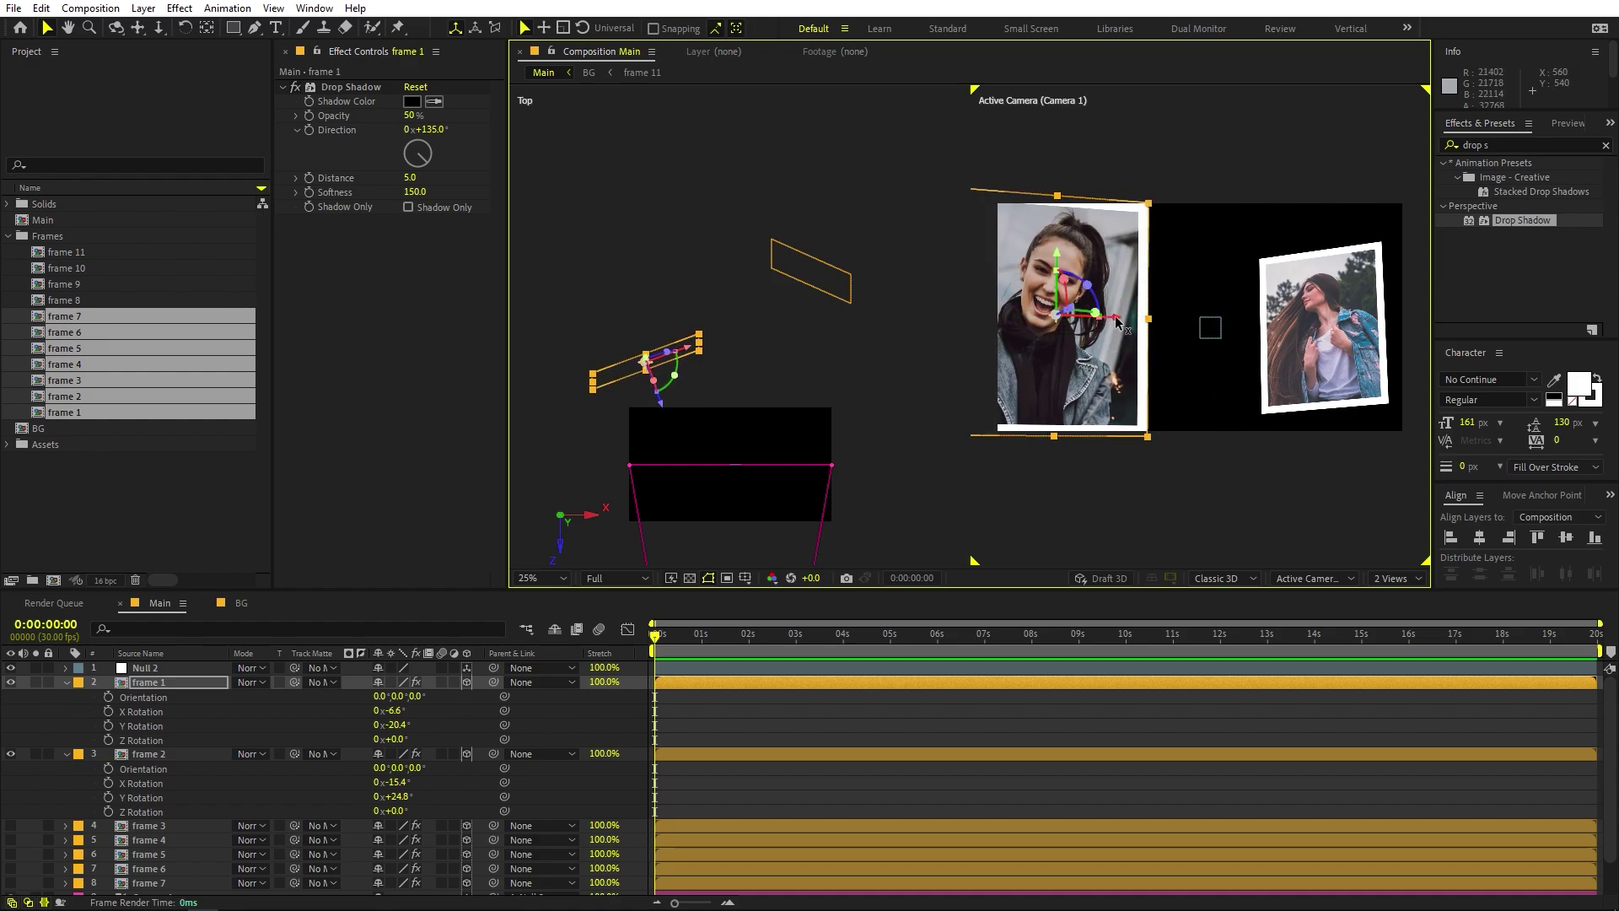
Step: Show the frame 3 layer and move it behind frame 1 in depth, to the left and up above the camera view's top edge
drag(812, 206, 831, 307)
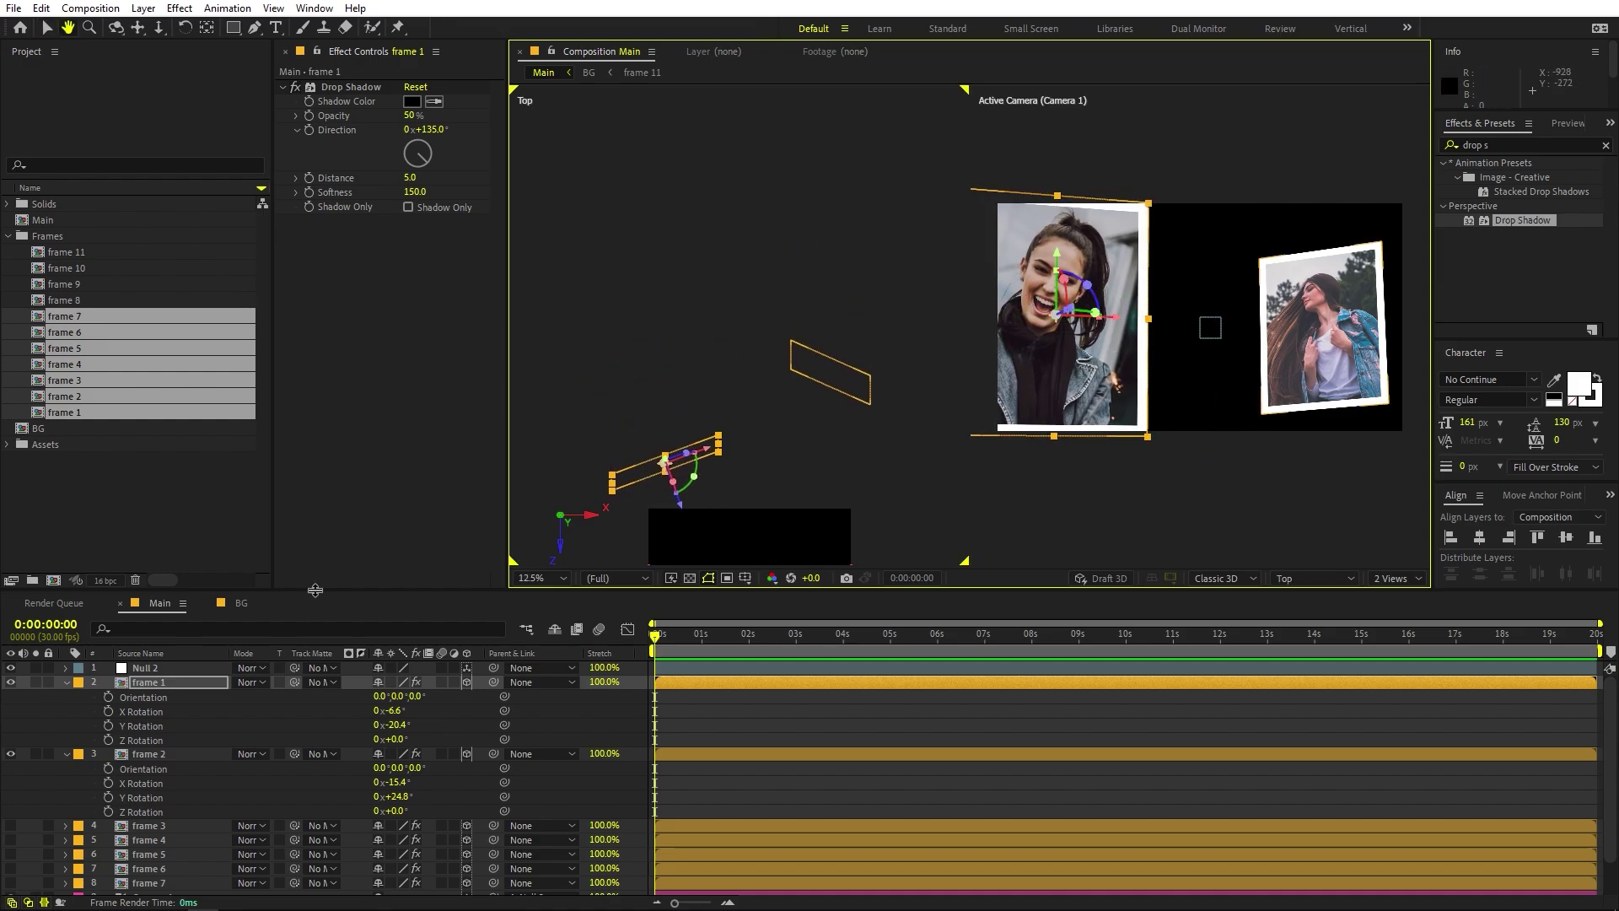
click(160, 826)
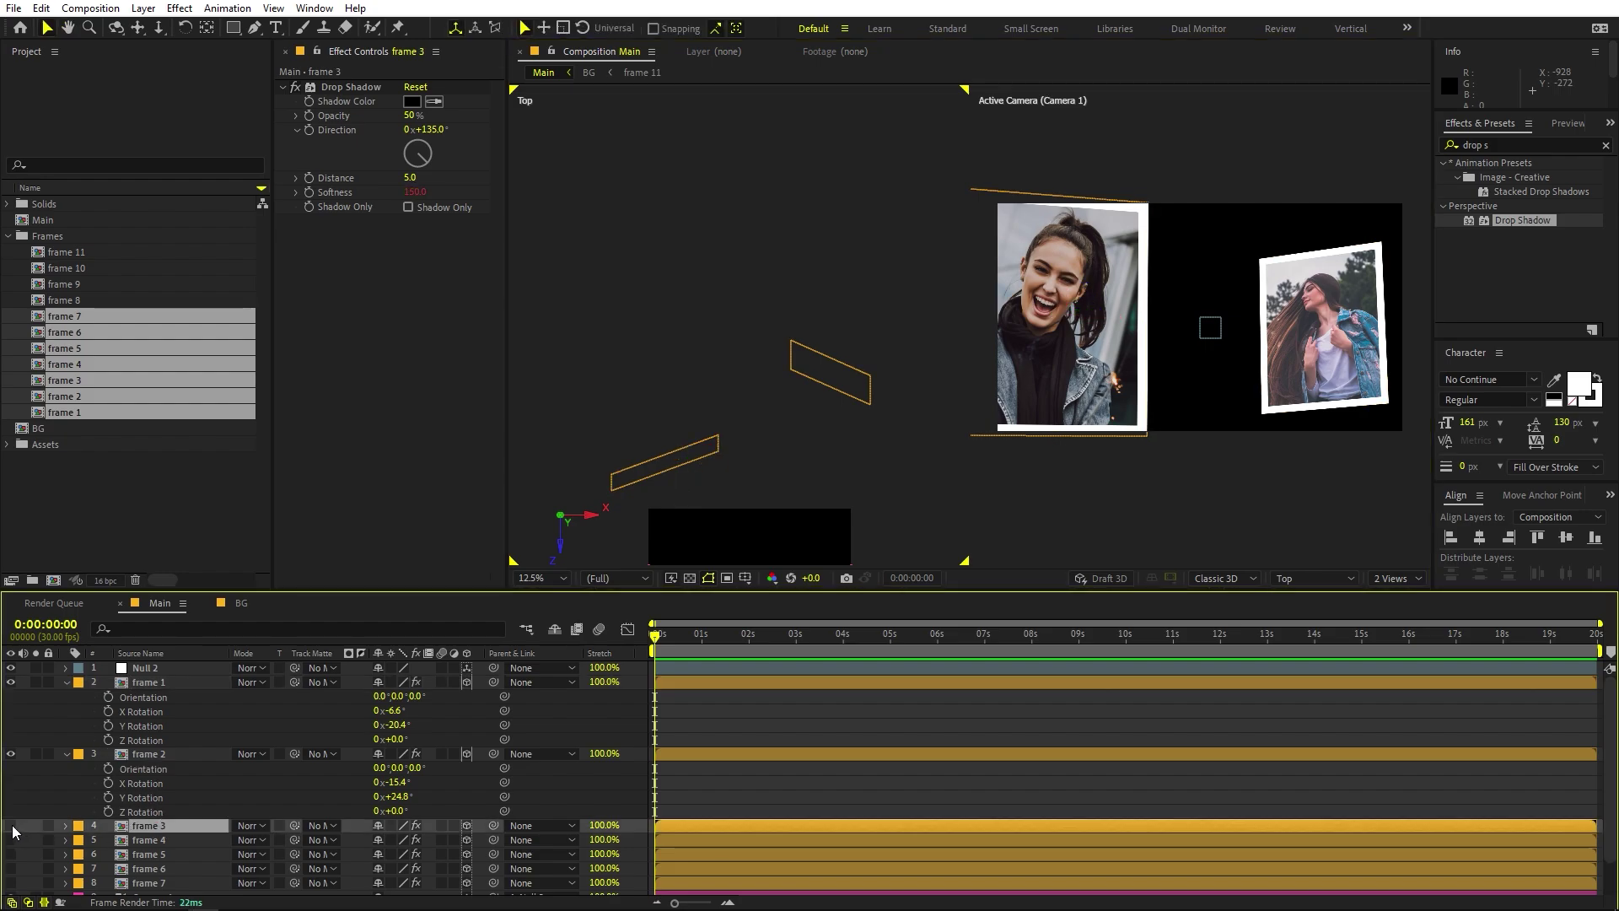
click(12, 825)
scroll(755, 527, down, 2)
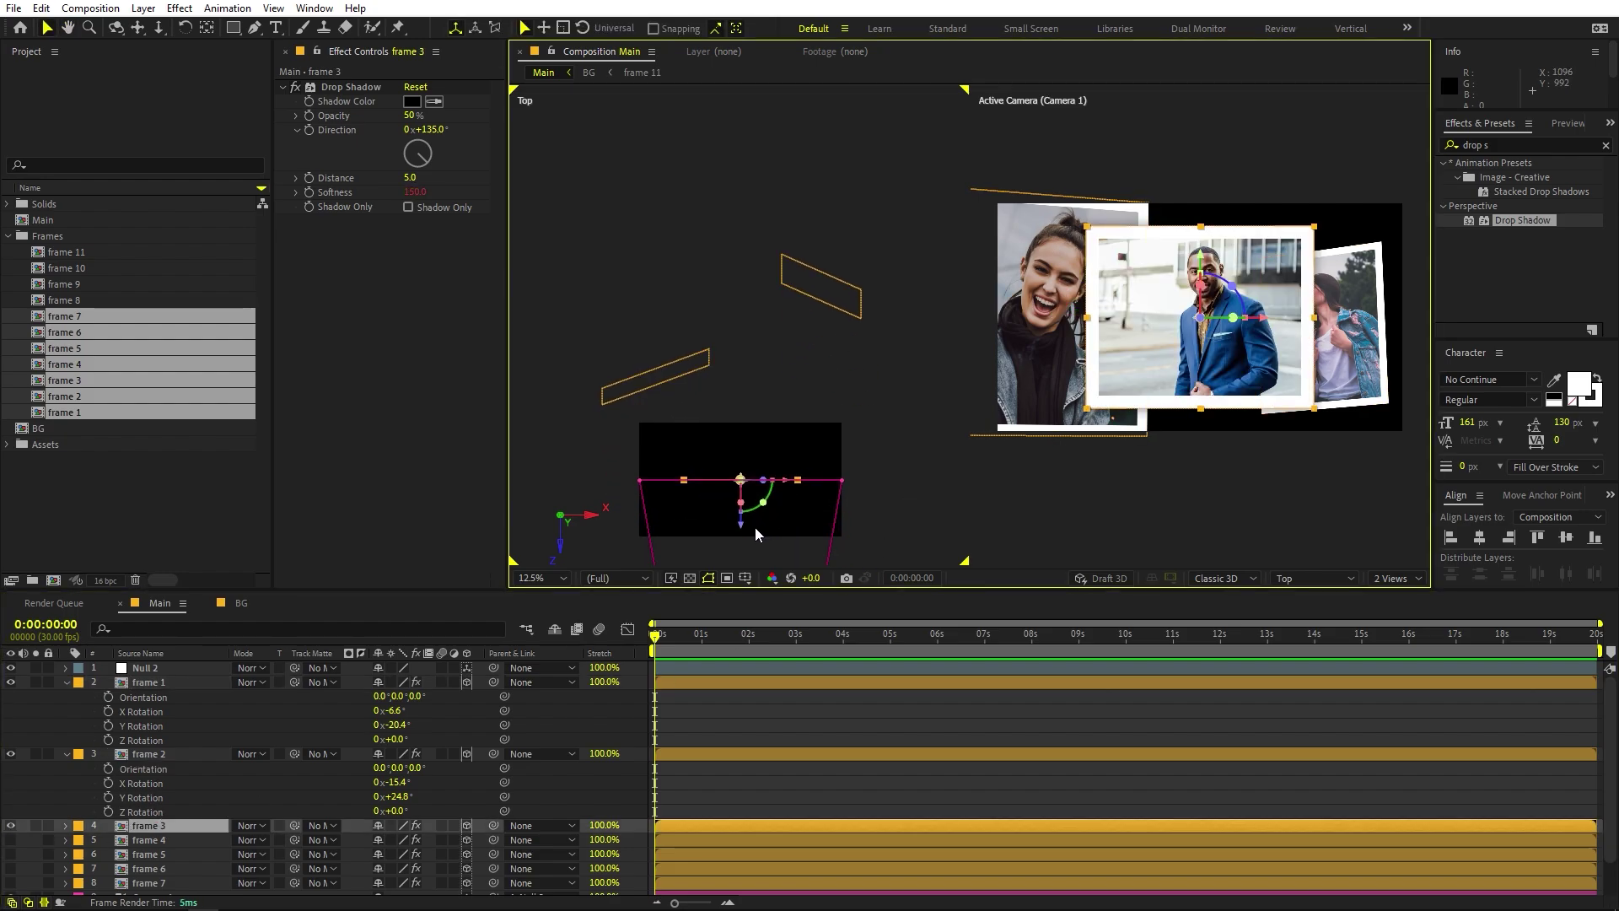
drag(742, 527, 727, 355)
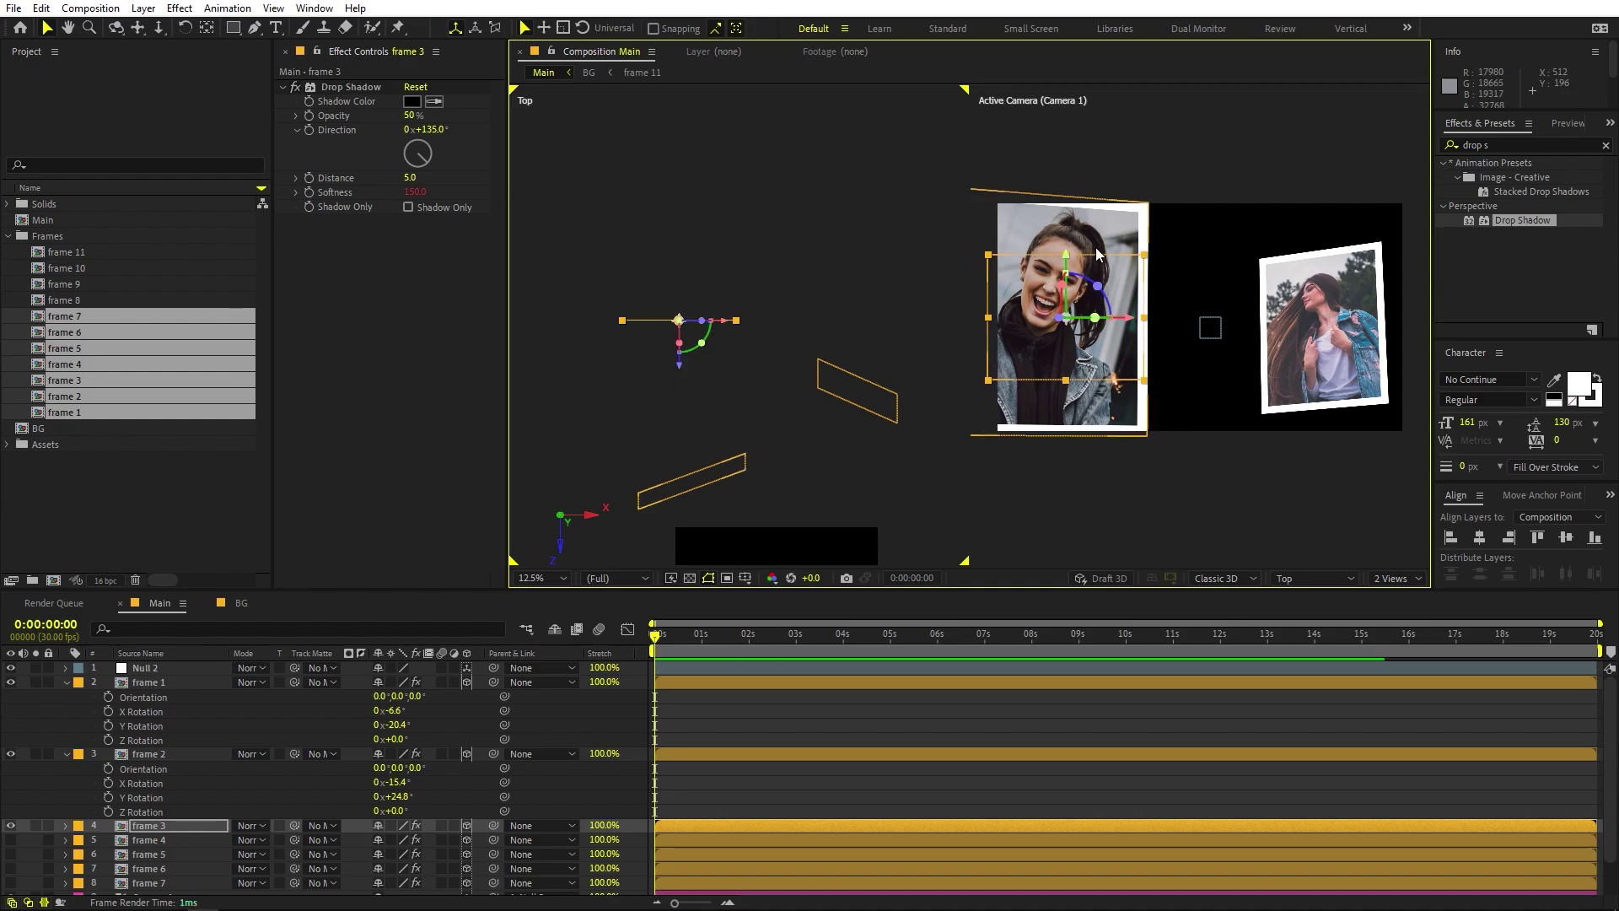
drag(1067, 226, 1067, 121)
Step: Rotate frame 3 to -18.6° on X and -23.0° on Y
key(r)
scroll(373, 848, down, 3)
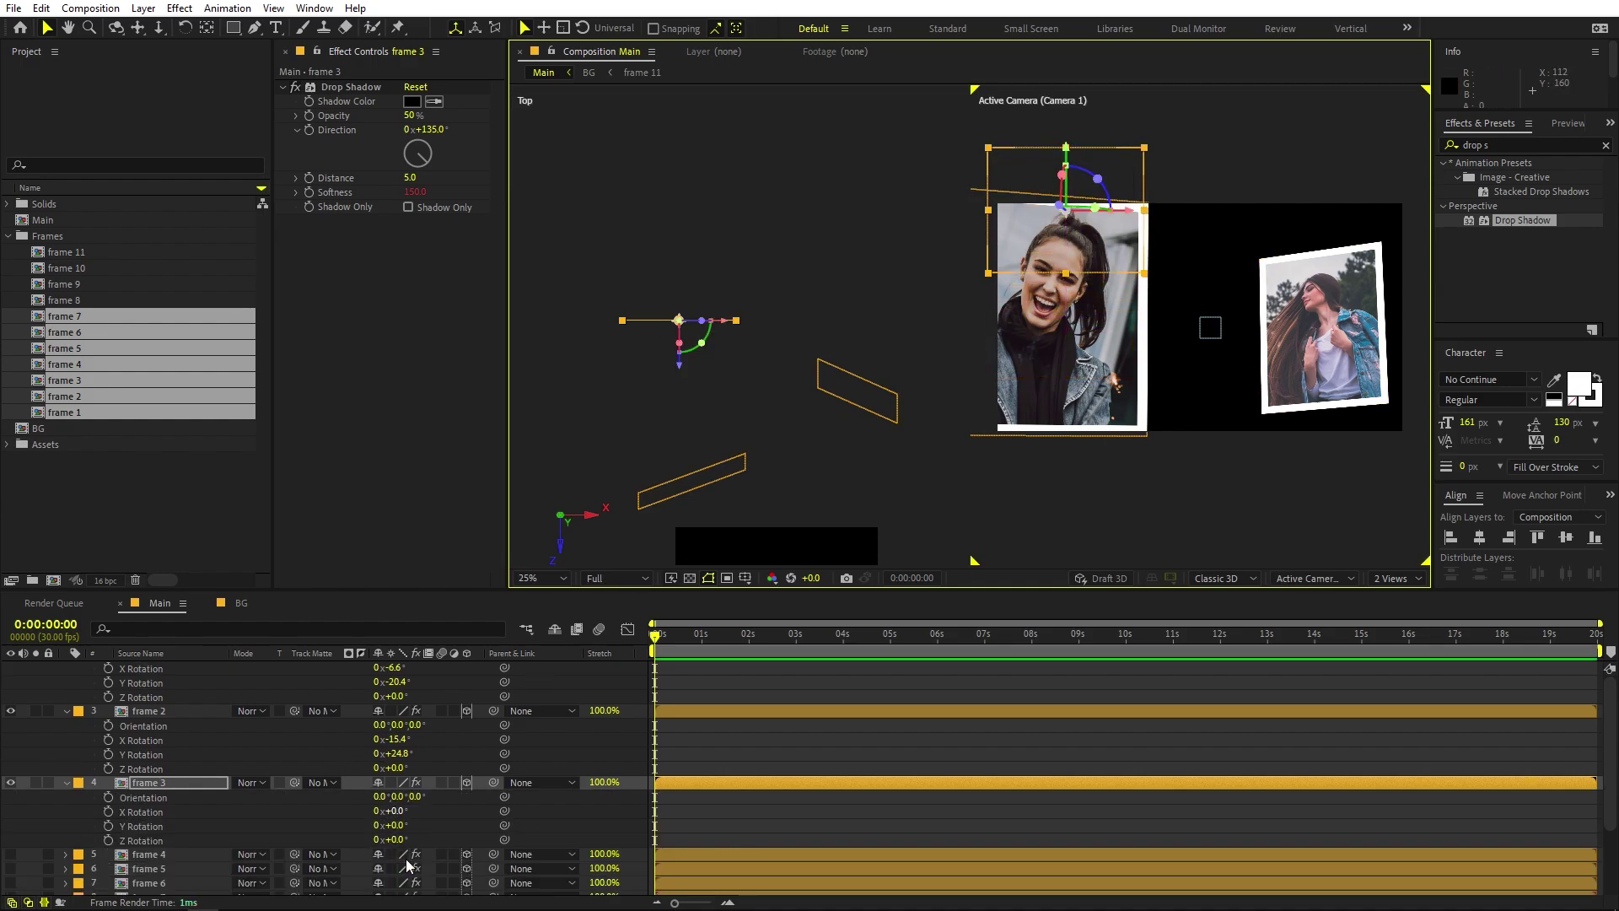
mouse_move(390, 767)
mouse_down()
mouse_move(341, 767)
mouse_move(396, 781)
mouse_move(381, 782)
mouse_up()
key(space)
drag(1142, 395, 1133, 397)
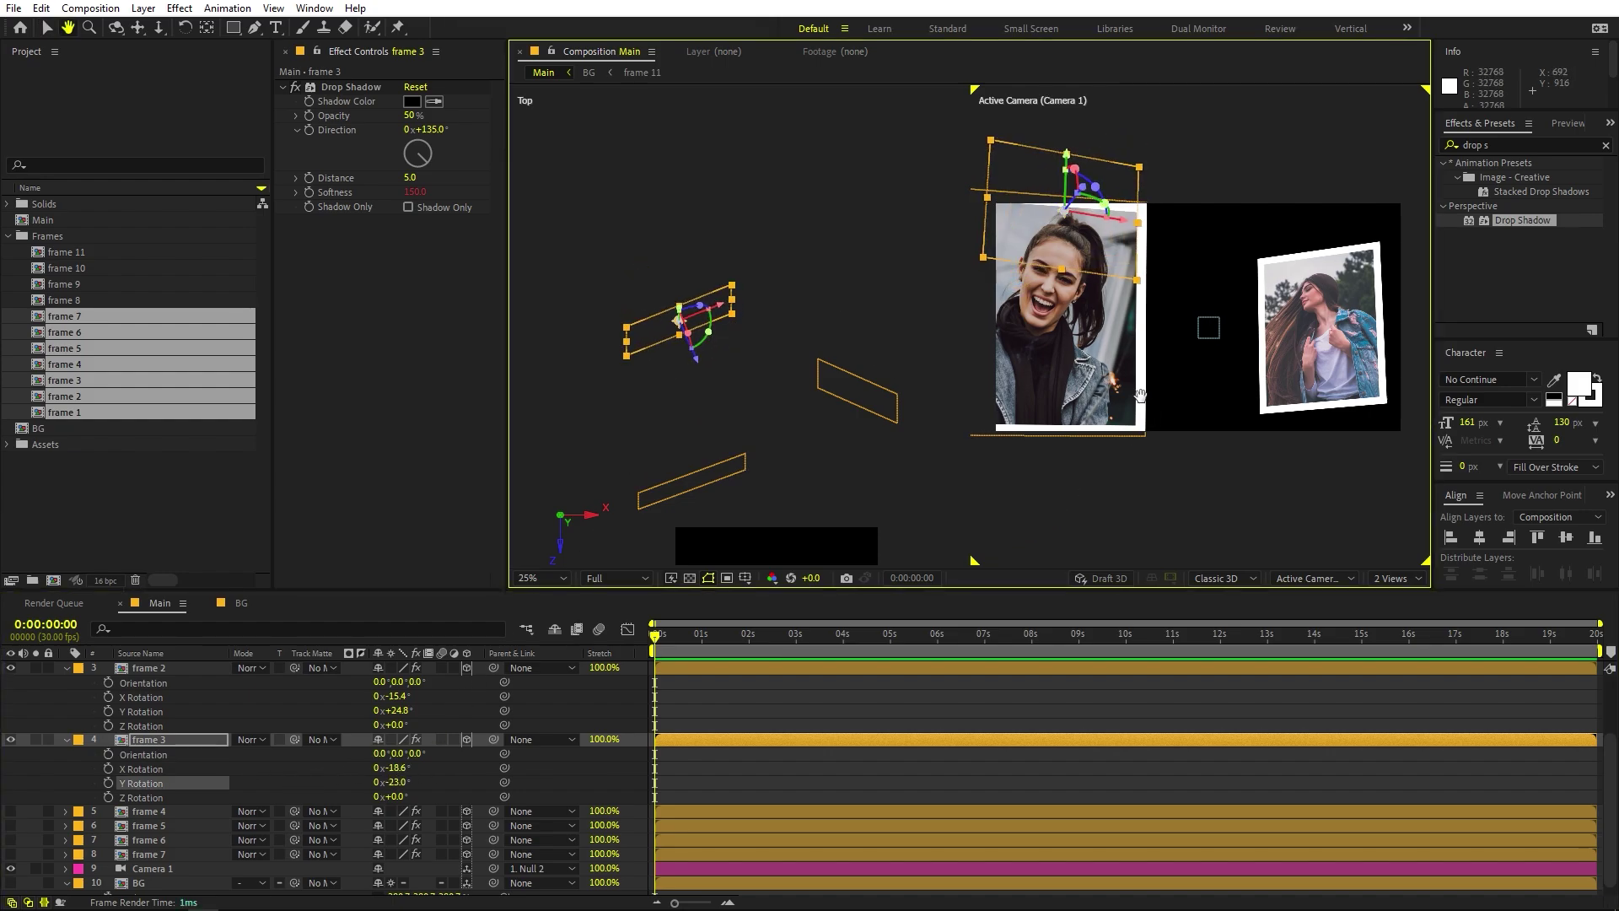
key(v)
Step: Show the frame 4 layer and place it behind the other frames in depth, right of centre and lower in the camera view
click(151, 811)
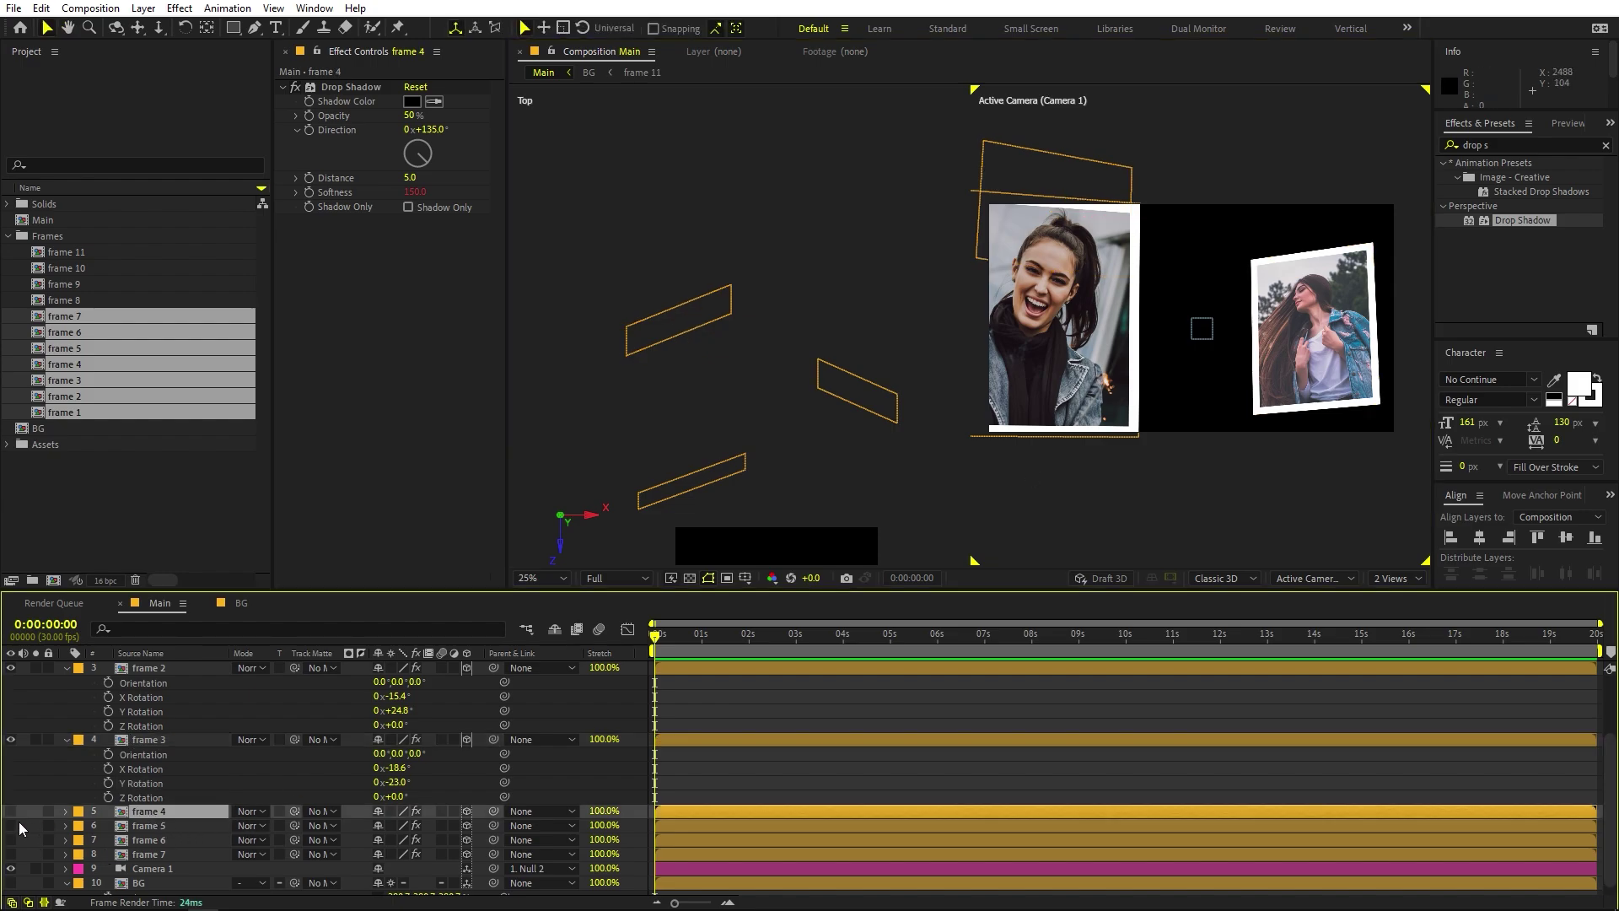
click(11, 812)
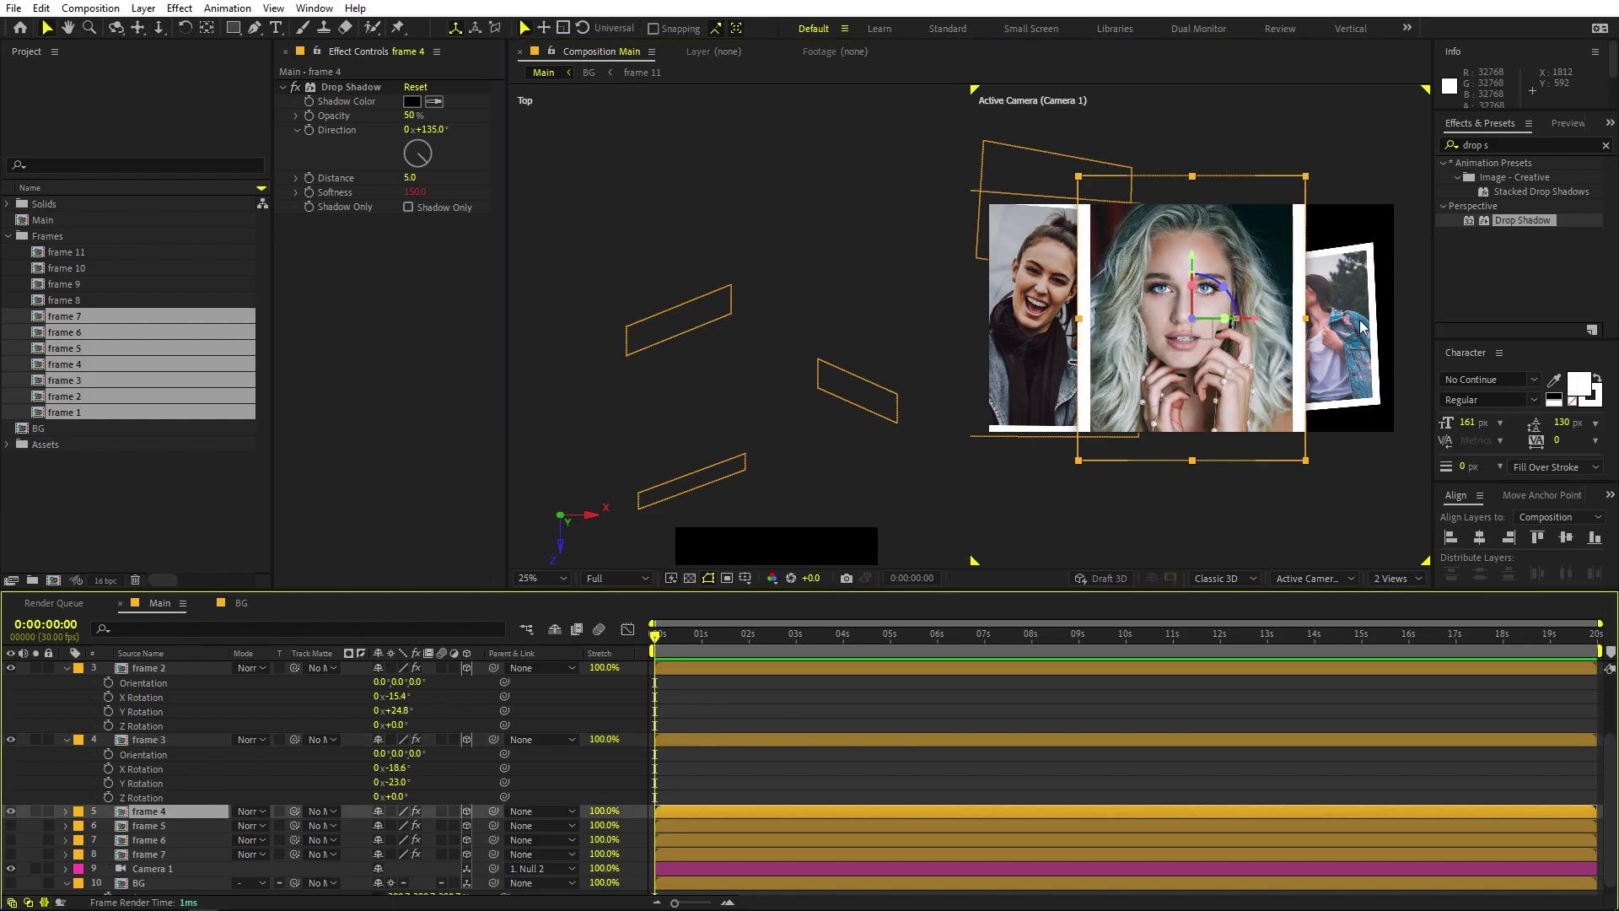
scroll(793, 493, down, 4)
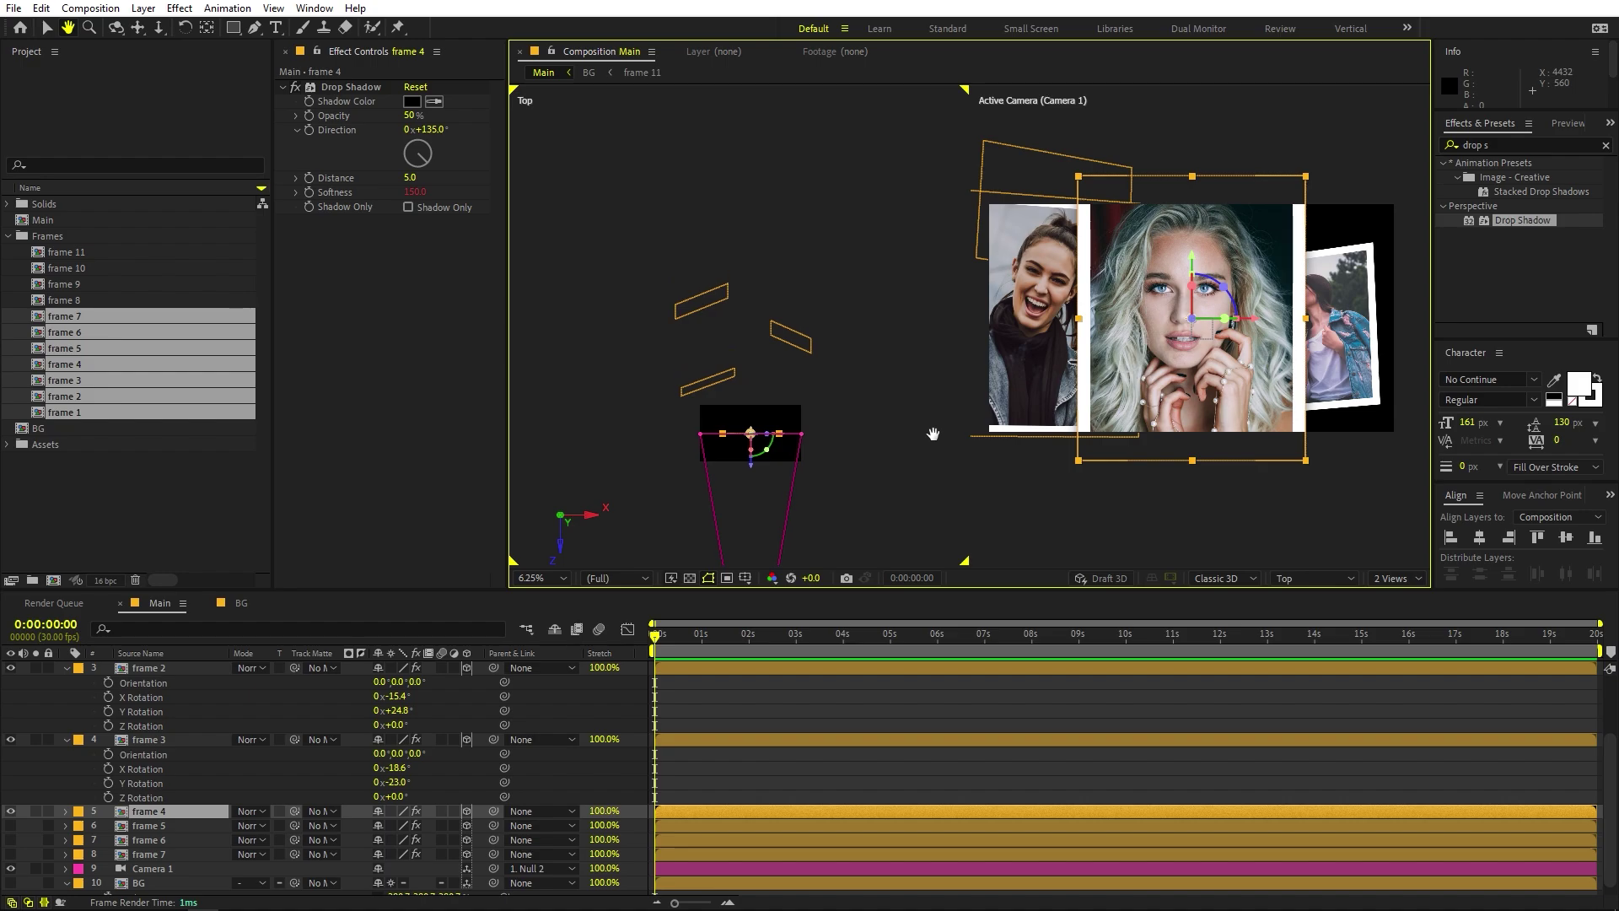
drag(766, 284, 814, 242)
drag(1271, 266, 1272, 319)
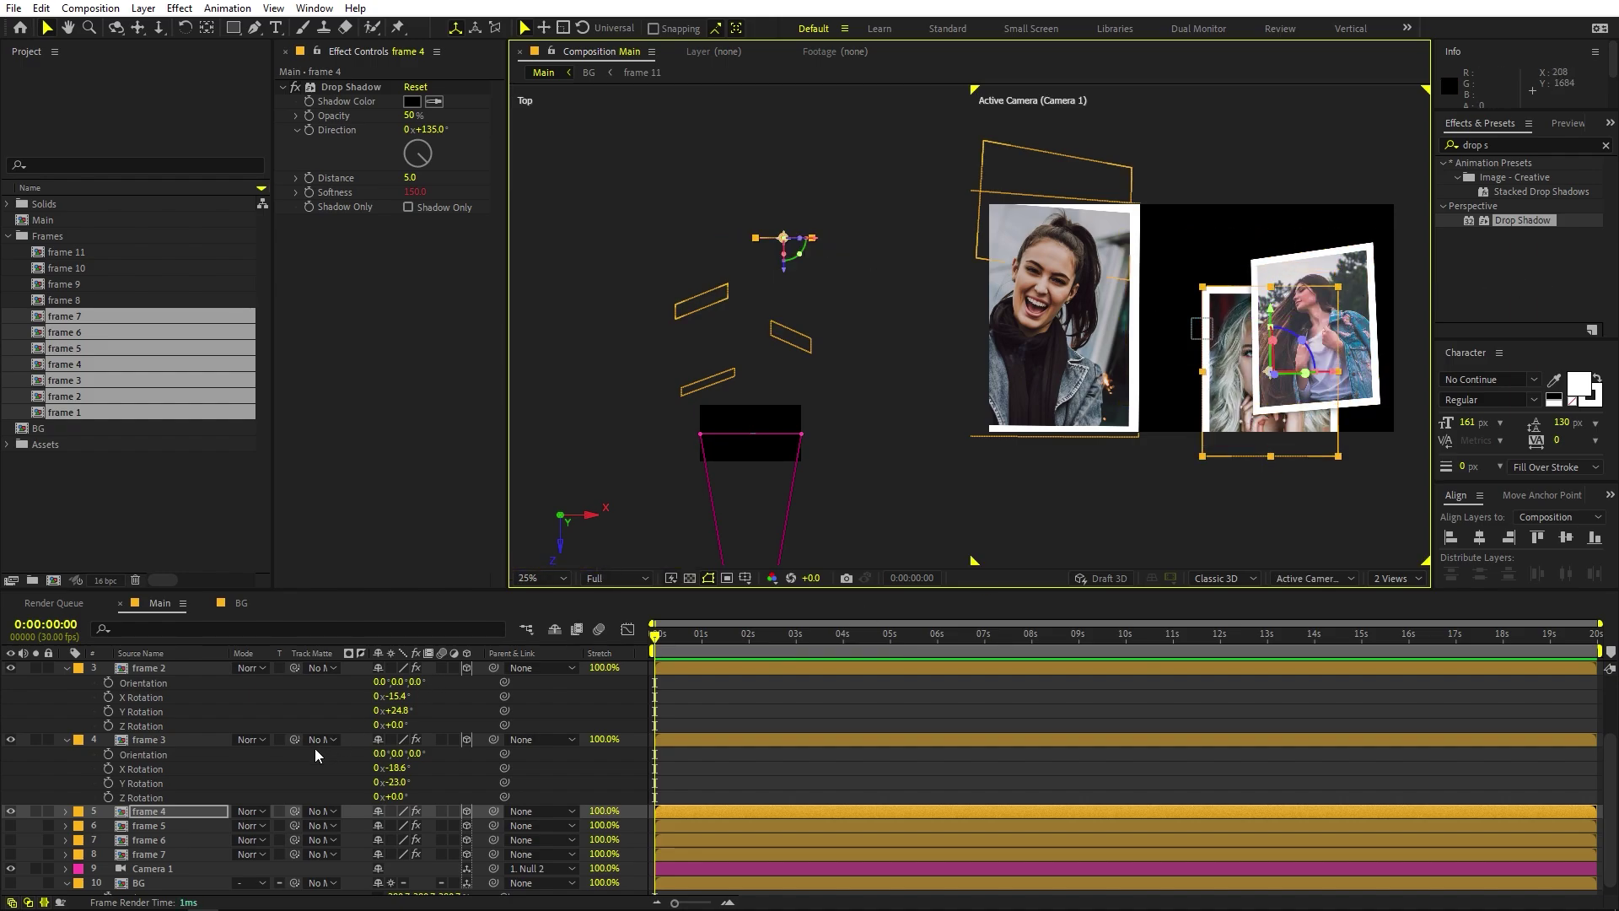
Step: Rotate frame 4 to -18.8° on X and +11.0° on Y
key(r)
drag(402, 849, 280, 866)
mouse_move(399, 855)
mouse_down()
mouse_move(436, 863)
mouse_move(408, 866)
mouse_up()
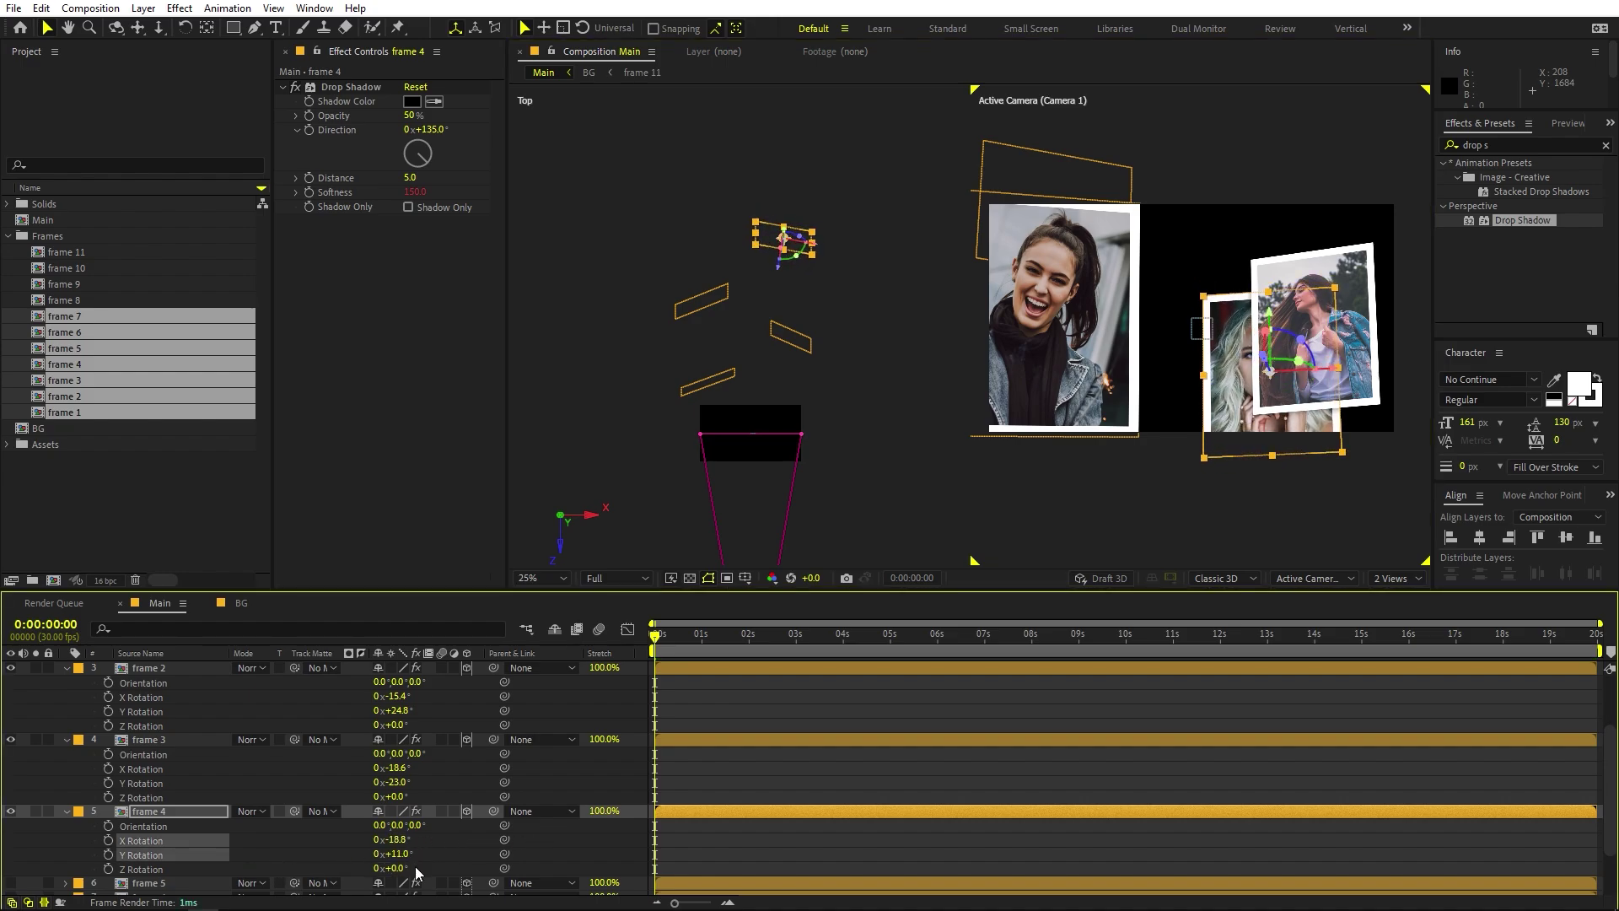
Step: Shrink frame 4 and move it farther back in depth and closer to the centre, leaving it partly behind frame 2
drag(1344, 453, 1312, 435)
drag(776, 262, 805, 225)
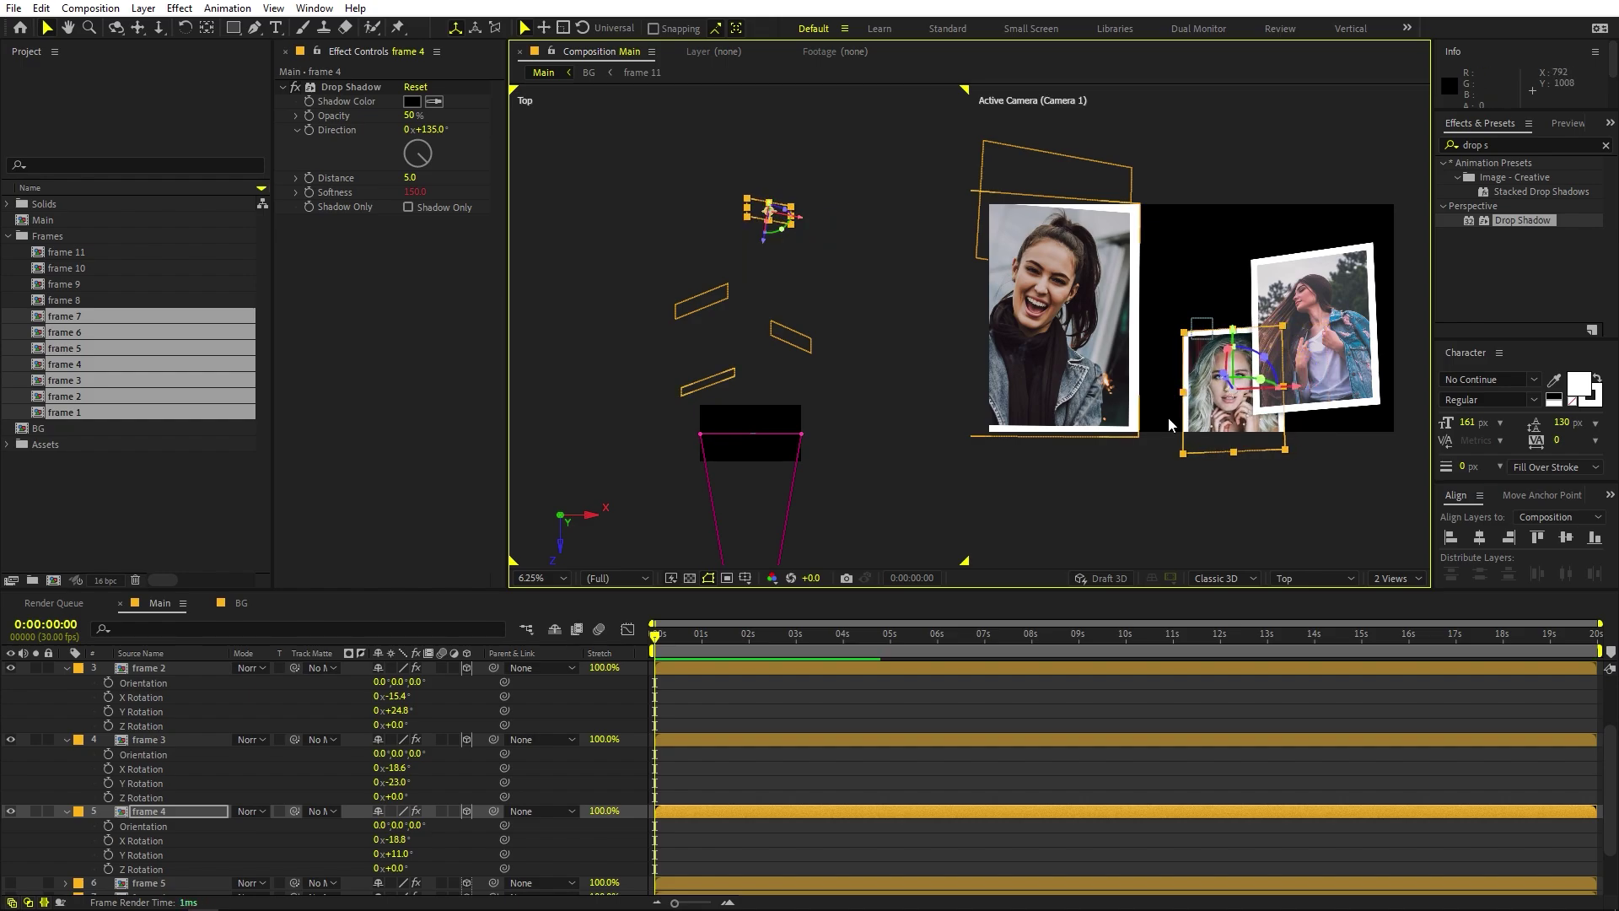
click(904, 700)
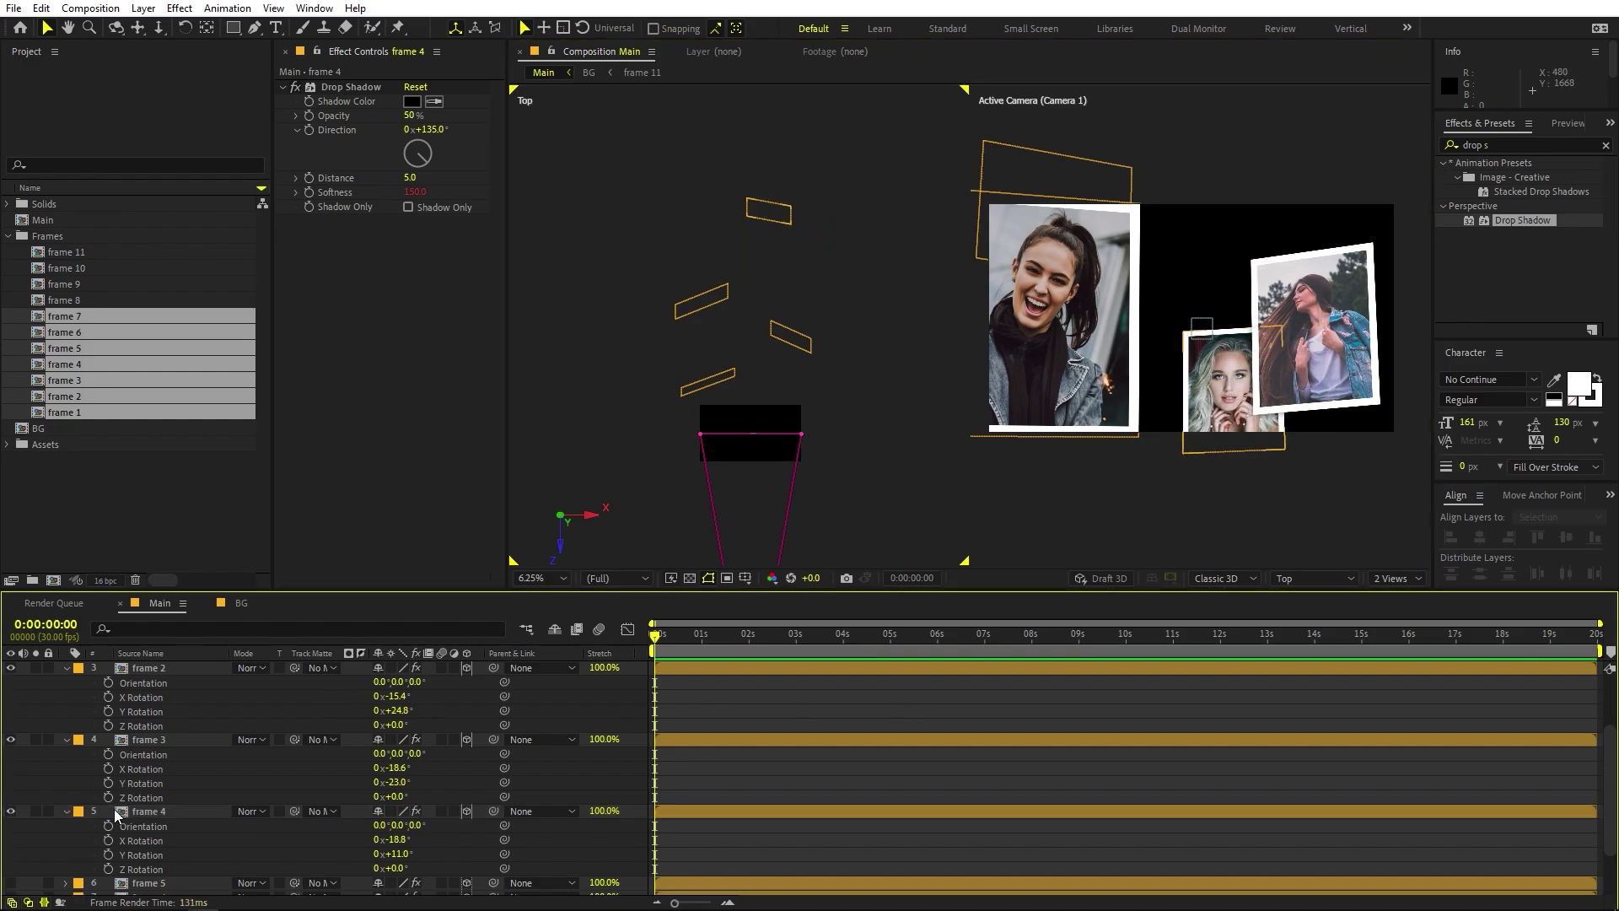
Step: Collapse the open properties of all layers and place the Camera 1 layer directly below Null 2
scroll(113, 807, down, 2)
click(154, 814)
shift+click(152, 841)
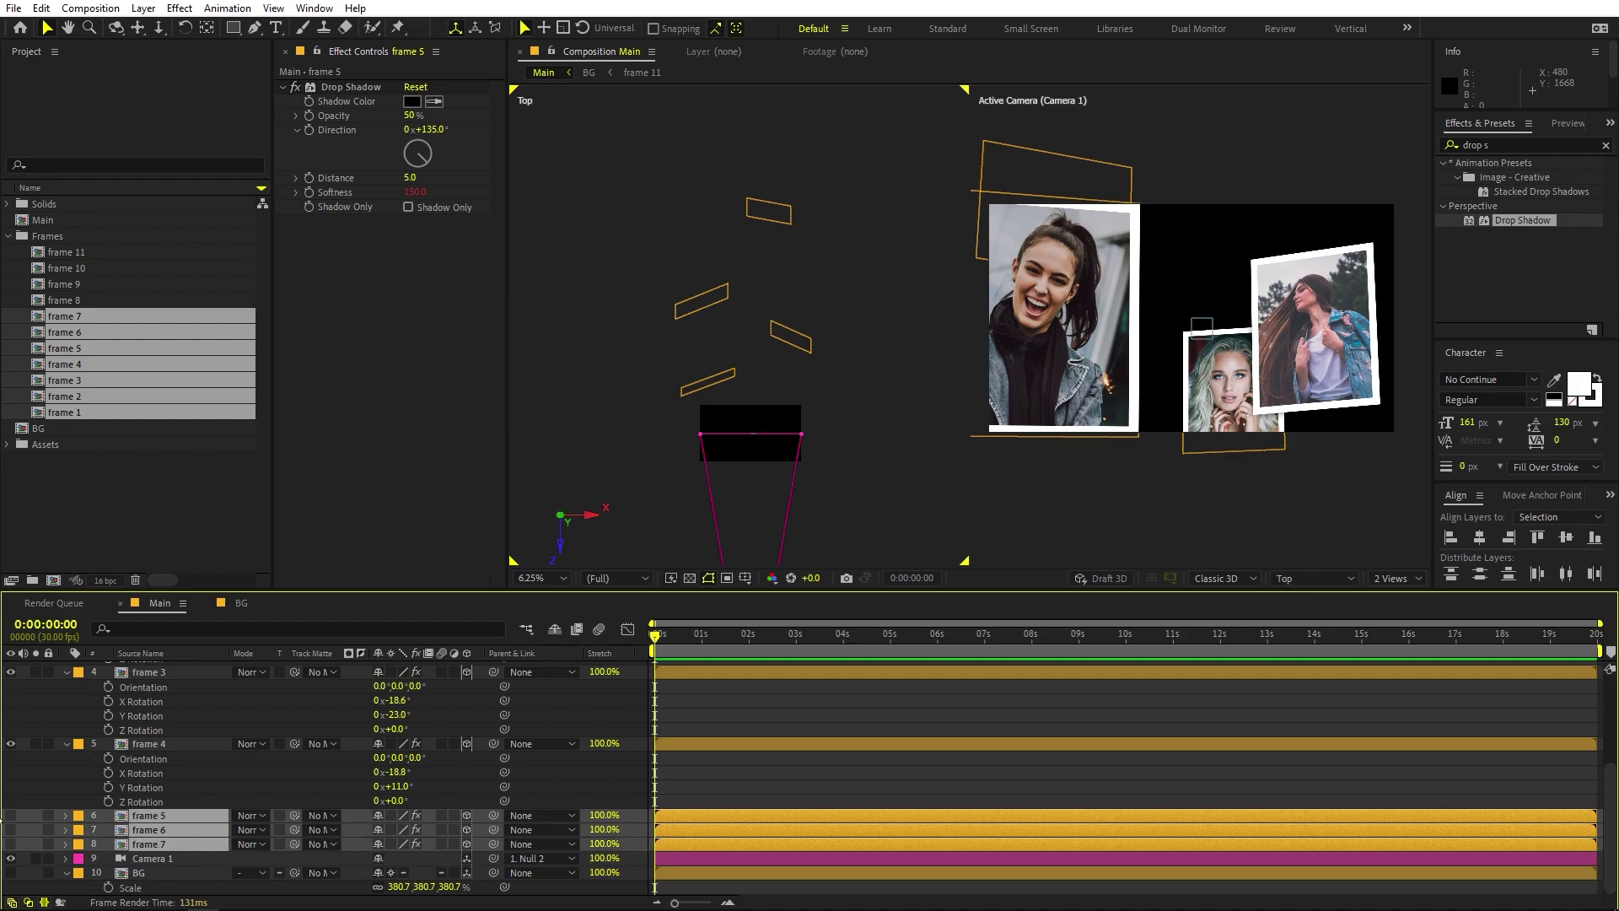
drag(778, 172, 800, 307)
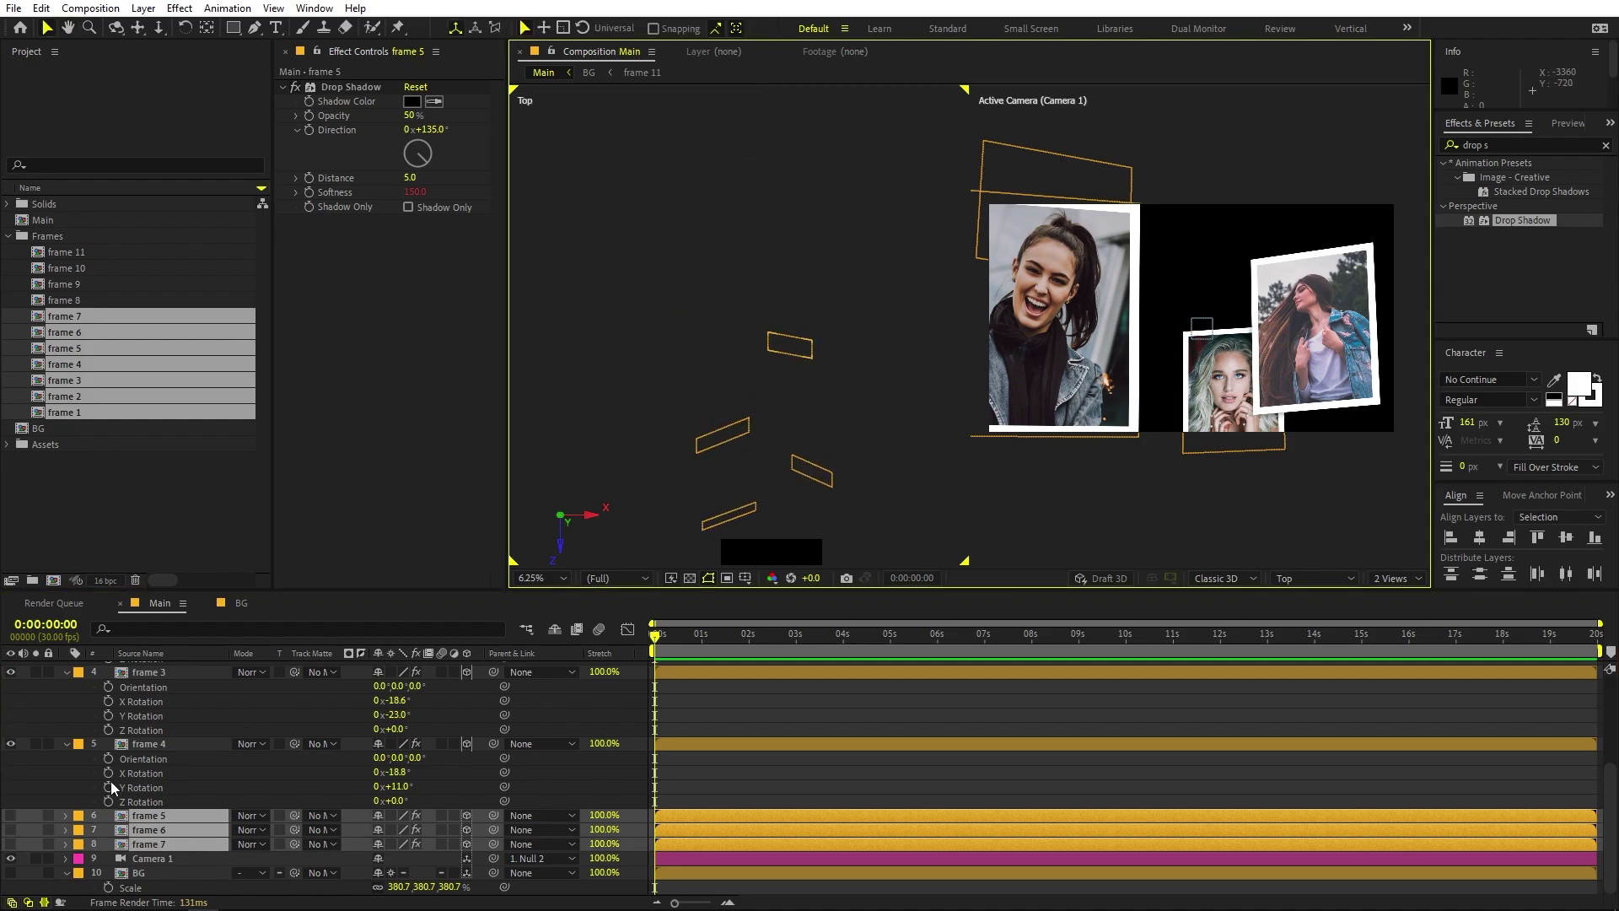
click(67, 743)
key(ctrl+a)
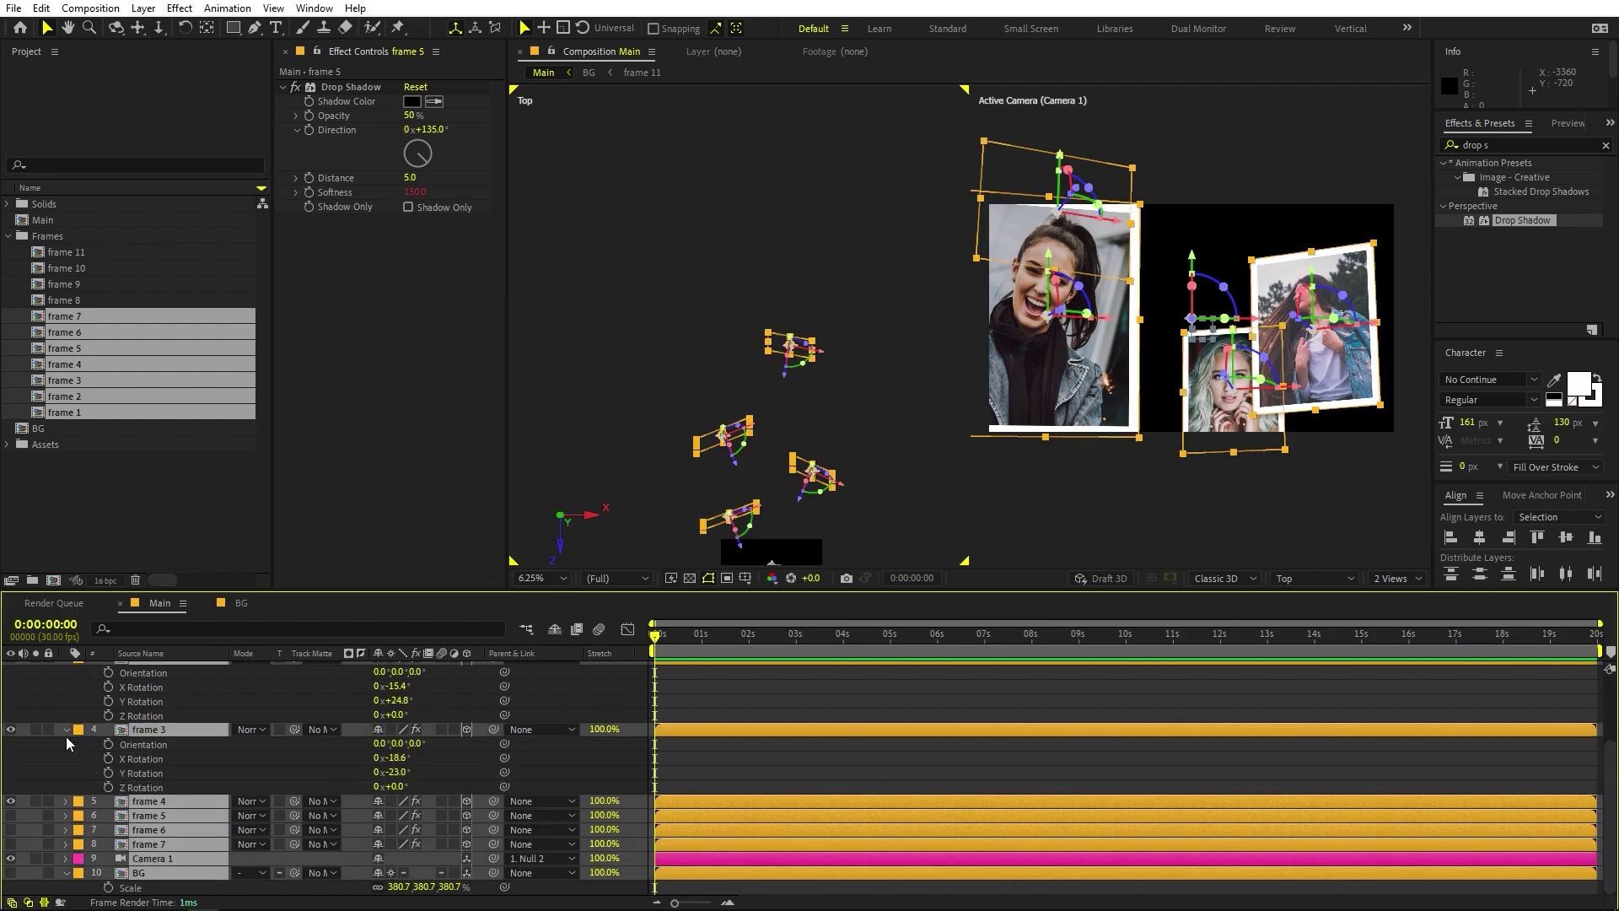
key(u)
click(236, 833)
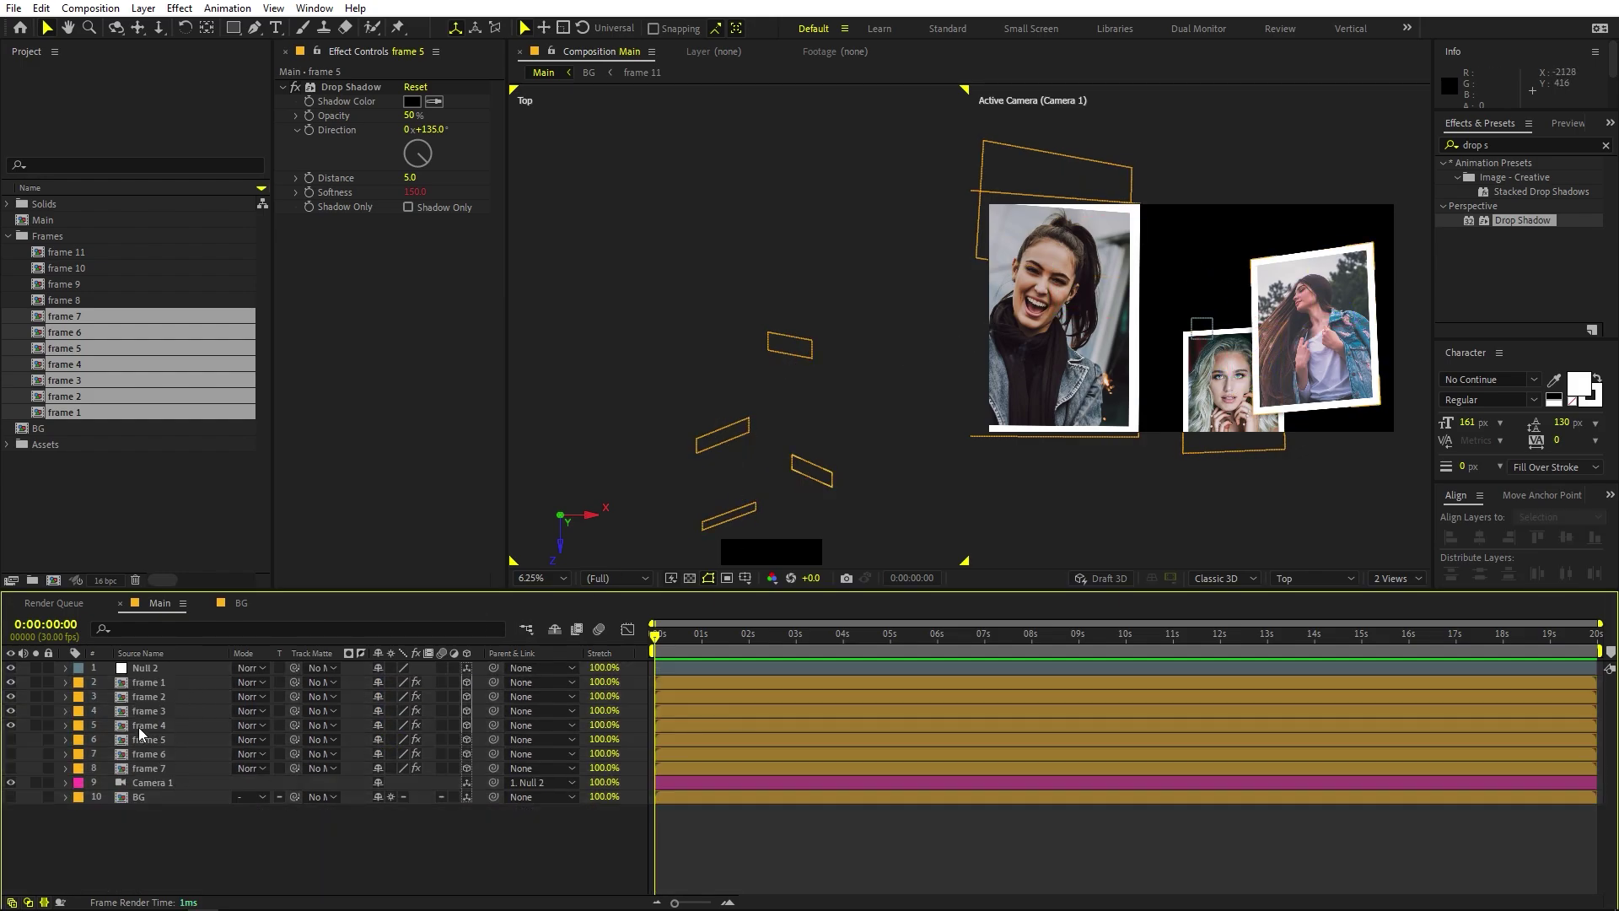
drag(140, 781, 152, 672)
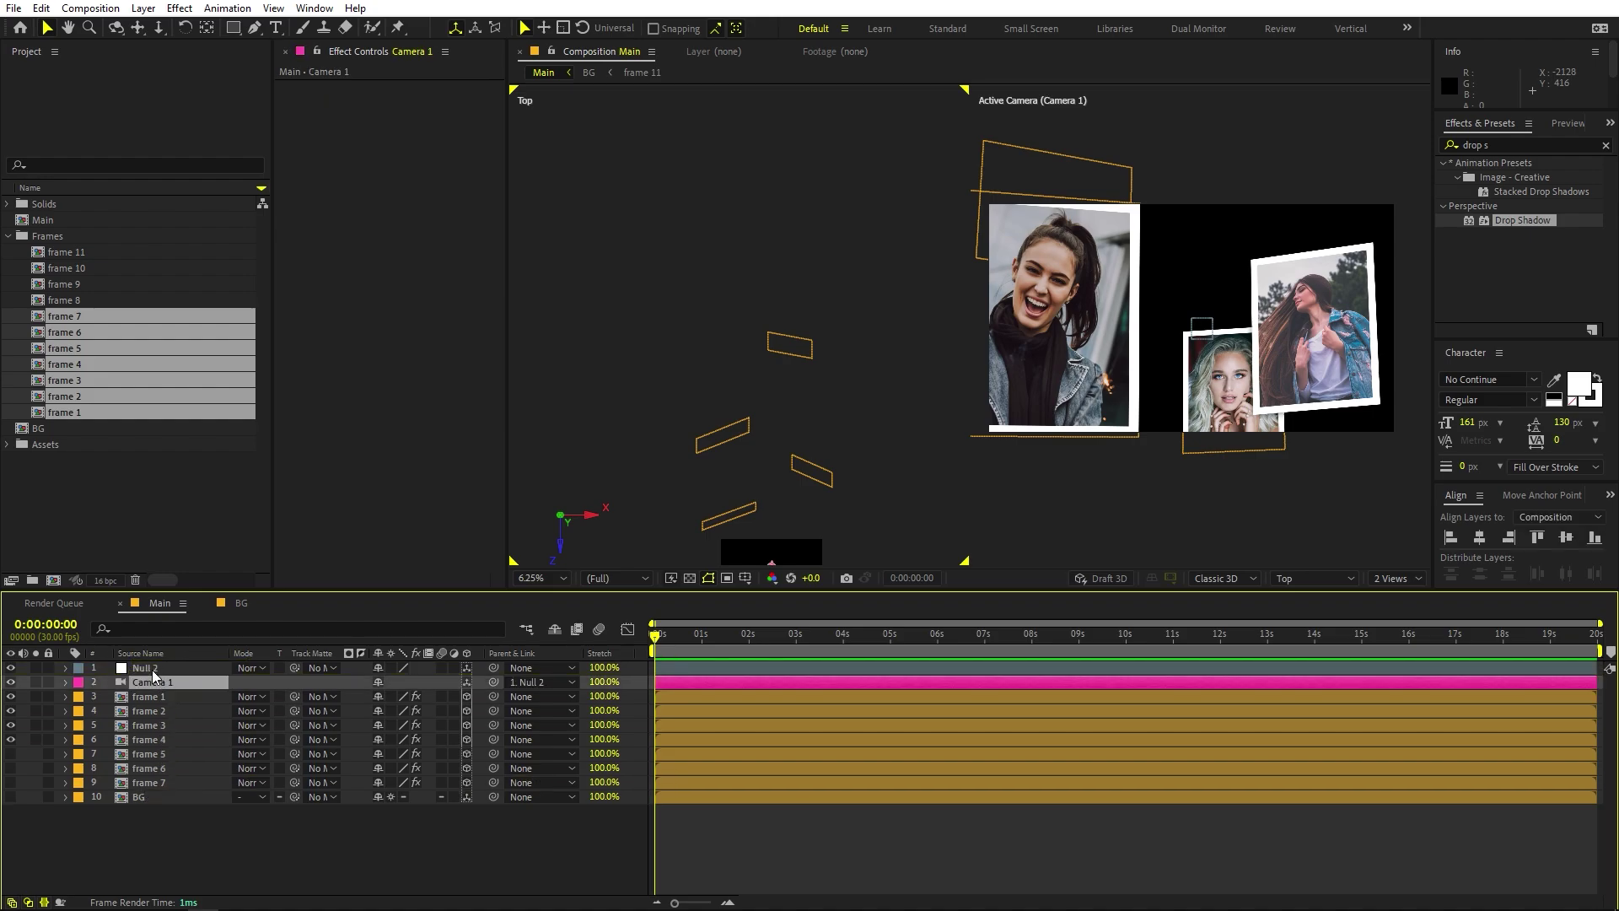
Step: Switch the composition viewer to a single Active Camera view and fit the composition to it
click(1156, 504)
click(1393, 580)
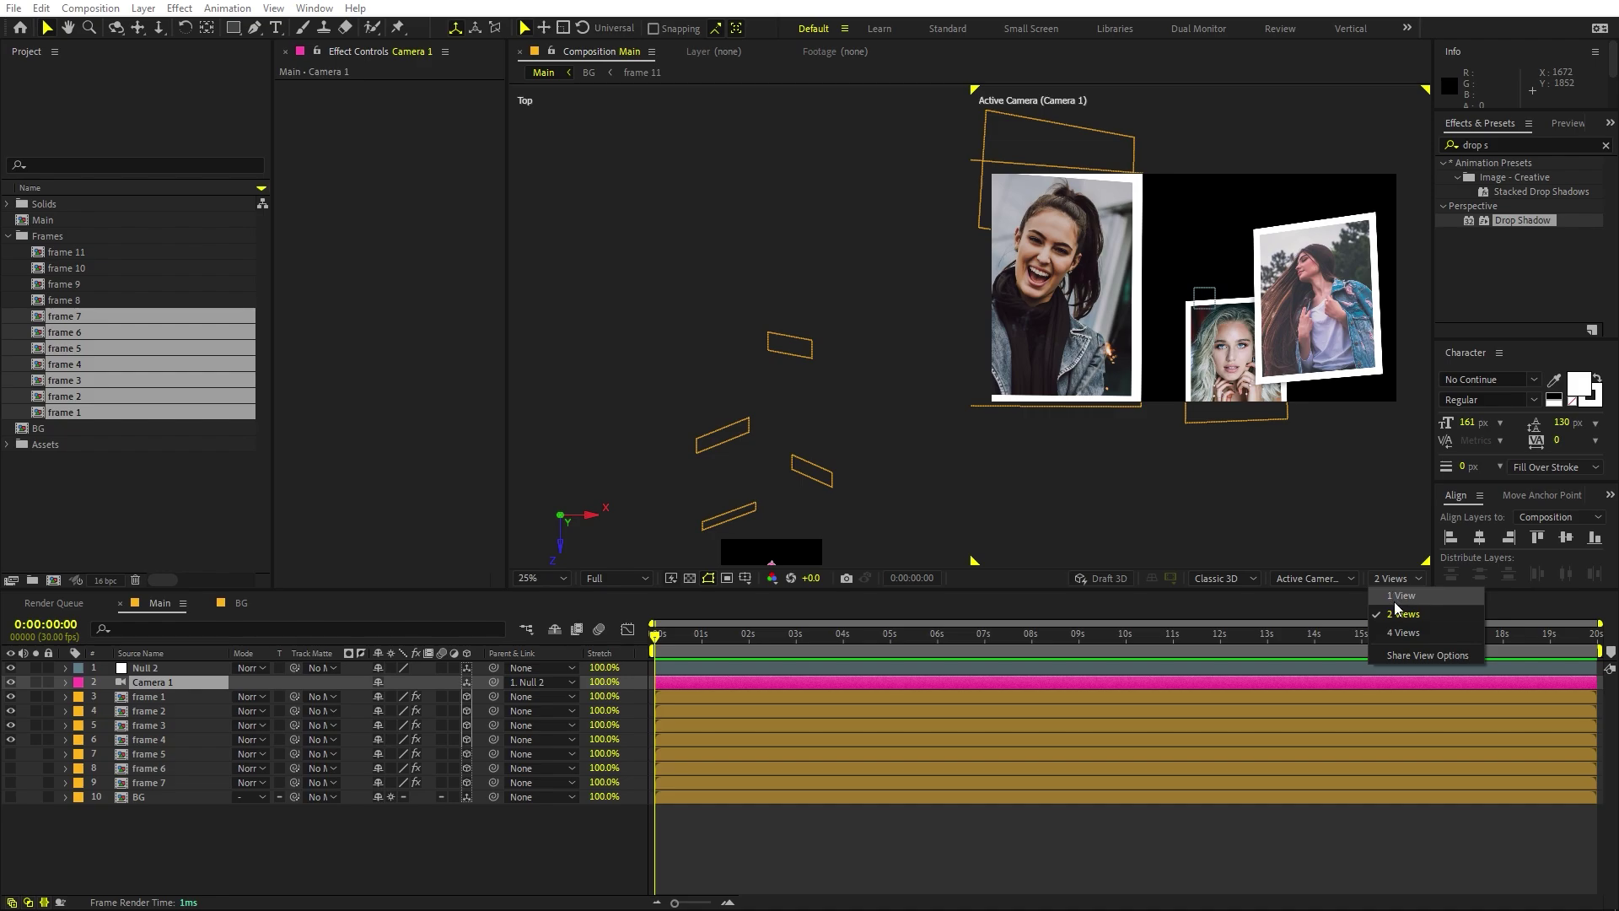
click(1400, 596)
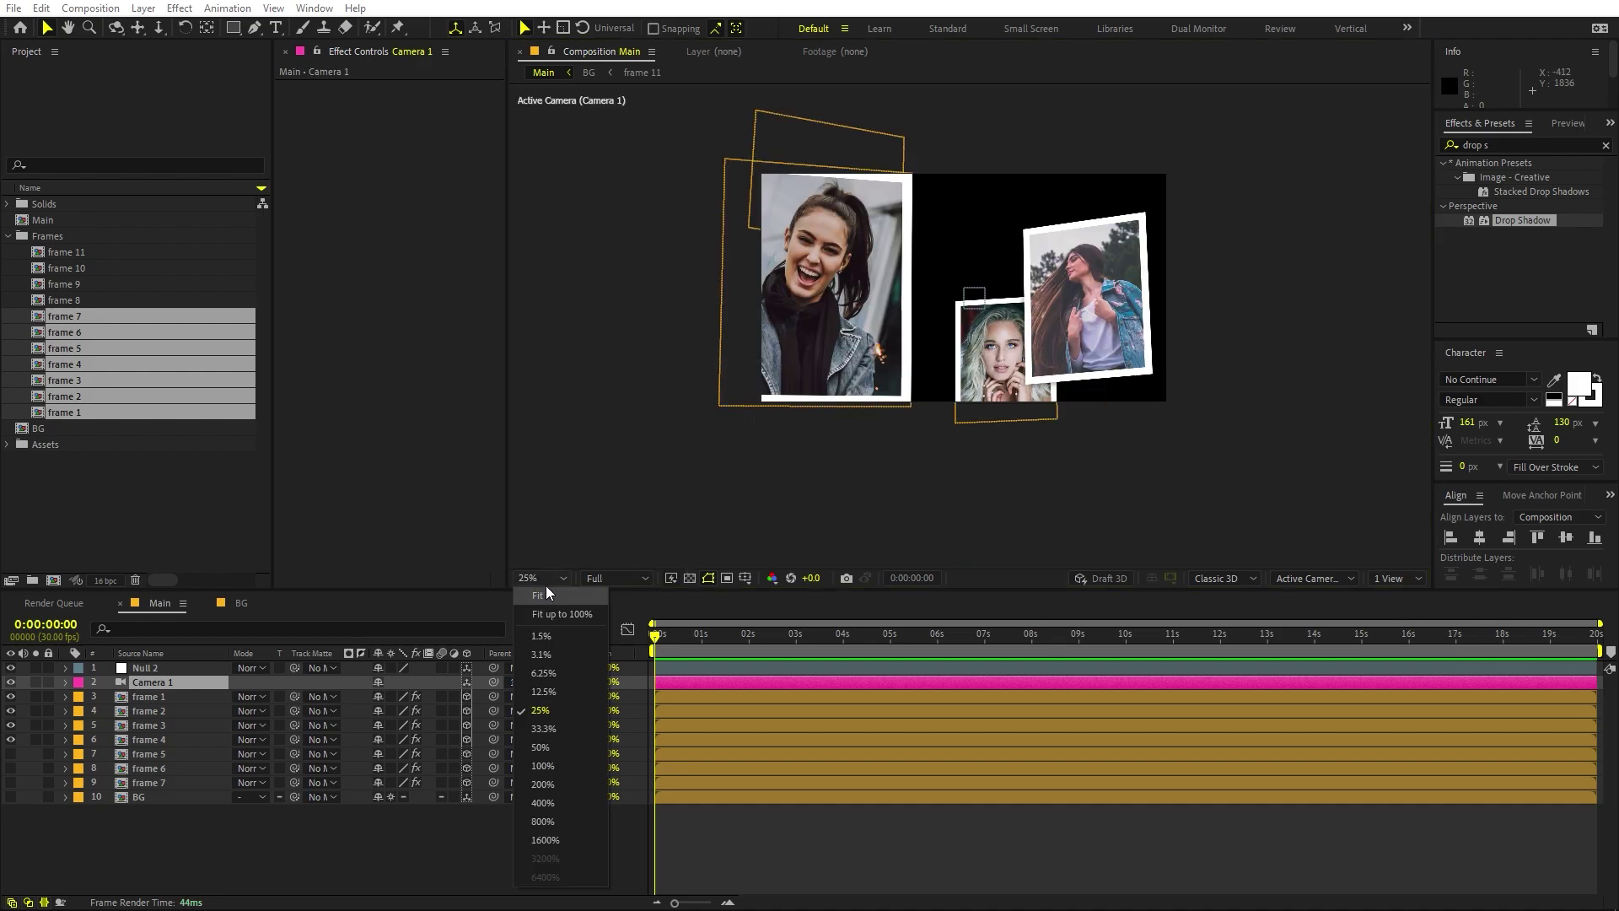
key(alt+slash)
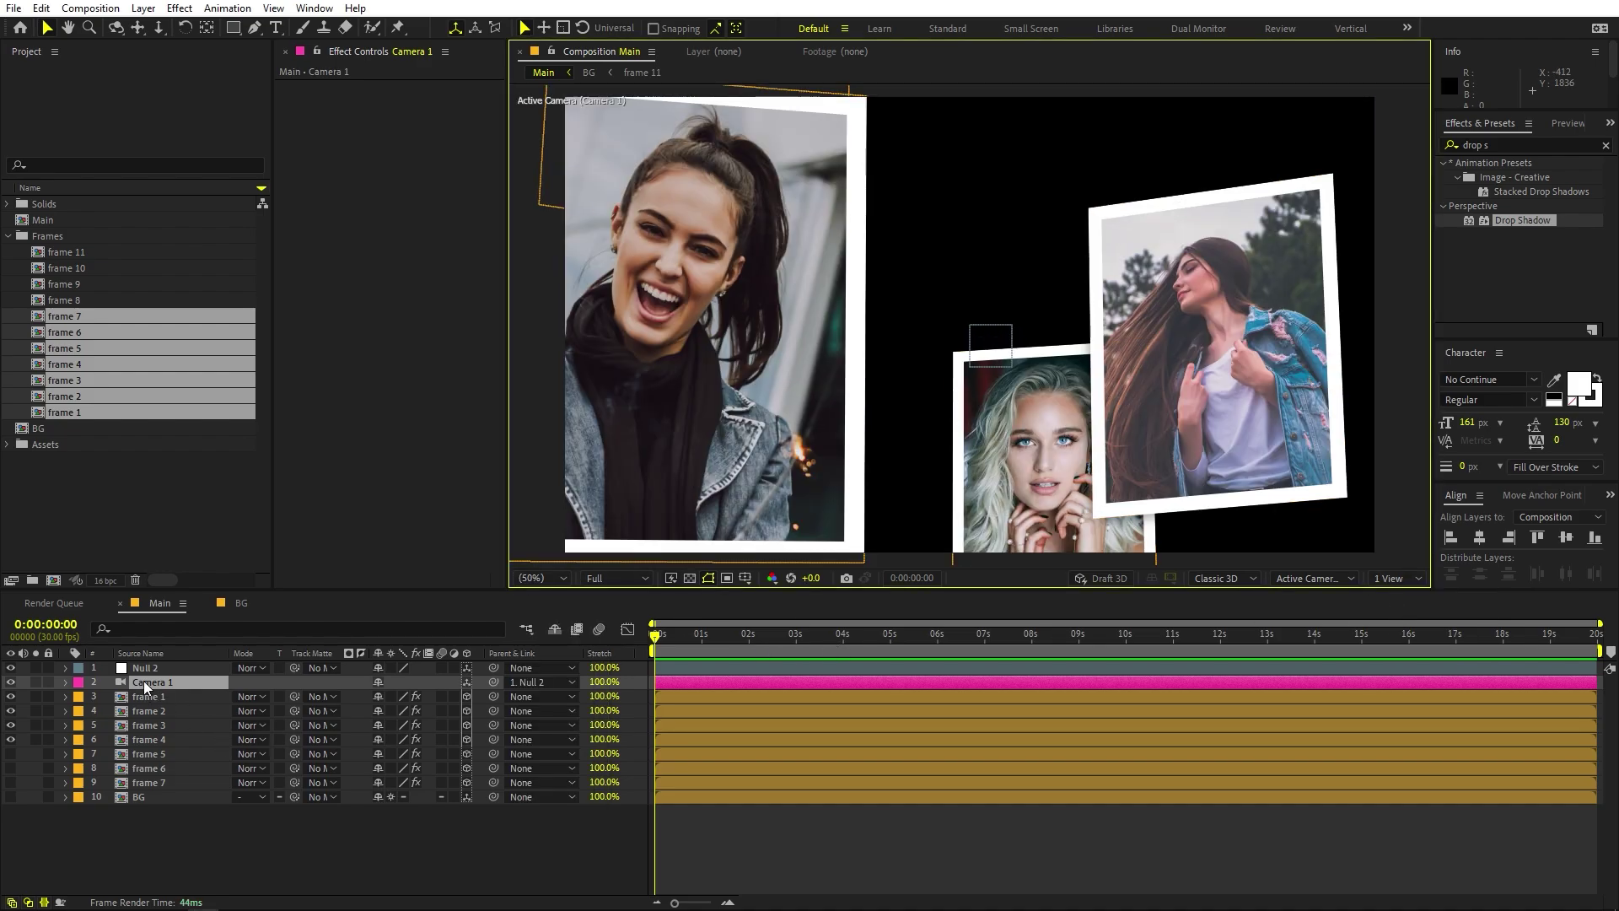
Step: Add a Position keyframe to Null 2 at 0:00:00:00
click(166, 666)
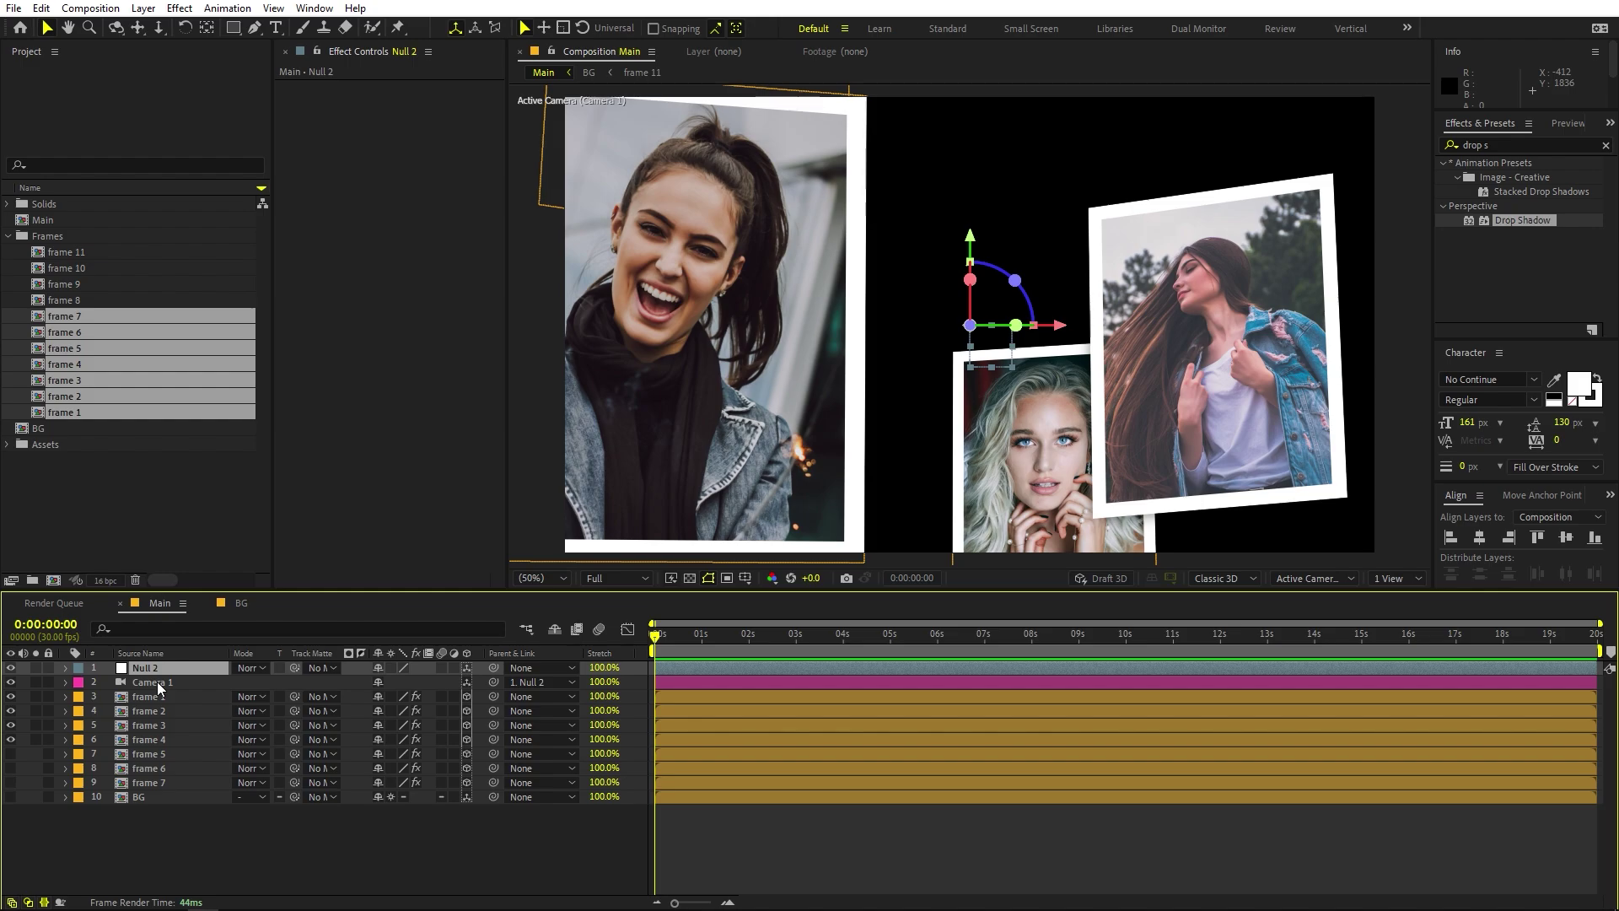
key(p)
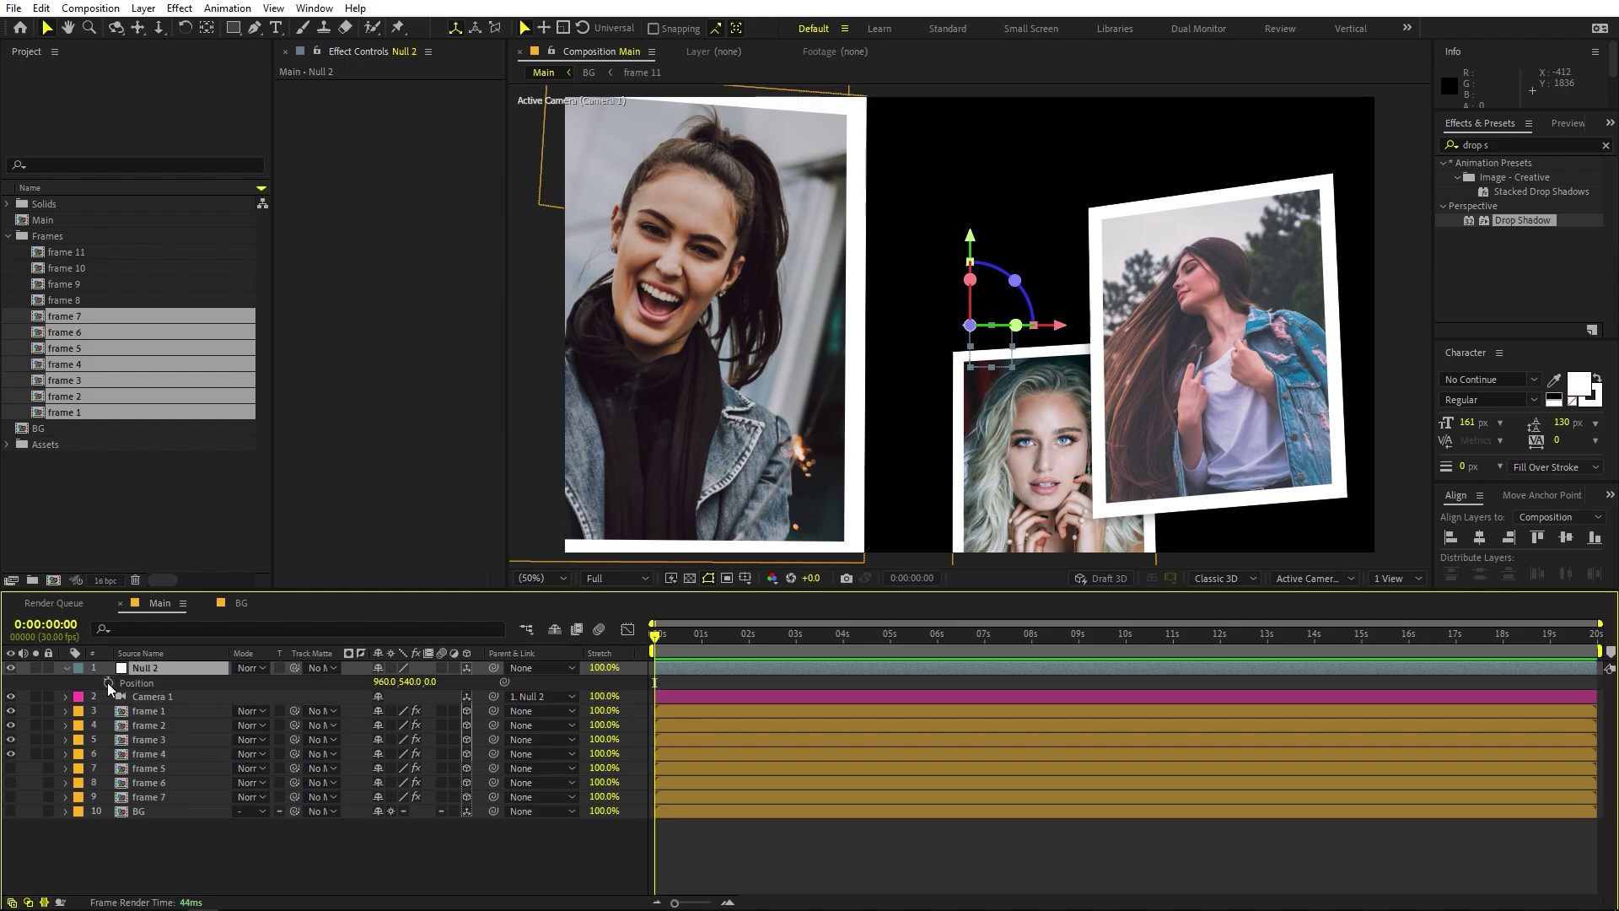
click(108, 681)
Step: Add X, Y and Z Rotation keyframes to Camera 1 at 0:00:00:00
click(150, 699)
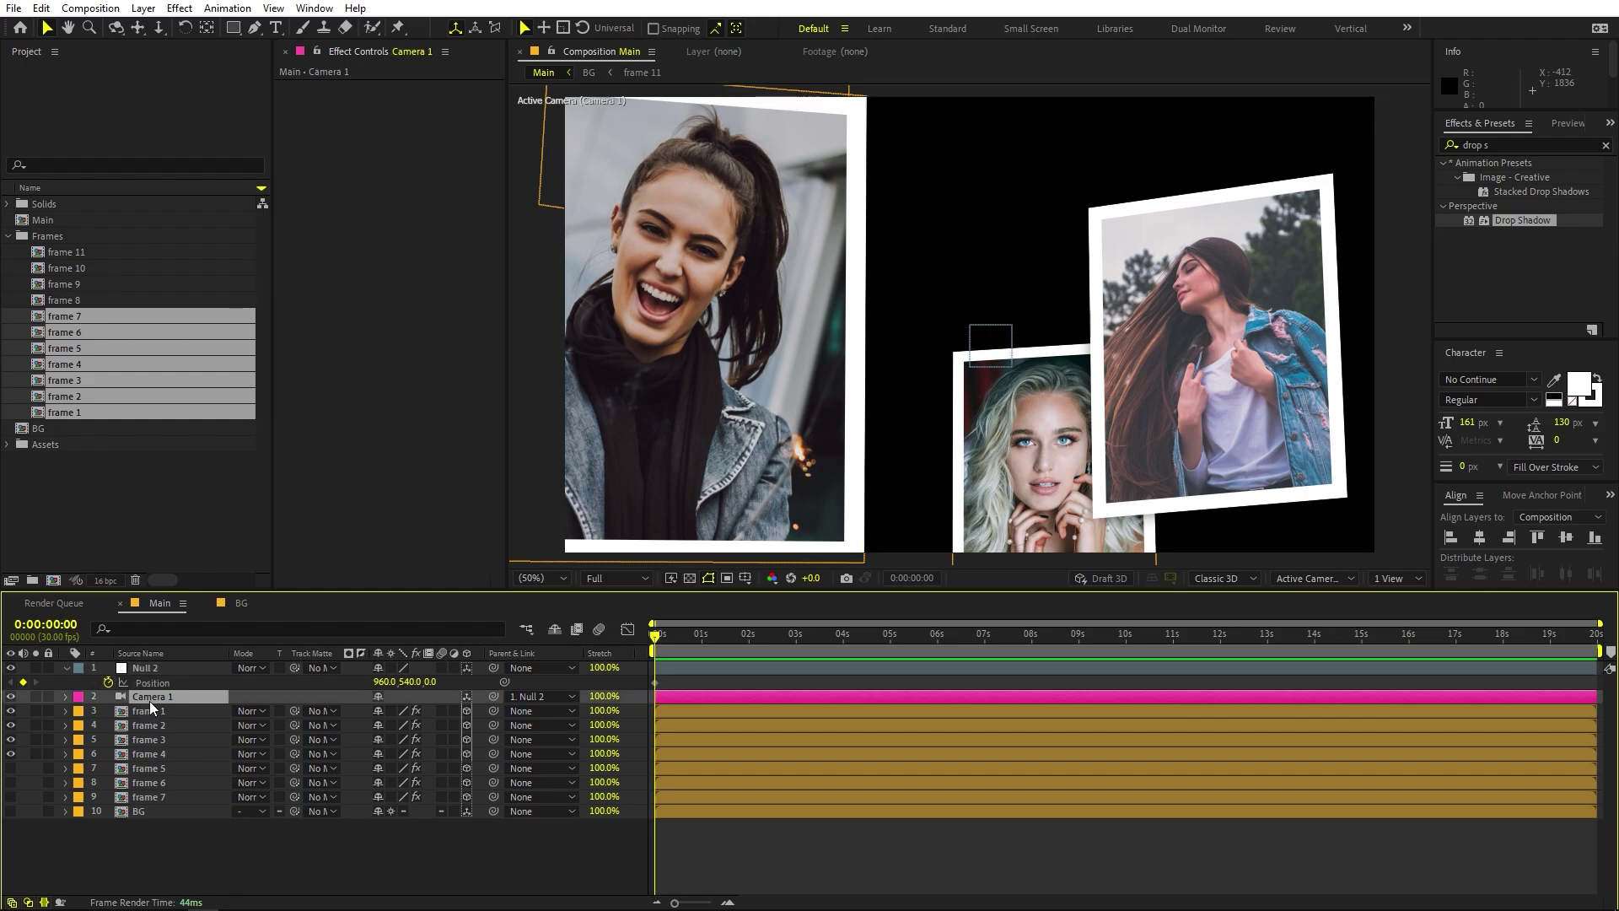
key(r)
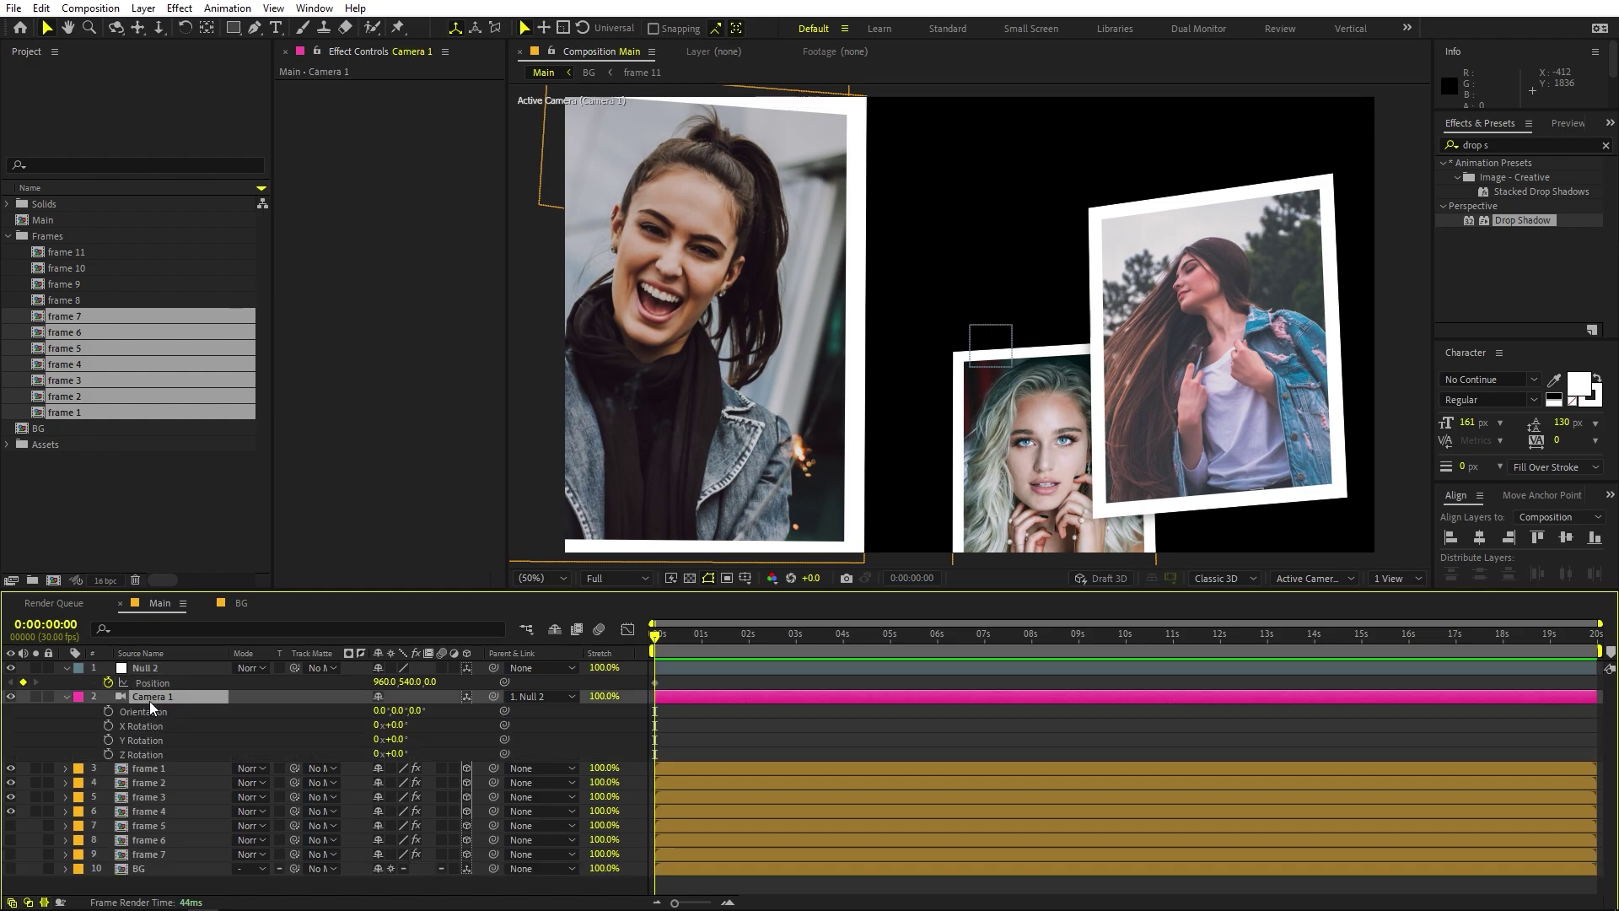
click(108, 725)
click(108, 739)
click(108, 754)
click(675, 641)
key(Home)
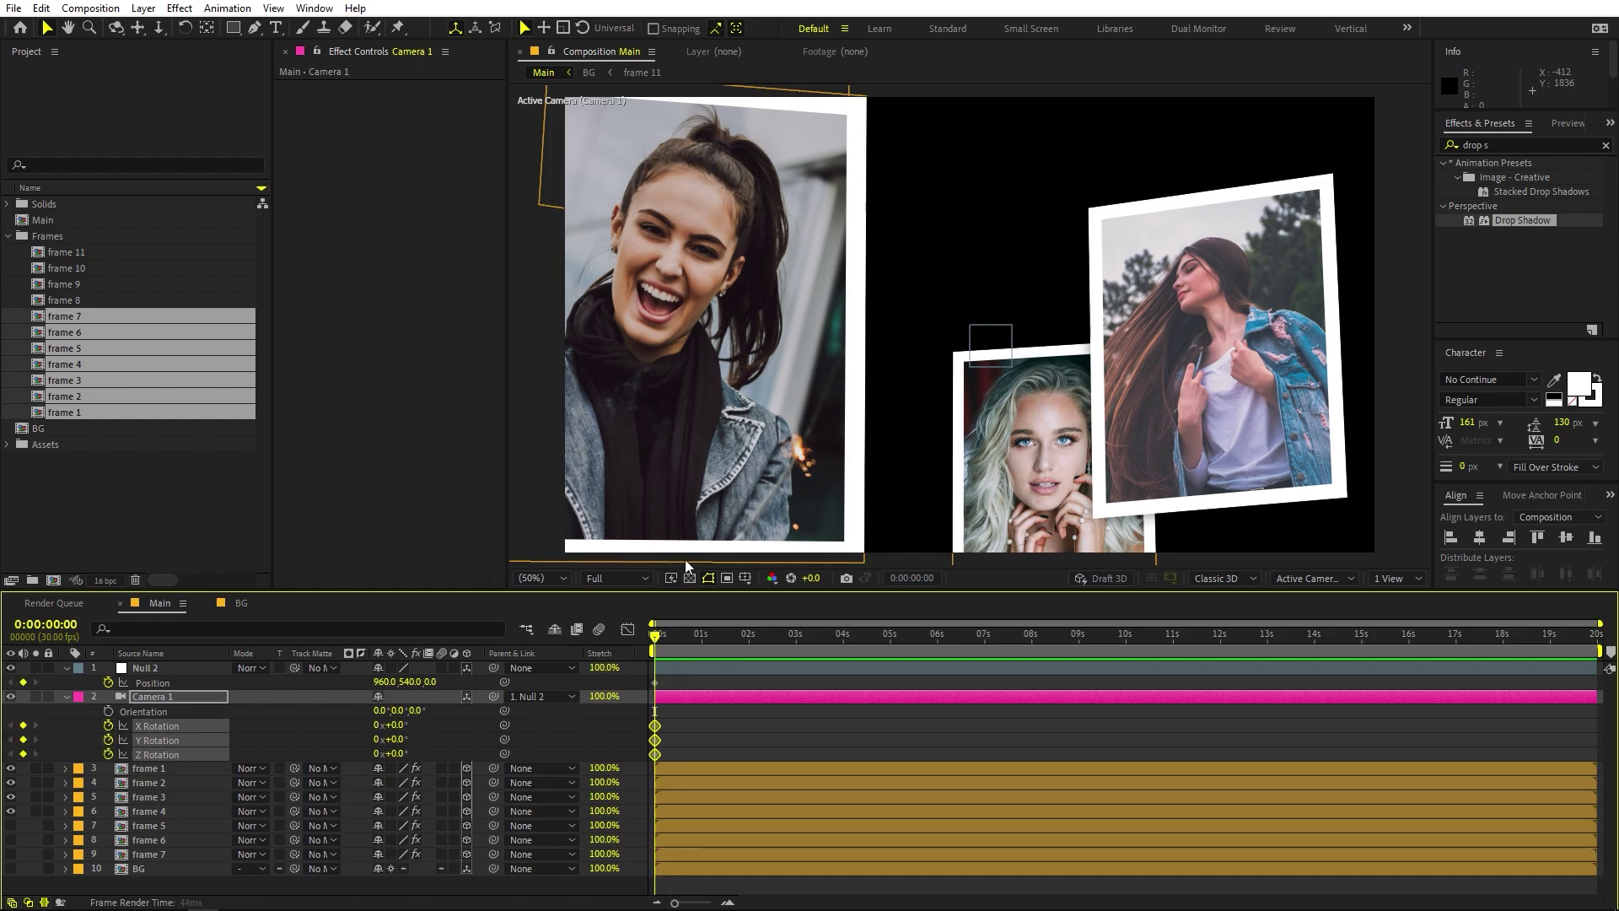
Step: Set Null 2's Z position to -2240 at the first frame to pull the camera back
click(184, 666)
drag(430, 681, 450, 689)
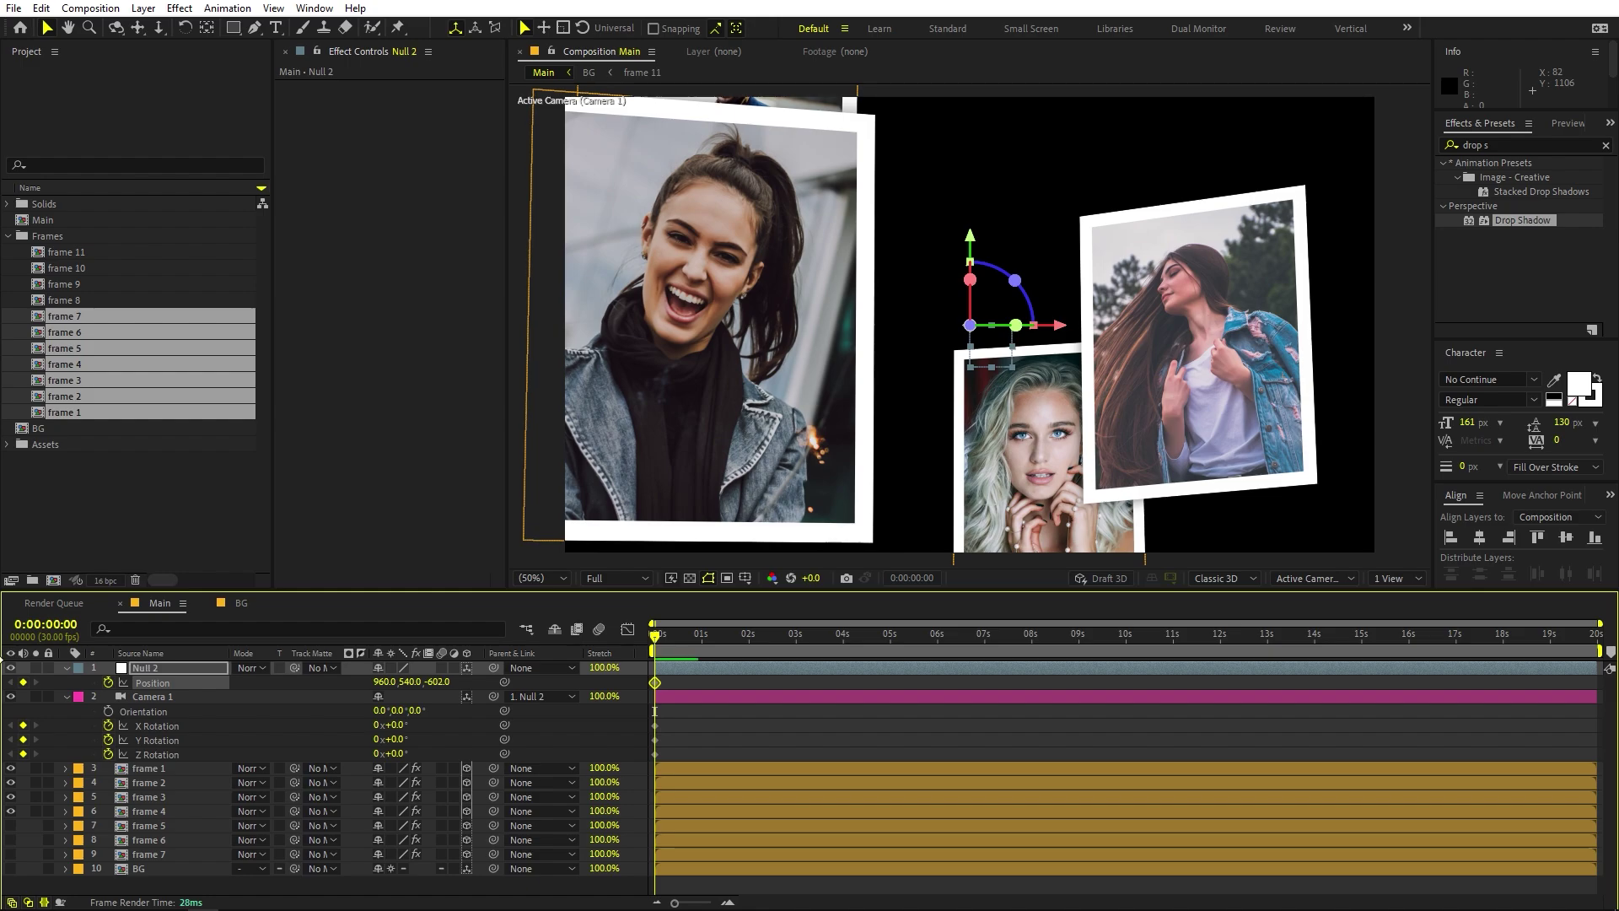
click(453, 679)
drag(439, 682, 185, 690)
Step: Scale the frame 1 layer down to 69.8%
click(160, 771)
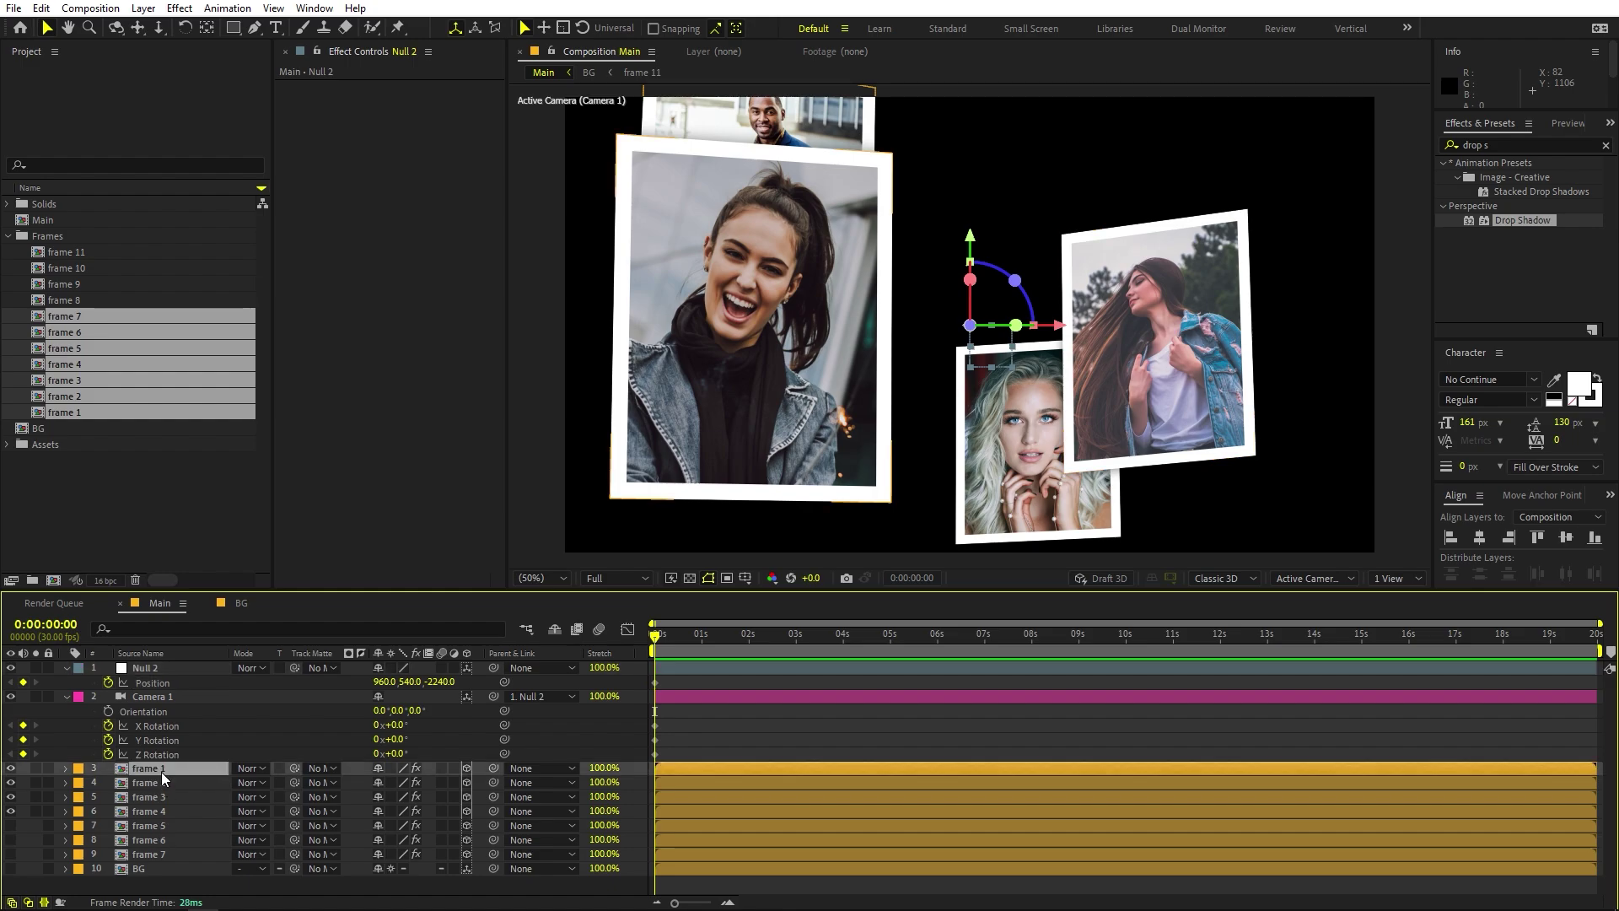
key(s)
drag(396, 791, 161, 799)
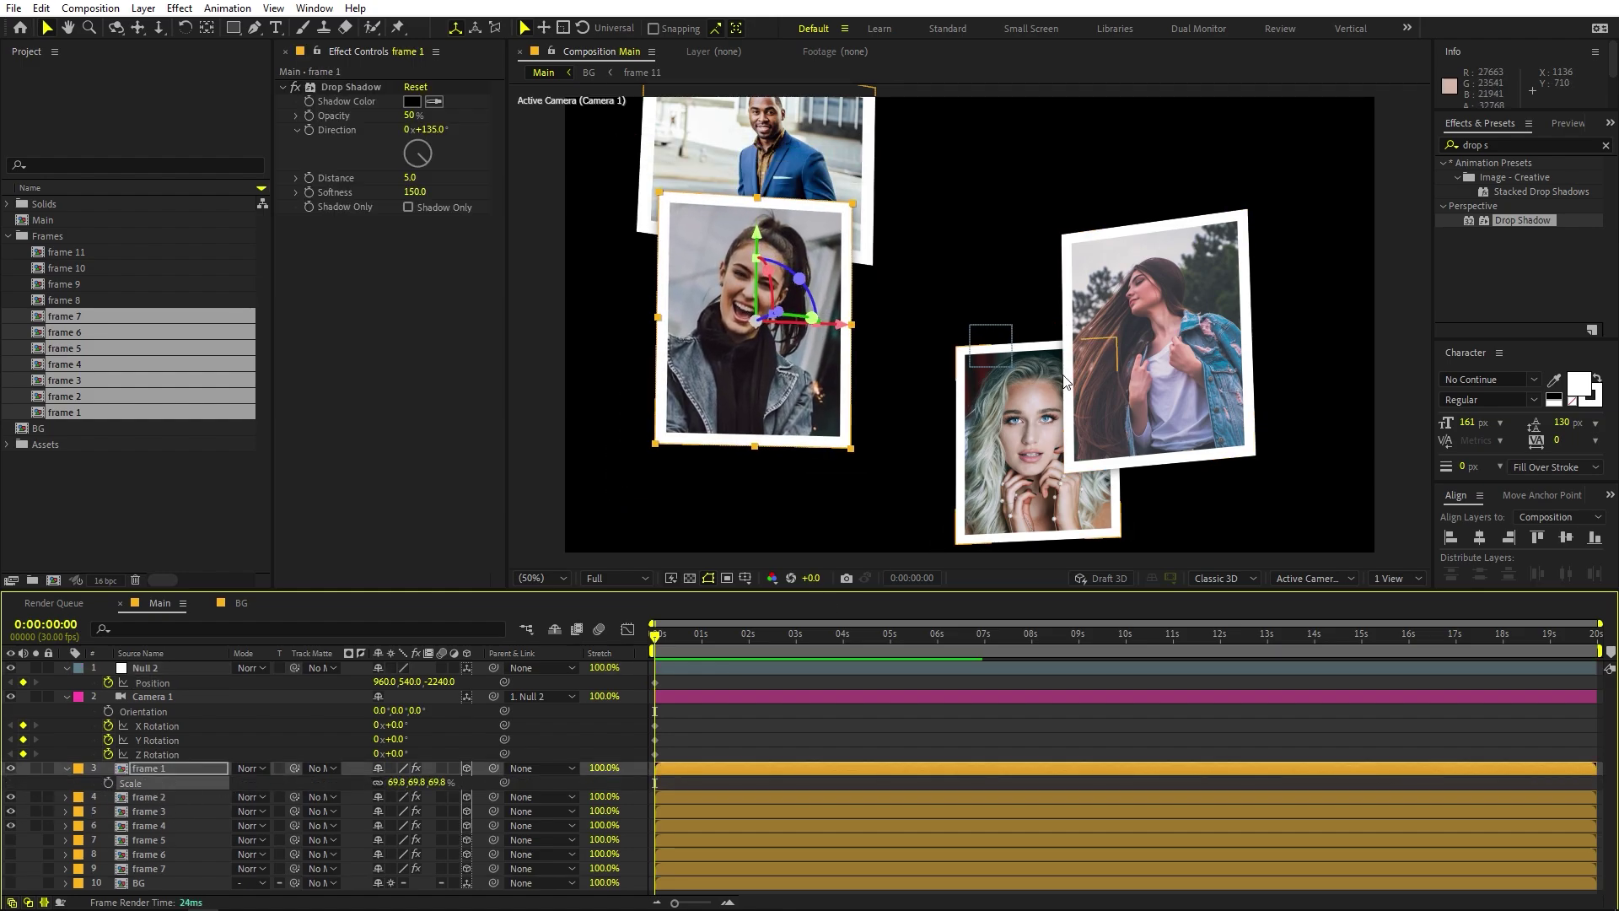
Step: Scale the frame 3 layer down slightly, keeping it behind the frame with the laughing woman
click(1097, 321)
click(772, 149)
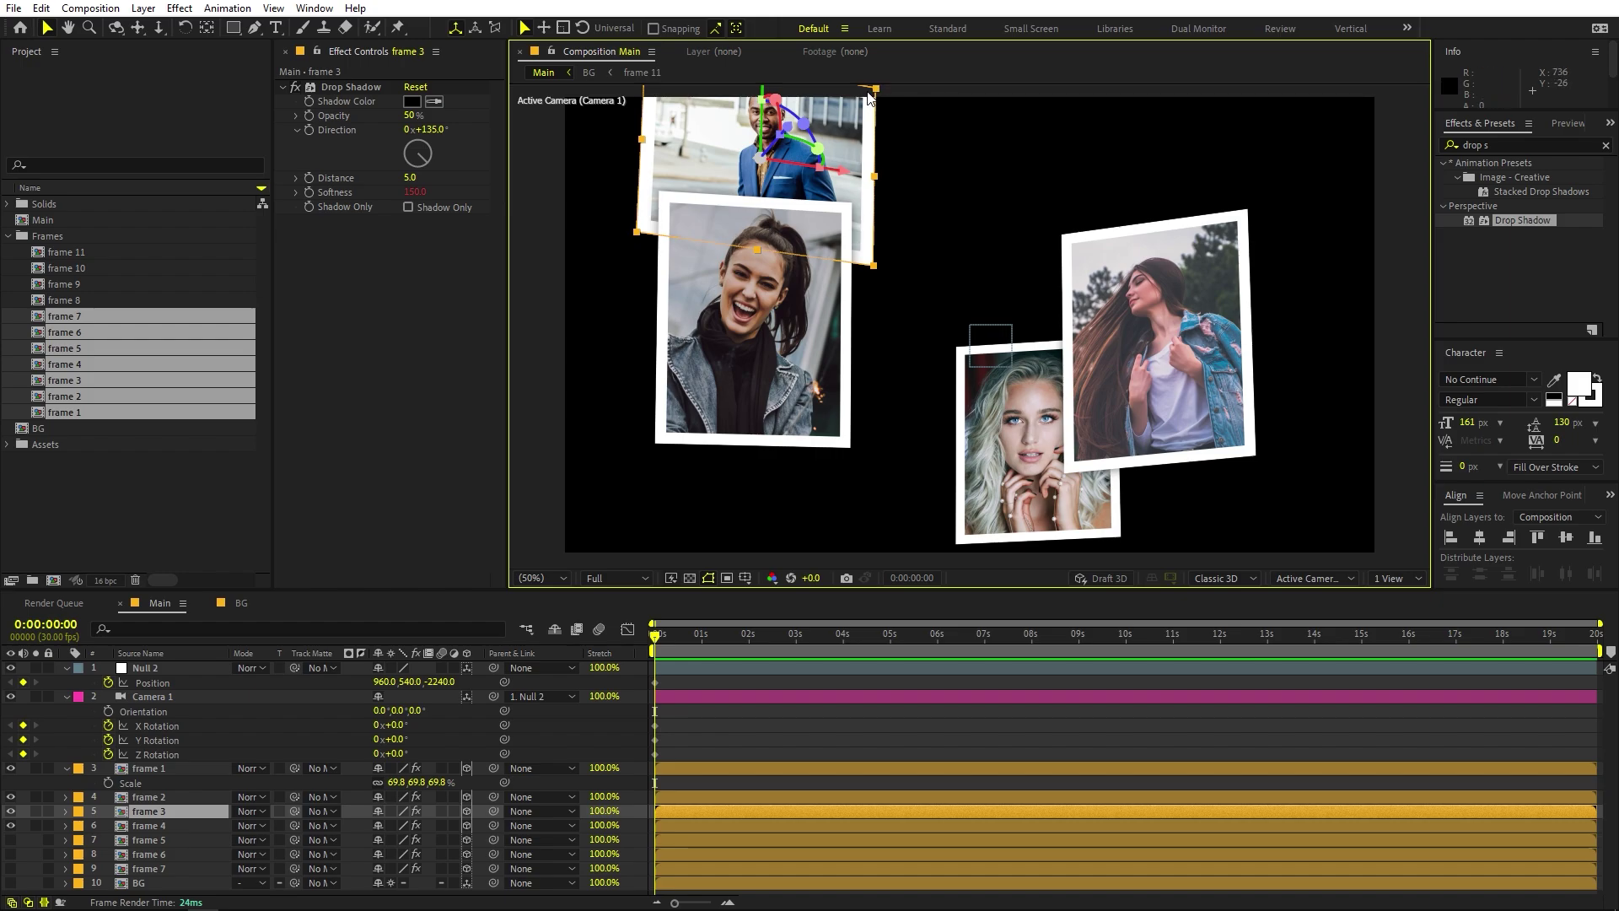
drag(874, 90, 858, 100)
Step: At 0:00:01:00, set Null 2's Z position to 409 and Camera 1's X and Y Rotation to -0.1° and -3.9°
click(675, 696)
drag(664, 642, 702, 647)
drag(441, 674, 320, 675)
drag(1613, 658, 1617, 658)
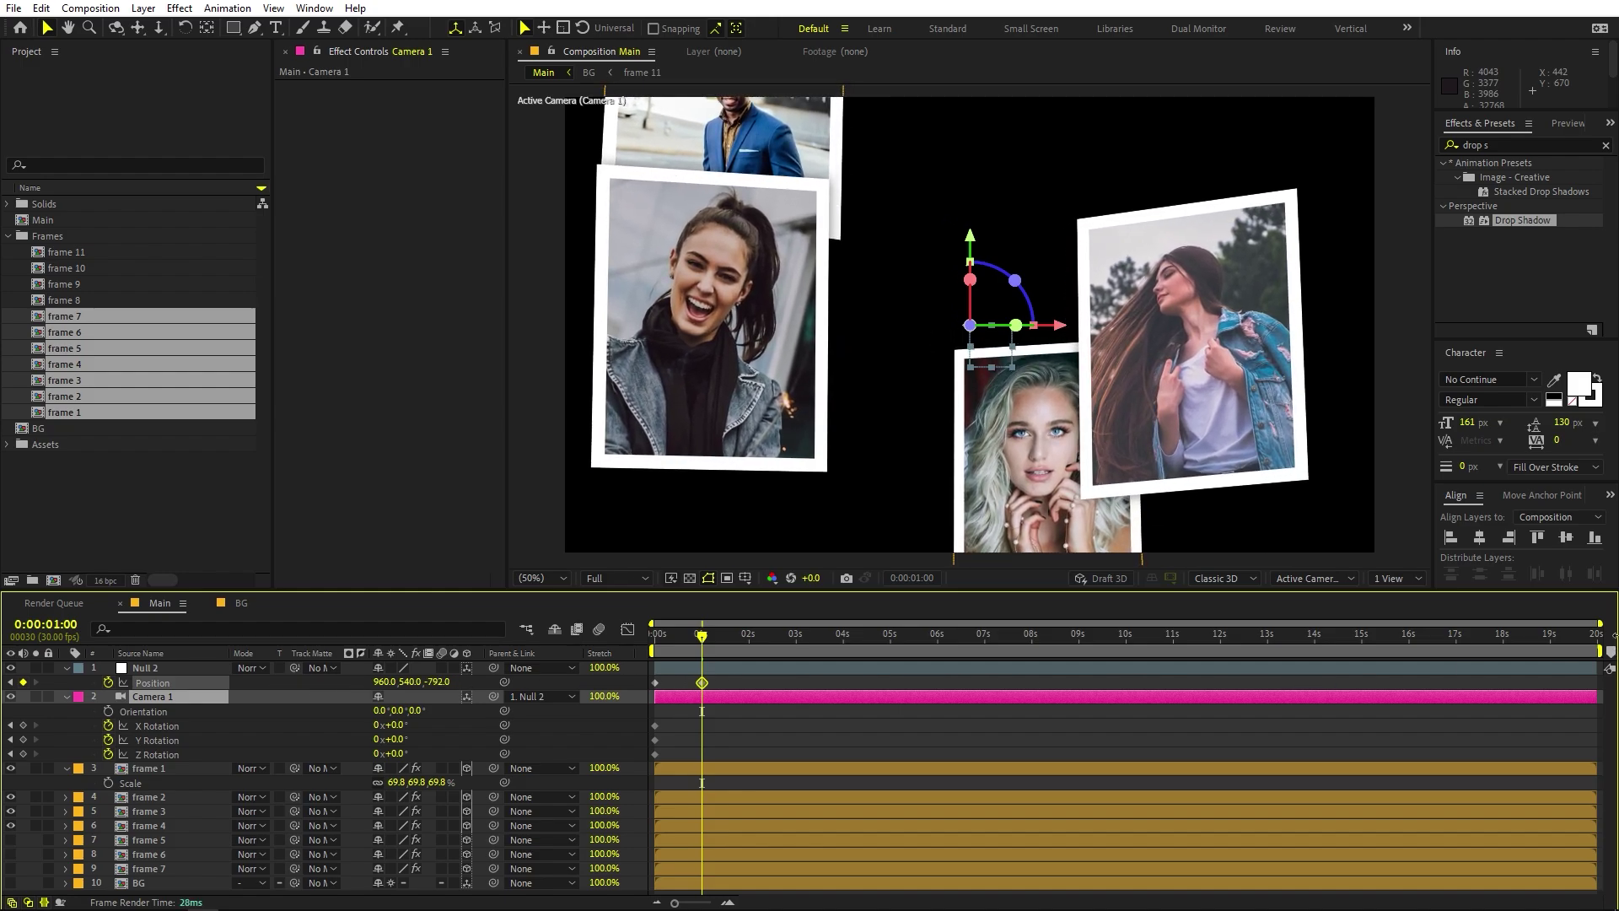
click(1279, 669)
drag(447, 686, 1484, 678)
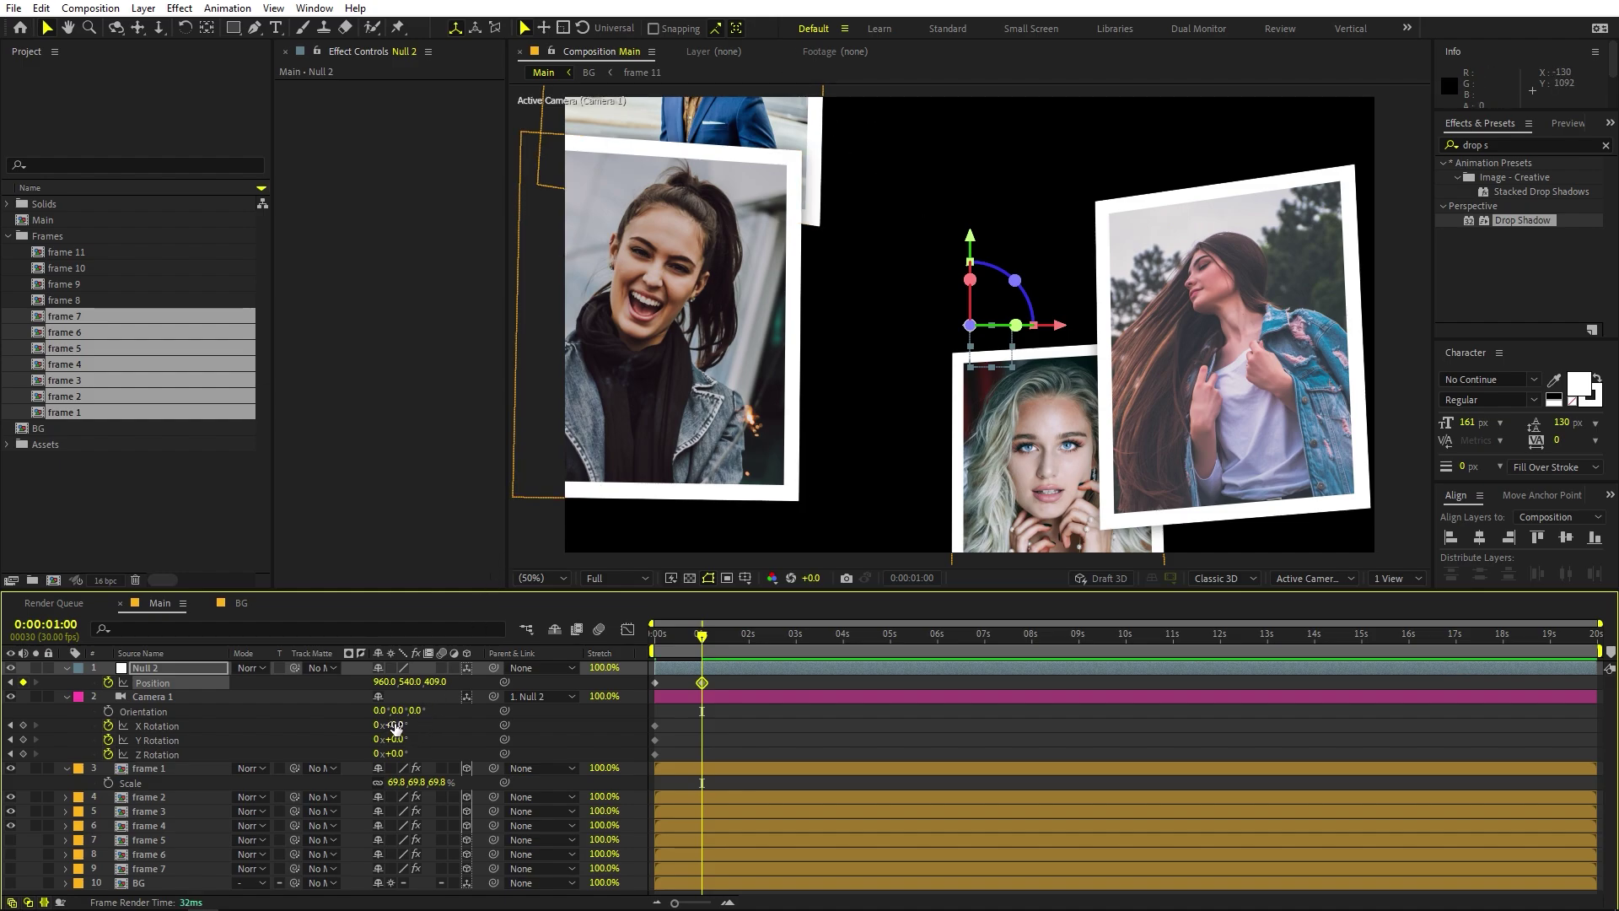
mouse_move(393, 724)
mouse_down()
mouse_move(430, 724)
mouse_move(393, 724)
mouse_move(401, 741)
mouse_move(372, 747)
mouse_up()
Step: At 0:00:02:00, set Null 2's Z position to 1346 and Camera 1's X and Y Rotation to -1.2° and +4.9°
drag(701, 638, 747, 655)
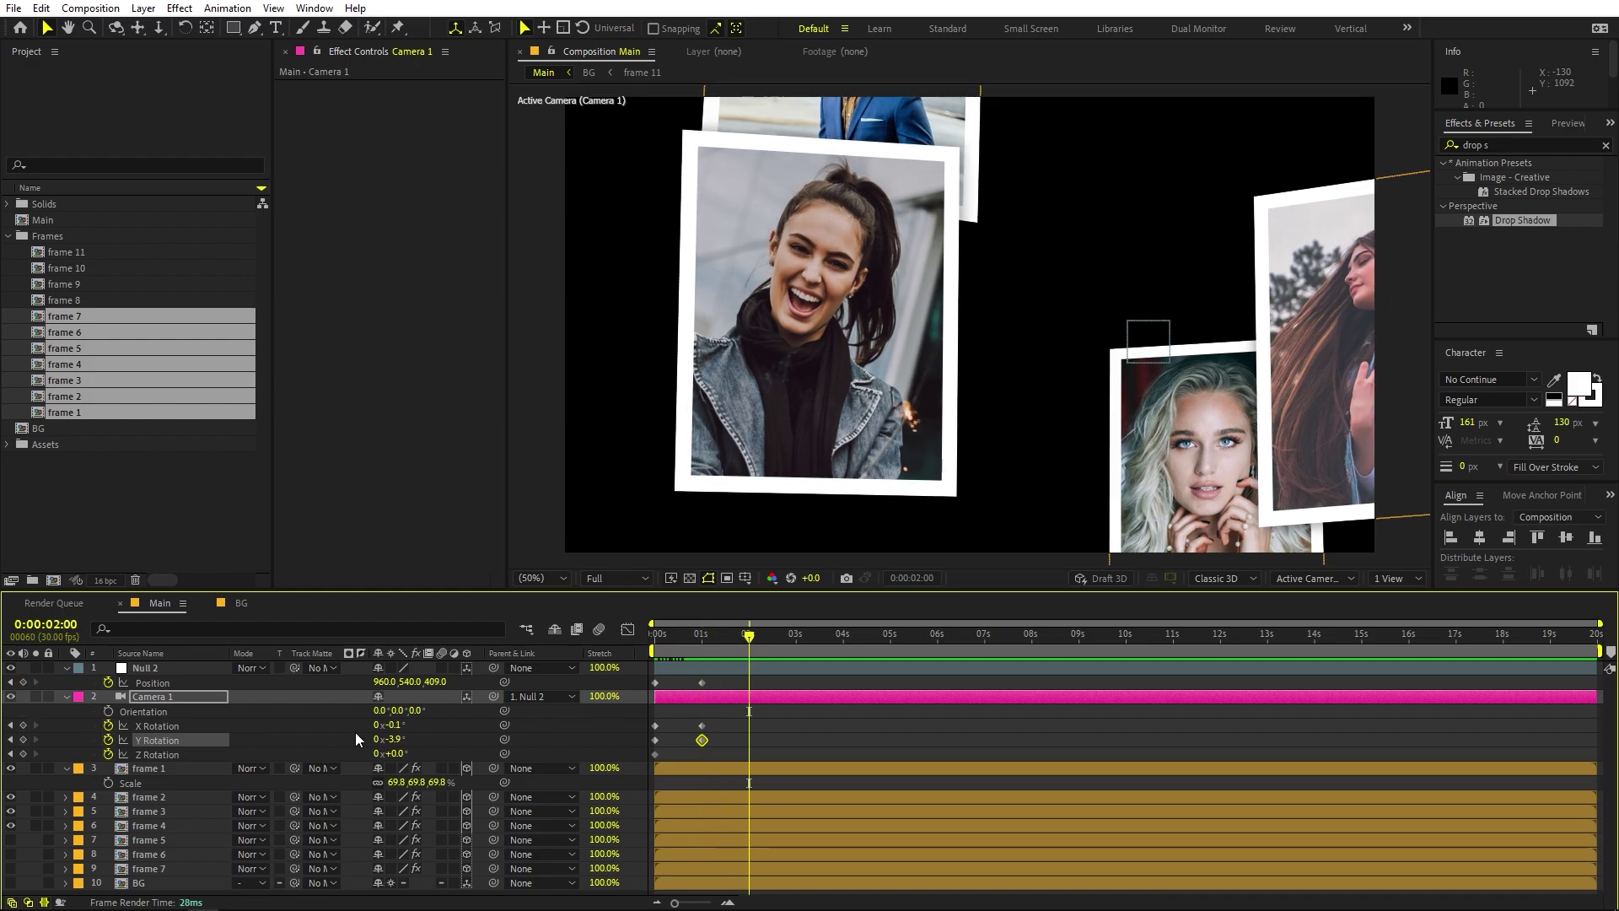
drag(445, 685, 577, 265)
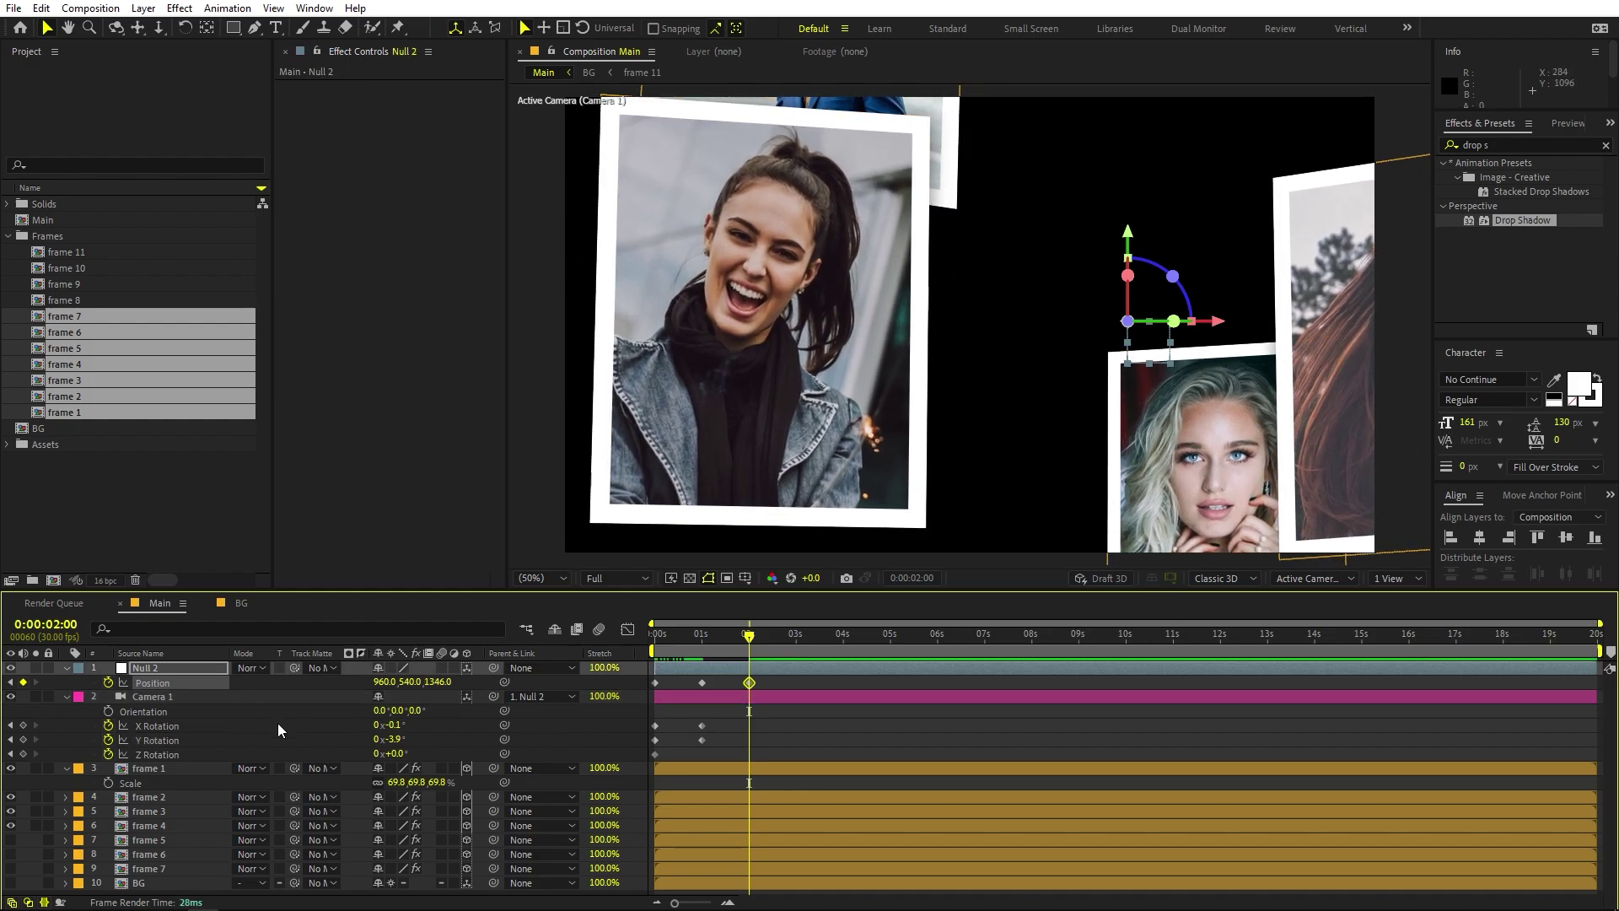
drag(396, 742, 501, 742)
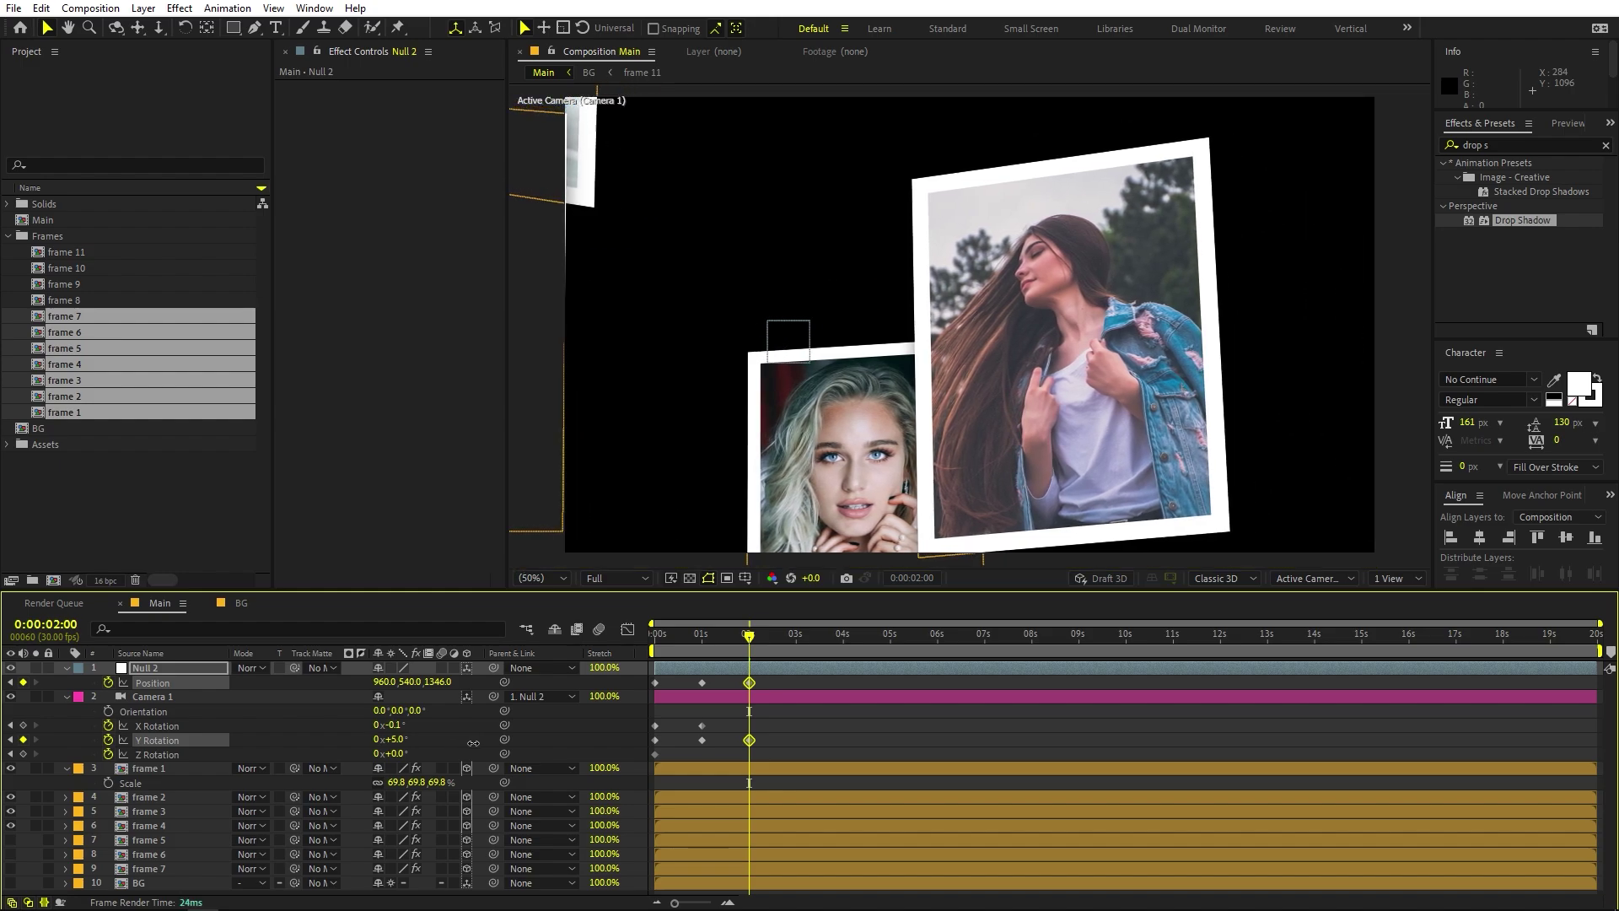
click(181, 737)
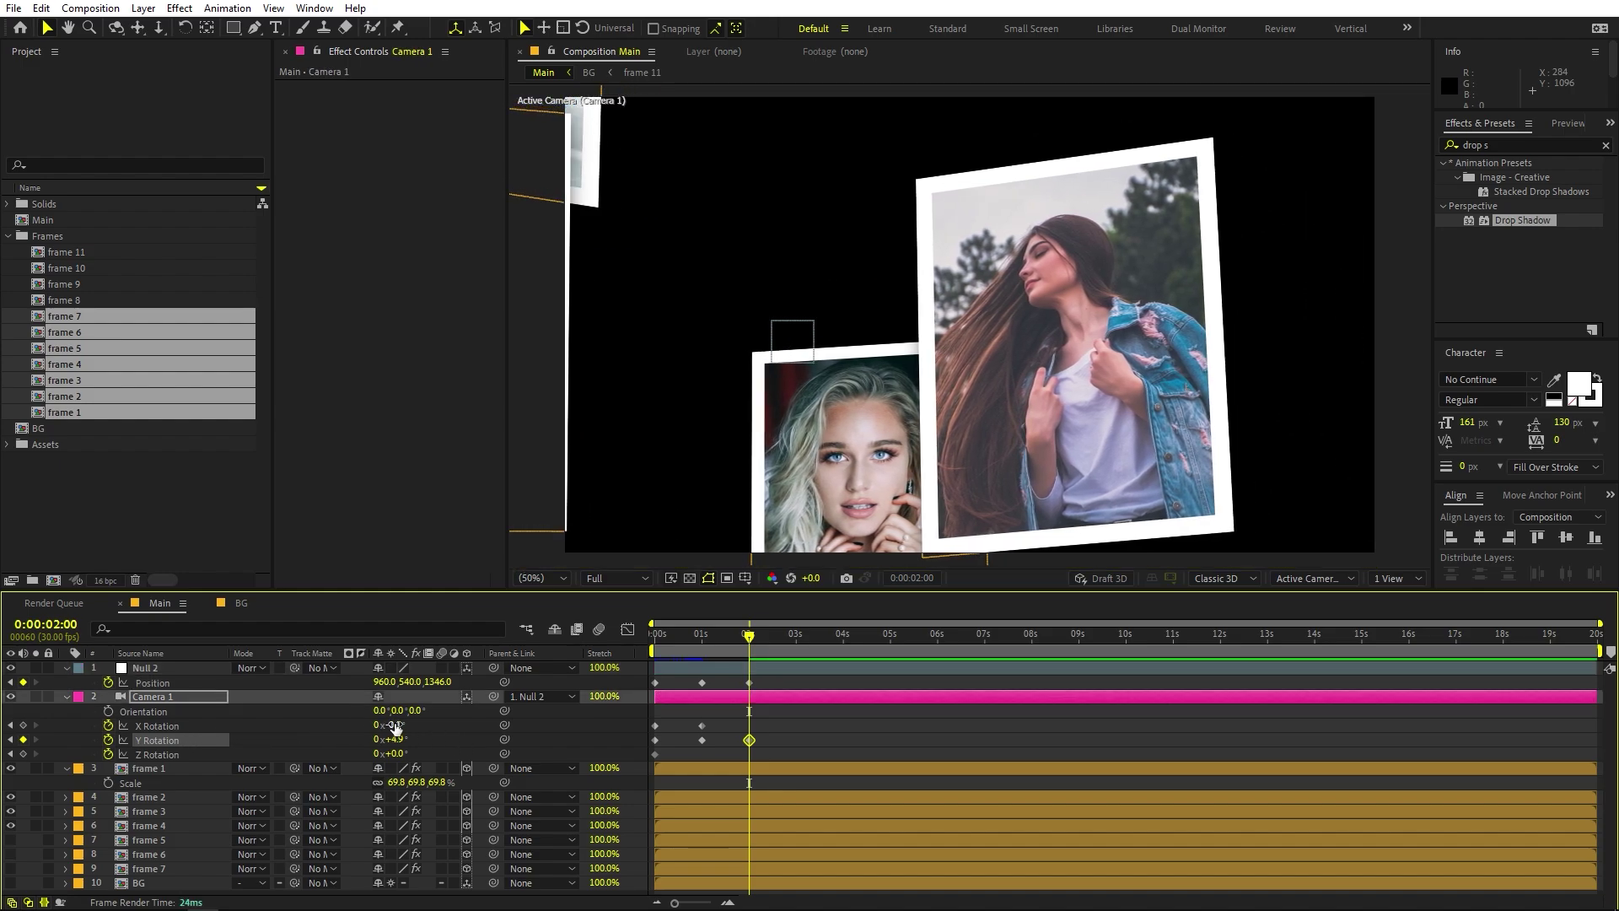
drag(396, 727, 383, 725)
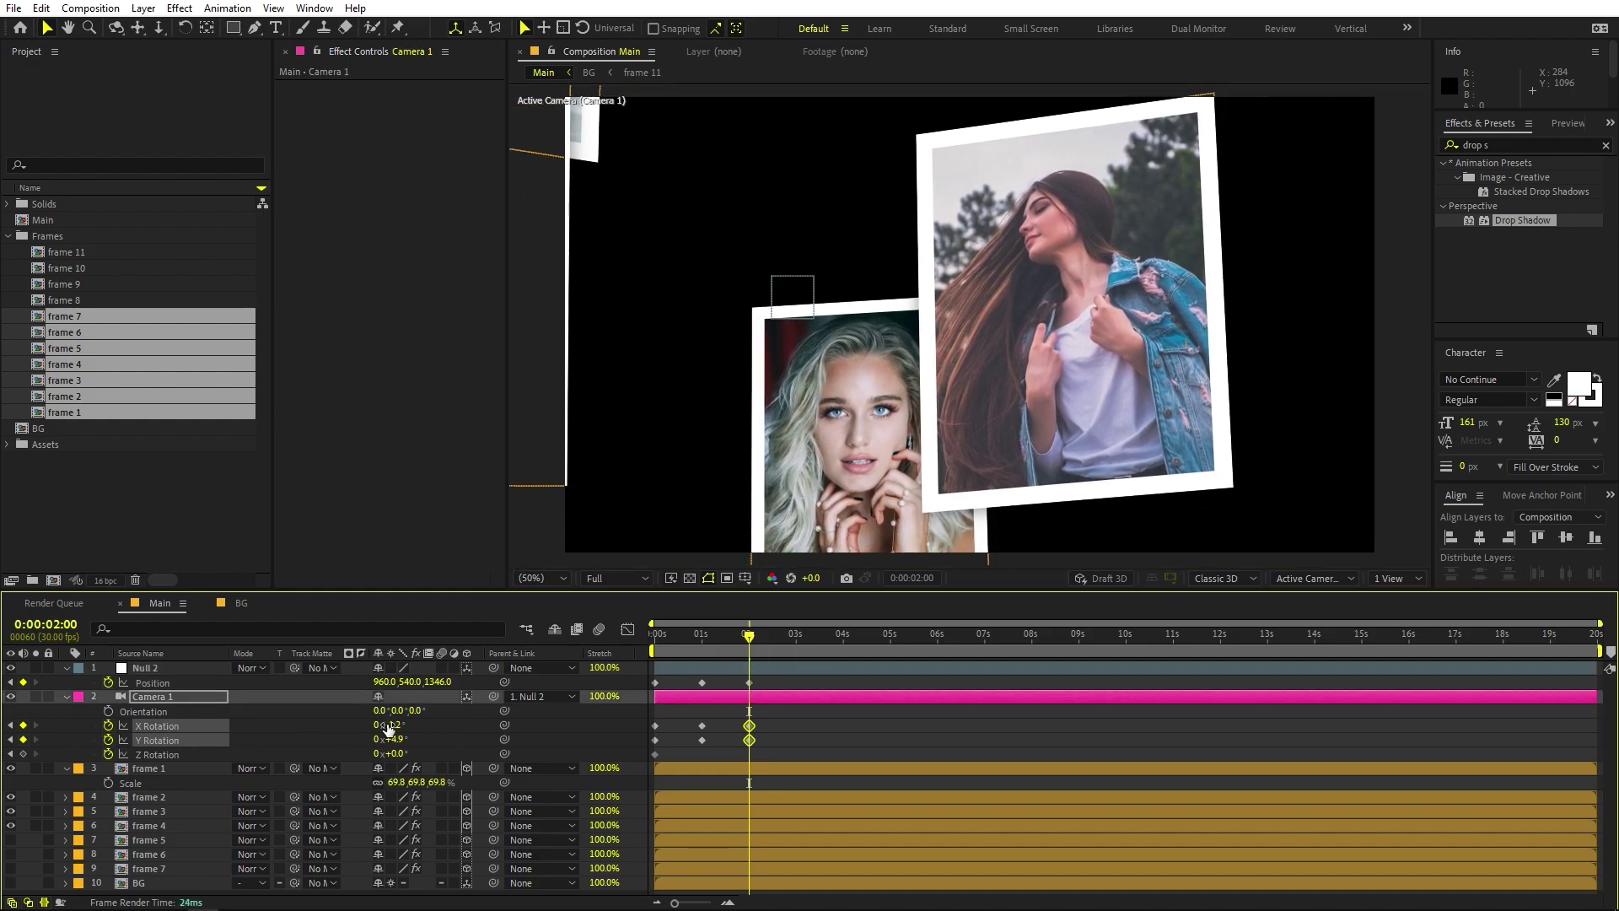
Step: At 0:00:03:00, set Null 2's Z position to 3365 and Camera 1's X and Y Rotation to +5.4° and -7.9°
drag(747, 636, 796, 646)
click(435, 711)
drag(437, 684, 573, 683)
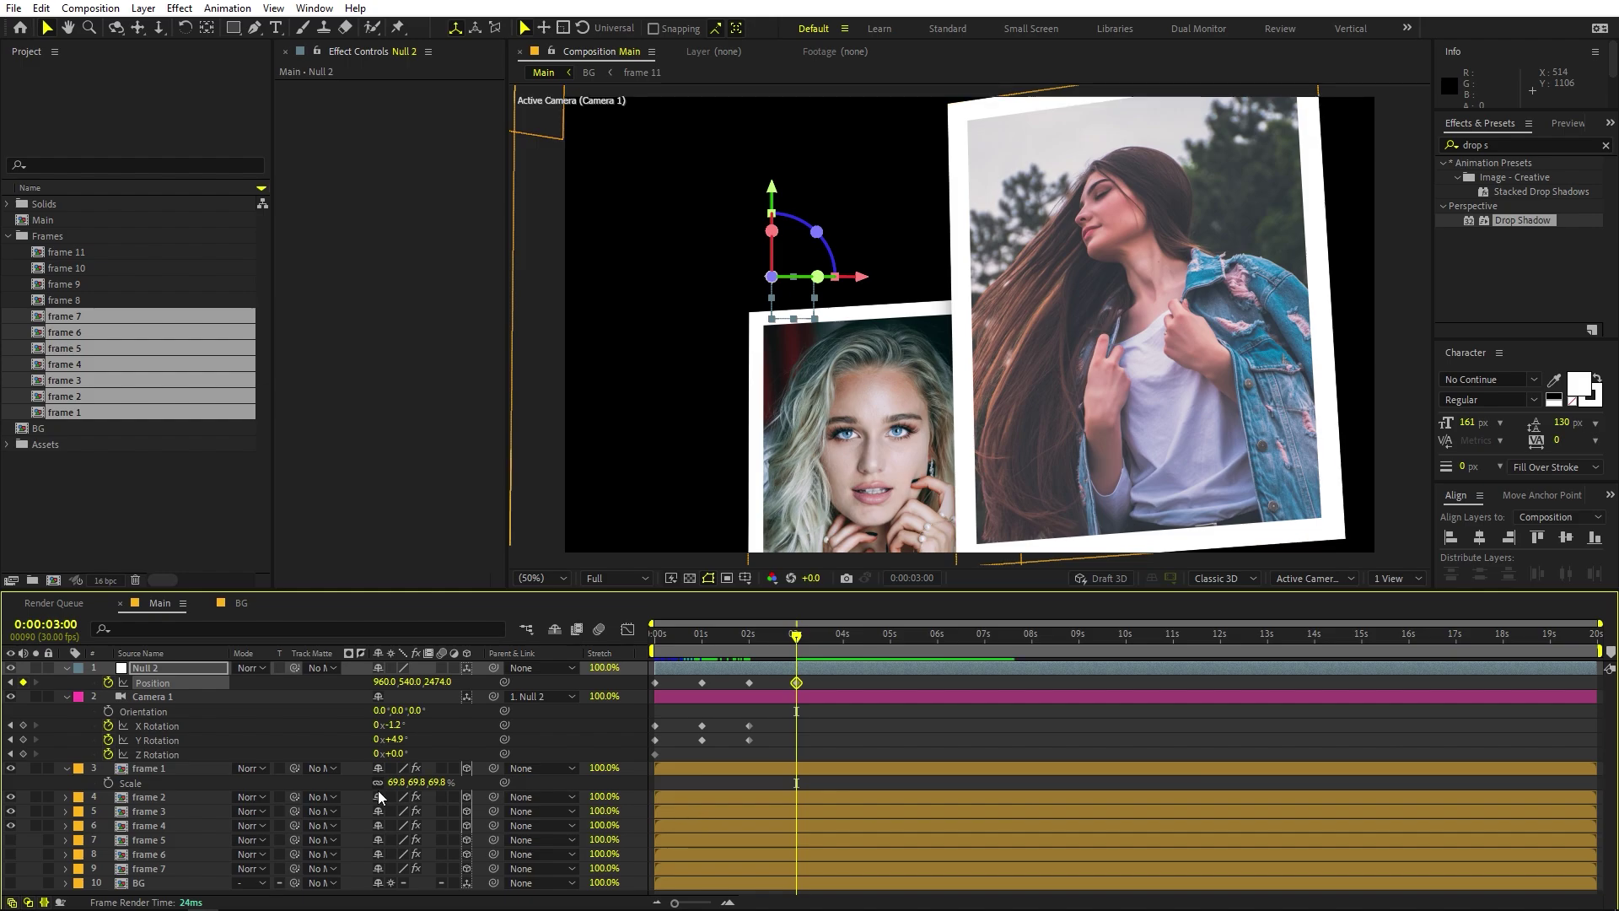
drag(395, 739, 467, 735)
drag(392, 740, 1175, 672)
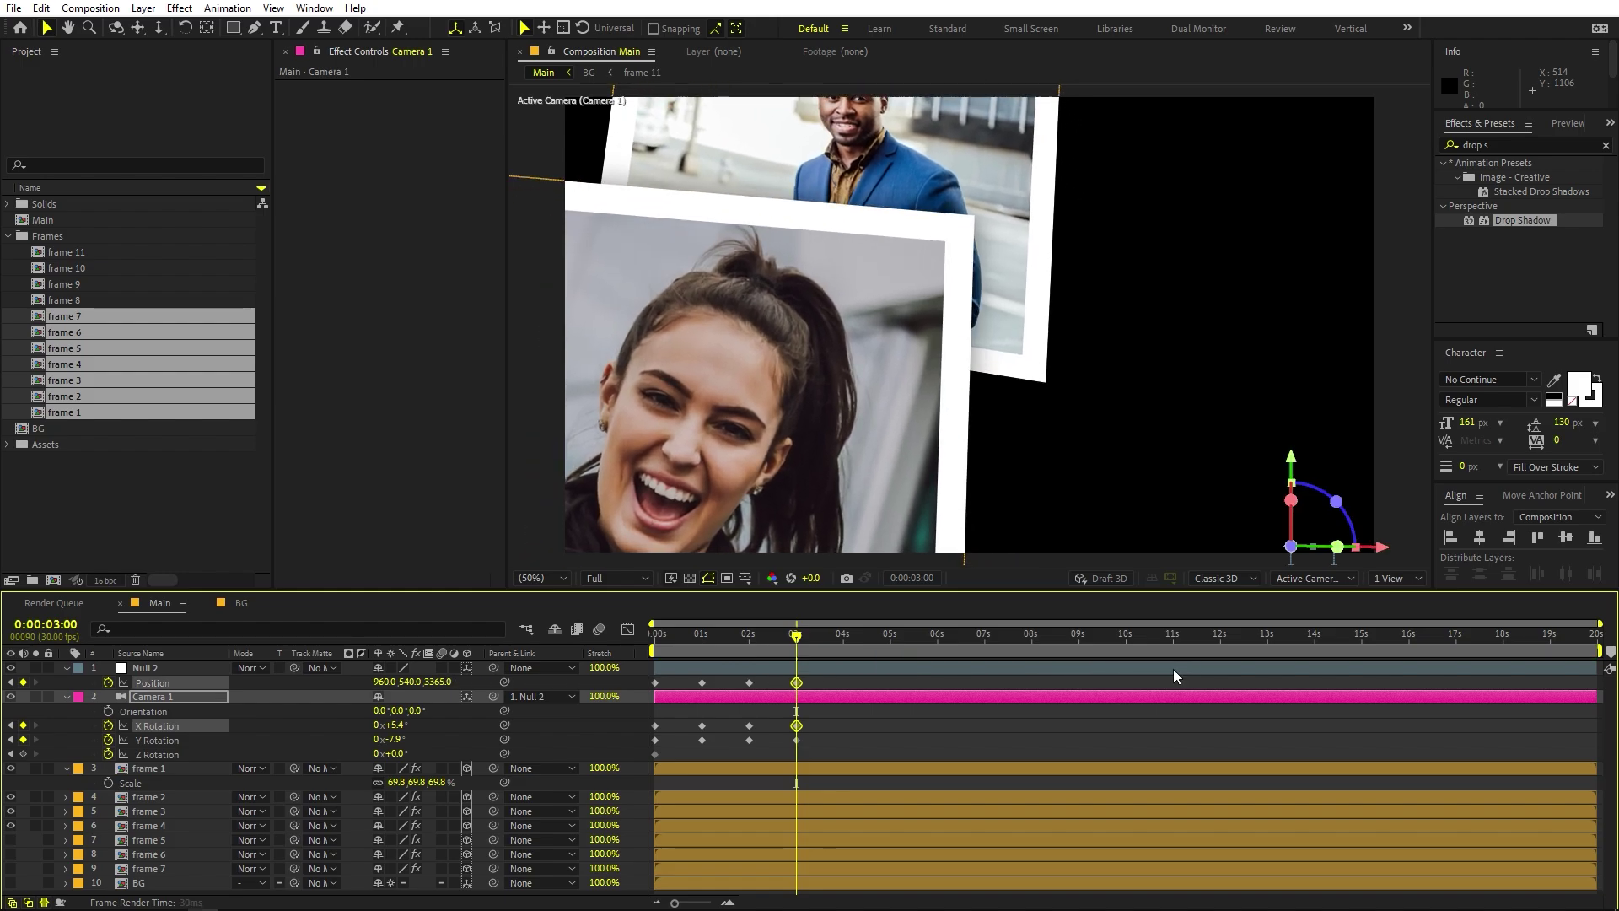
Step: Reposition the frame 3 layer with the man in the blue suit, clear of the laughing woman's frame in the camera view
click(764, 436)
click(937, 208)
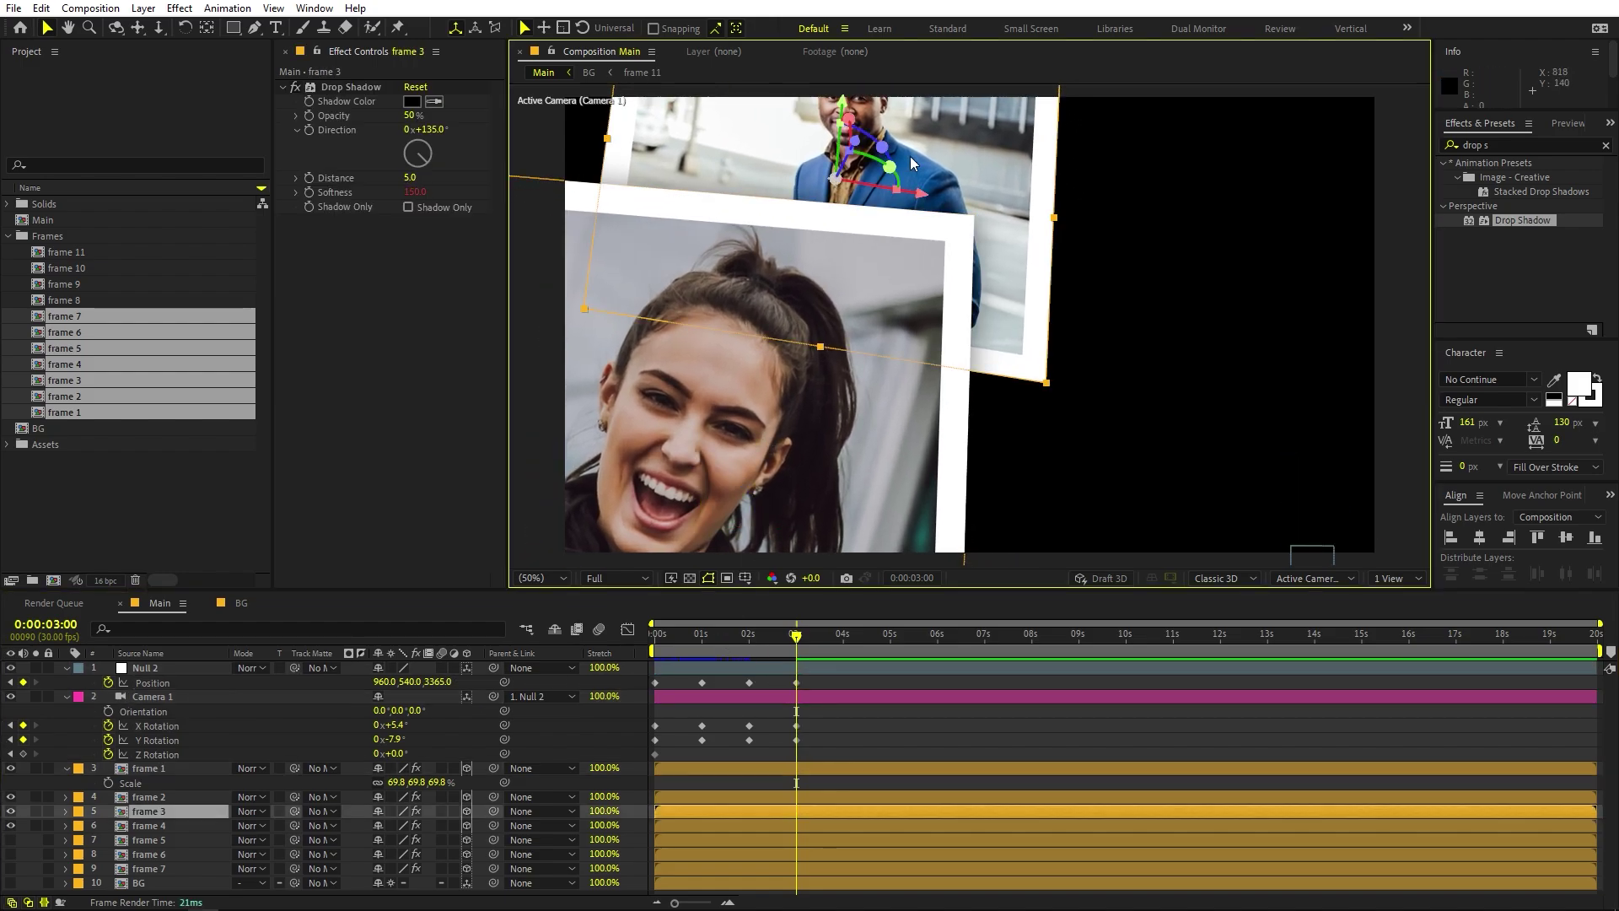
key(comma)
drag(921, 226, 792, 330)
drag(917, 372, 1026, 245)
Step: At 0:00:03:00, set Null 2's Z position to 5372 and Camera 1's X and Y Rotation to +11.8° and -12.8° to frame frame 3
drag(440, 685, 676, 651)
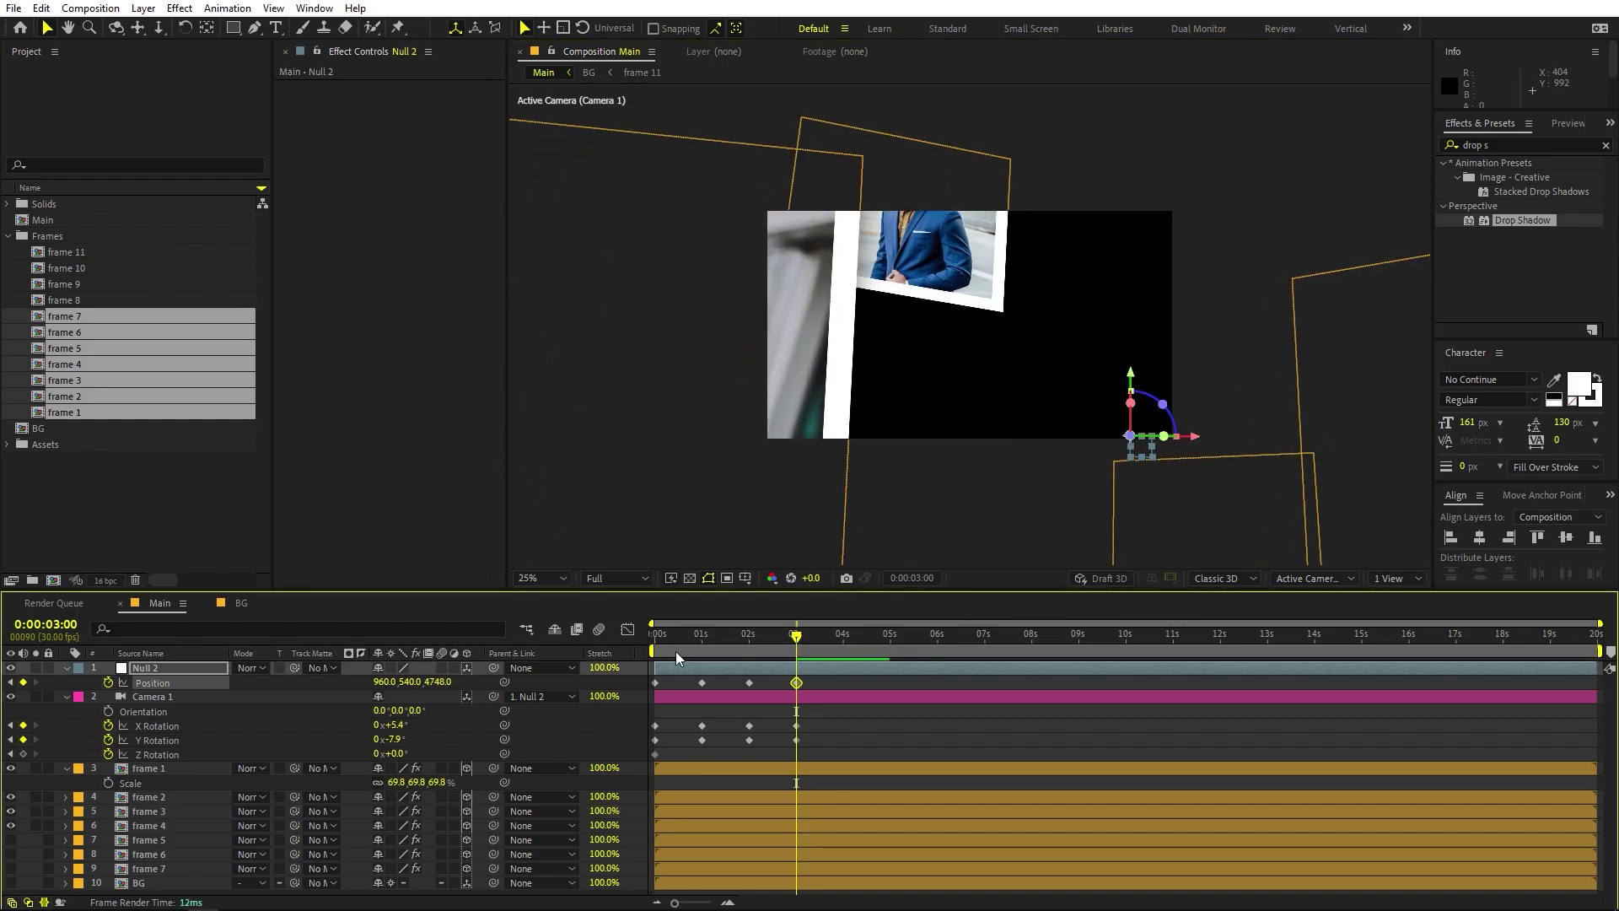
drag(430, 687, 1002, 724)
mouse_move(376, 728)
mouse_down()
mouse_move(447, 739)
mouse_move(361, 750)
mouse_up()
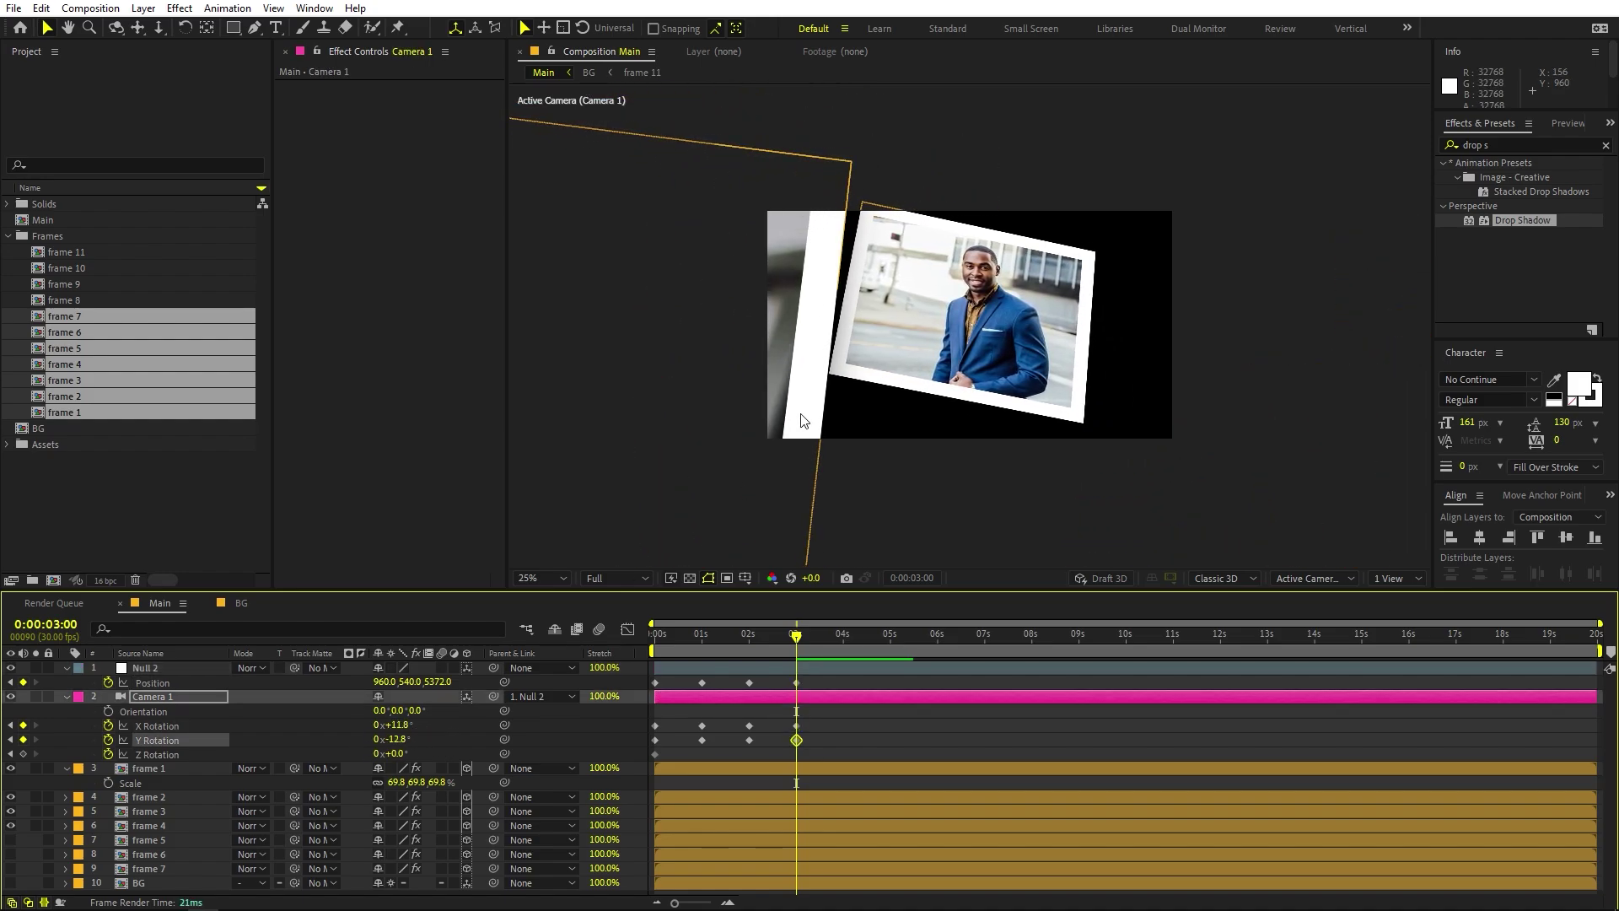
scroll(802, 423, up, 2)
click(533, 579)
click(537, 610)
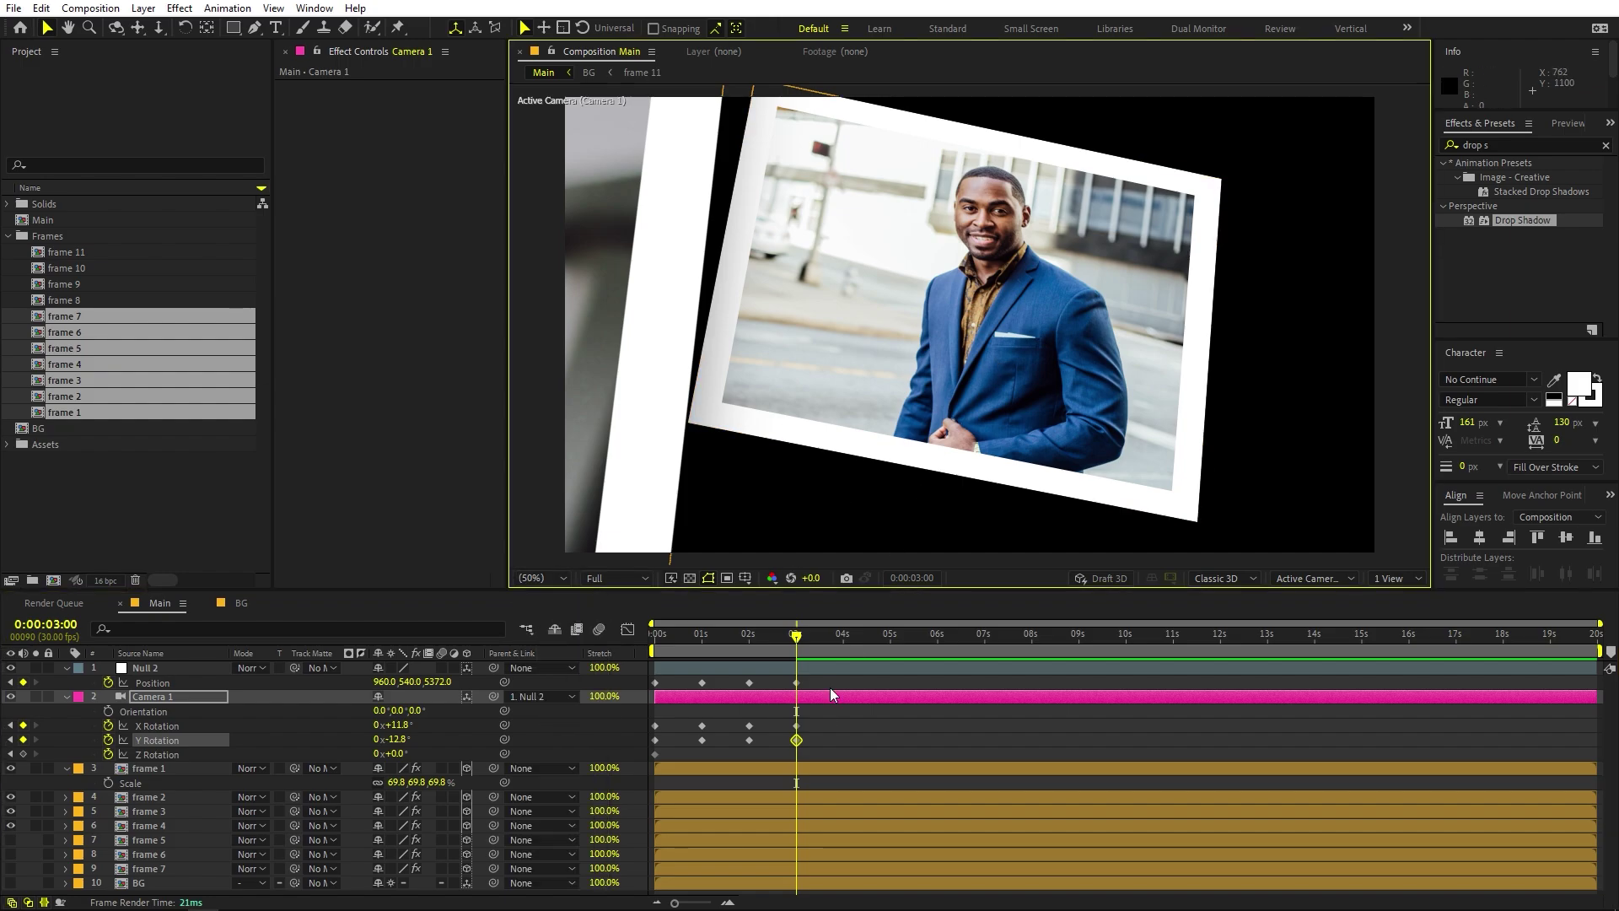
Step: Using a two-view layout with the Top view, move frame 4 deeper than frame 3, then return to one view
drag(787, 643, 843, 645)
click(1397, 578)
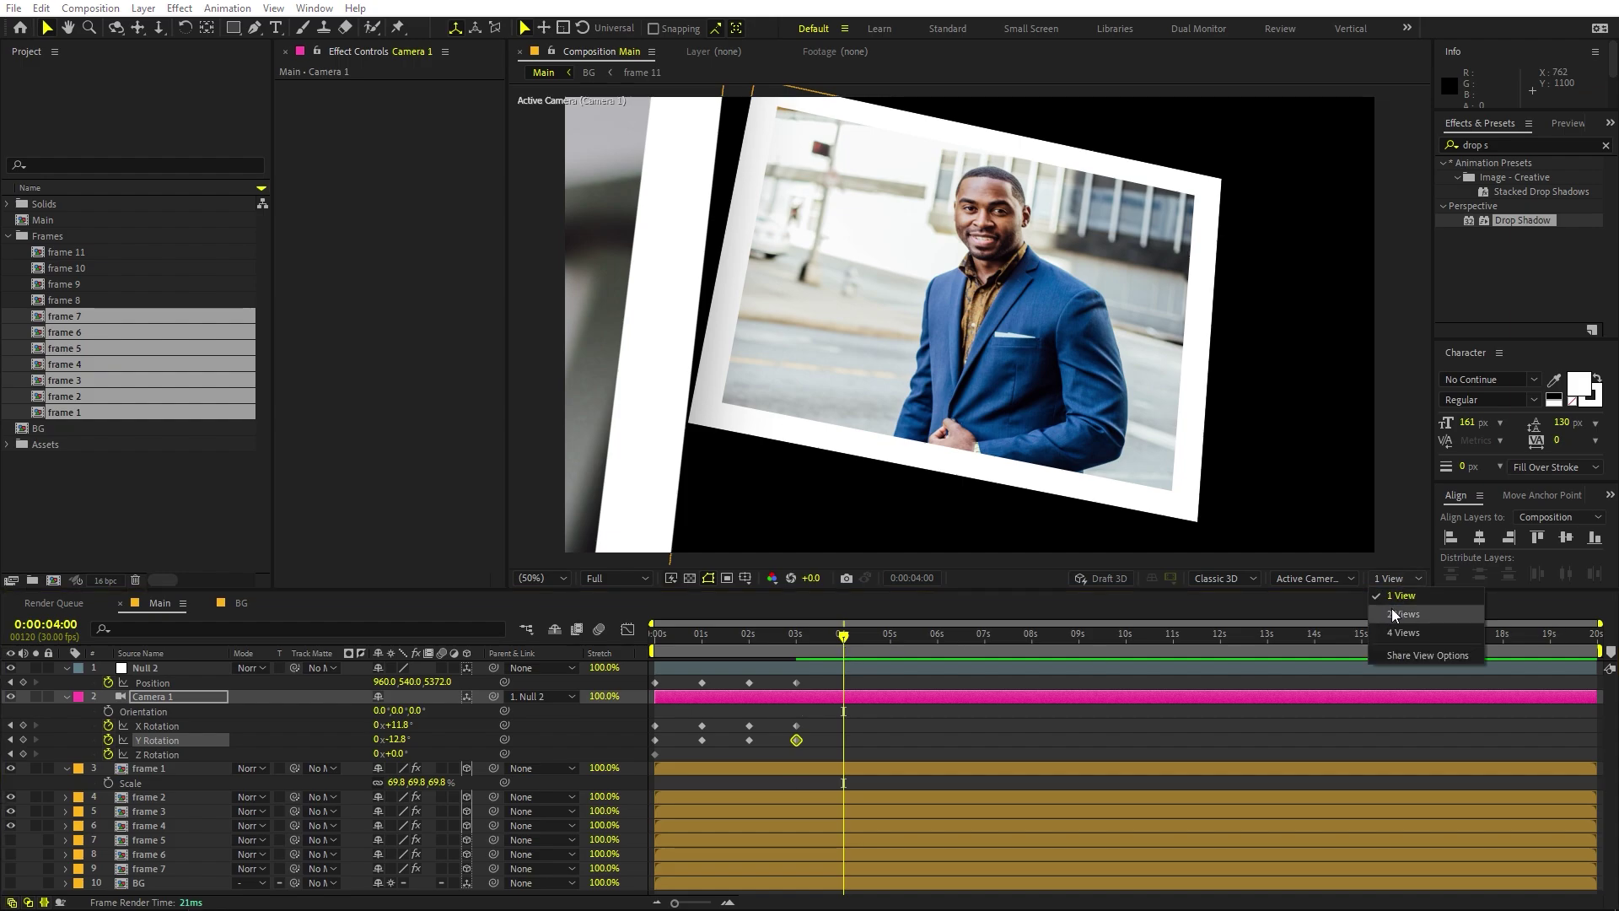
click(1400, 614)
click(710, 356)
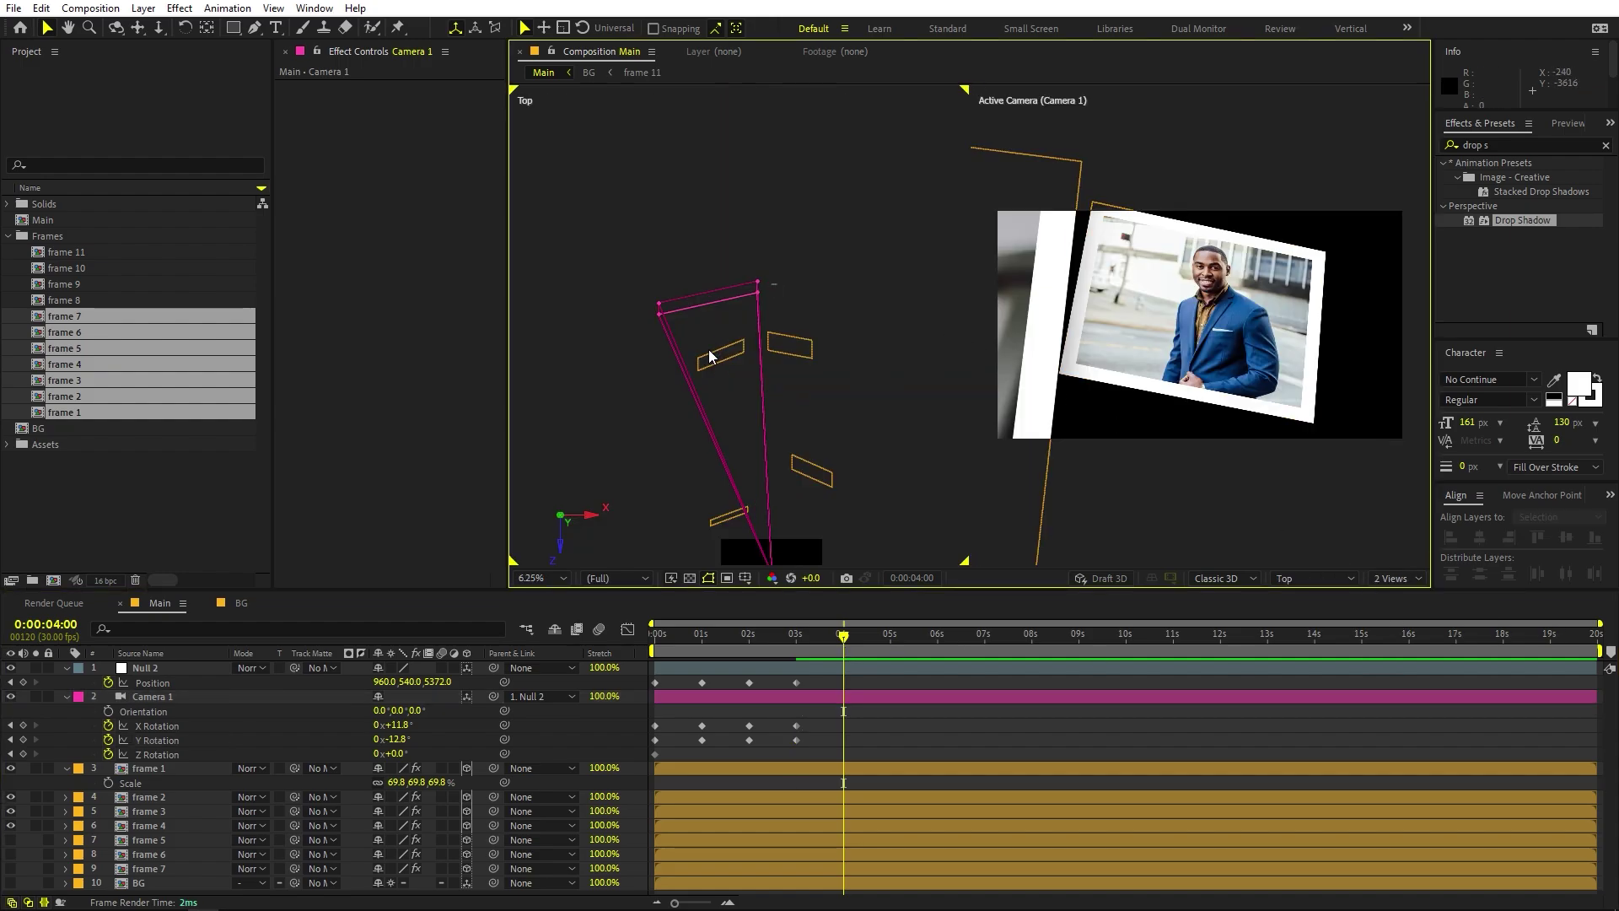
click(790, 354)
drag(783, 381, 801, 310)
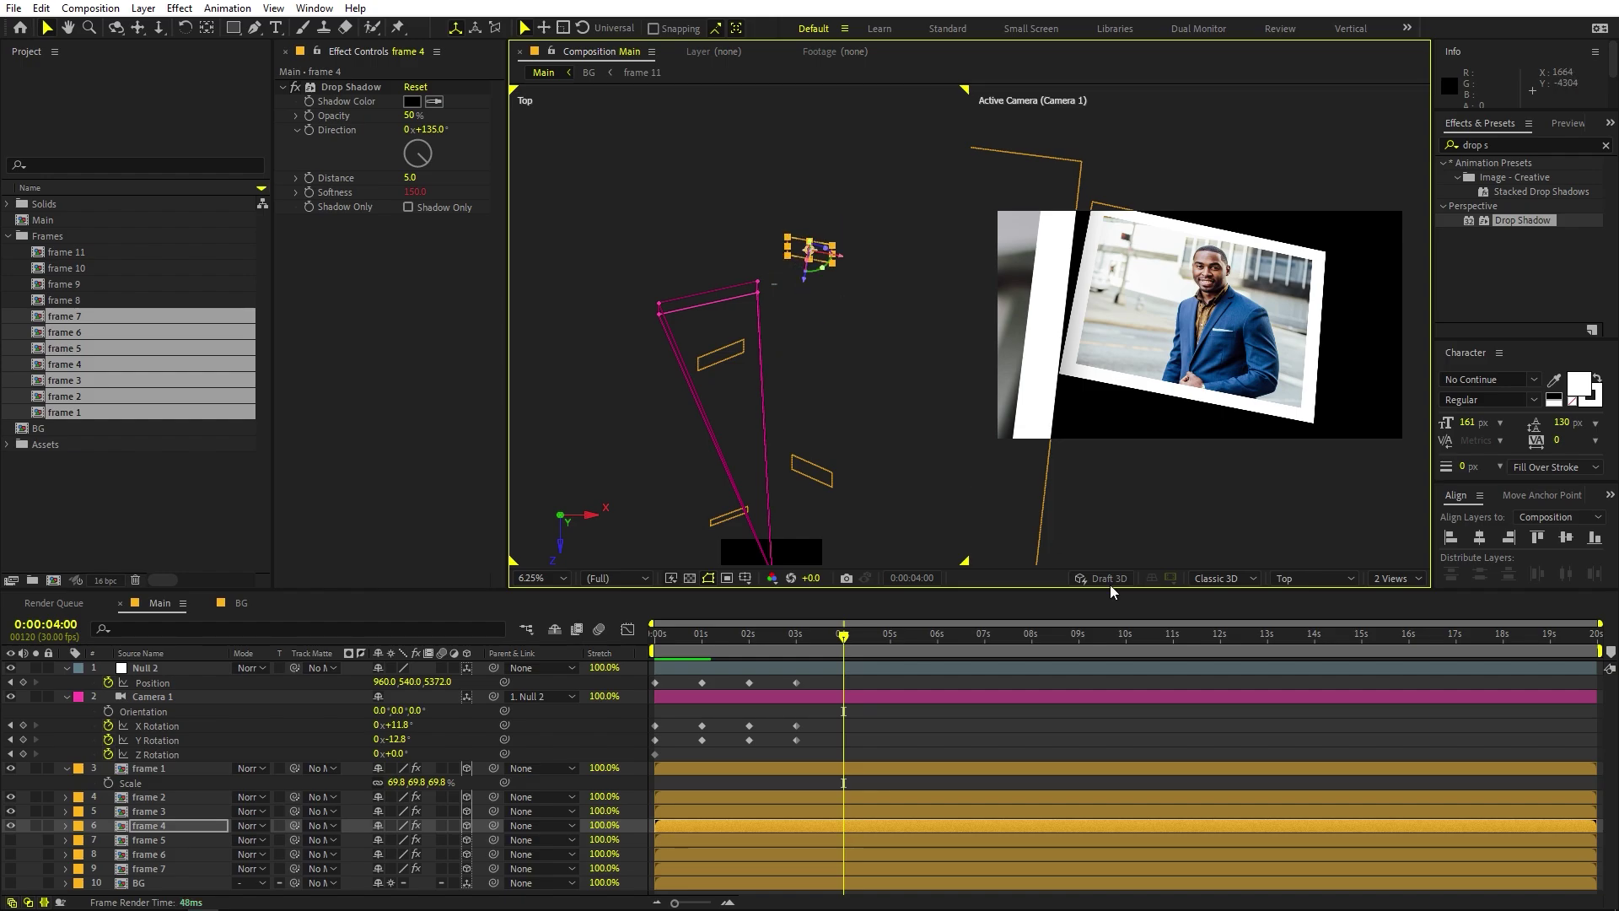
click(1395, 578)
click(1391, 602)
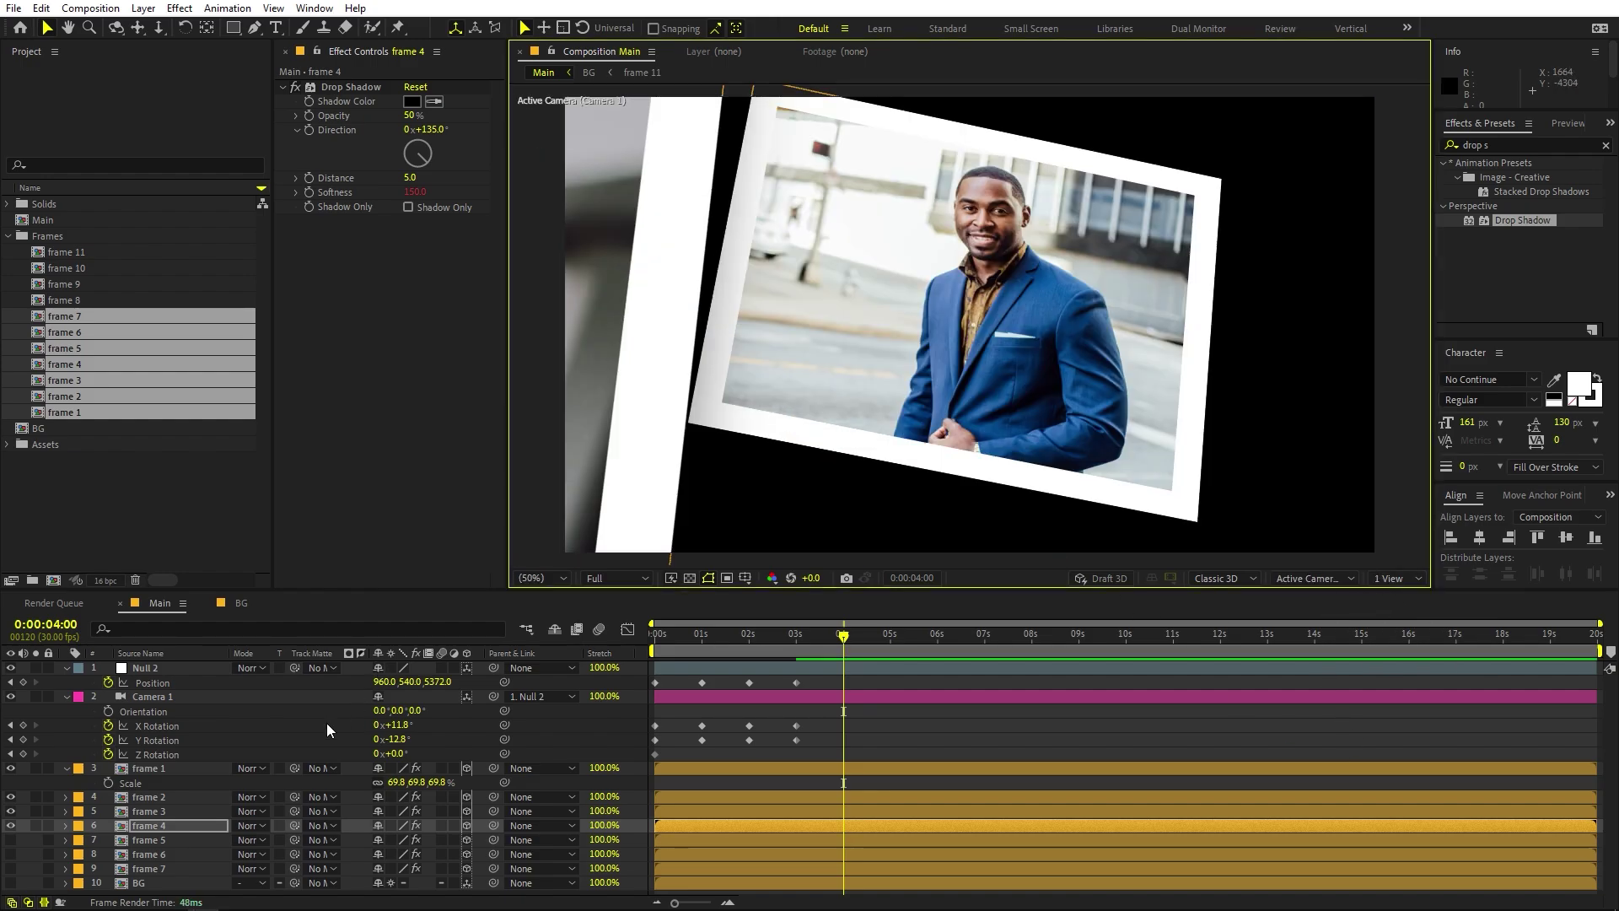
Step: At 0:00:04:00, centre frame 4 with Camera 1's X Rotation -12.9°, Y Rotation +7.0° and Null 2's Z position 6303
click(929, 682)
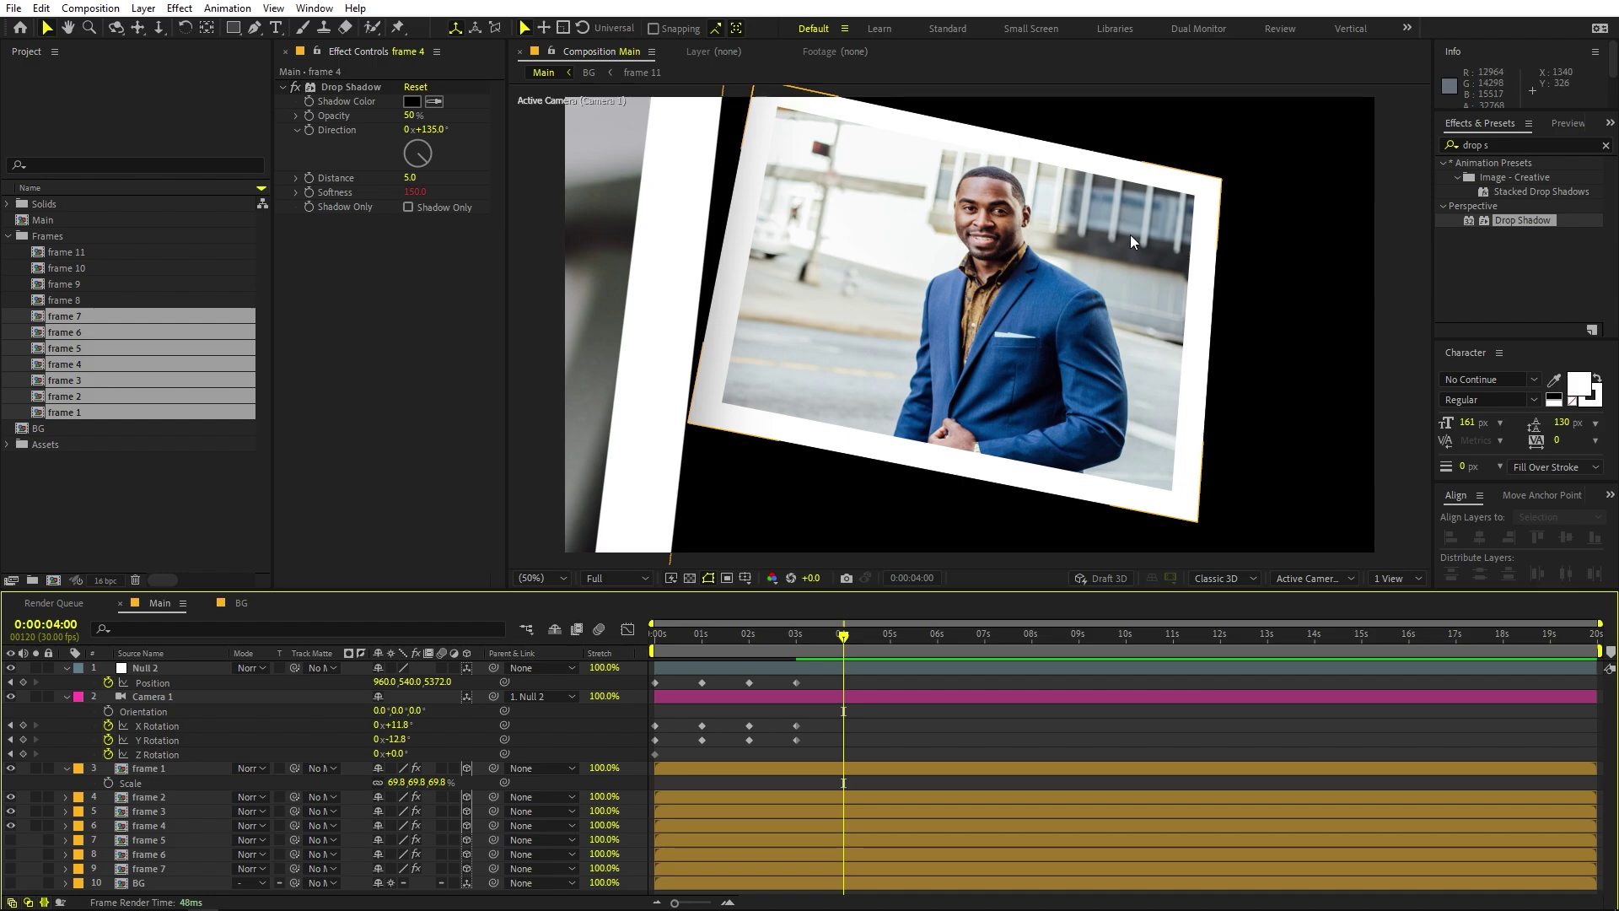
click(155, 827)
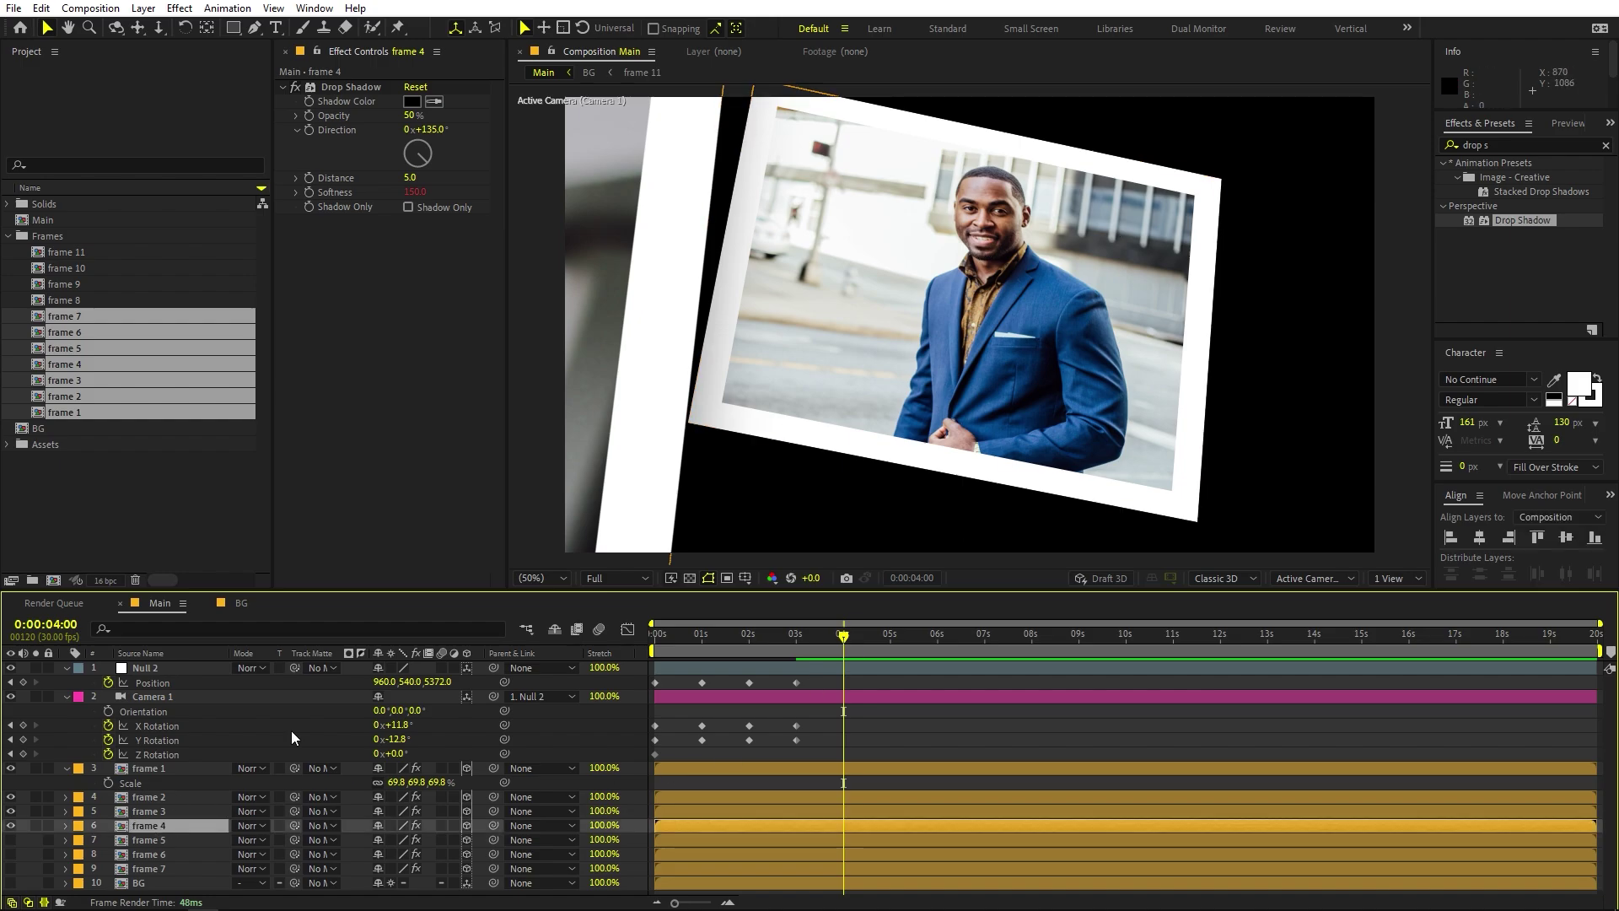
scroll(911, 338, down, 2)
drag(1162, 446, 1075, 272)
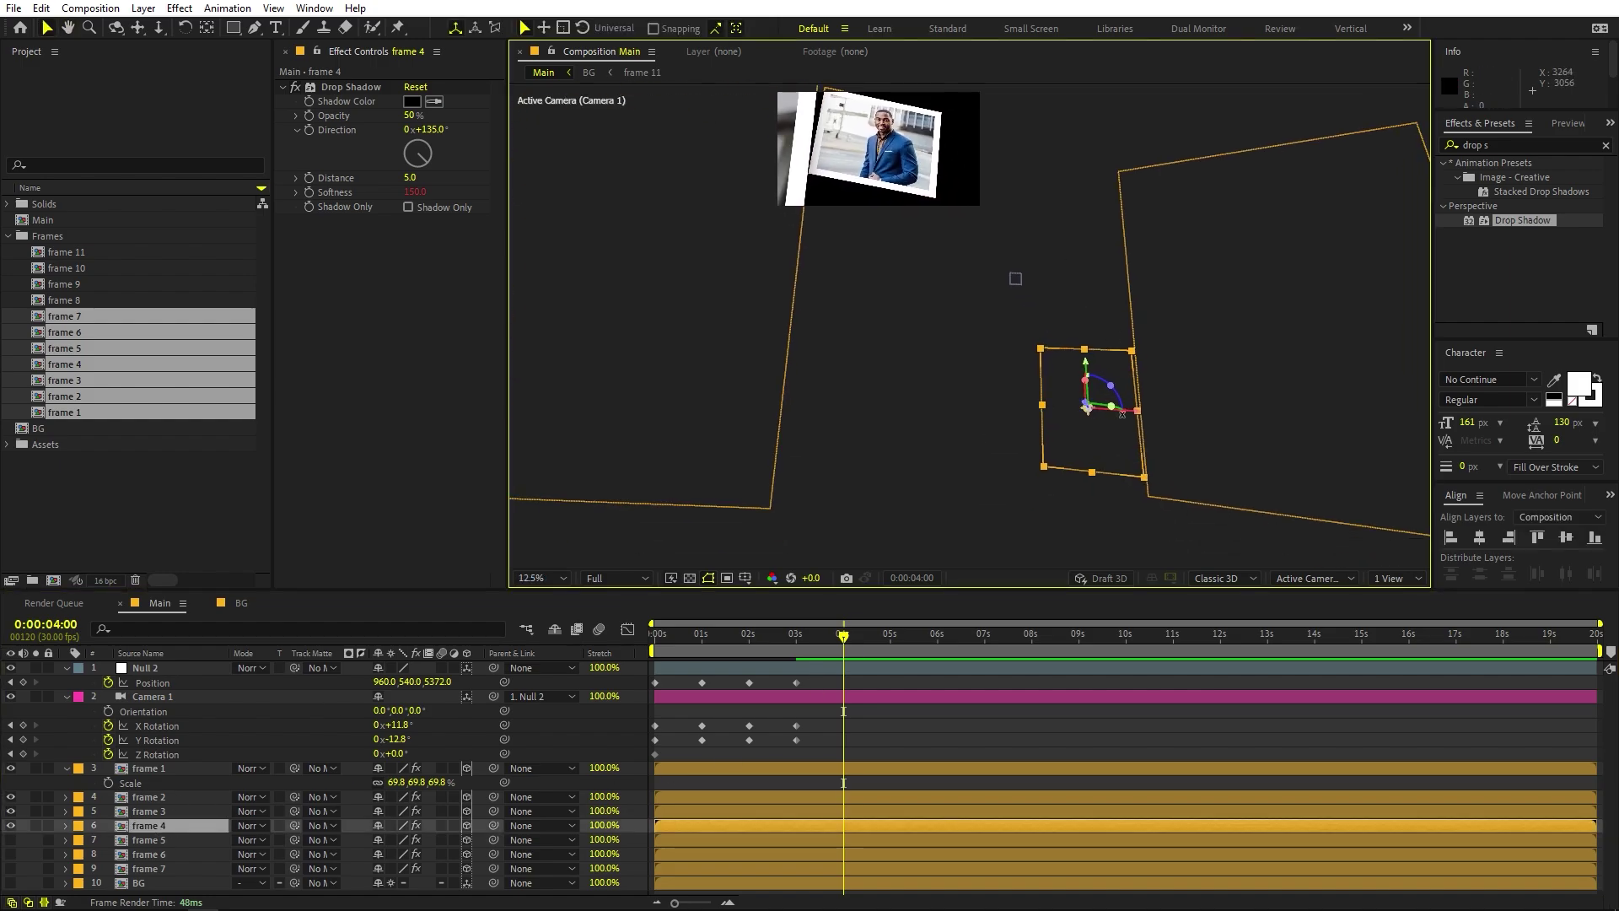
drag(1037, 174, 1032, 241)
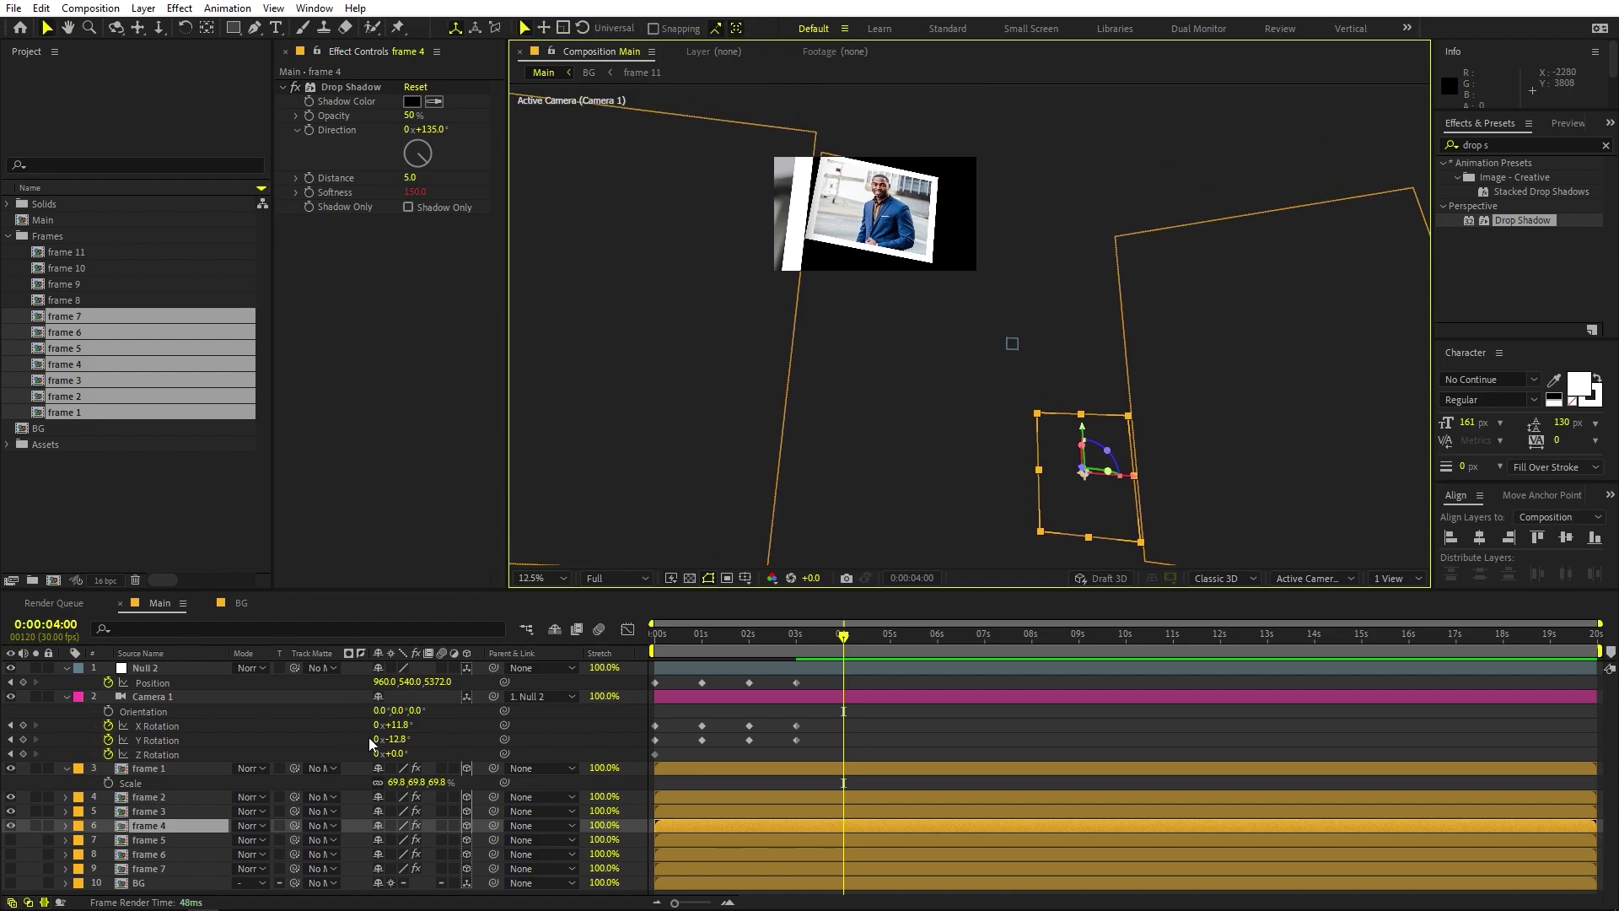
drag(396, 725, 261, 730)
click(260, 723)
drag(394, 741, 556, 741)
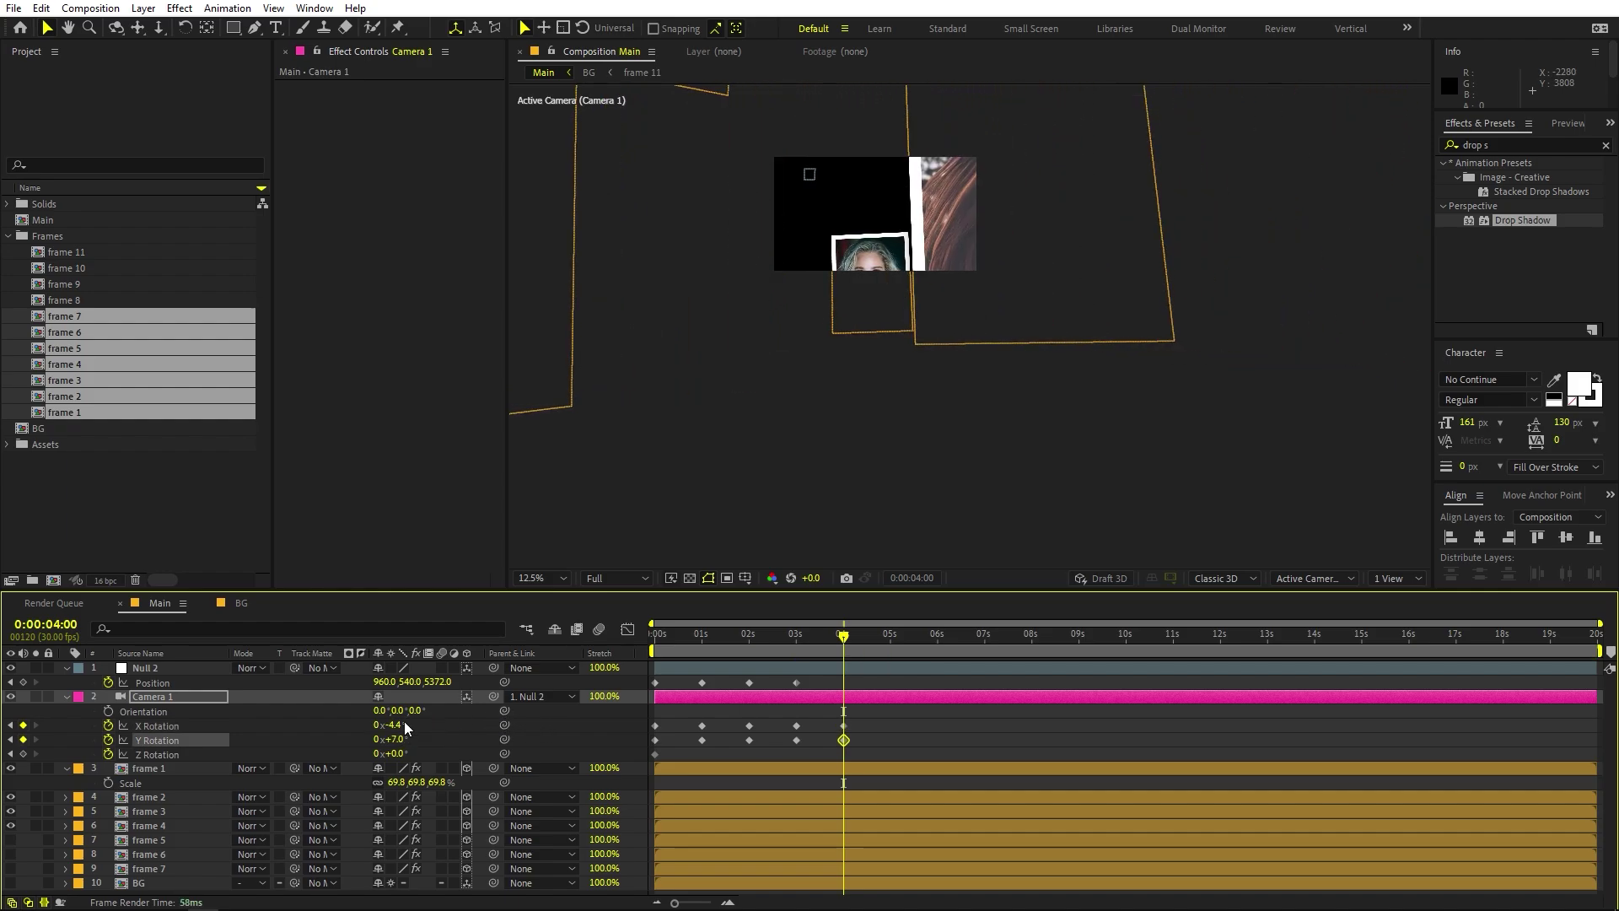
drag(398, 731, 331, 731)
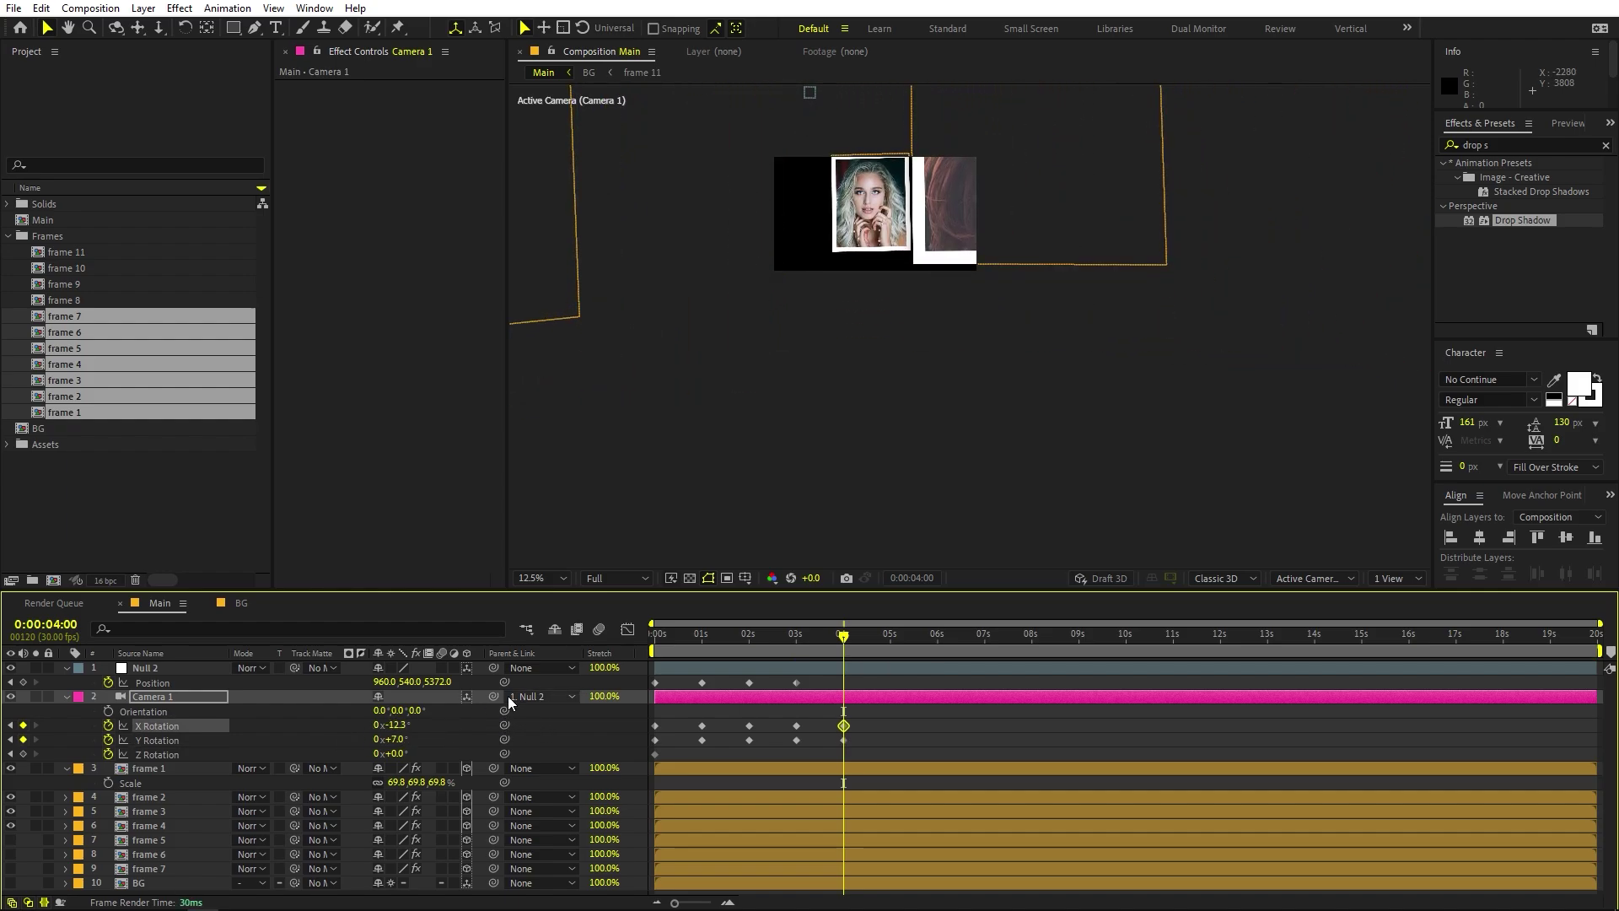
drag(436, 683, 1209, 672)
drag(392, 725, 418, 728)
click(826, 697)
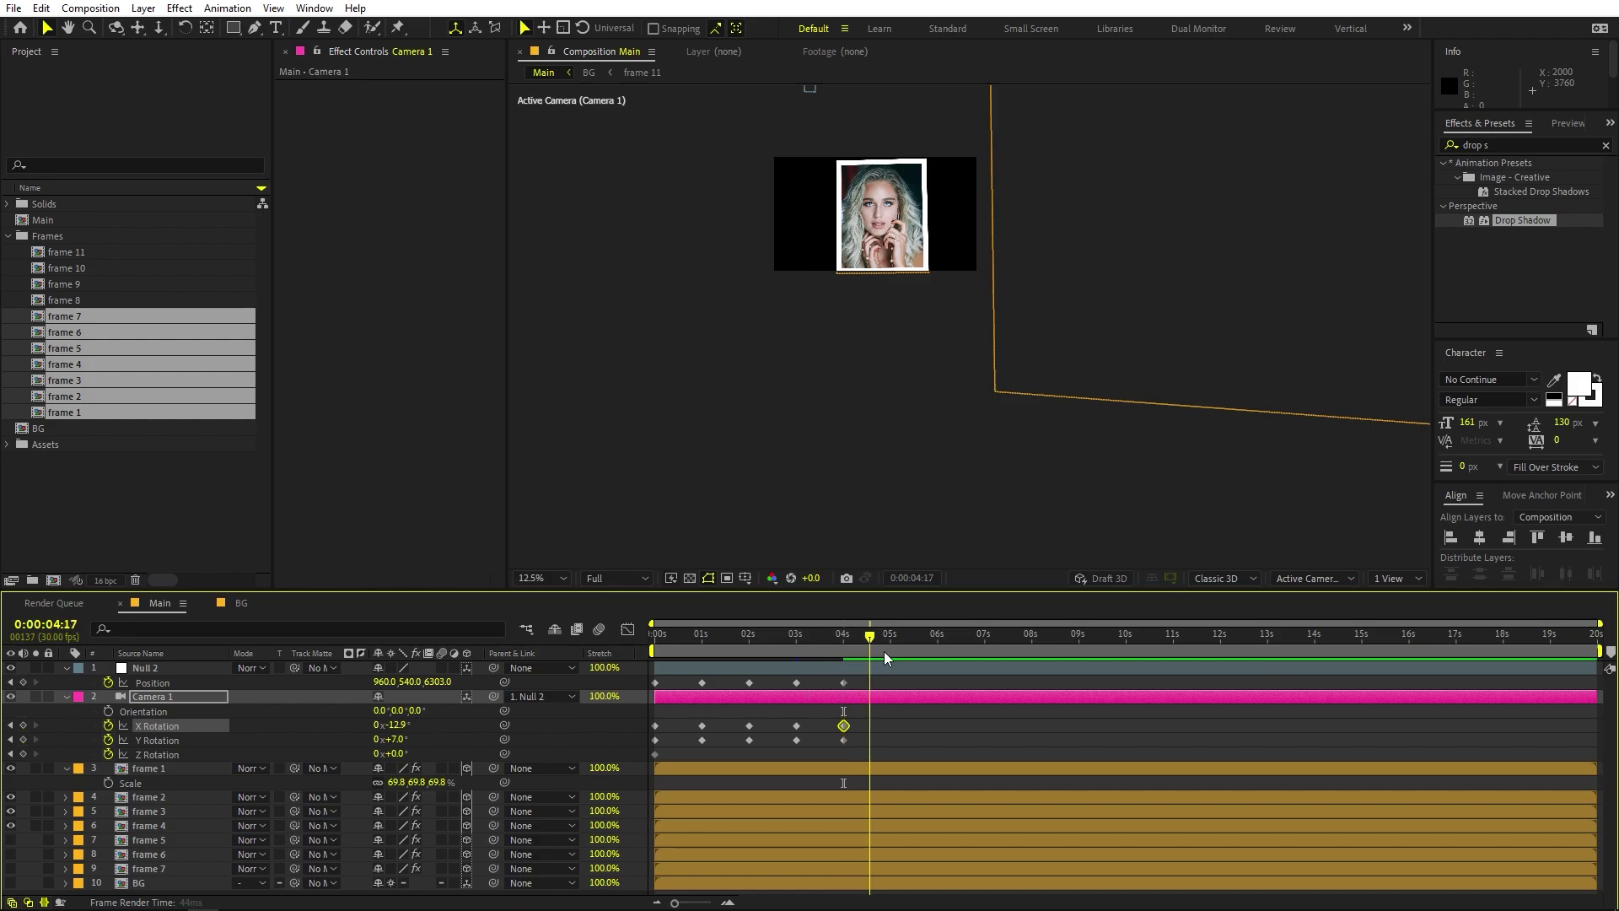
Step: Preview the camera move from the first frame at 50% magnification and return to the start
drag(891, 662, 889, 657)
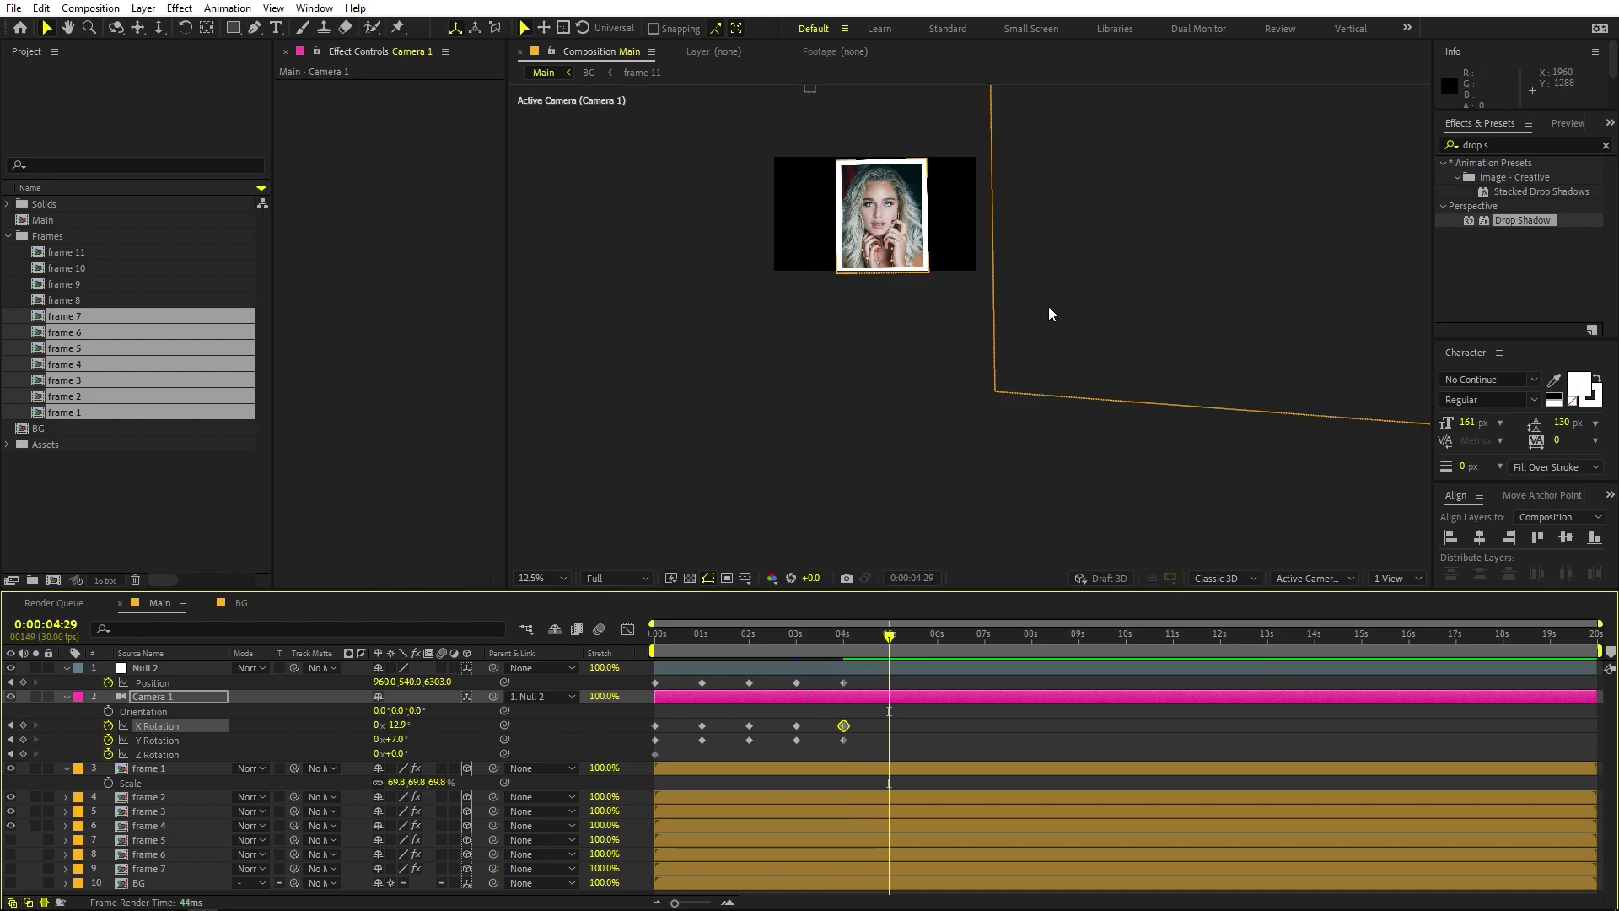
key(Home)
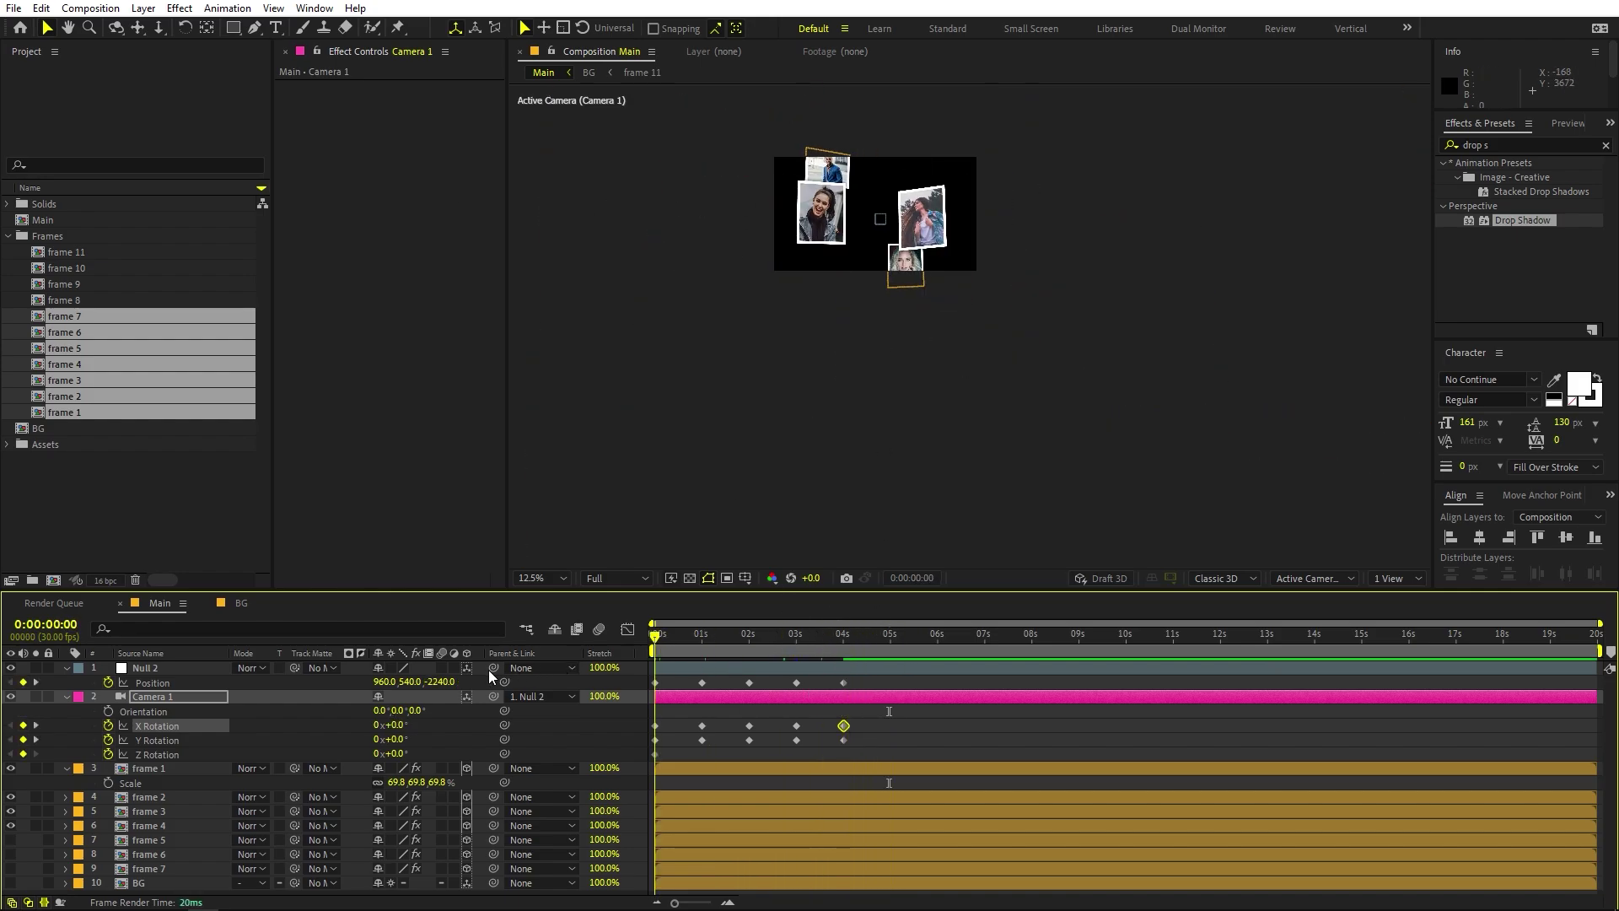
click(536, 578)
click(558, 614)
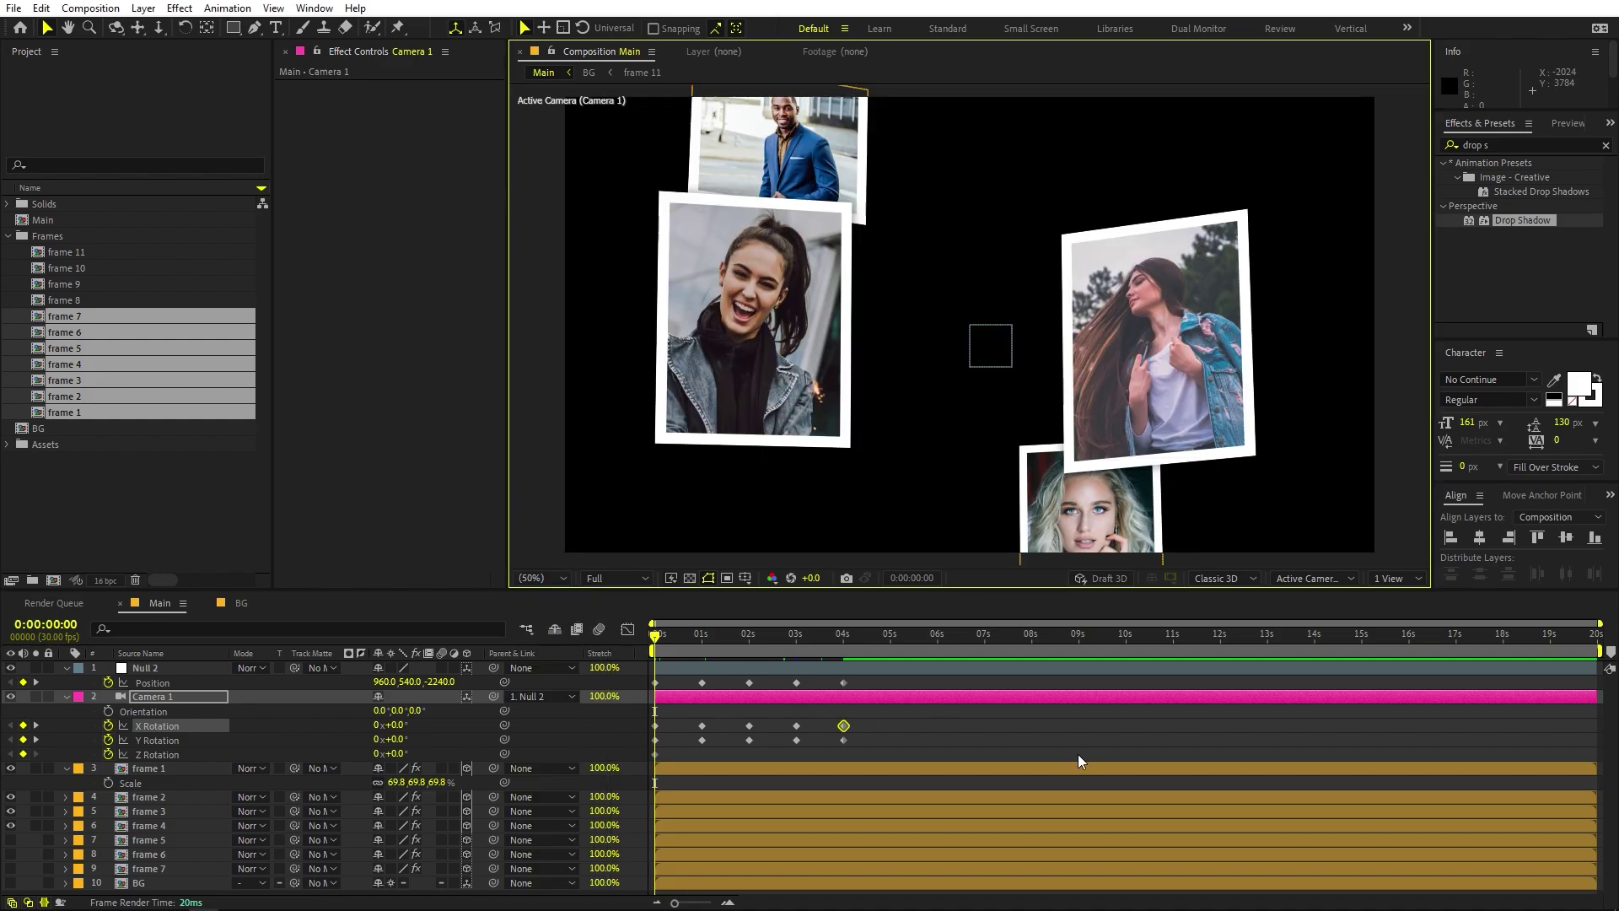
key(space)
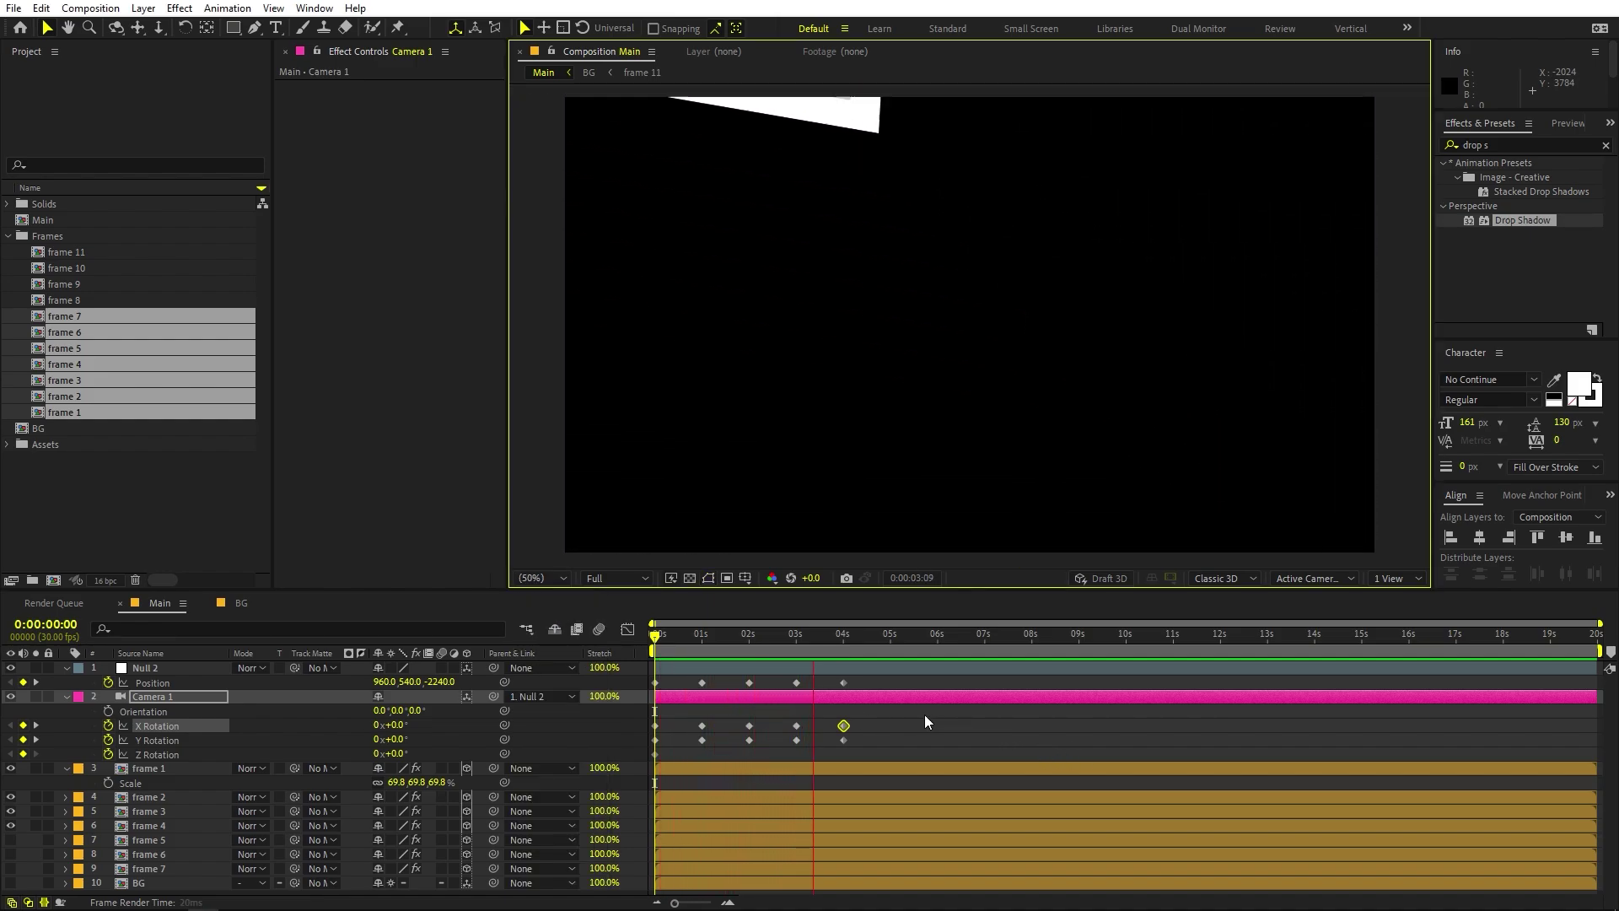
key(space)
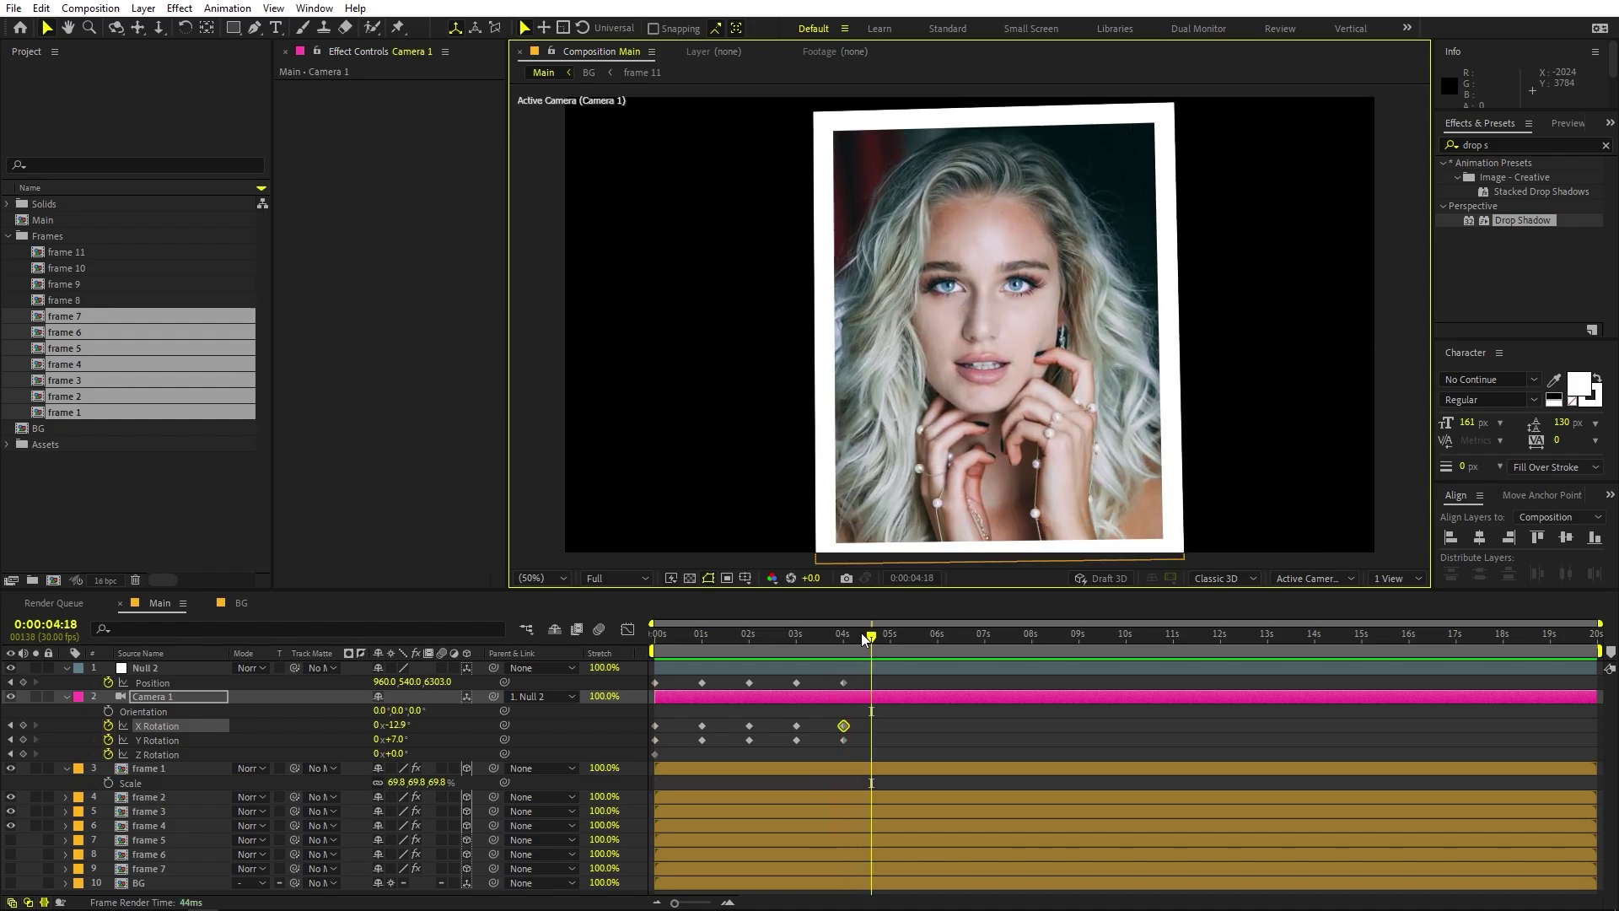
drag(867, 642, 546, 670)
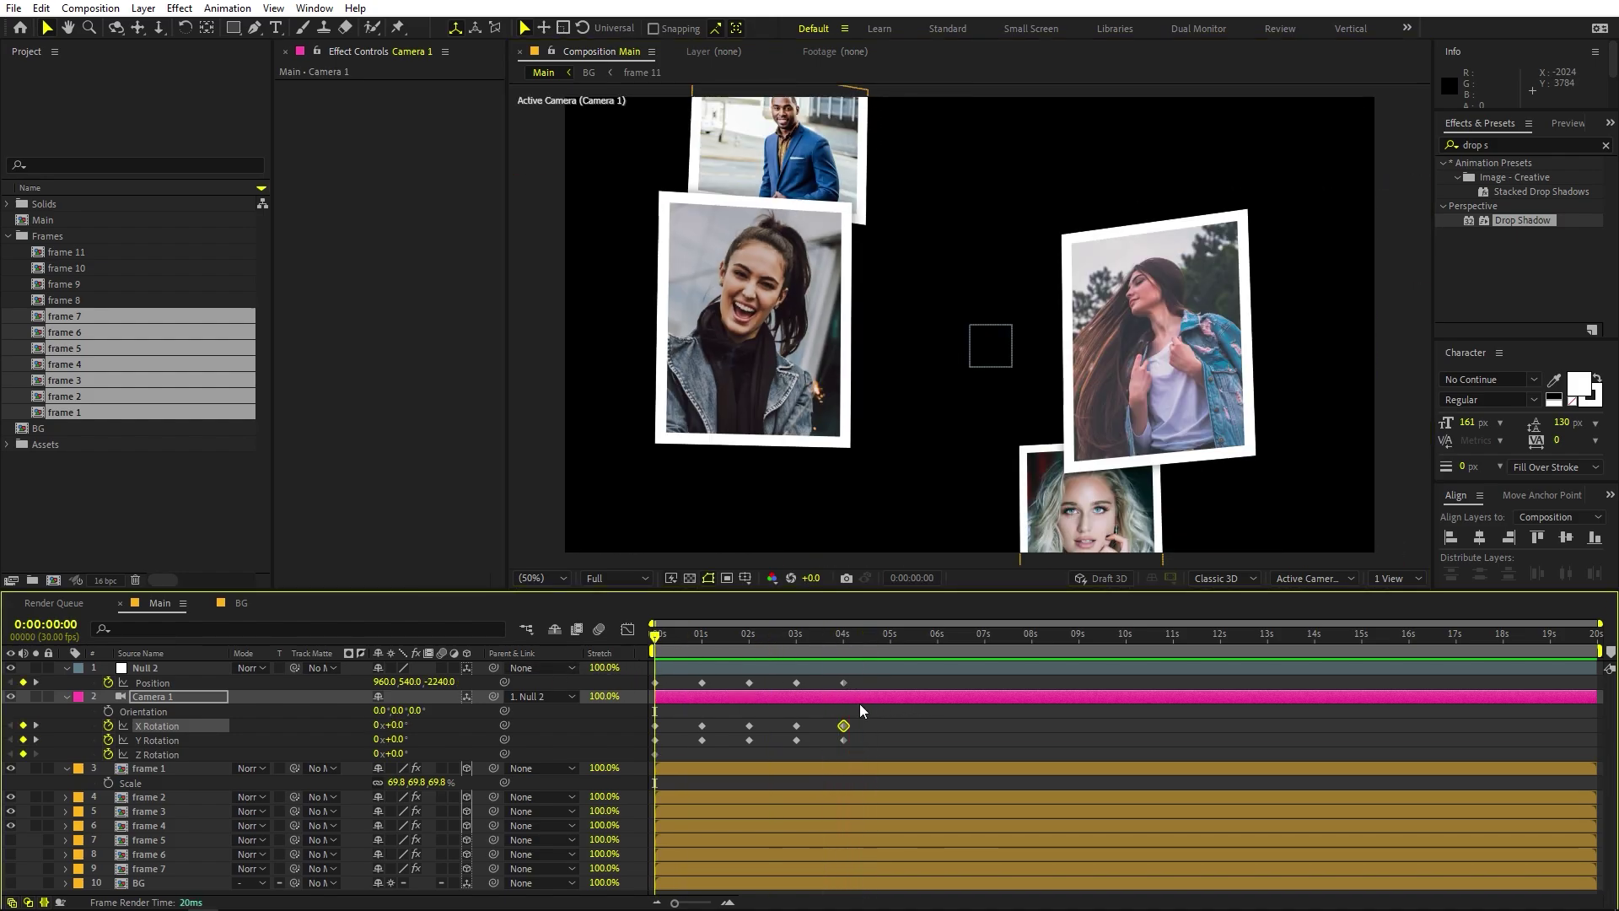
Step: Apply Easy Ease to all of Null 2's Position keyframes and Camera 1's X and Y Rotation keyframes
click(909, 747)
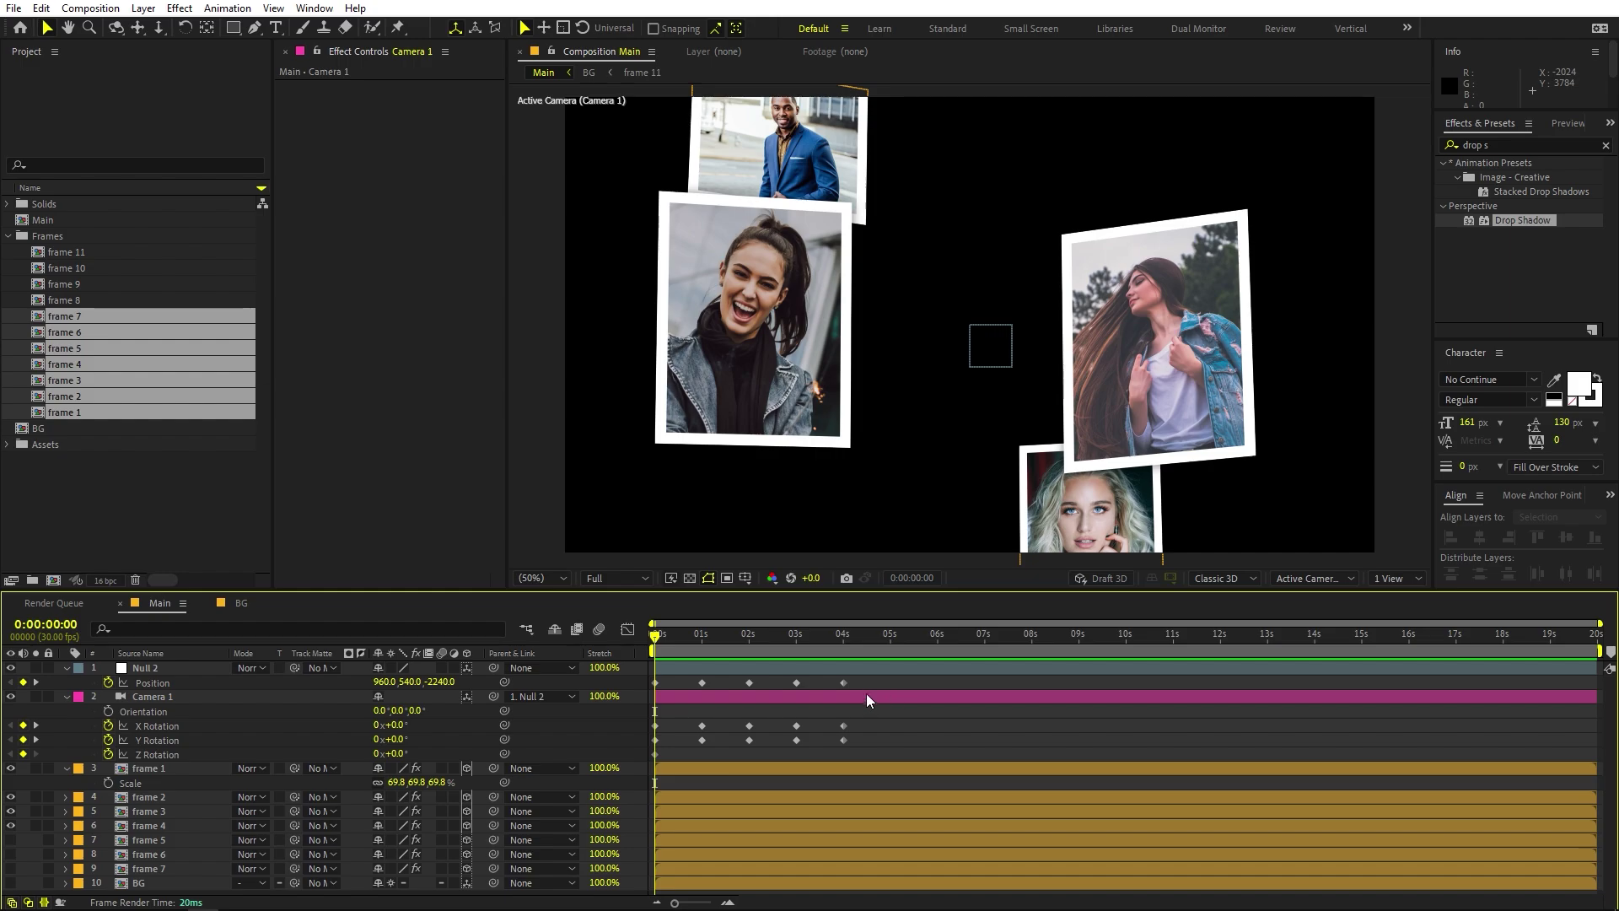
drag(865, 680, 636, 740)
key(F9)
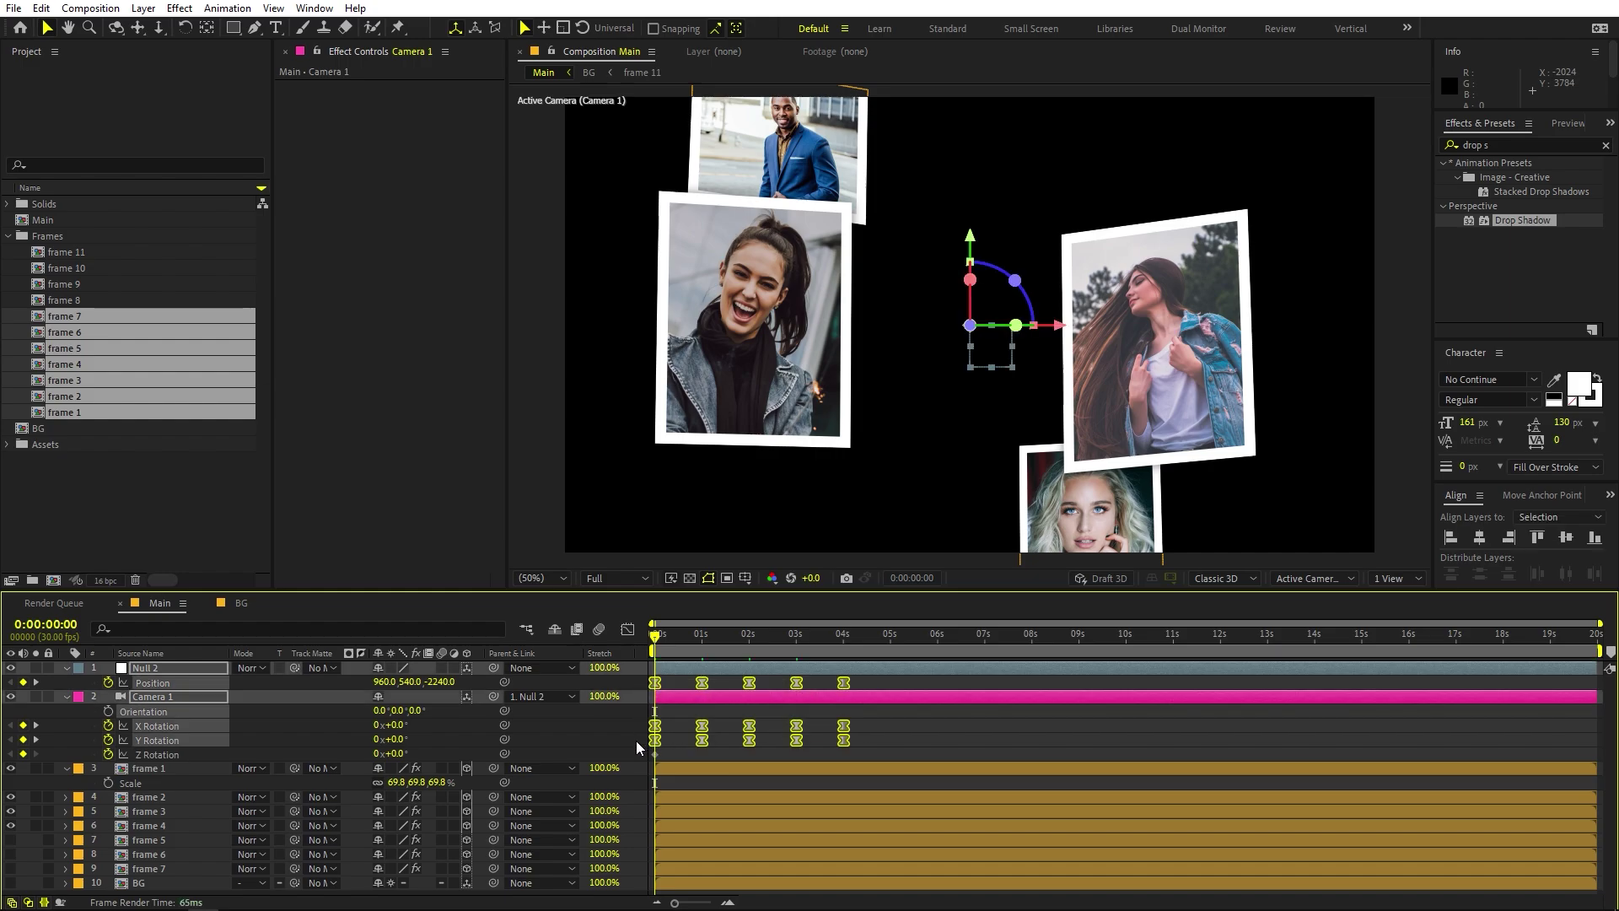
Step: Stretch the eased Null 2 and Camera 1 keyframes proportionally so the last ones sit at about 8.5 seconds
click(882, 685)
drag(695, 650, 635, 740)
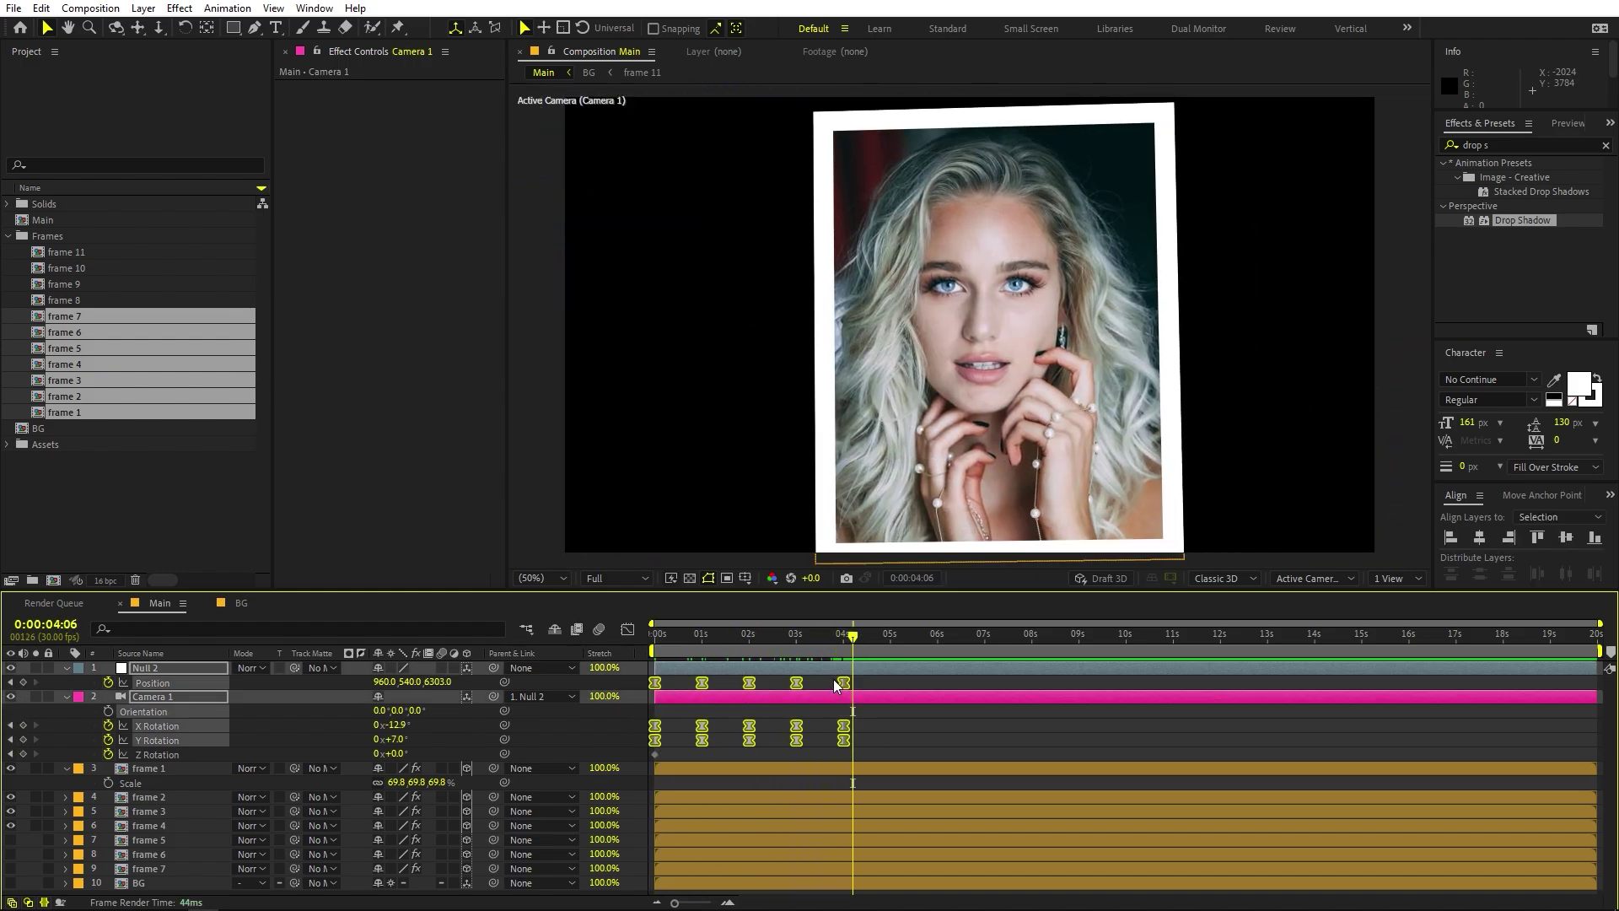
drag(847, 685, 1059, 680)
Step: Play back the slowed, eased camera animation from the first frame to check its timing
key(Home)
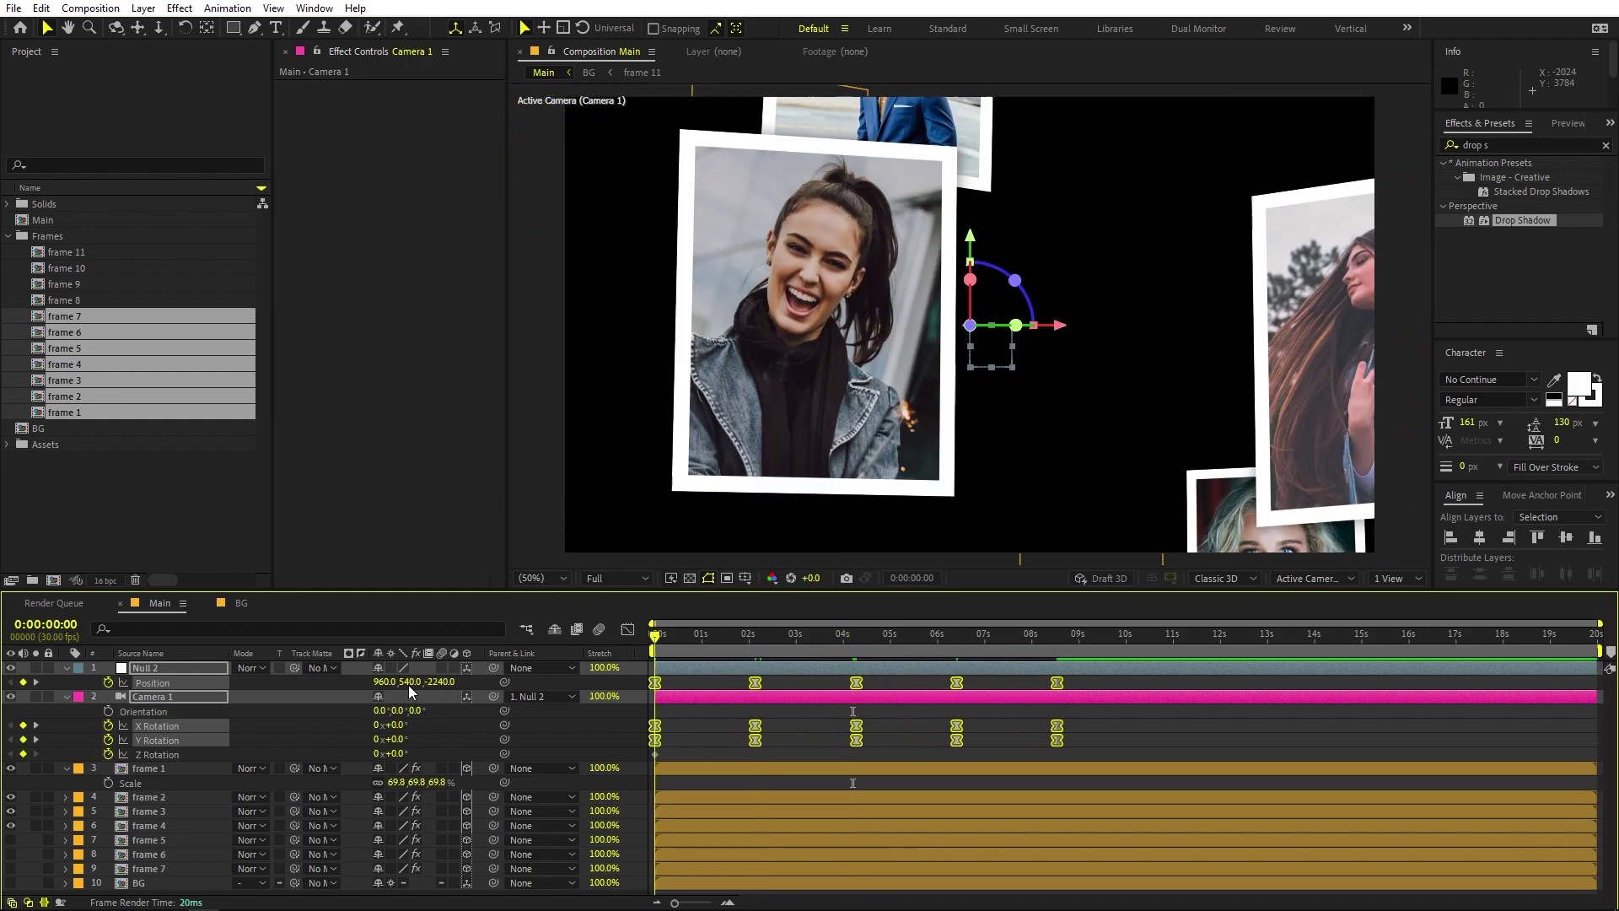
key(space)
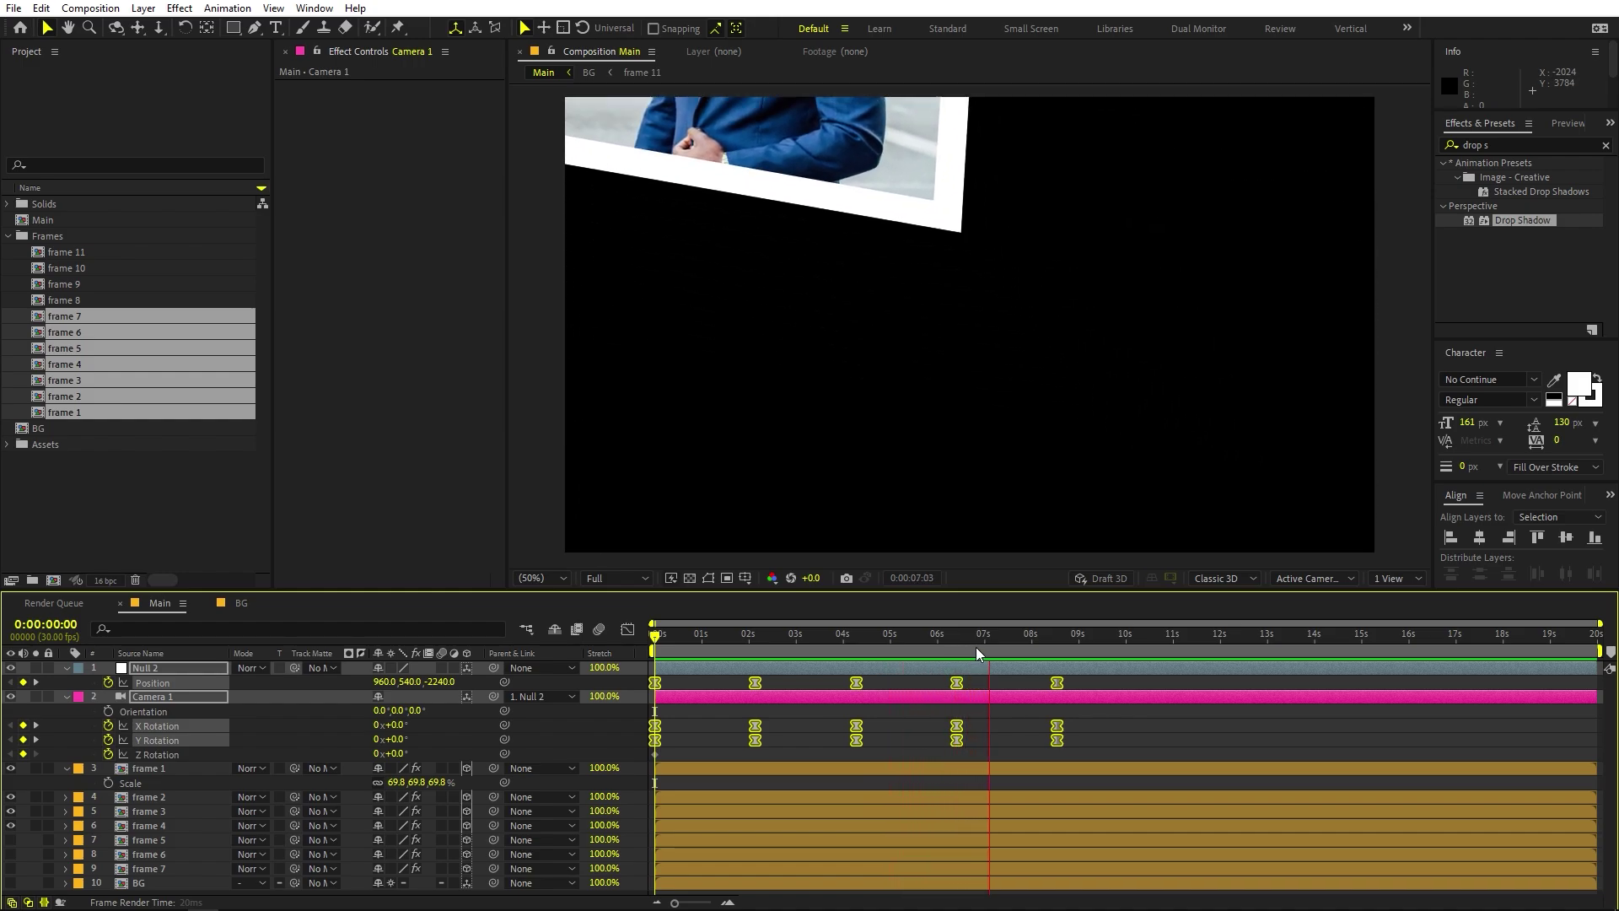
key(space)
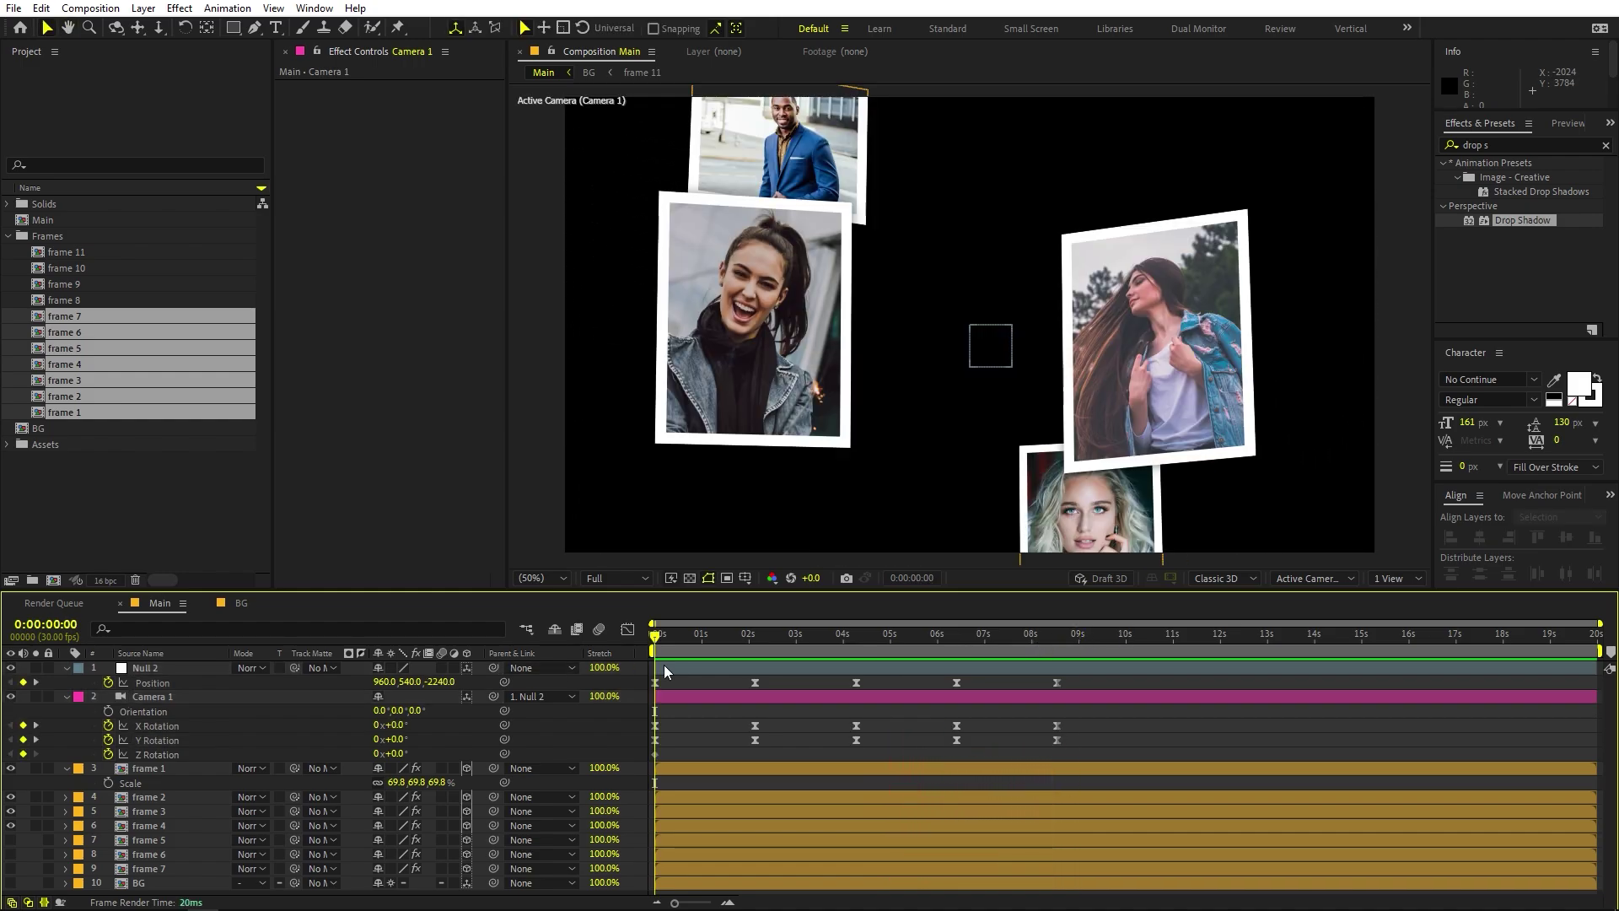
Step: Play back the camera animation from the start and review the photo move around 6.5 seconds
key(space)
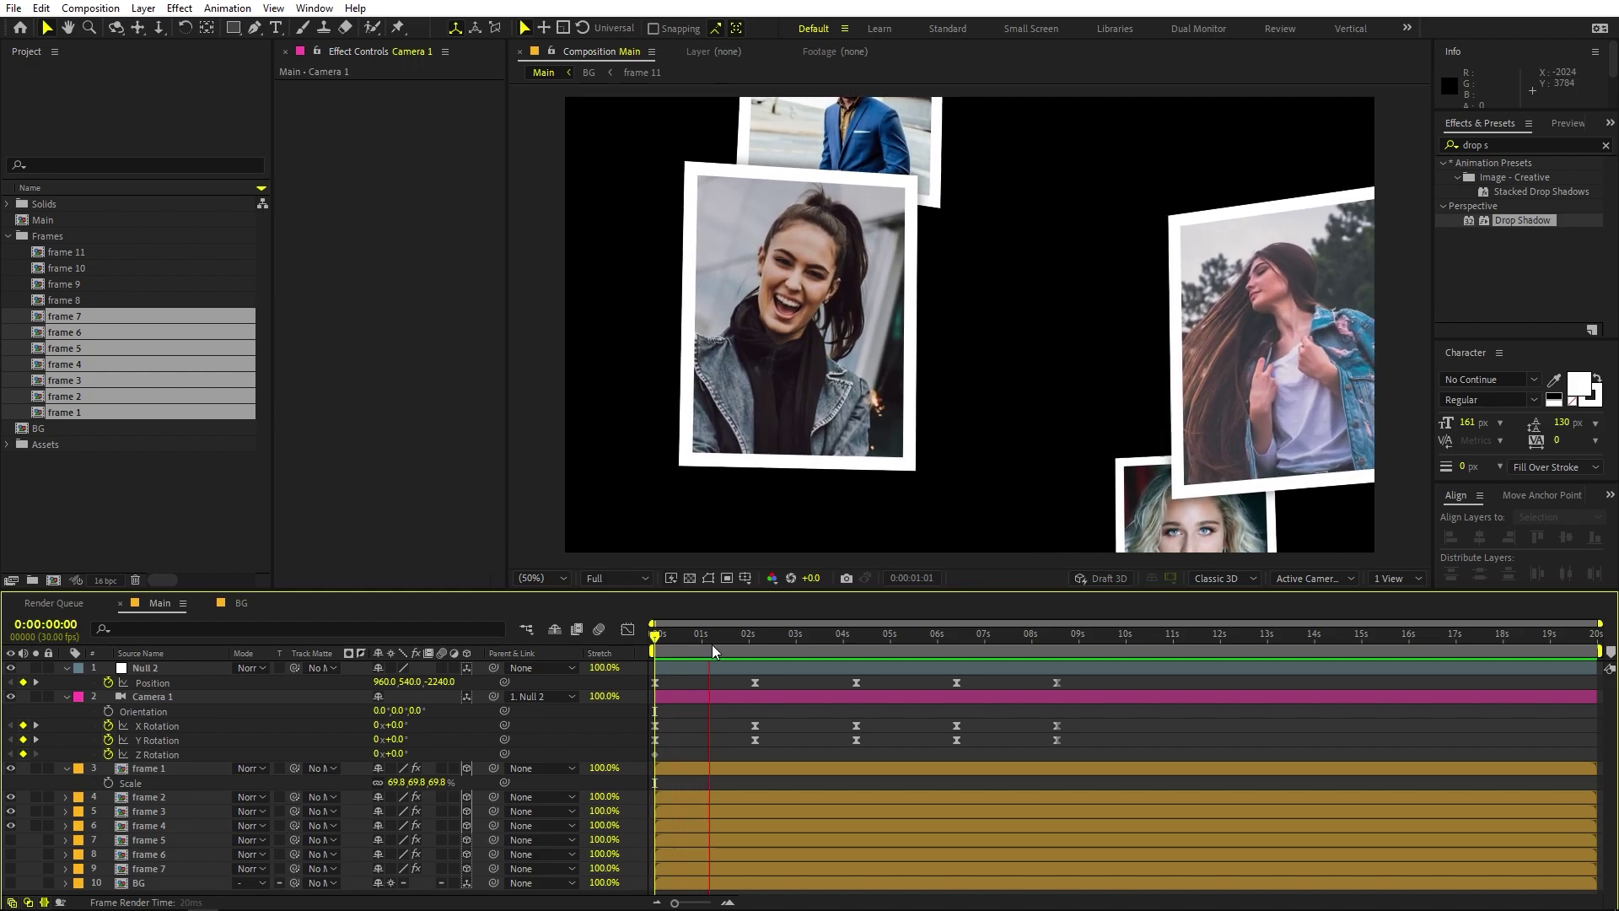
drag(765, 646, 960, 655)
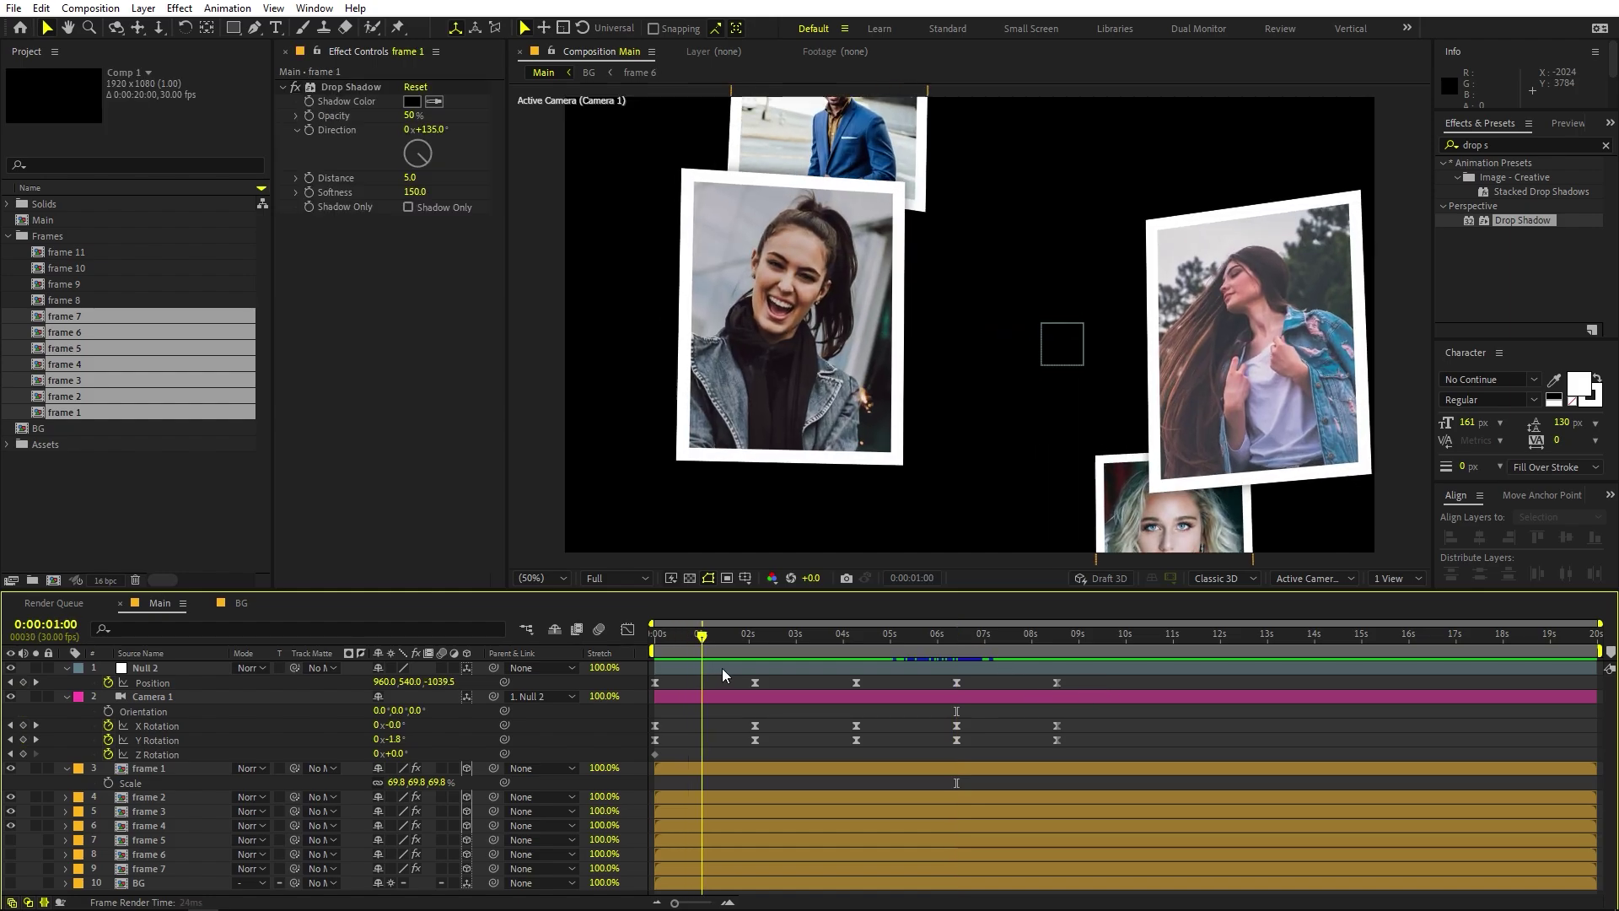
drag(722, 668, 945, 671)
click(960, 641)
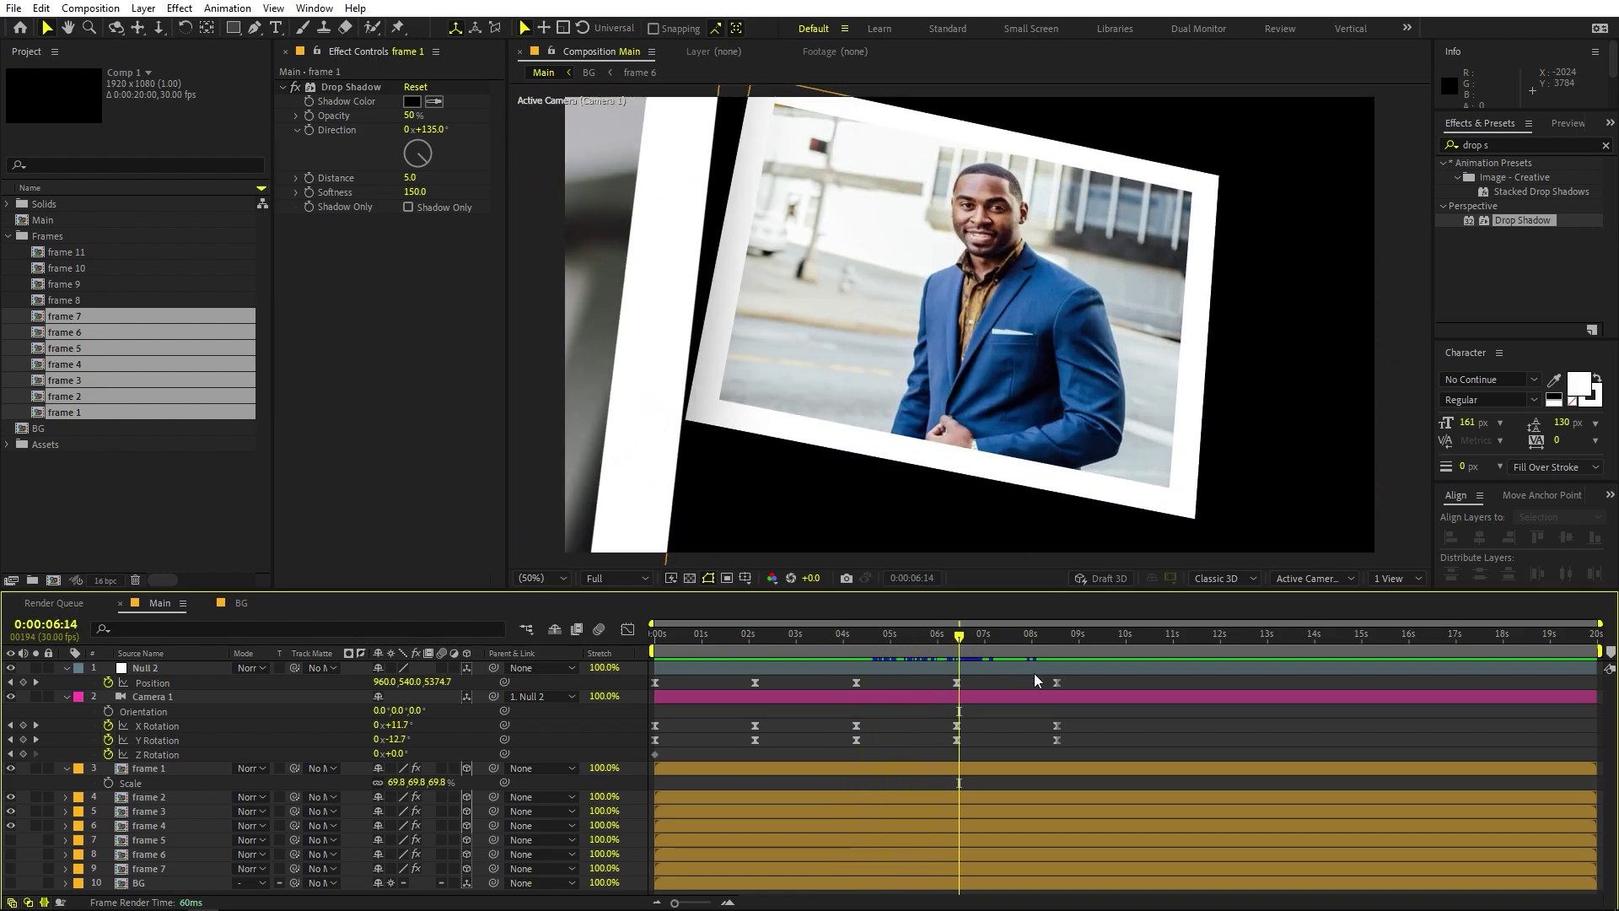
Step: Show all of Null 2's Position keyframes as a speed graph
drag(1091, 681, 622, 676)
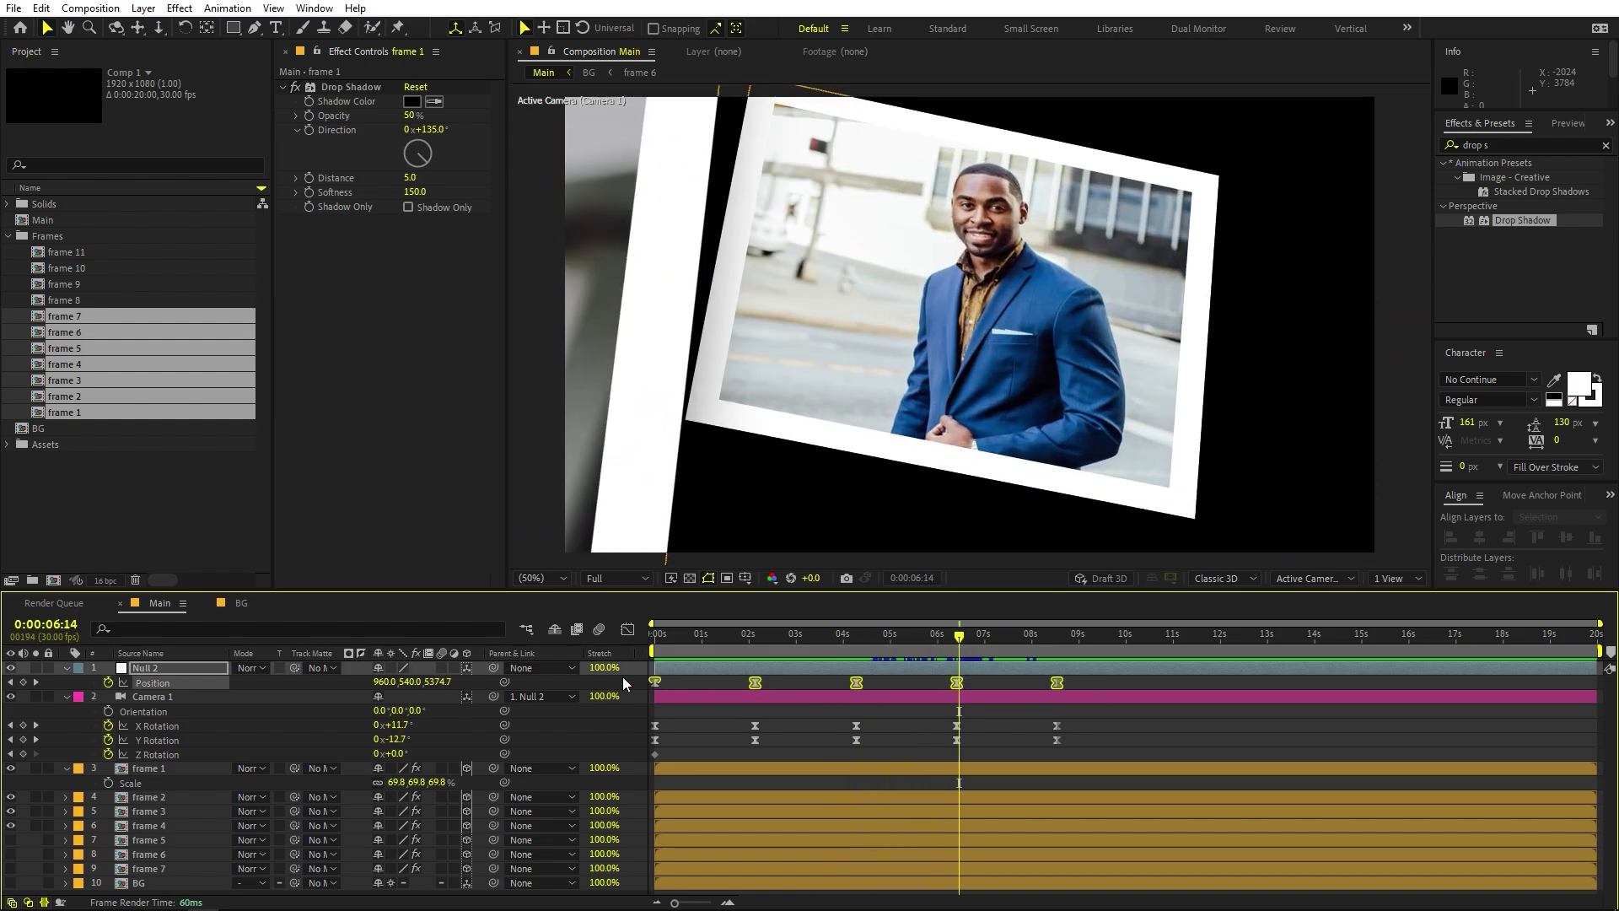
click(629, 630)
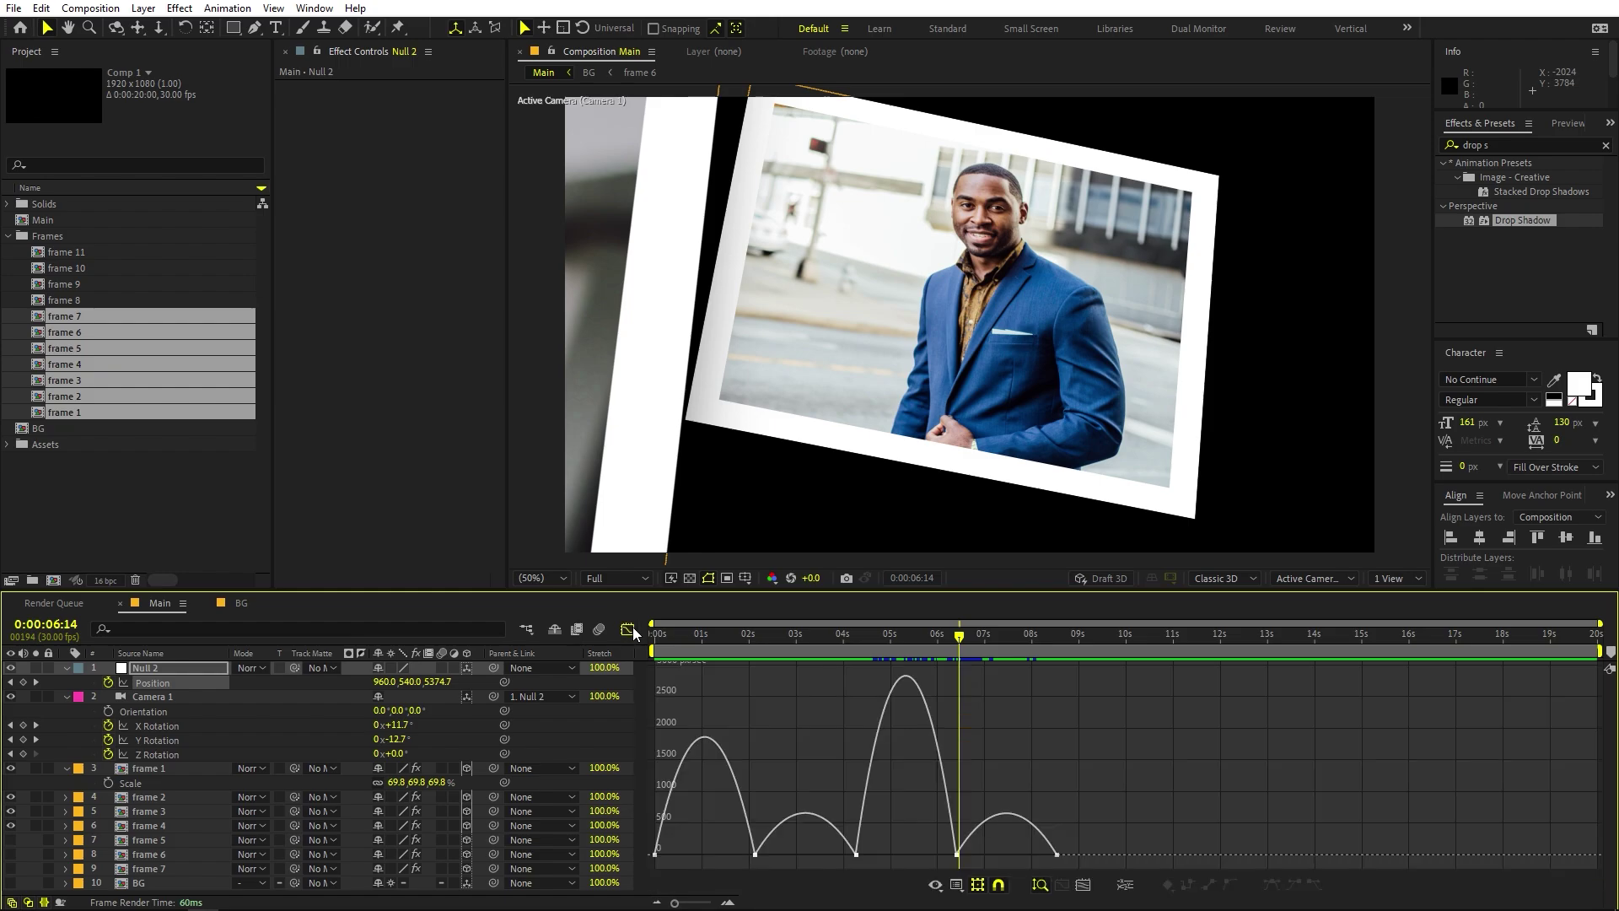
click(957, 885)
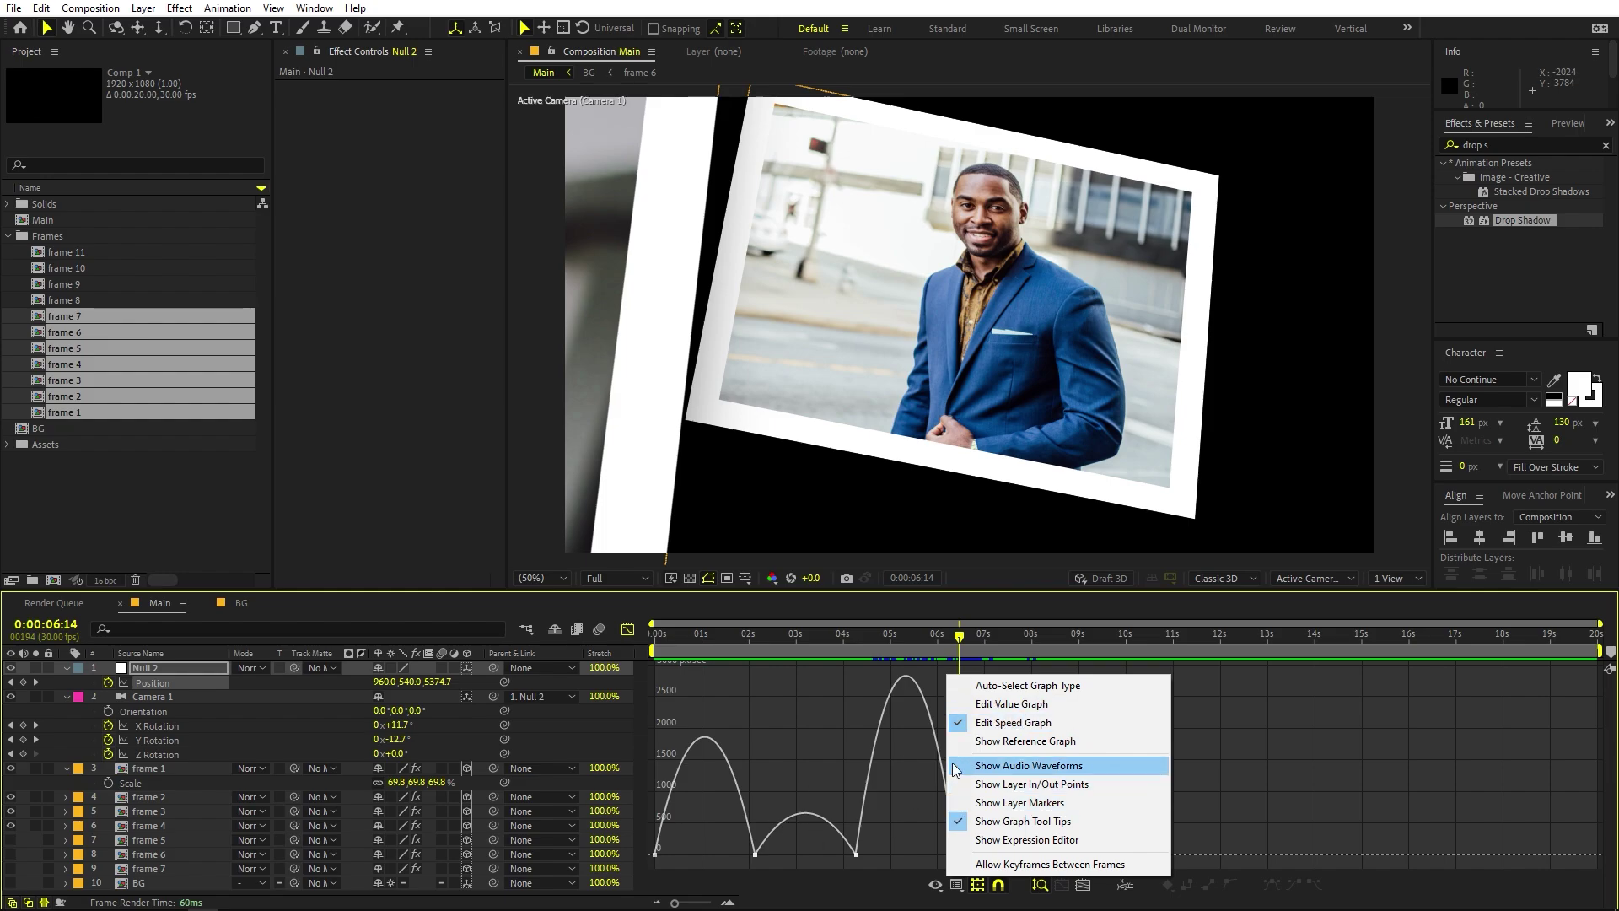
click(1343, 780)
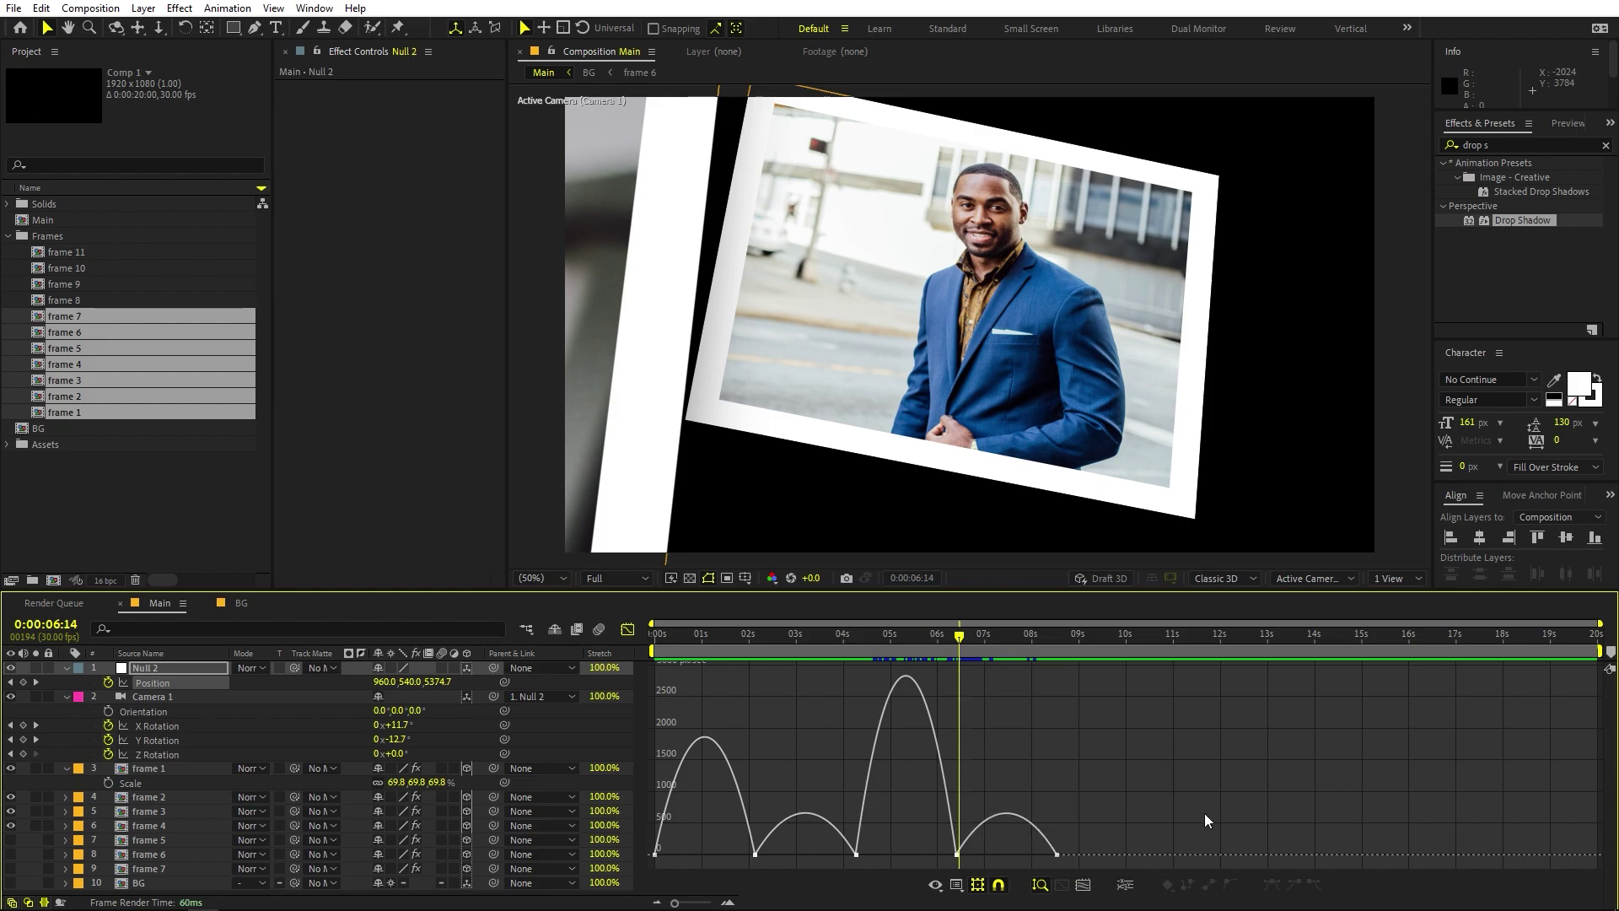
Step: Set the keyframe velocity of Null 2's three middle Position keyframes to Continuous, locking outgoing to incoming
drag(1004, 843, 727, 864)
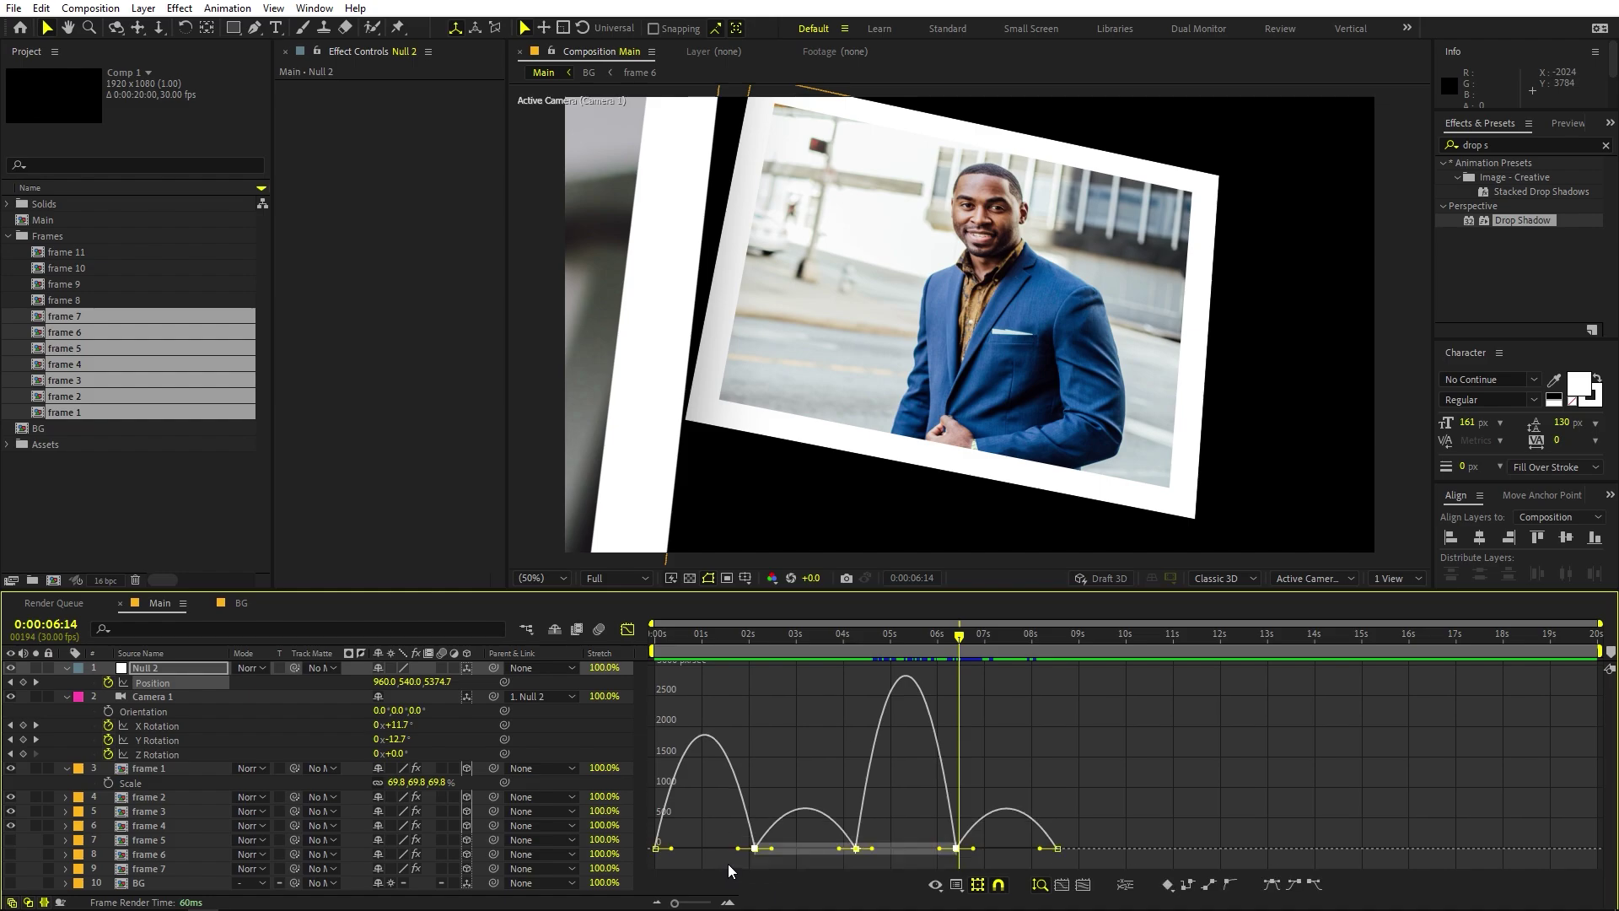
right_click(859, 848)
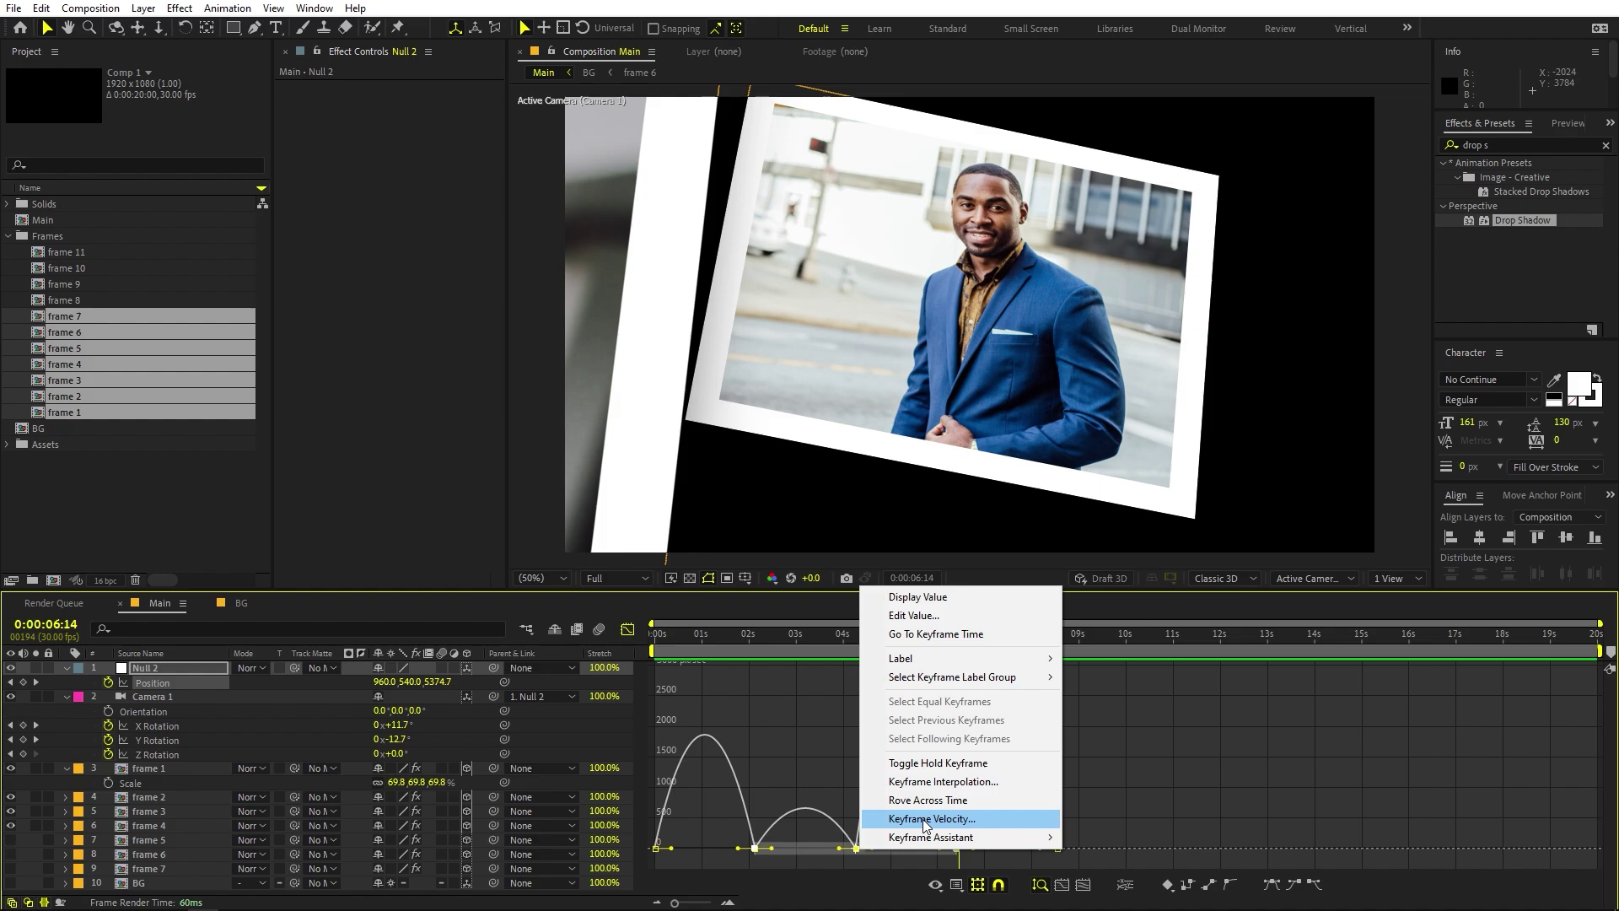
click(924, 820)
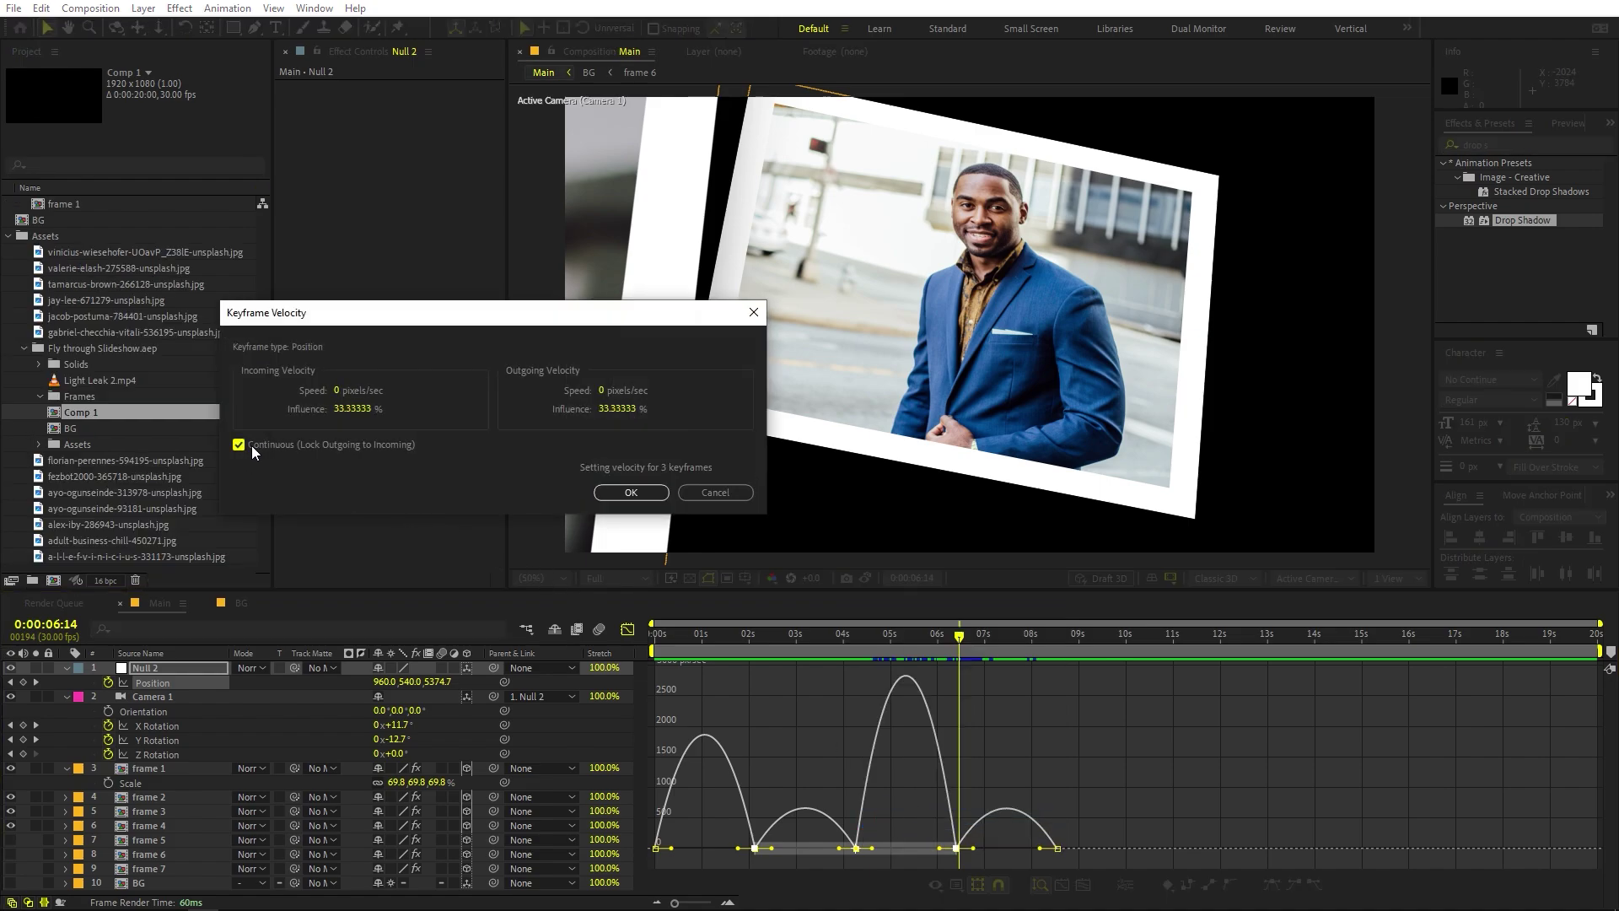
click(631, 493)
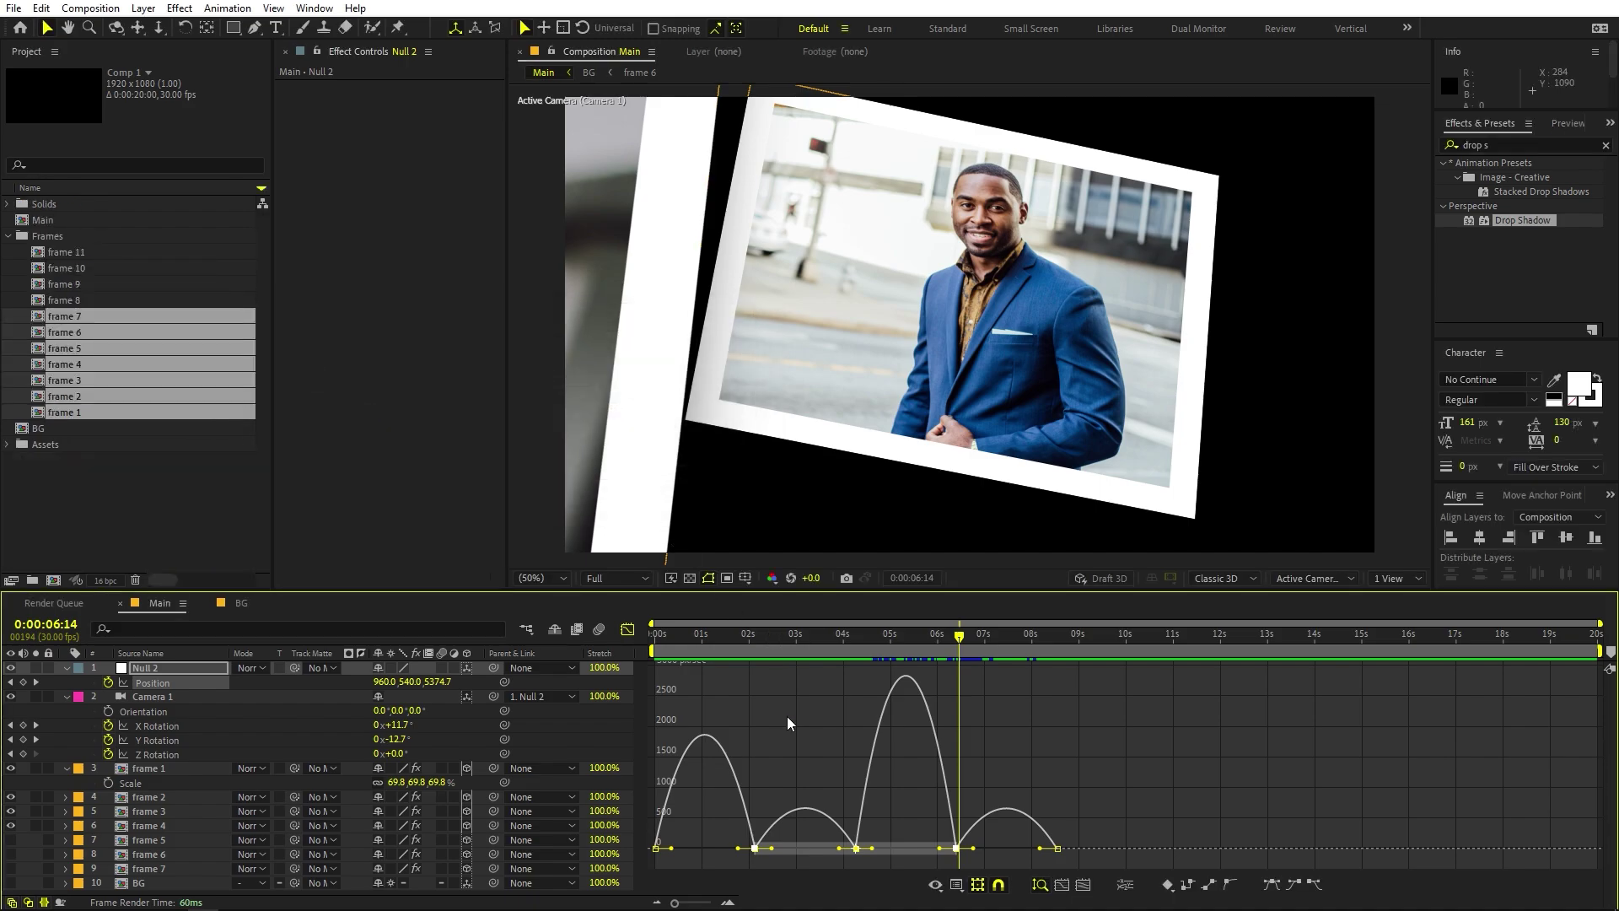
Step: Raise the speed of Null 2's second Position keyframe at 0:00:02:04 to about 400 px/sec
drag(713, 651, 750, 654)
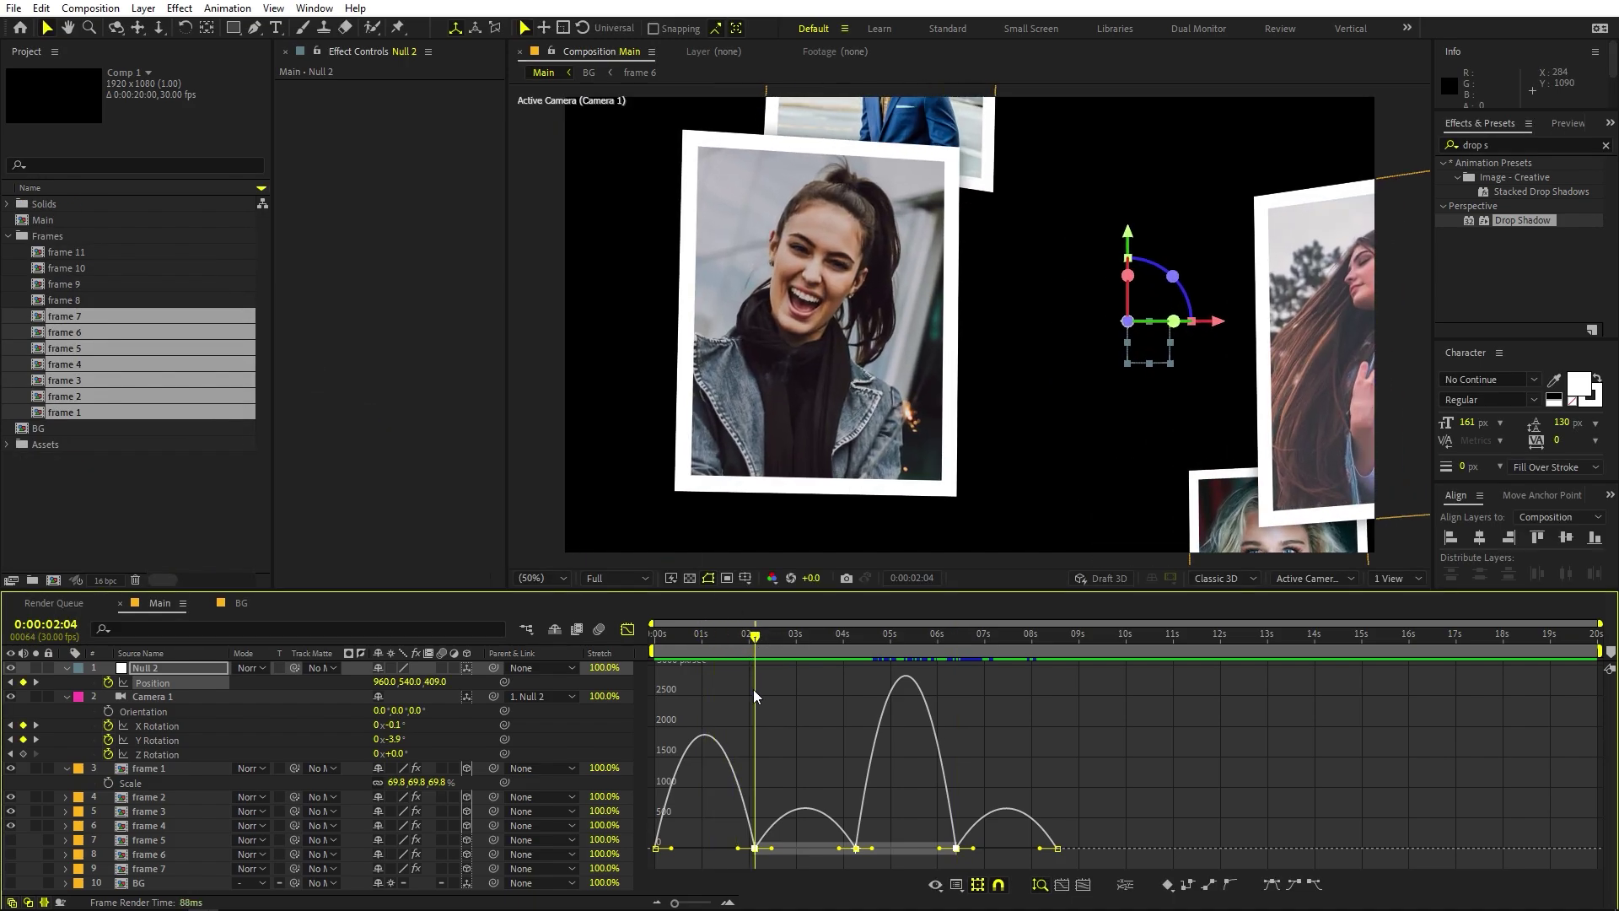
click(737, 760)
scroll(755, 806, up, 4)
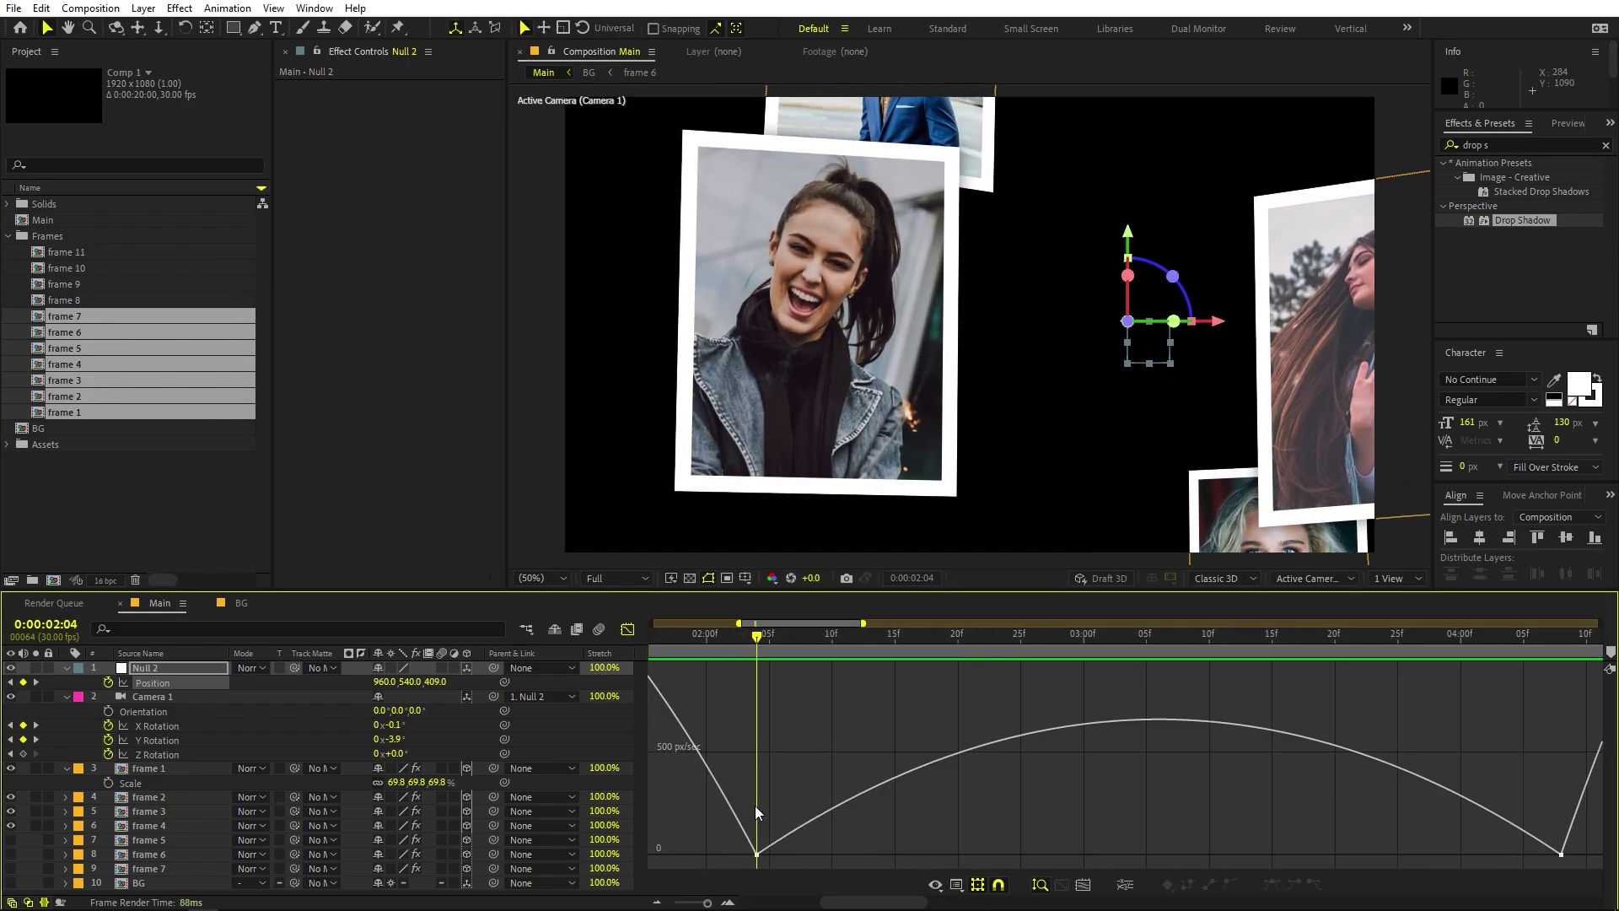
scroll(755, 806, down, 4)
drag(869, 766, 964, 735)
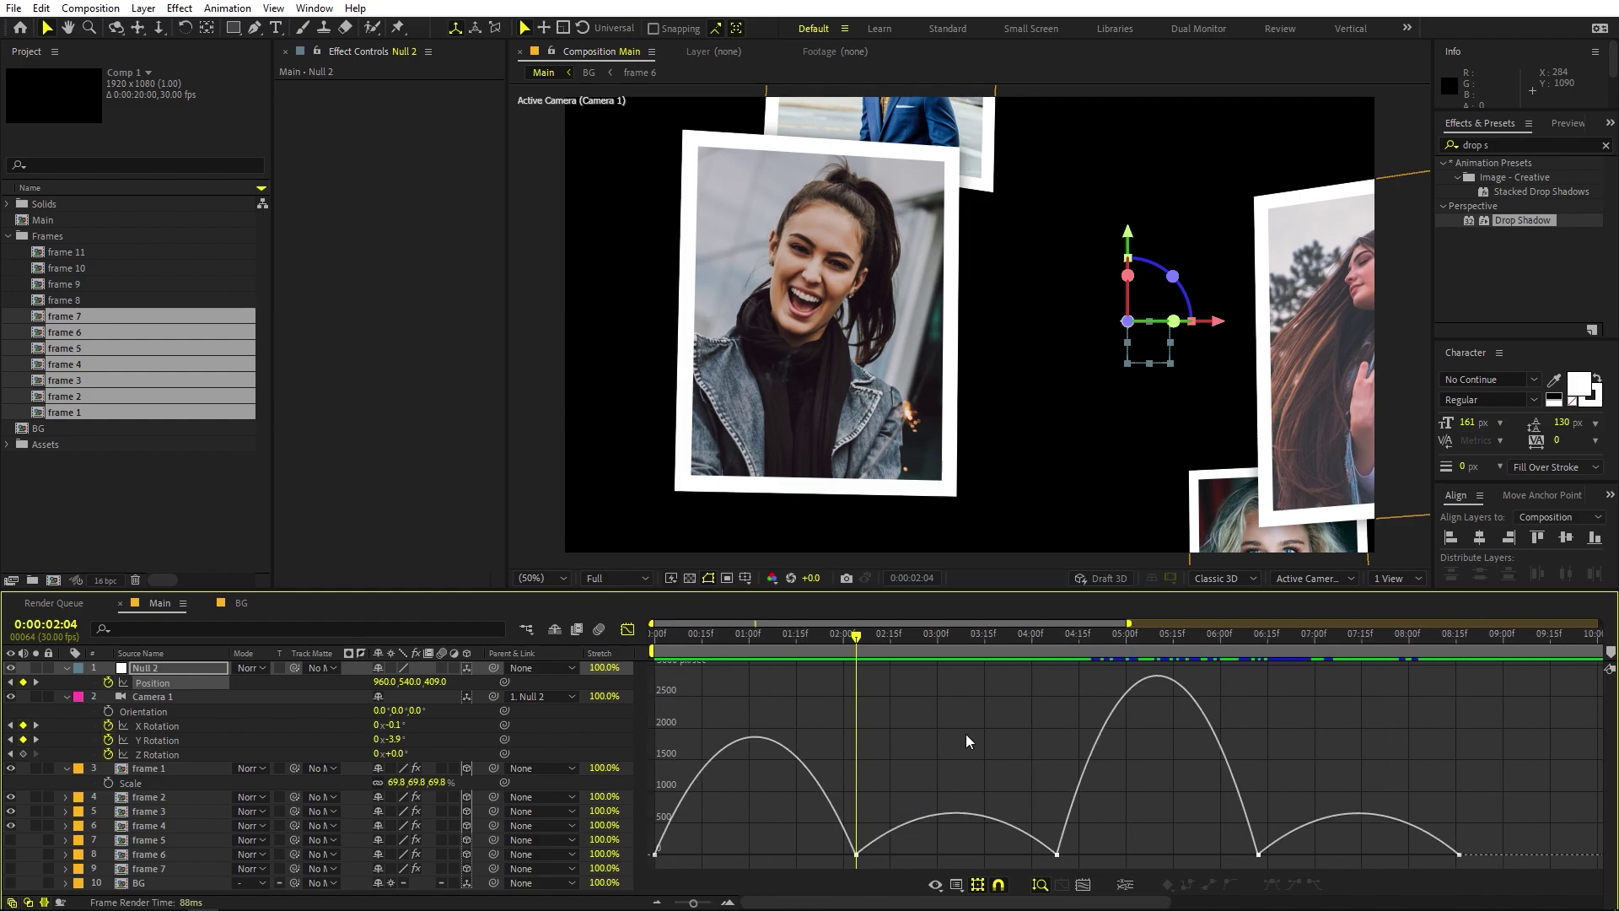
drag(898, 856, 857, 828)
key(space)
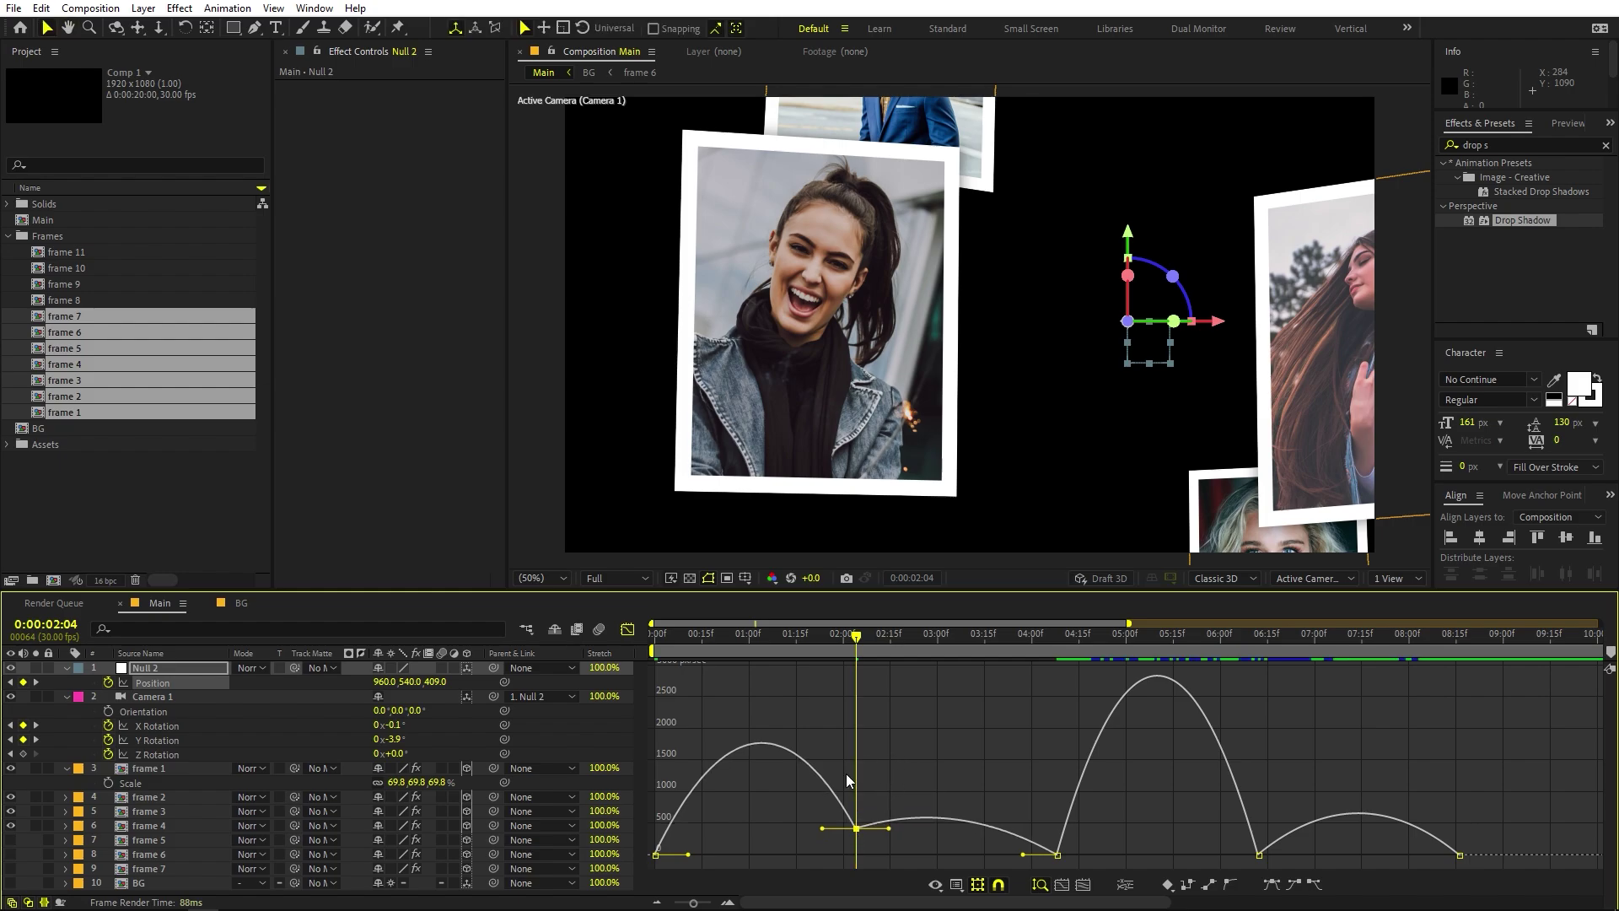
Step: Raise the second Position keyframe's speed to about 600 px/sec, smooth its curve, and preview the move past it
key(alt+space)
key(Escape)
scroll(772, 642, right, 2)
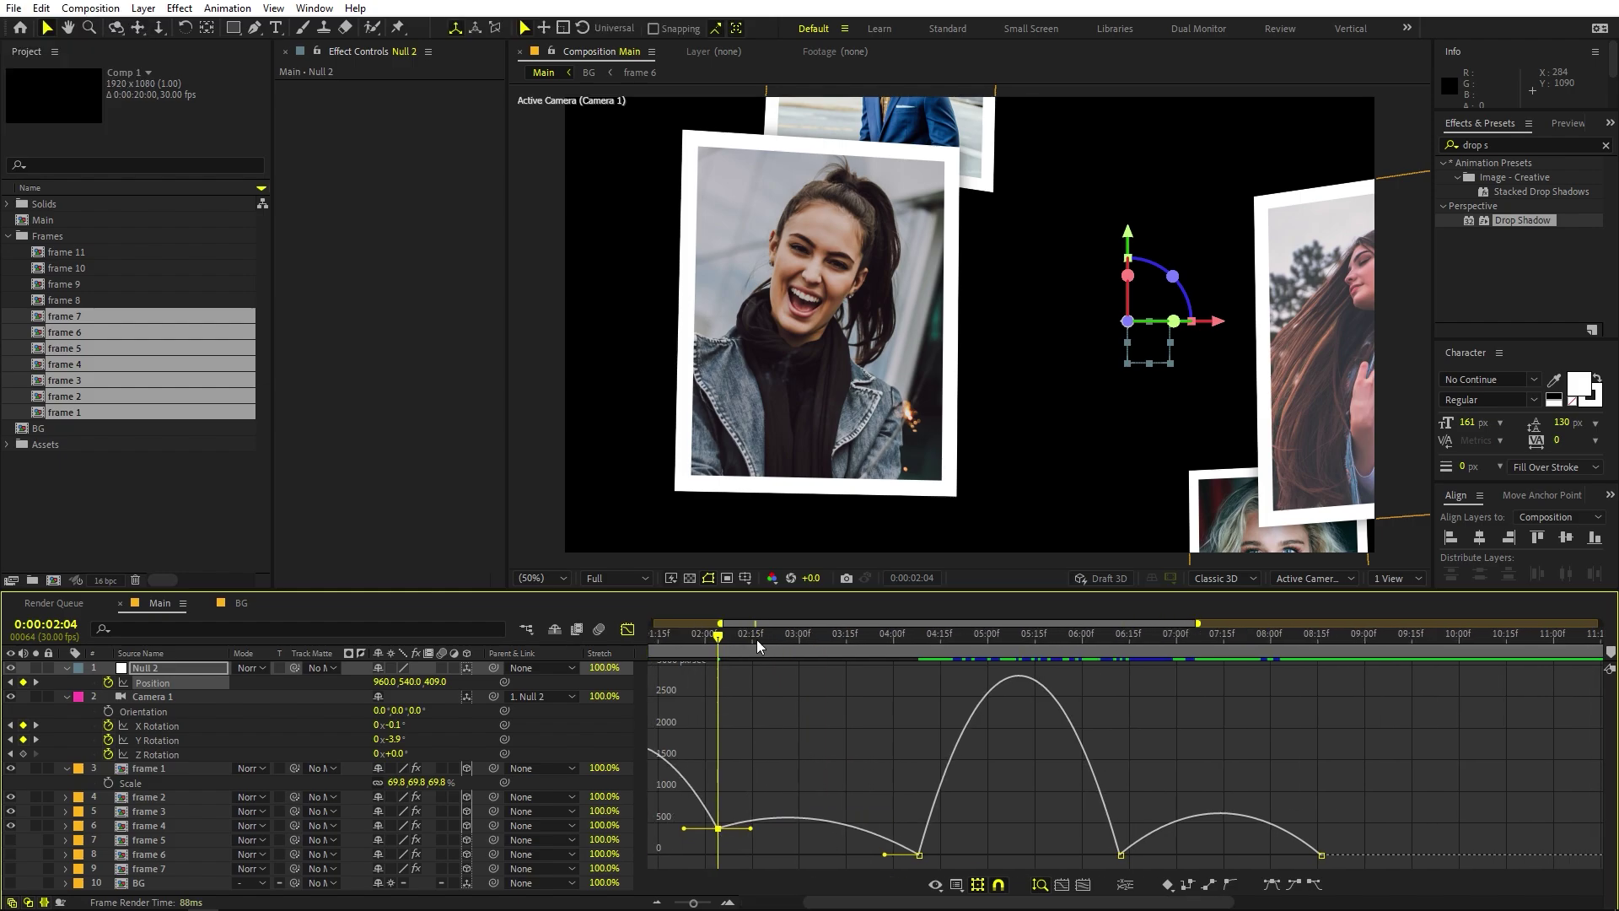
drag(760, 624, 835, 672)
drag(858, 828, 827, 821)
mouse_move(824, 827)
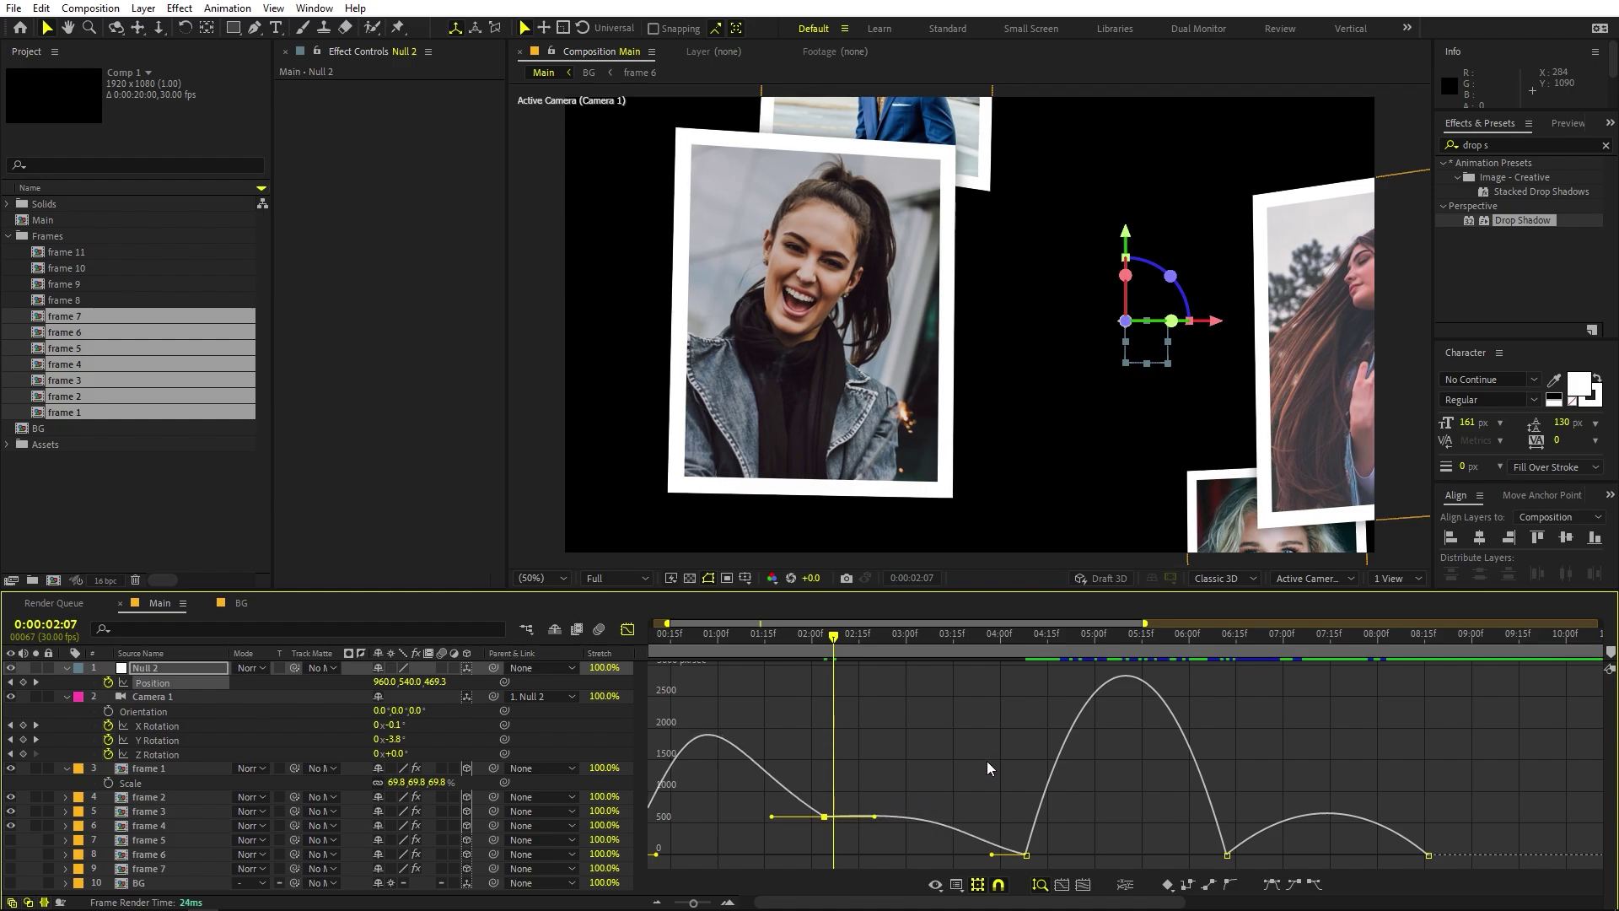
click(684, 659)
key(space)
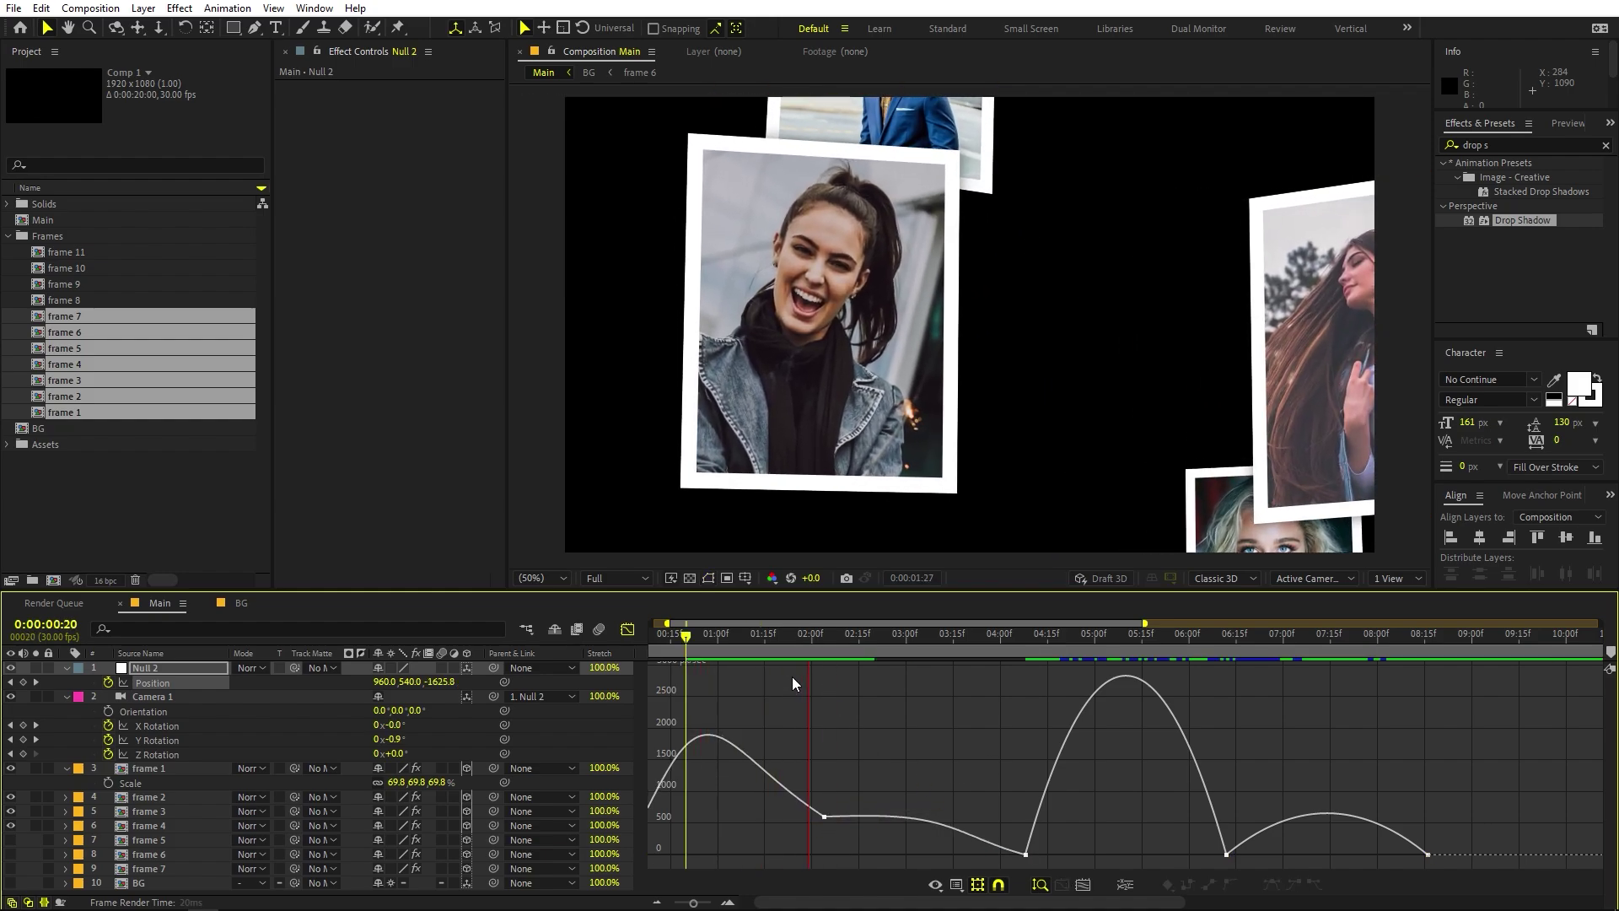
key(space)
Step: Raise the third Position keyframe's speed near 0:00:04:09 to about 400 px/sec, smooth the adjoining curve, and preview it
drag(812, 654, 1027, 656)
key(space)
mouse_move(1029, 859)
mouse_down()
mouse_move(1017, 863)
mouse_move(1026, 848)
mouse_up()
drag(849, 794, 817, 836)
drag(824, 816, 824, 816)
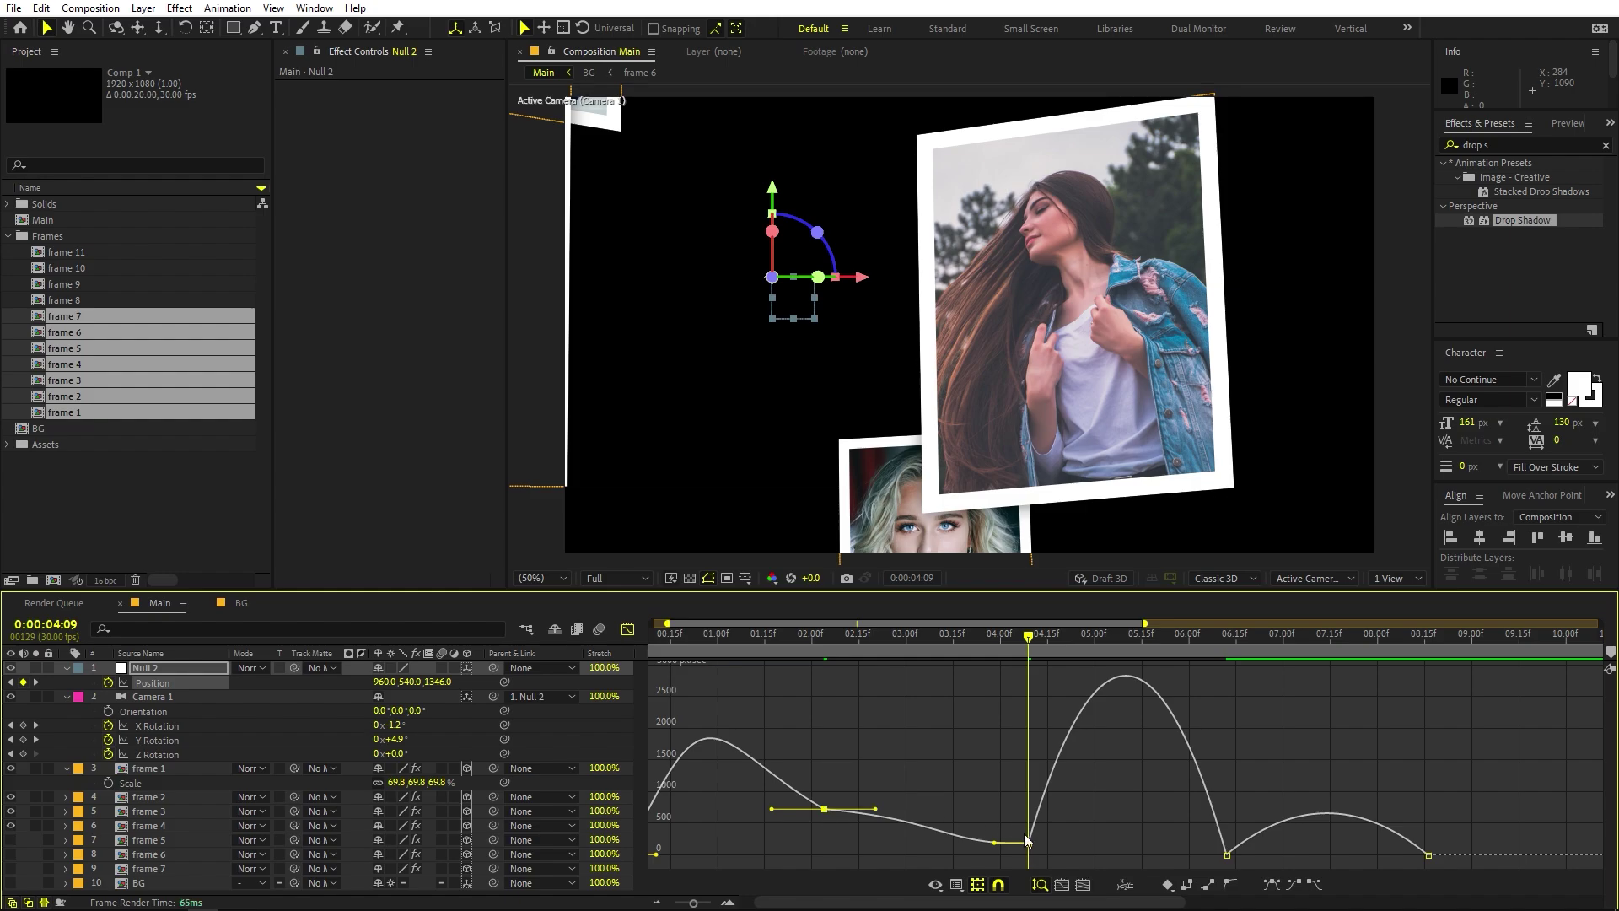
drag(1030, 845, 1068, 830)
click(806, 636)
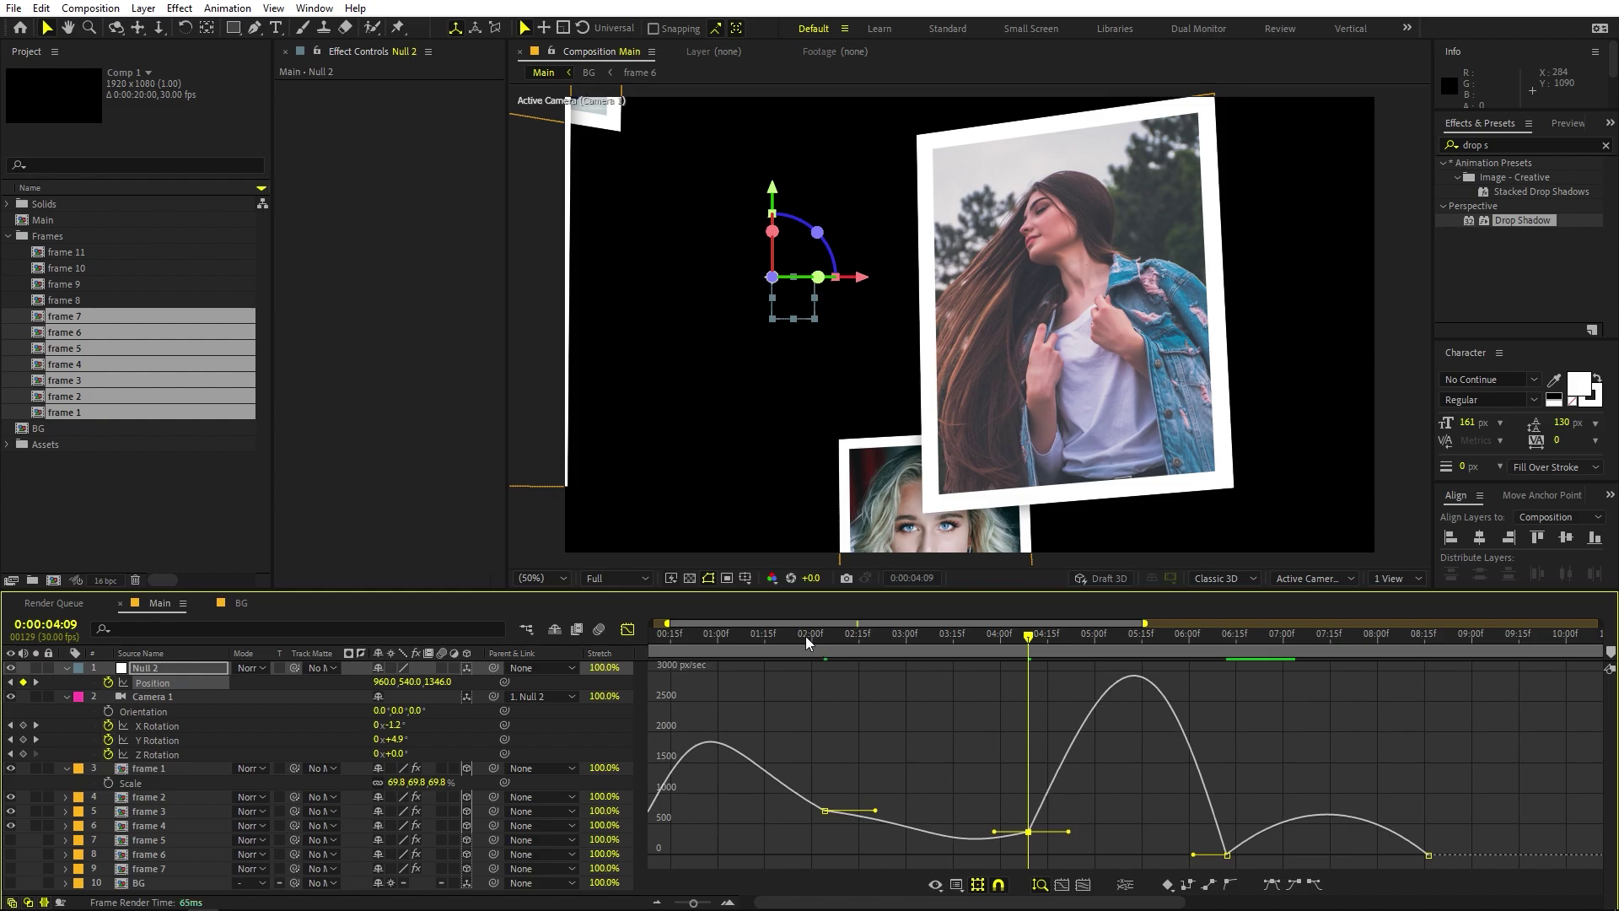
key(space)
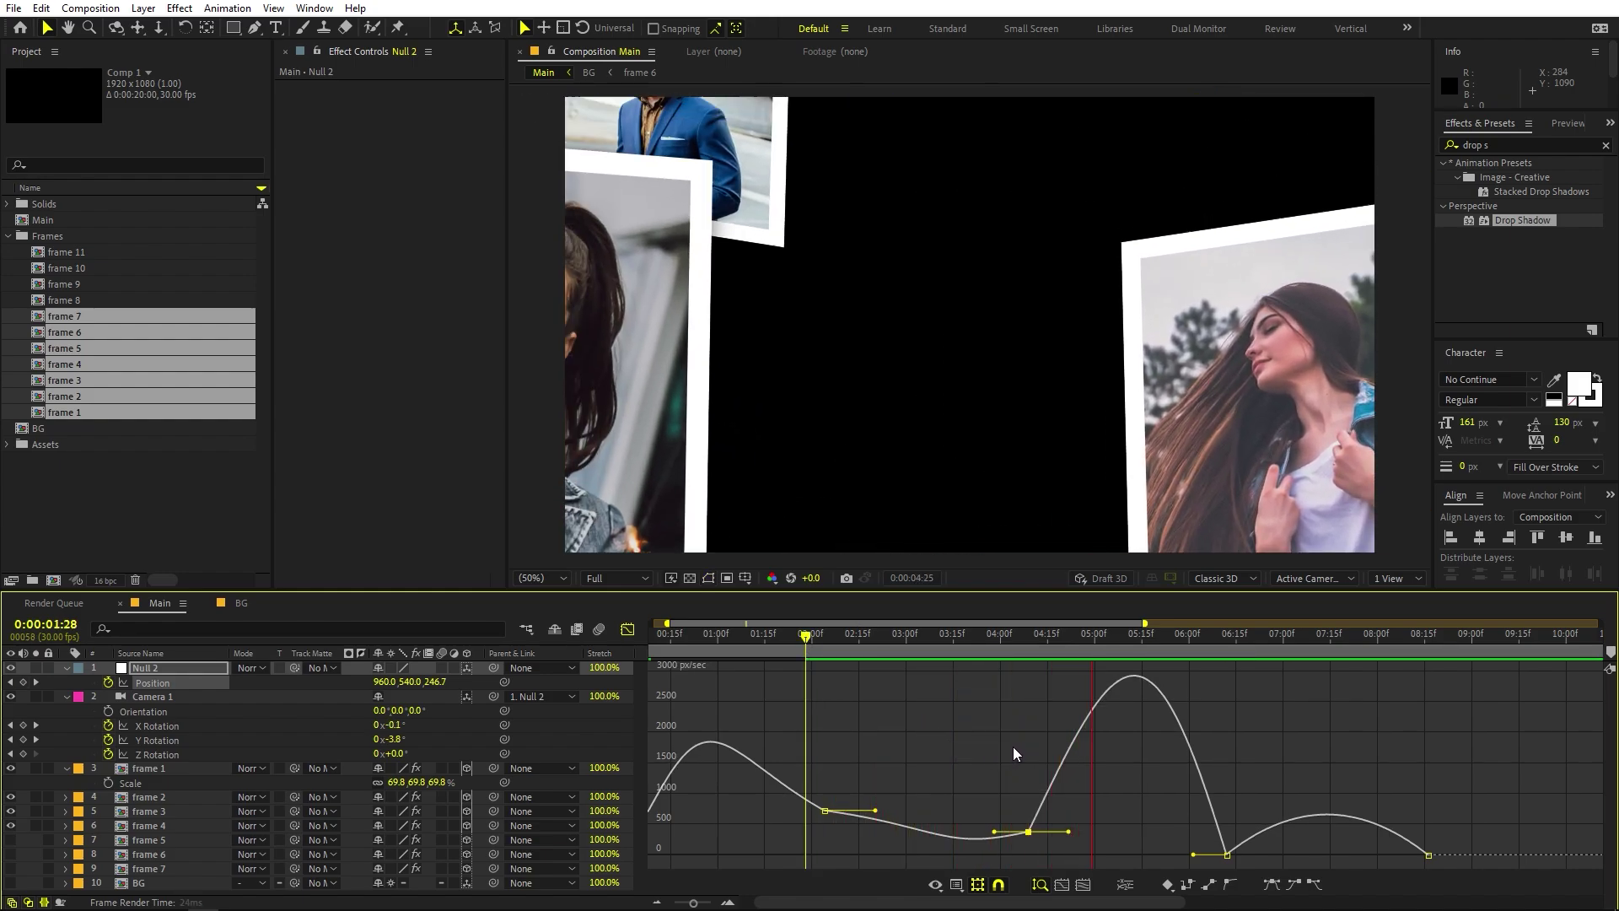
key(space)
Step: Raise the fourth Position keyframe's speed to about 716 px/sec at 0:00:06:13 and move the last keyframe to about 8:26
click(1226, 855)
drag(1227, 855, 1222, 798)
drag(1453, 772, 1459, 855)
click(1143, 657)
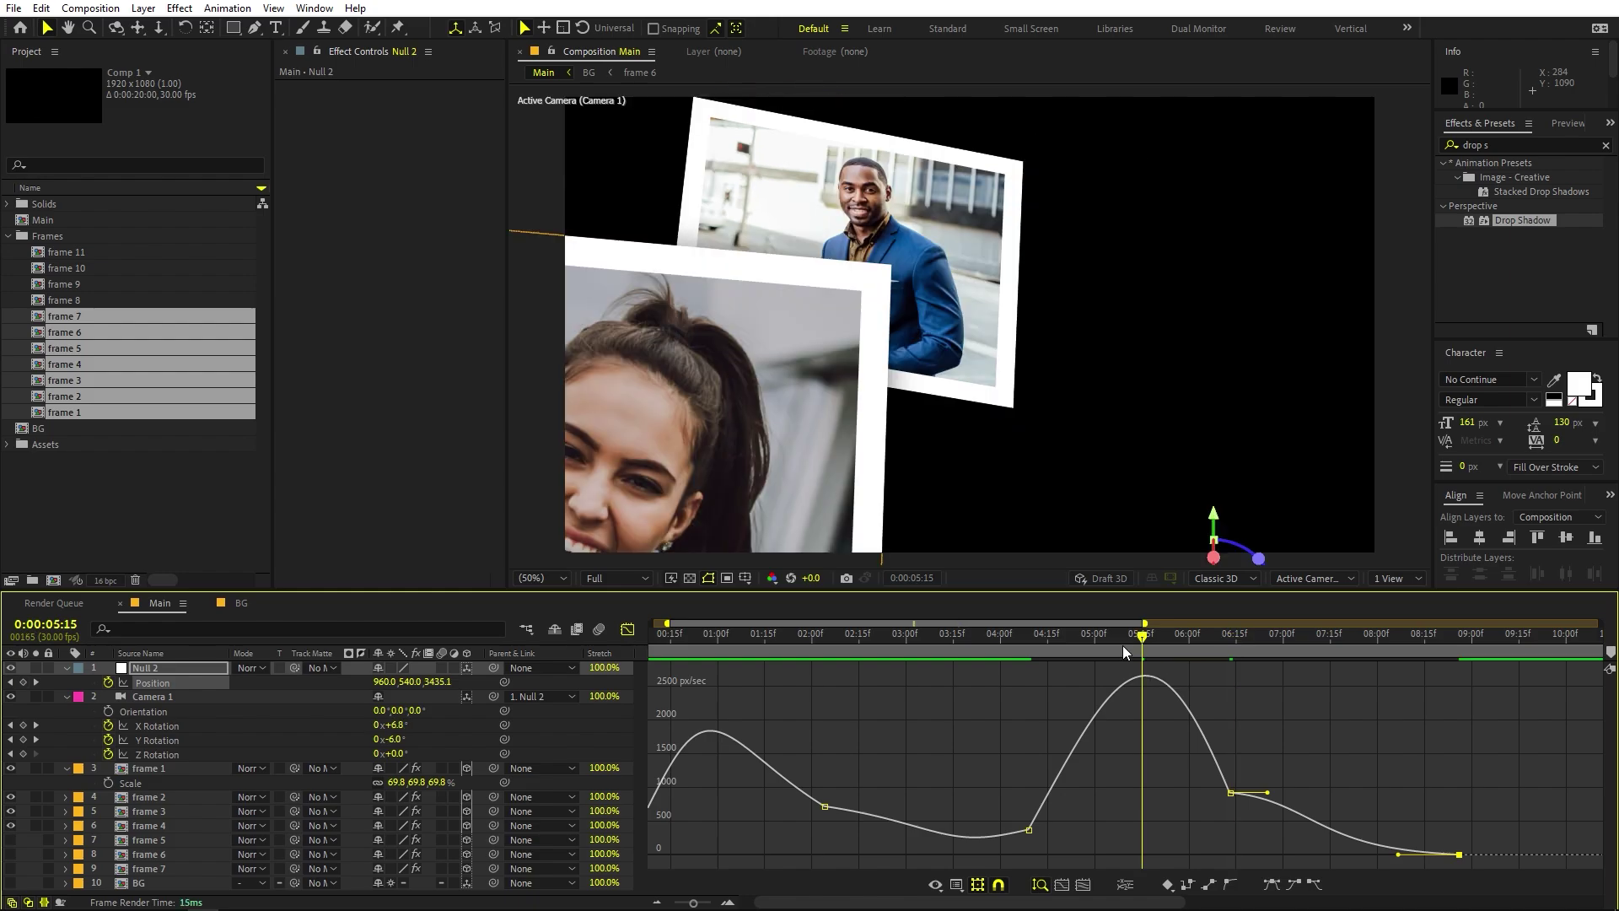
click(1121, 645)
click(1229, 794)
drag(1197, 792, 1233, 814)
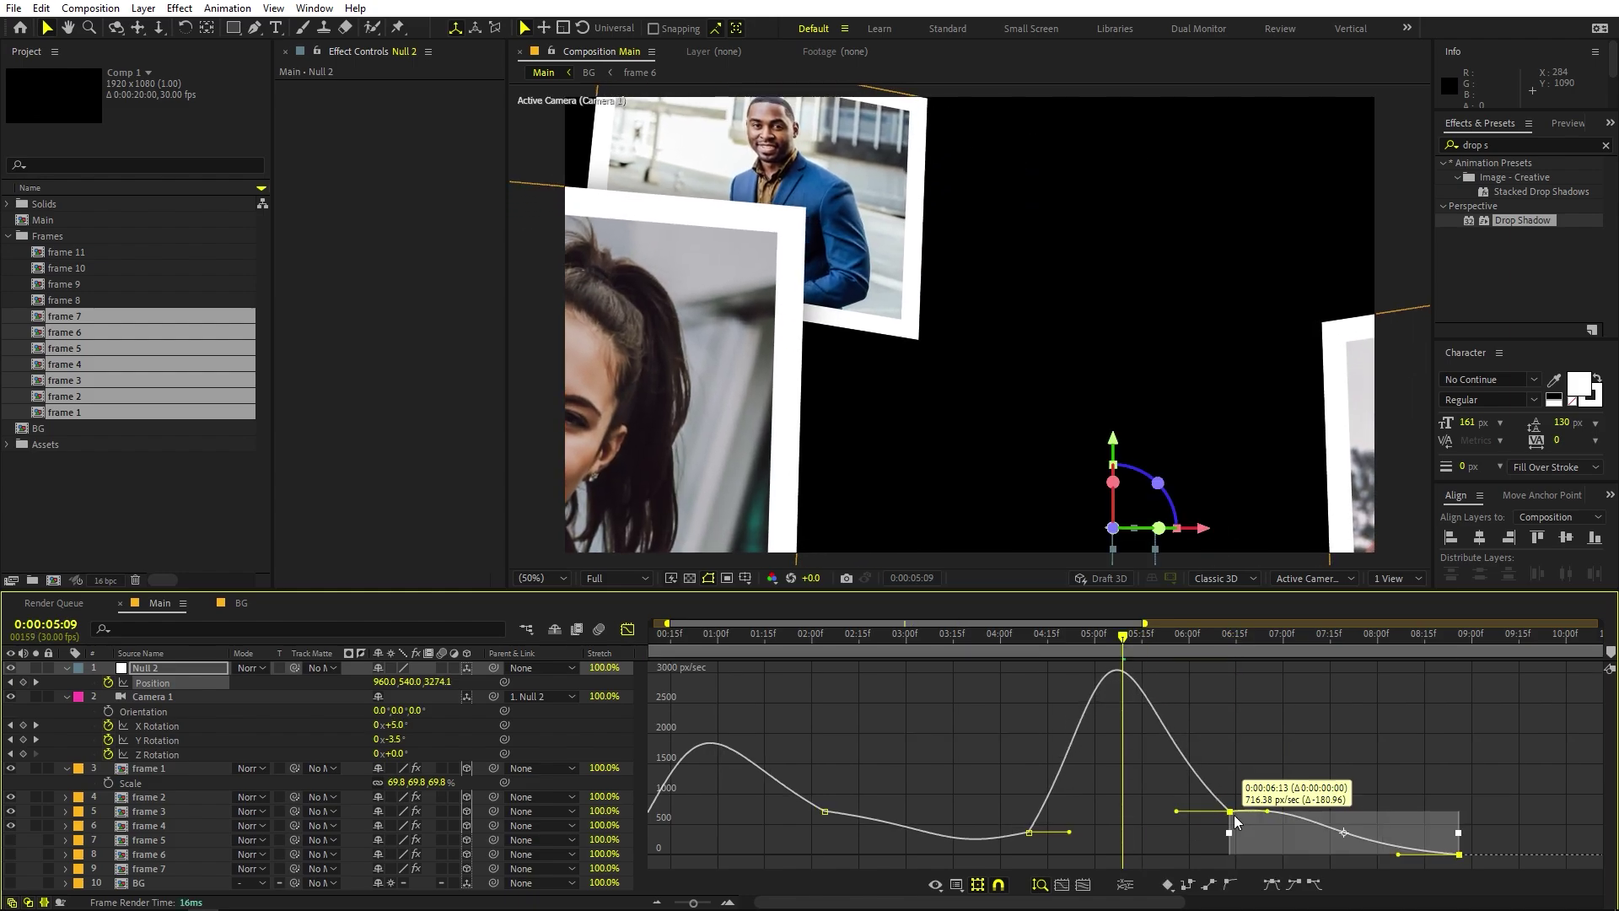
click(1237, 746)
Step: Preview the camera move from about 4:12 through the fourth photo frame to check its speed
click(1038, 651)
key(space)
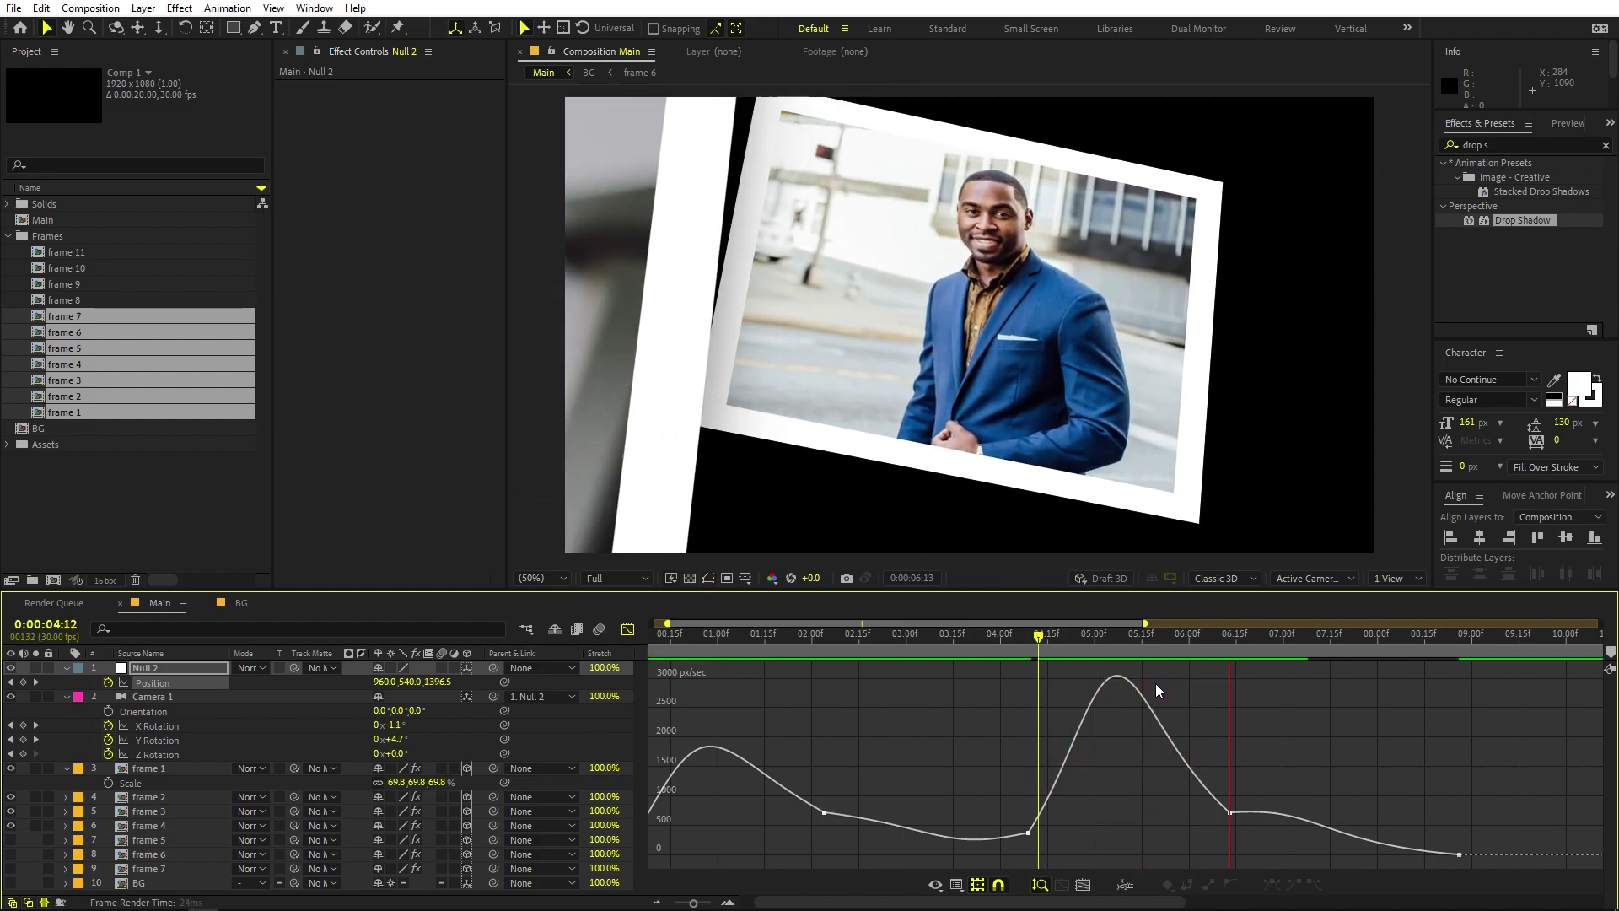
key(space)
click(1198, 637)
click(1216, 656)
key(space)
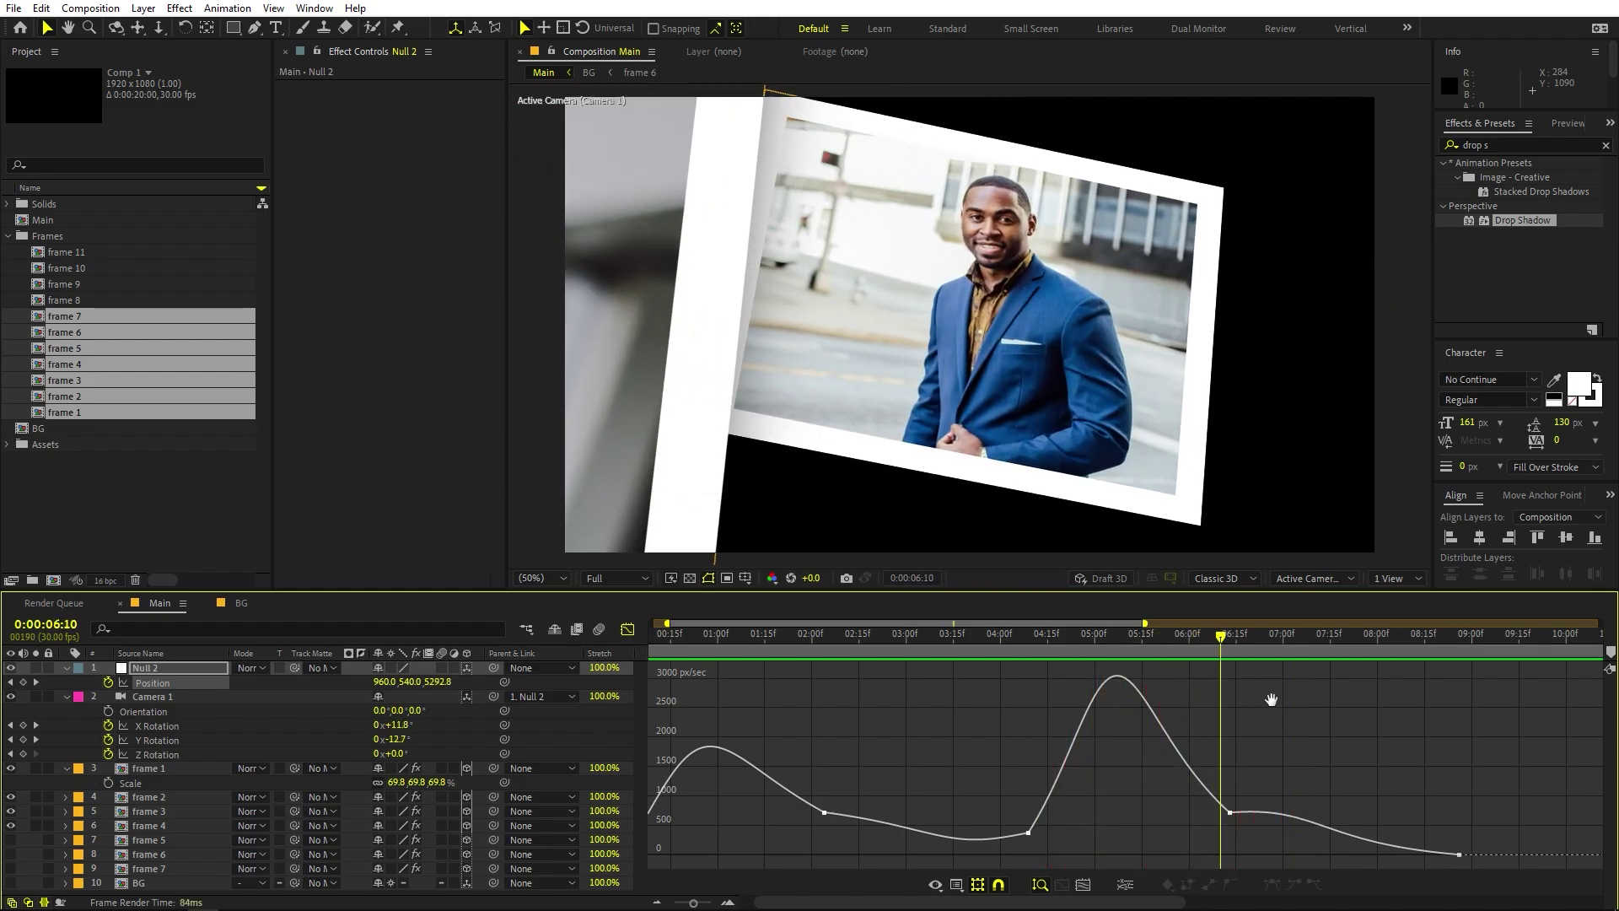
key(space)
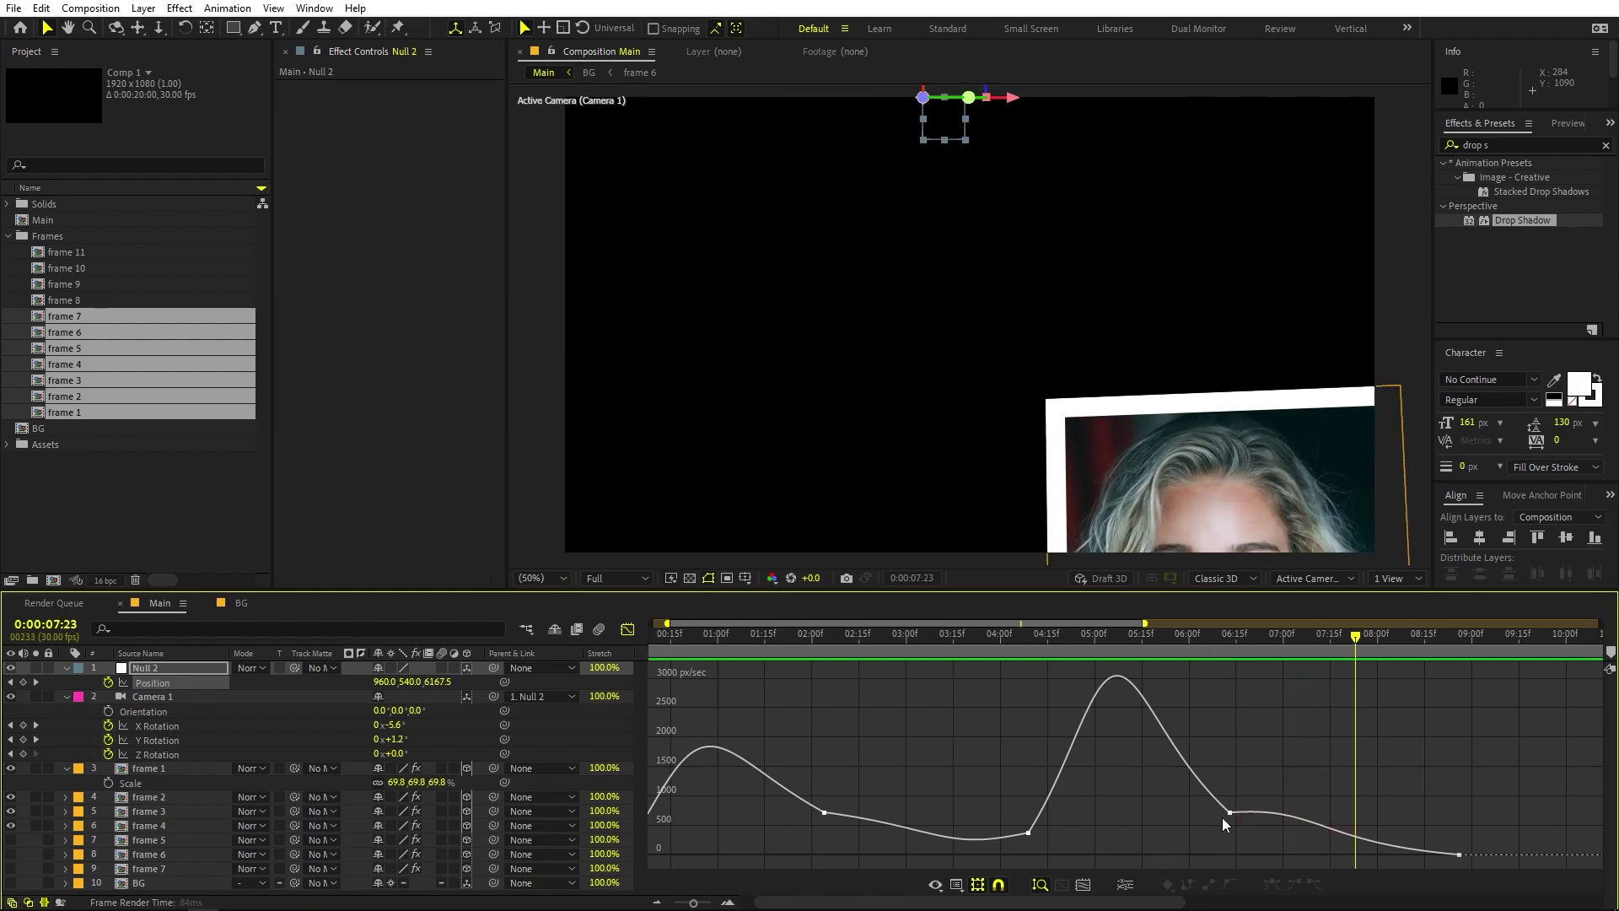
Step: Lower the fourth Position keyframe's speed to about 400 px/sec with a longer handle, and move the last keyframe to about 9:07
drag(1211, 847, 1287, 833)
drag(1459, 856, 1495, 862)
click(1088, 644)
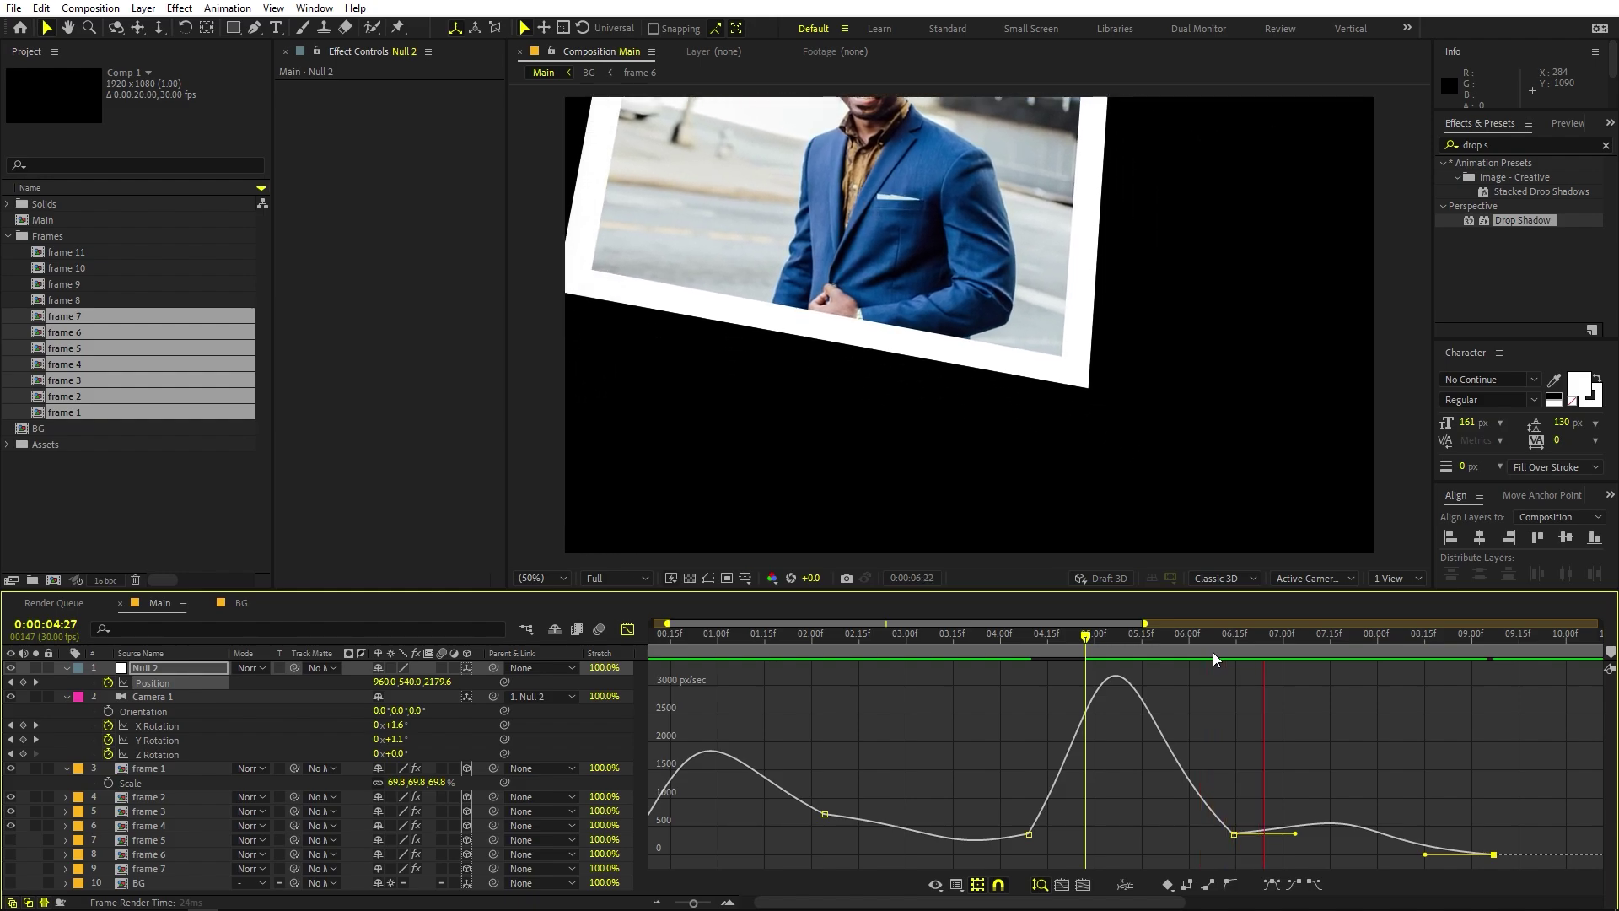
key(space)
drag(888, 686, 1327, 710)
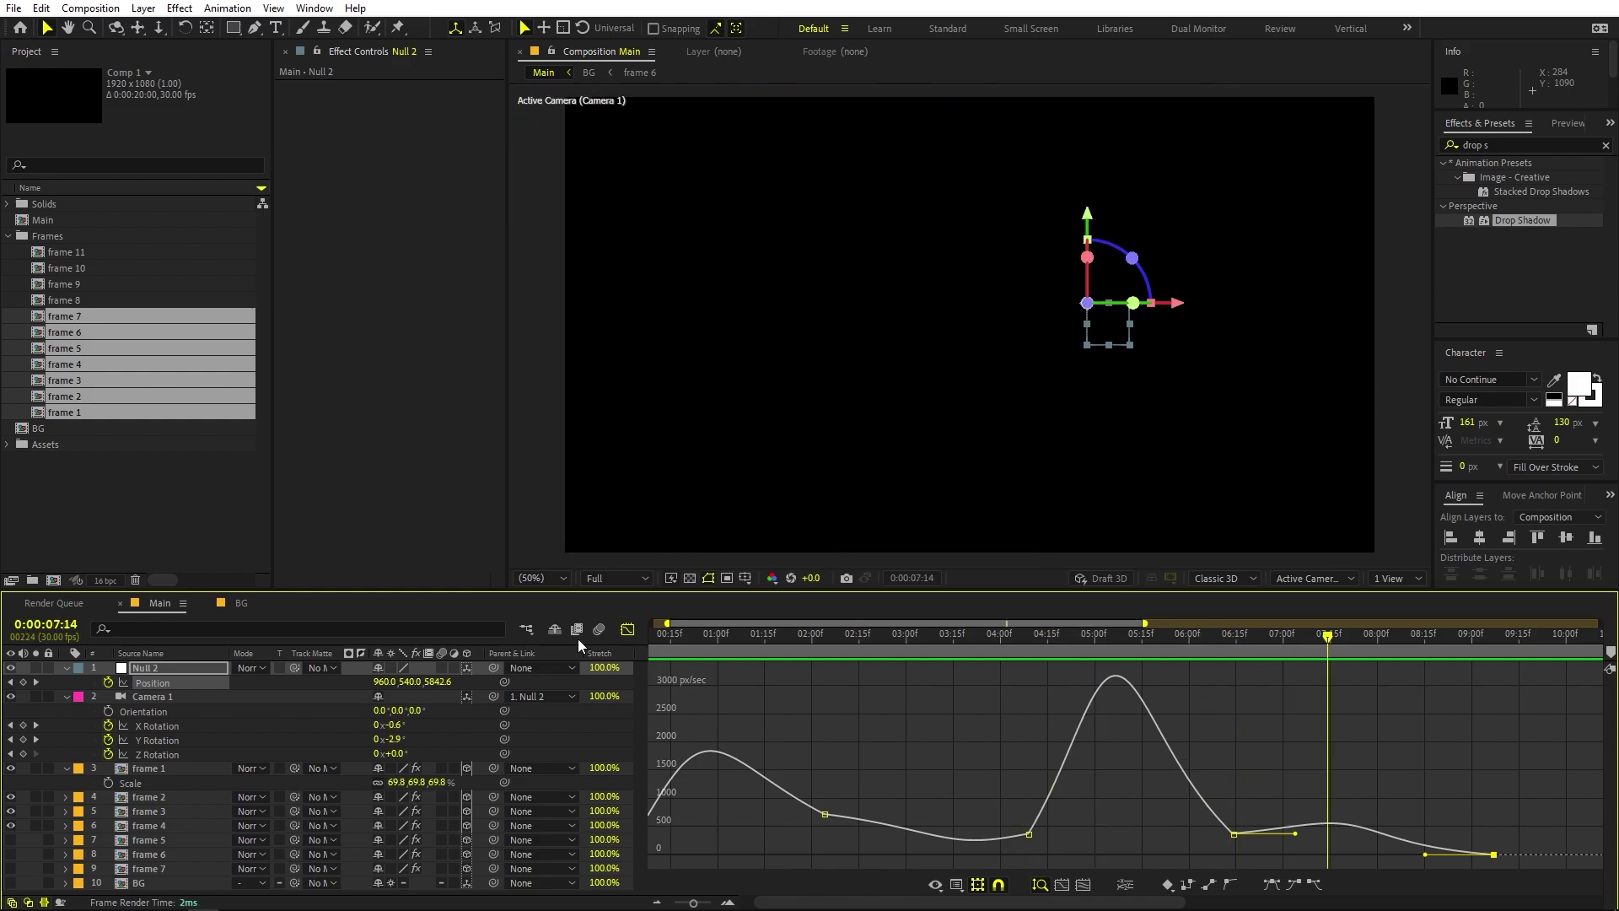
Step: Close the speed graph and make the BG layer visible at the first frame
click(627, 629)
key(Home)
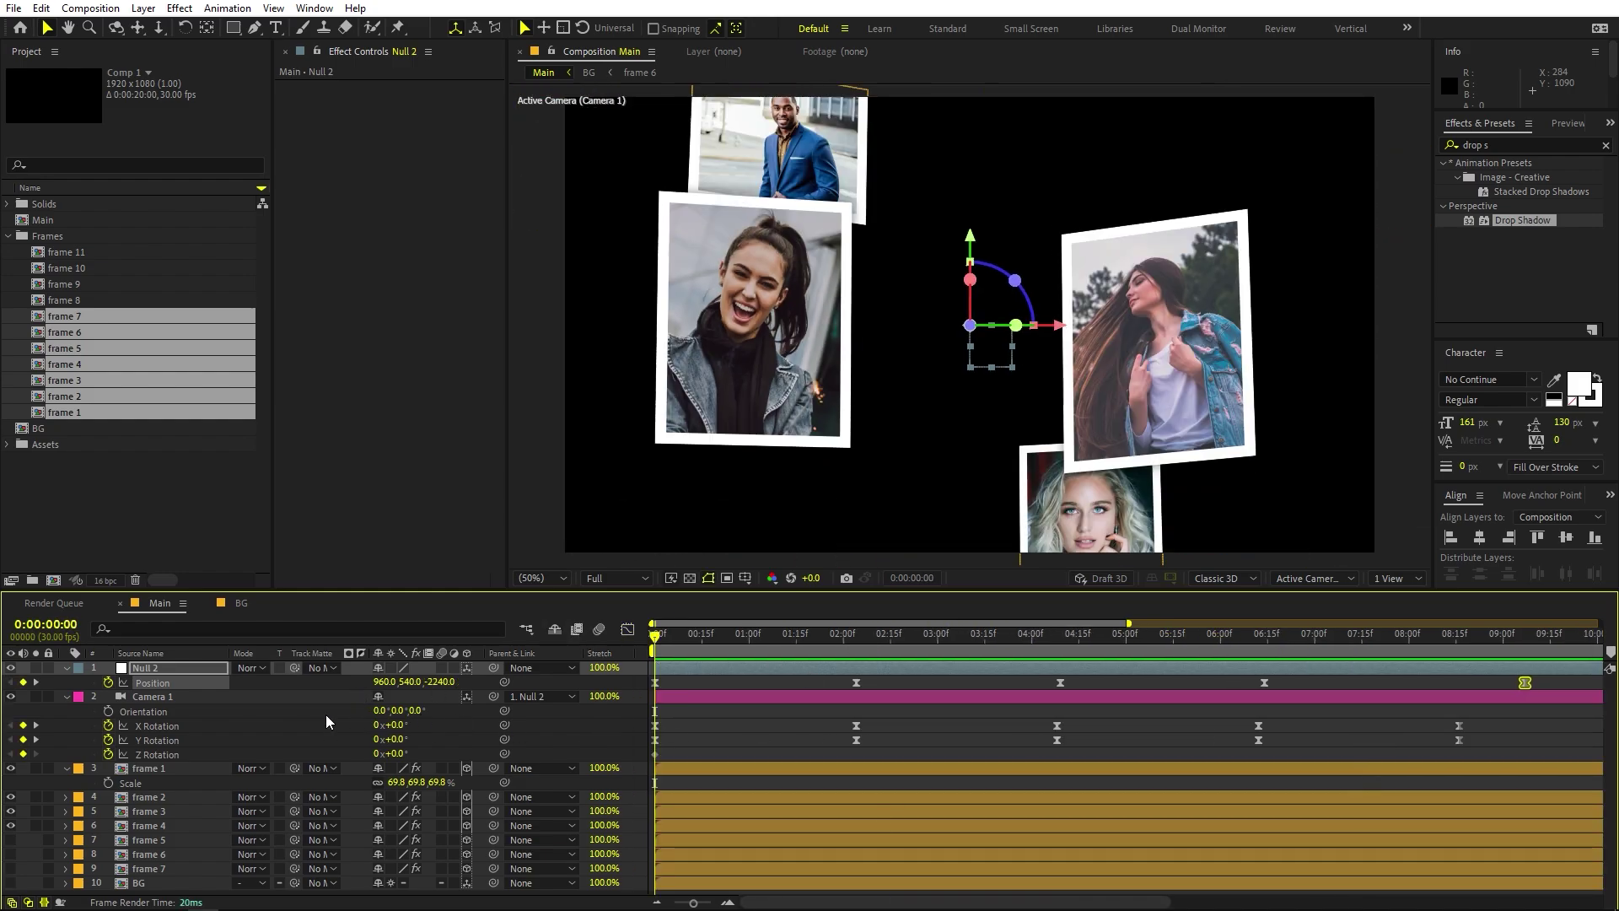
click(11, 883)
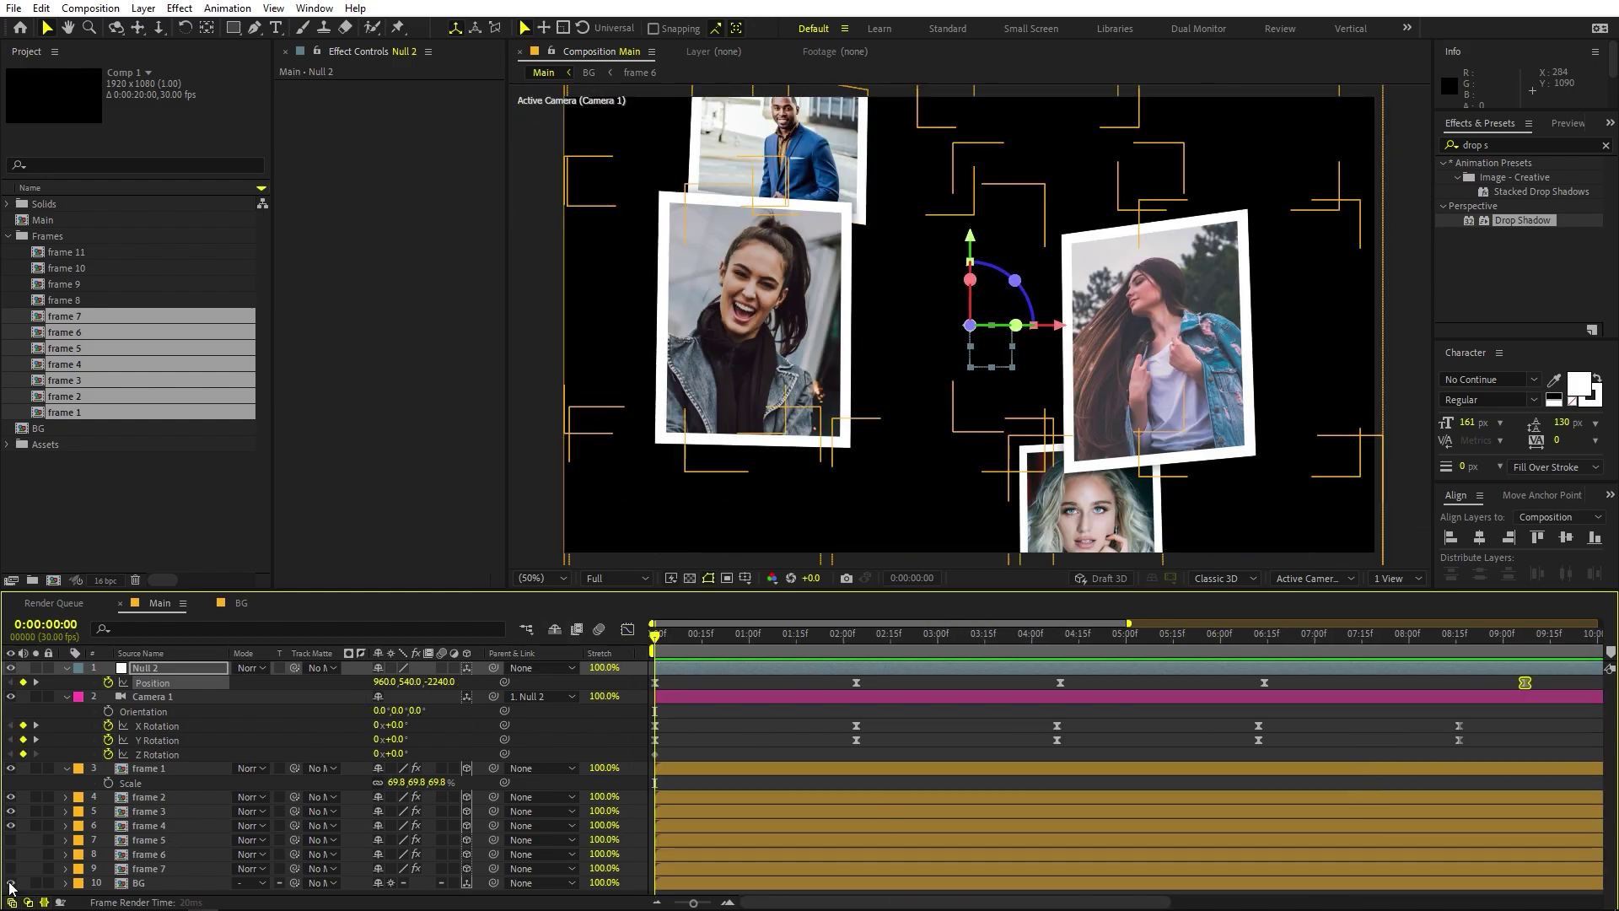
Step: Delete the hidden layers frame 5, frame 6 and frame 7 from the Main composition
click(152, 855)
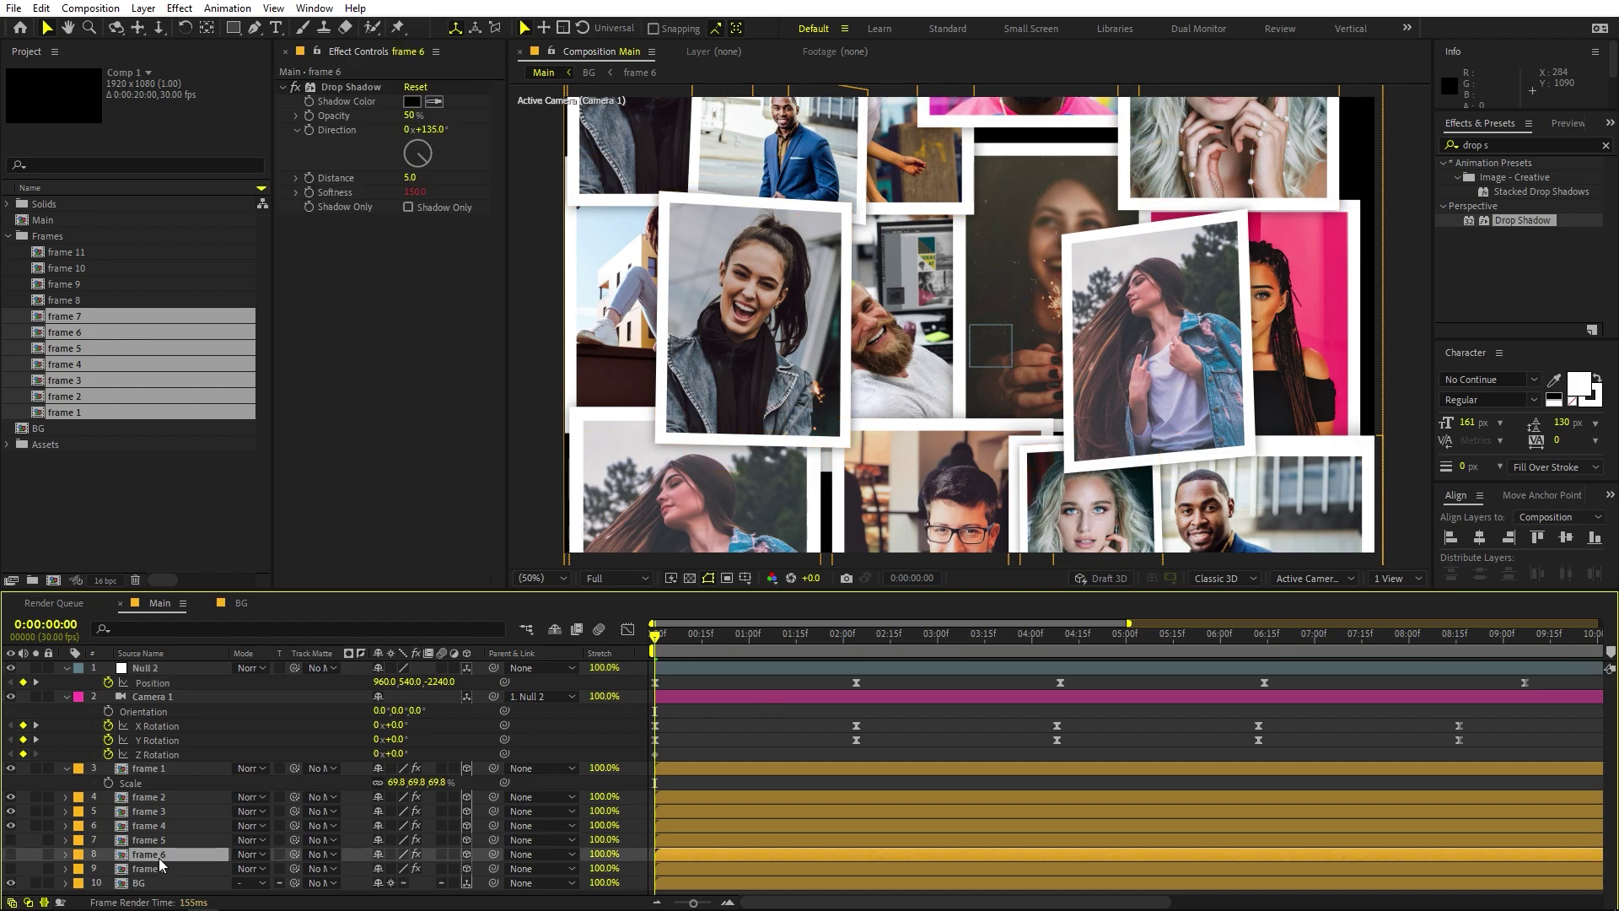
click(156, 868)
shift+click(148, 840)
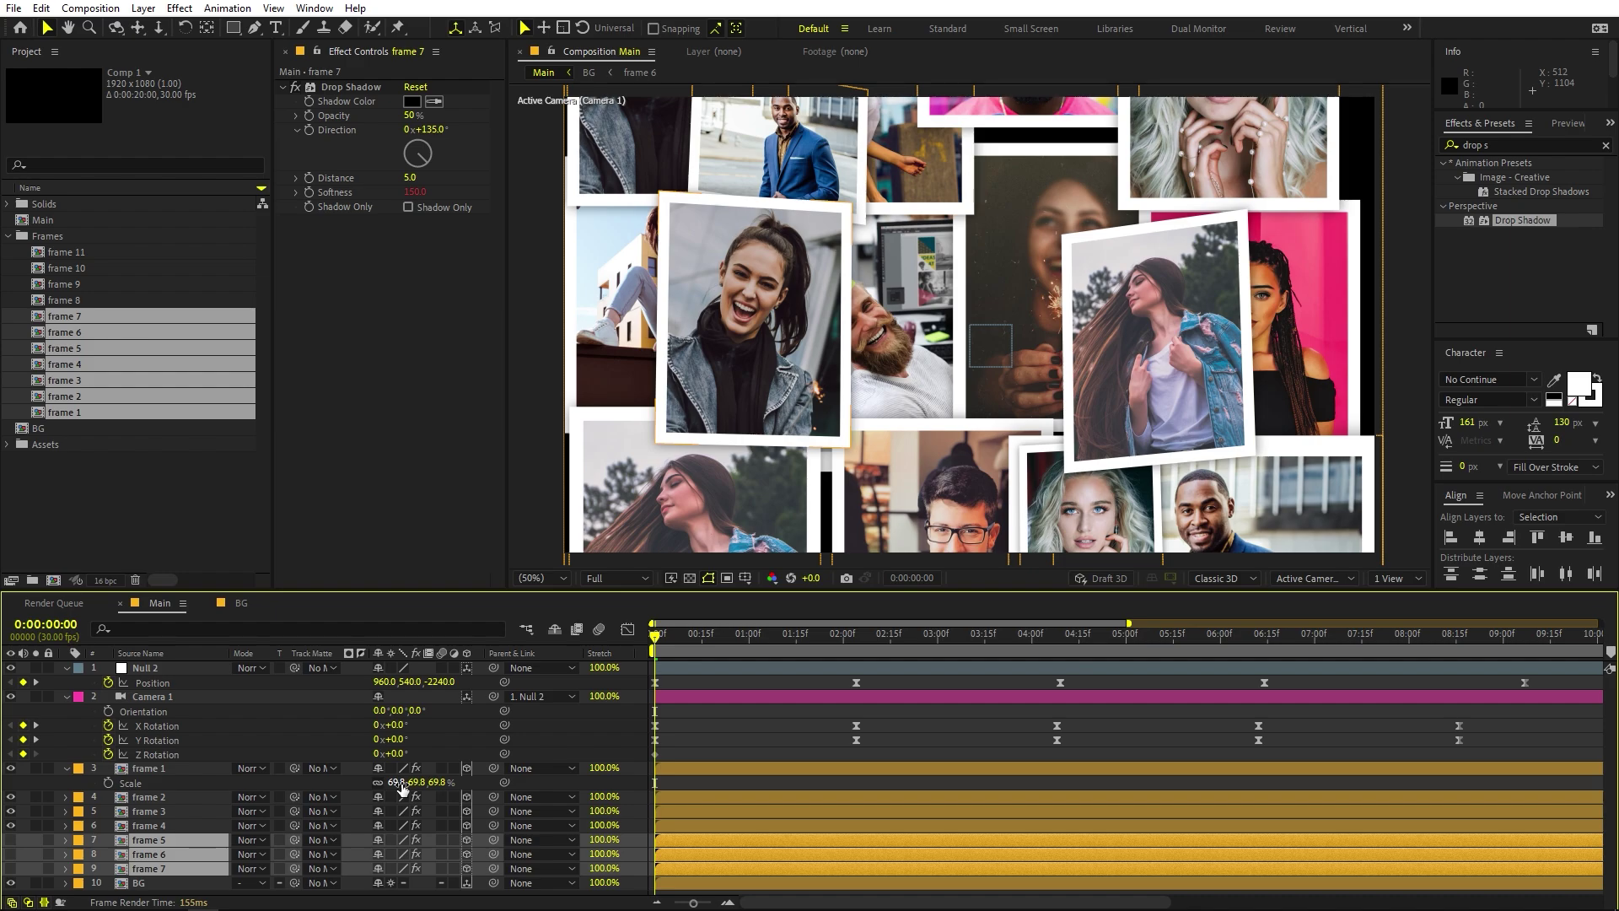
key(Delete)
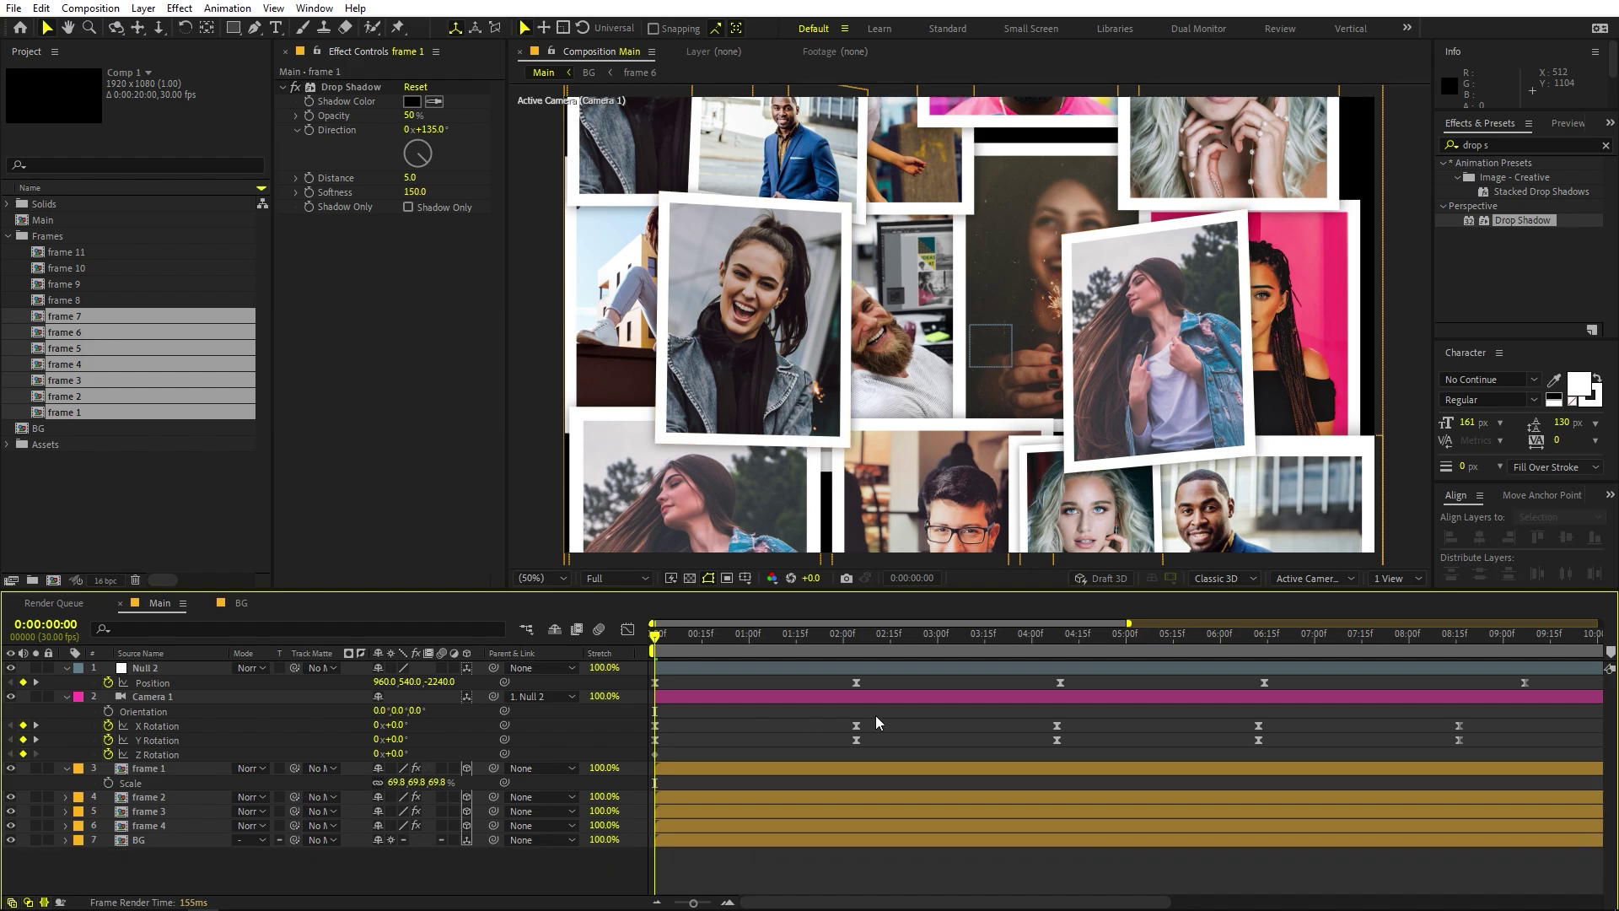
Step: Expand the Camera Options of Camera 1 and turn on Depth of Field
click(168, 694)
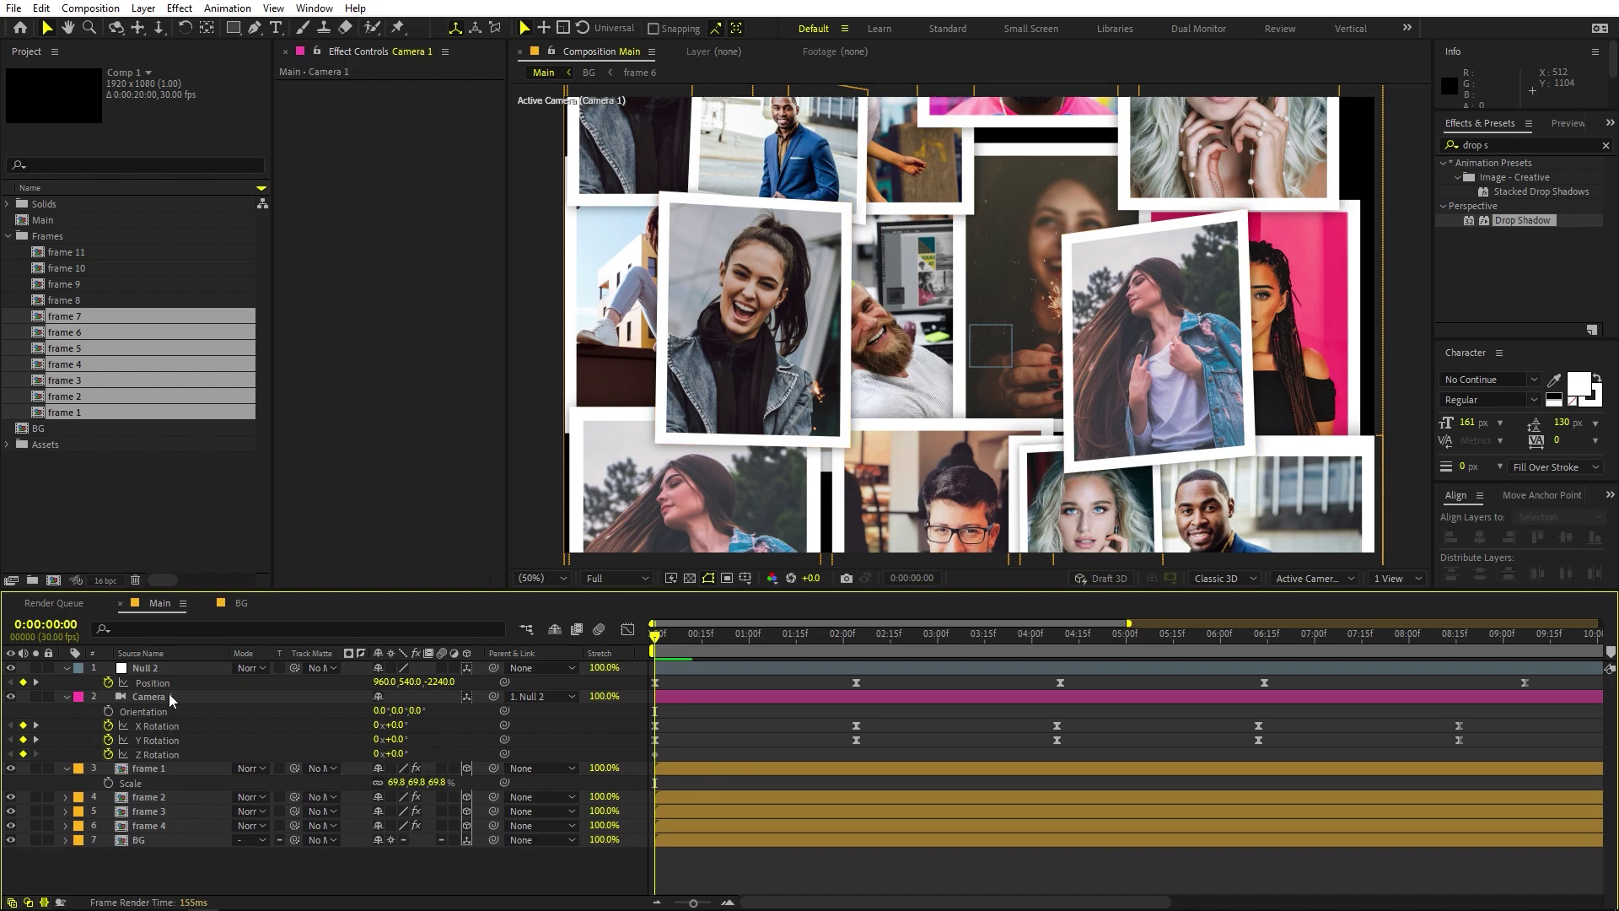
click(165, 694)
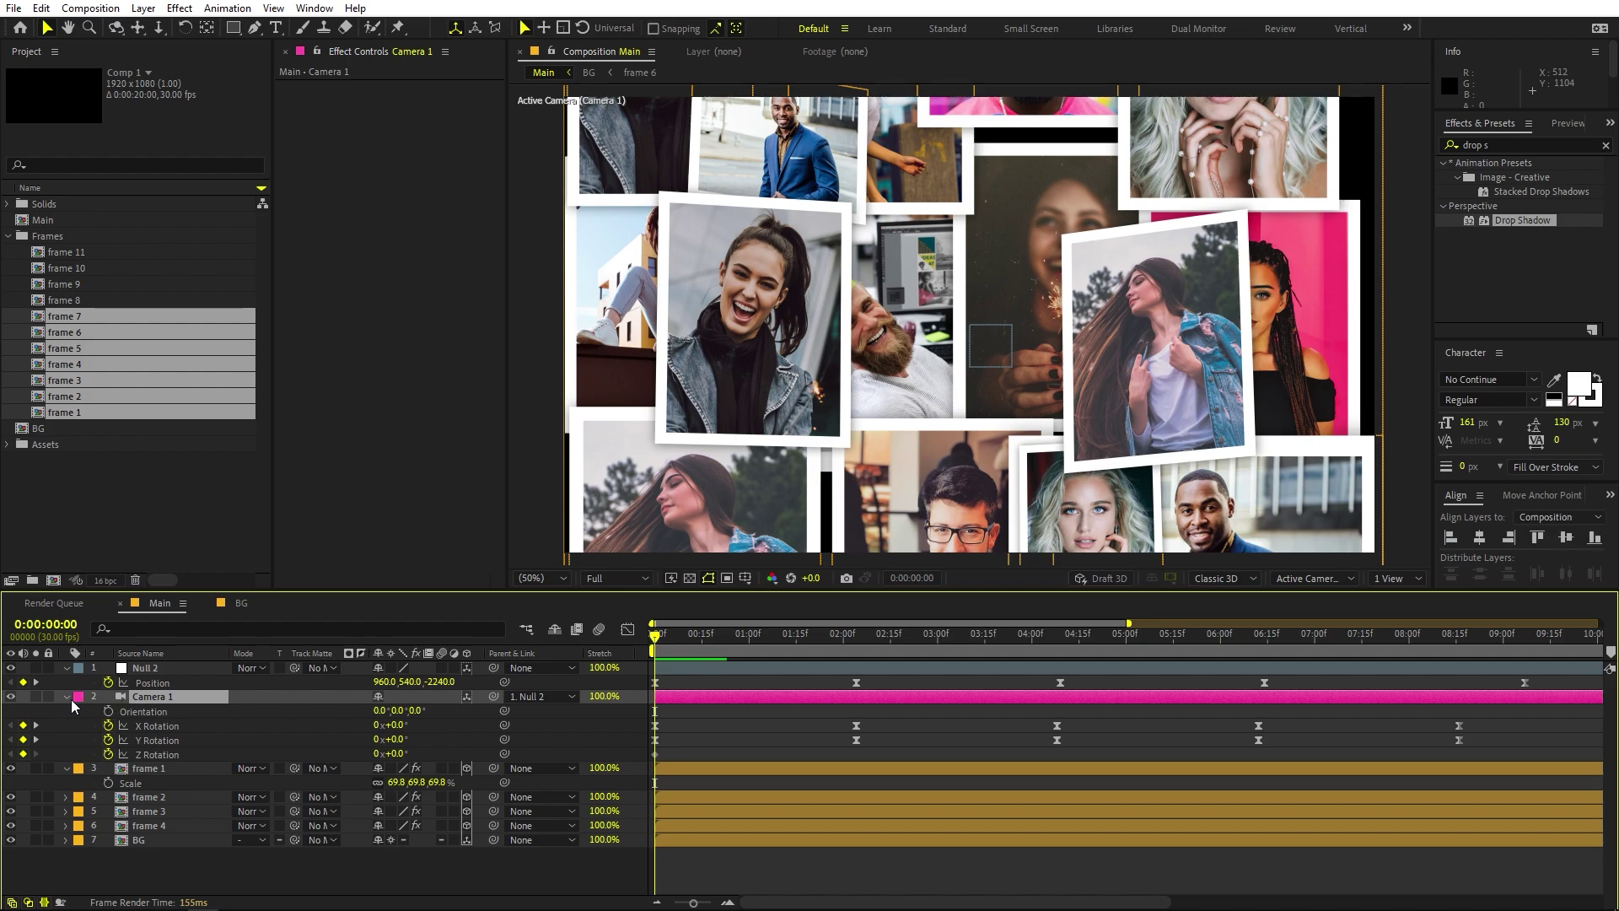
click(66, 698)
click(65, 698)
click(71, 734)
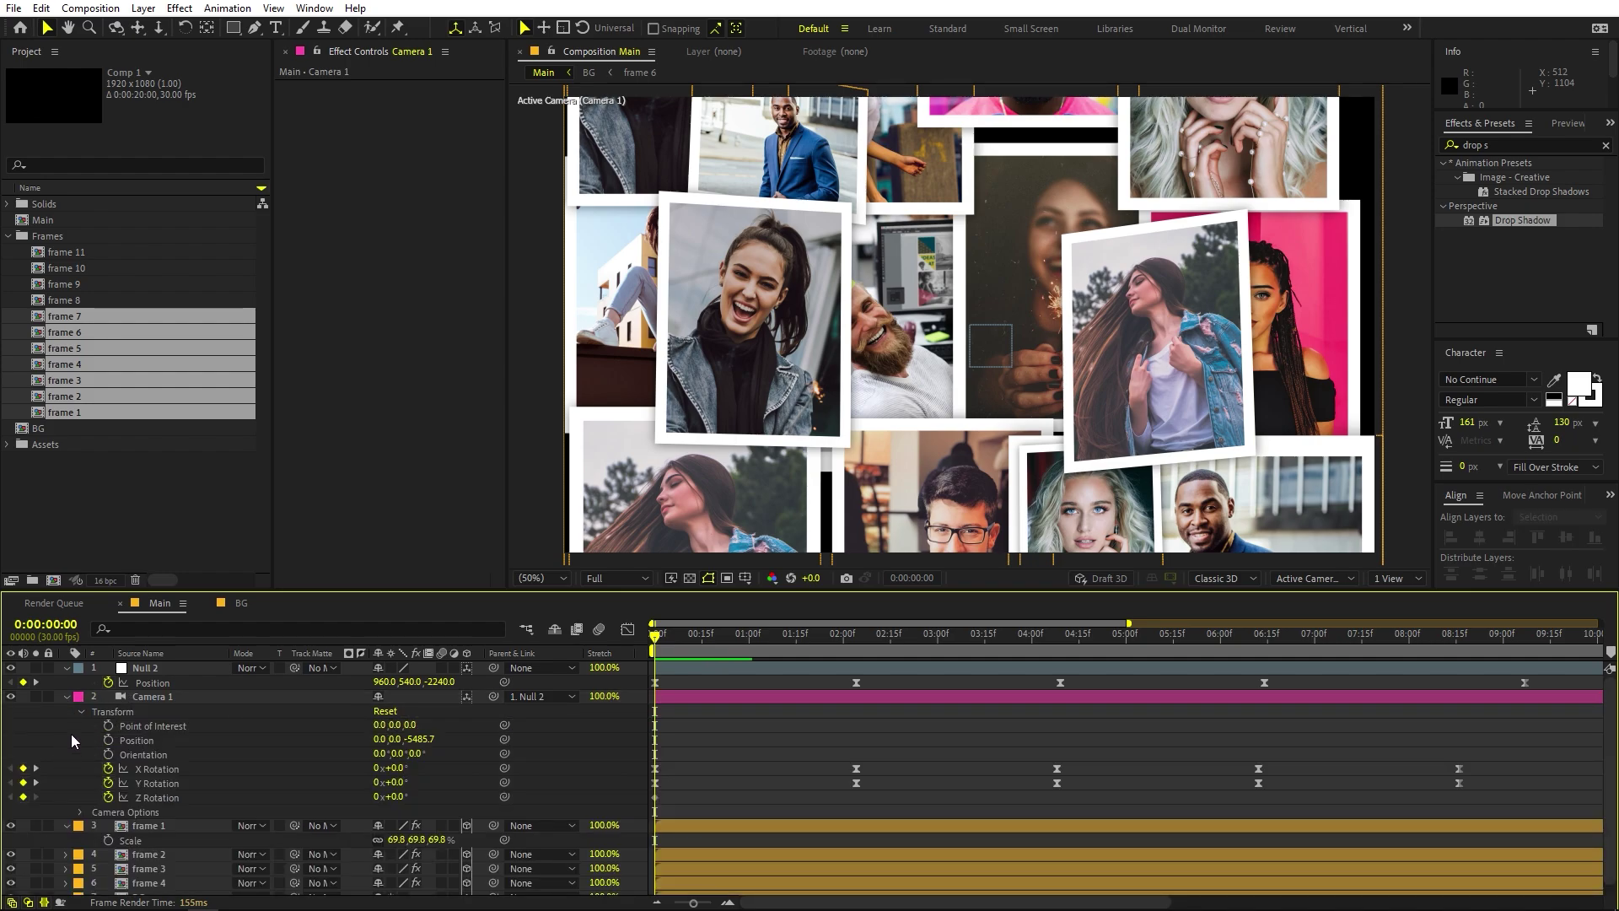
click(80, 811)
scroll(79, 812, down, 5)
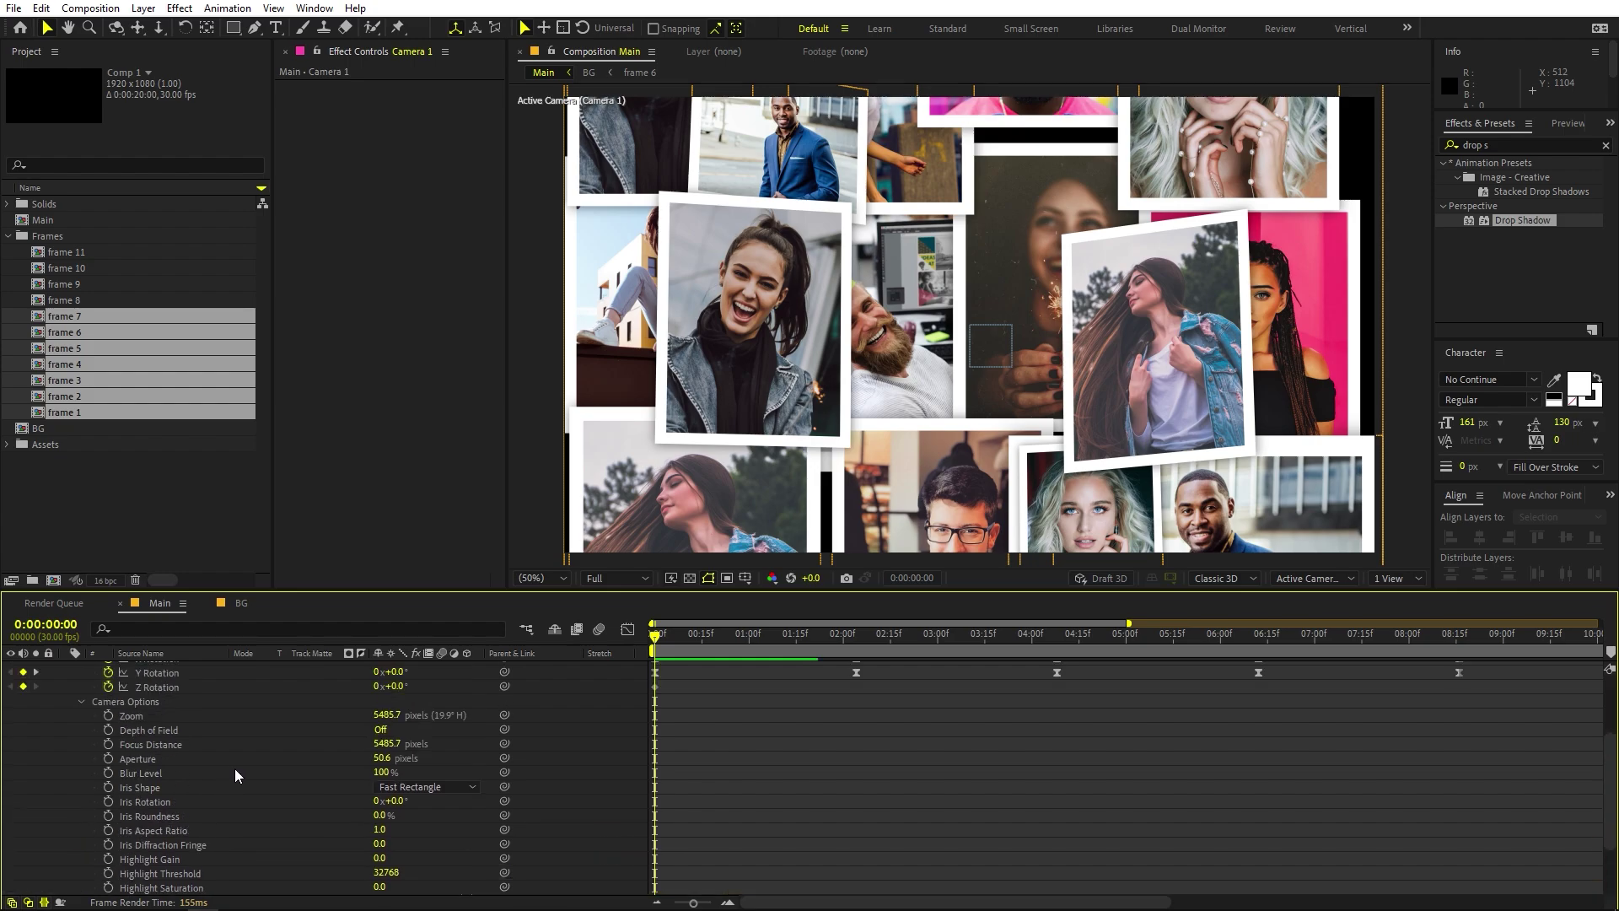
click(149, 730)
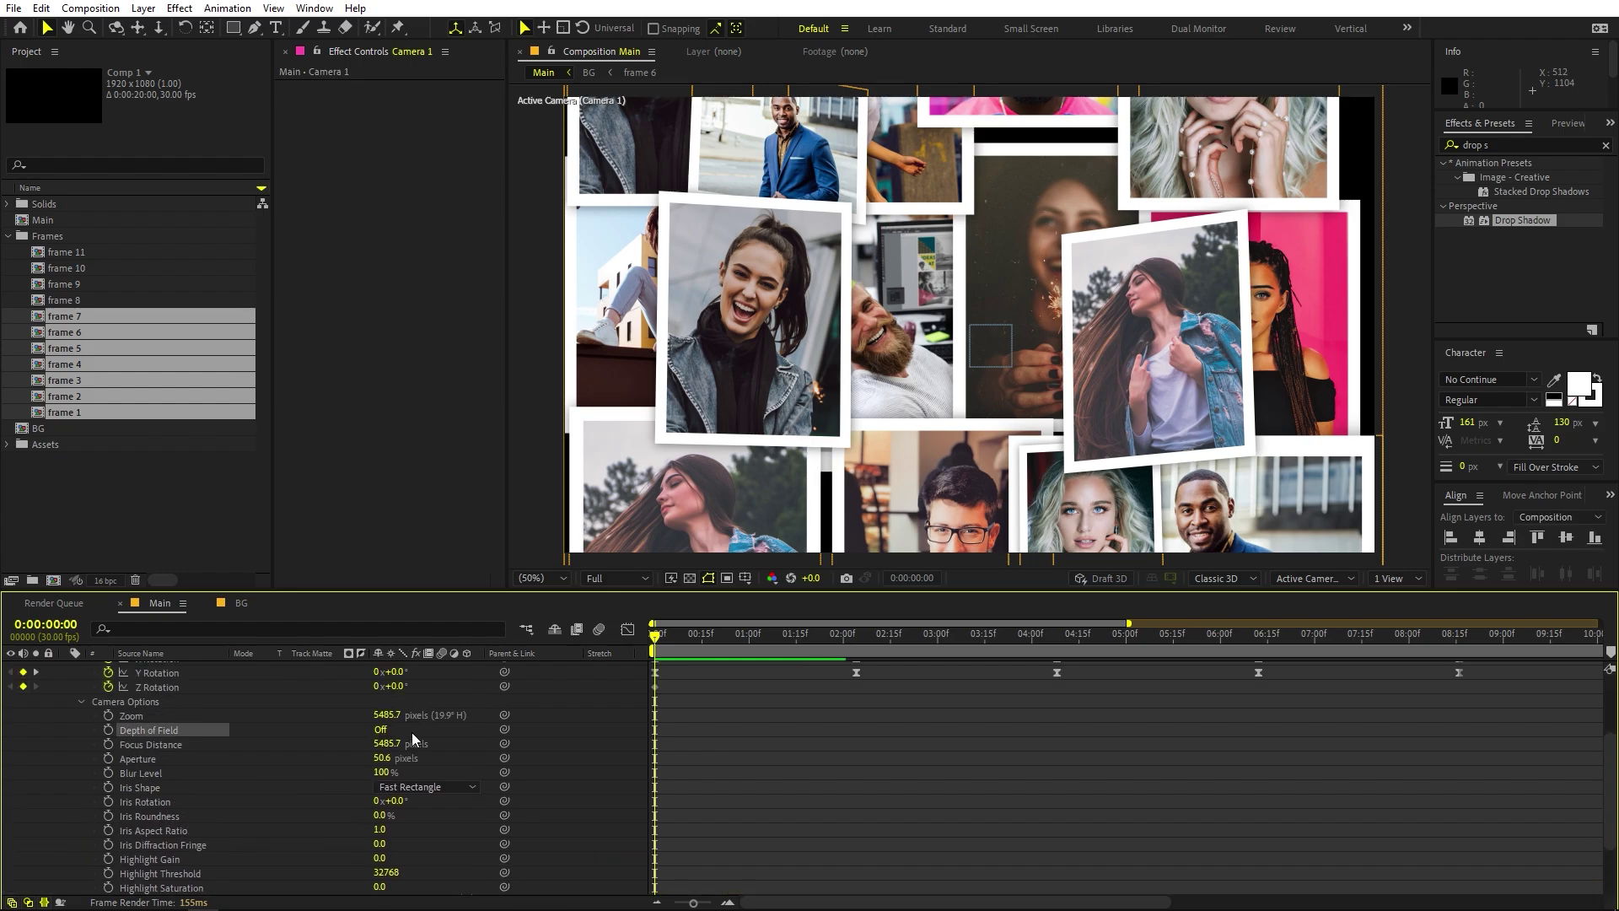
click(379, 730)
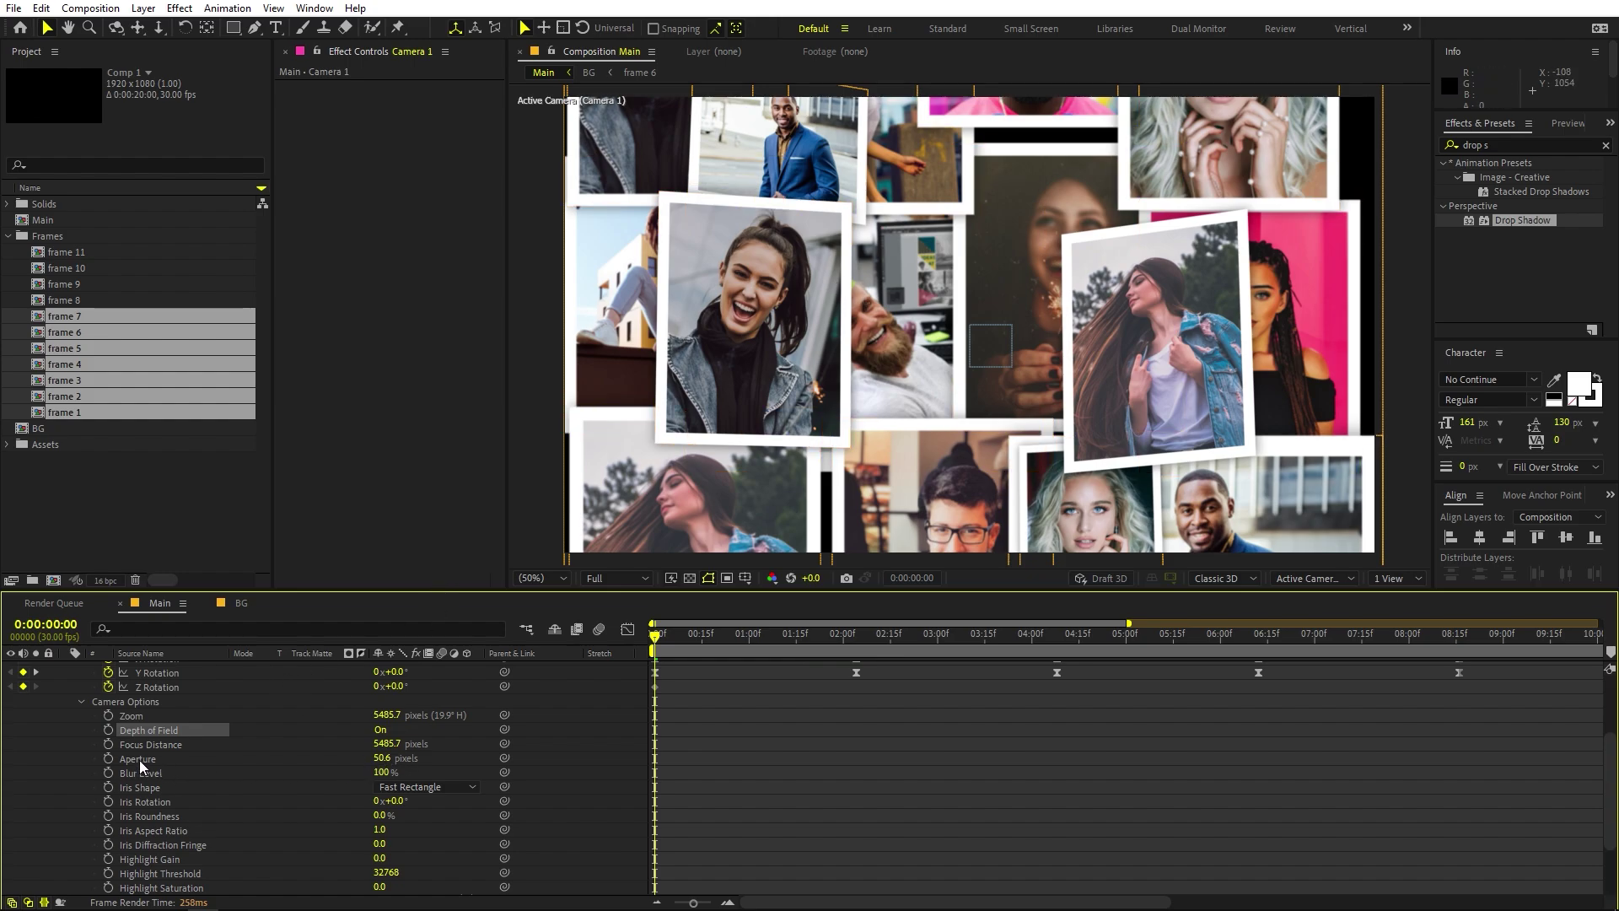
Step: Try an Aperture of about 547.6 pixels and a Focus Distance of 0 pixels, then undo the Focus Distance change
drag(449, 769, 817, 766)
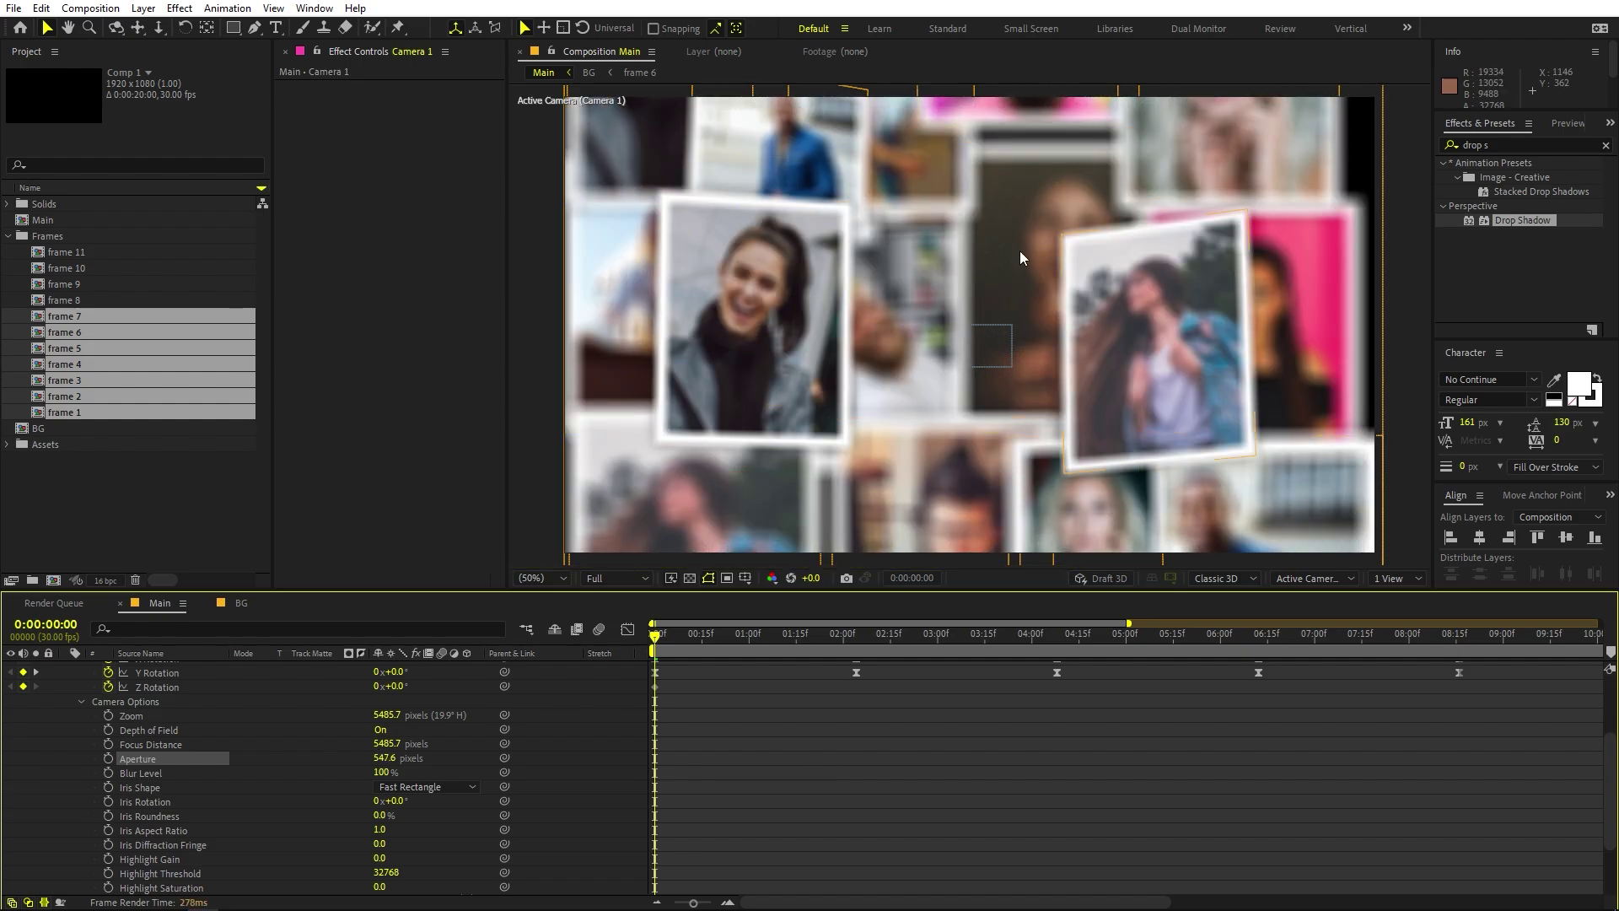
click(139, 744)
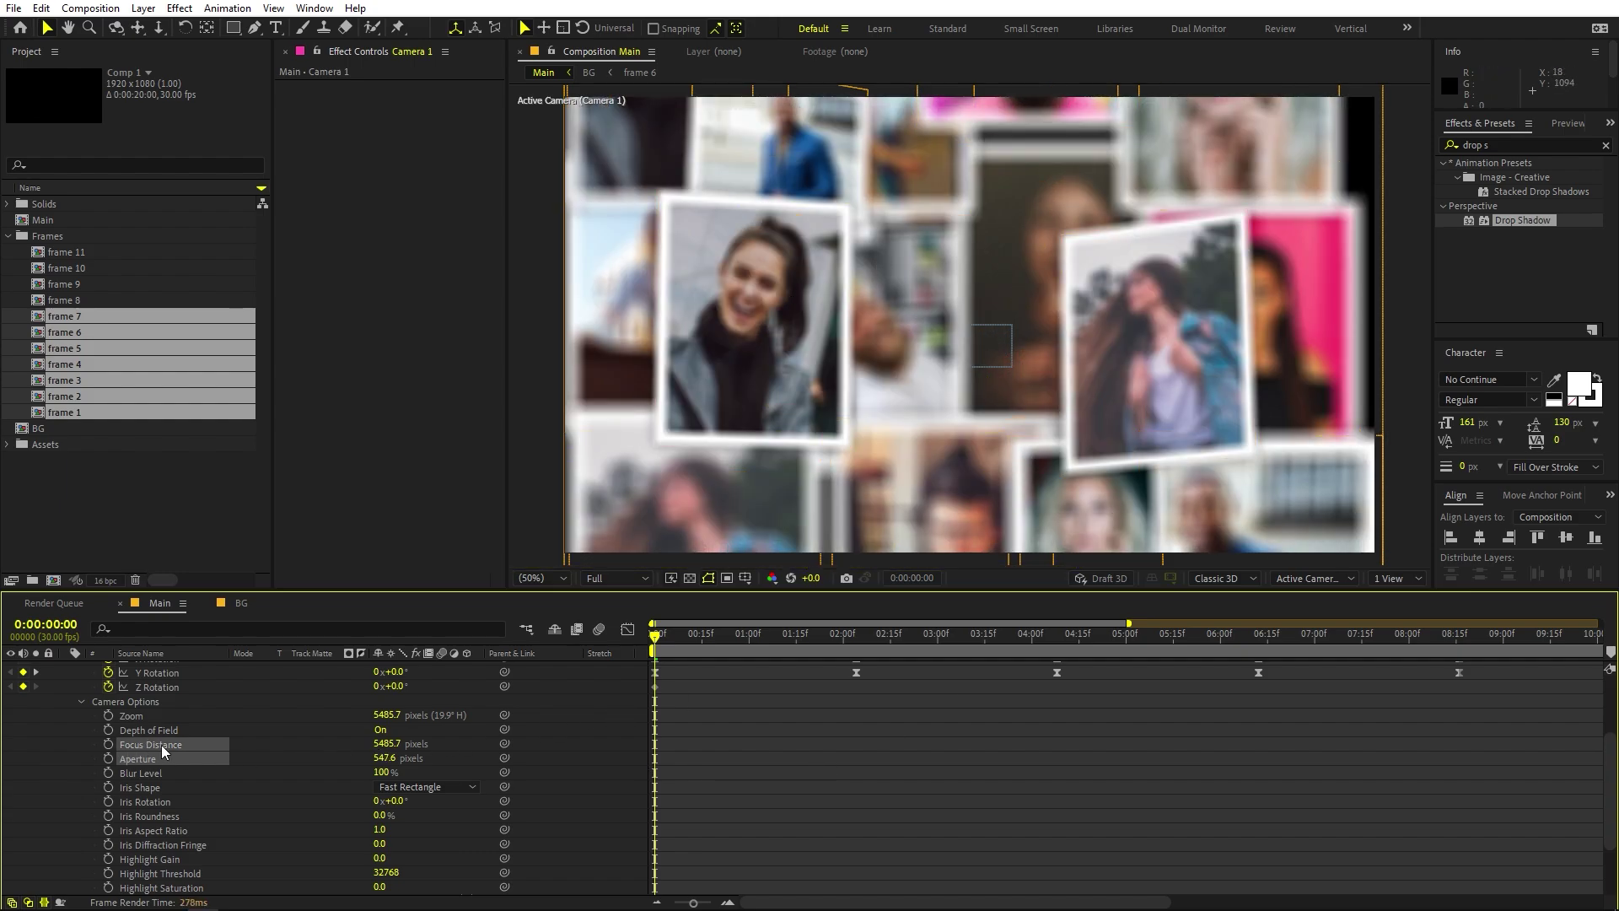
drag(394, 748, 340, 749)
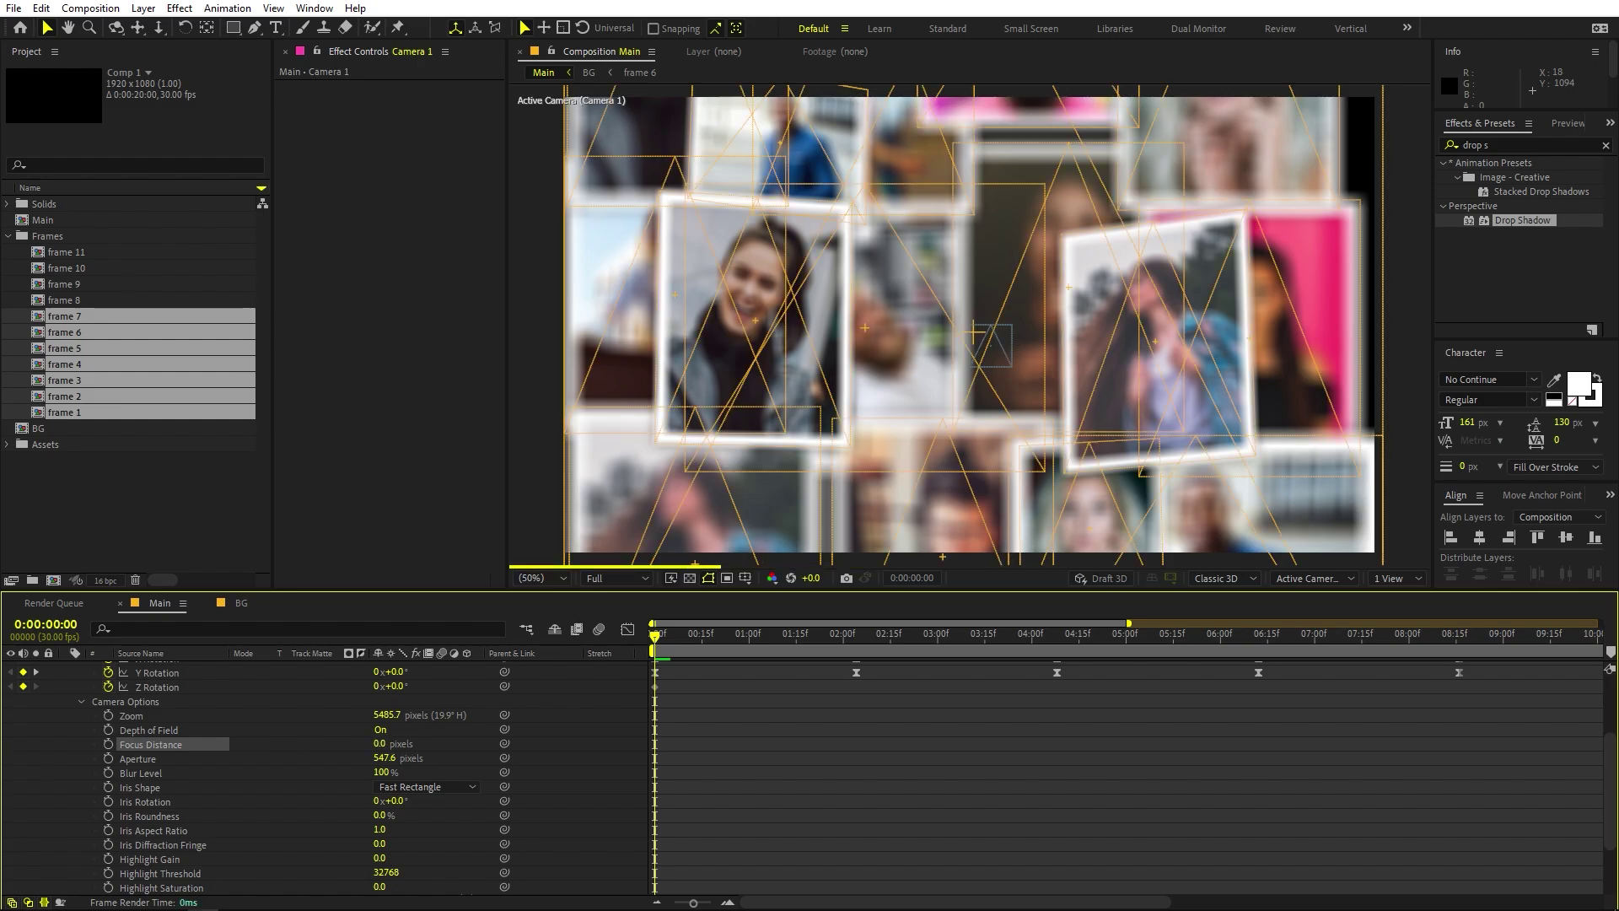
key(ctrl+z)
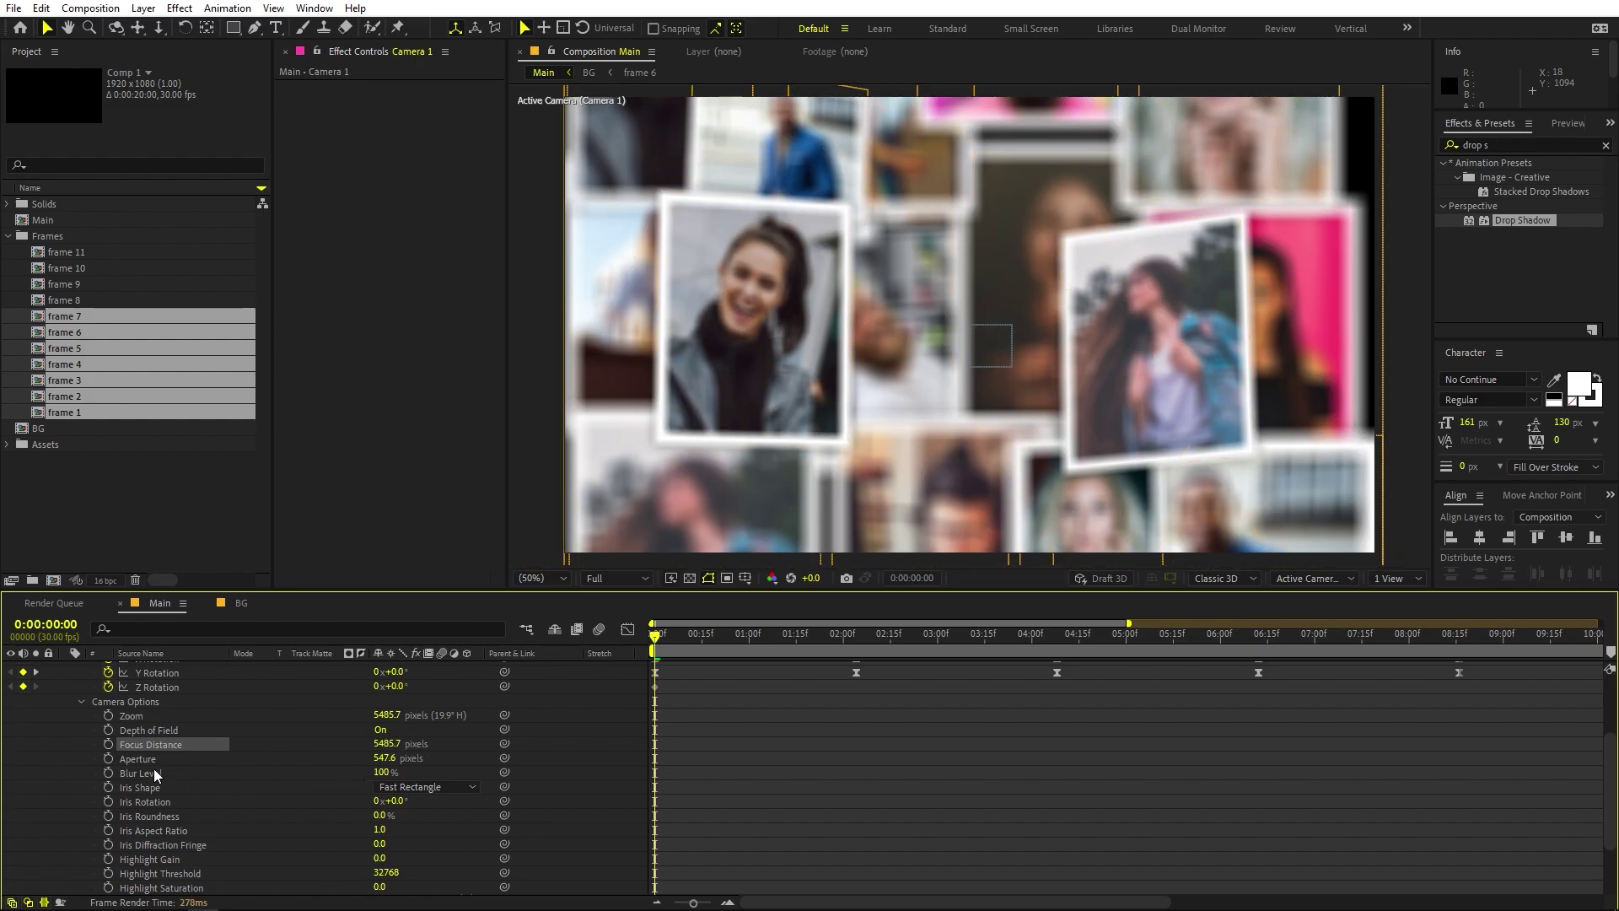
Step: Set the camera's Aperture to about 307.6 pixels and start keyframing Focus Distance at the first frame
drag(377, 758, 135, 783)
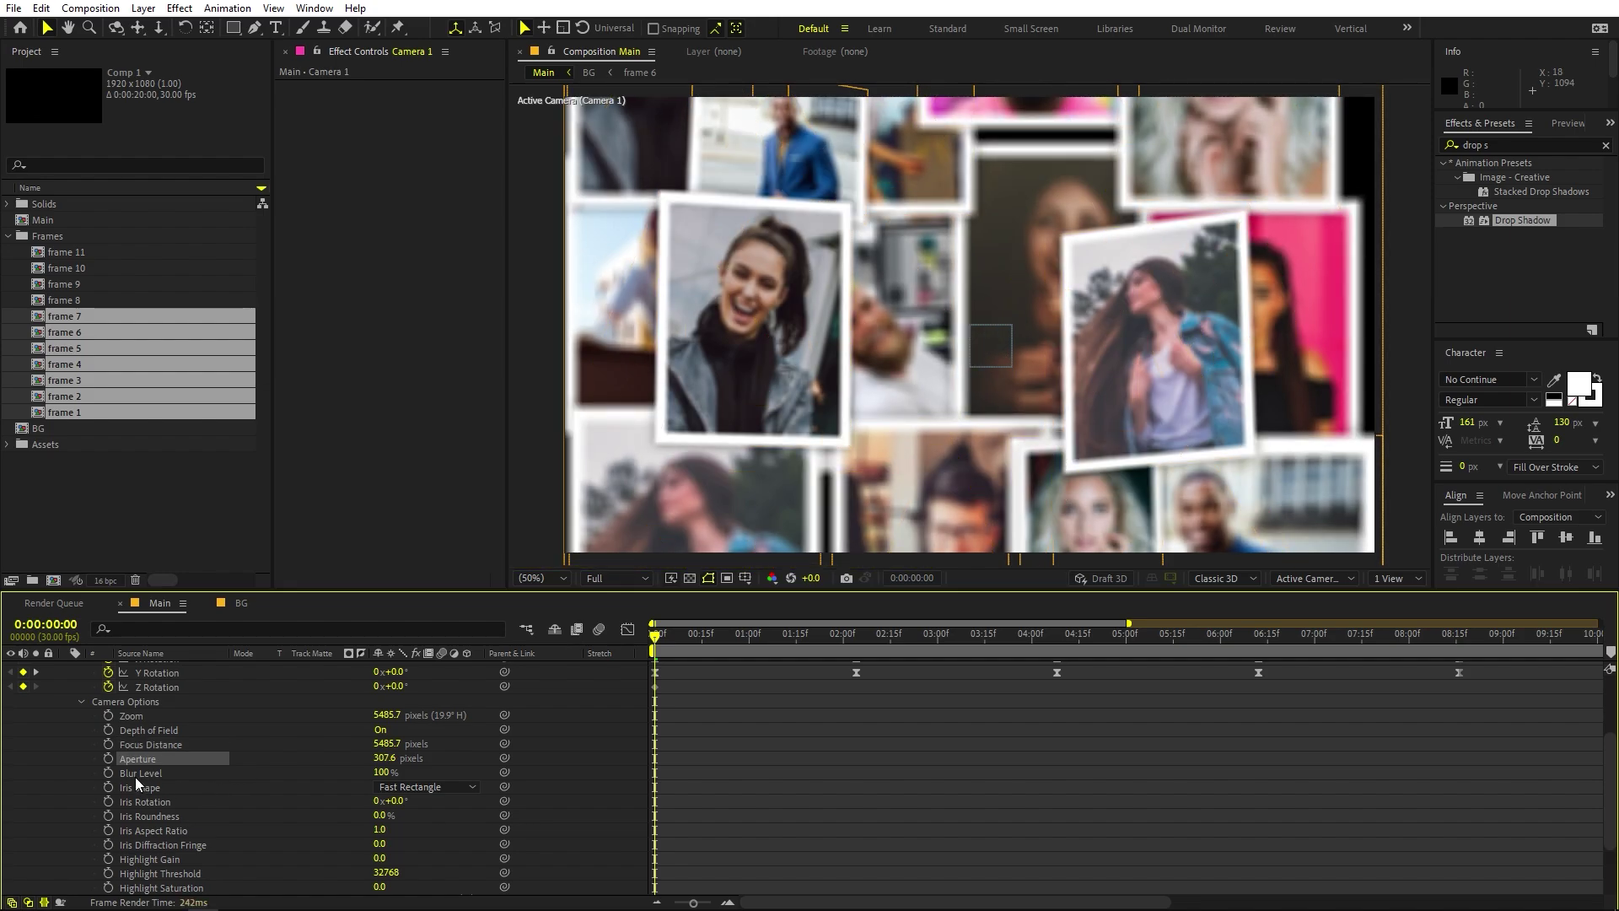
click(108, 744)
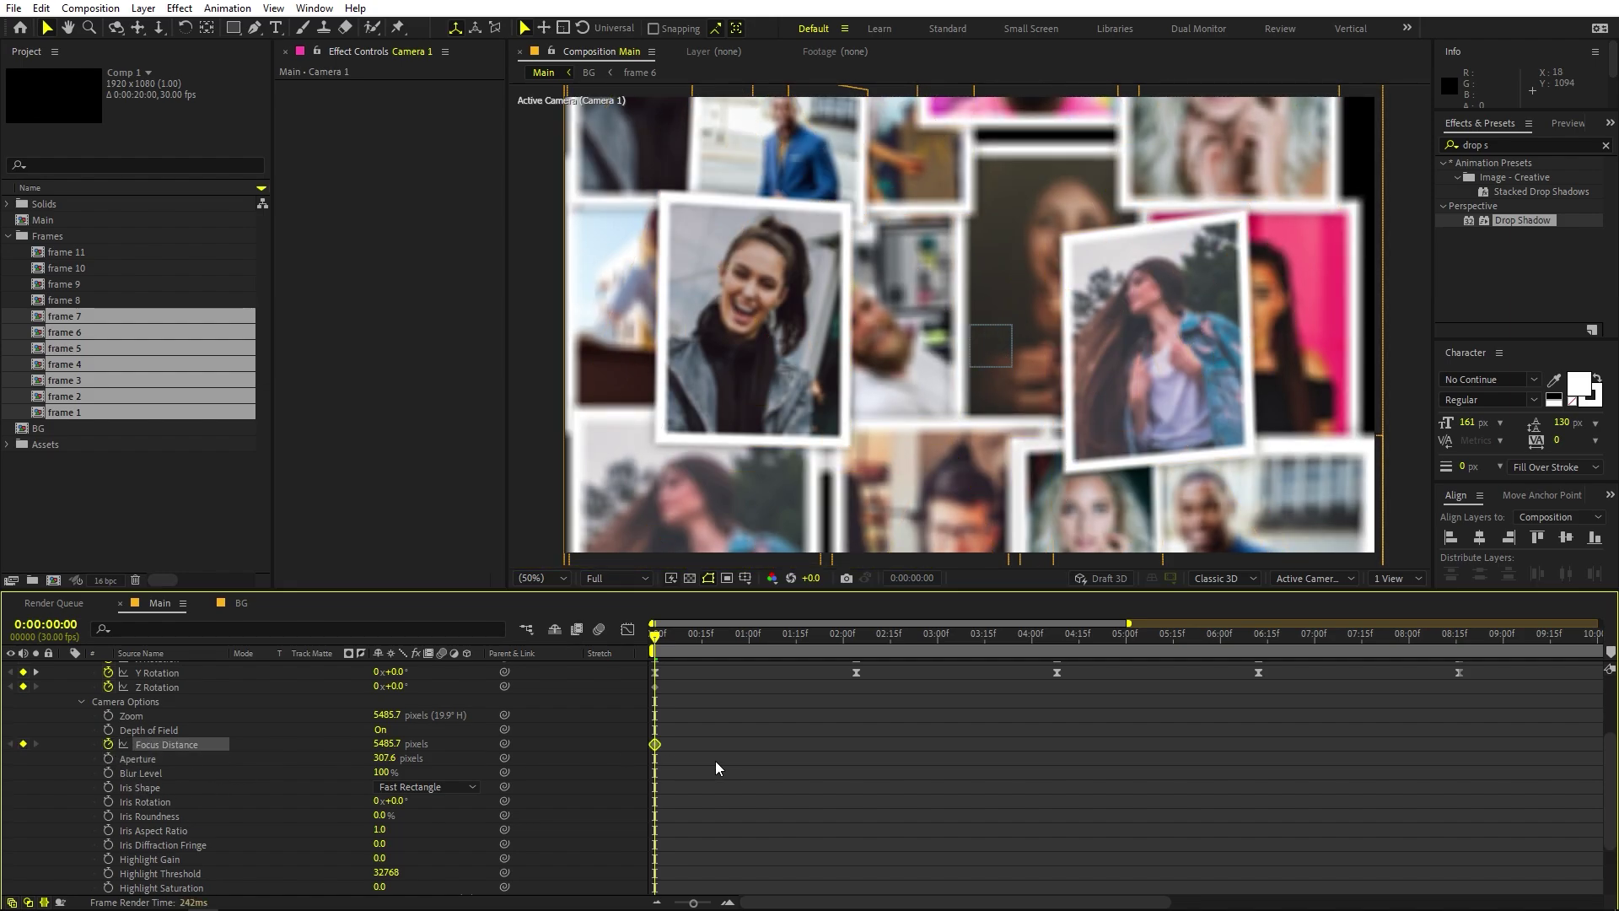
click(659, 703)
Step: Add a Focus Distance keyframe of about 6335.5 pixels at 2:04 so the laughing woman's photo is sharp
drag(687, 637, 848, 649)
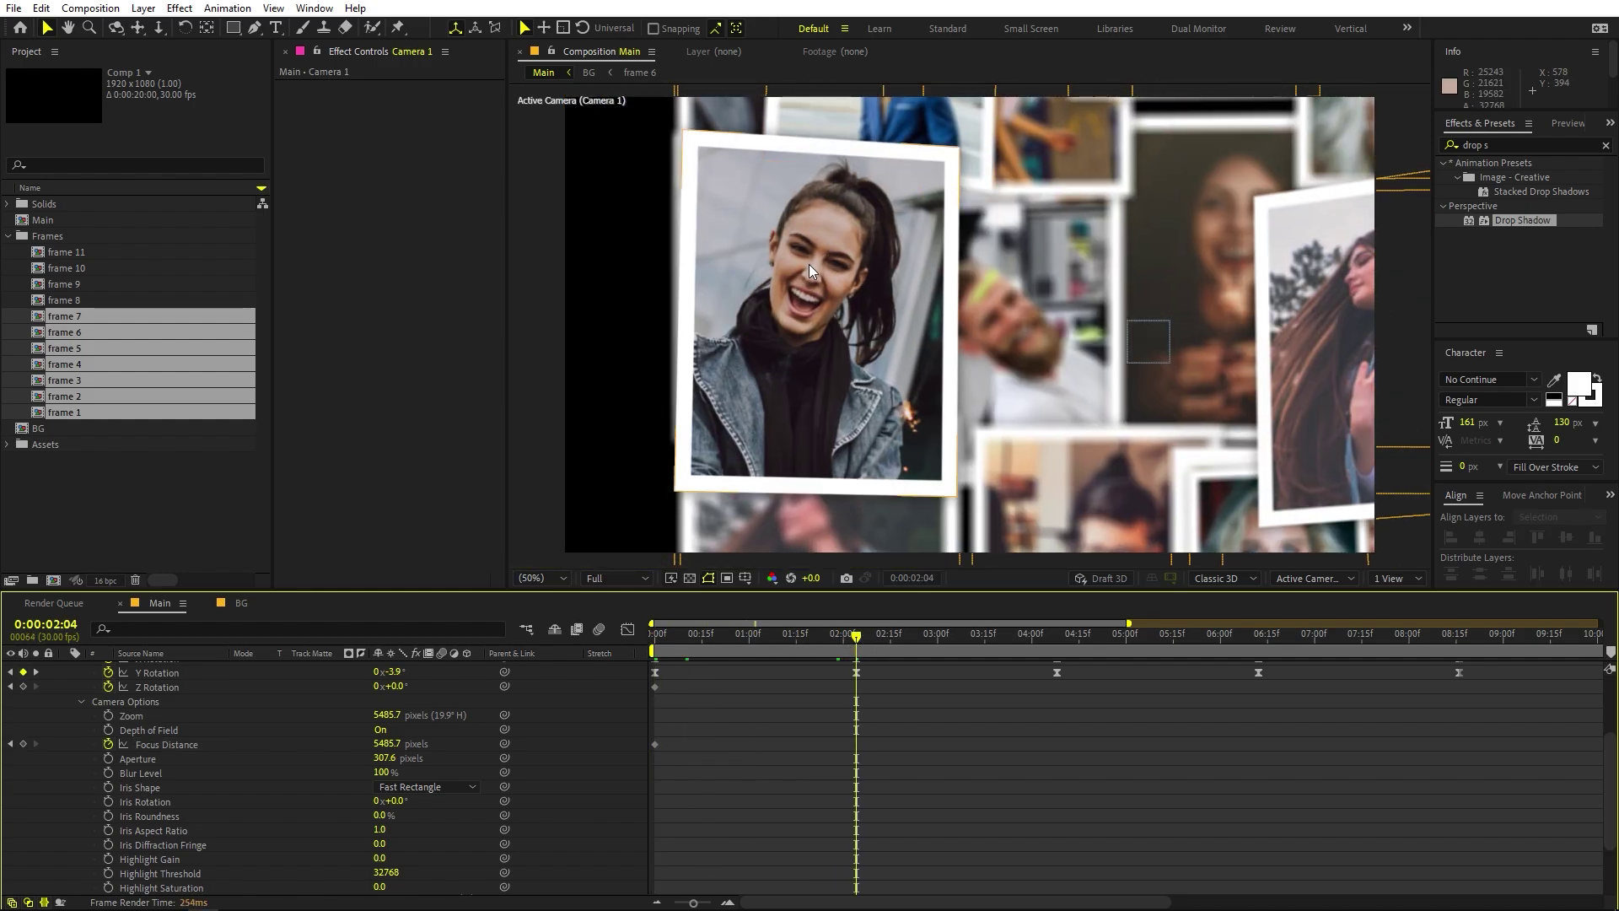
scroll(843, 314, up, 2)
drag(754, 211, 1301, 401)
drag(1011, 283, 1054, 347)
scroll(1054, 346, up, 1)
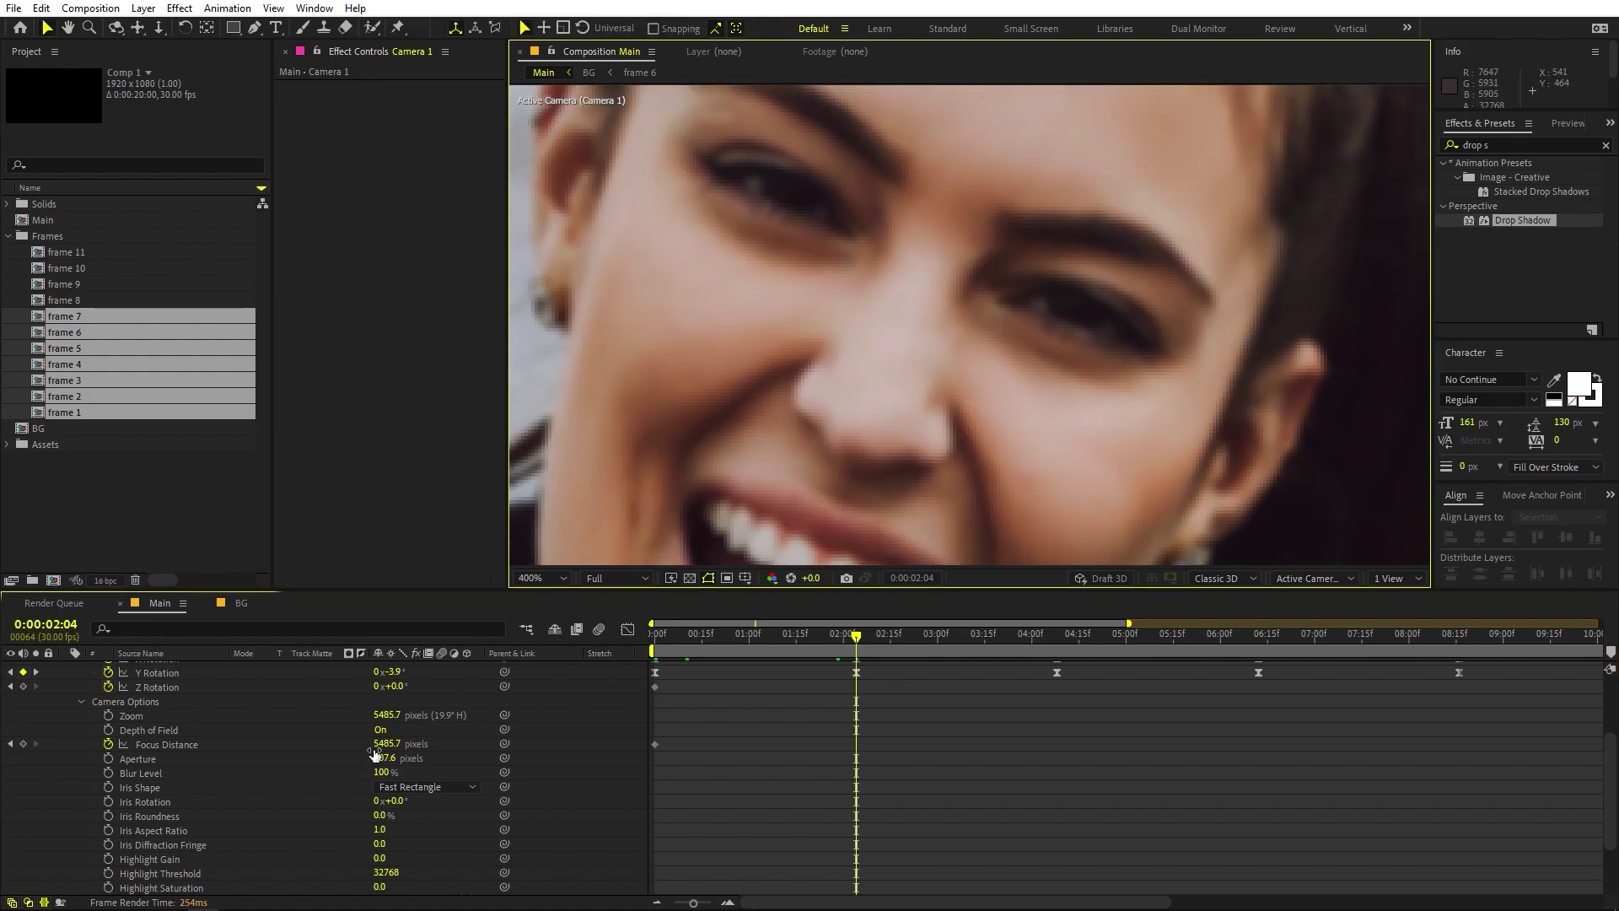
drag(382, 743, 363, 742)
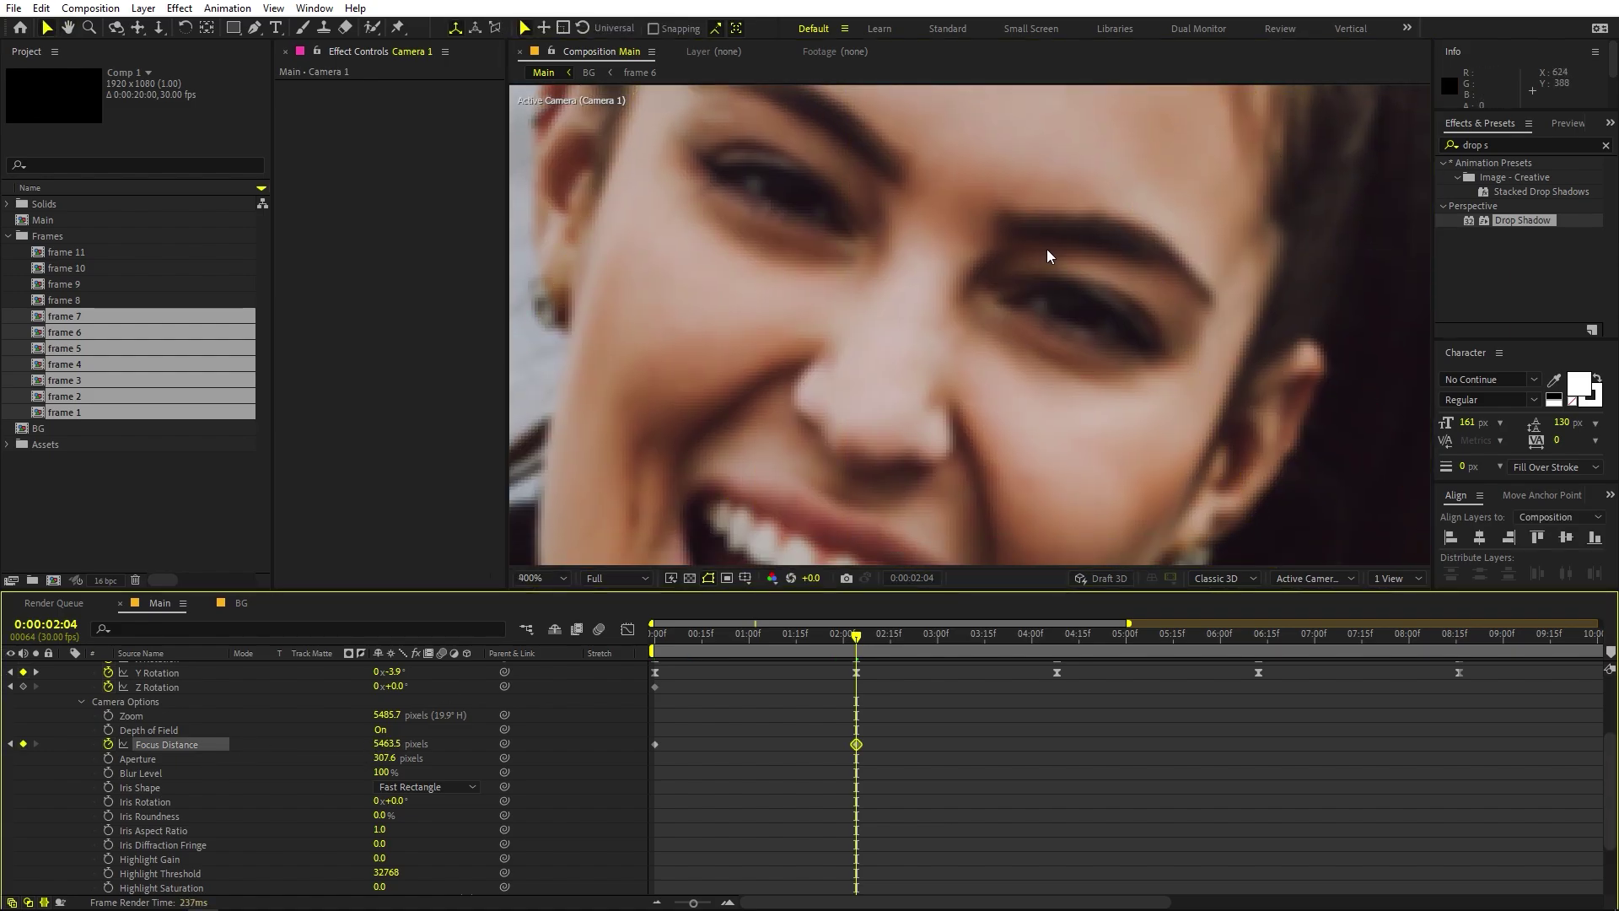
scroll(1060, 252, up, 2)
drag(1060, 253, 788, 422)
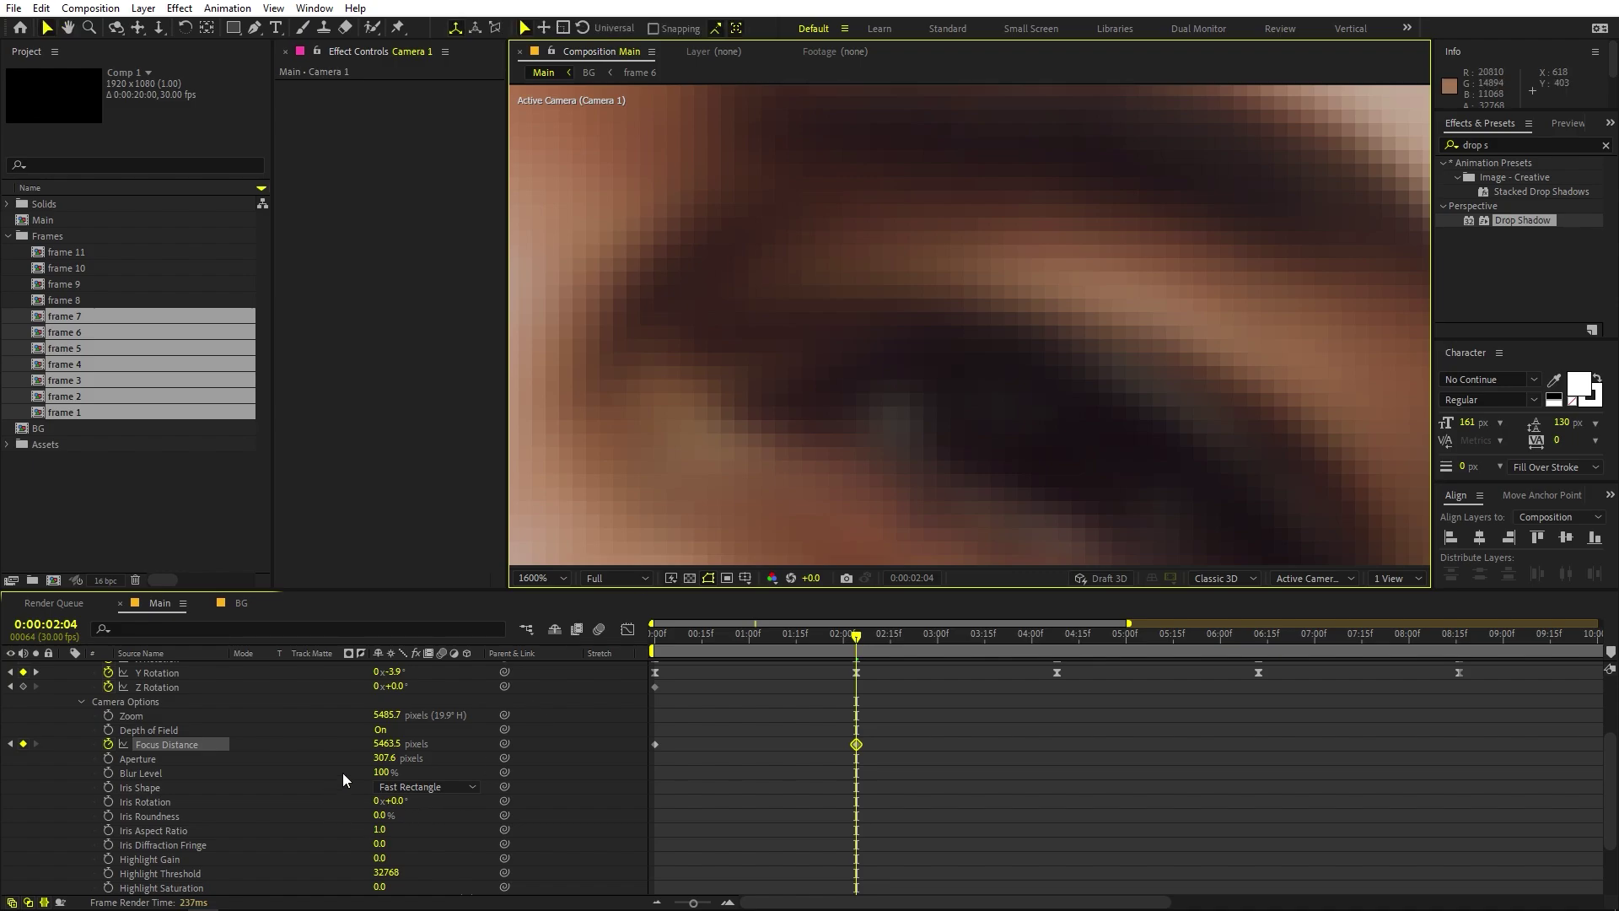
drag(388, 743, 374, 745)
drag(158, 761, 667, 738)
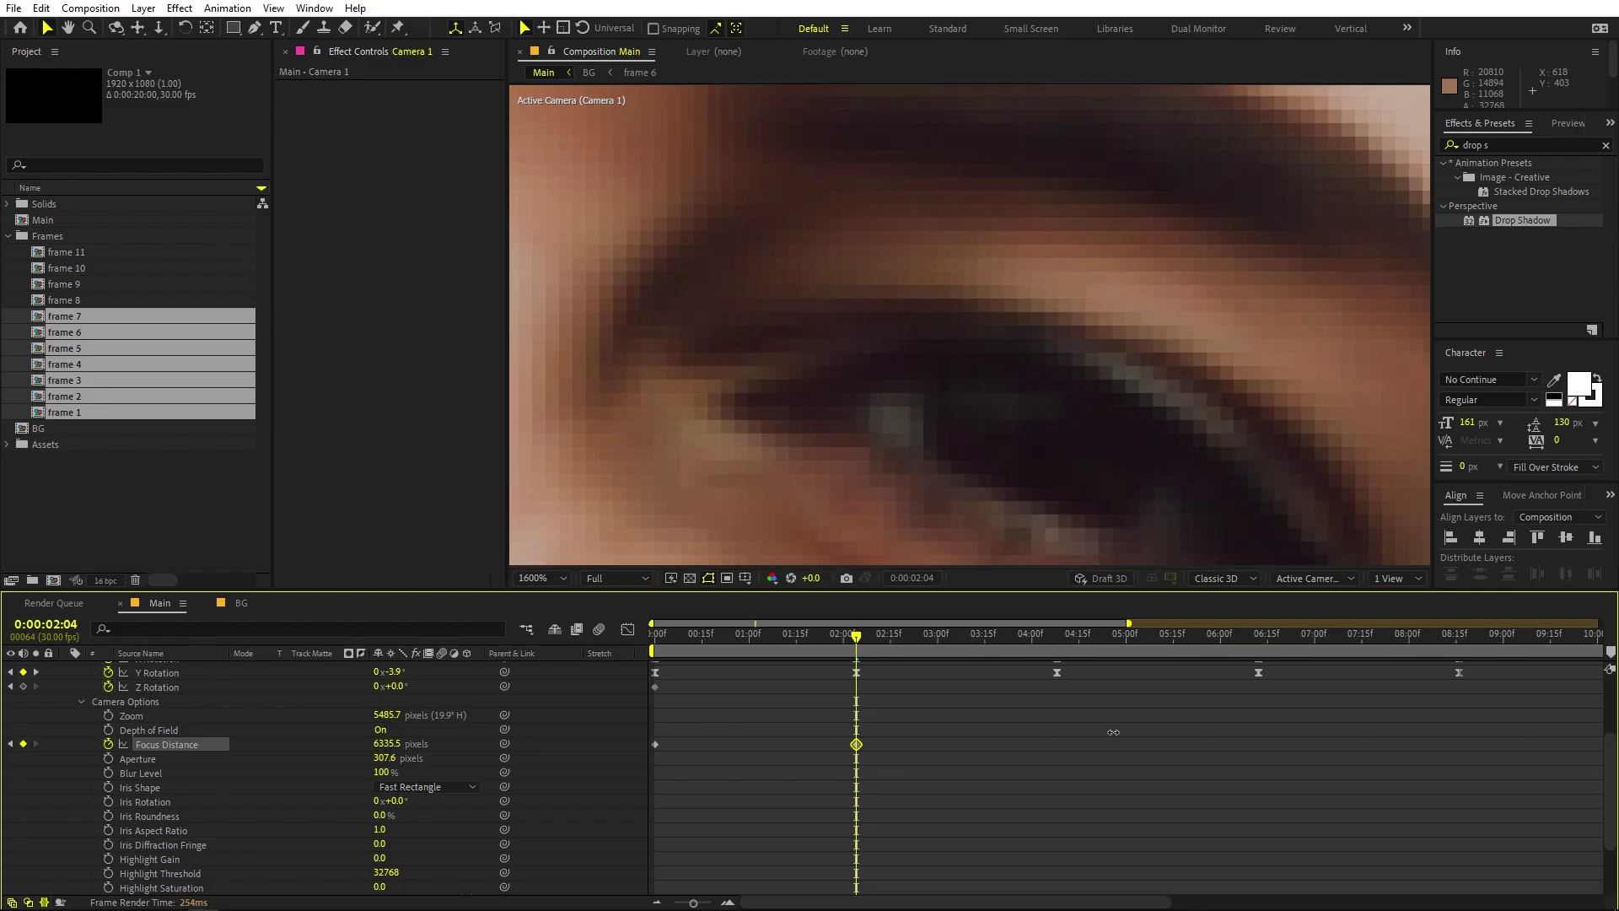
scroll(1064, 420, down, 6)
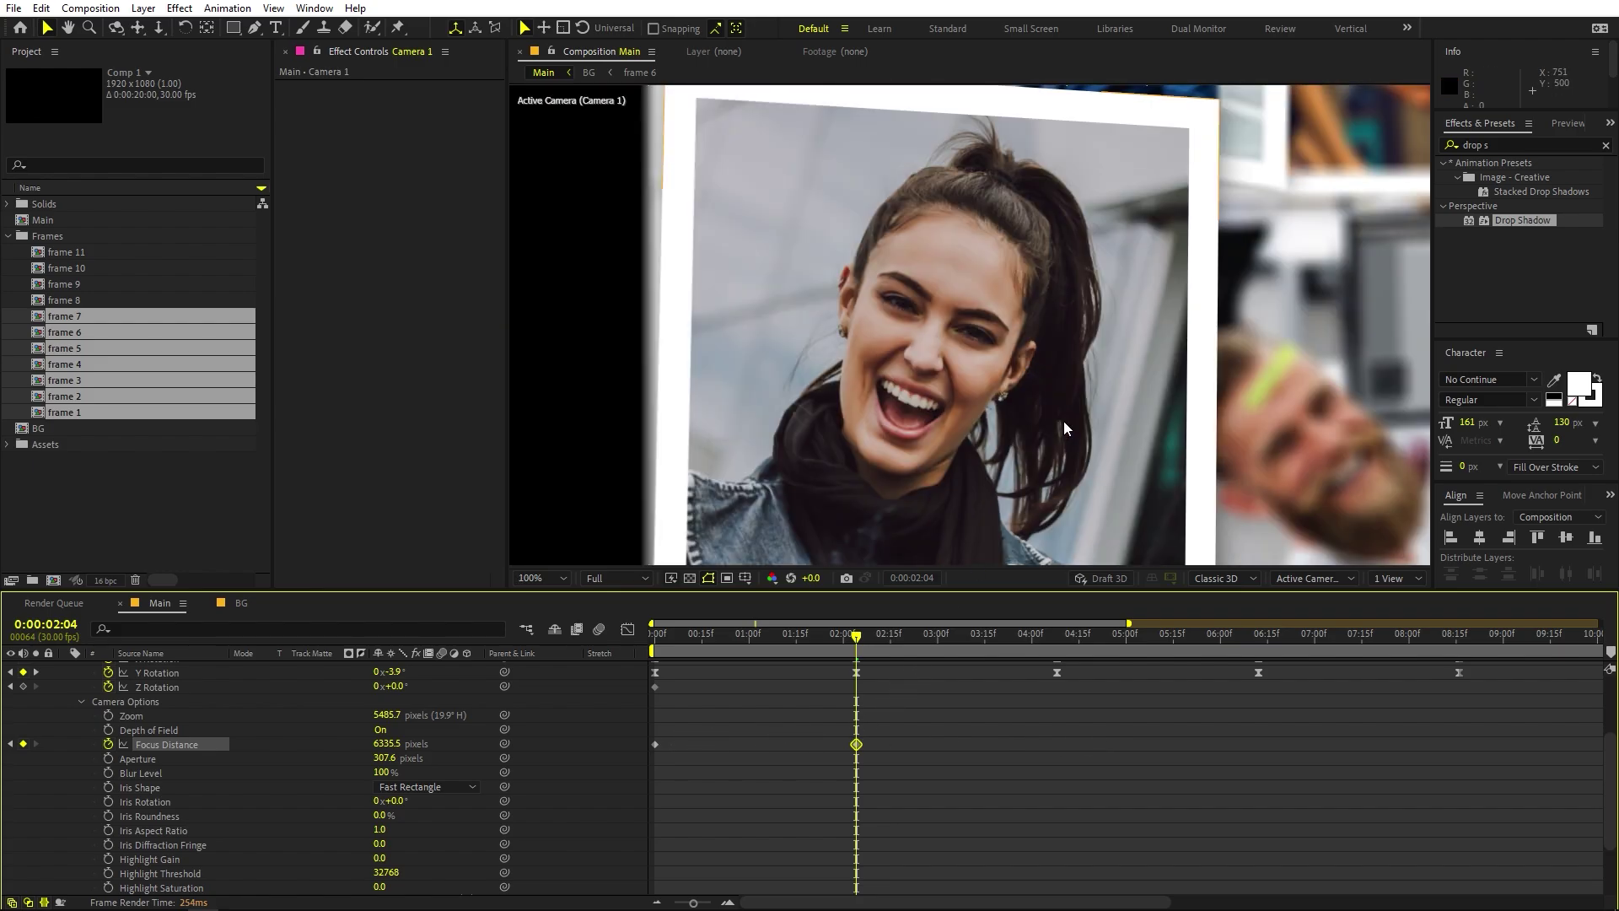
key(h)
drag(1034, 401, 975, 334)
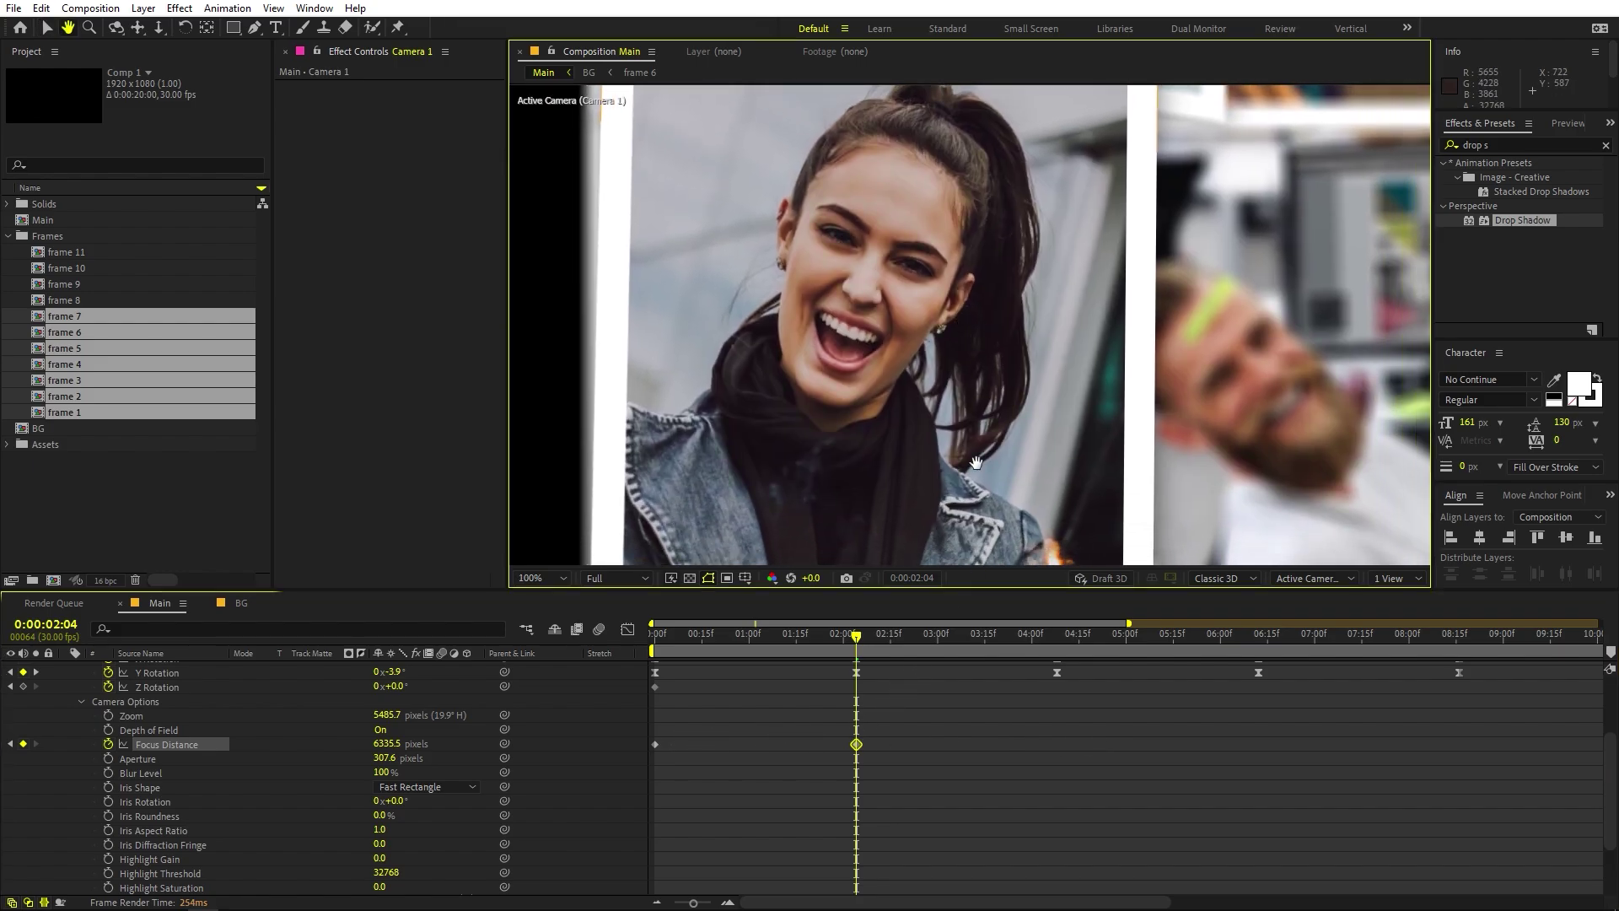
drag(847, 645, 857, 642)
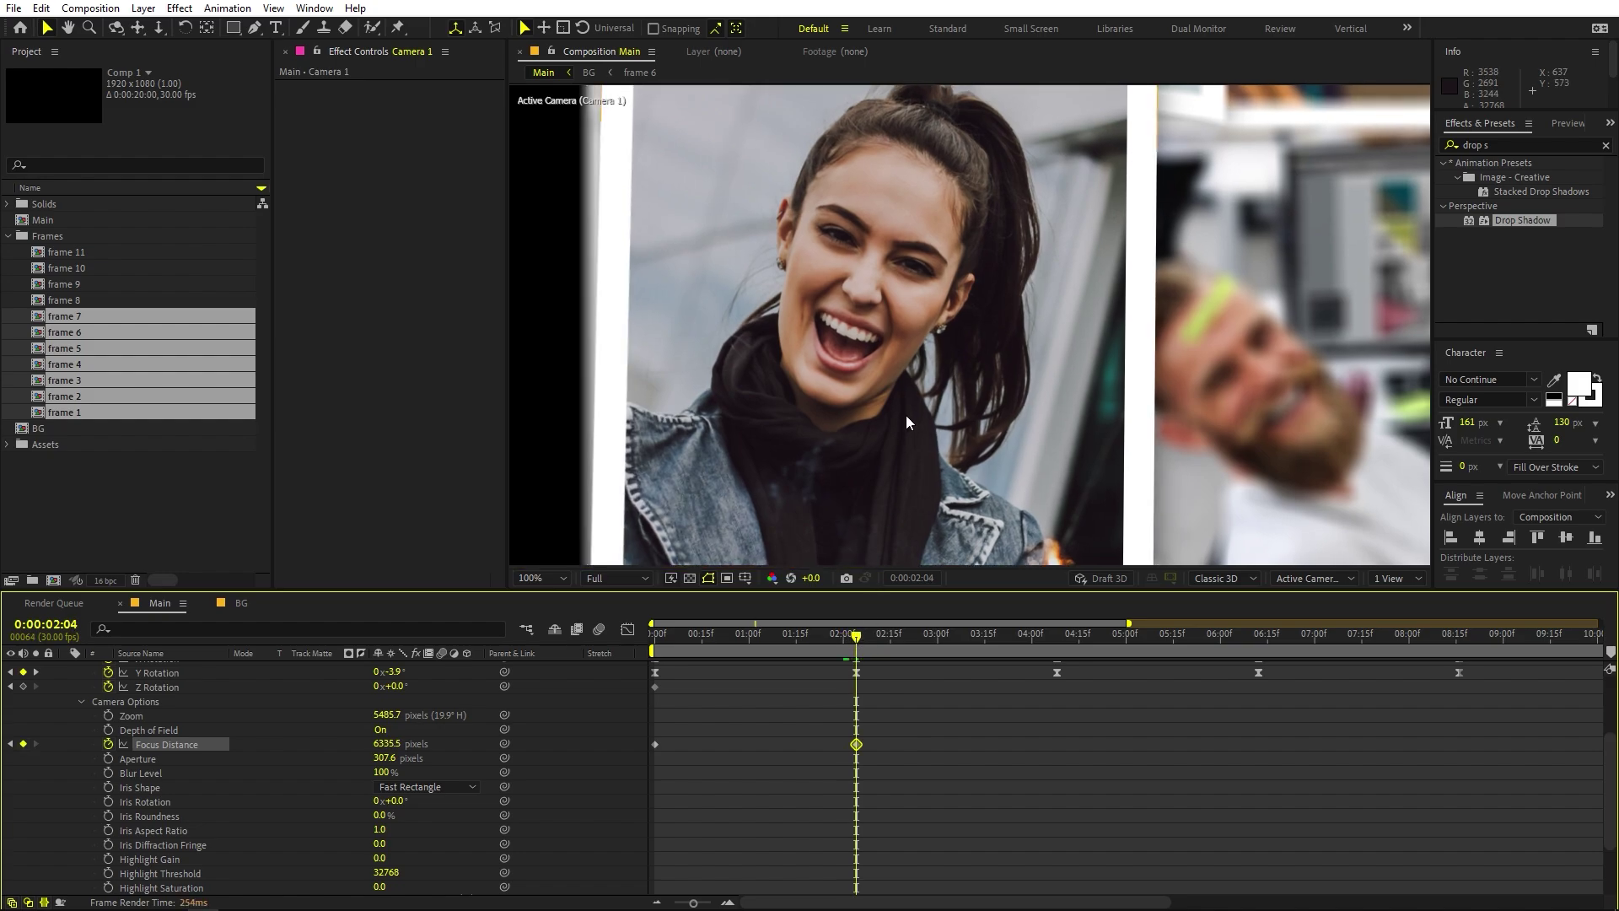
Step: Add a Focus Distance keyframe of about 6046.5 pixels at 4:08, focusing on the photo of the woman in the denim jacket
scroll(961, 325, down, 4)
drag(876, 643, 1055, 681)
scroll(1273, 311, up, 3)
drag(1273, 311, 1170, 387)
scroll(1244, 253, up, 2)
drag(1243, 253, 954, 376)
drag(1214, 405, 1012, 405)
key(v)
scroll(1121, 372, up, 3)
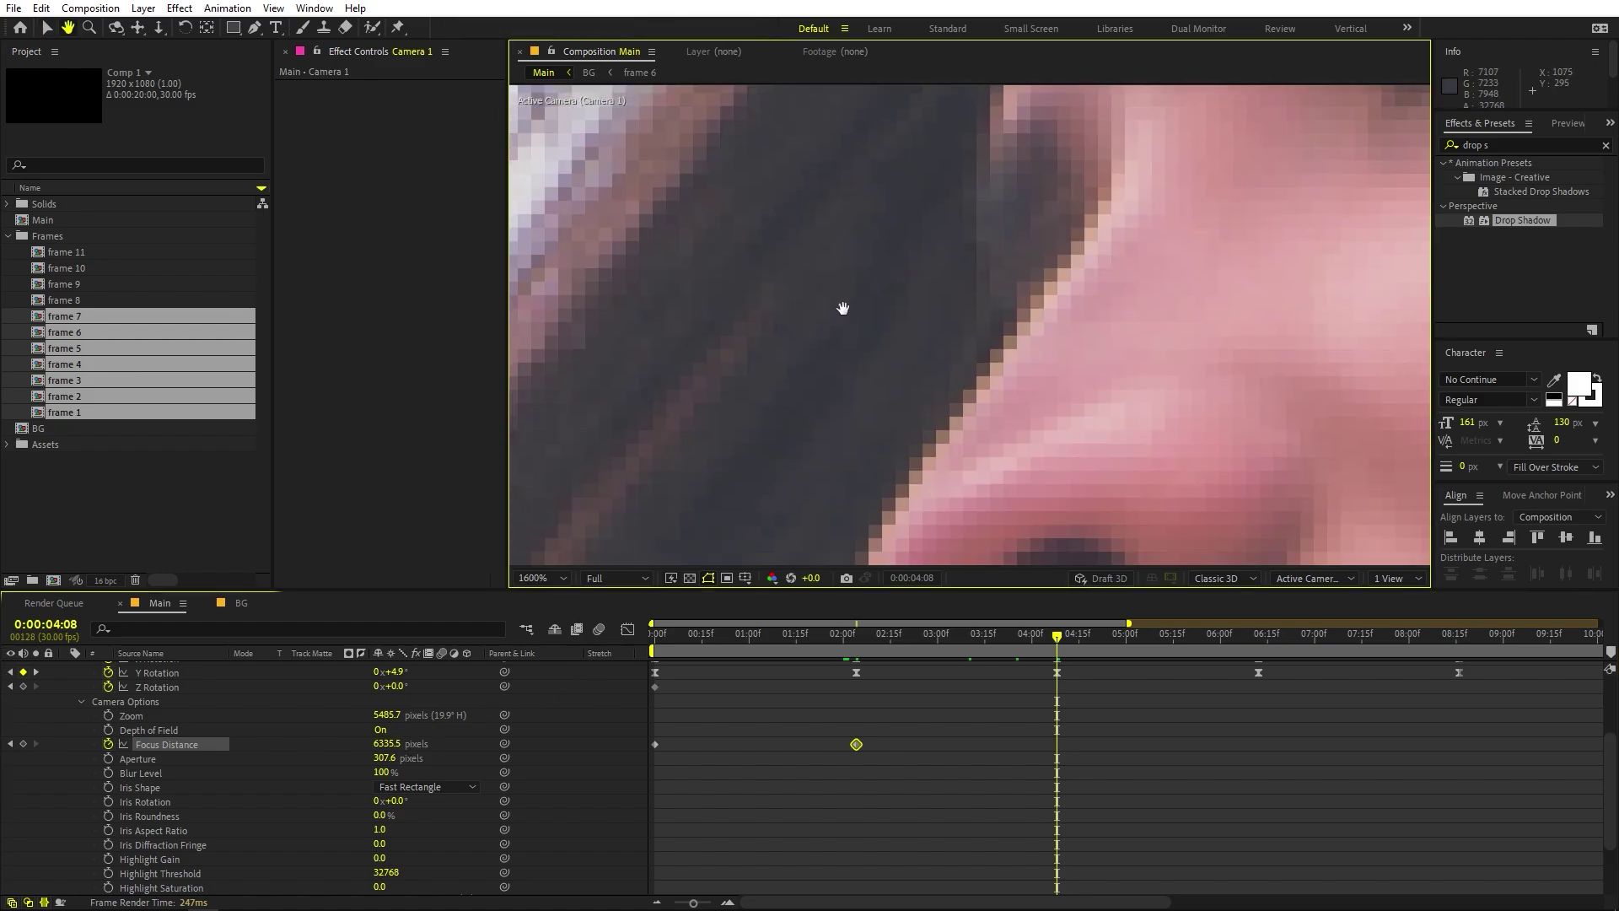
drag(387, 745, 273, 761)
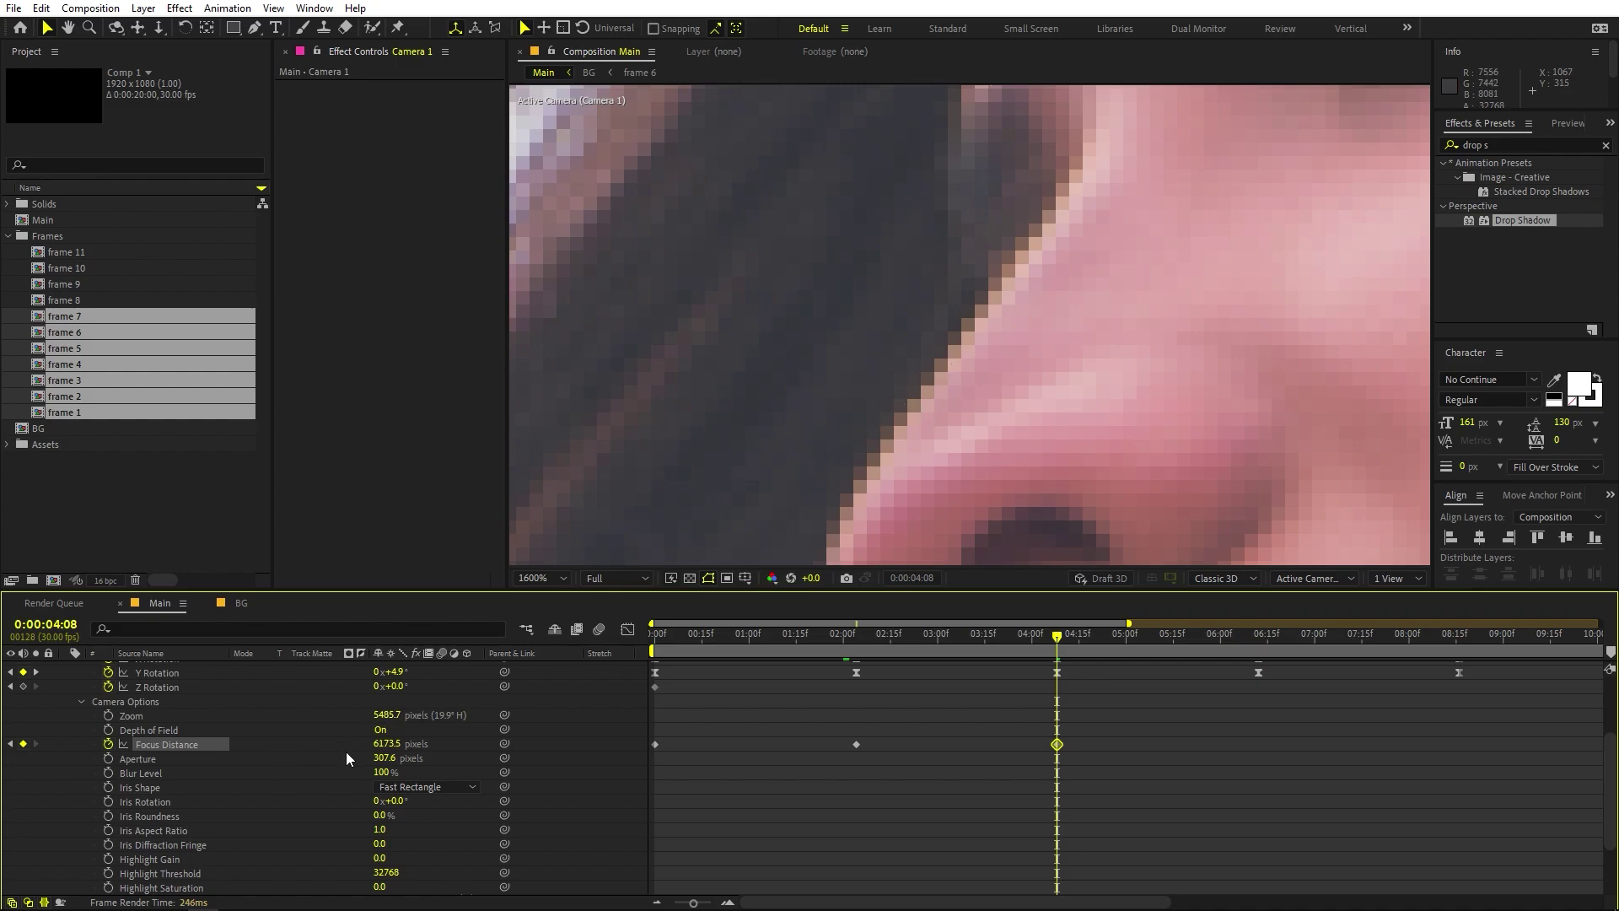
drag(387, 740, 326, 744)
scroll(1108, 390, down, 5)
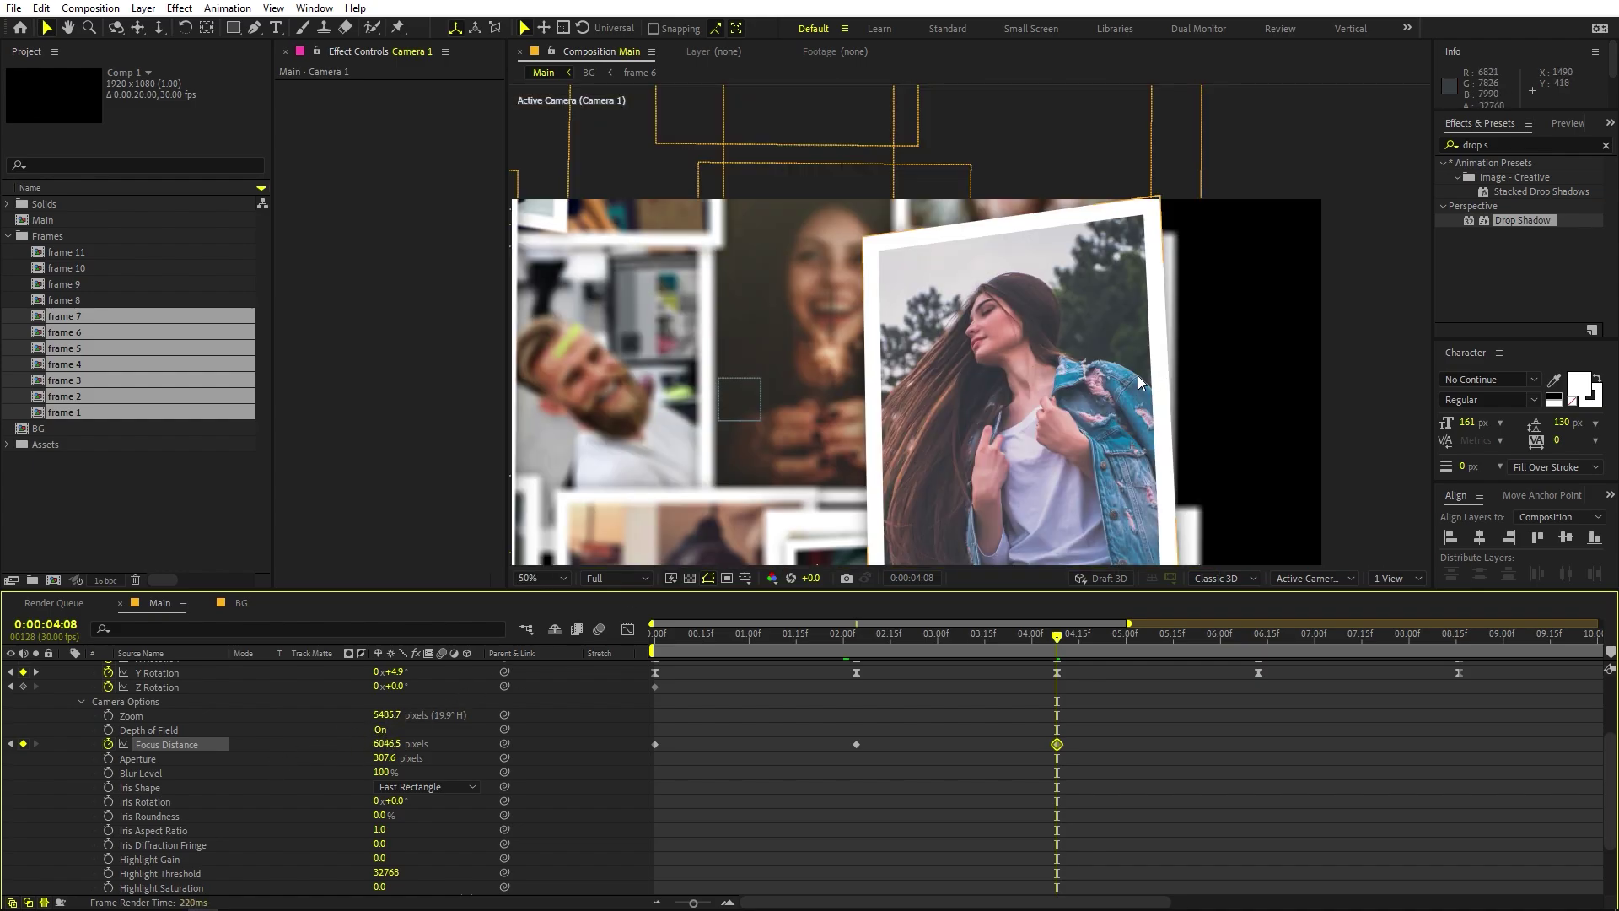
drag(1092, 443, 1142, 344)
key(v)
Step: Add a Focus Distance keyframe of about 4441.4 pixels at 6:12, focusing on the photo of the man in the blue suit
drag(1064, 657, 1249, 654)
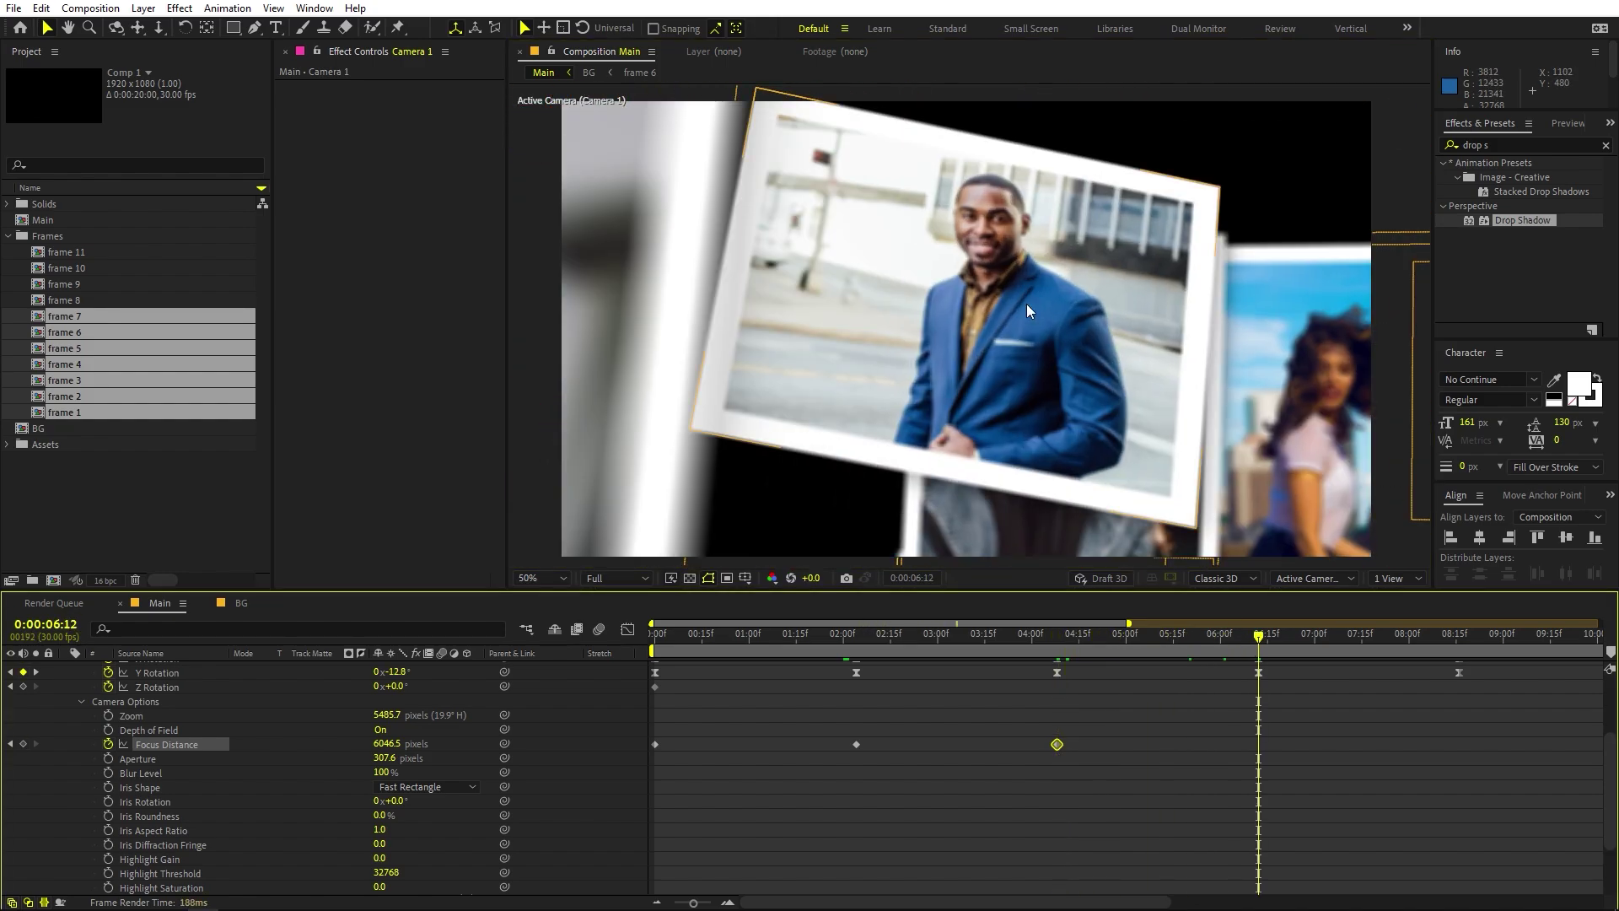
scroll(1025, 303, up, 2)
key(h)
drag(1019, 256, 1107, 429)
scroll(1142, 405, up, 3)
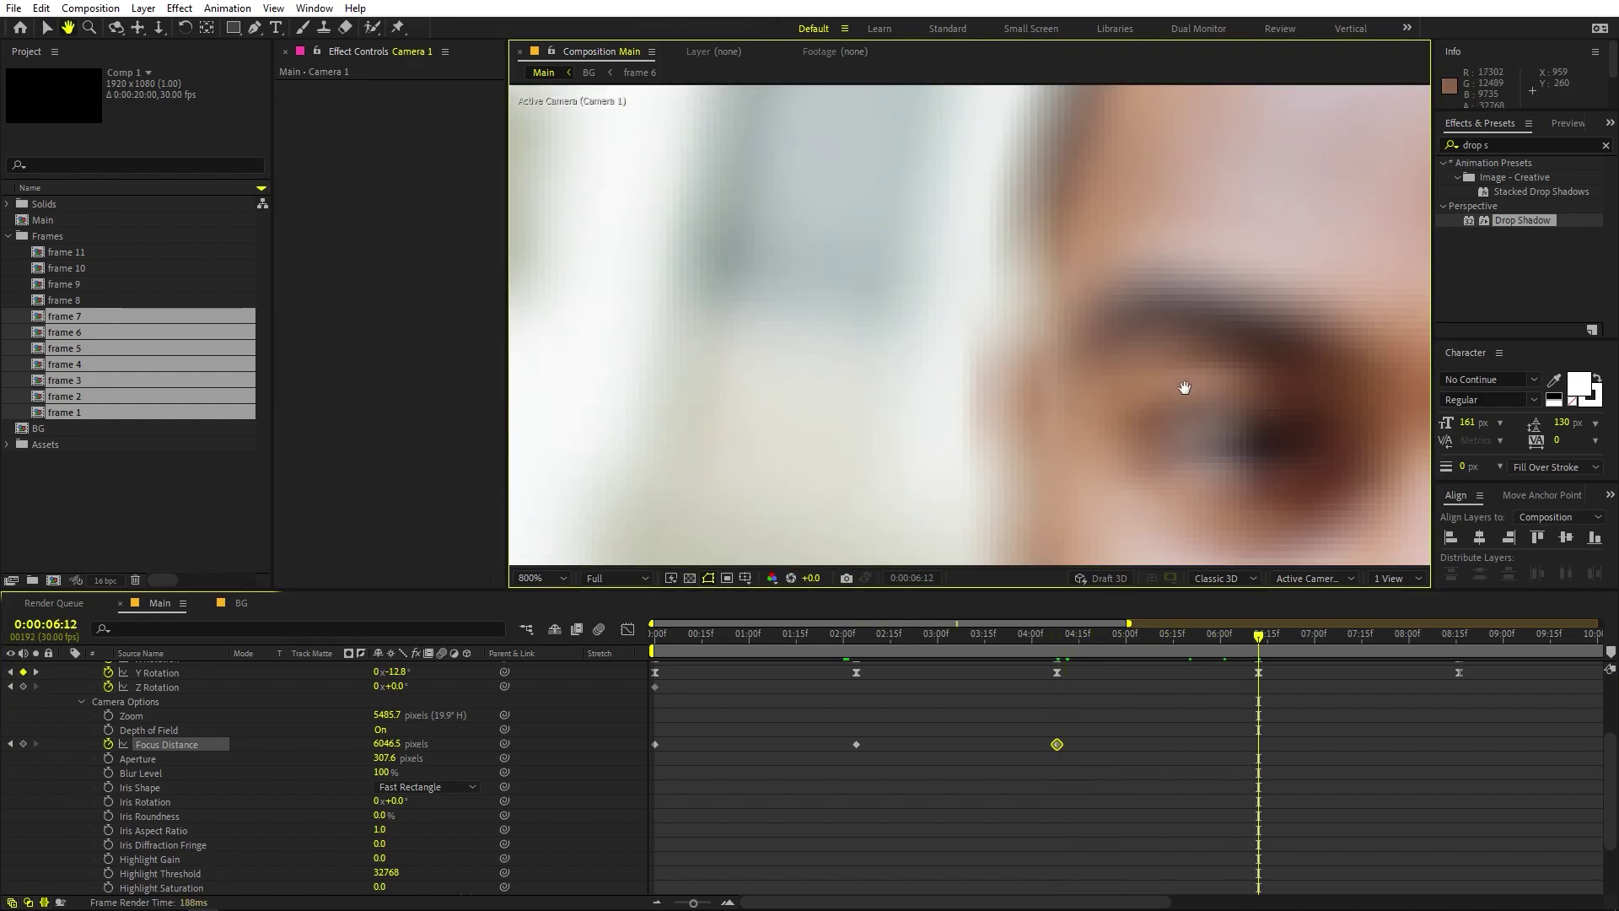
key(v)
drag(387, 743, 510, 749)
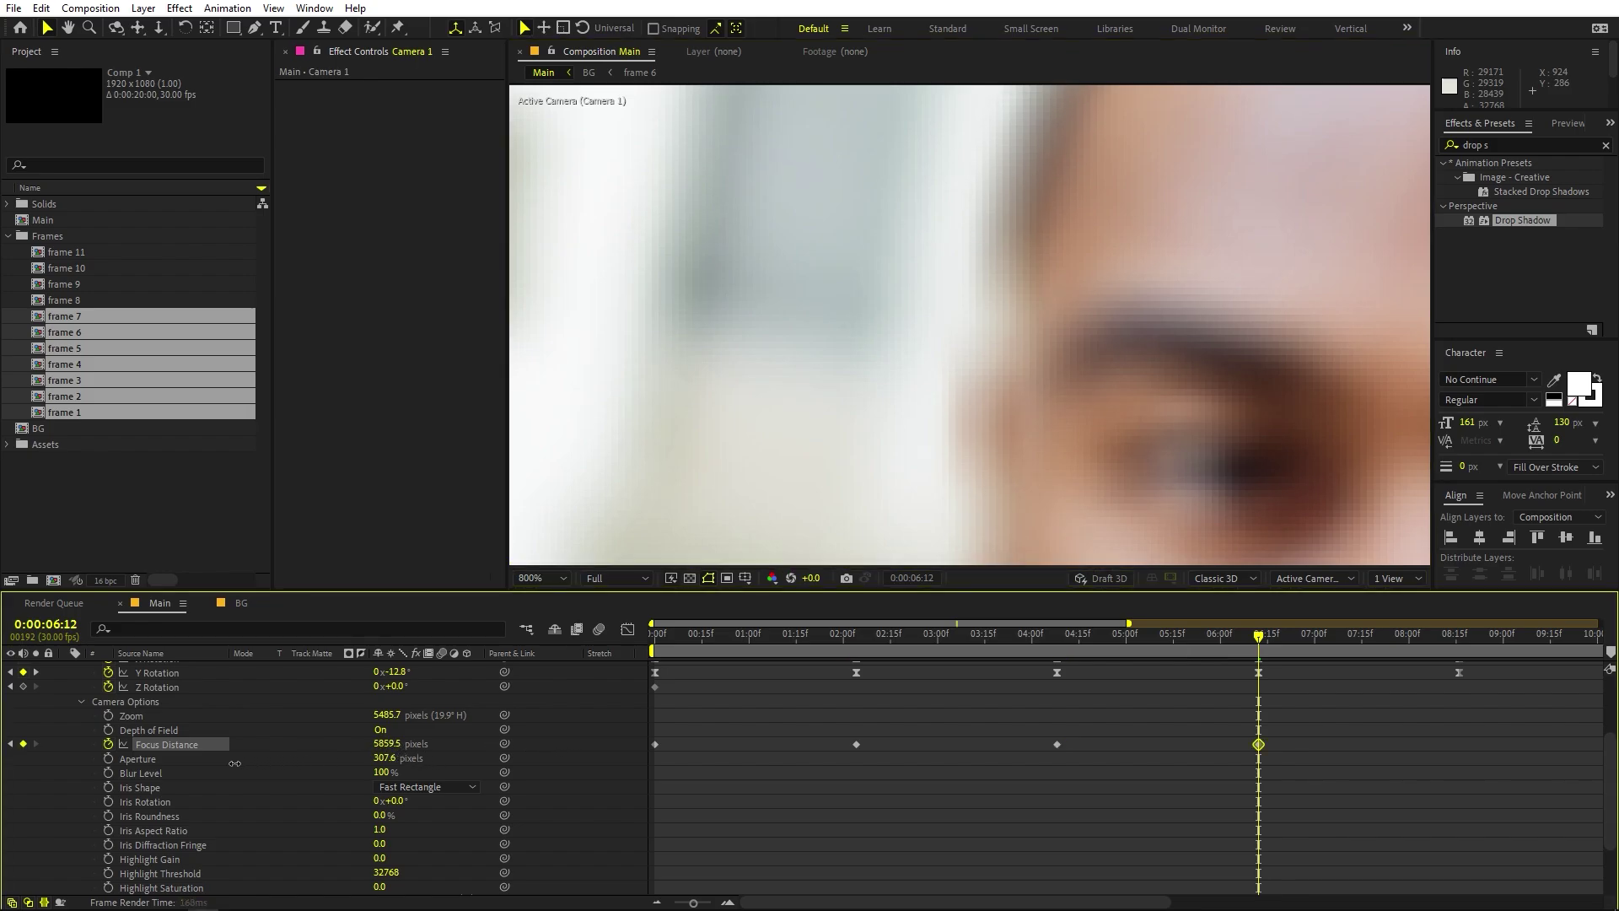
drag(187, 767, 110, 818)
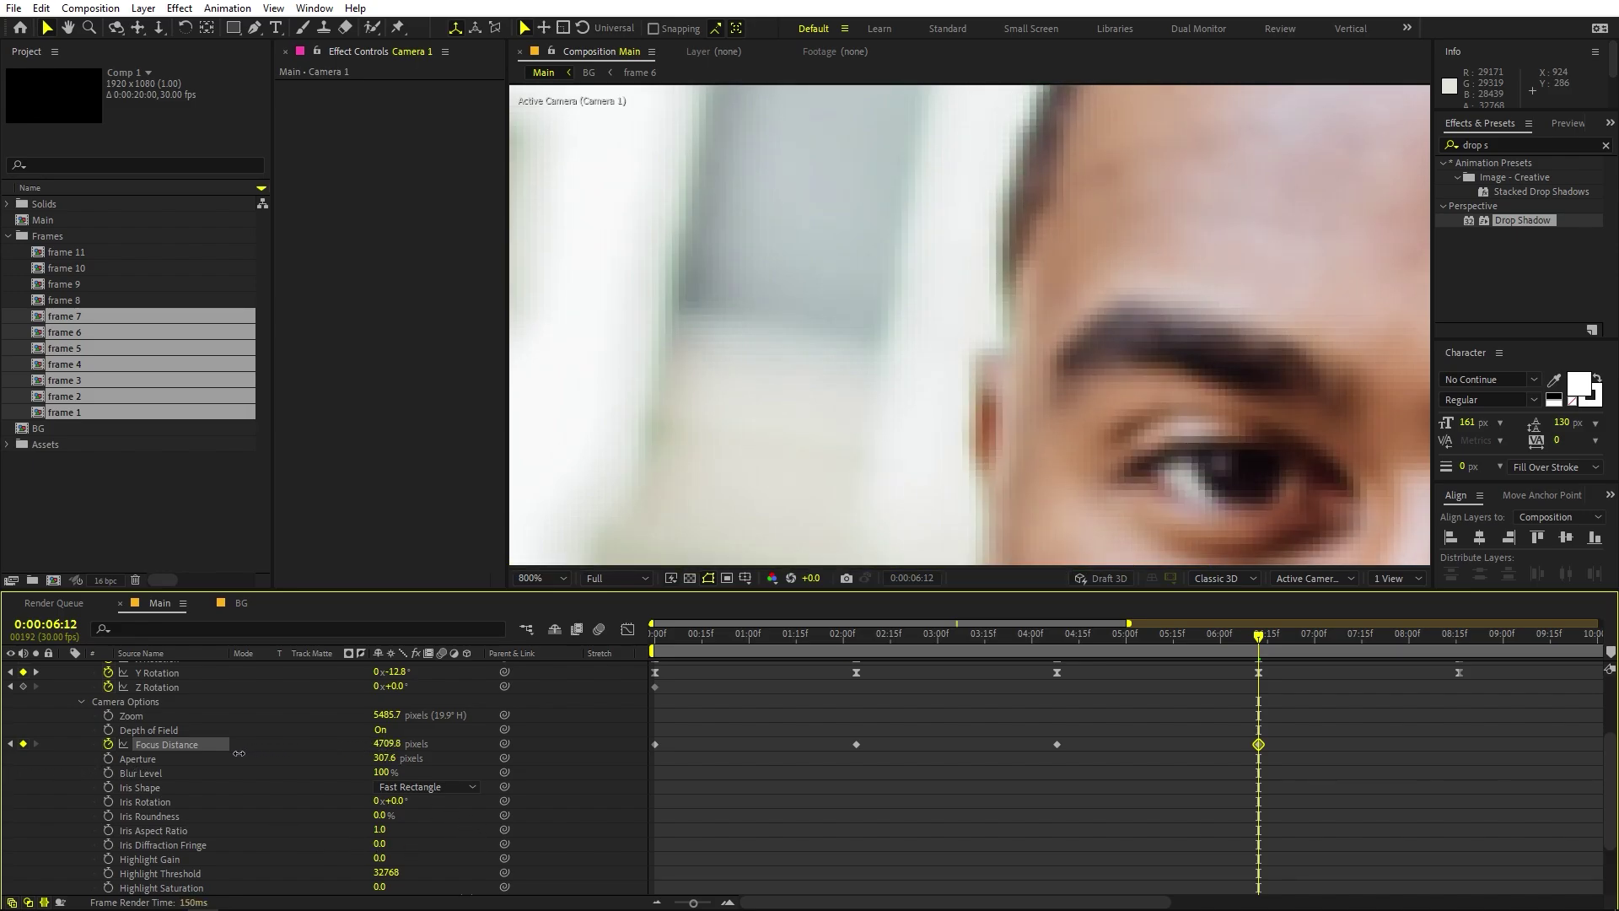
drag(131, 759, 218, 775)
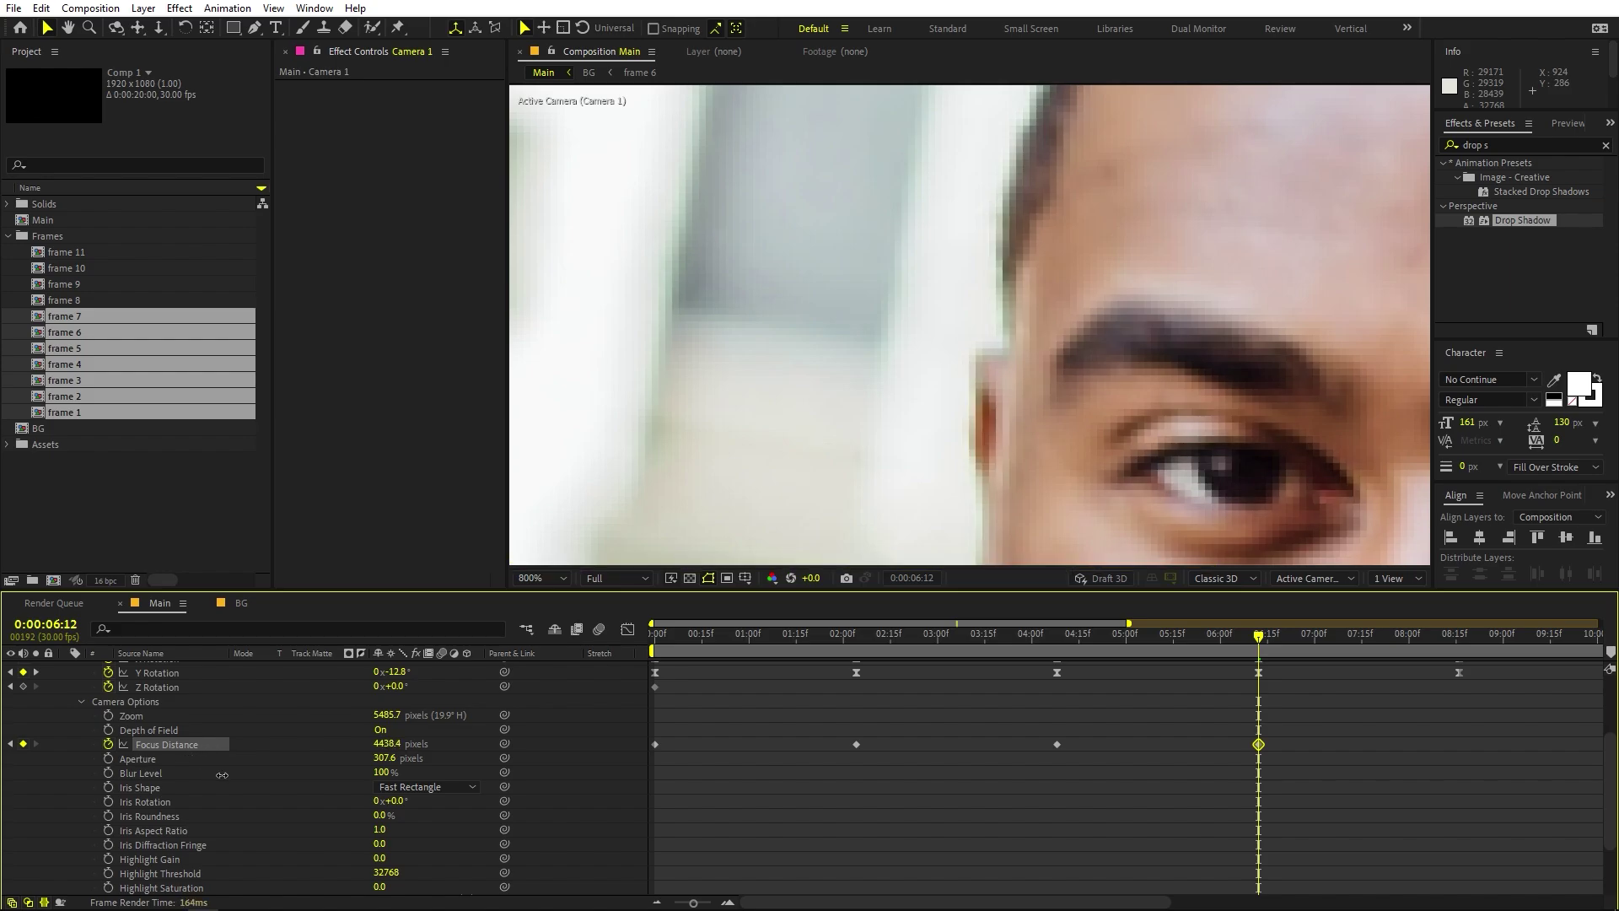
scroll(1054, 363, down, 4)
drag(1054, 364, 1009, 250)
key(v)
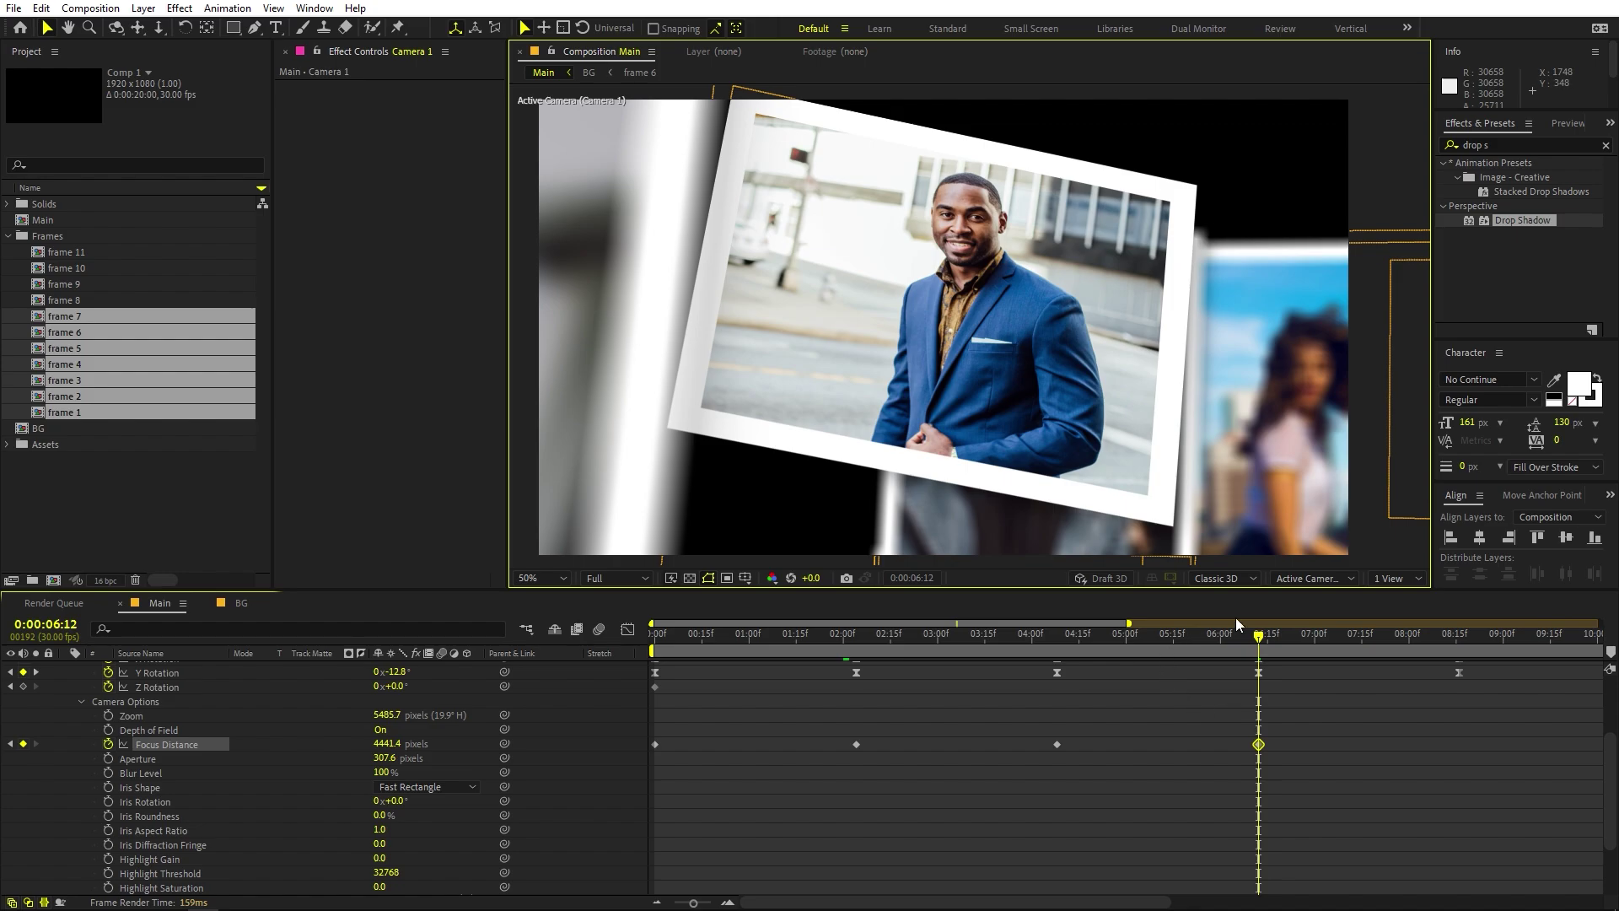
Step: Add a Focus Distance keyframe of about 5365.4 pixels at 8:16, focusing on the blonde woman's photo
drag(1281, 631, 1458, 634)
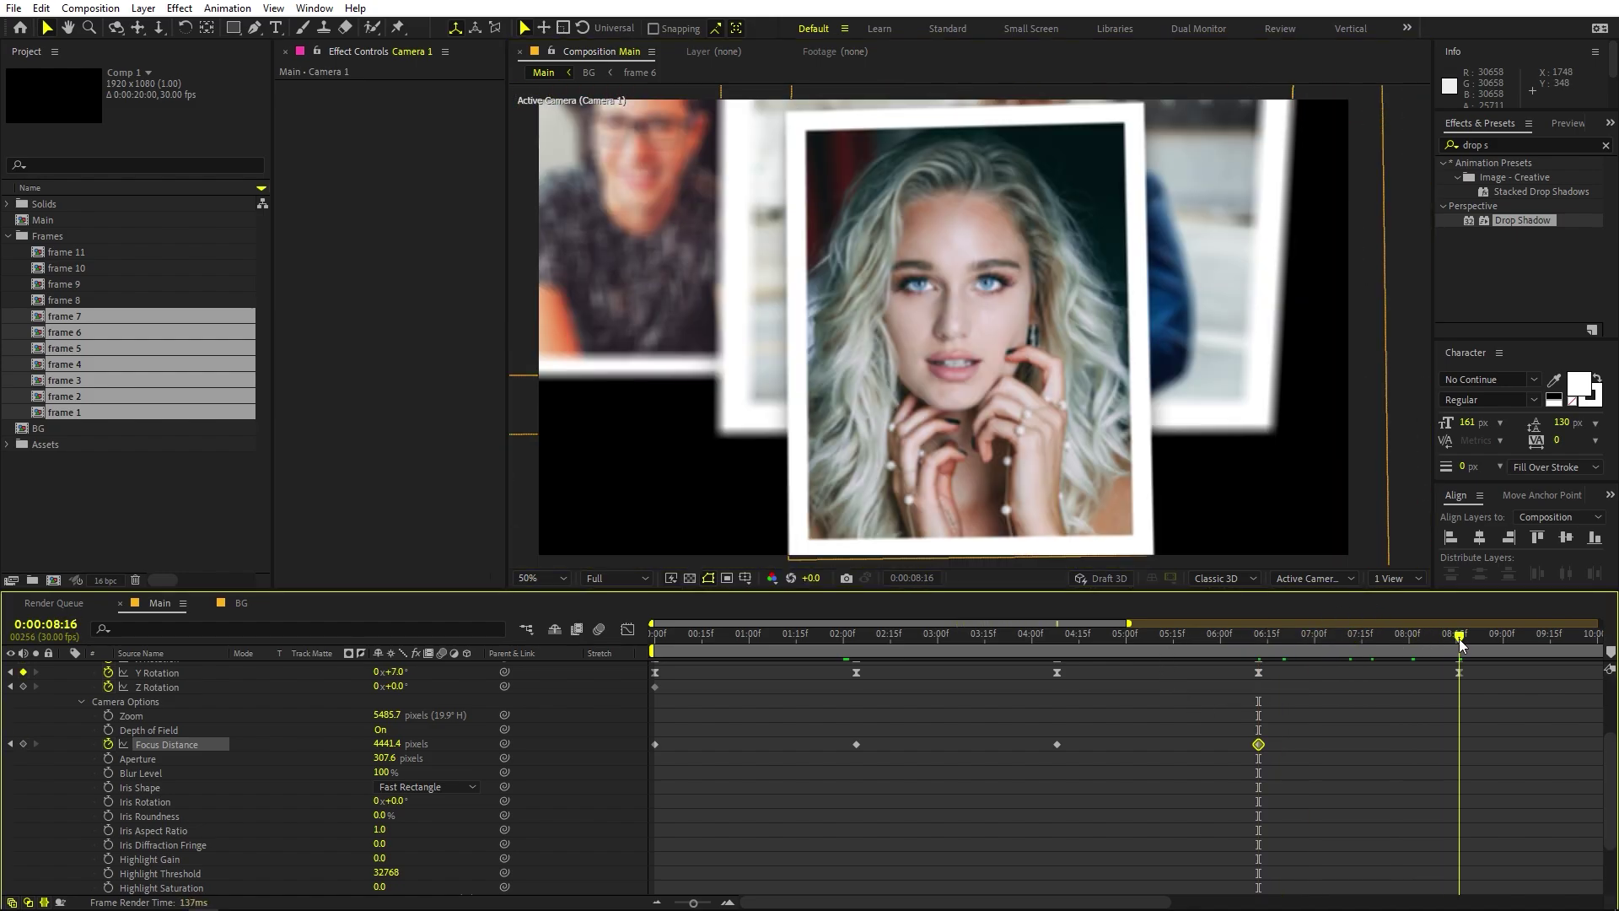
scroll(1061, 358, up, 7)
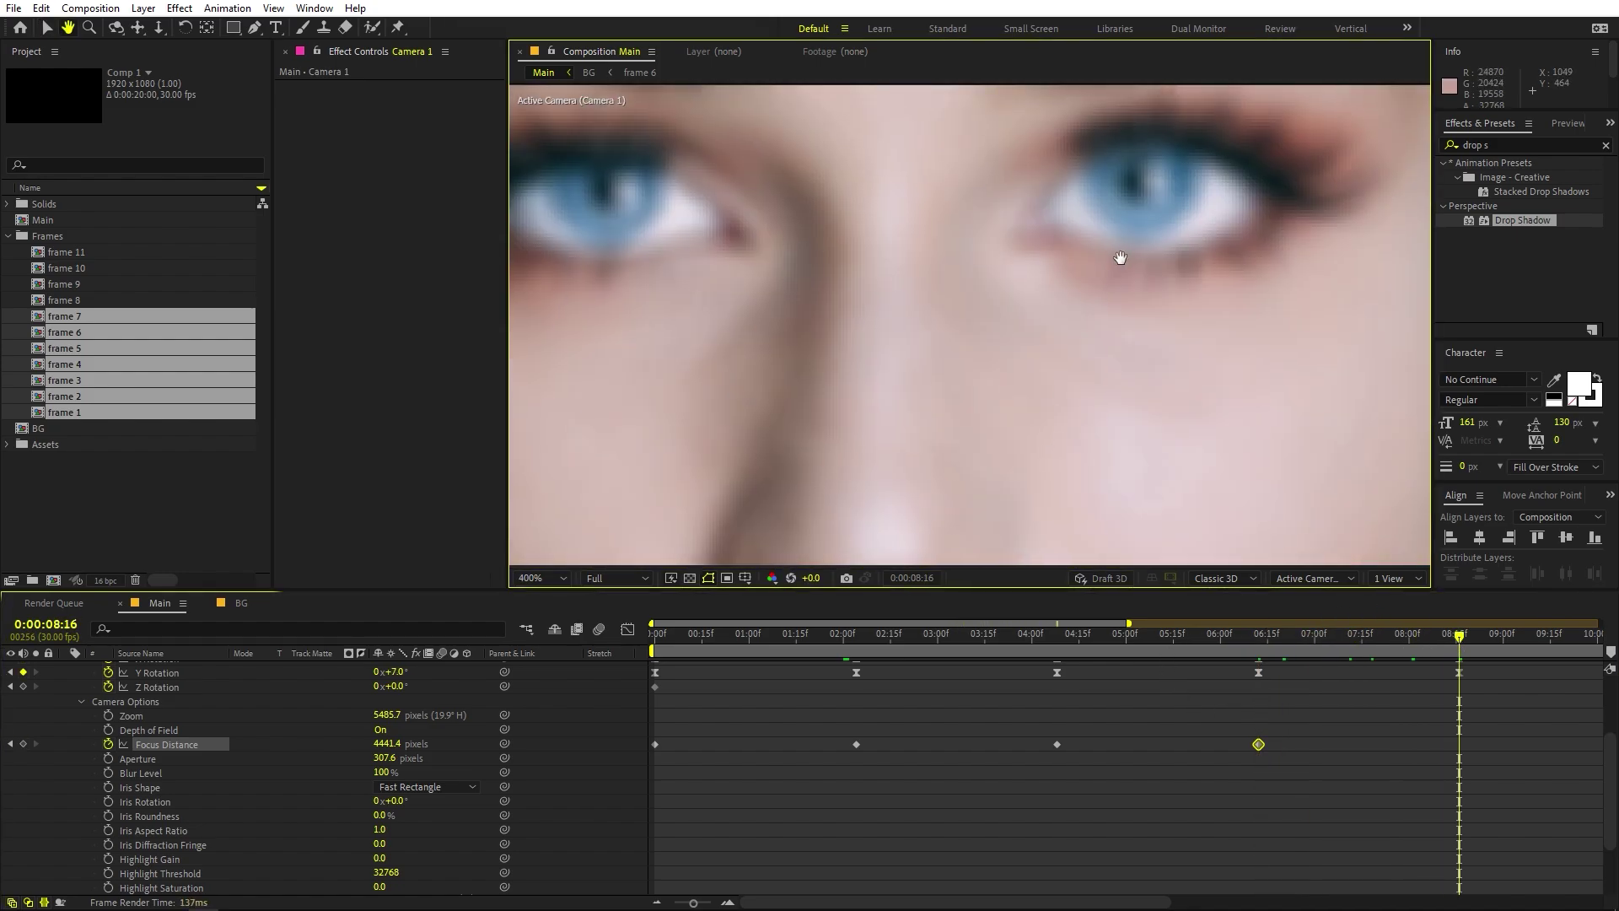
drag(1039, 392, 1070, 226)
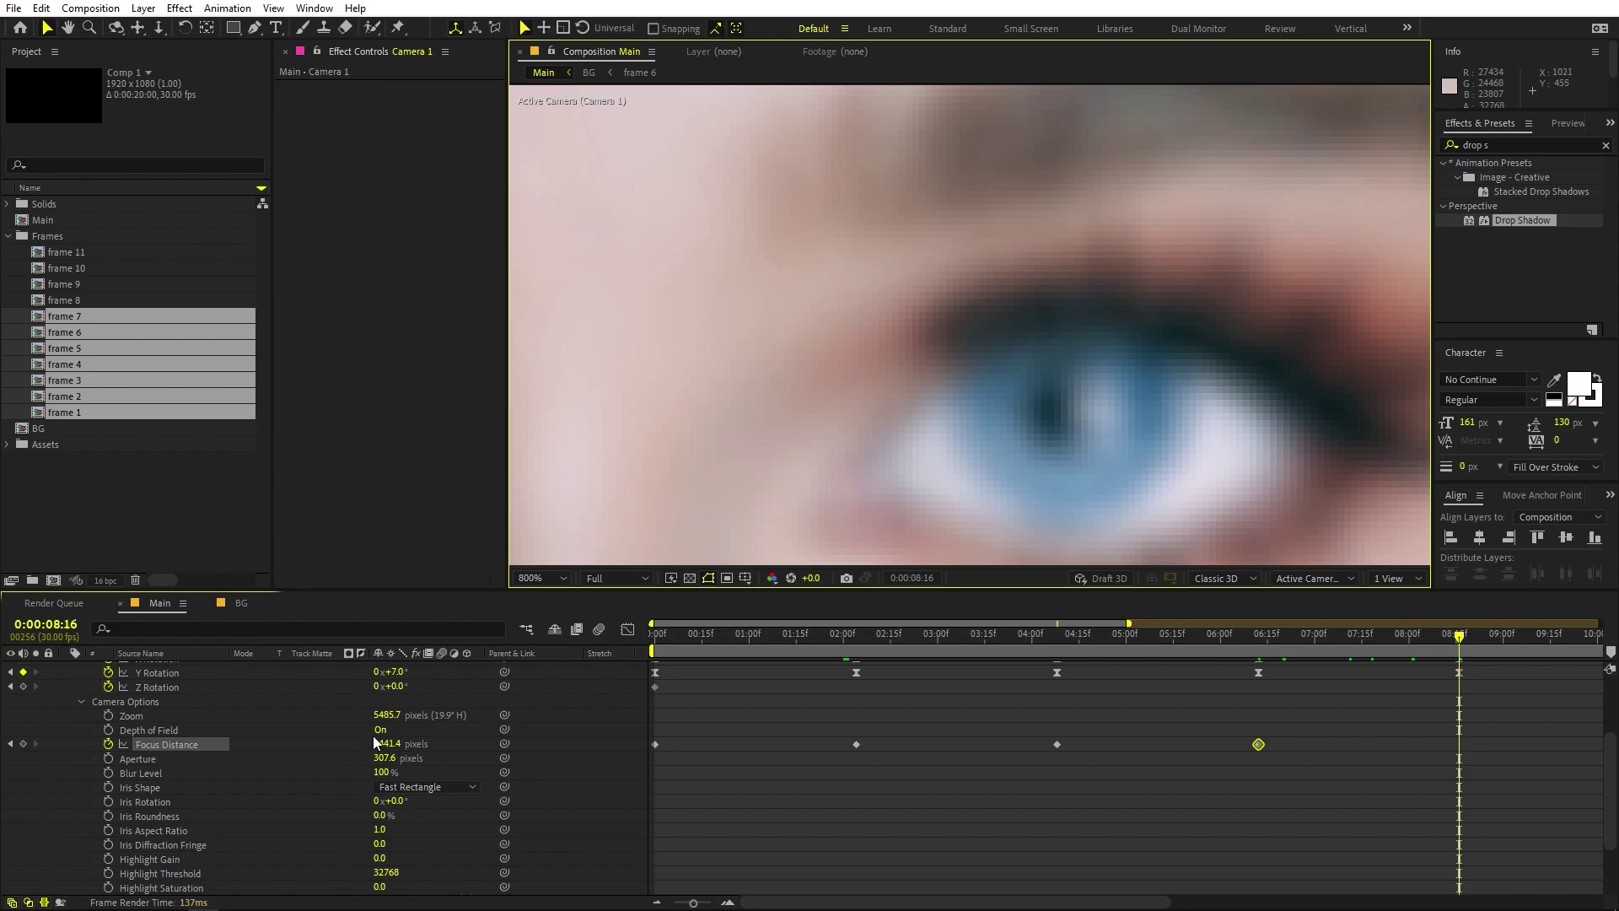
drag(387, 743, 871, 743)
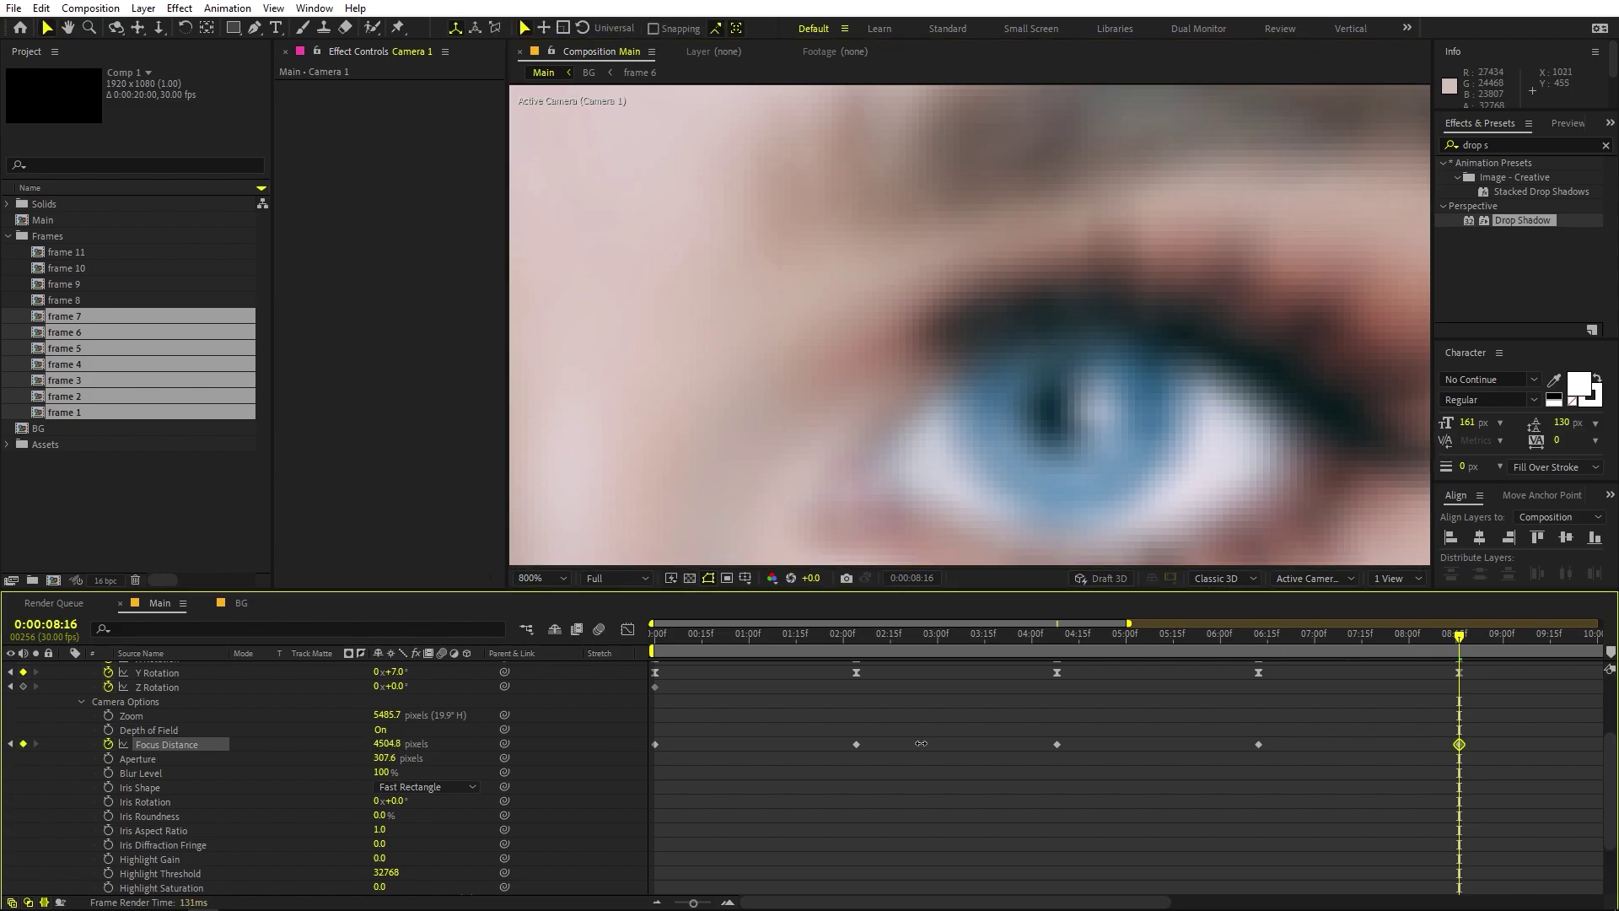
drag(1212, 771, 1212, 771)
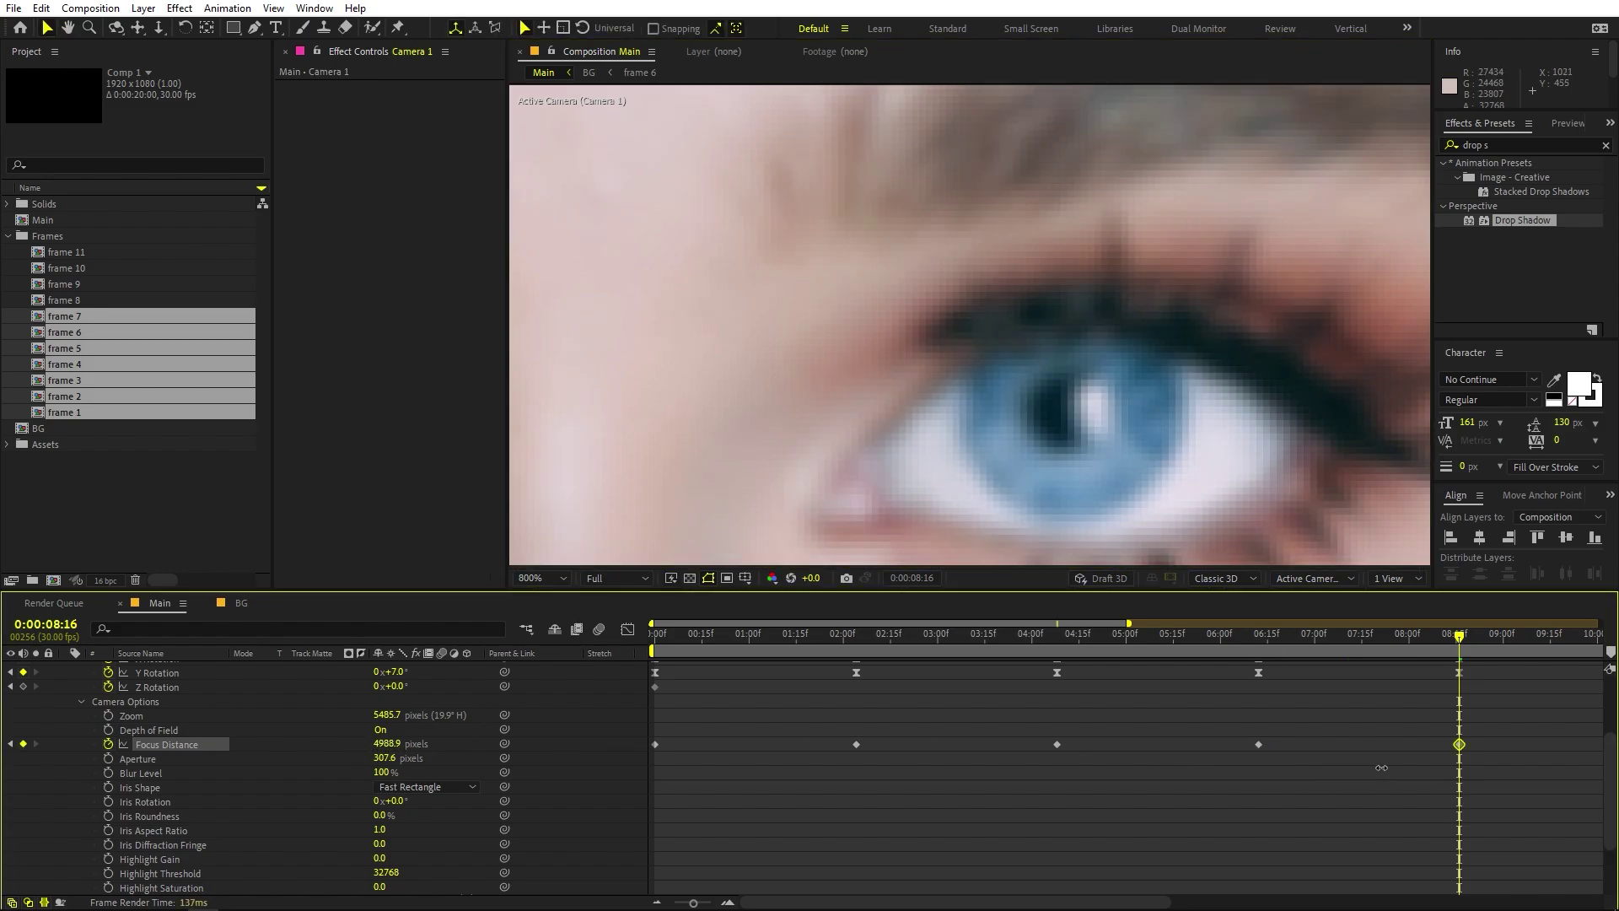
drag(1593, 766, 1617, 766)
scroll(1174, 424, down, 3)
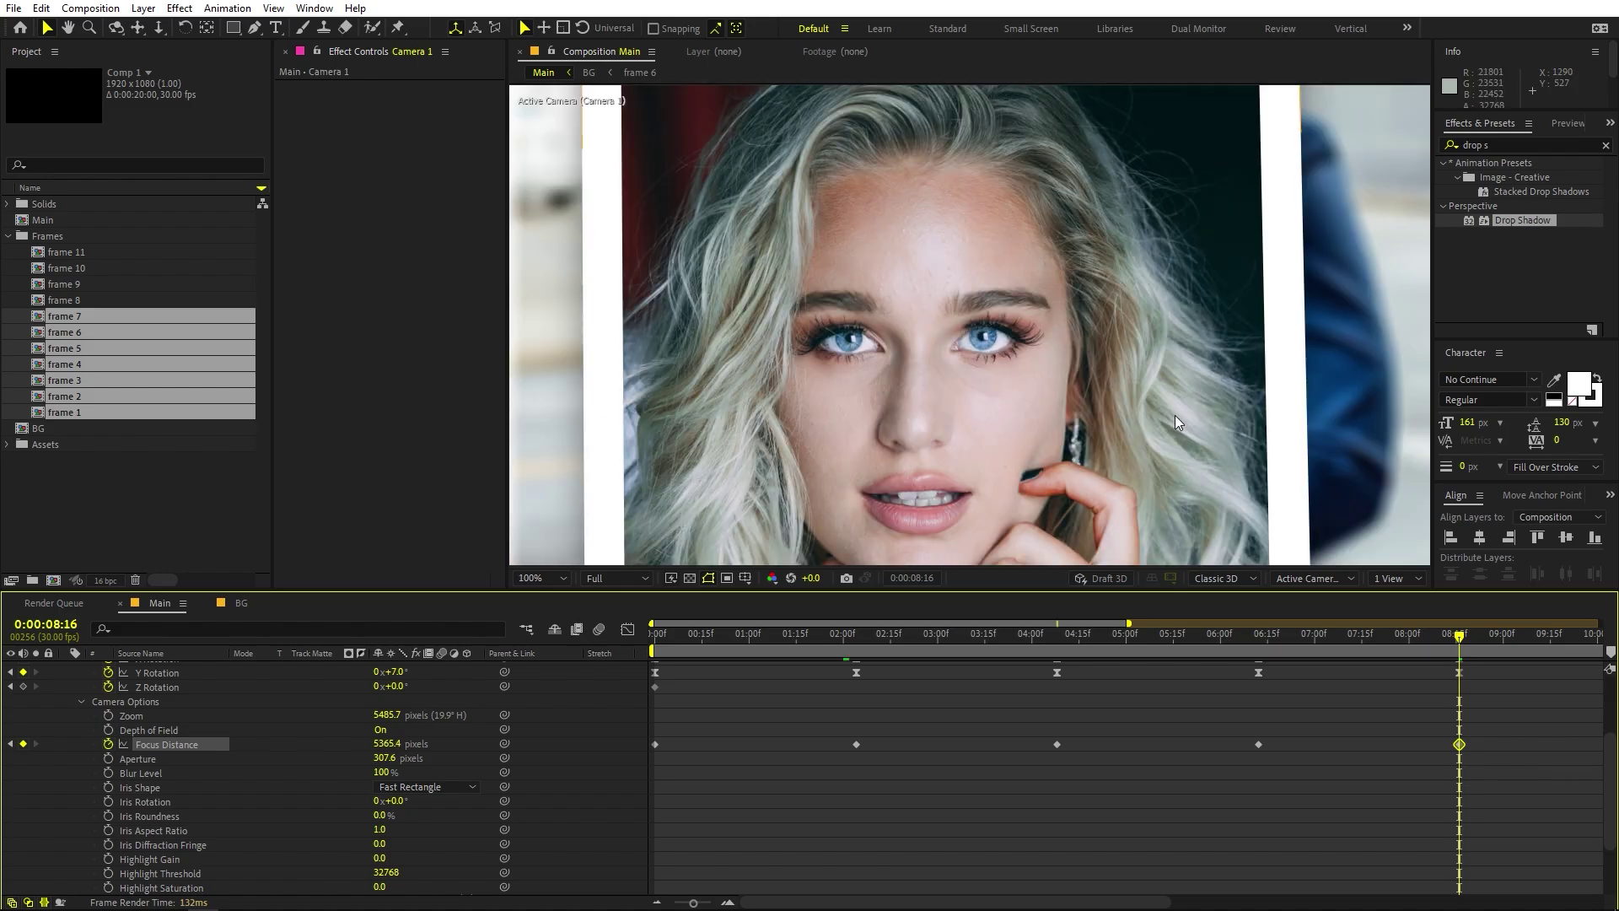
Step: Preview the camera move and focus changes in Main from the start of the composition
scroll(1175, 414, down, 3)
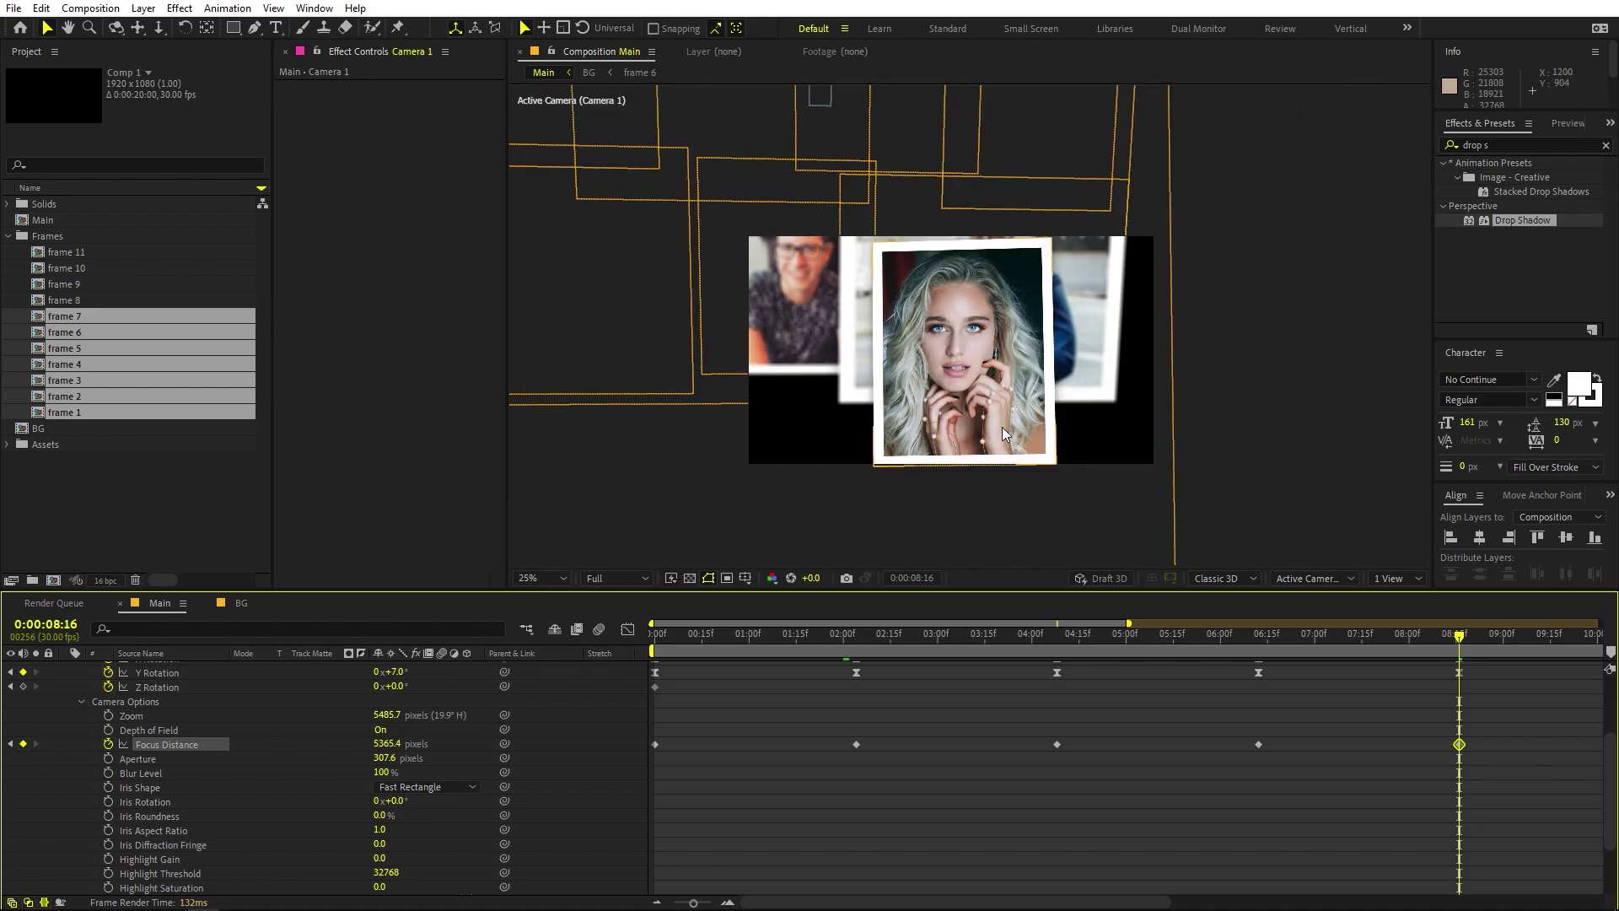
key(space)
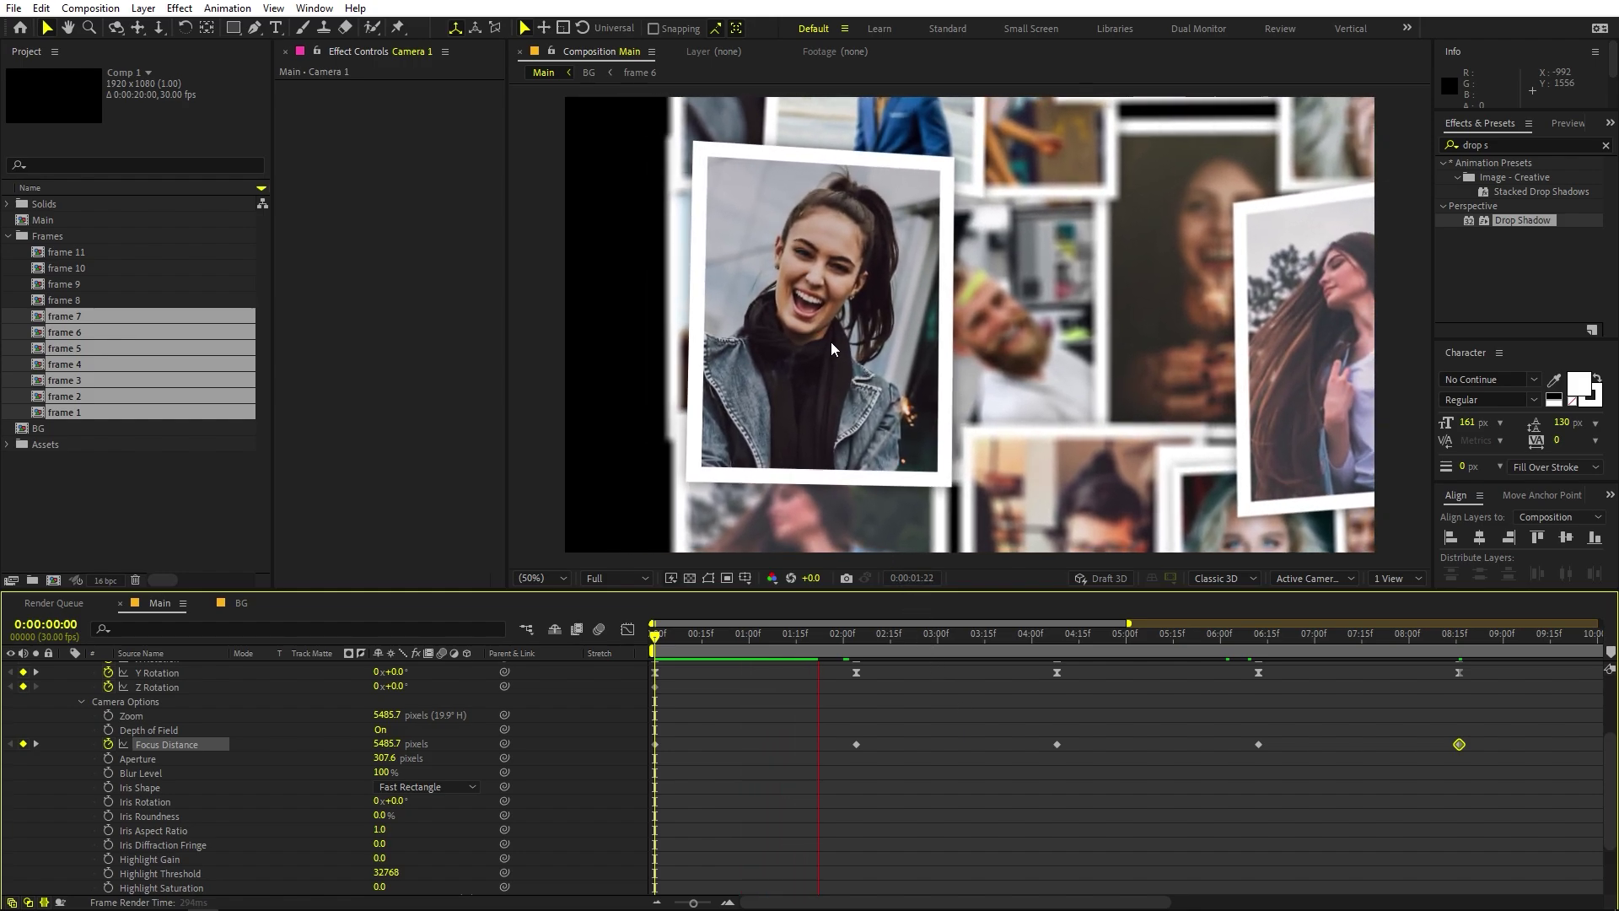
key(space)
Step: Scale the BG layer to about 510.1% and shift it left along its X axis so it covers the empty black edge
scroll(1010, 423, down, 1)
scroll(868, 801, down, 2)
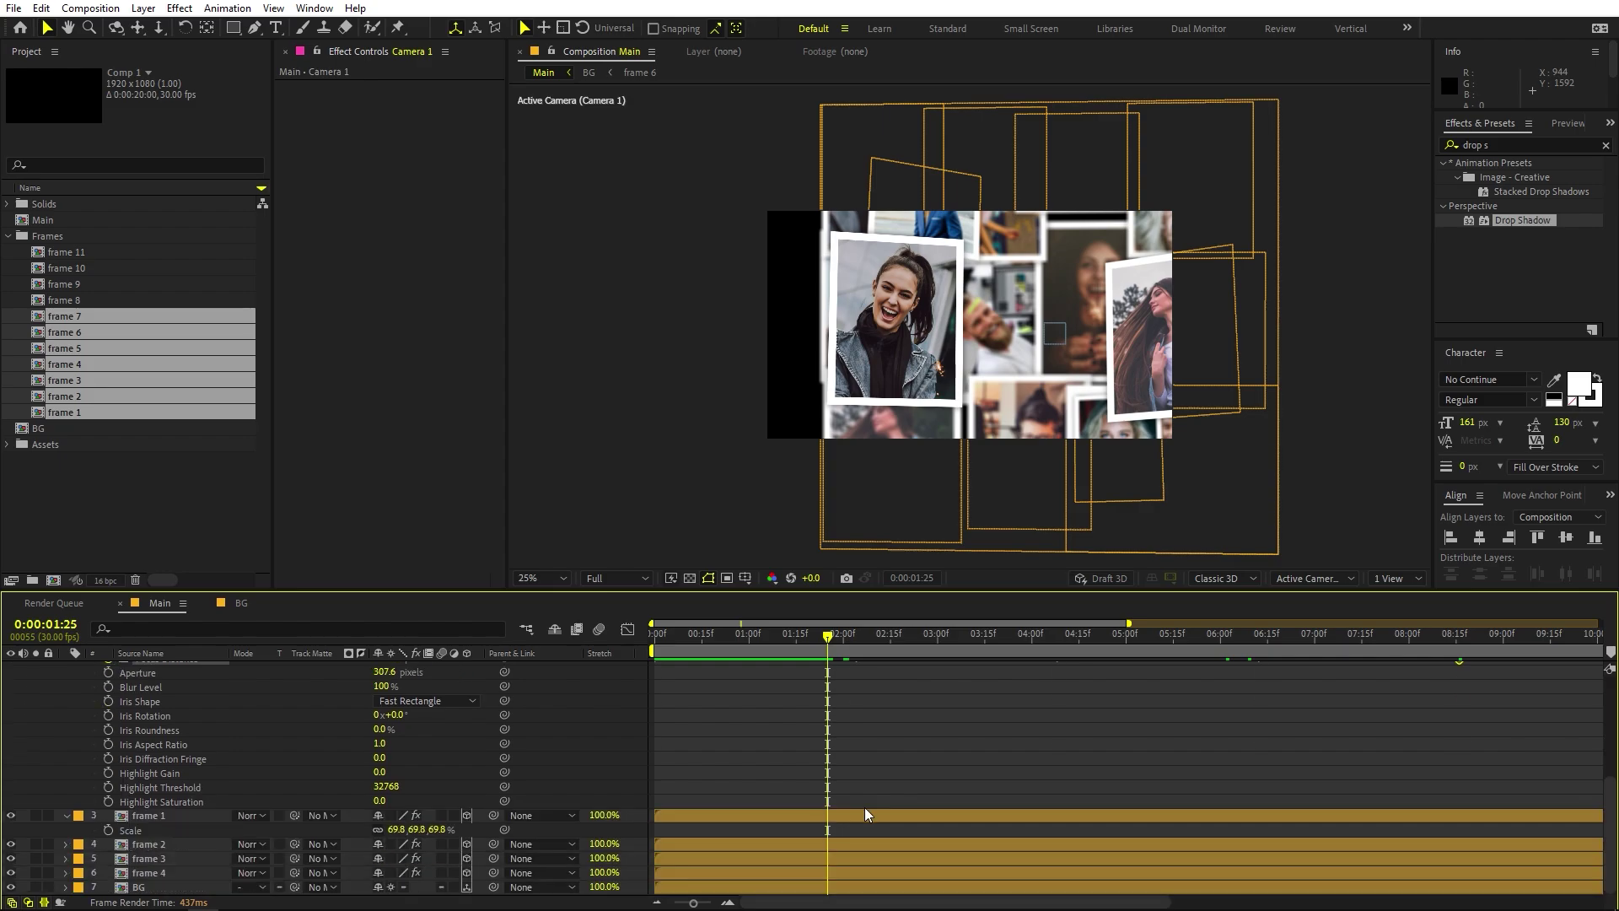
click(151, 873)
click(148, 886)
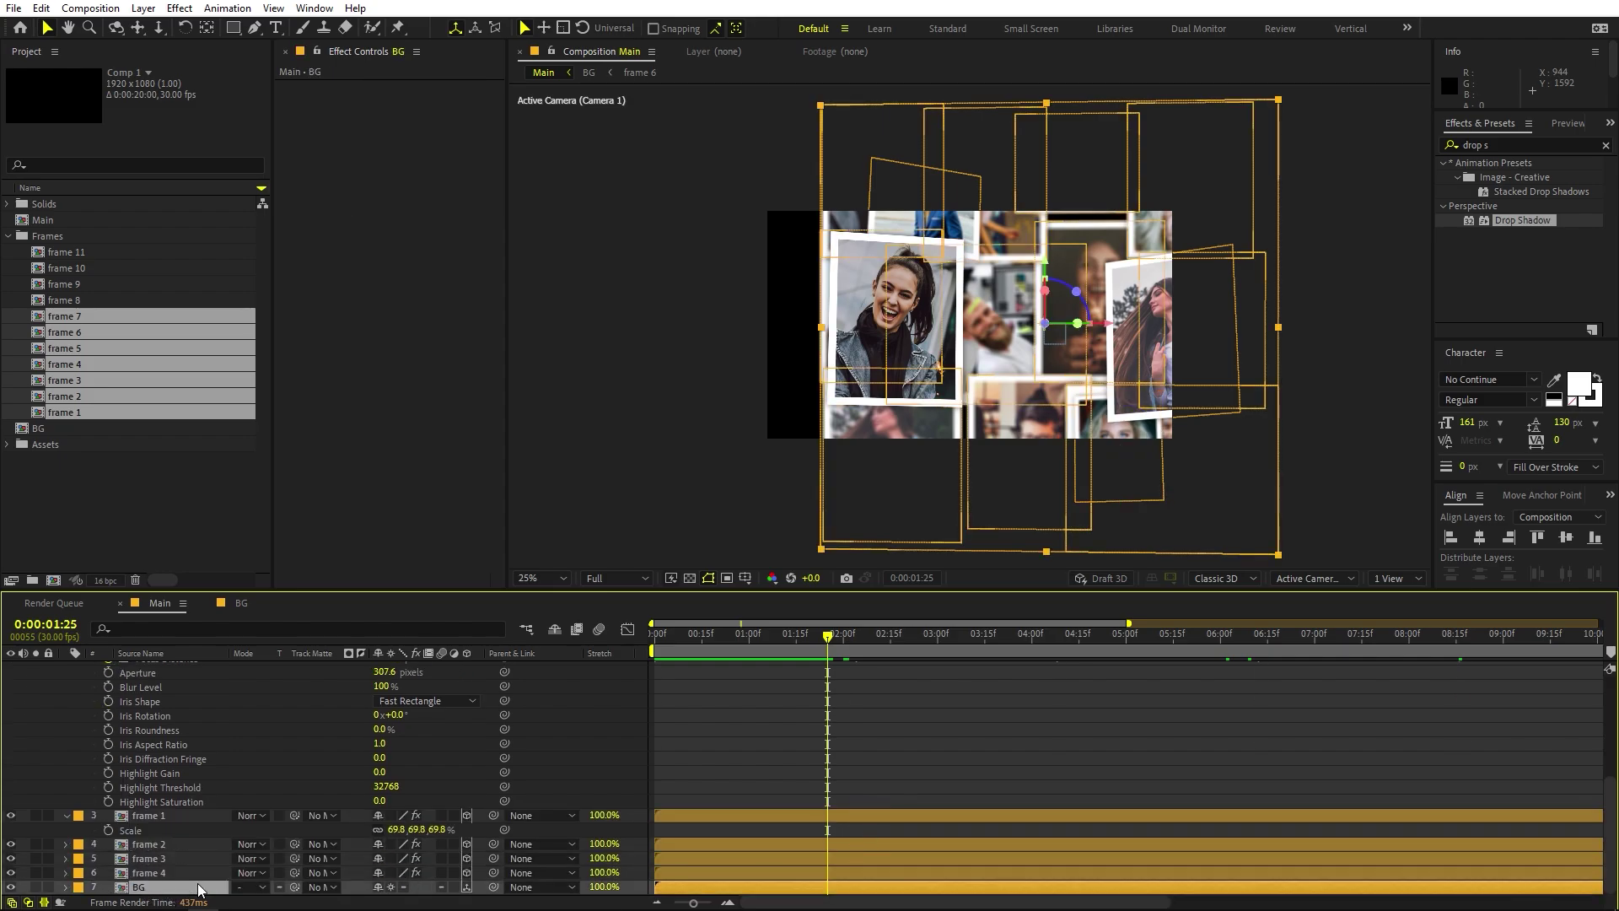
key(s)
drag(393, 887, 502, 887)
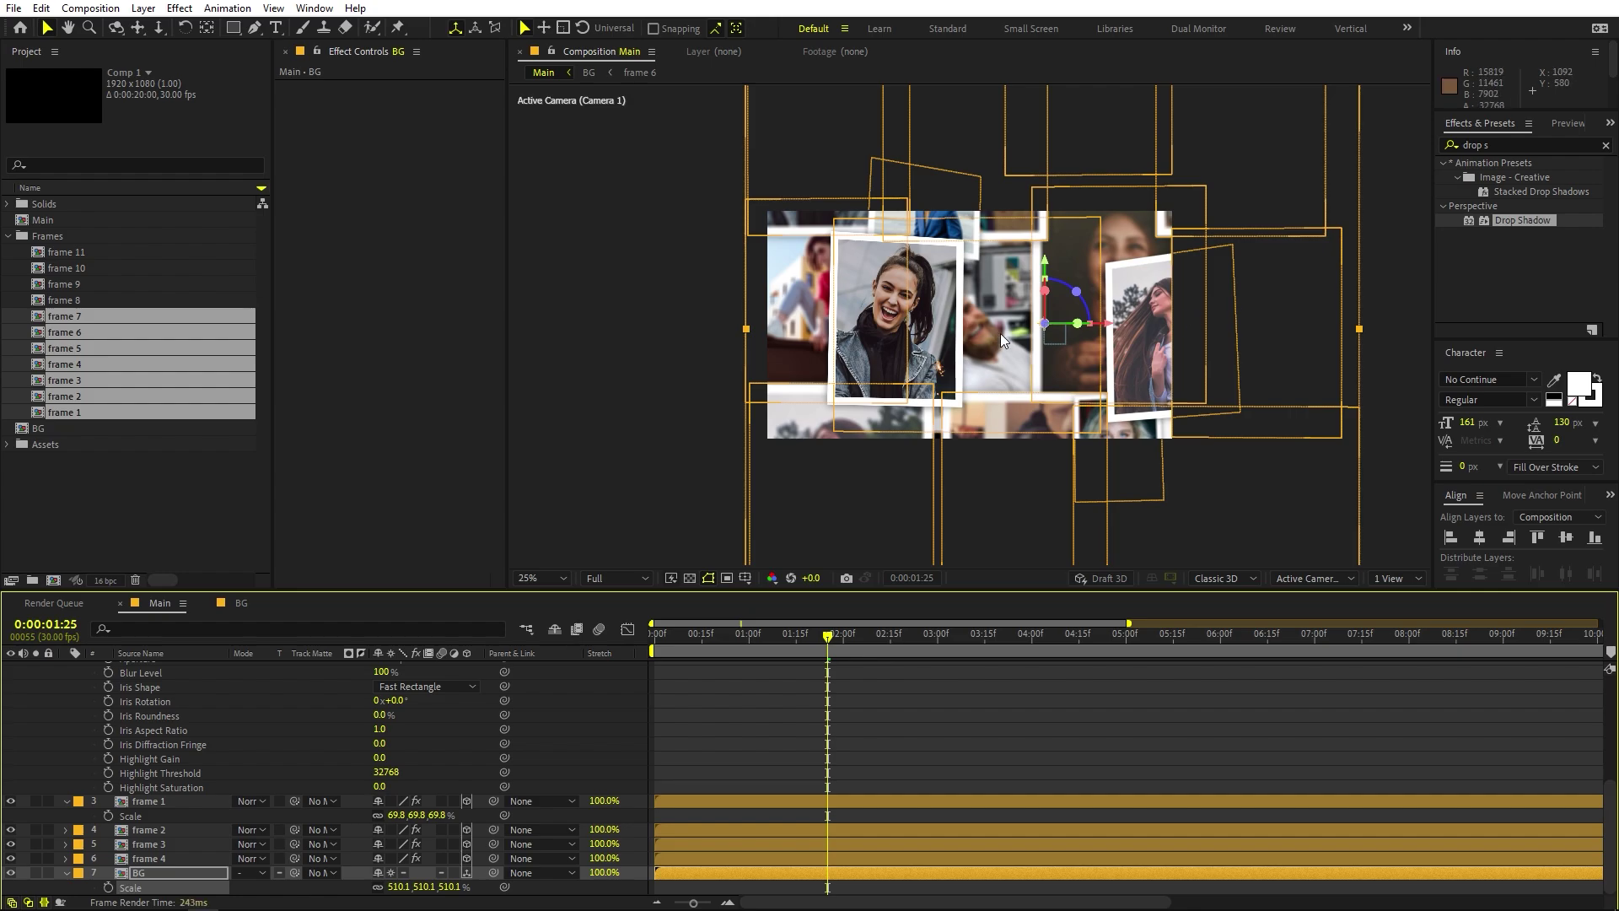
drag(1109, 330, 1081, 331)
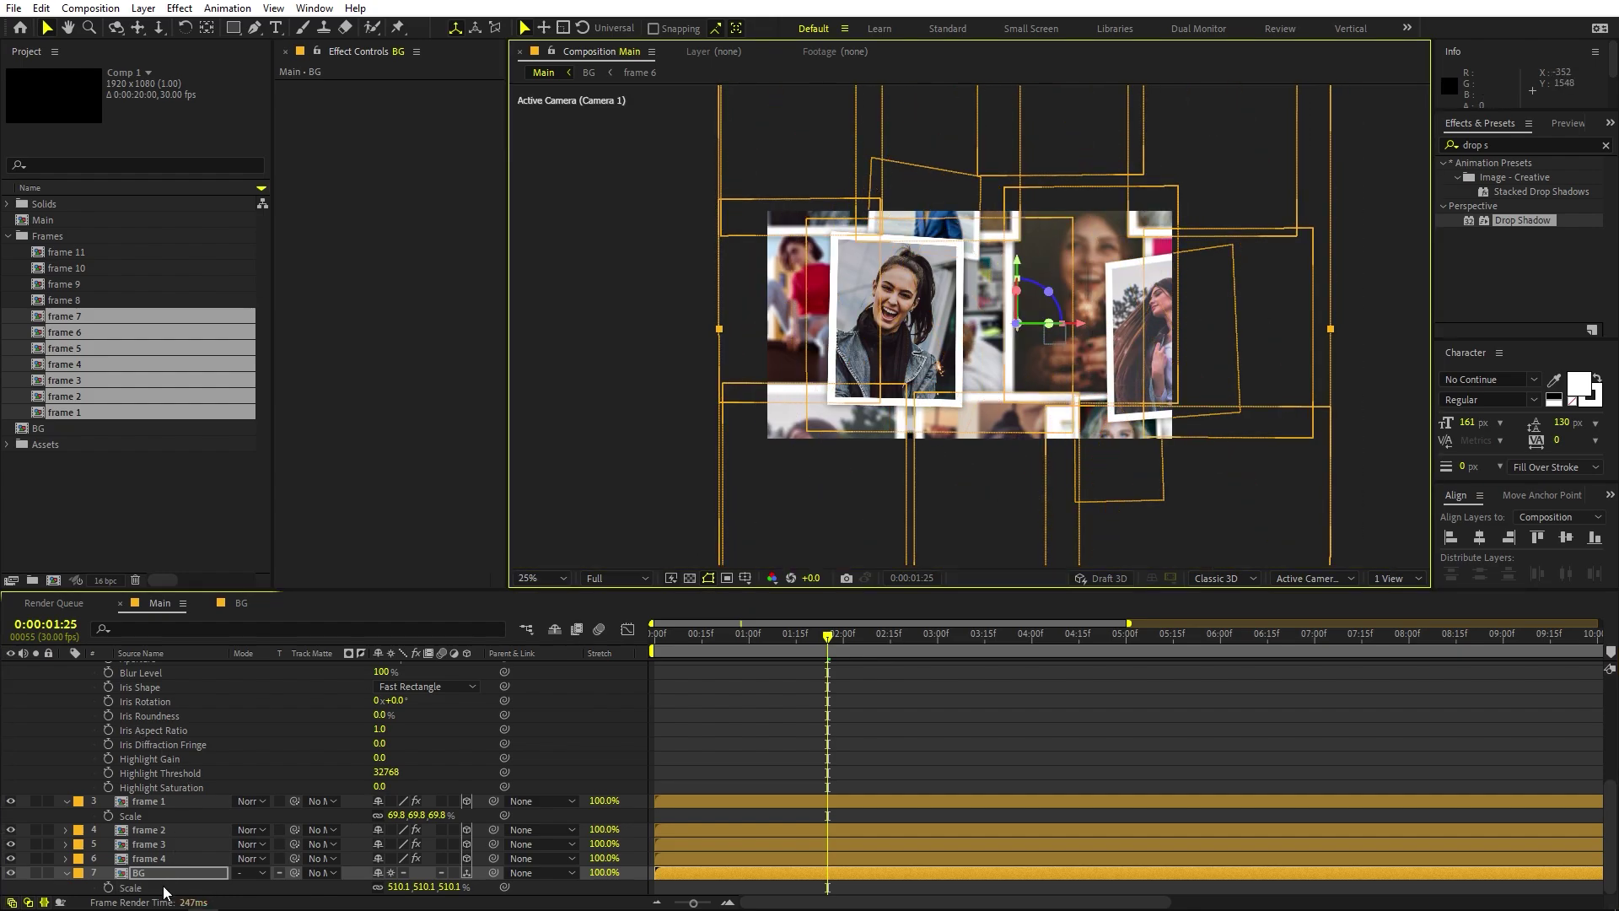
Step: Try dimming the BG layer by lowering its opacity to about 30%, and undo the change
key(Return)
key(t)
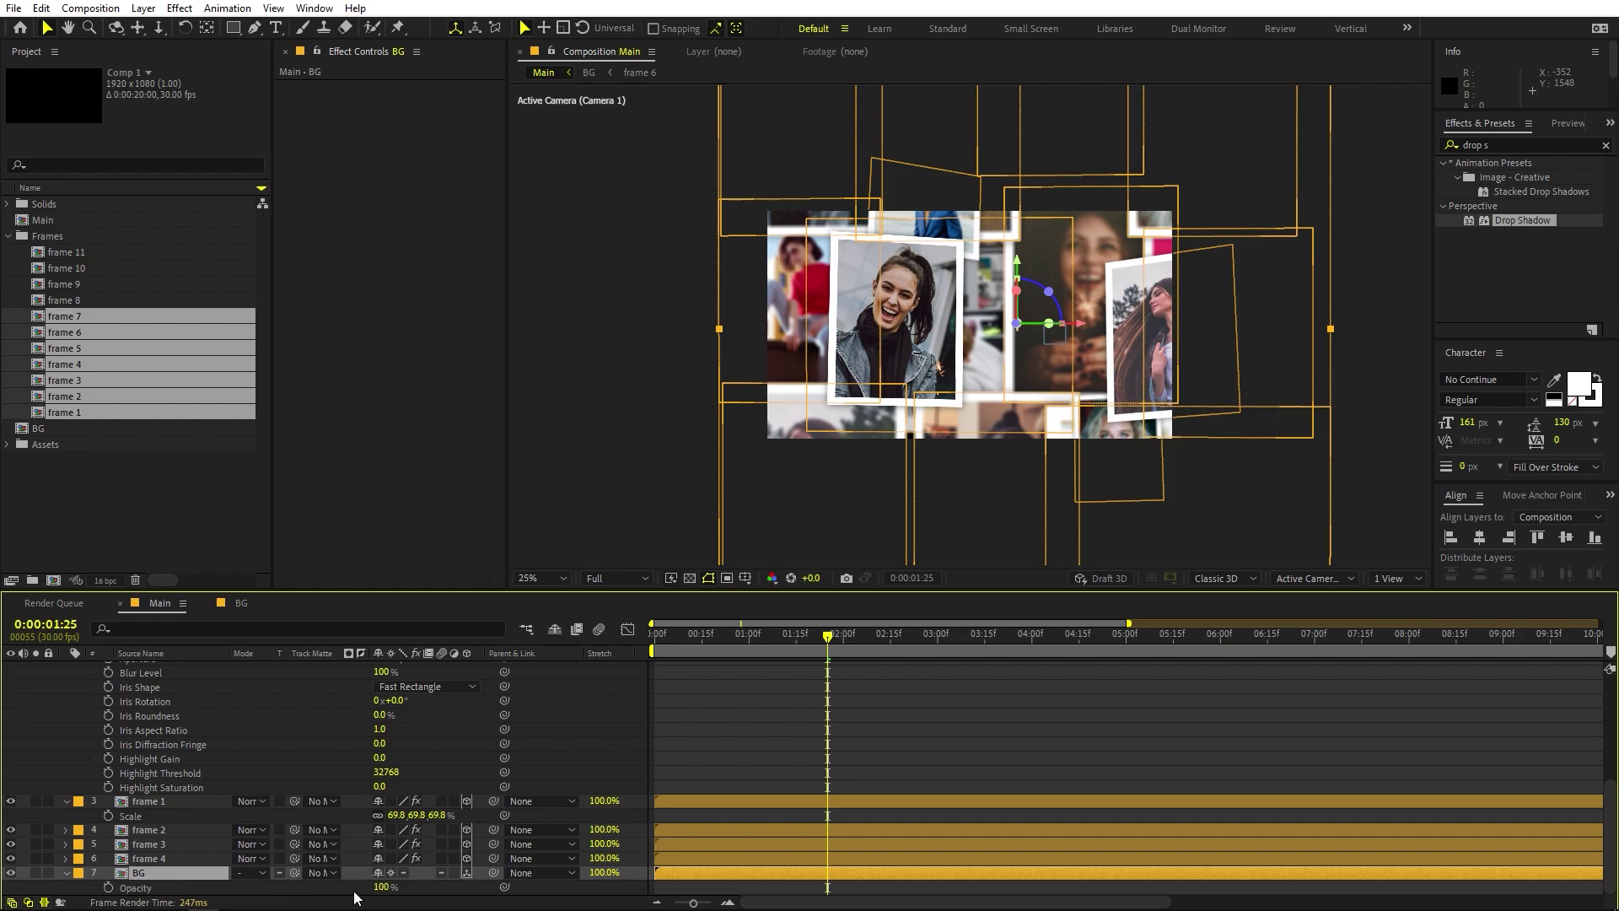
drag(381, 887, 331, 887)
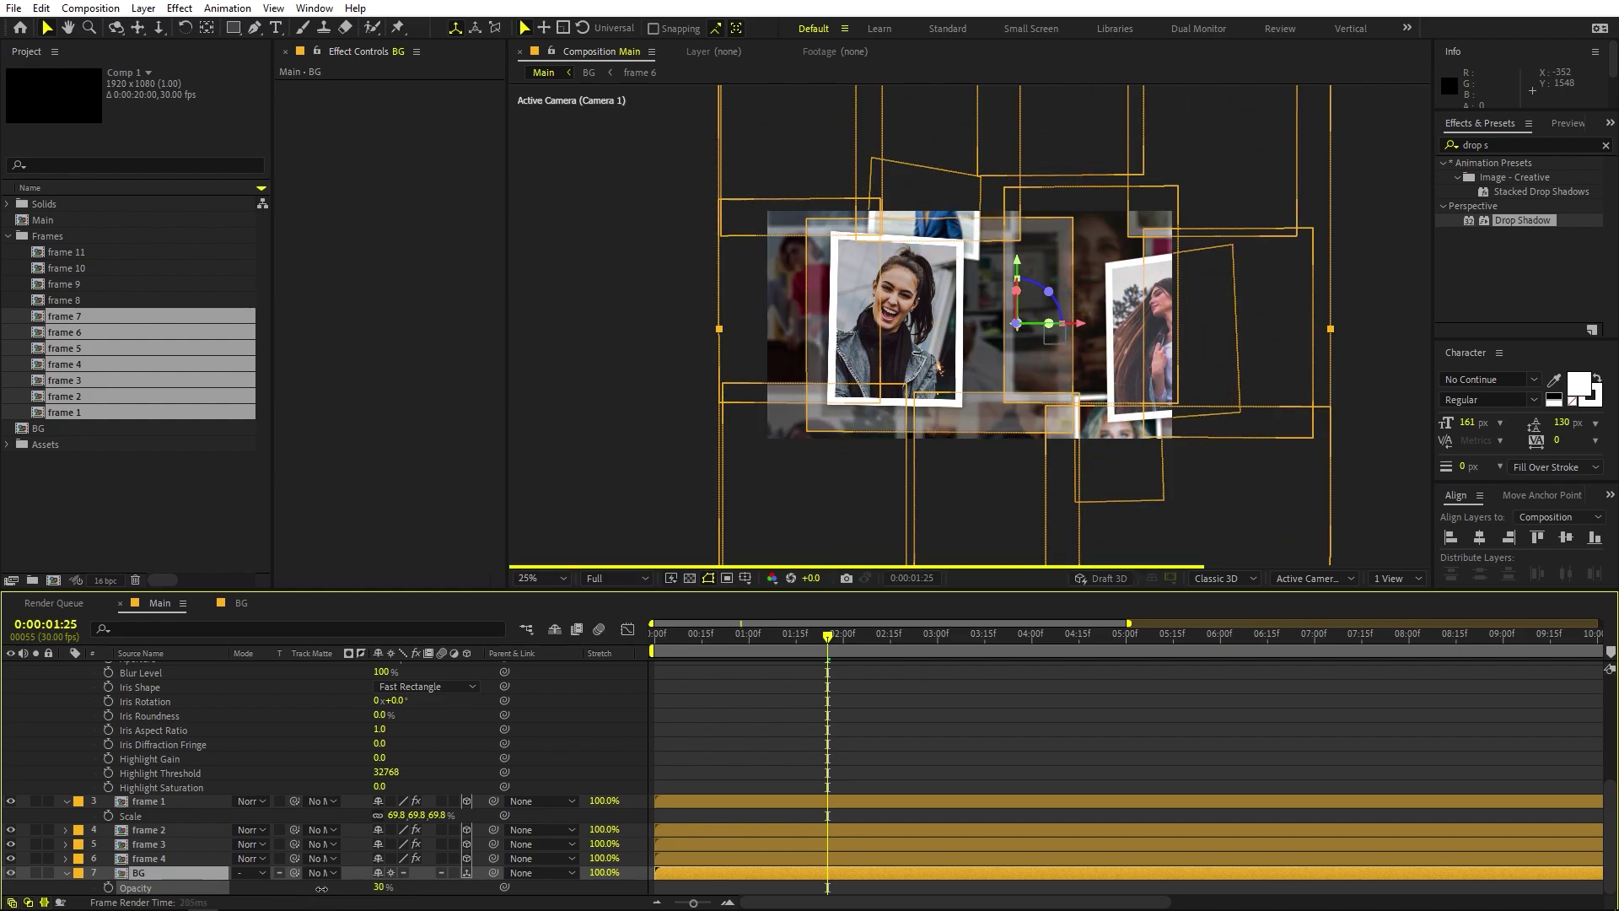
key(ctrl+z)
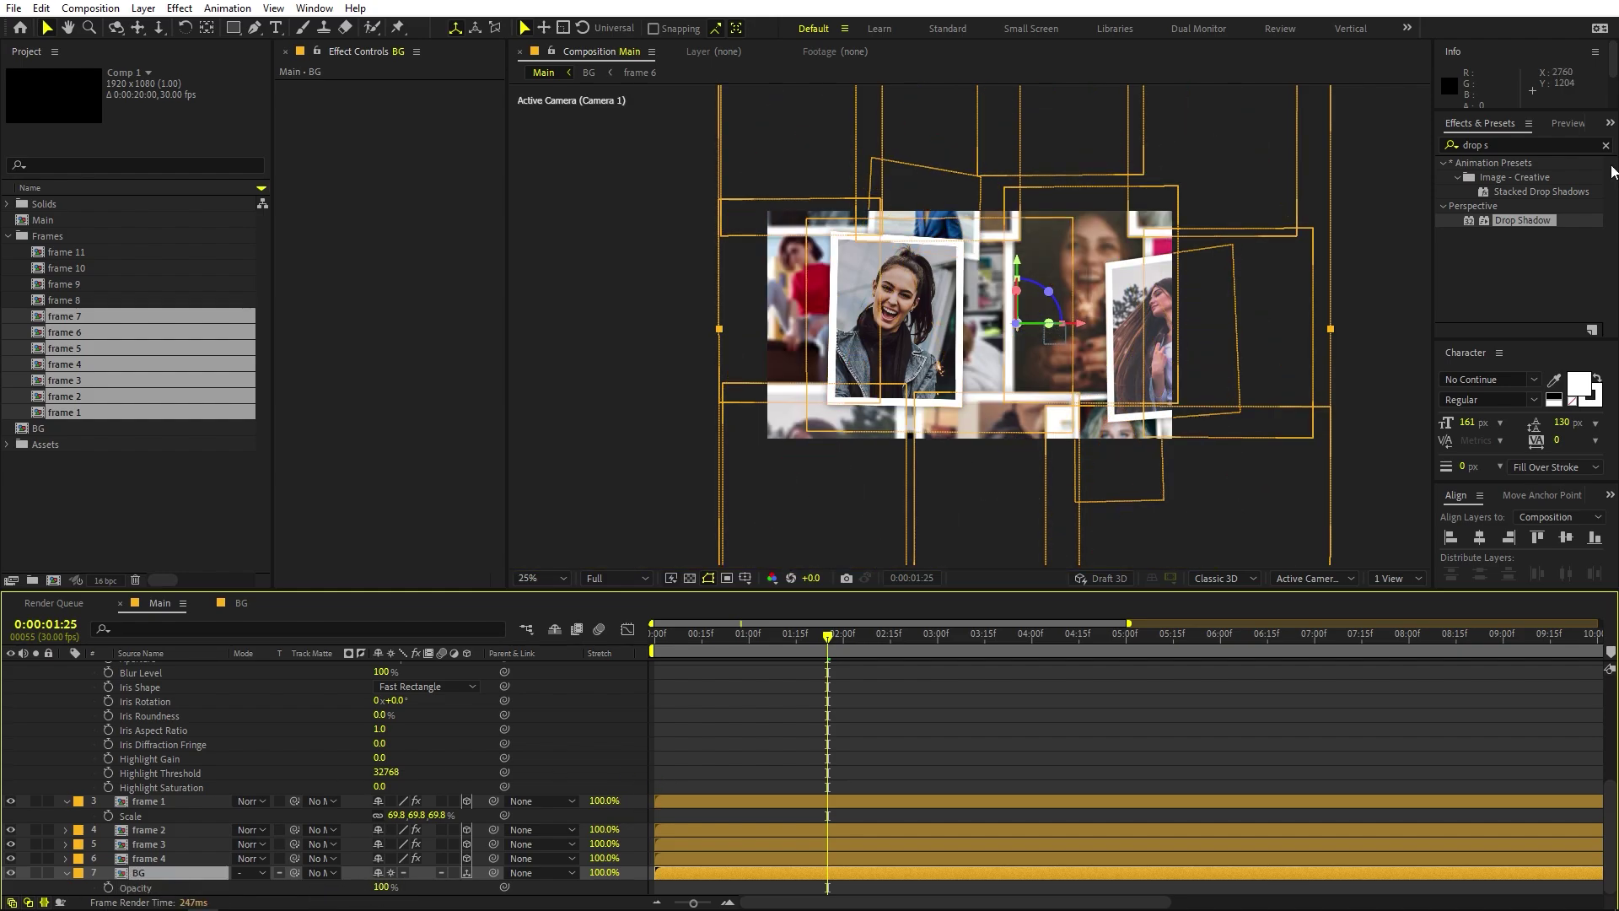
Step: Apply the Curves color correction effect to the BG layer
click(1505, 150)
text(cur)
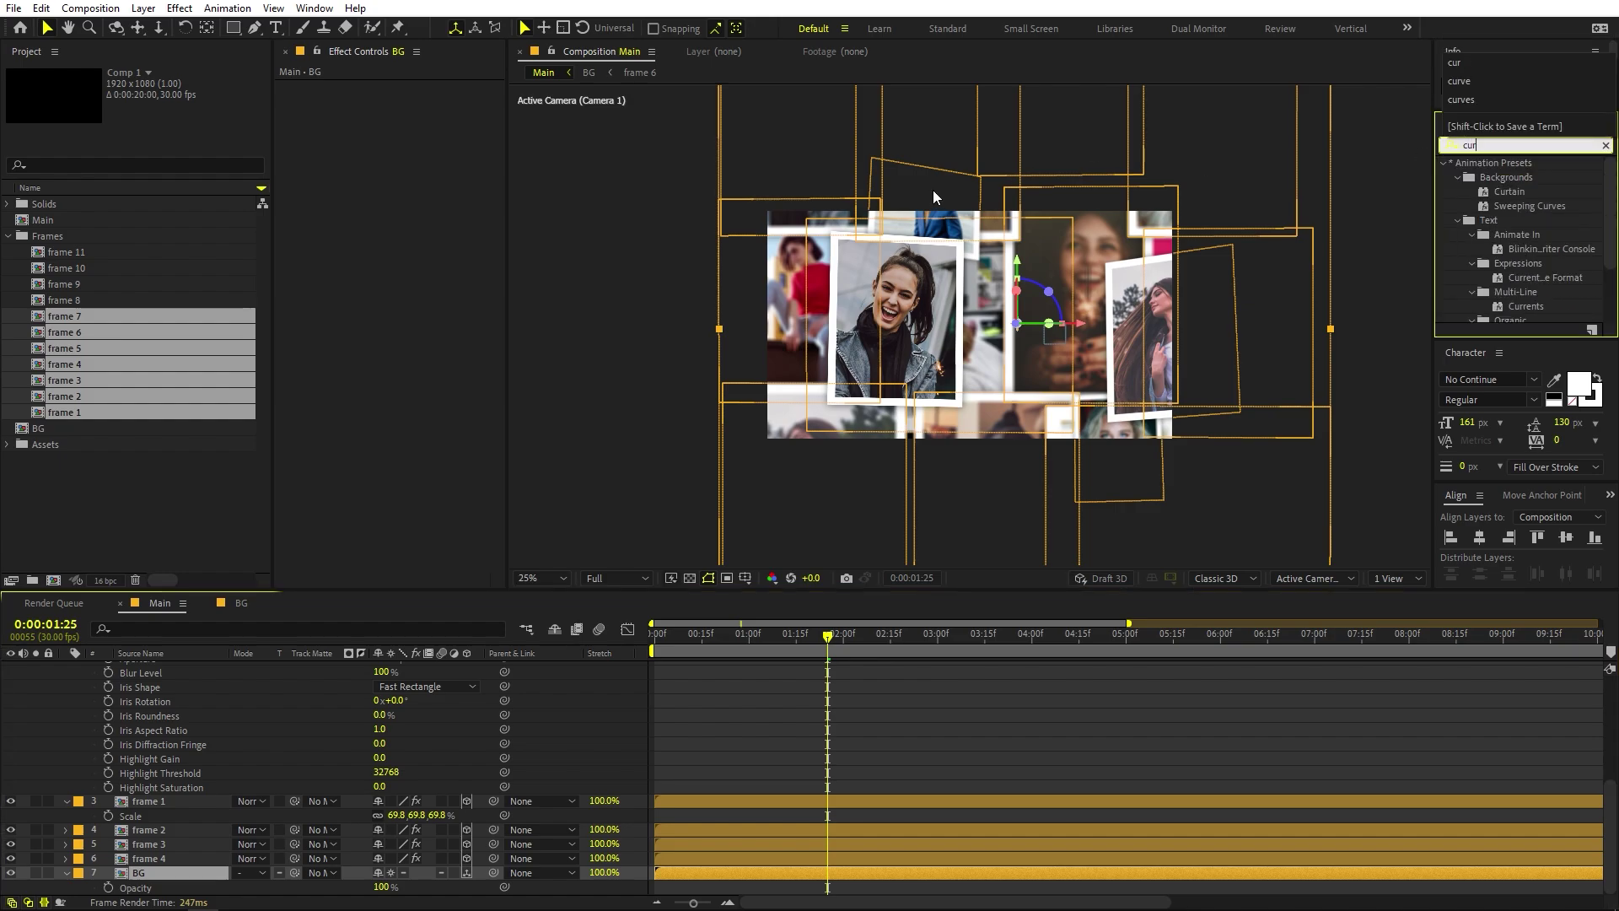
text(ves)
drag(1536, 226, 152, 873)
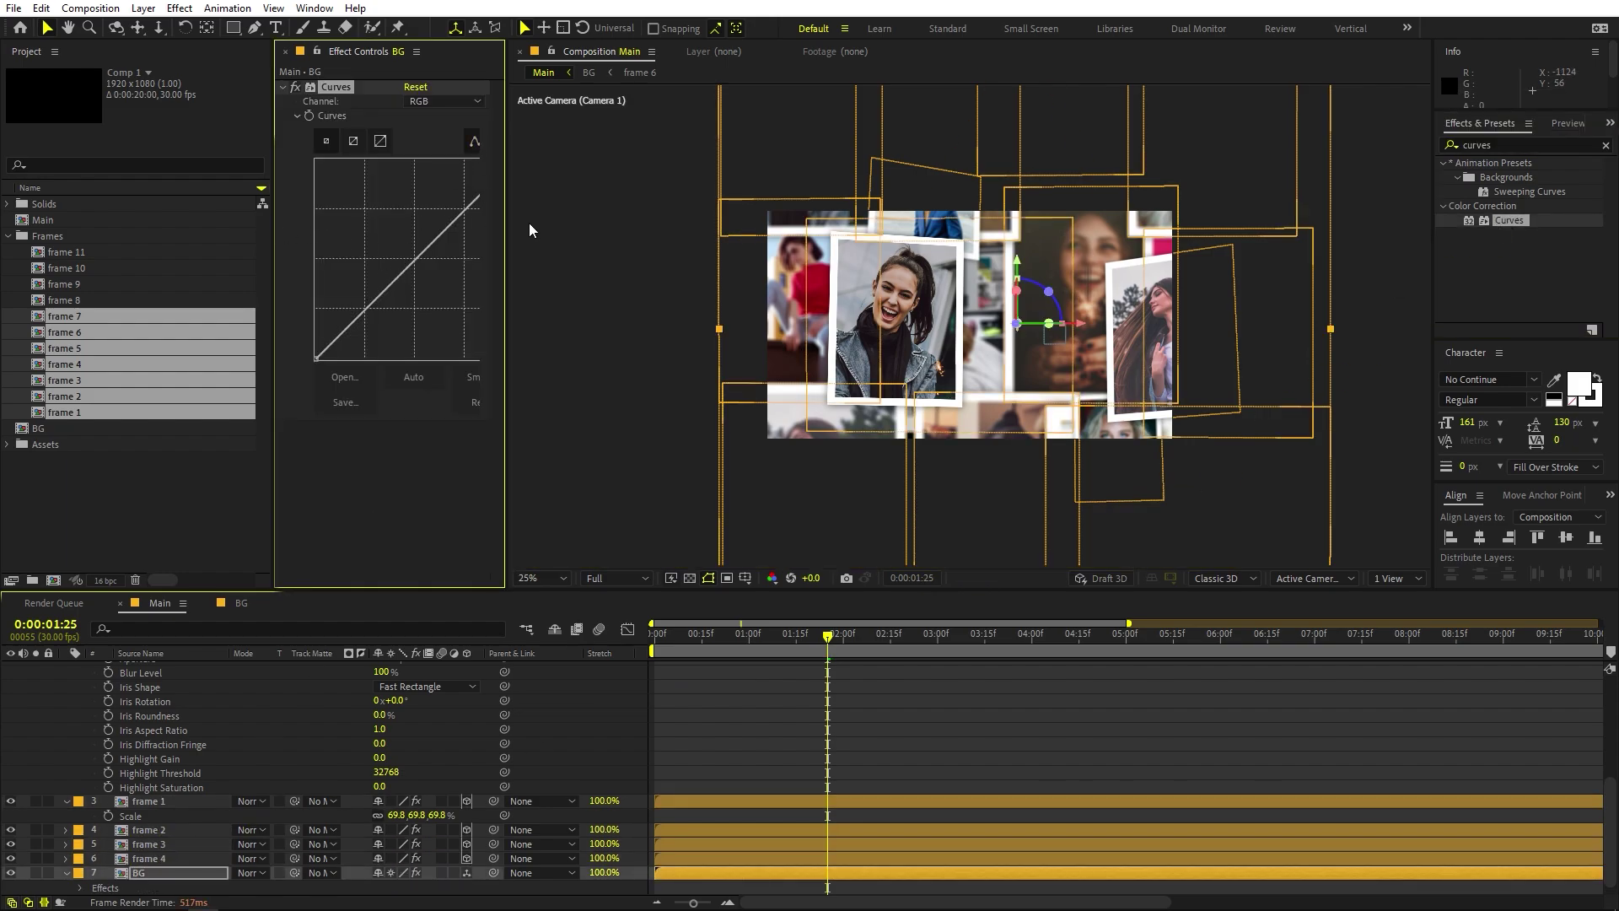
Step: Darken the BG layer by lowering the RGB curve's highlight endpoint to a little over a third of the graph's height
drag(503, 225, 599, 224)
drag(515, 162, 532, 282)
click(1029, 763)
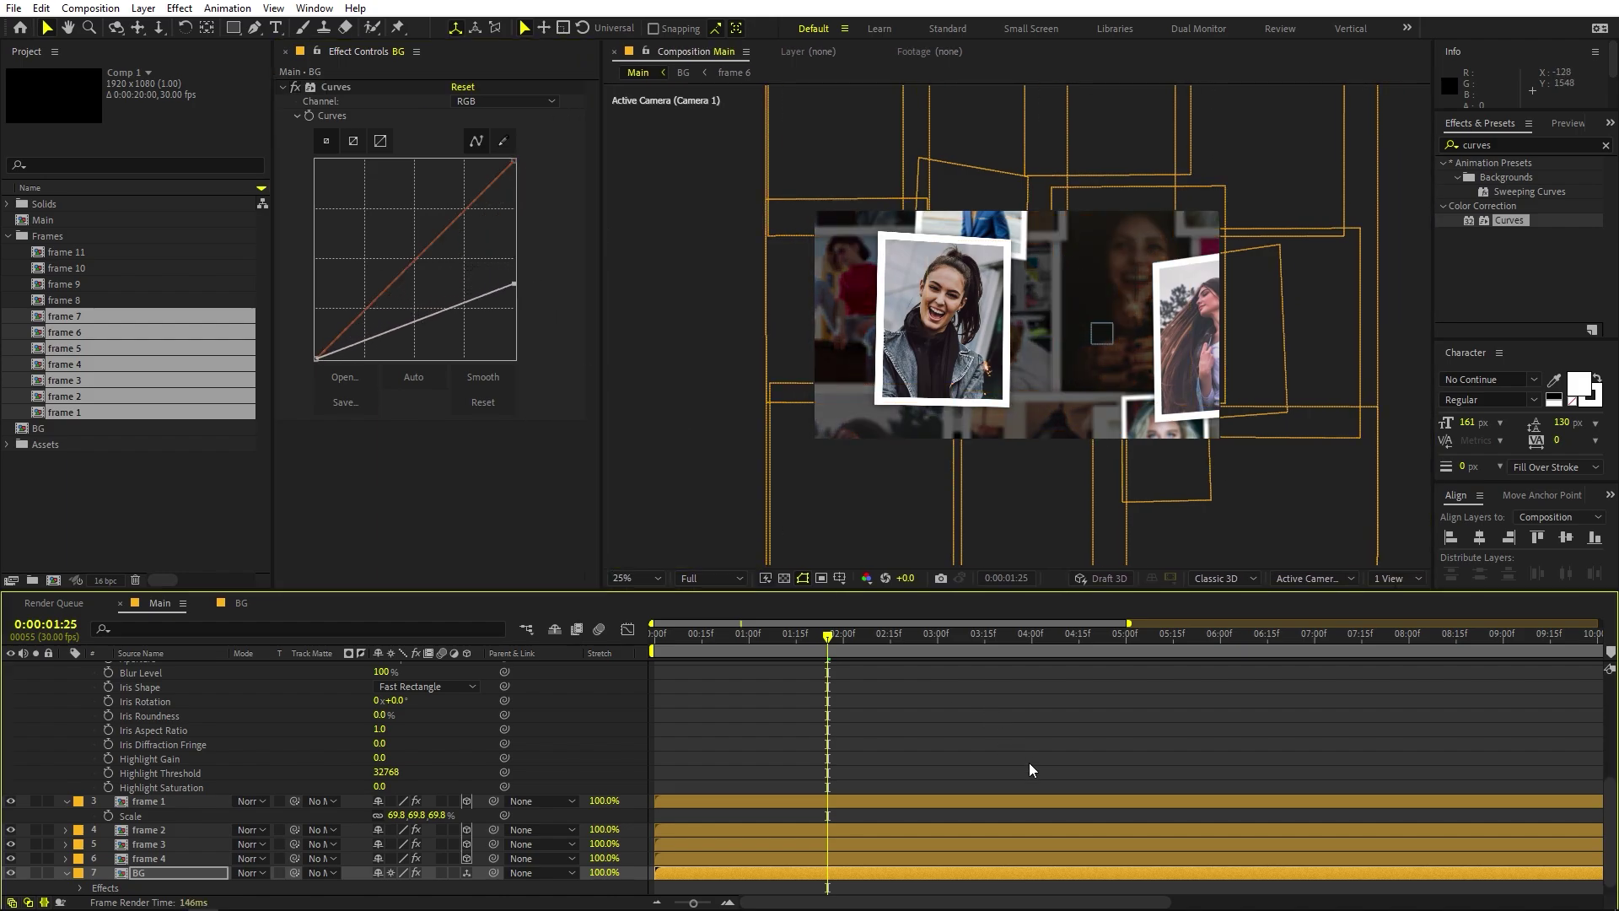
key(.)
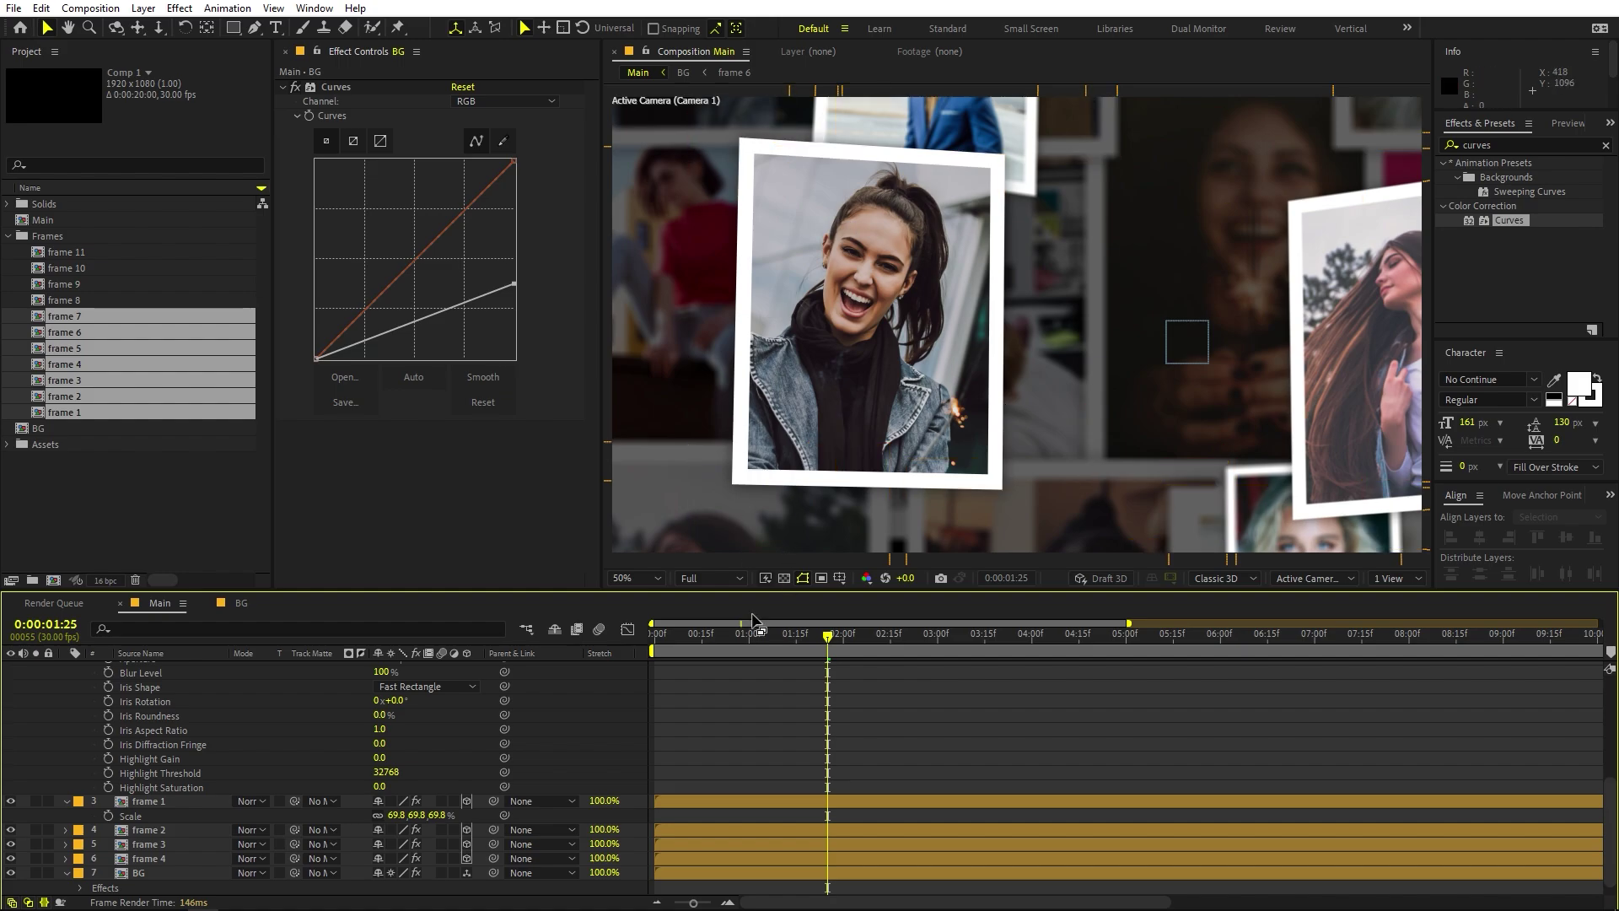
drag(701, 634, 553, 715)
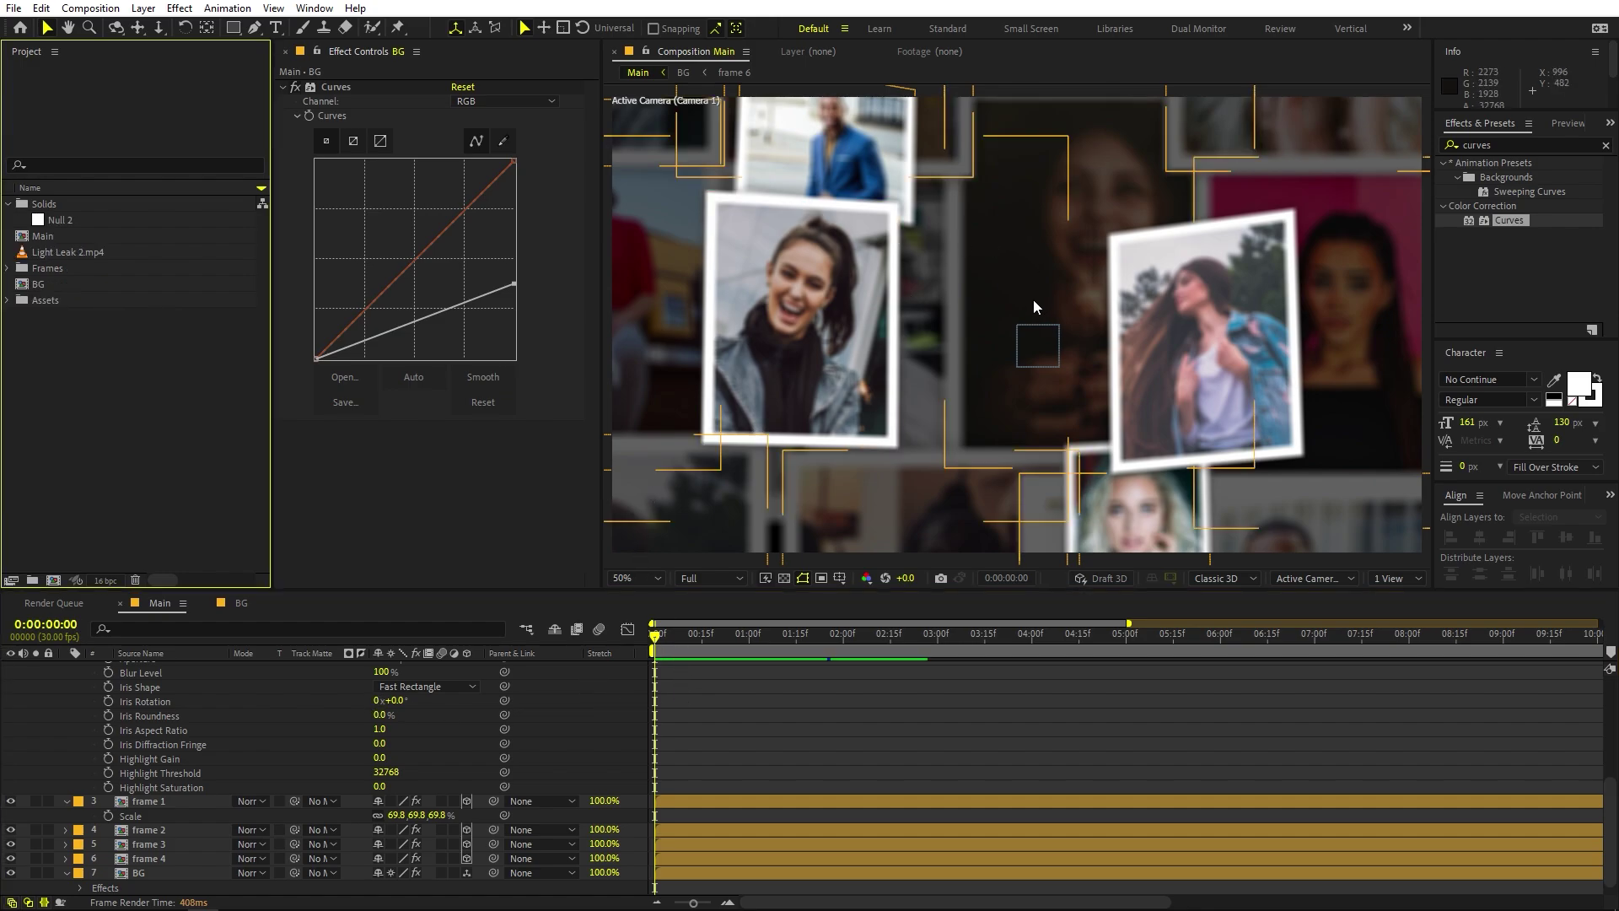
Step: Add Light Leak 2.mp4 as the topmost layer in Main and set its blend mode to Screen
click(48, 250)
drag(59, 249, 1071, 639)
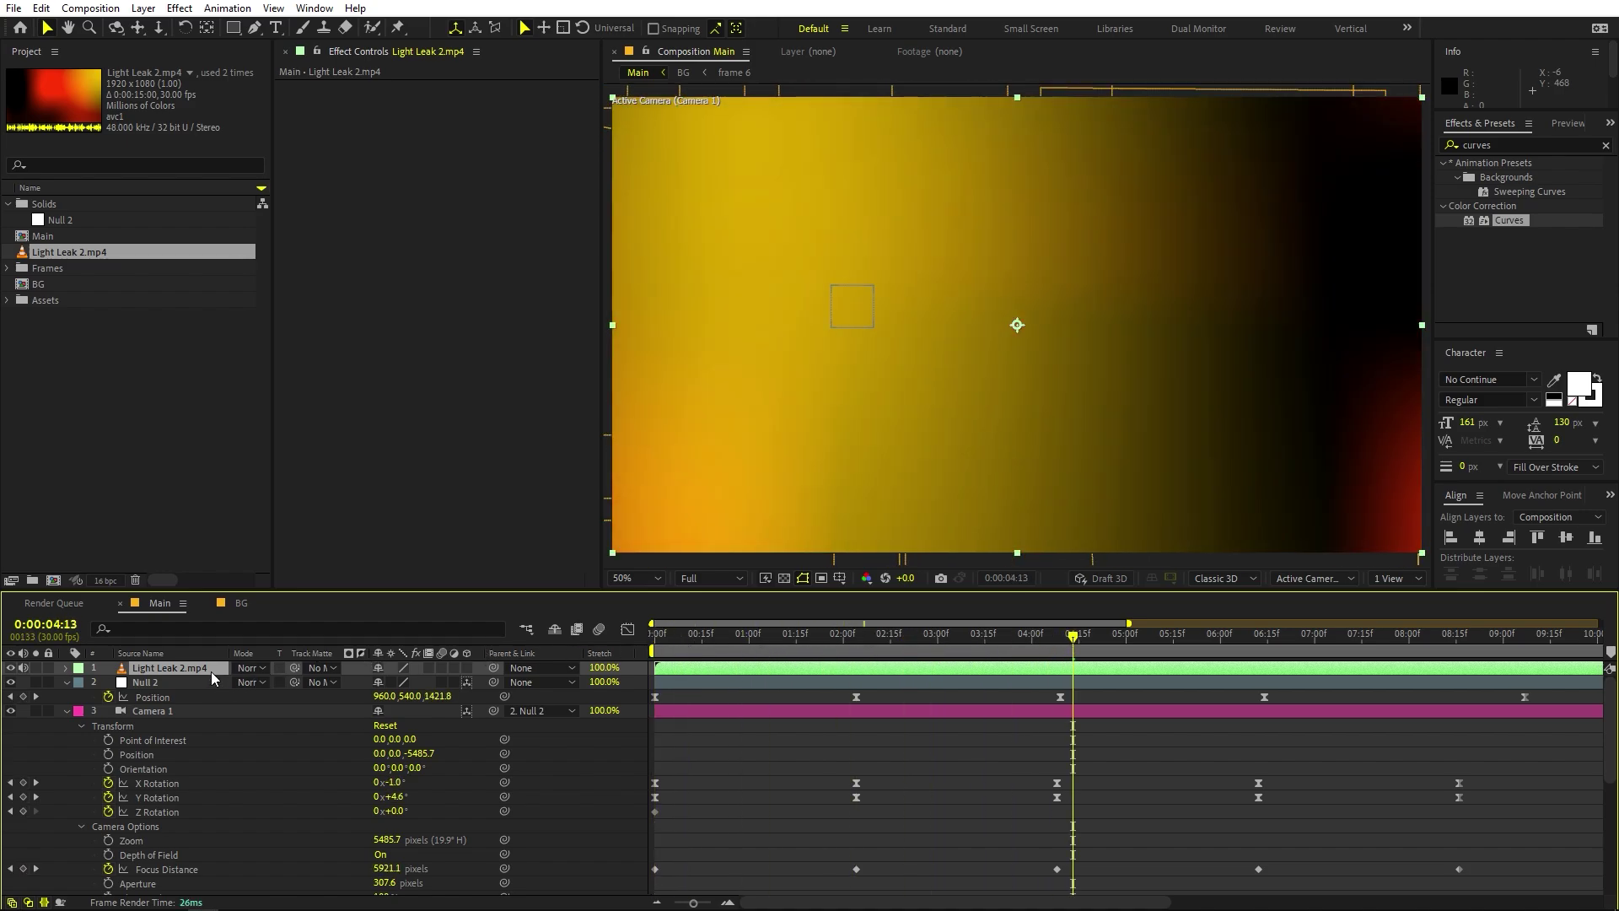
click(258, 670)
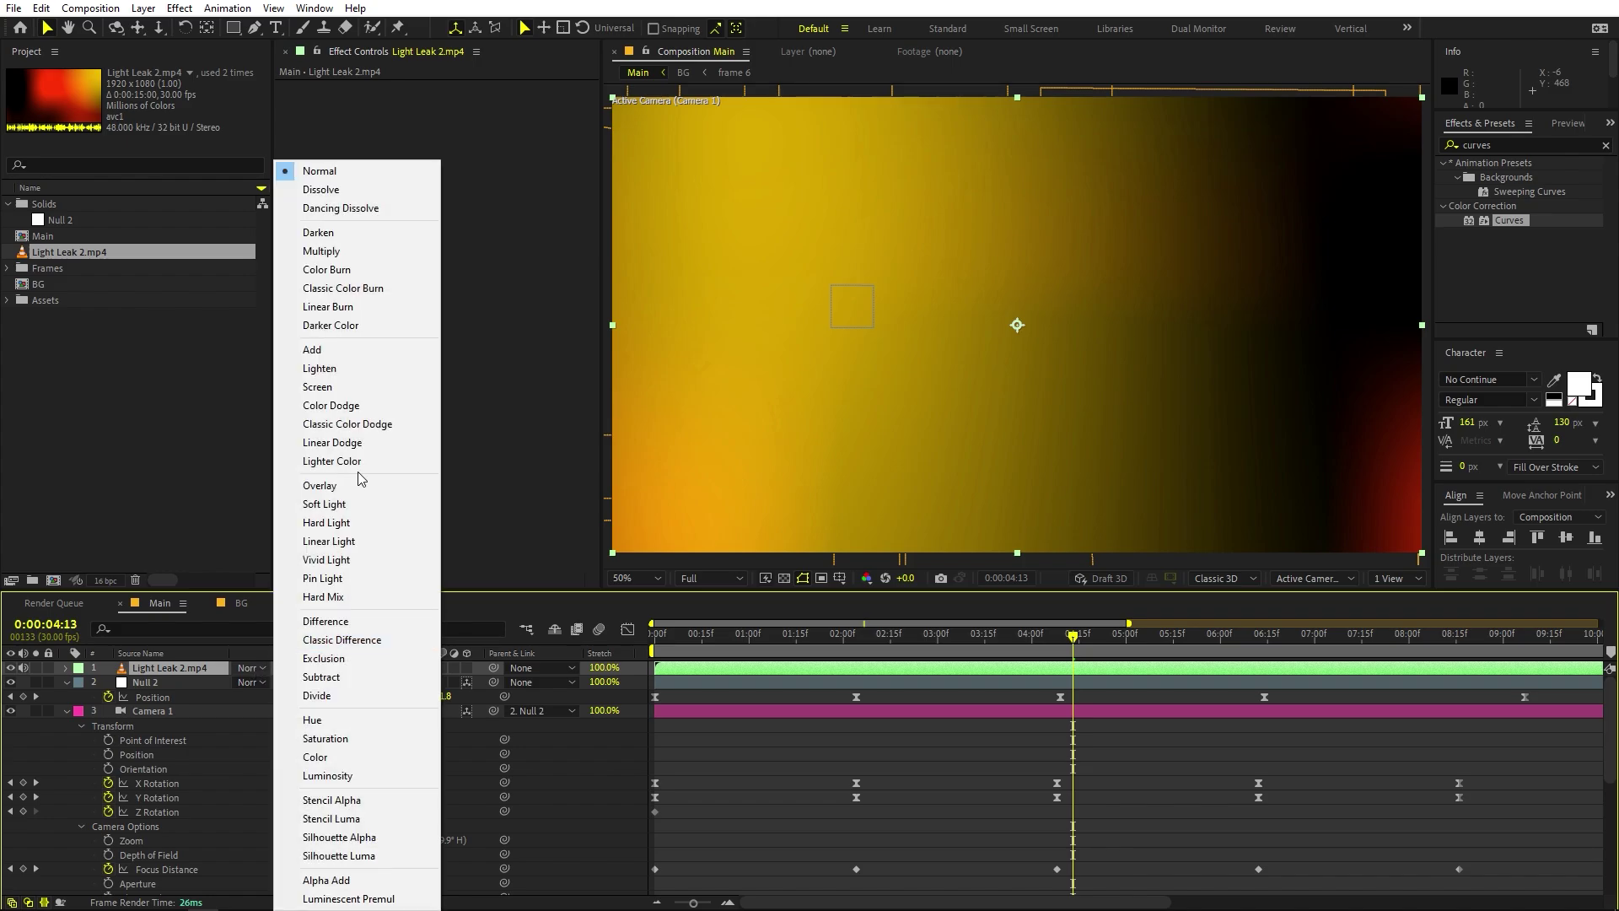
click(325, 387)
Step: Lower the Light Leak 2.mp4 layer's opacity to 32% and preview the finished animation from the start
key(Home)
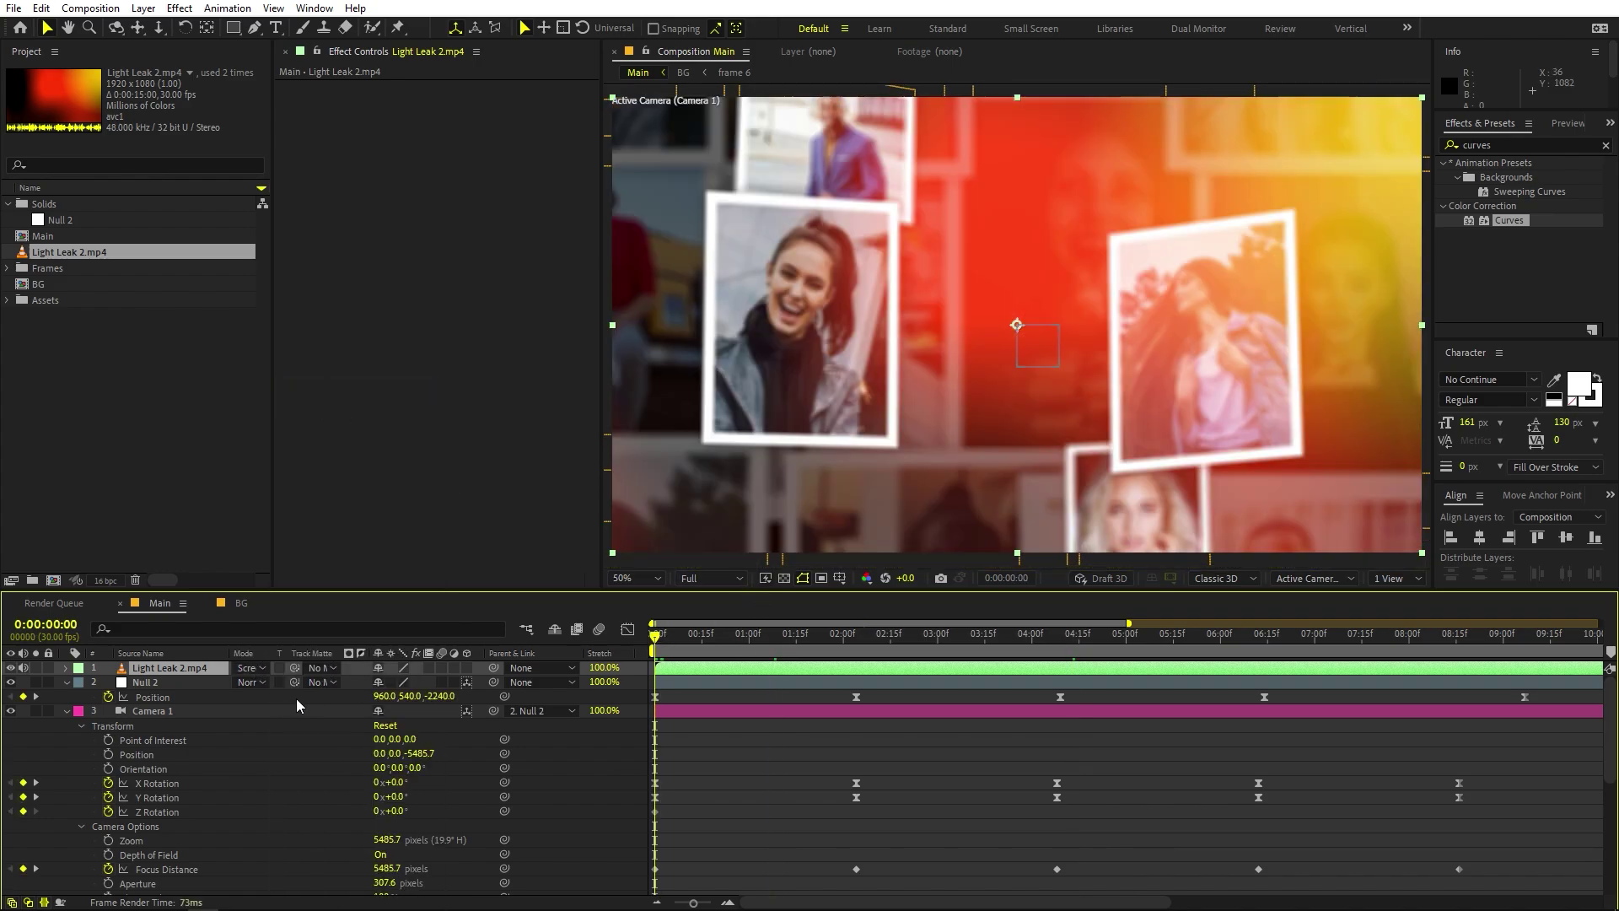
key(t)
drag(378, 681, 323, 681)
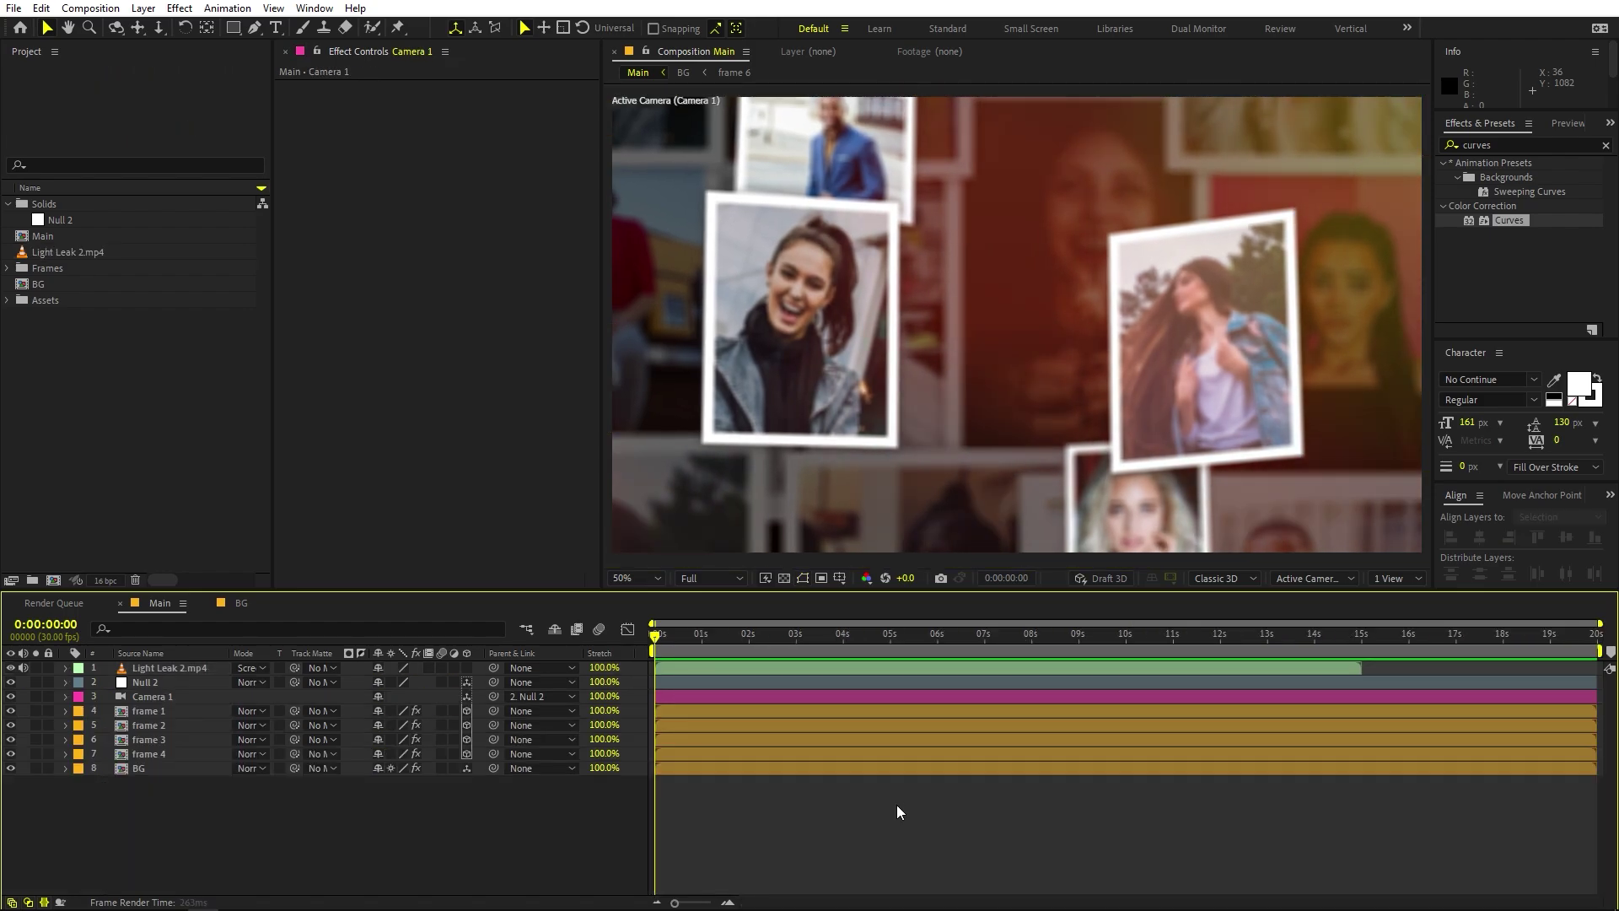
key(space)
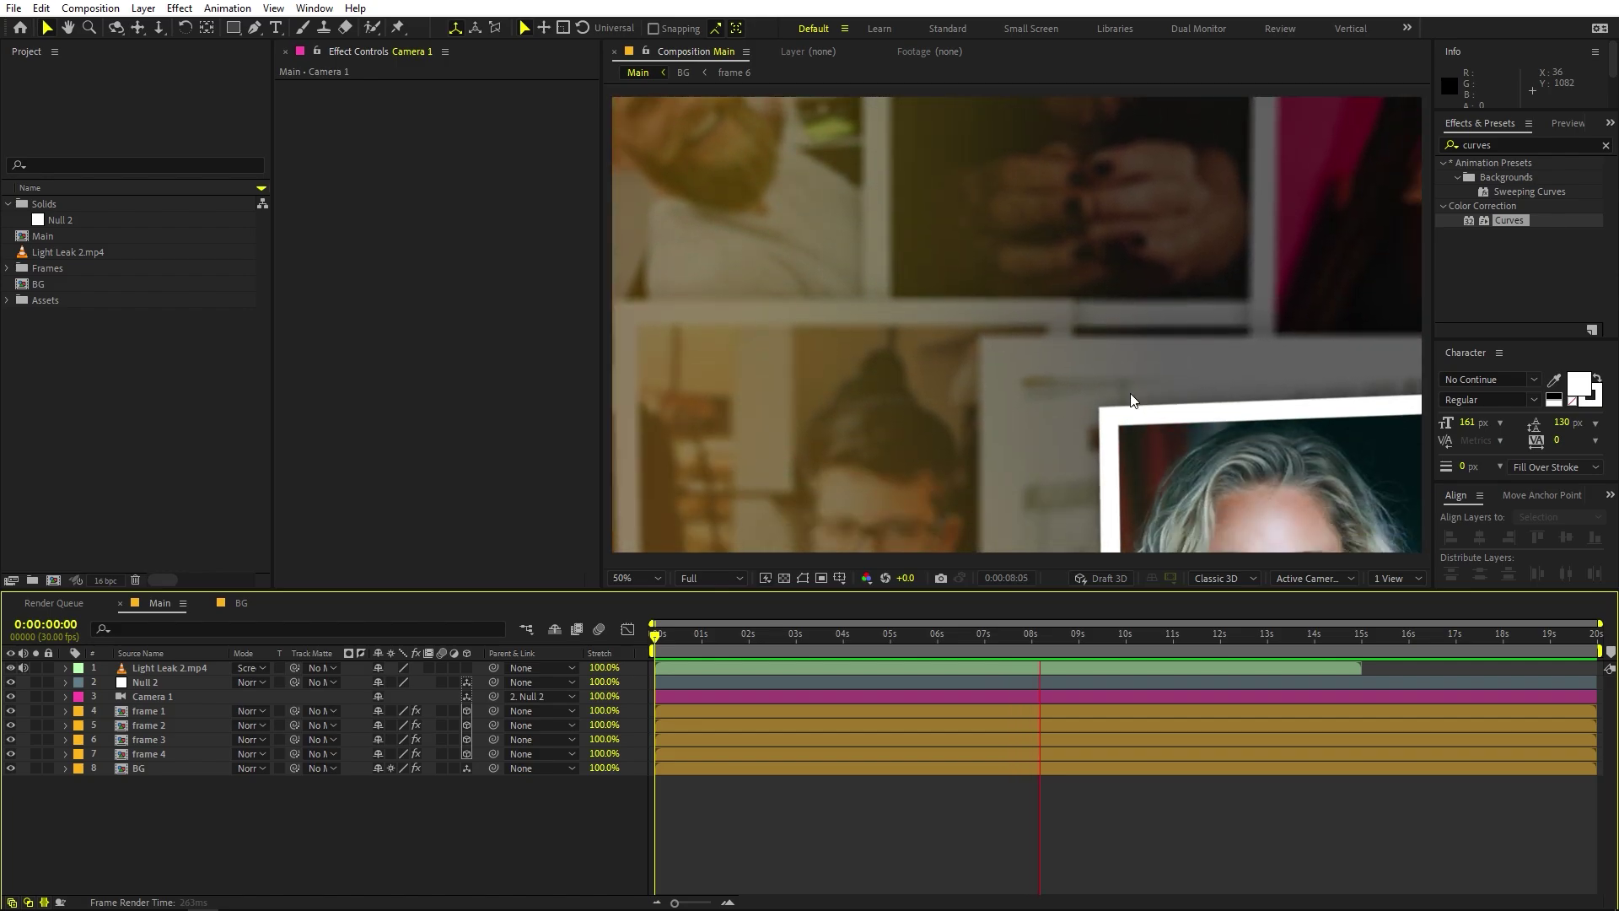
drag(1101, 639, 1068, 660)
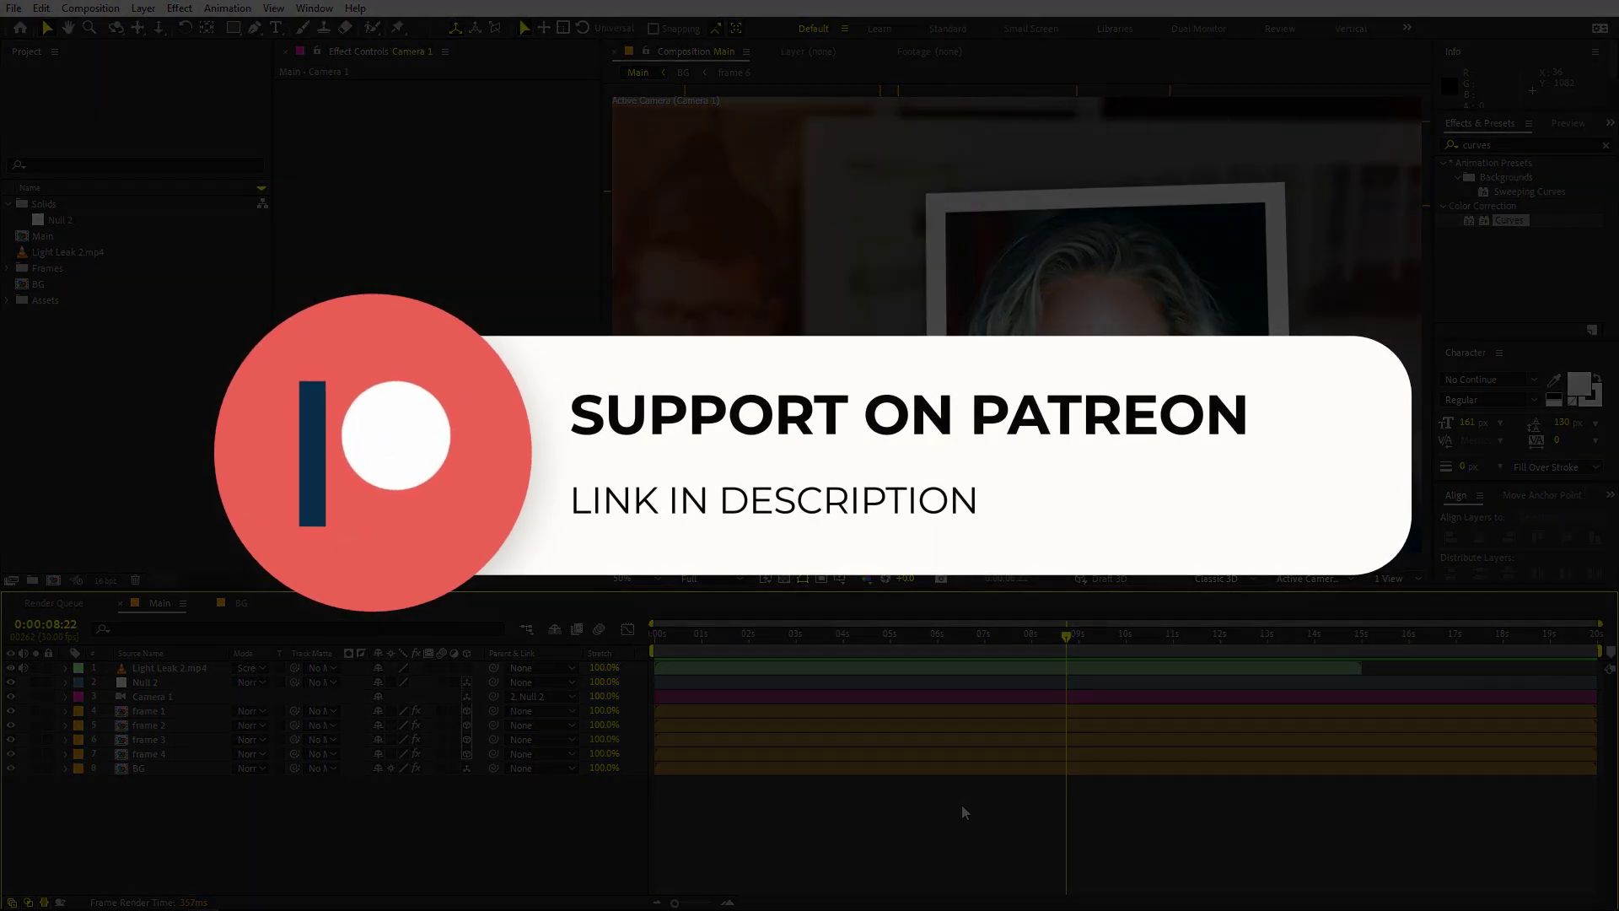